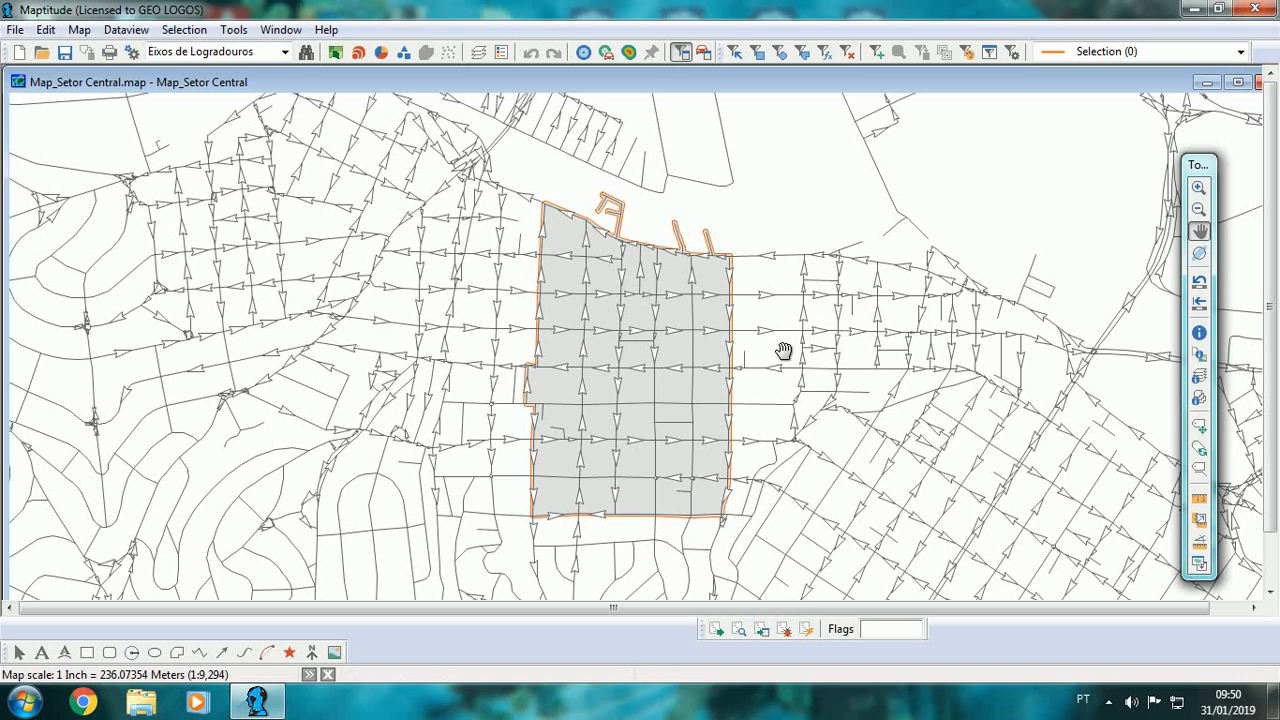
# - Close the Map_Setor Central map and open the Map_Setor Misto map
pyautogui.scroll(1, 789, 360)
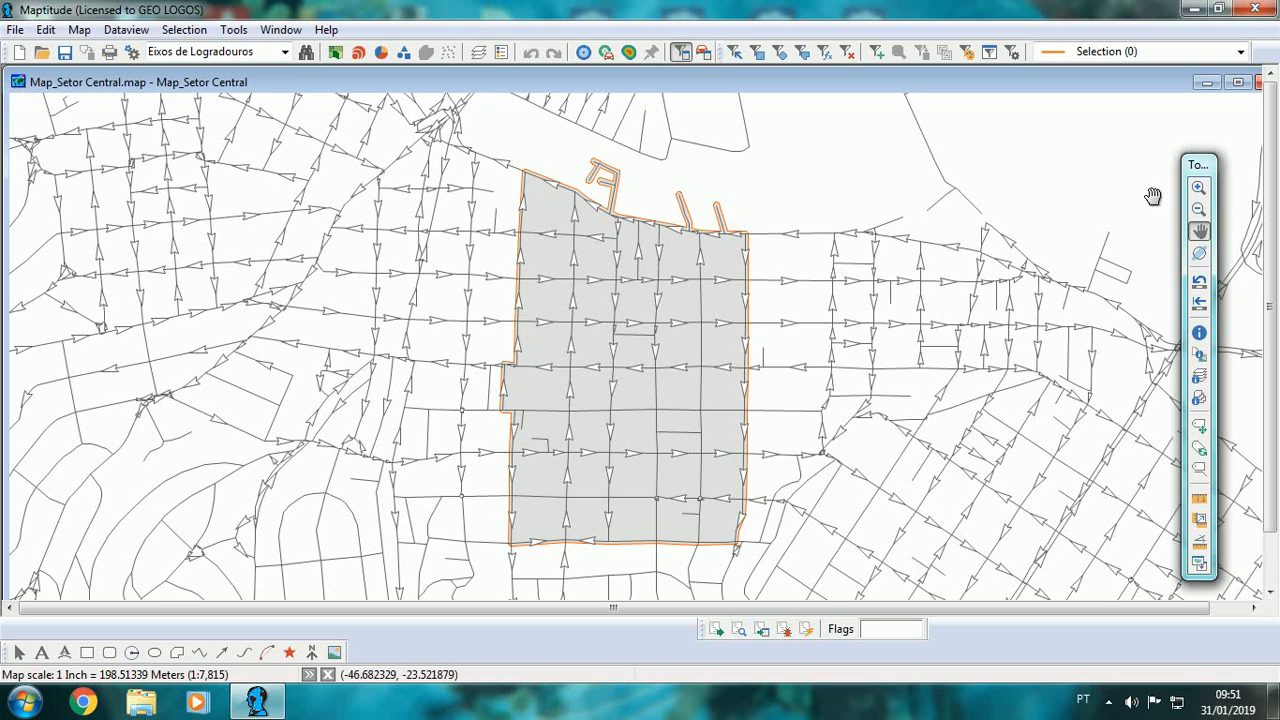
pyautogui.moveTo(1176, 84); pyautogui.dragTo(1132, 78)
pyautogui.click(1219, 79)
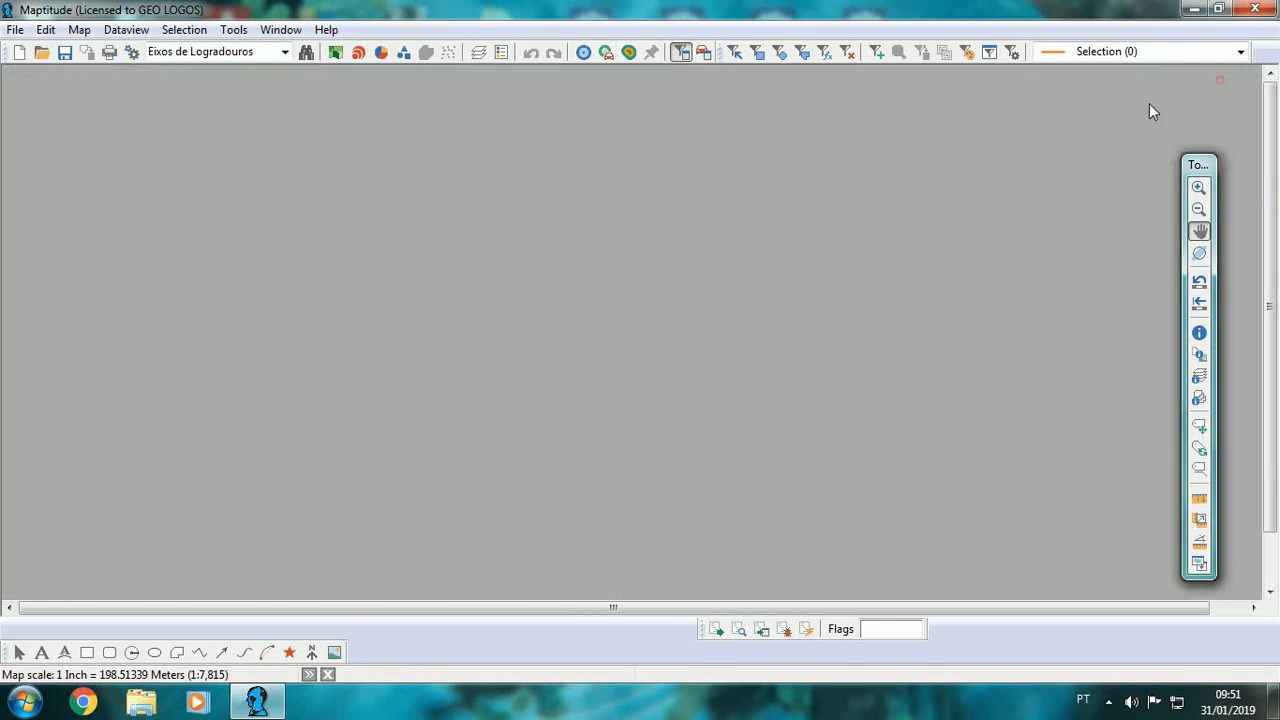
pyautogui.click(15, 30)
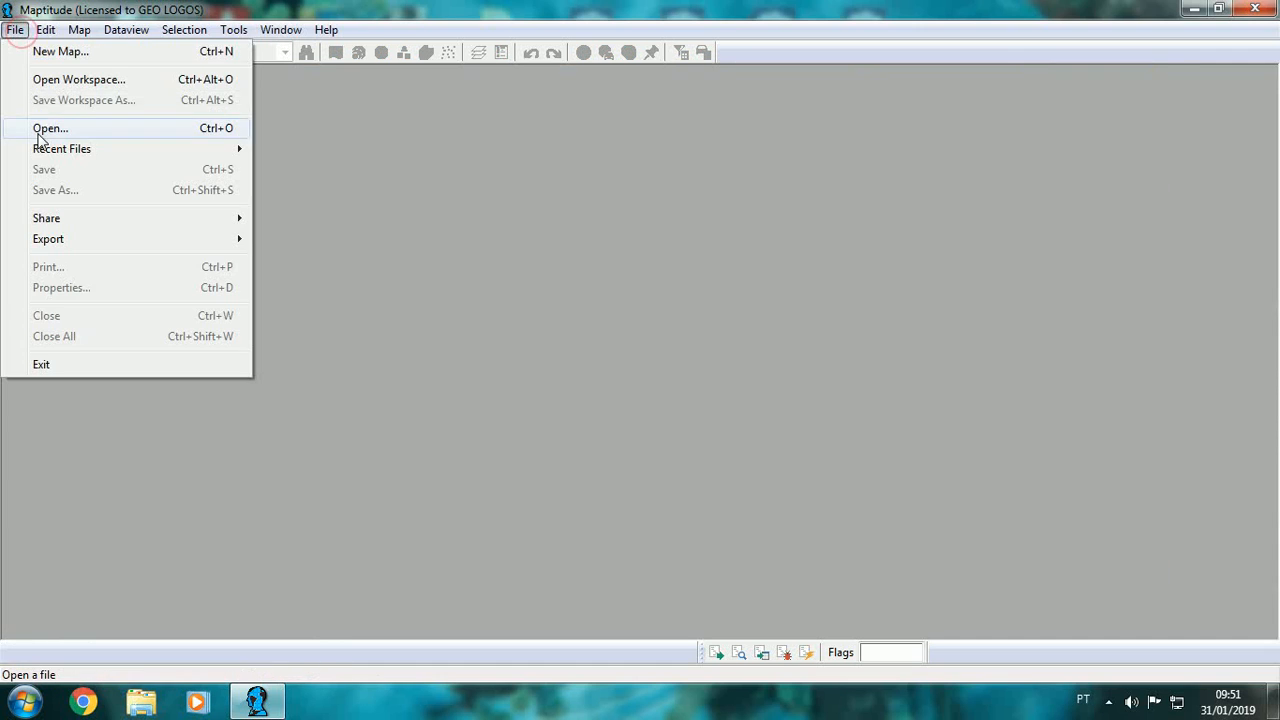
pyautogui.click(38, 134)
pyautogui.click(560, 252)
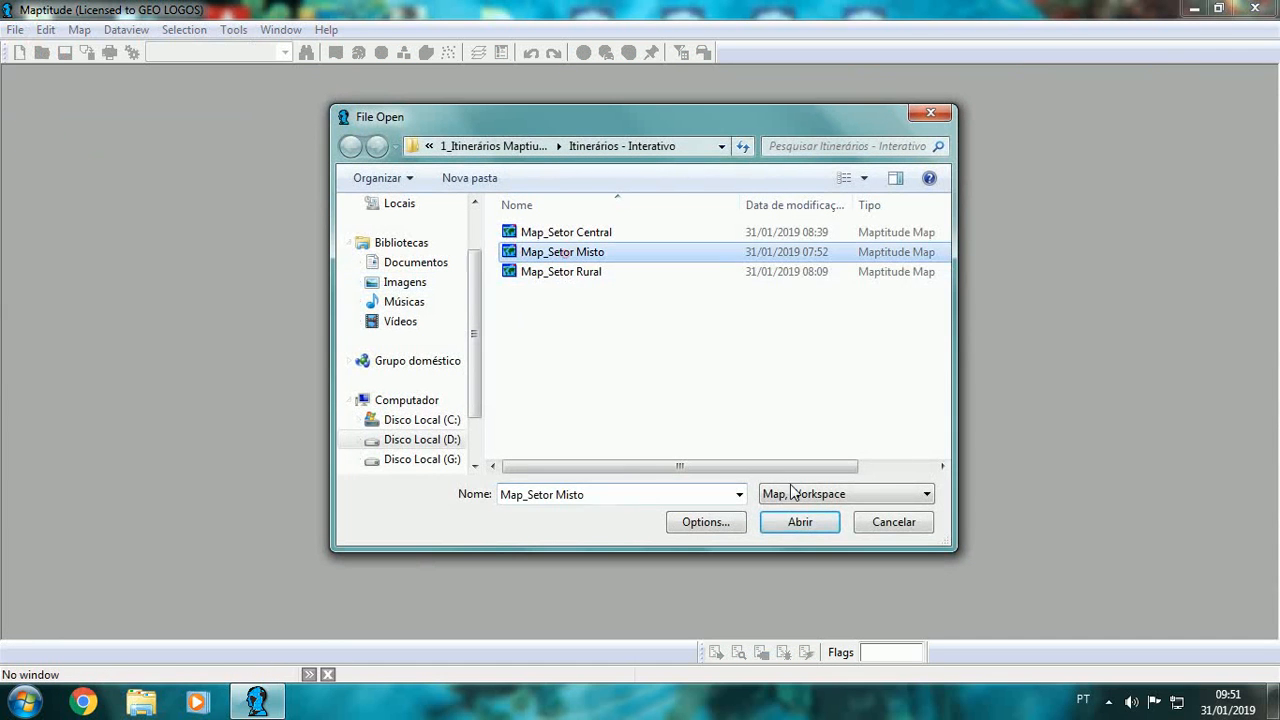
pyautogui.click(789, 528)
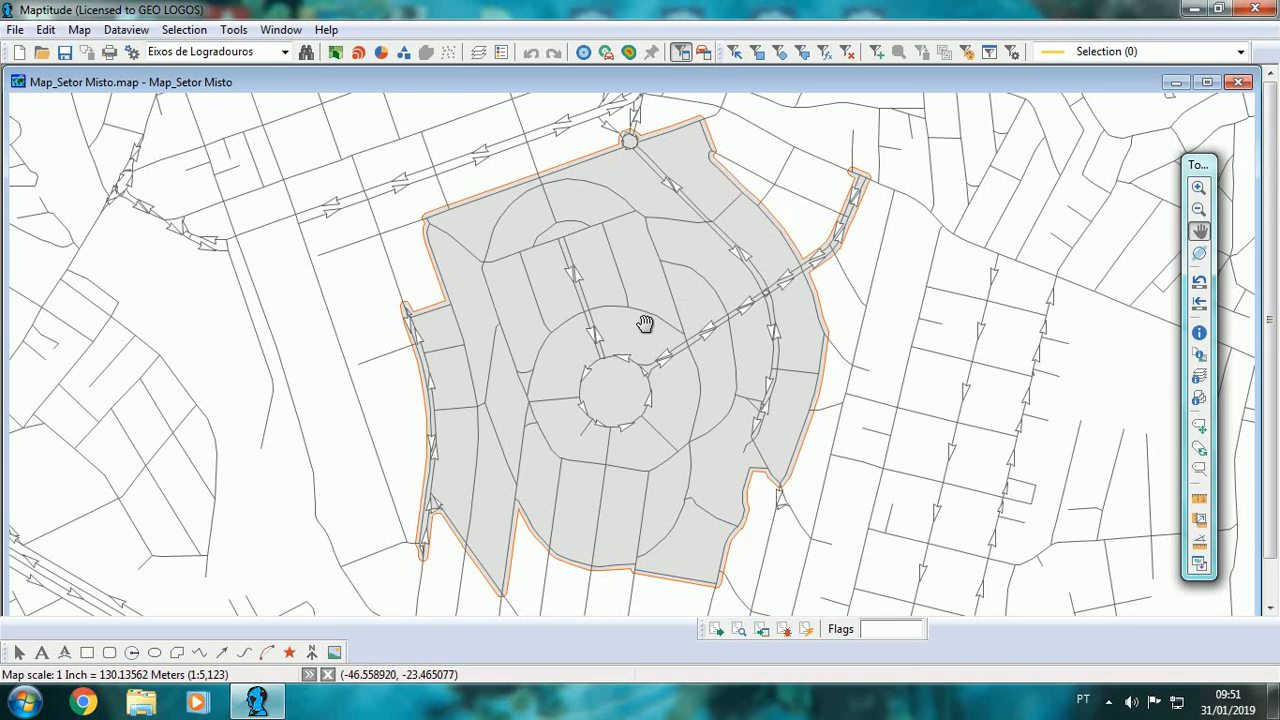
# - Close the Map_Setor Misto map and open the Map_Setor Rural map
pyautogui.click(1240, 82)
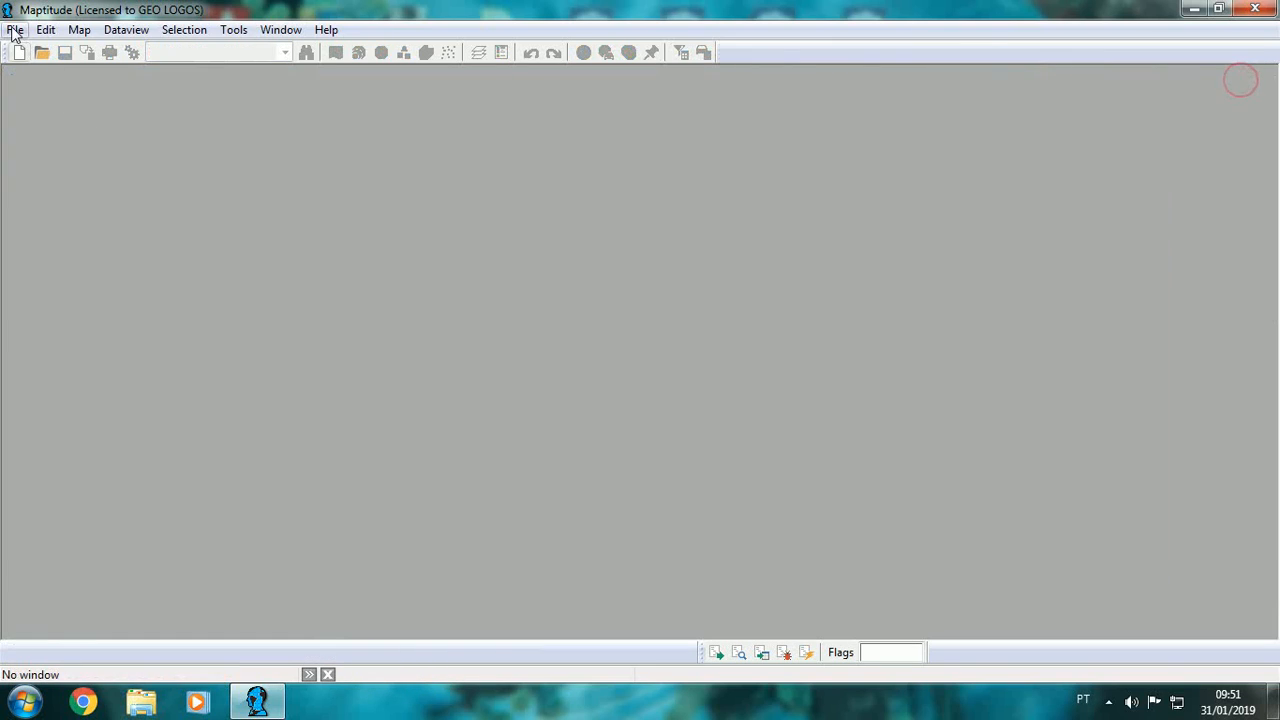
pyautogui.click(15, 30)
pyautogui.click(33, 124)
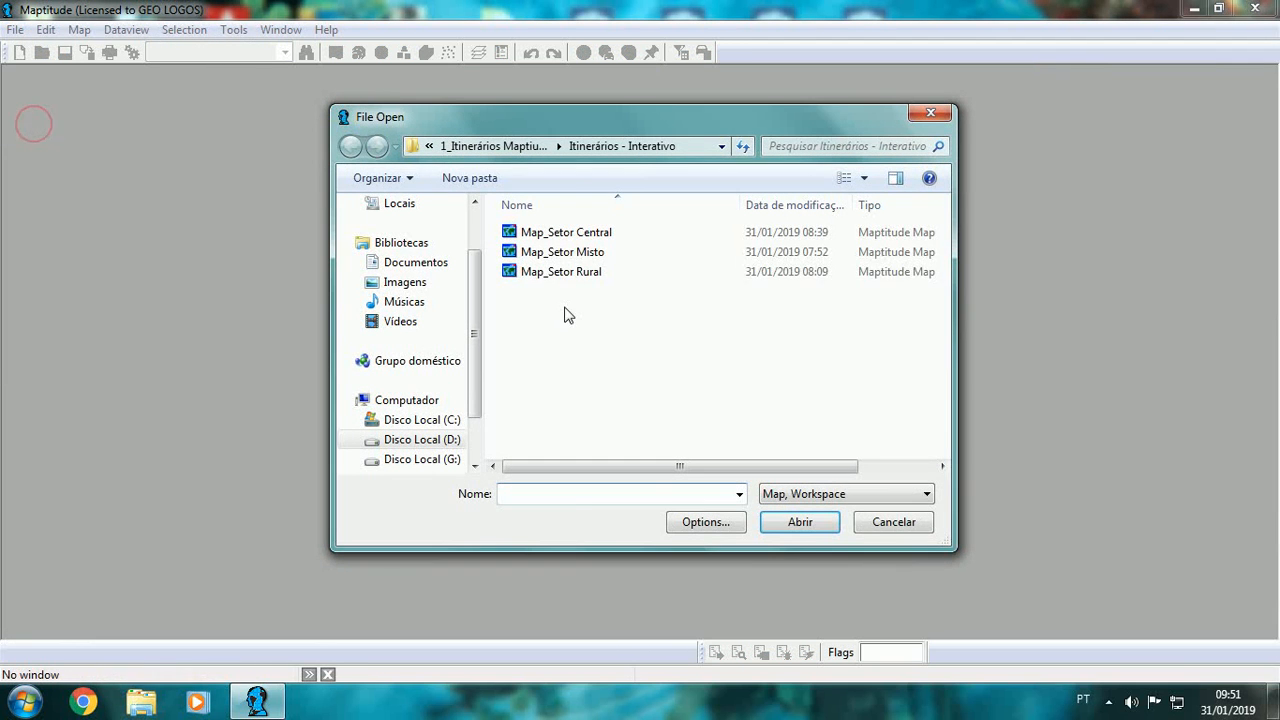
pyautogui.click(568, 272)
pyautogui.click(797, 525)
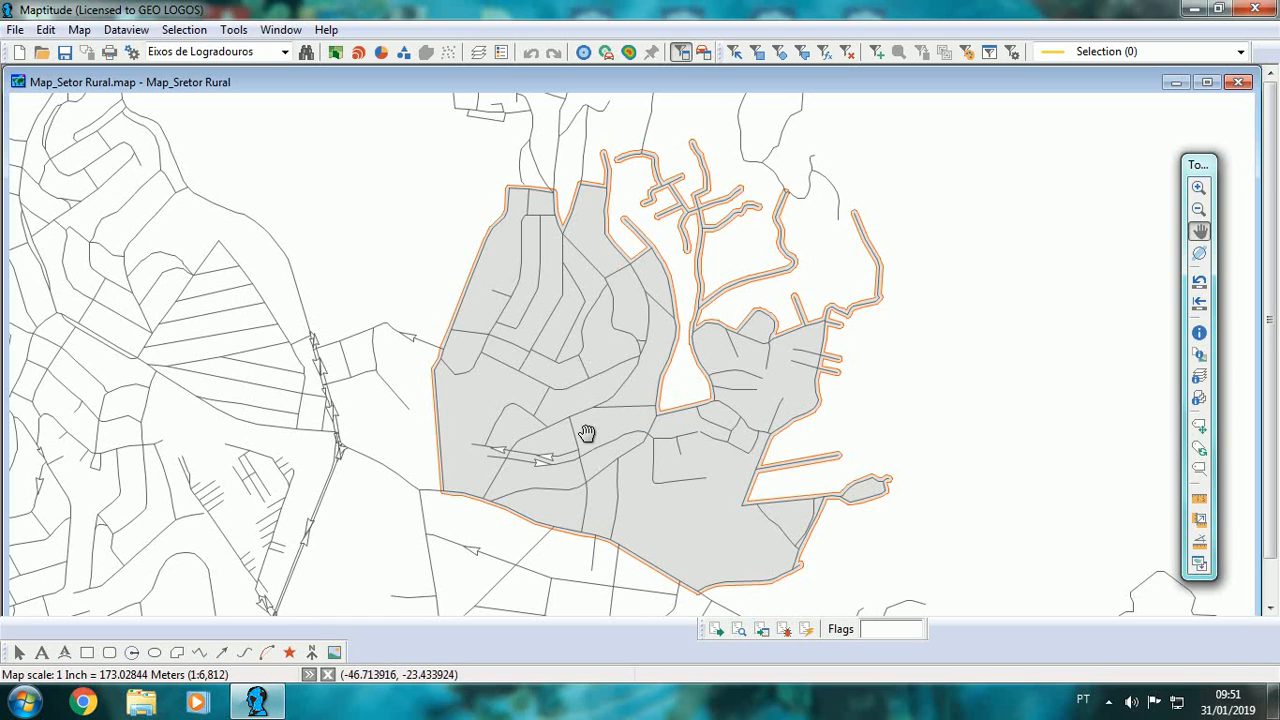
# - Close the Map_Setor Rural map and reopen the Map_Setor Central map
pyautogui.click(1240, 82)
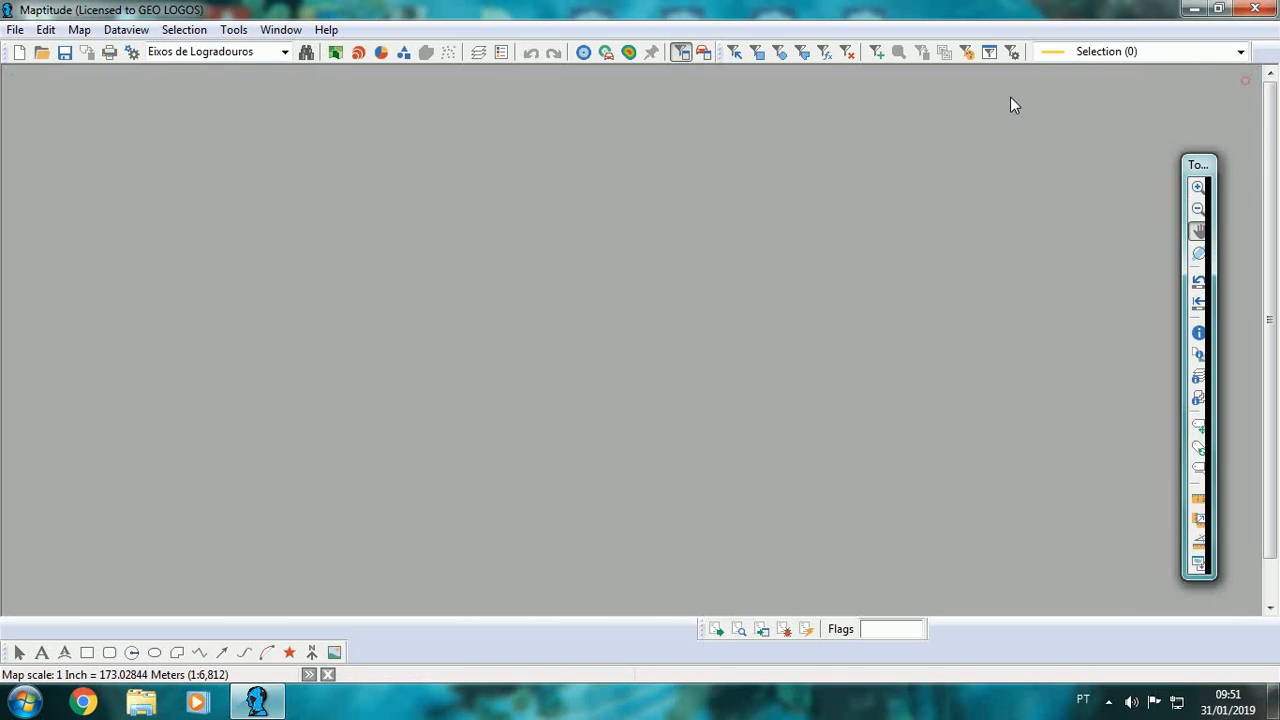
pyautogui.click(15, 29)
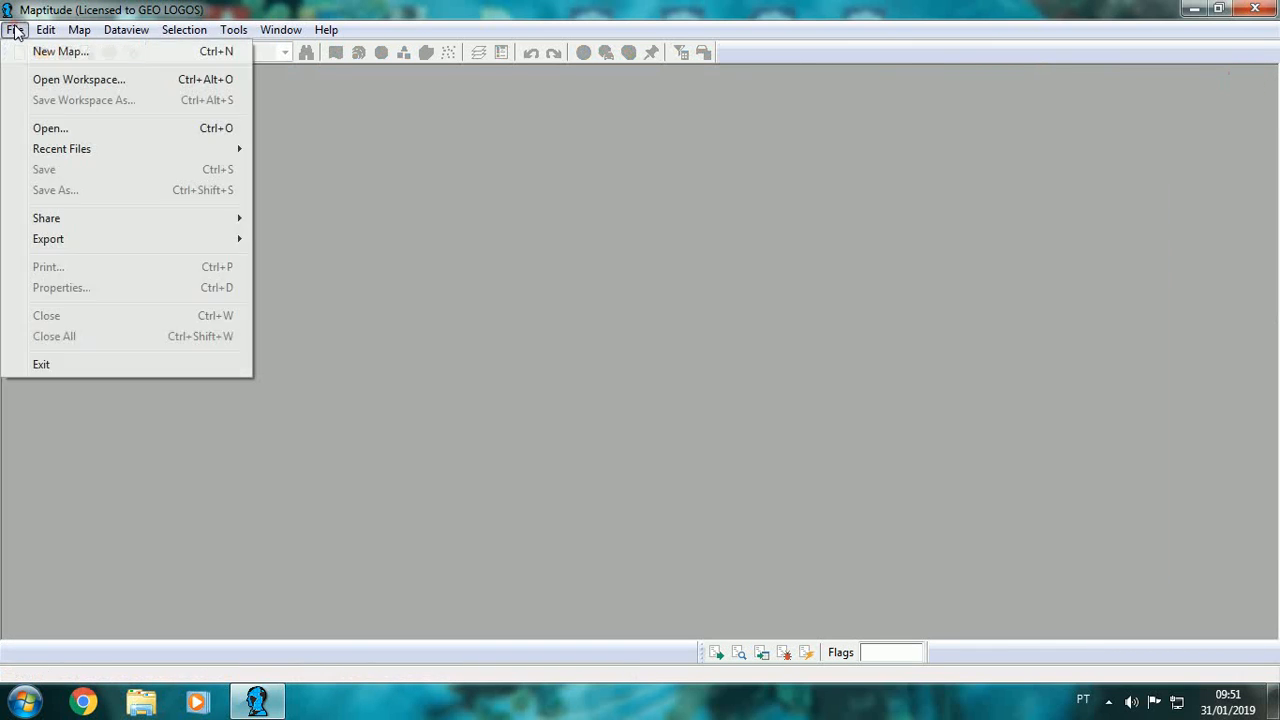
pyautogui.click(45, 130)
pyautogui.click(560, 234)
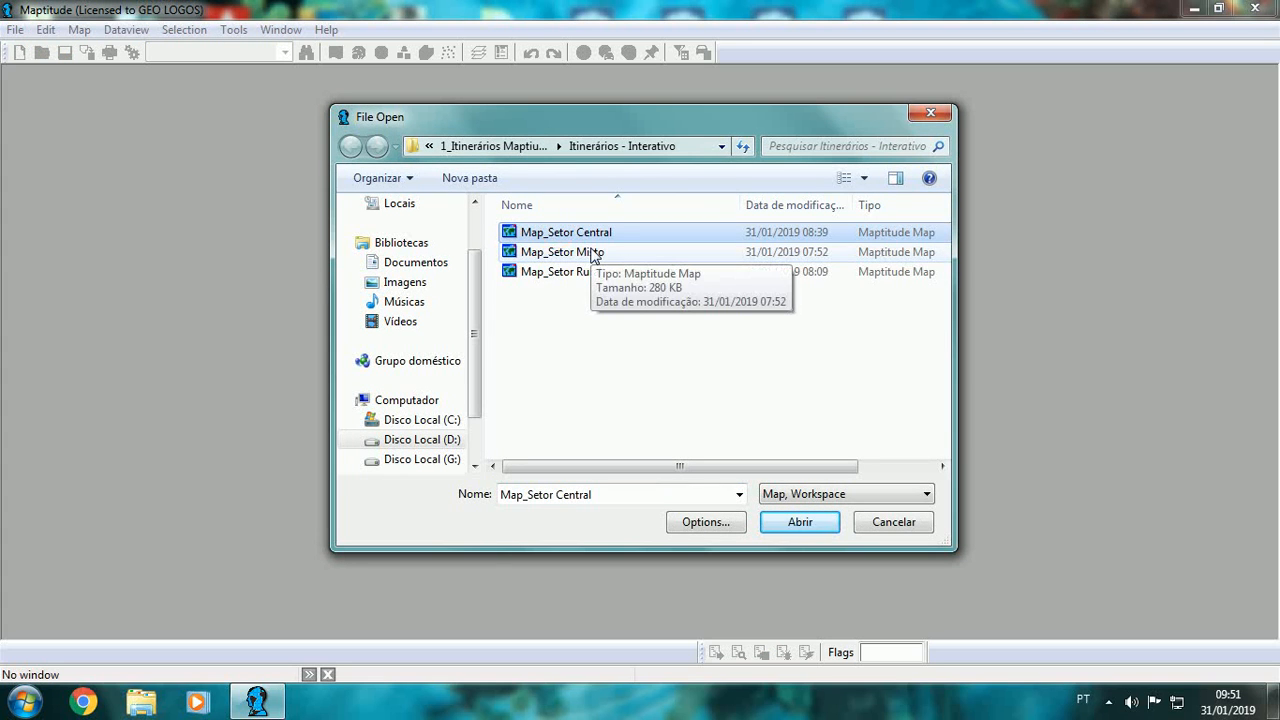
pyautogui.click(800, 521)
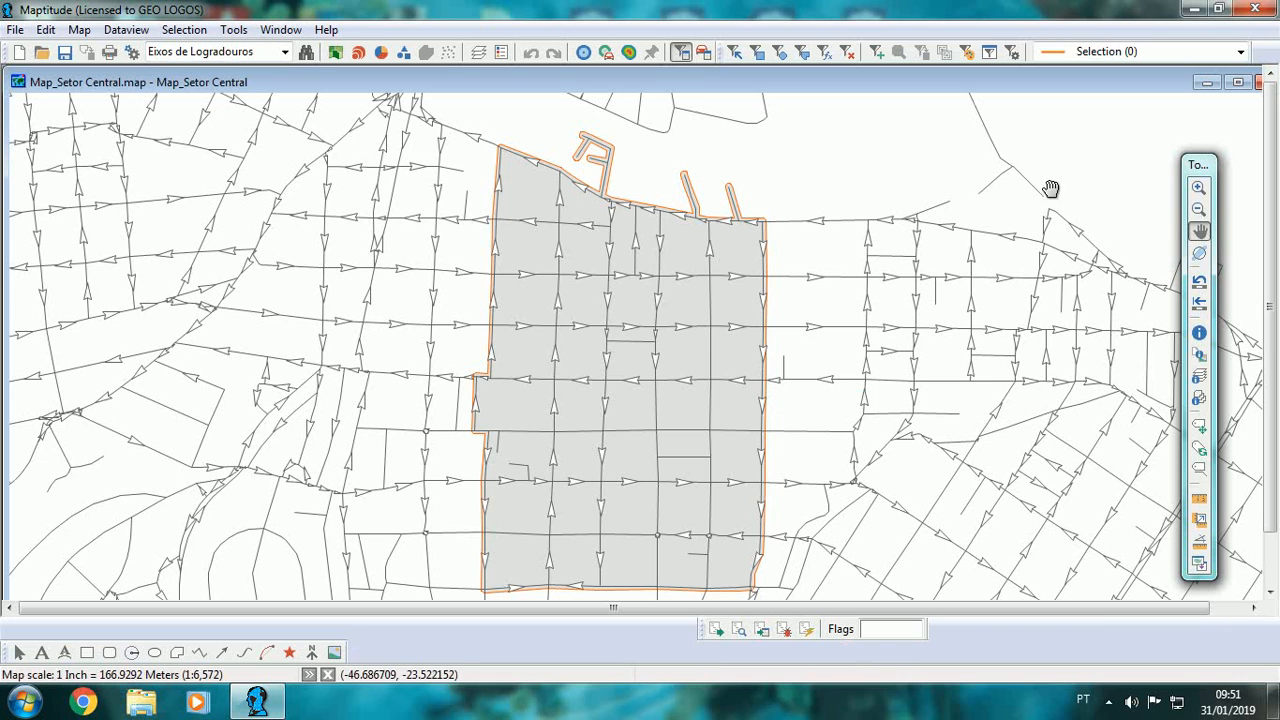
# - Check the Maximum Routing Stops setting in the routing user preferences and accept the preferences
pyautogui.moveTo(798, 295)
pyautogui.mouseDown()
pyautogui.moveTo(811, 280)
pyautogui.moveTo(798, 296)
pyautogui.mouseUp()
pyautogui.moveTo(666, 207)
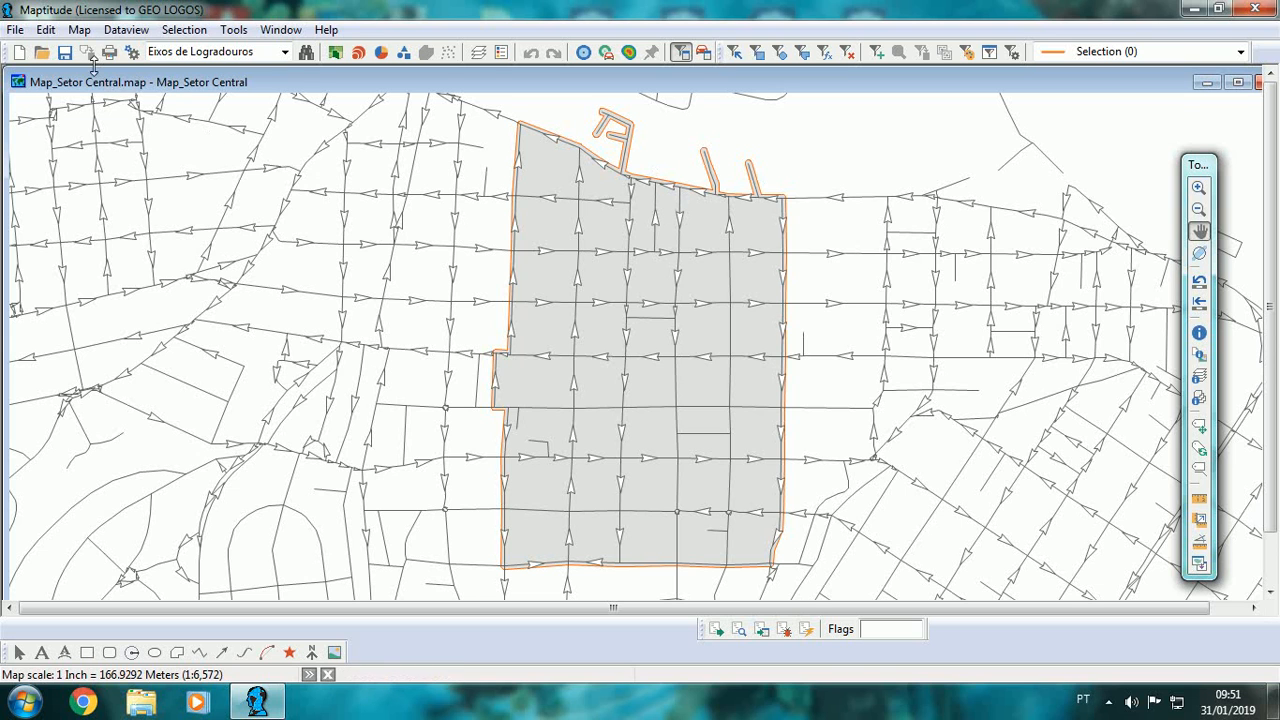
pyautogui.click(46, 30)
pyautogui.click(72, 297)
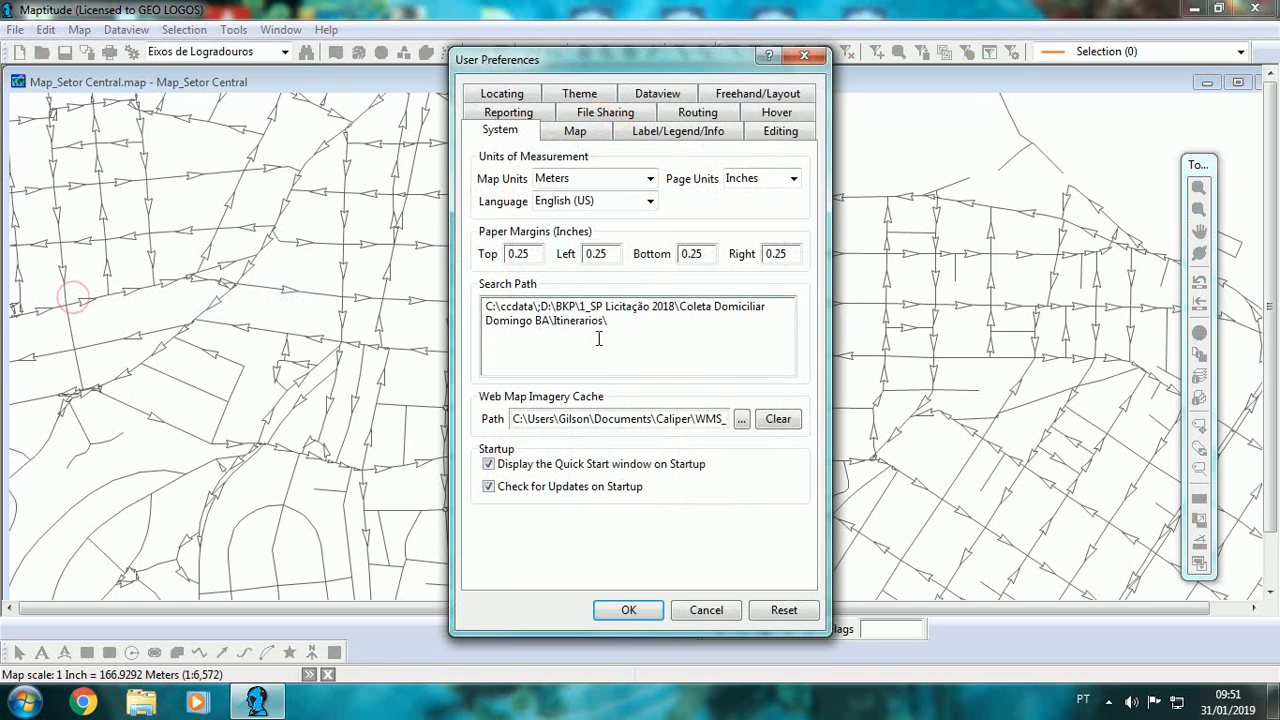
pyautogui.click(709, 115)
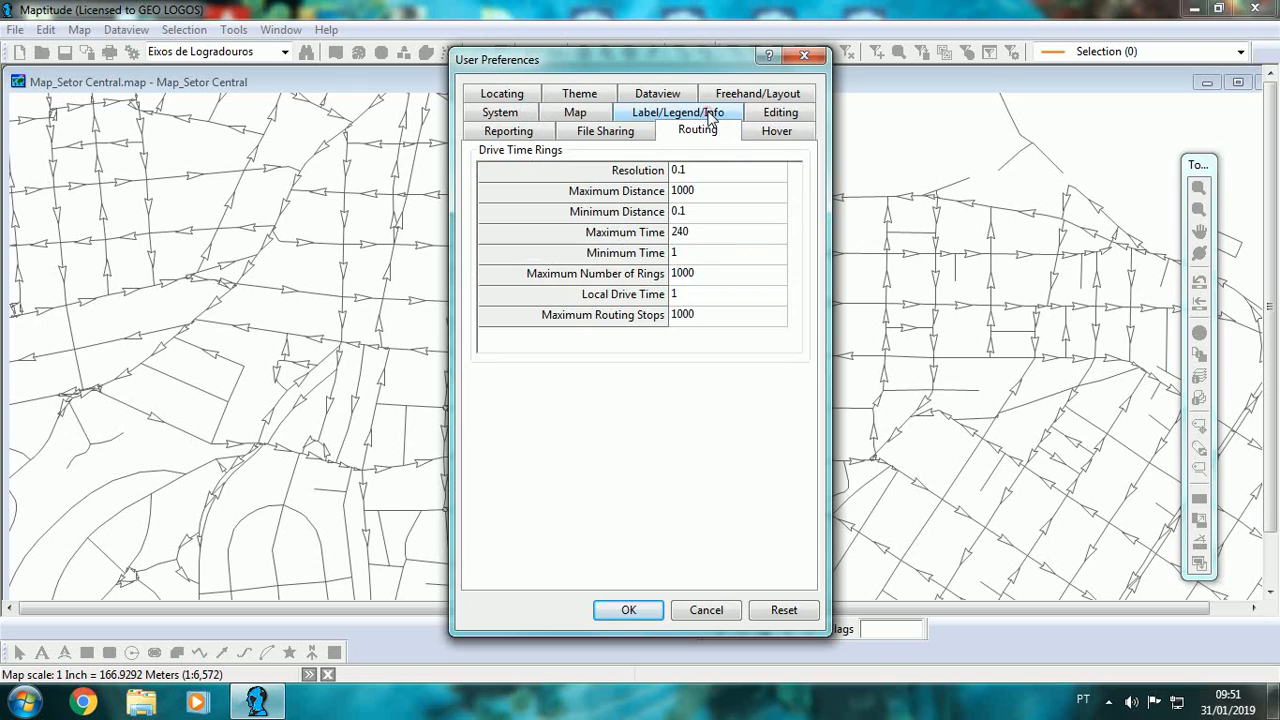
pyautogui.click(700, 318)
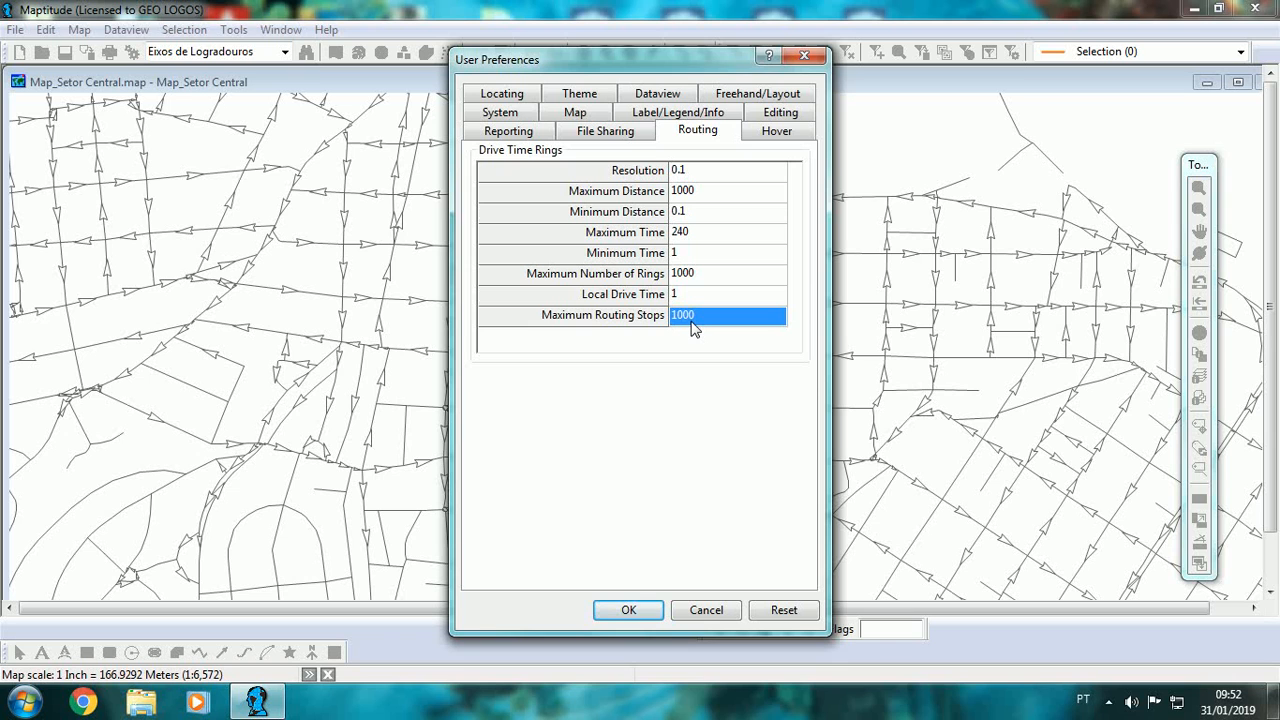
pyautogui.click(628, 610)
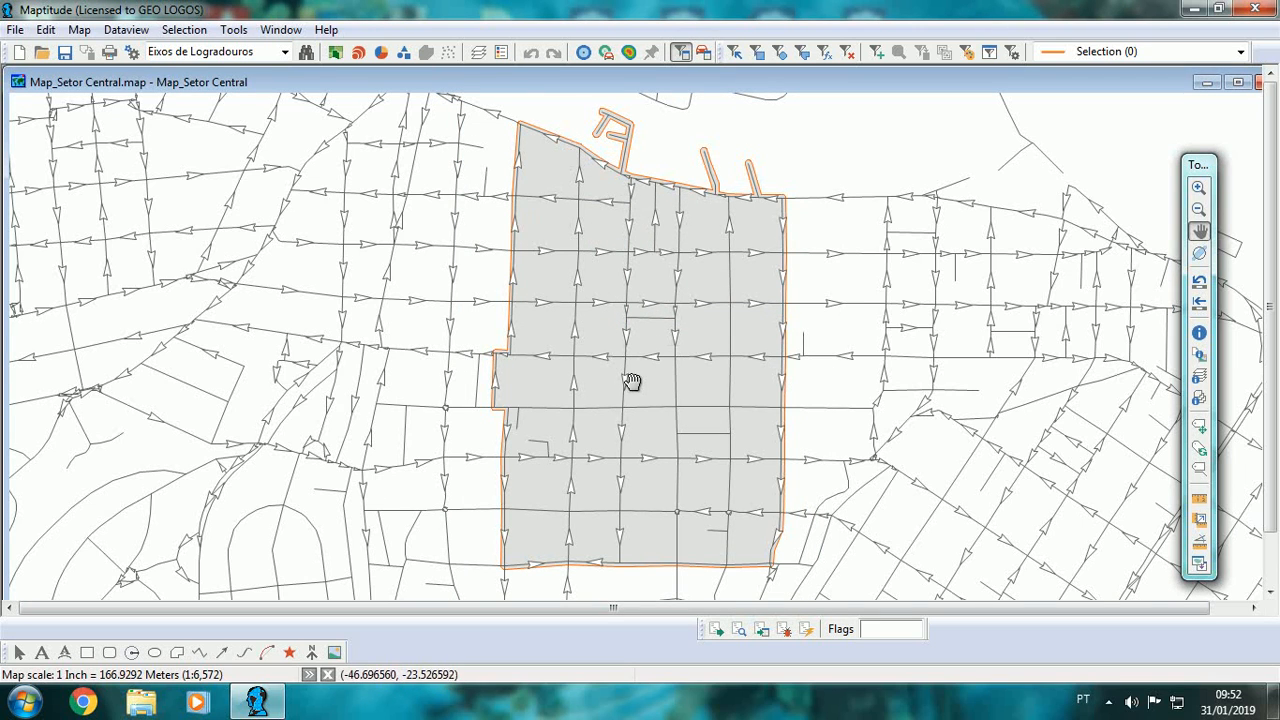
pyautogui.moveTo(691, 373)
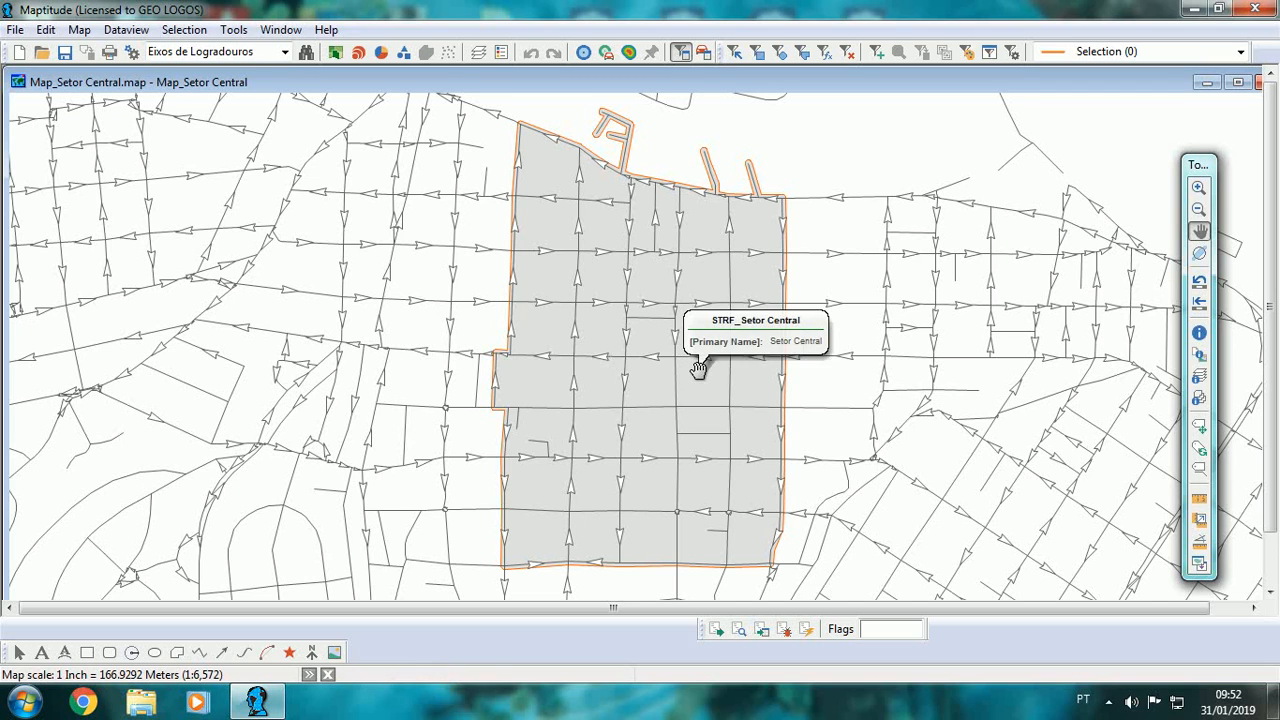
pyautogui.moveTo(637, 238)
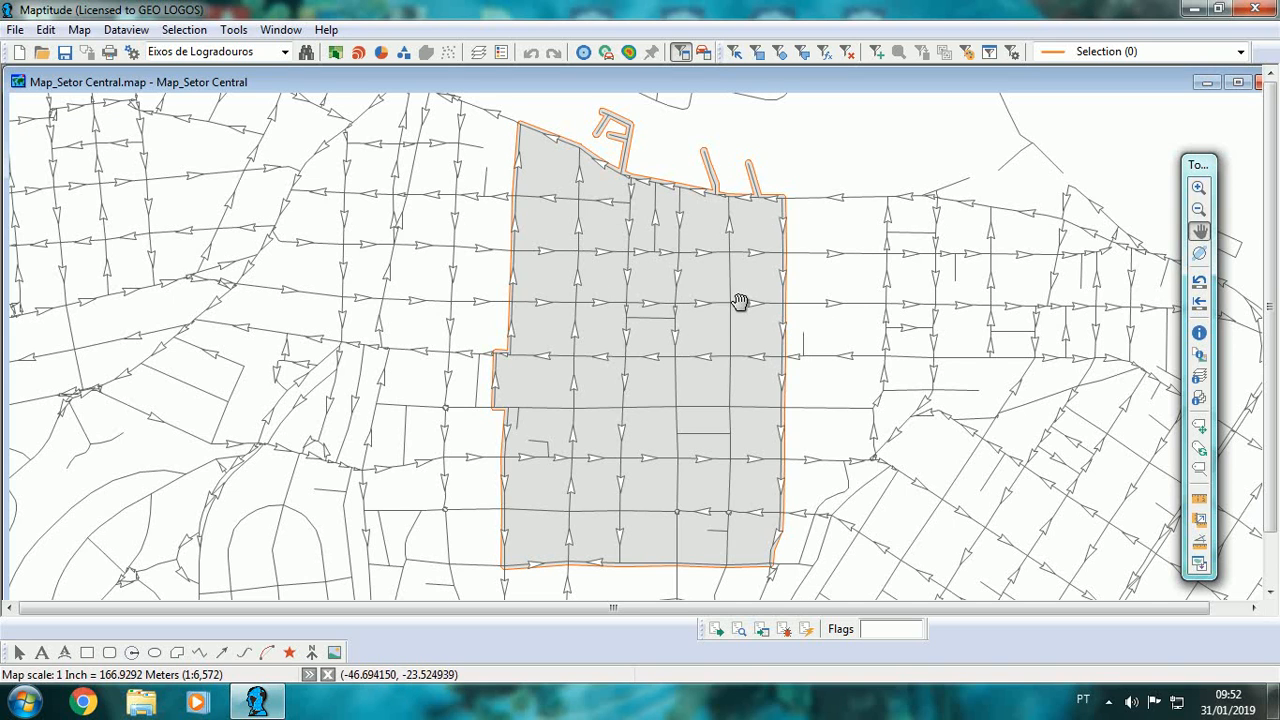
pyautogui.moveTo(700, 316)
pyautogui.moveTo(700, 229)
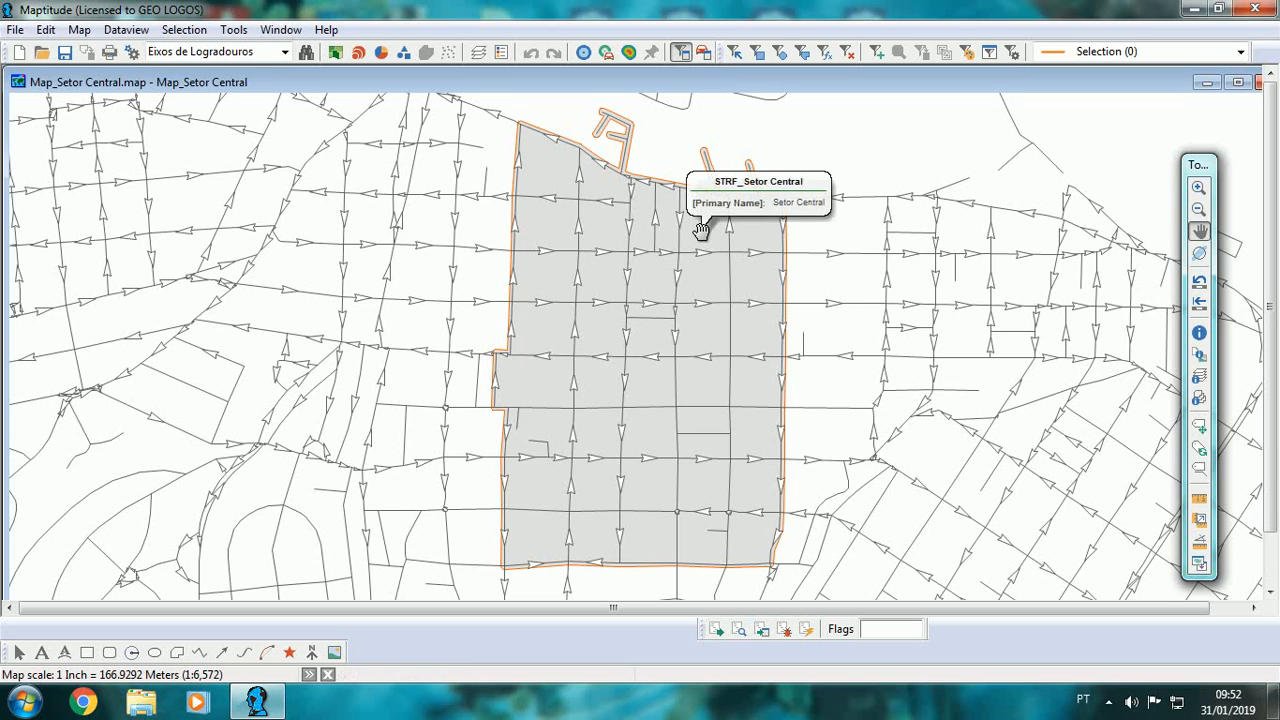
pyautogui.scroll(1, 734, 260)
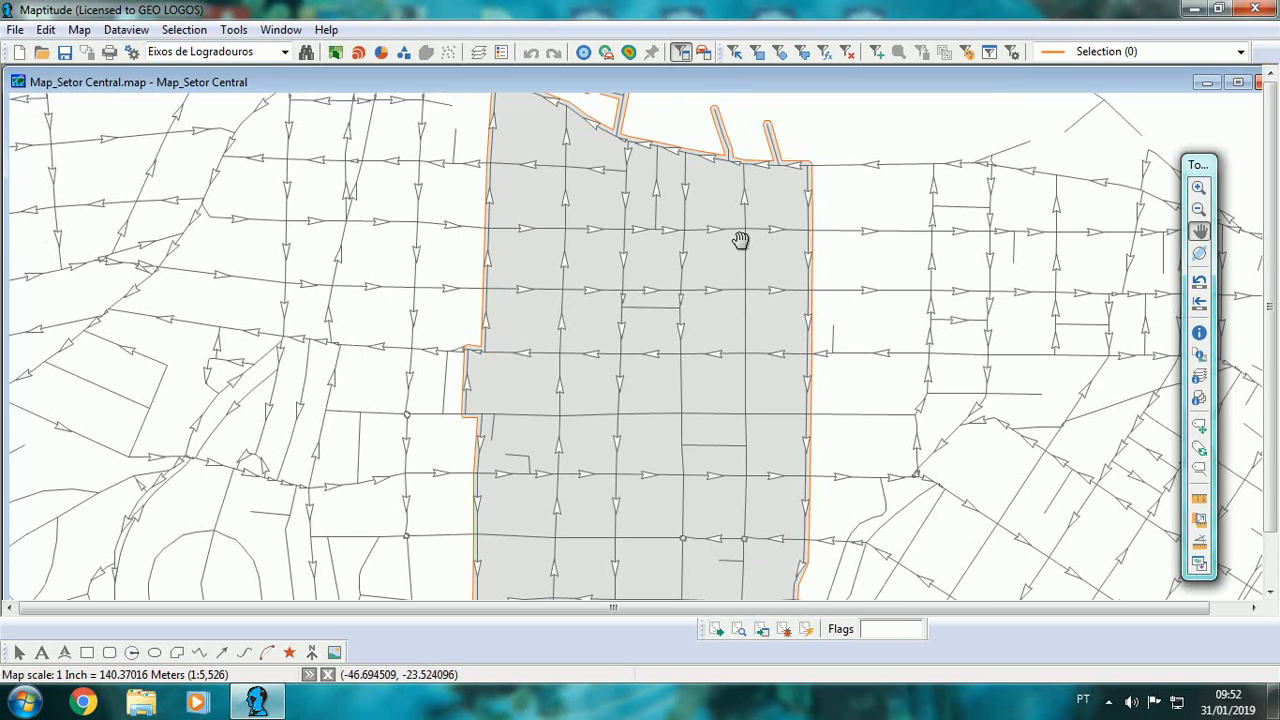
pyautogui.scroll(-1, 628, 420)
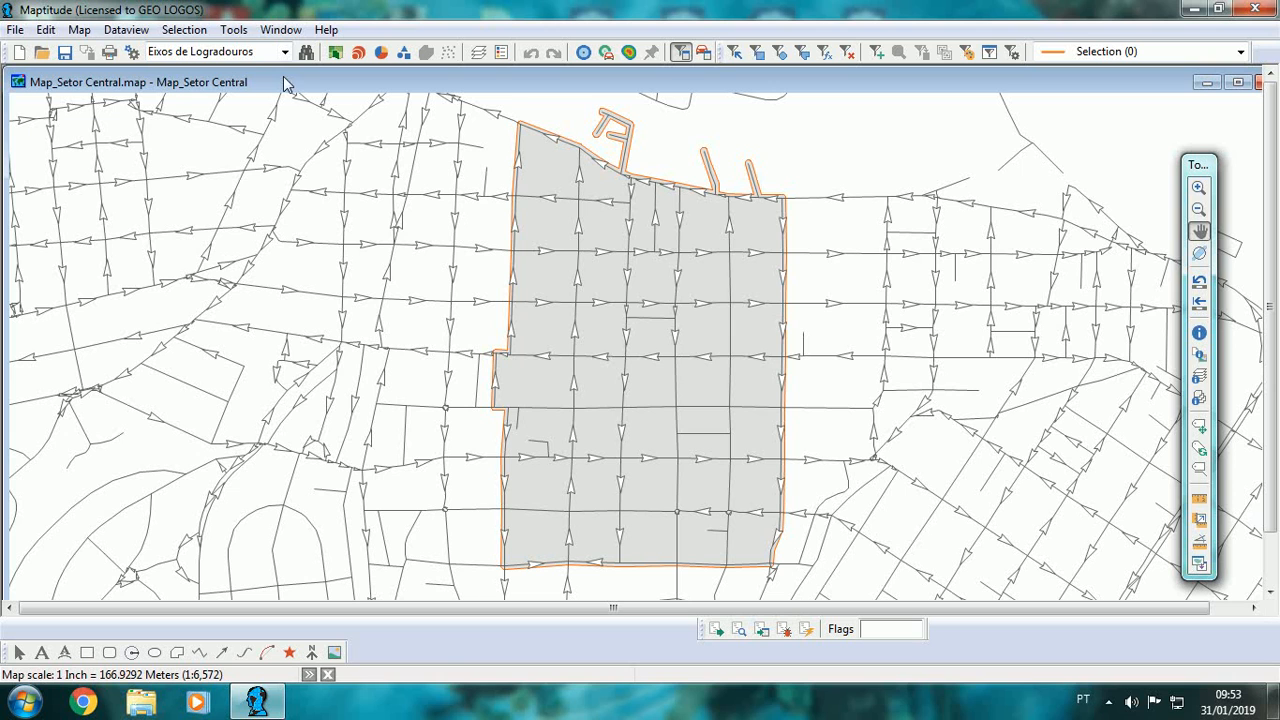
# - Load the GEO-ITI-Coleta macro and open its semi-automatic and automatic routing list of sector fences for Setor Central
pyautogui.click(233, 29)
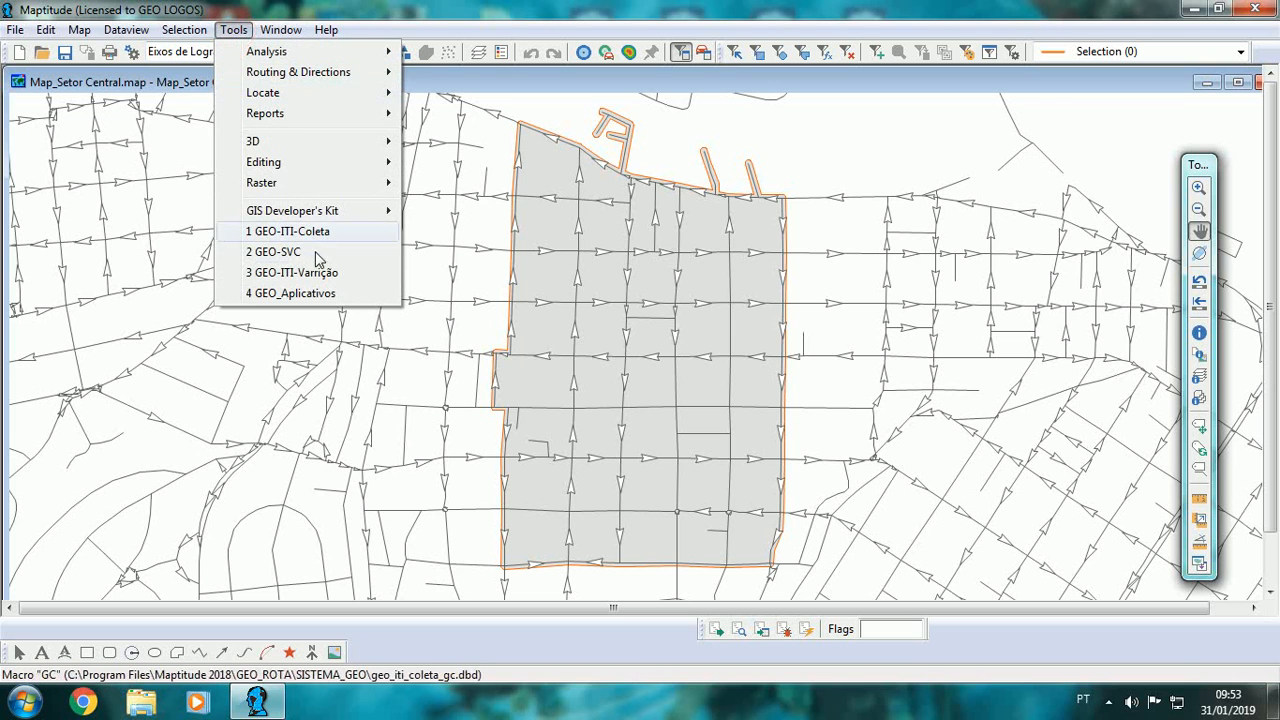
pyautogui.click(320, 233)
pyautogui.moveTo(743, 217); pyautogui.dragTo(734, 234)
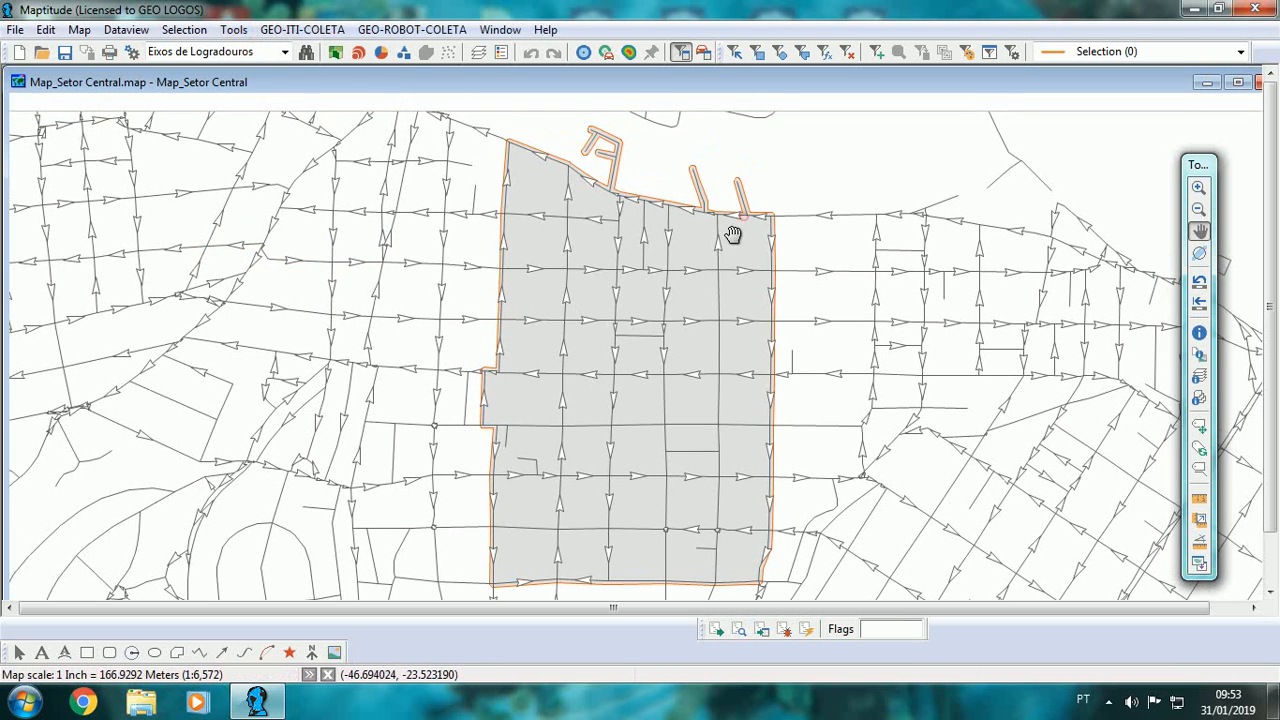
pyautogui.click(334, 31)
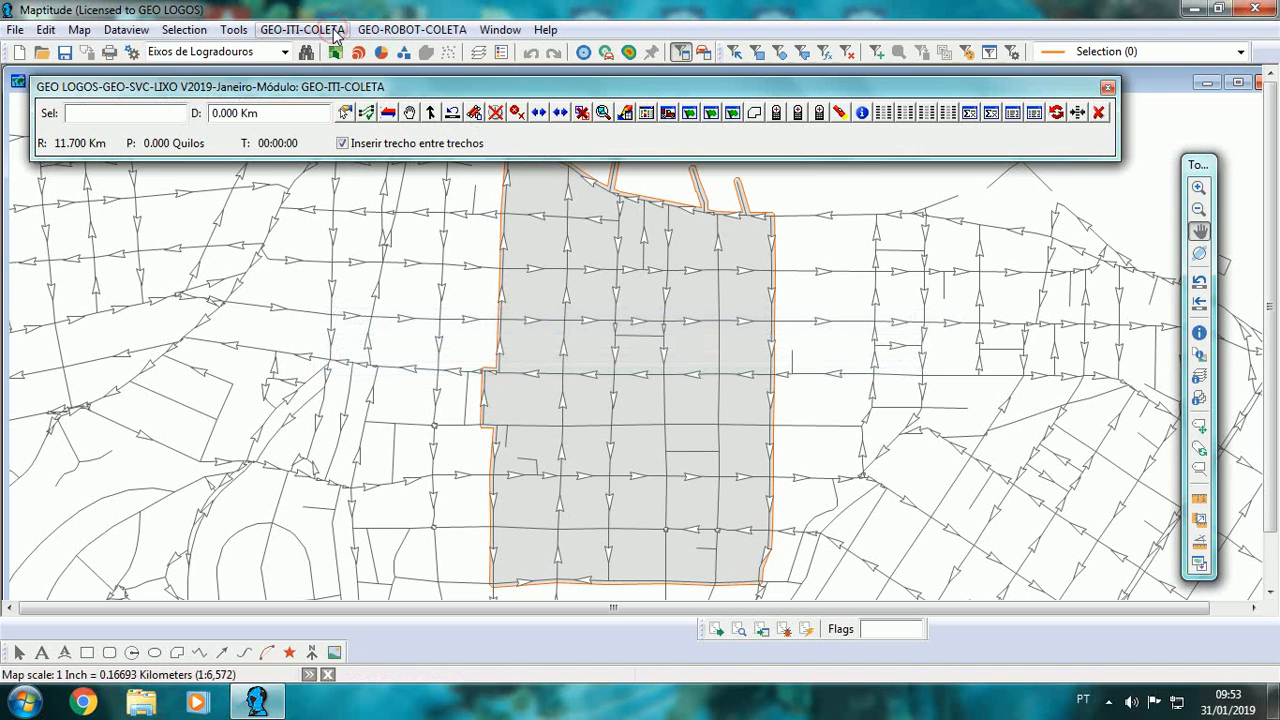
pyautogui.moveTo(451, 87); pyautogui.dragTo(461, 21)
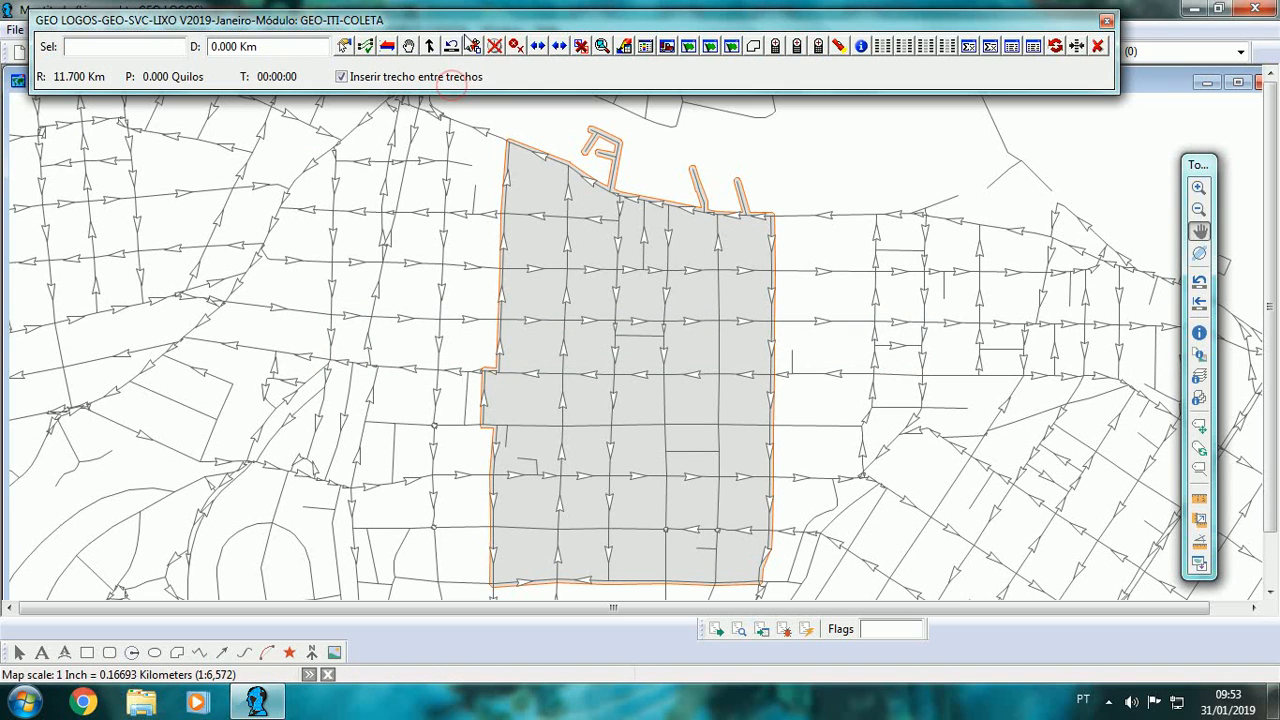
pyautogui.click(667, 46)
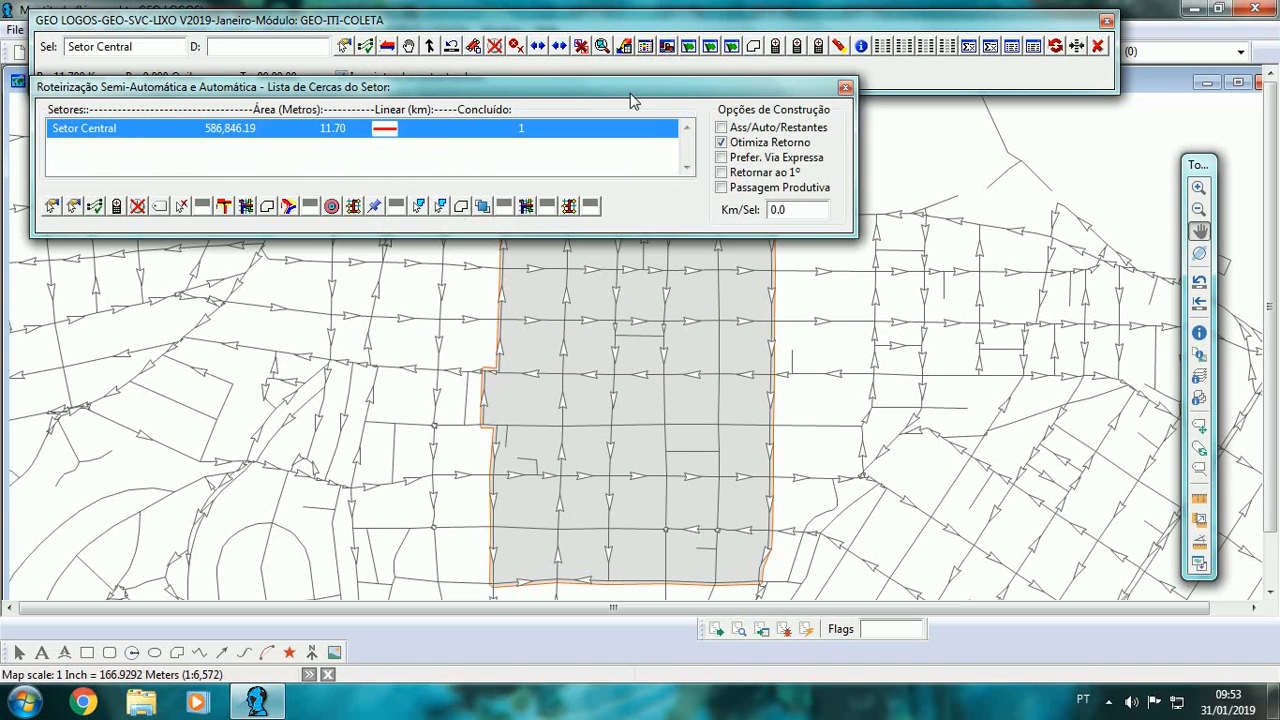
pyautogui.moveTo(630, 93); pyautogui.dragTo(630, 18)
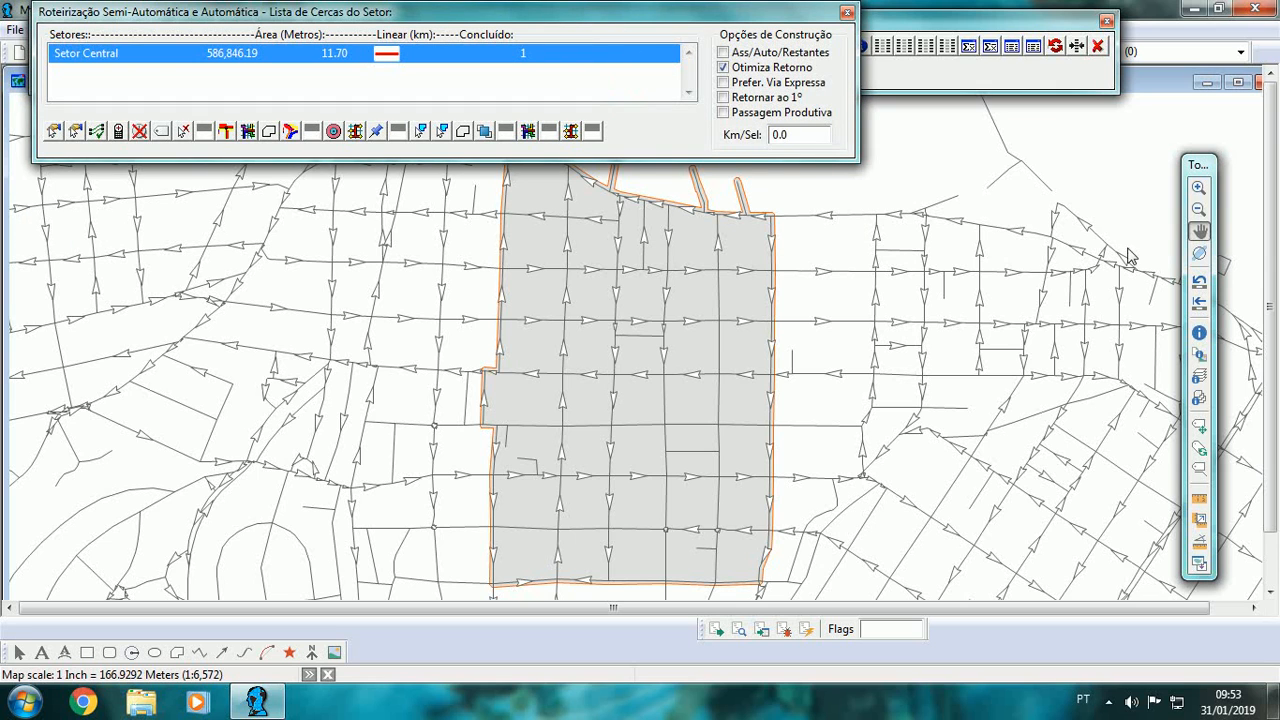
# - Pick a street segment at the sector's upper right corner, select all Setor Central segments for routing, and close the routing tools
pyautogui.click(1197, 232)
pyautogui.moveTo(800, 266); pyautogui.dragTo(789, 286)
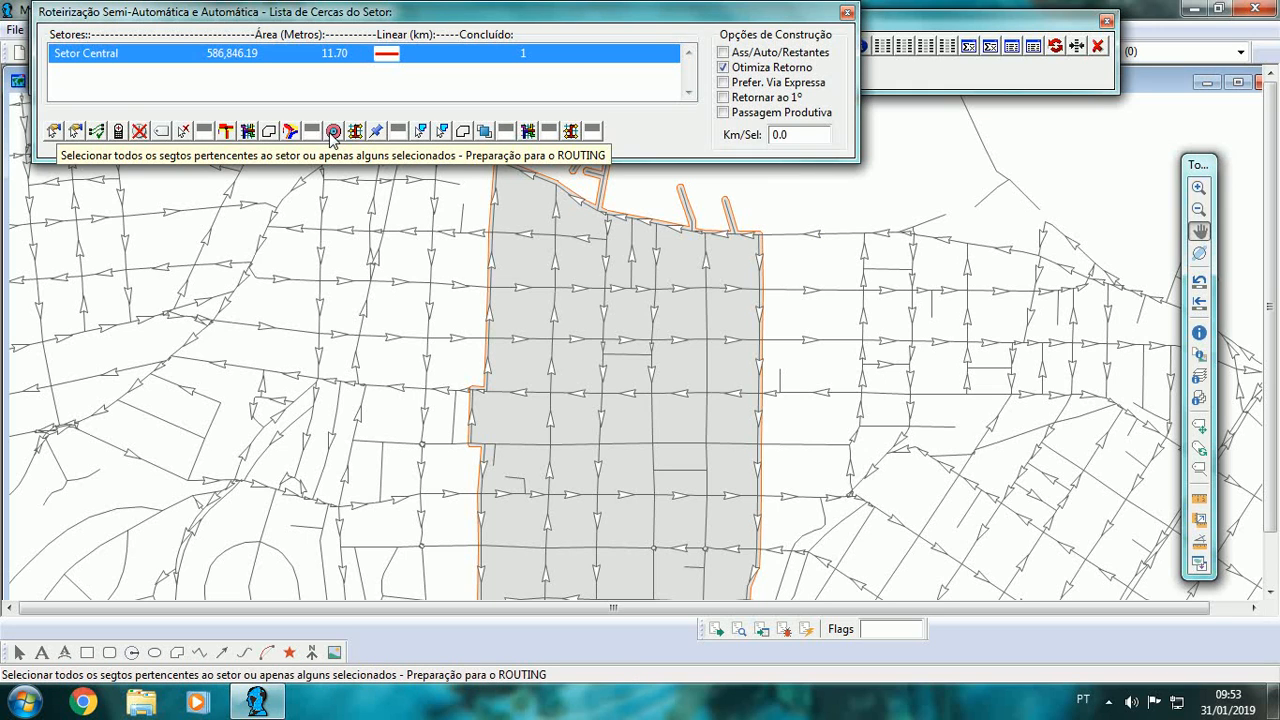
pyautogui.click(55, 132)
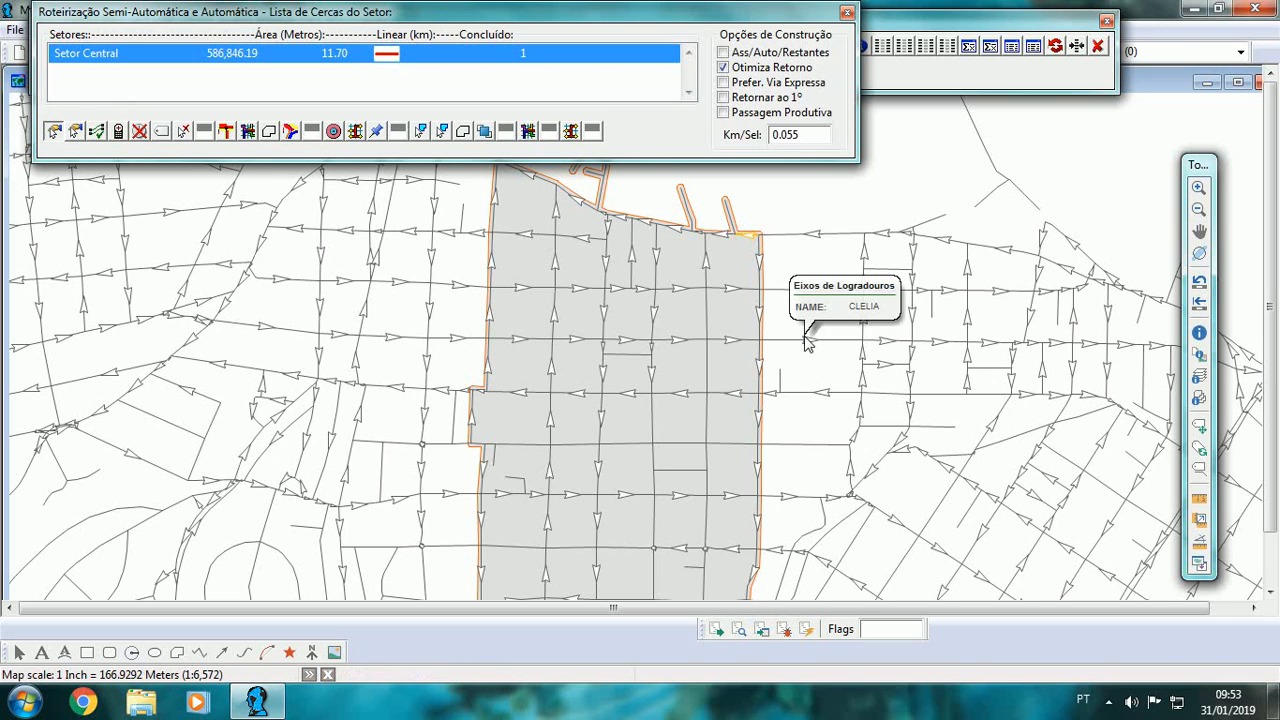
pyautogui.click(333, 131)
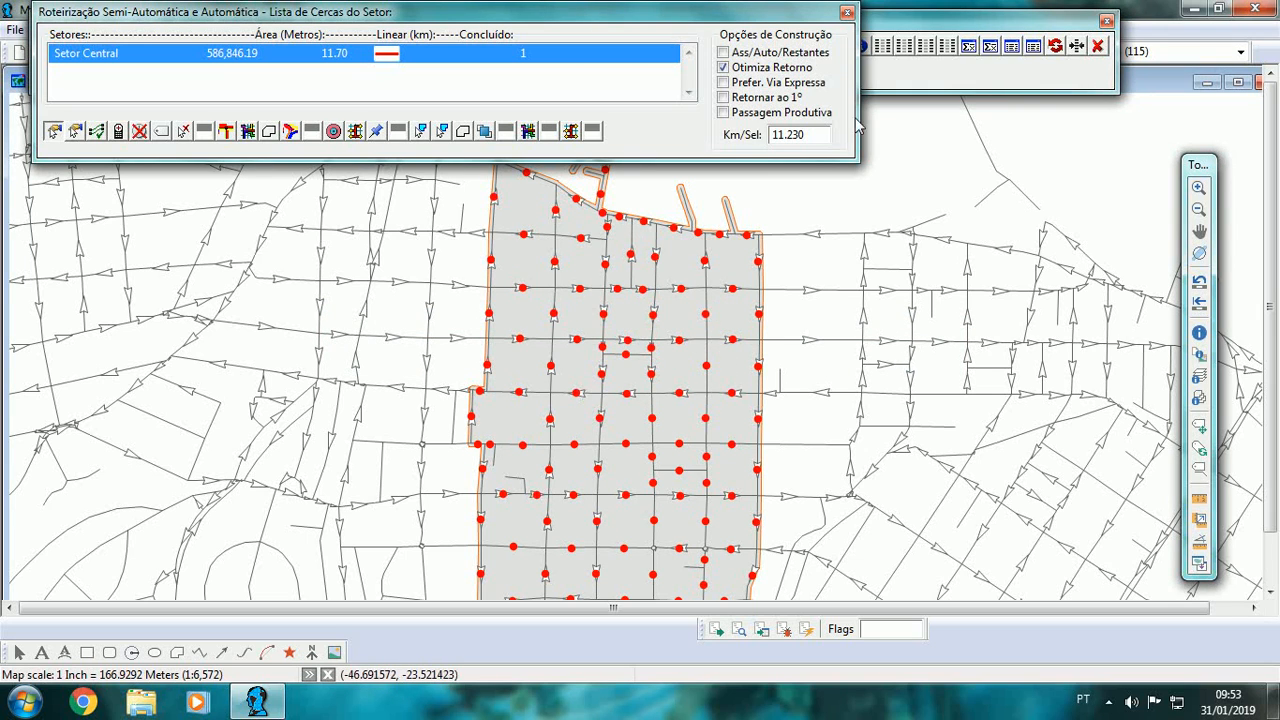
pyautogui.click(847, 18)
pyautogui.click(1097, 46)
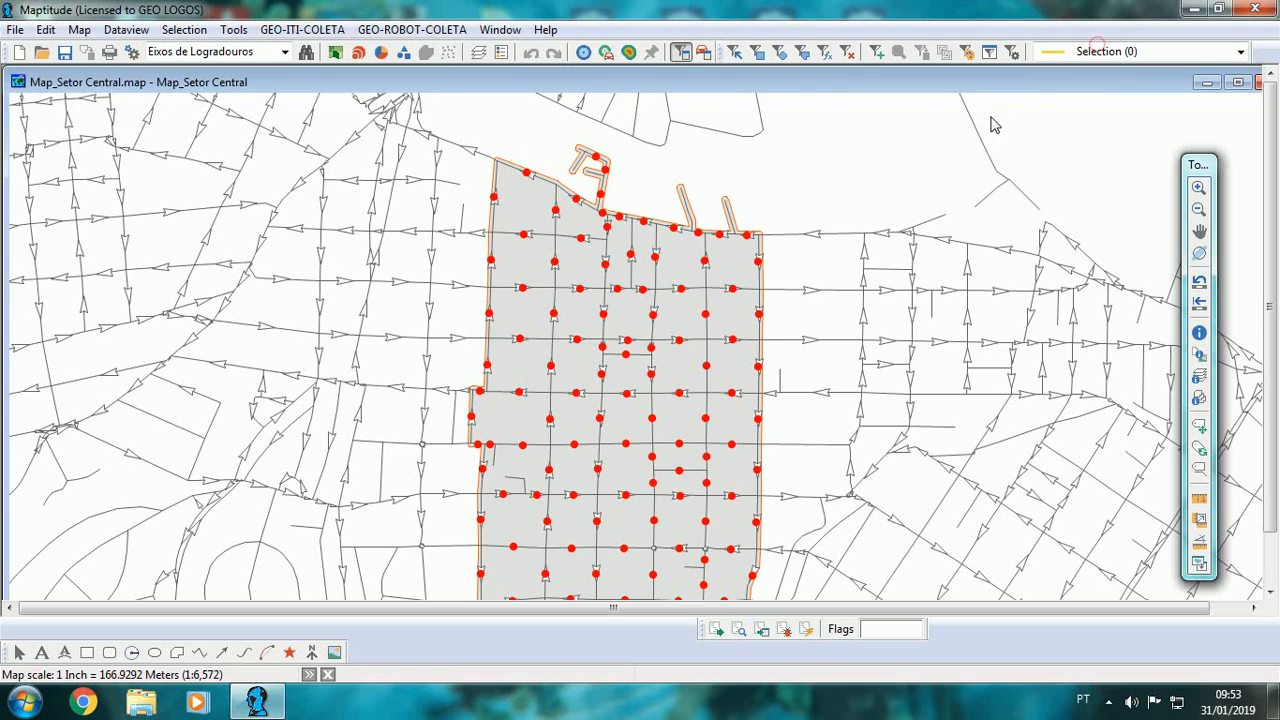
# - Make PT_MAPT the current layer of the map
pyautogui.click(478, 52)
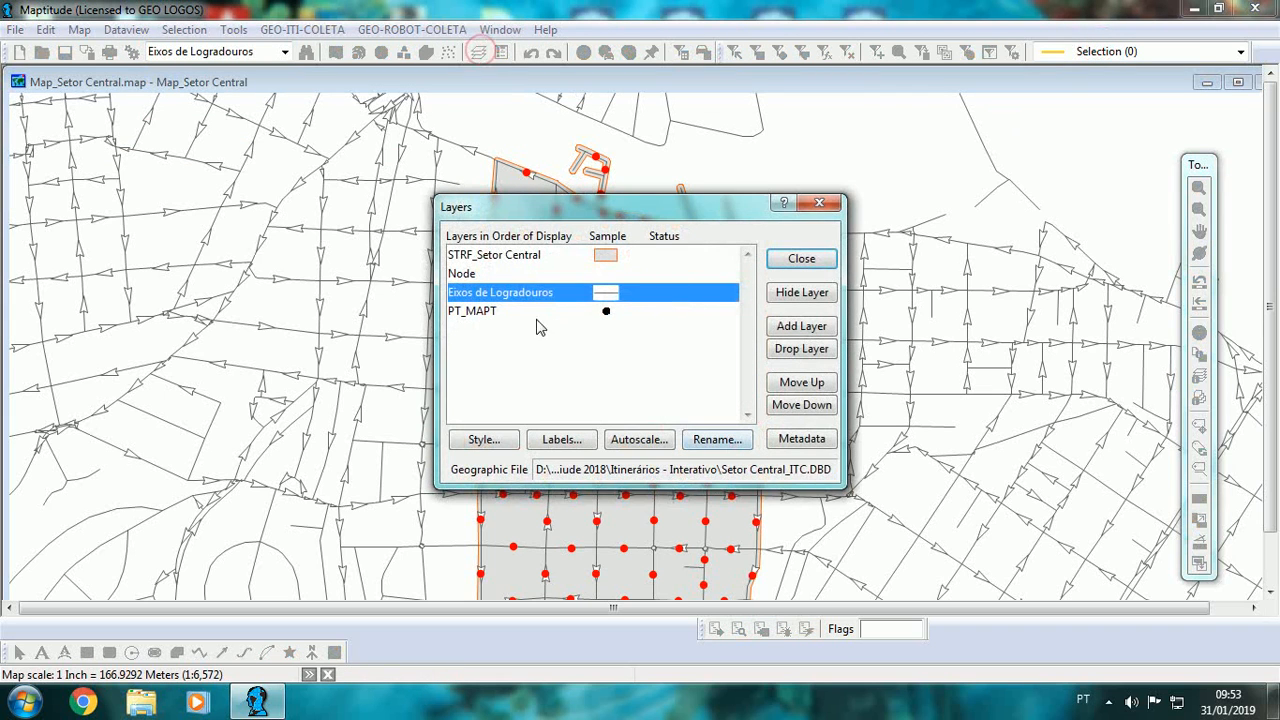
pyautogui.click(491, 316)
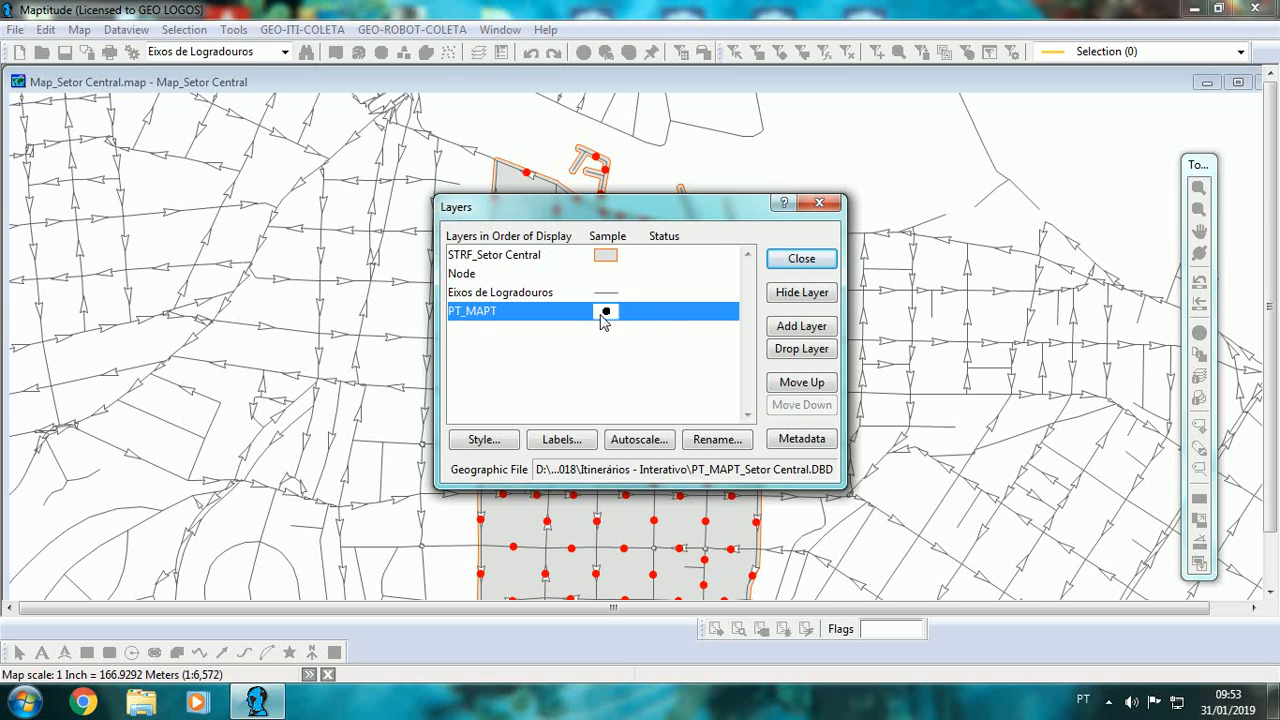
pyautogui.click(800, 262)
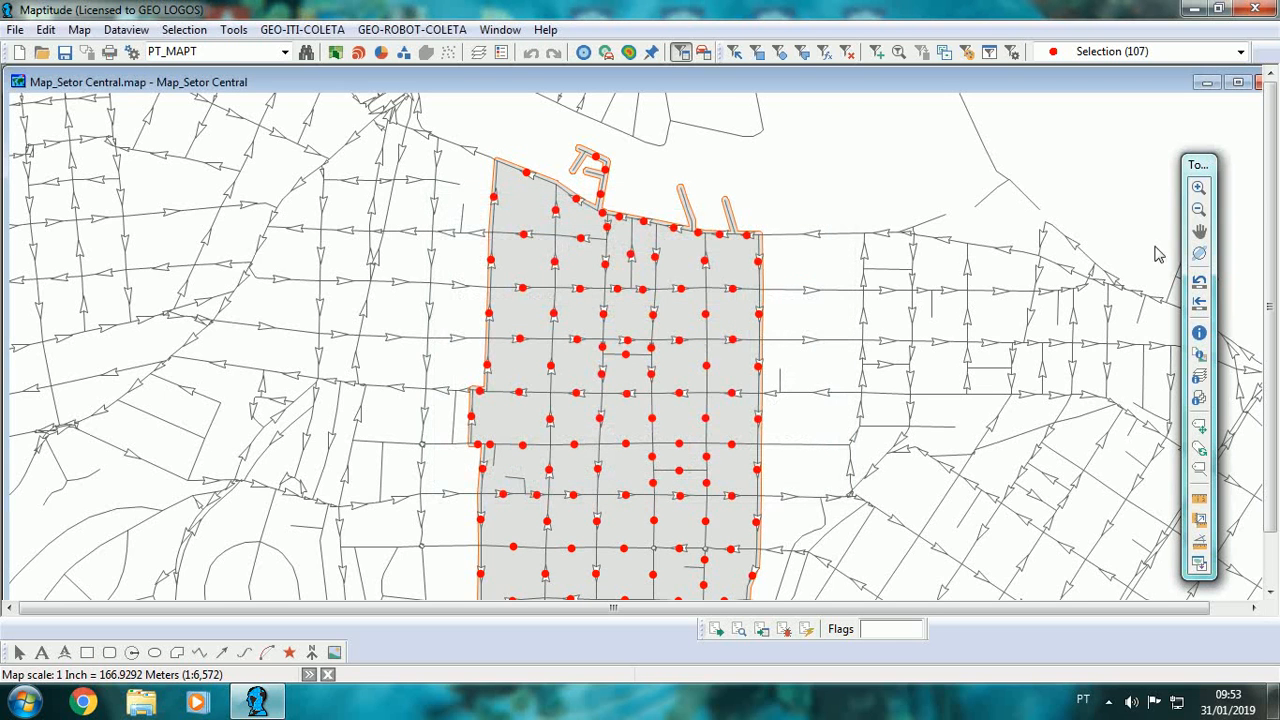
# - Check the selection sets of the PT_MAPT layer over the full Setor Central area and close them unchanged
pyautogui.click(1199, 233)
pyautogui.moveTo(924, 327); pyautogui.dragTo(924, 309)
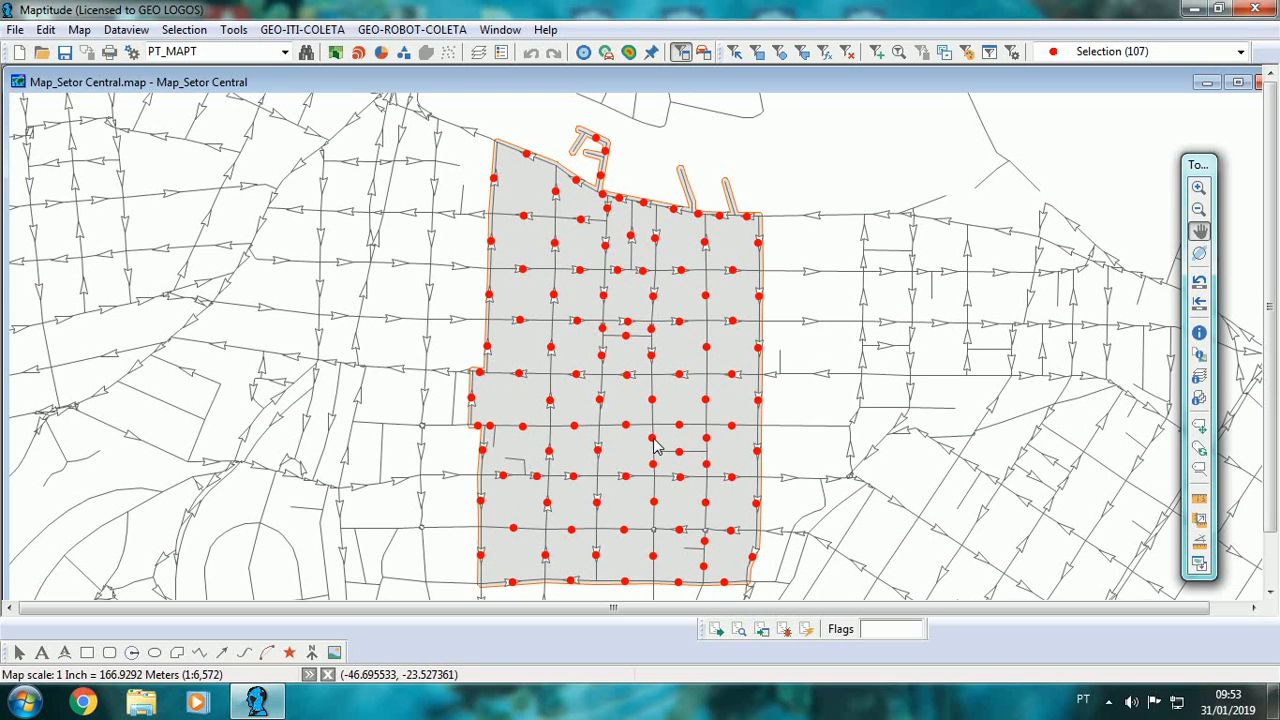
pyautogui.moveTo(655, 440)
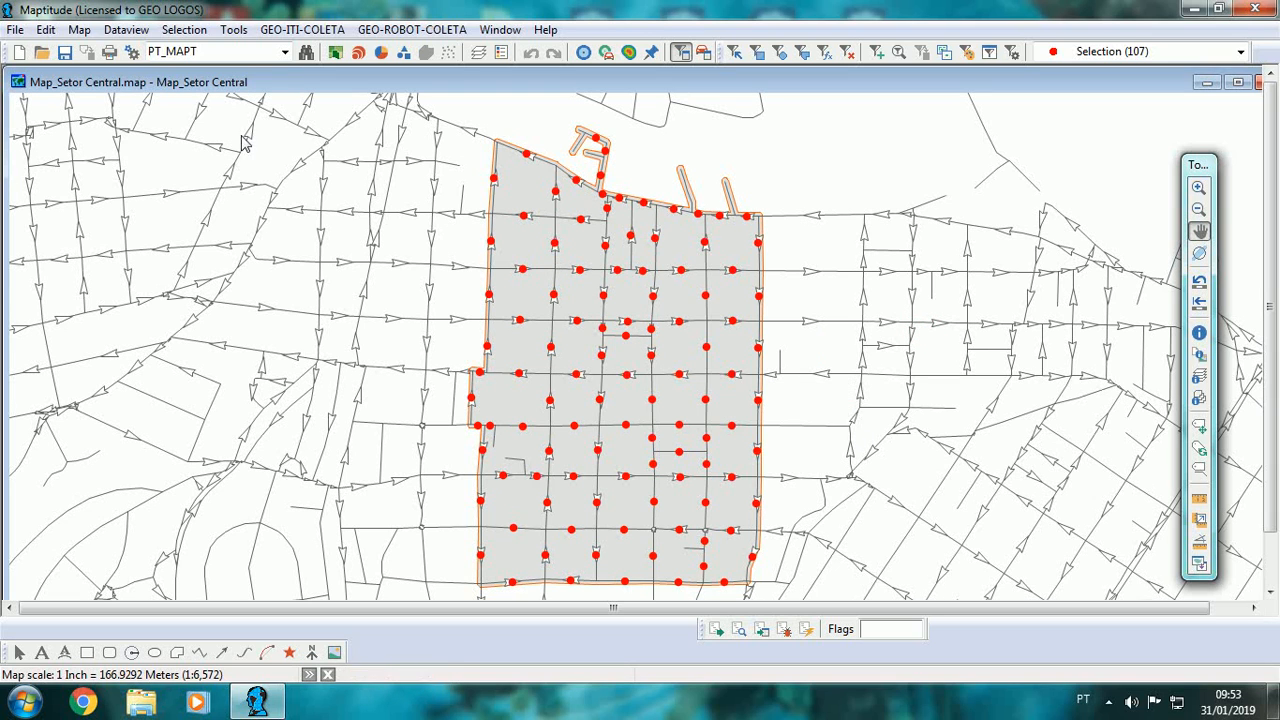
pyautogui.click(203, 35)
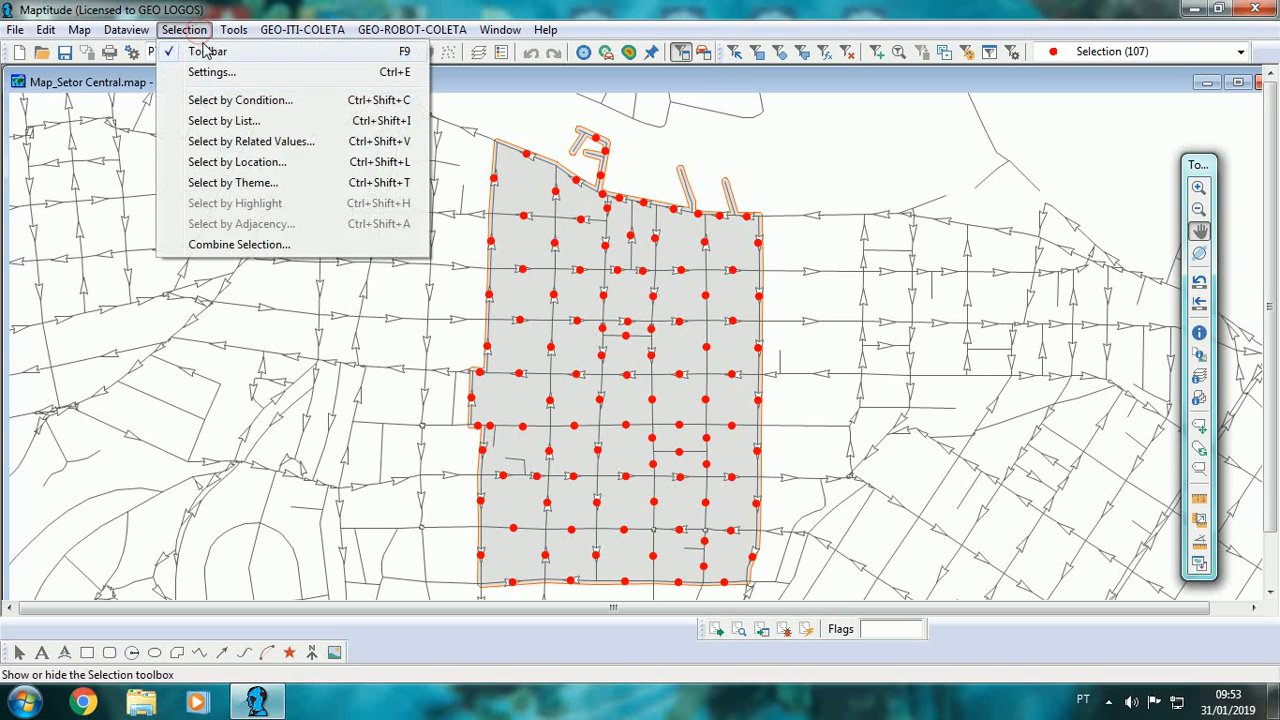
pyautogui.click(211, 71)
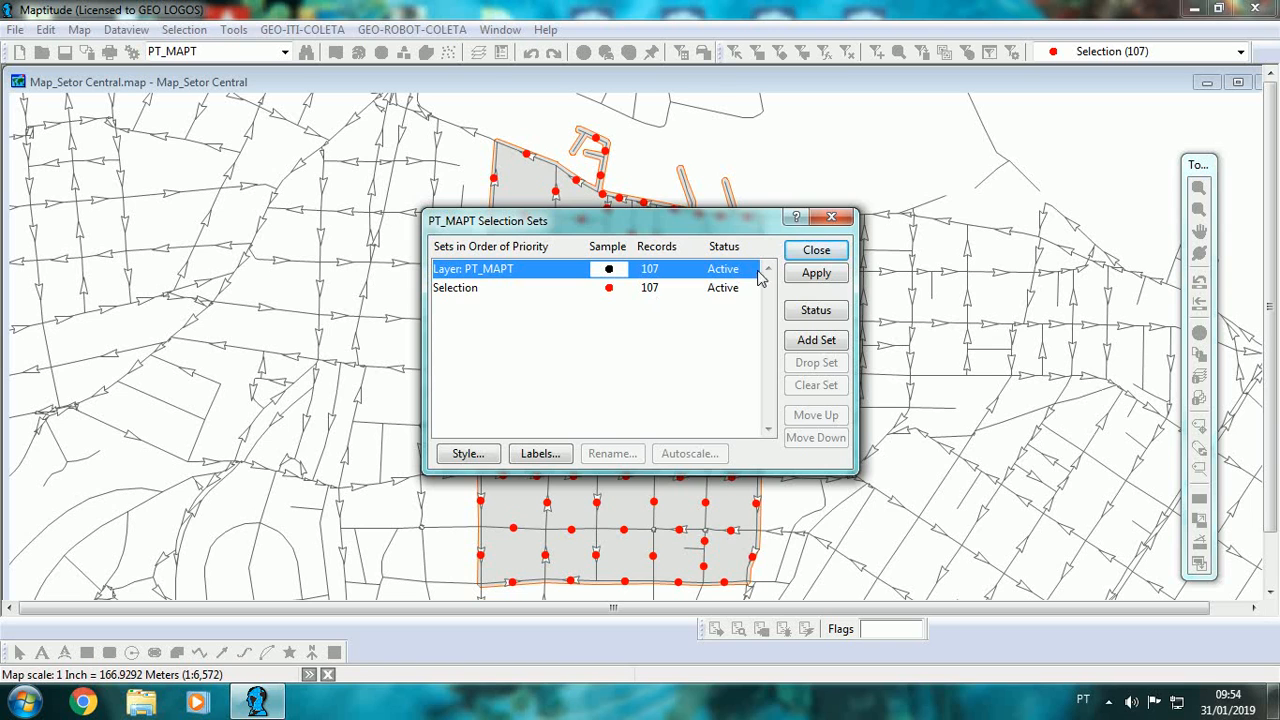
pyautogui.click(805, 254)
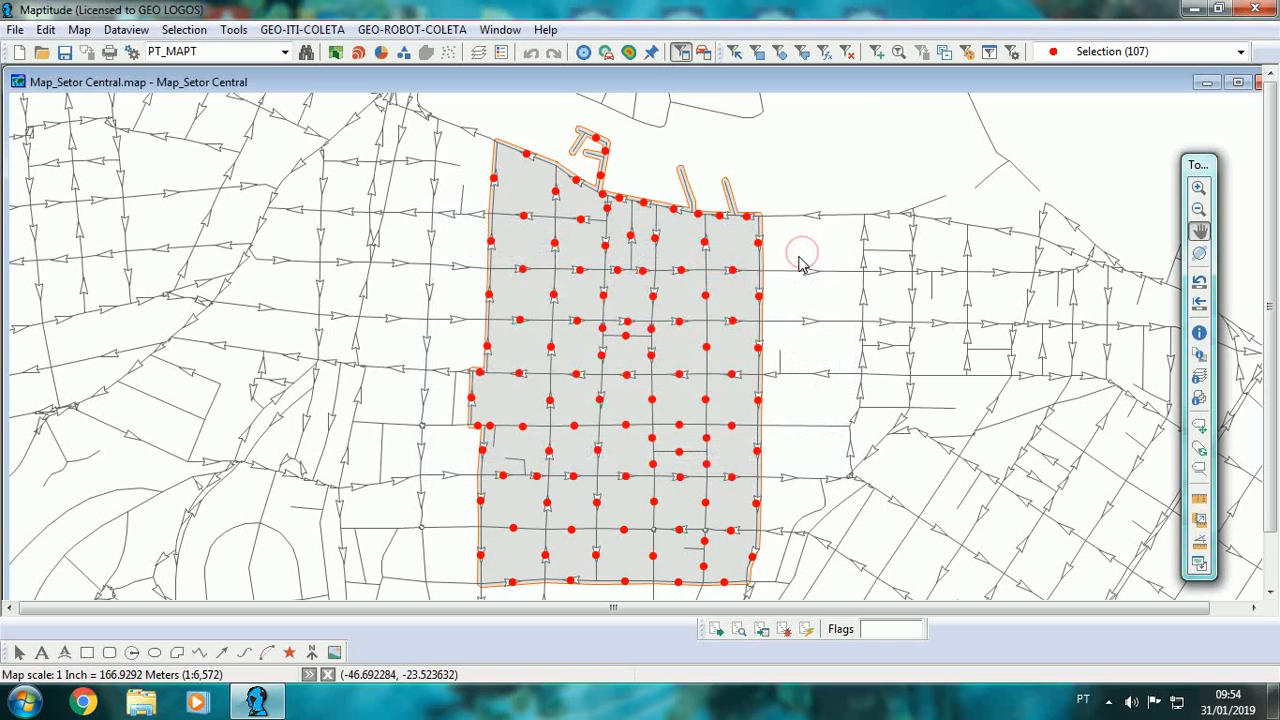
pyautogui.moveTo(685, 287)
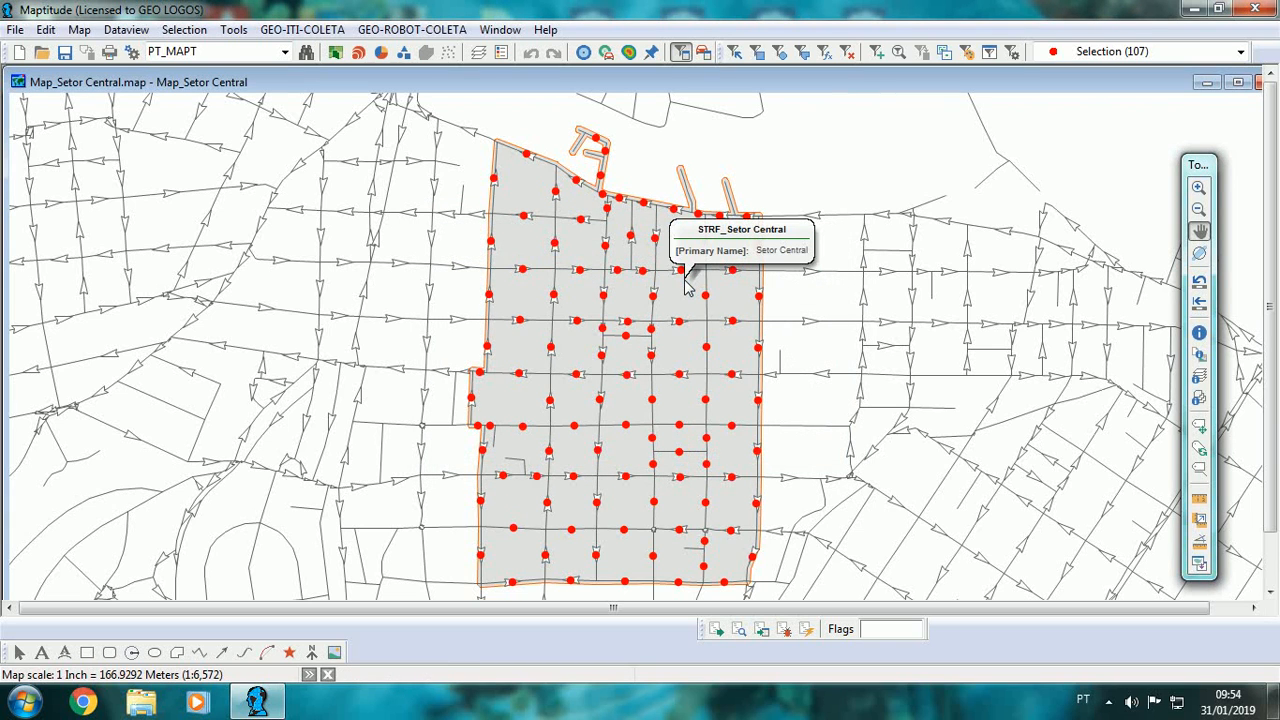
pyautogui.moveTo(660, 372)
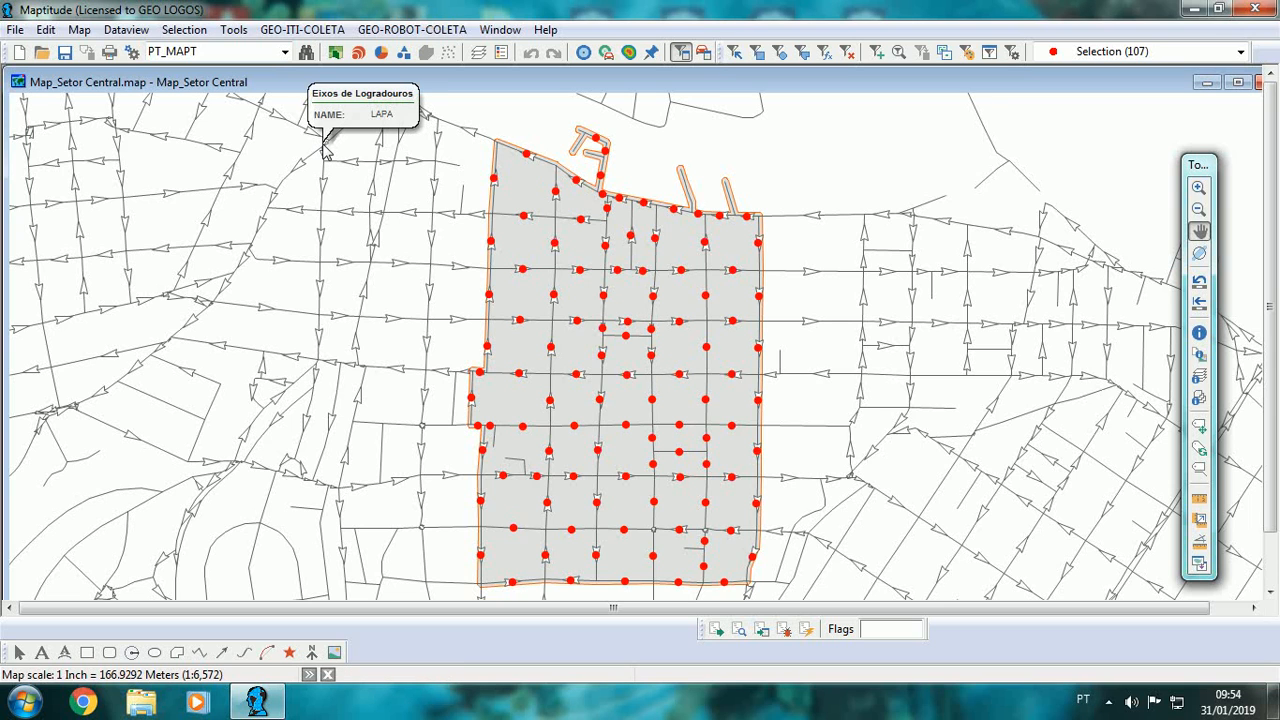
# - Try to open the Routing & Directions Manager with PT_MAPT as the current layer
pyautogui.click(238, 30)
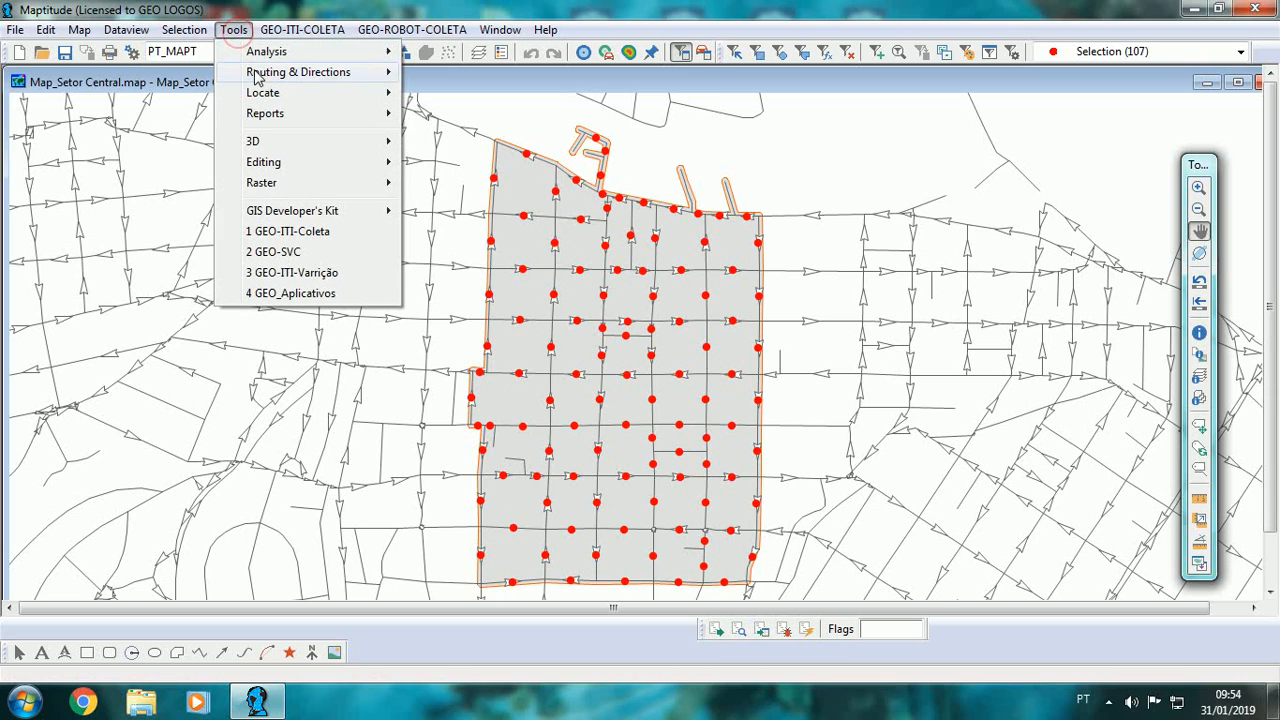
pyautogui.moveTo(262, 82)
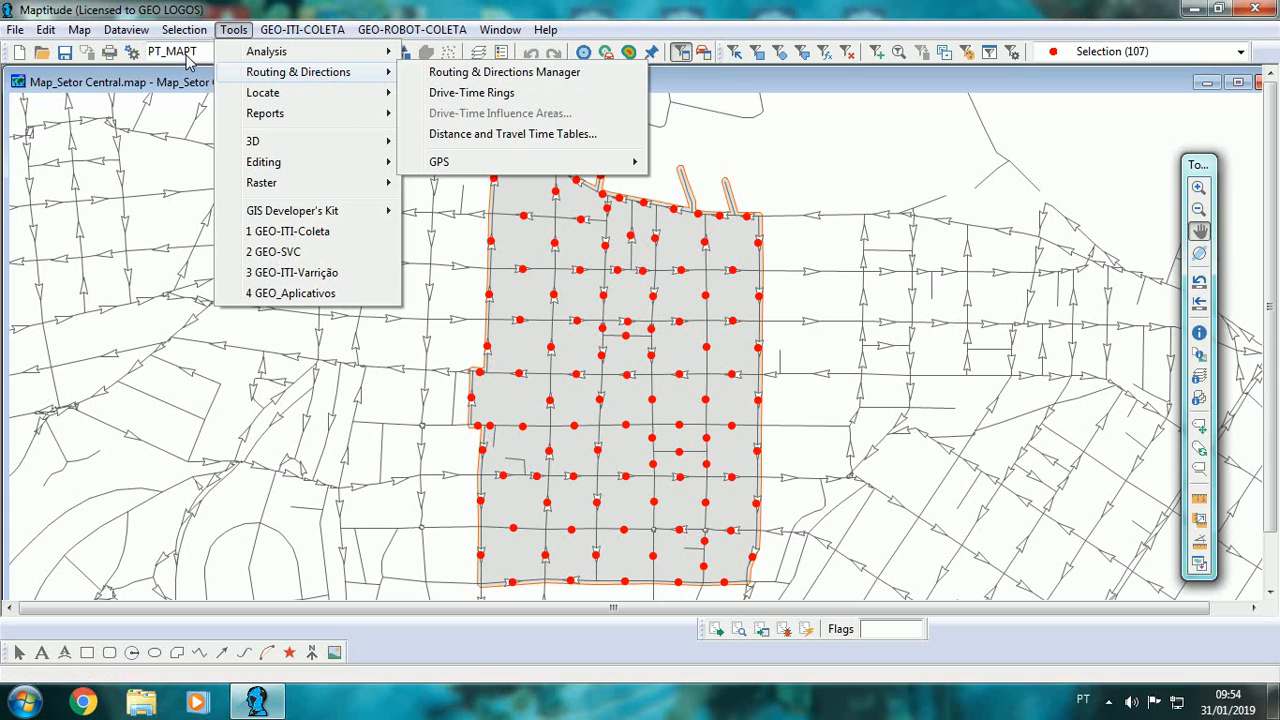
pyautogui.click(470, 80)
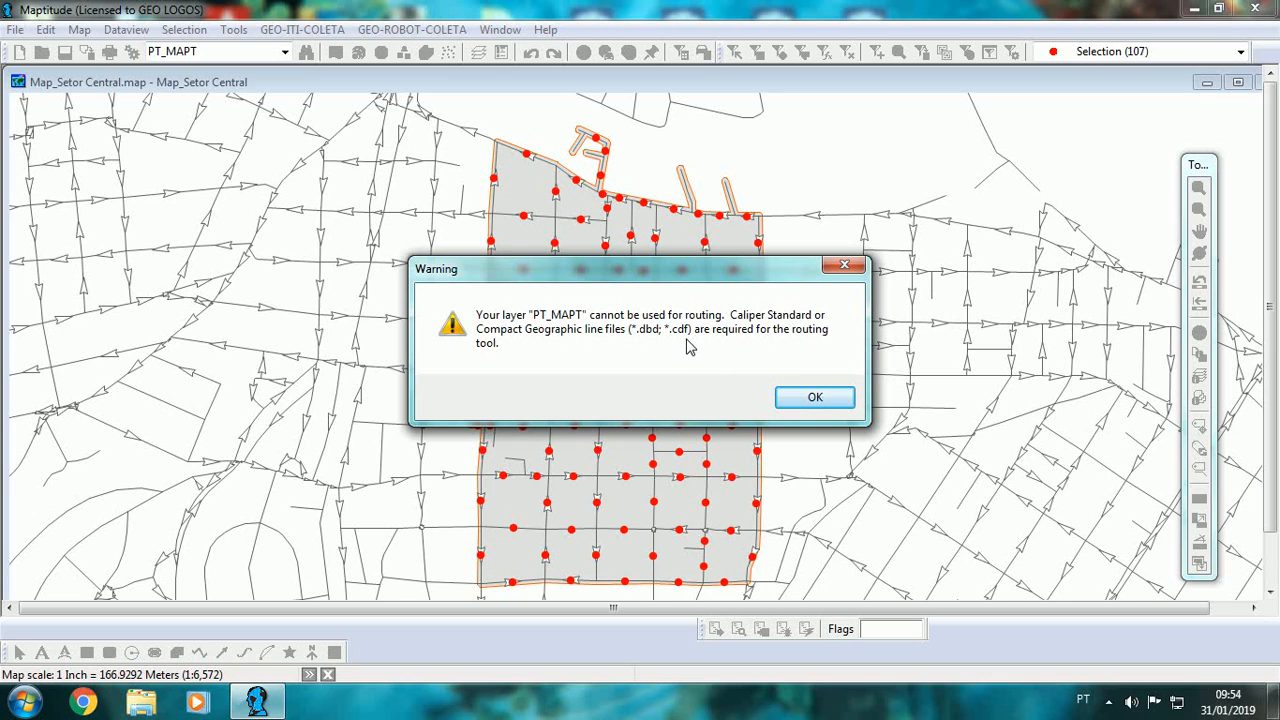
pyautogui.click(816, 398)
# - Make Eixos de Logradouros the current layer and open the Routing & Directions Manager for it
pyautogui.click(285, 53)
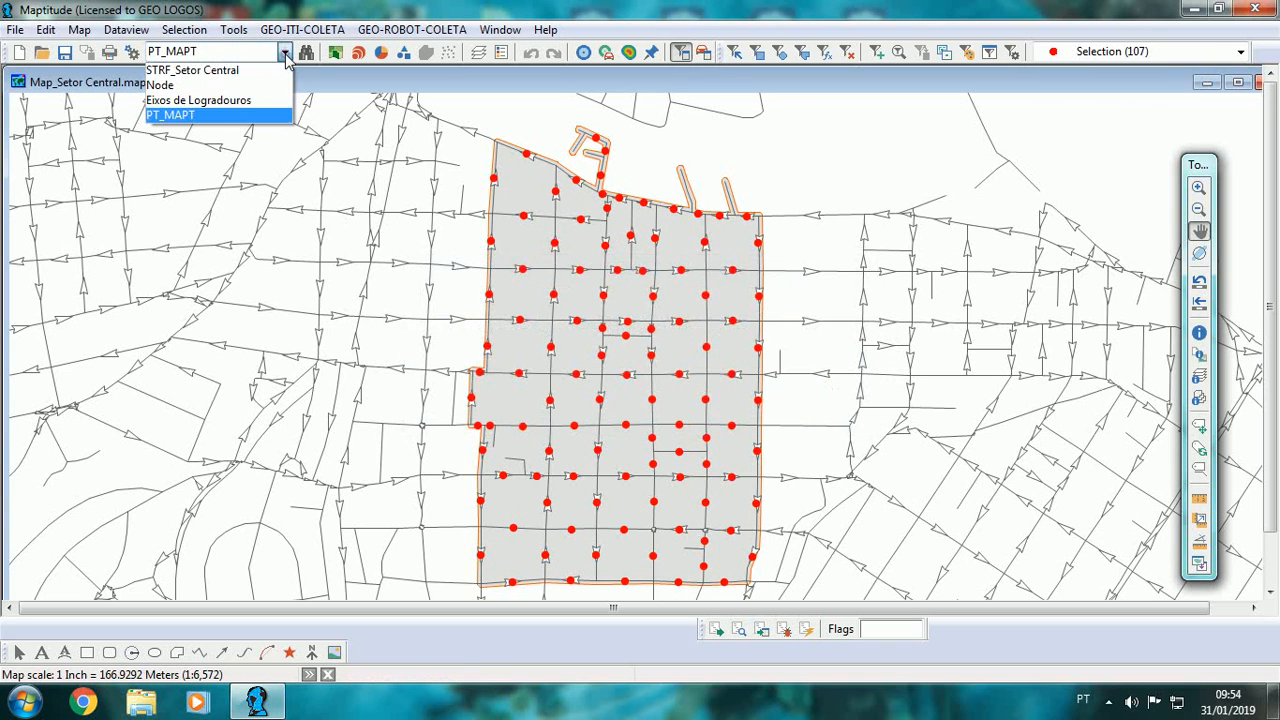
pyautogui.click(244, 100)
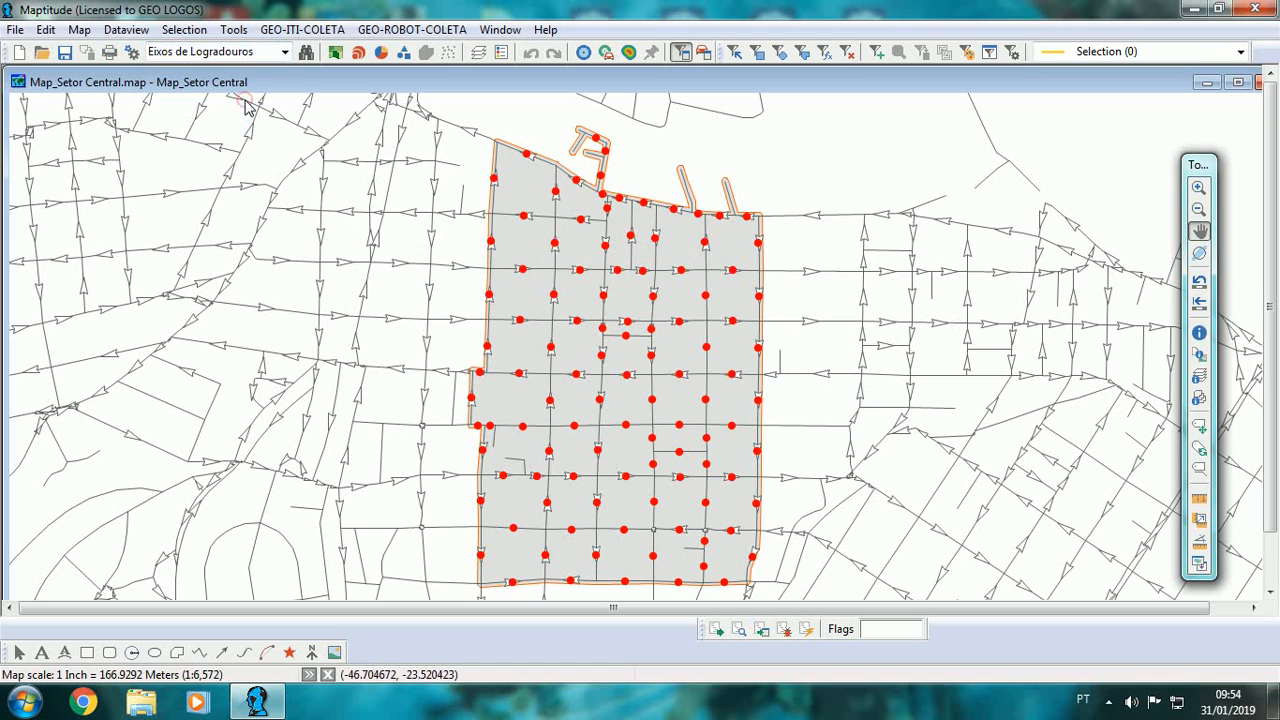
pyautogui.click(233, 29)
pyautogui.moveTo(300, 72)
pyautogui.click(455, 74)
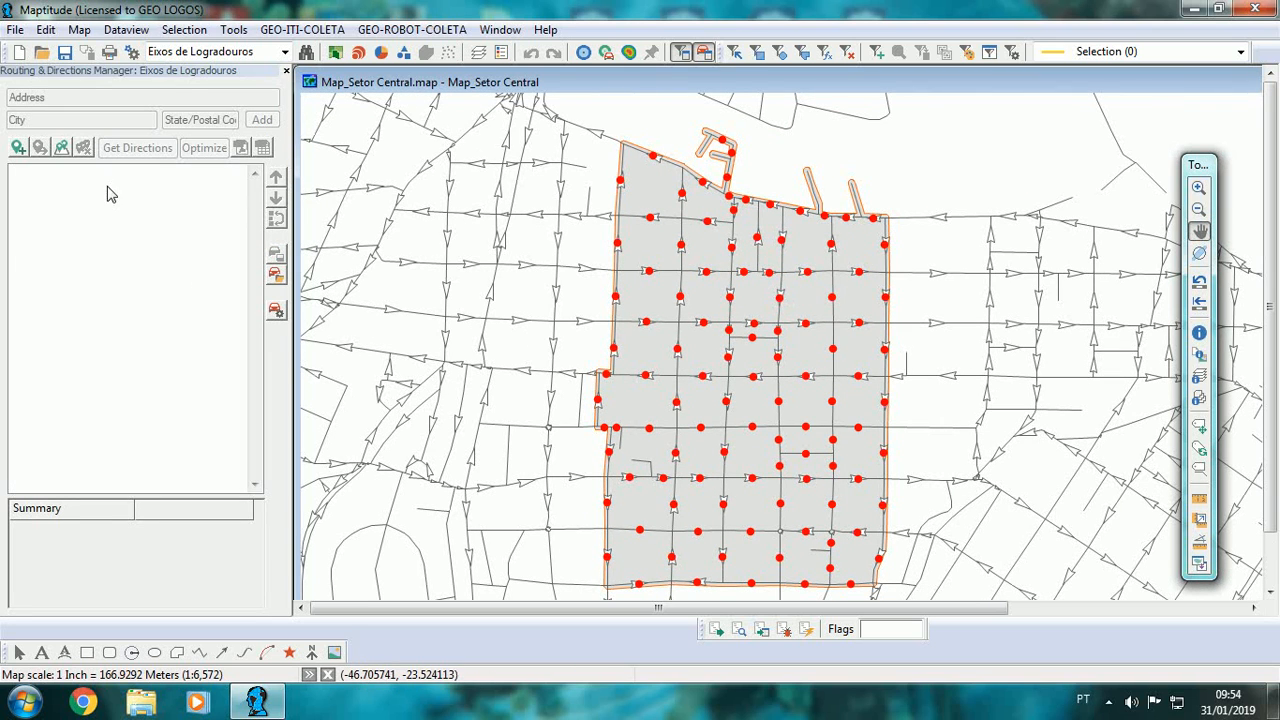
# - Review the route options for the routing layer, minimized attribute and output fields, leaving them as they are
pyautogui.moveTo(560, 280)
pyautogui.click(276, 310)
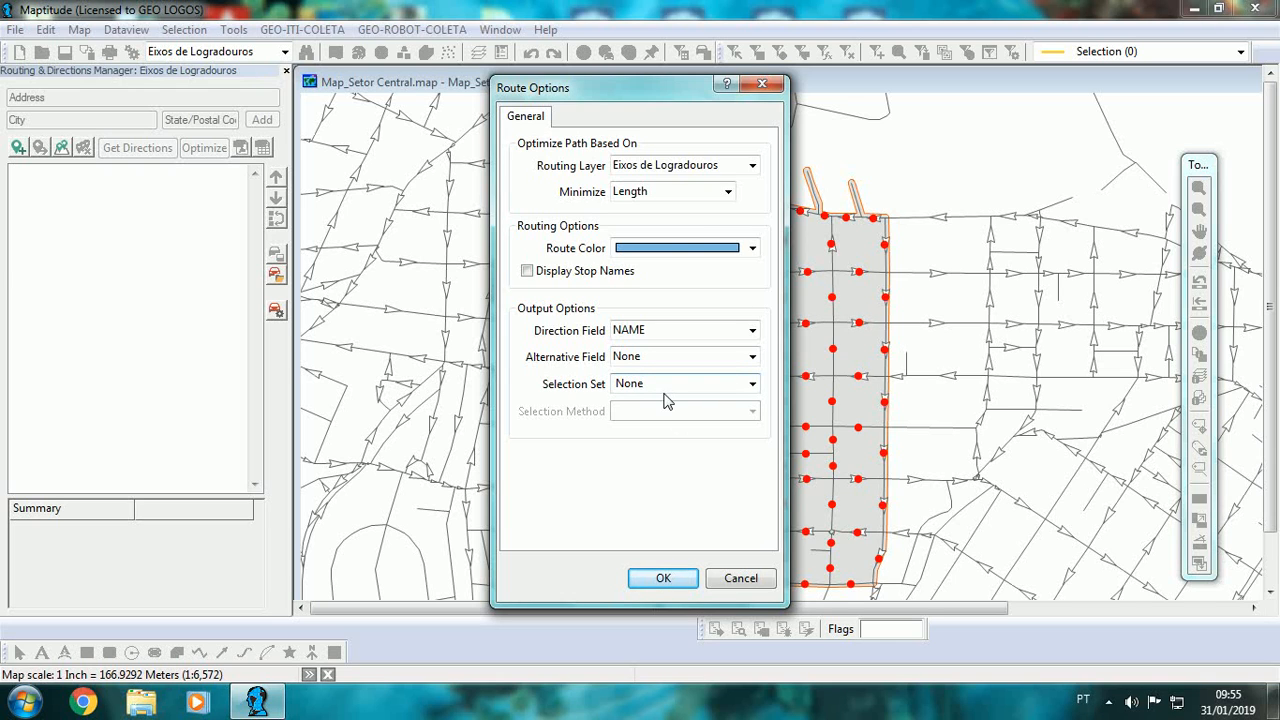
pyautogui.click(740, 578)
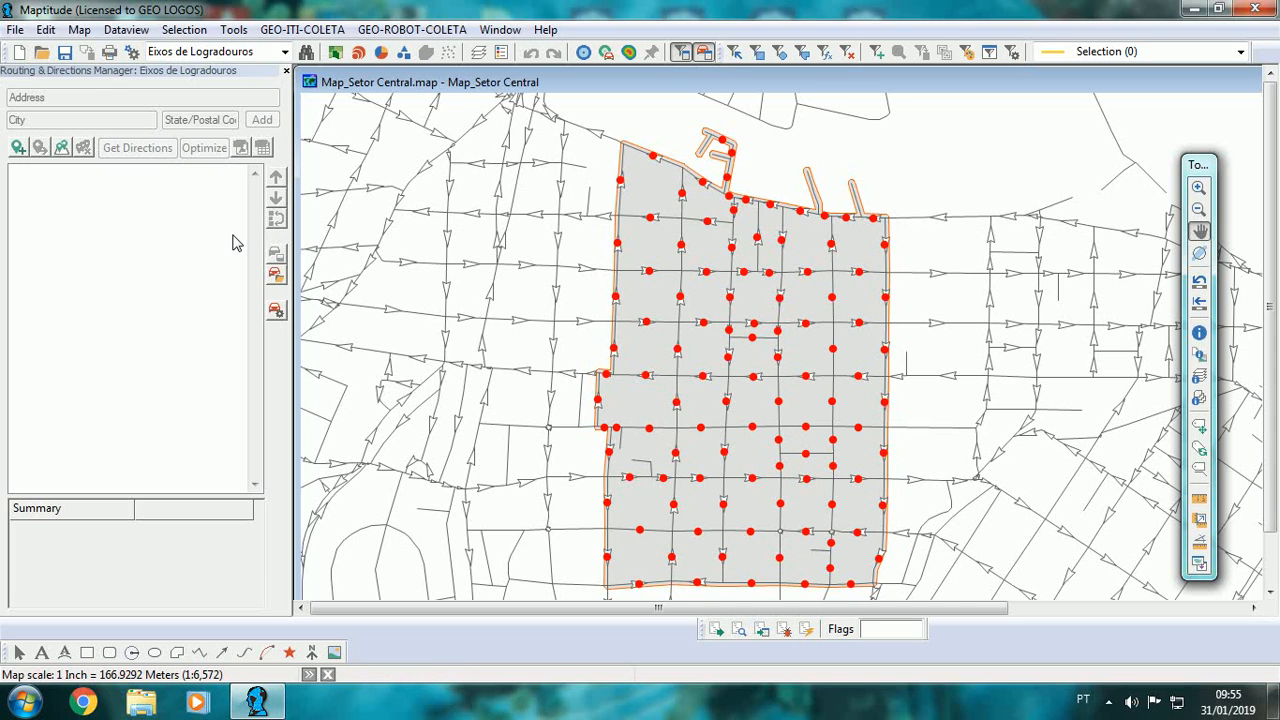
# - Add routing stops from the PT_MAPT layer using its Selection set, with no ordering and Primary Name as the stop name
pyautogui.click(61, 150)
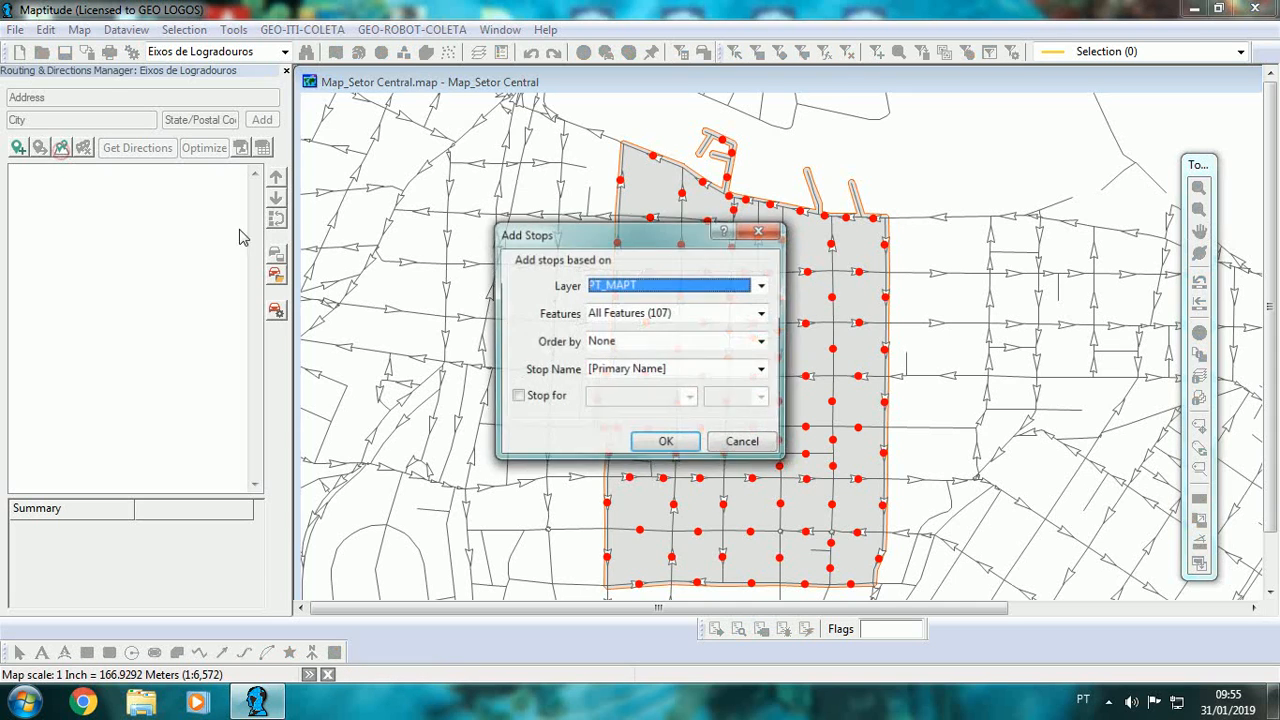
pyautogui.moveTo(647, 241); pyautogui.dragTo(446, 152)
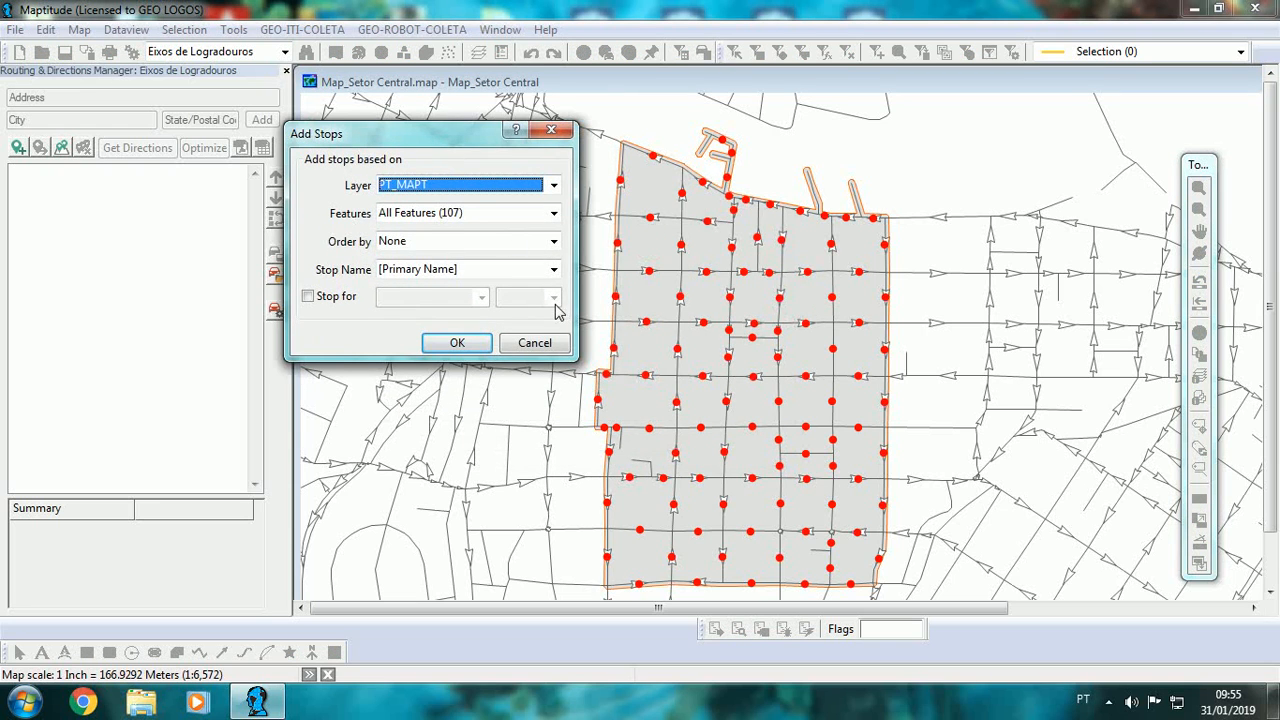
pyautogui.click(553, 213)
pyautogui.click(484, 233)
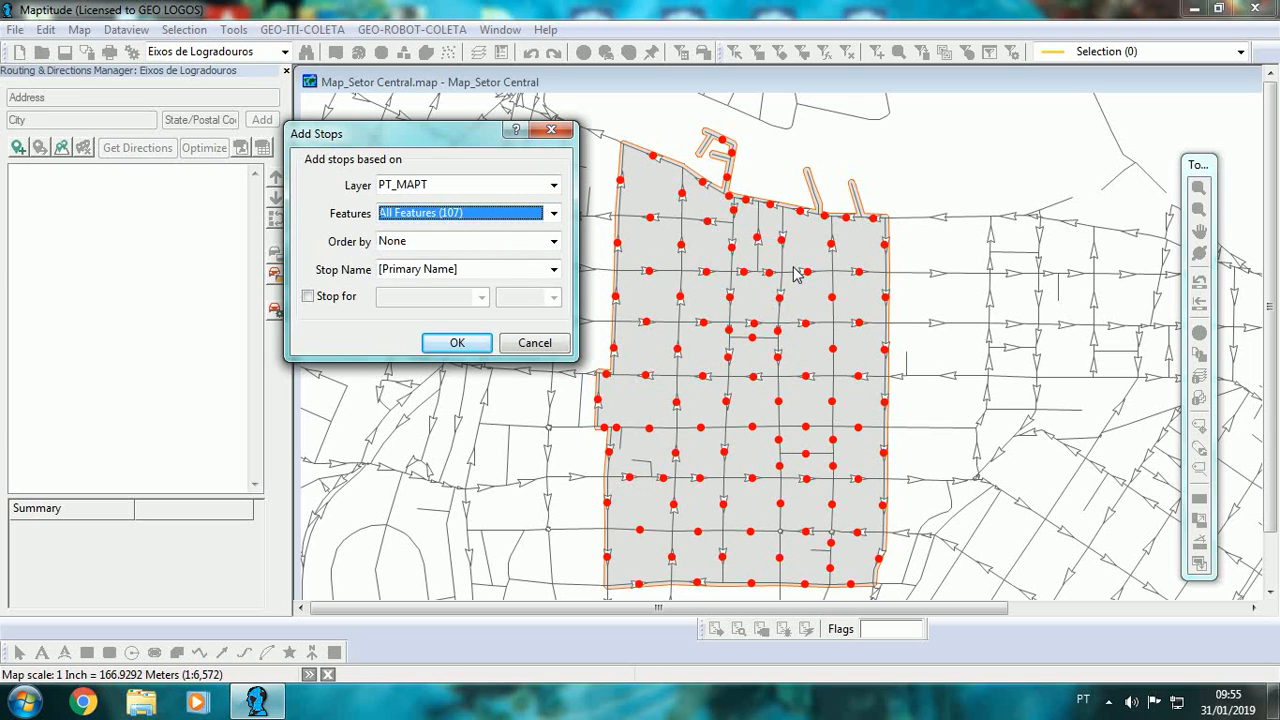
pyautogui.click(553, 213)
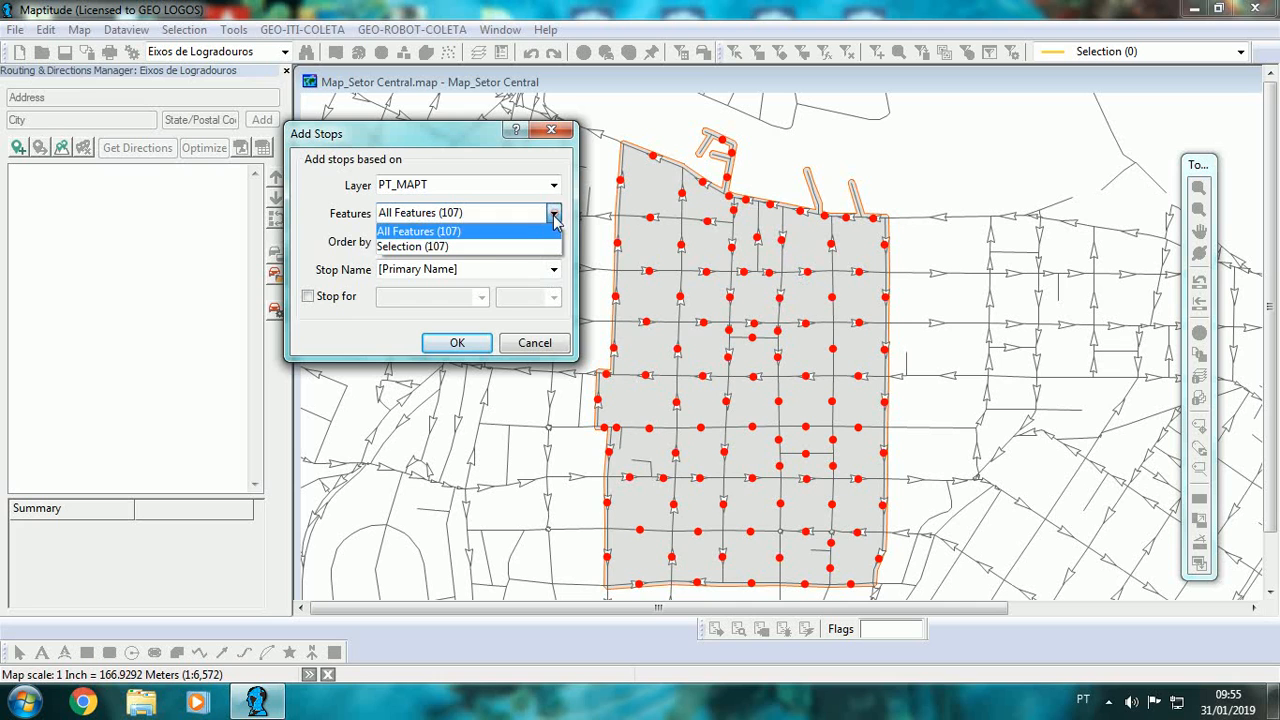
pyautogui.click(490, 247)
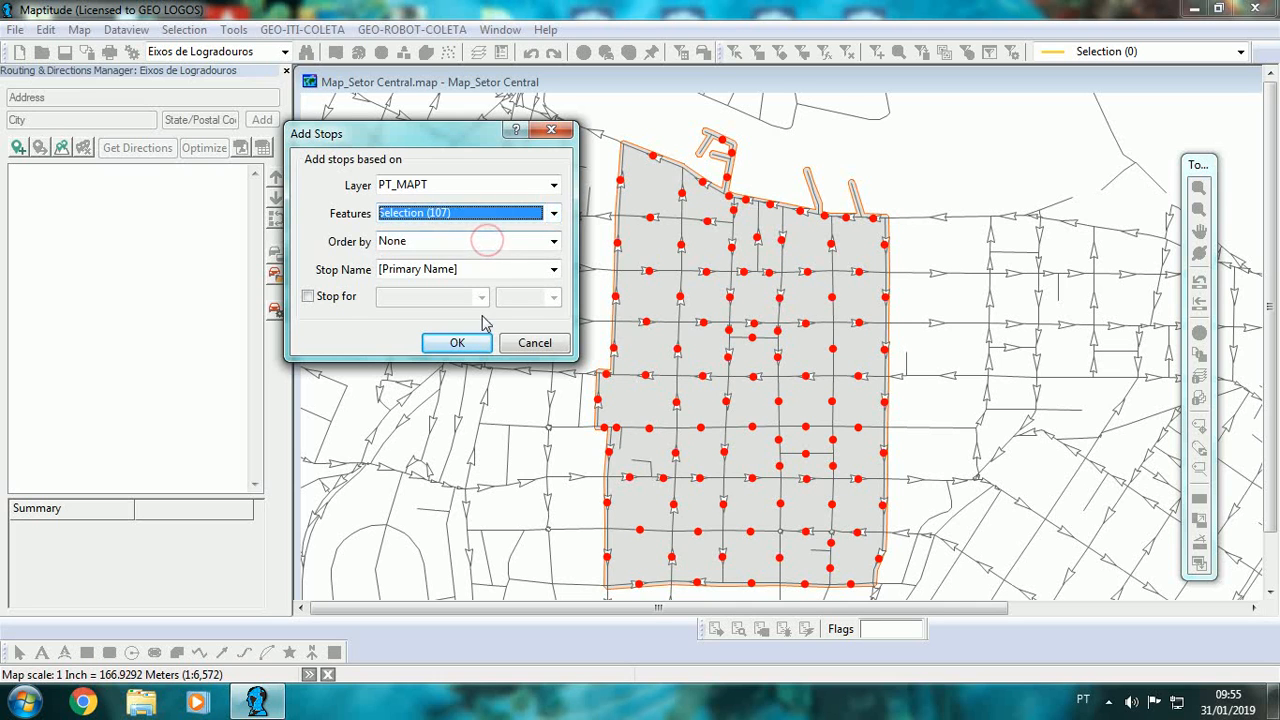
pyautogui.click(486, 348)
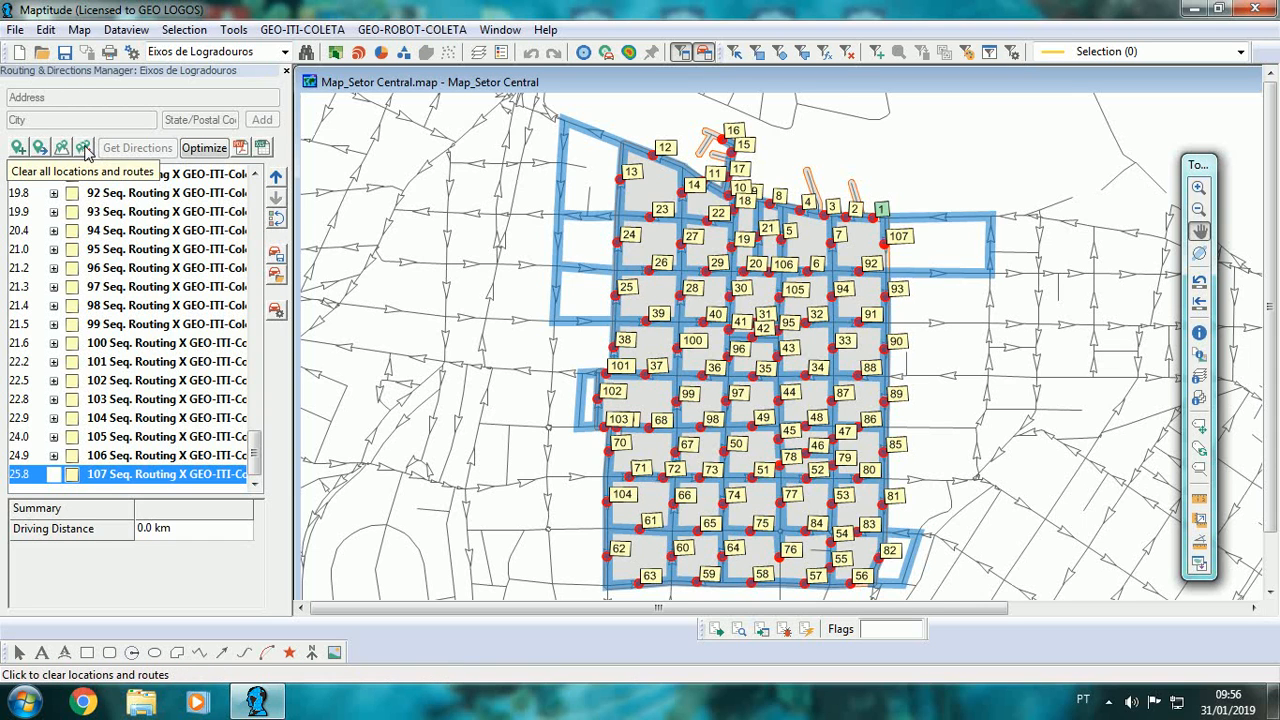
# - Clear all routes and stops from the map and add the PT_MAPT Selection set as stops again
pyautogui.click(84, 149)
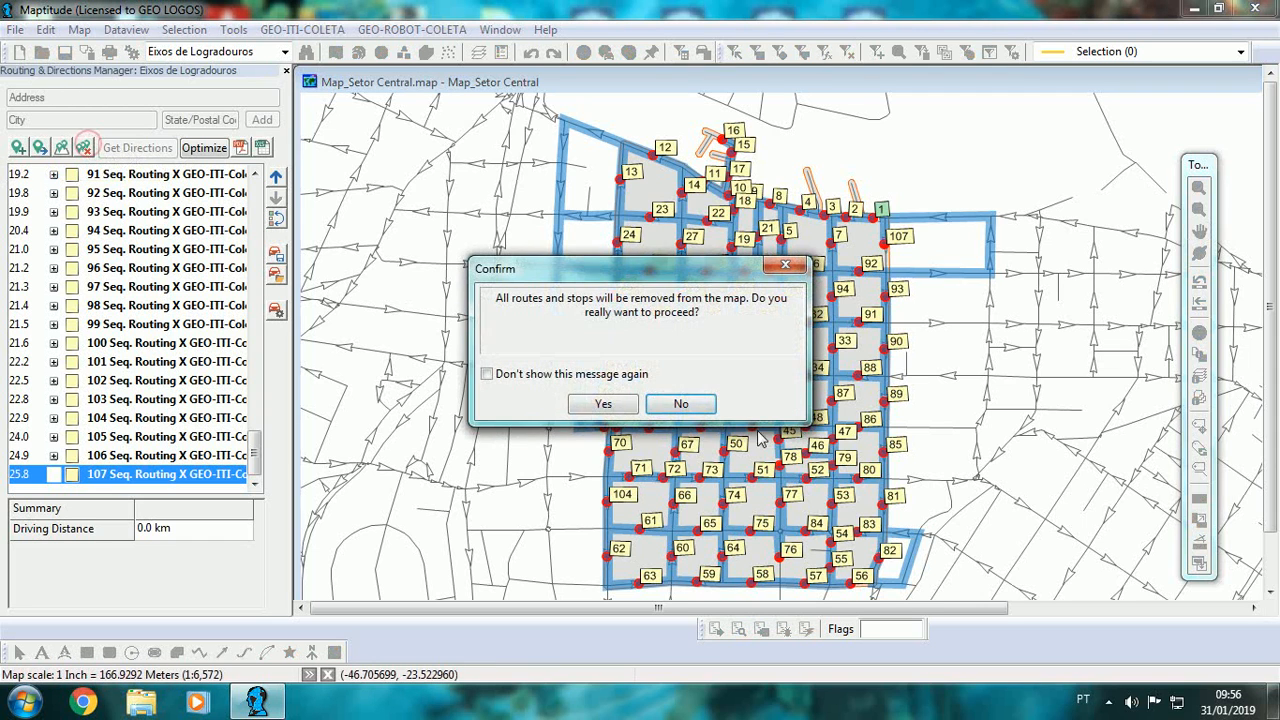
pyautogui.click(602, 403)
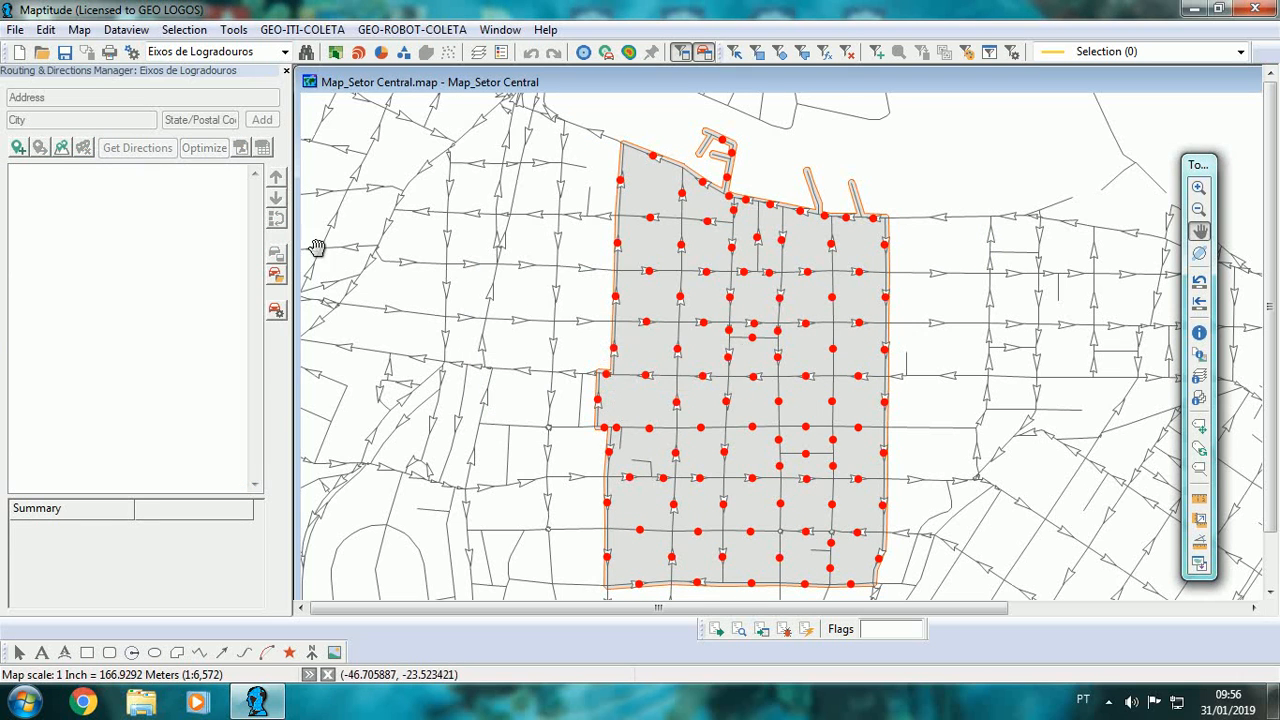
pyautogui.click(61, 147)
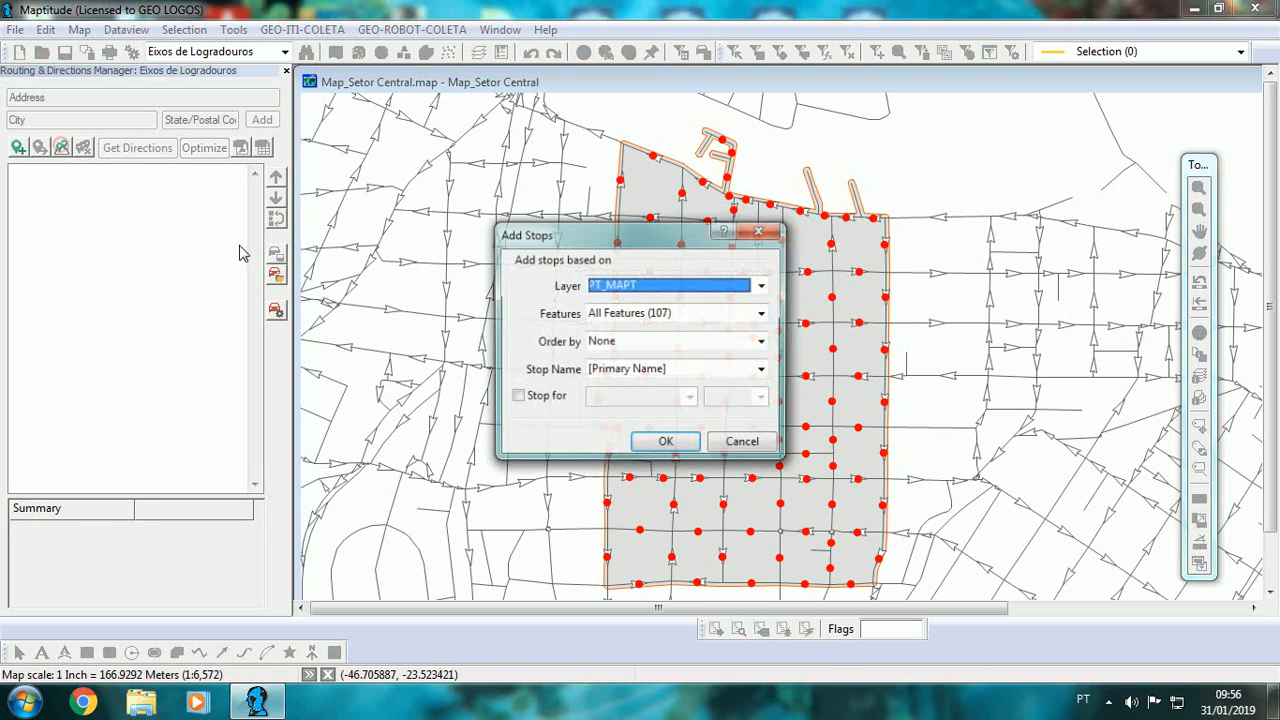
pyautogui.click(763, 313)
pyautogui.click(692, 342)
pyautogui.click(666, 443)
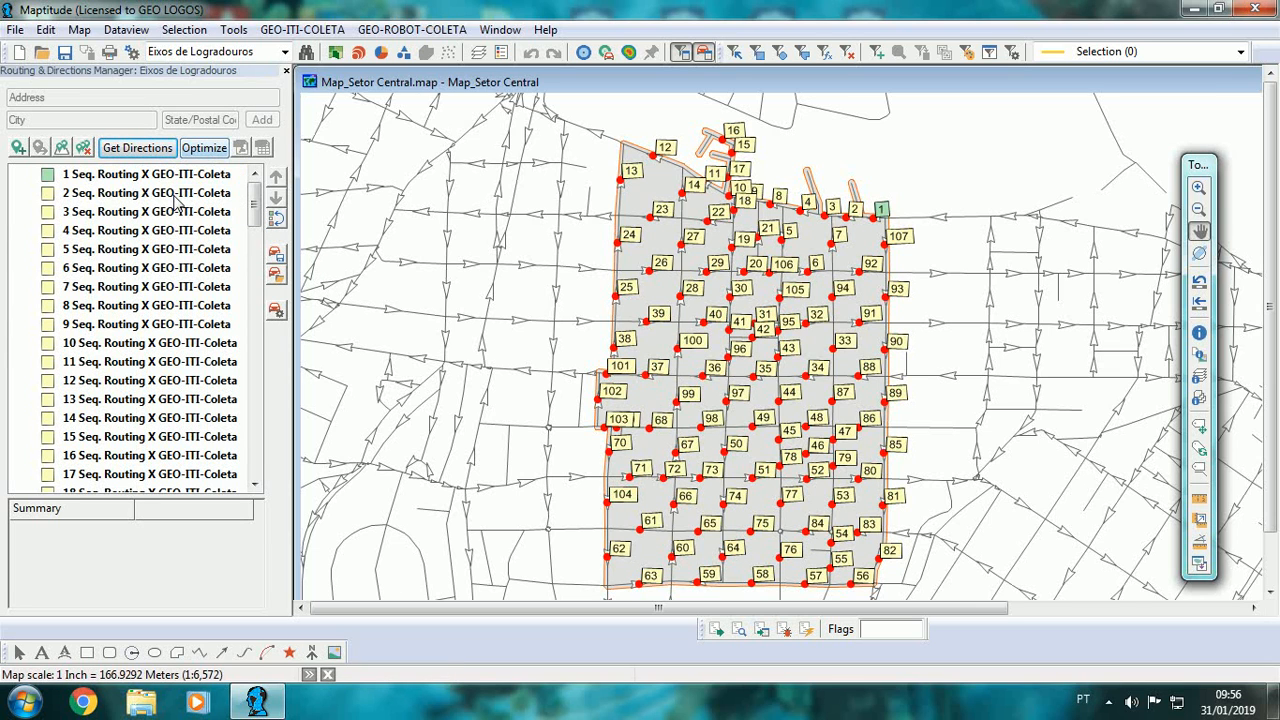
# - Optimize the stop sequence four times, checking the distance at the last stop in the list after each run
pyautogui.moveTo(661, 282)
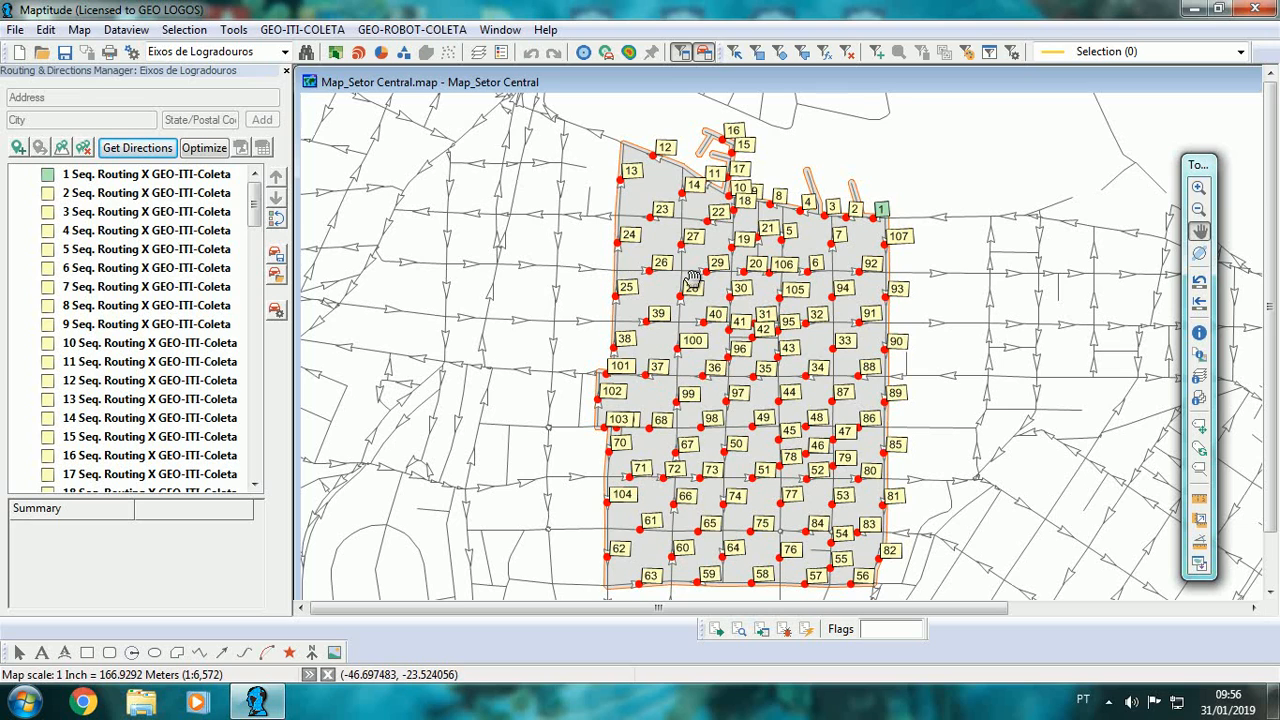
pyautogui.click(199, 148)
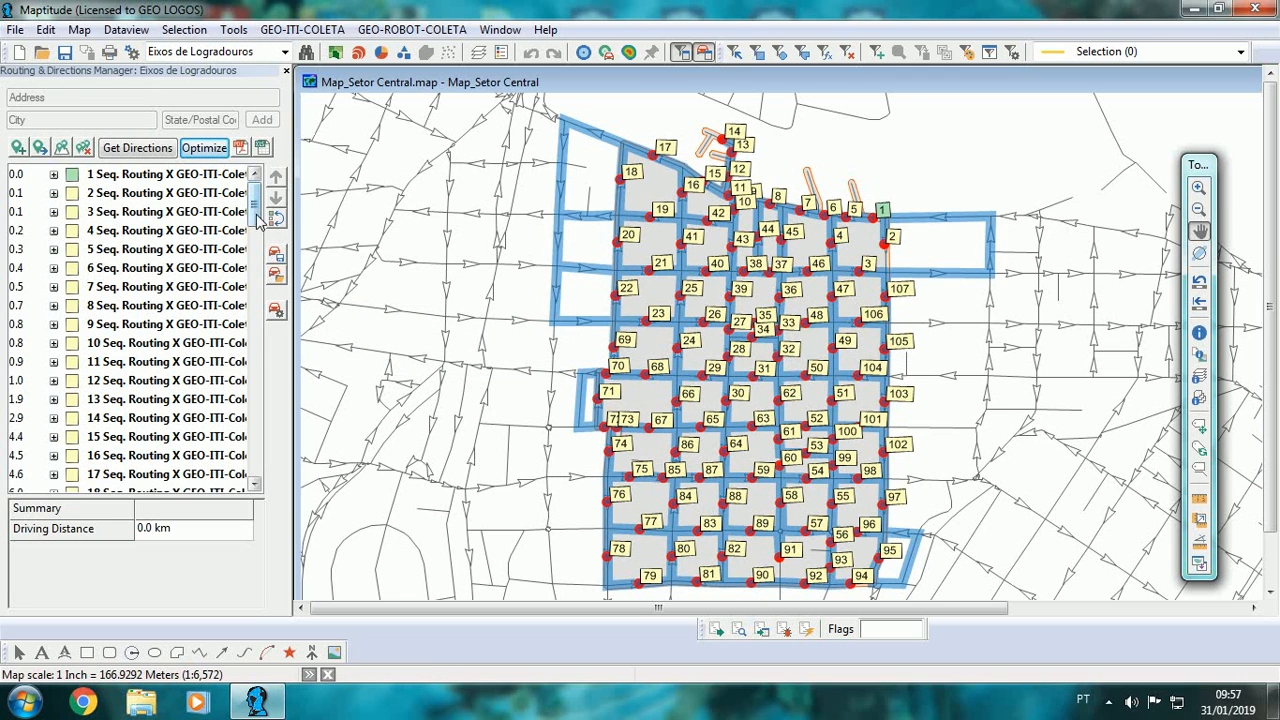
pyautogui.scroll(-20, 258, 220)
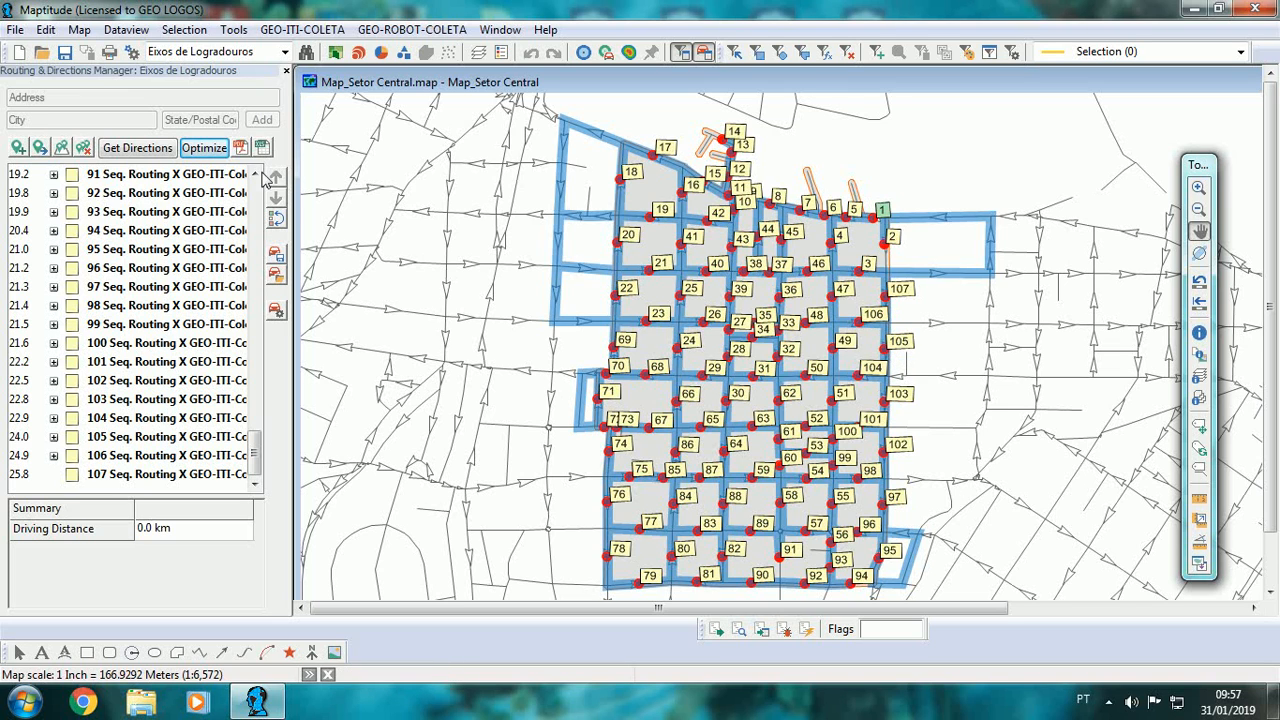
pyautogui.click(207, 148)
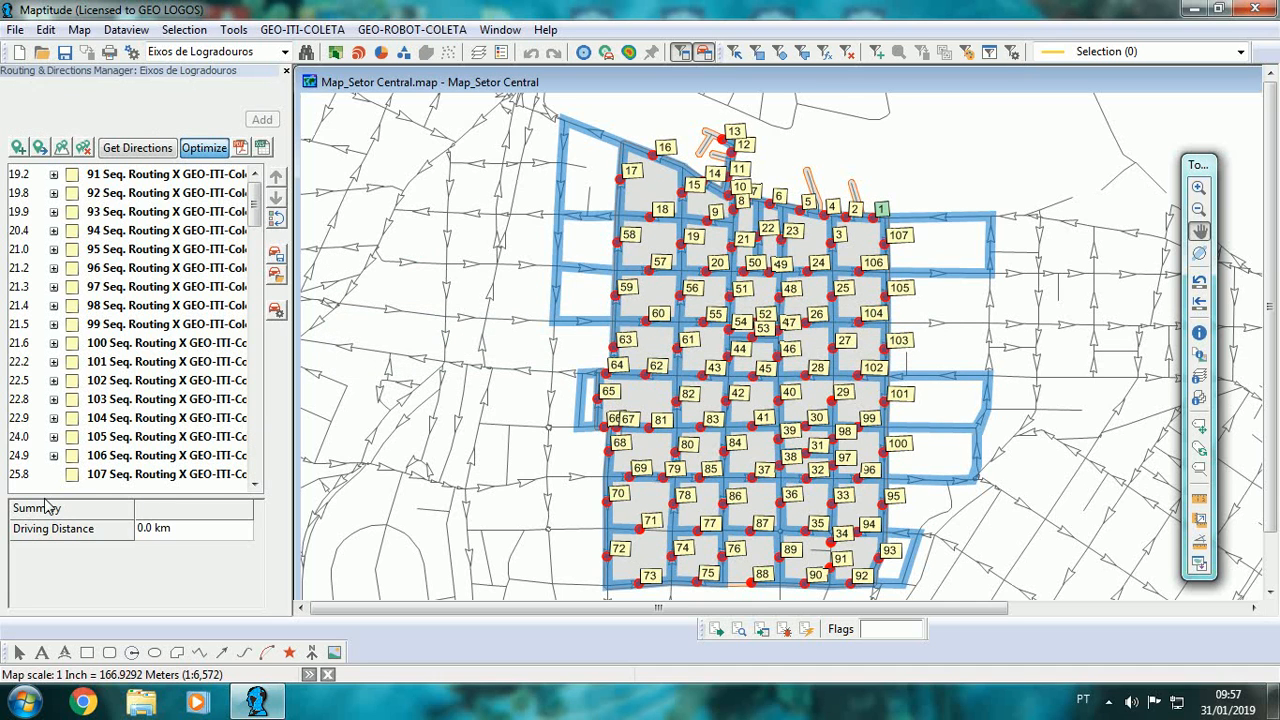
pyautogui.scroll(-7, 255, 325)
pyautogui.scroll(-20, 255, 325)
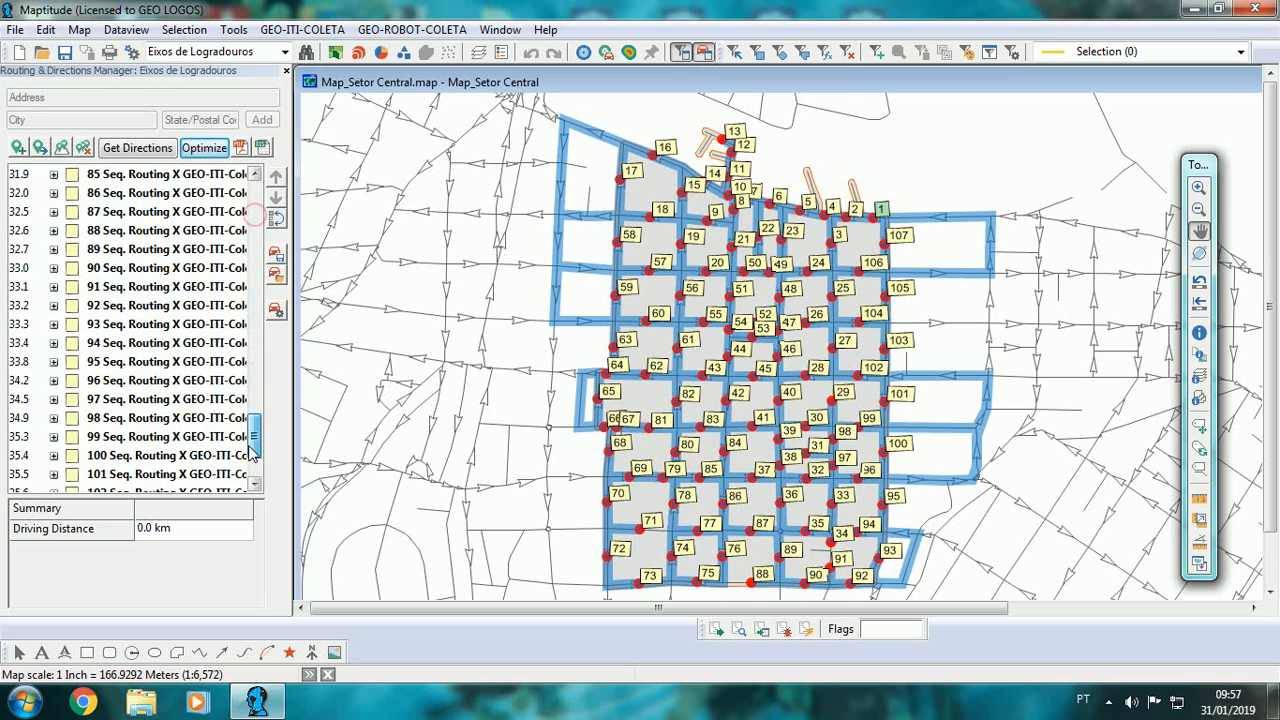
pyautogui.click(205, 147)
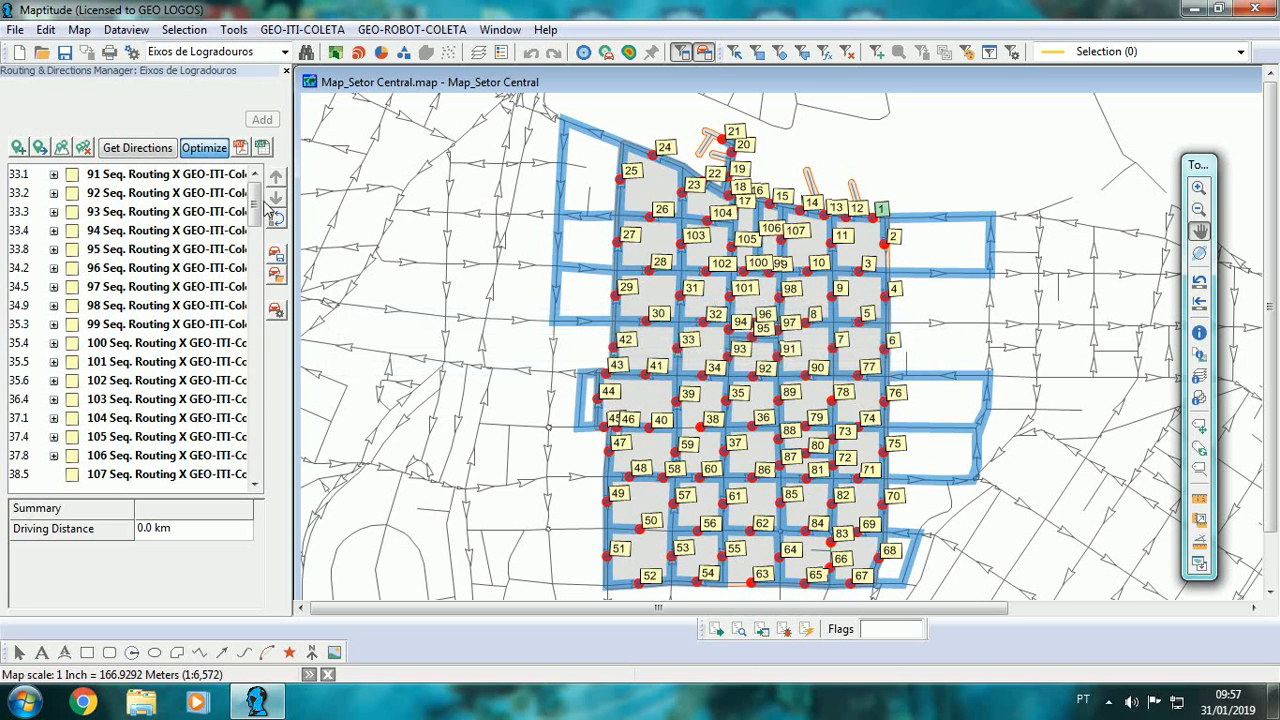
pyautogui.moveTo(257, 205); pyautogui.dragTo(257, 462)
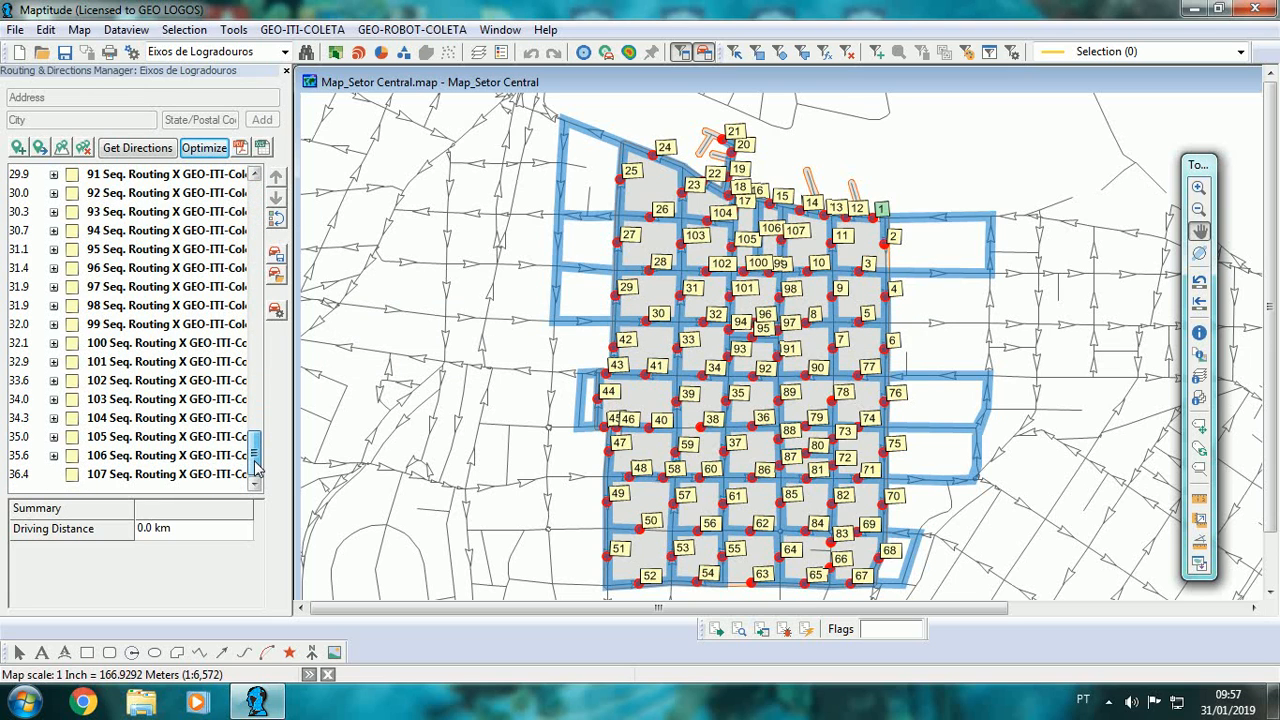
pyautogui.click(228, 150)
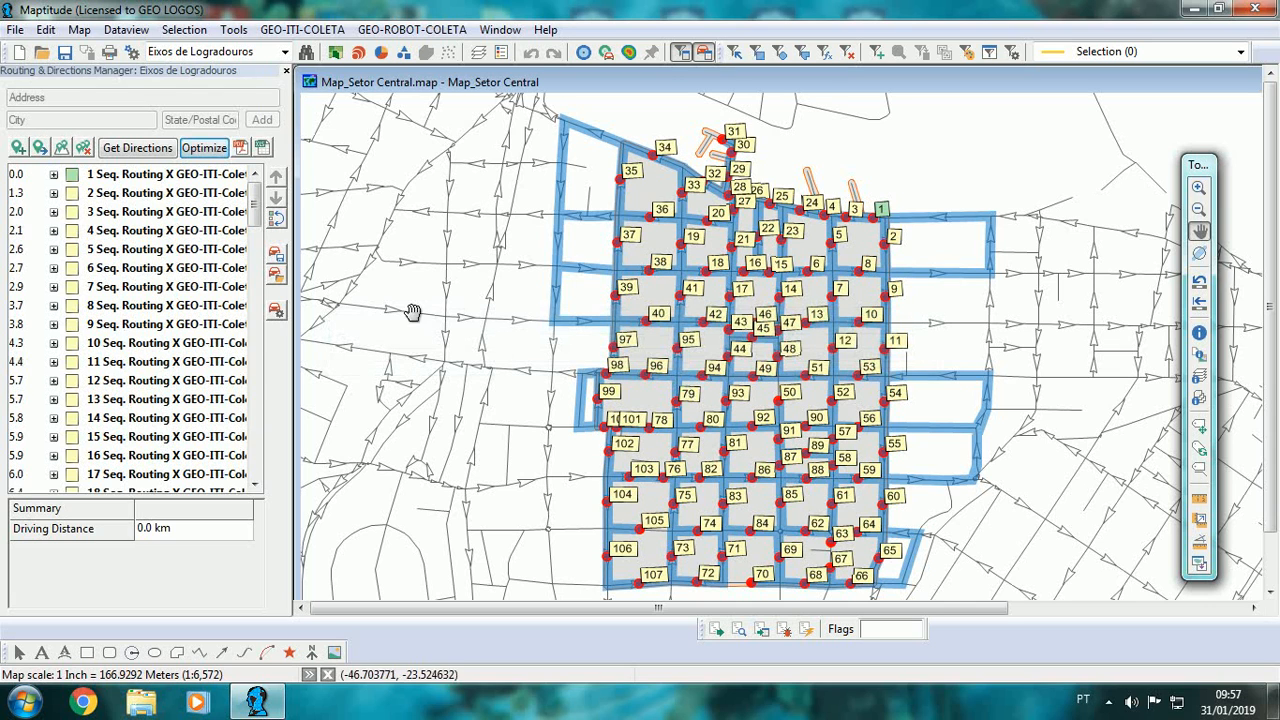
pyautogui.moveTo(260, 208); pyautogui.dragTo(258, 455)
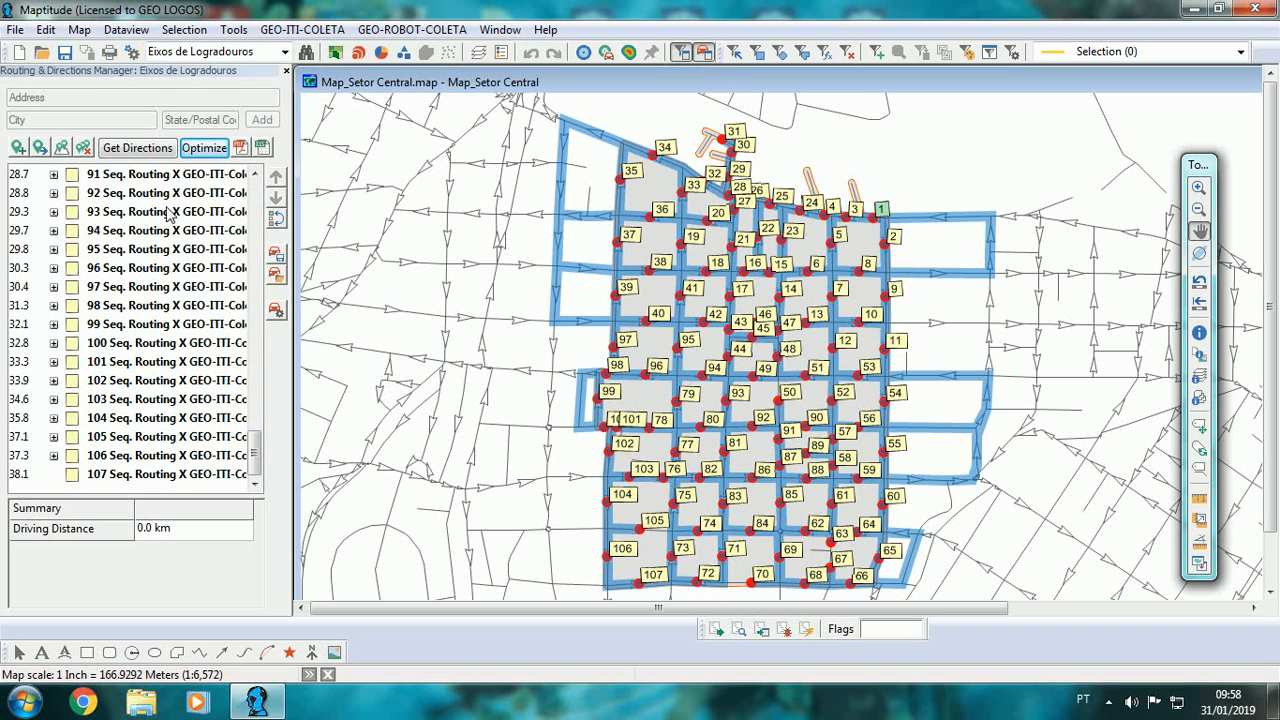
# - Remove all optimized routes and their stops from the map
pyautogui.click(82, 148)
pyautogui.click(612, 403)
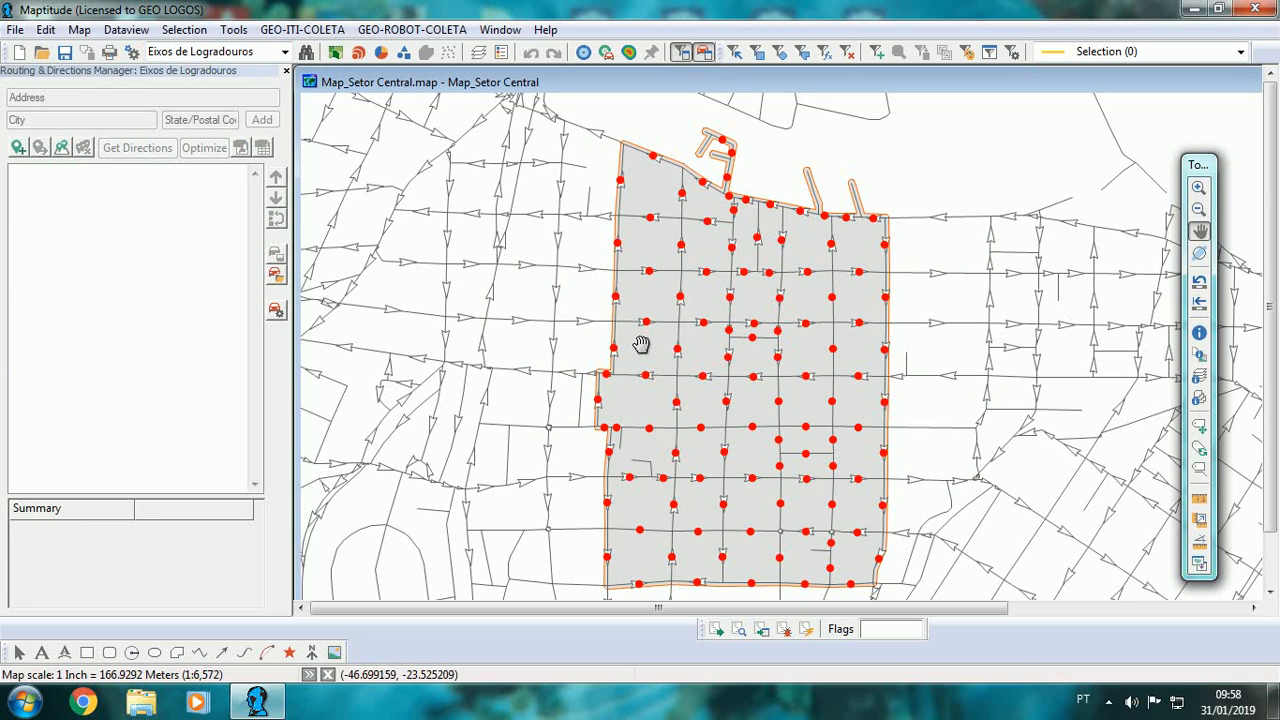
# - Close the Routing & Directions Manager and make PT_MAPT the working layer
pyautogui.click(287, 72)
pyautogui.moveTo(478, 222); pyautogui.dragTo(698, 222)
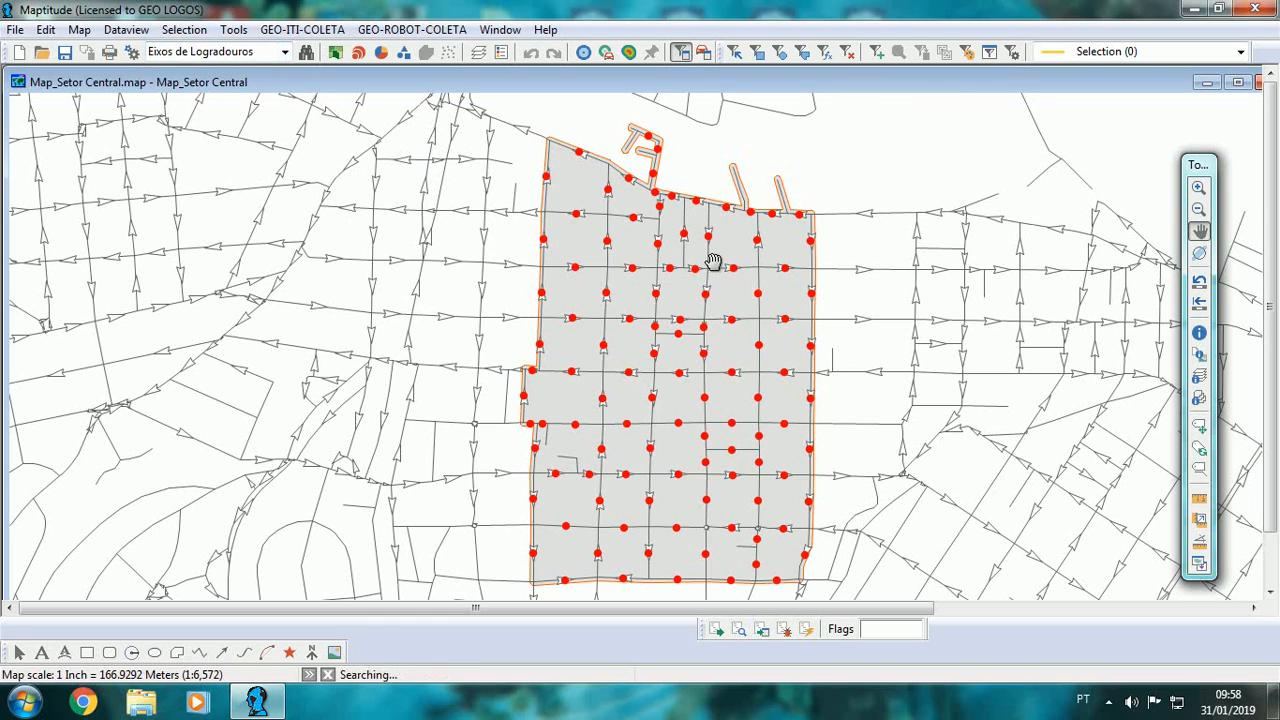
pyautogui.moveTo(712, 258)
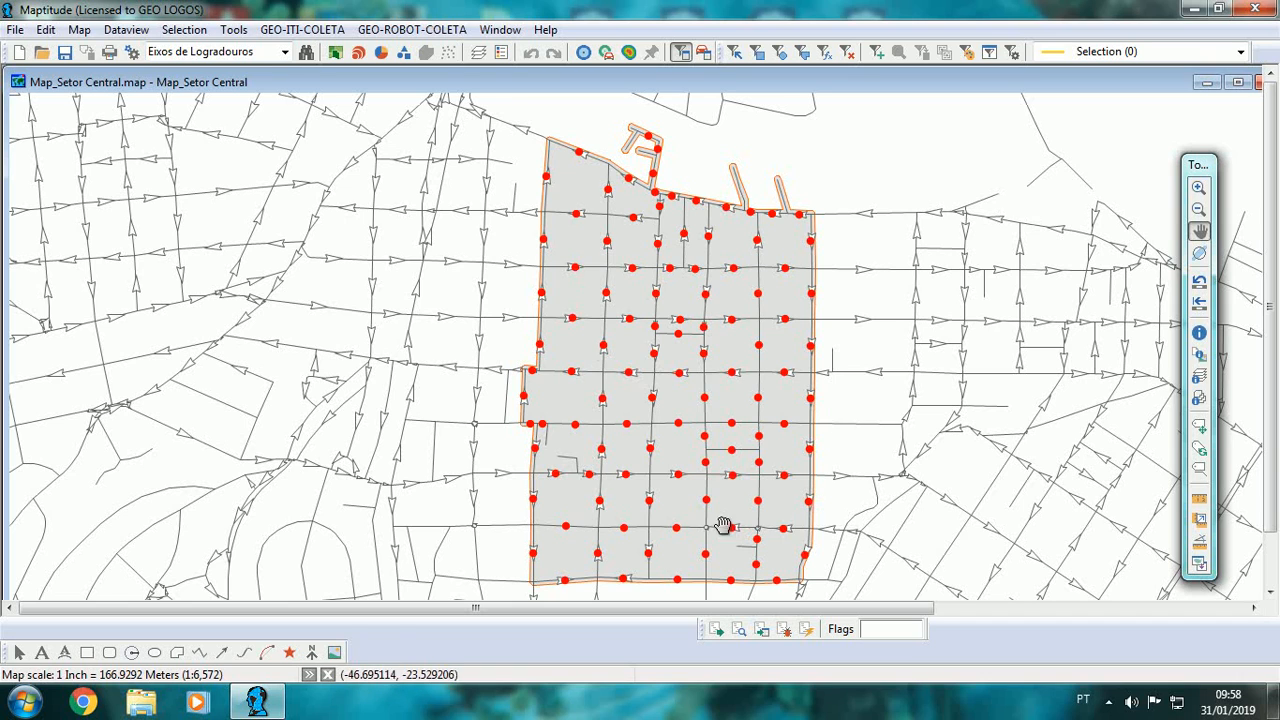
pyautogui.moveTo(675, 480)
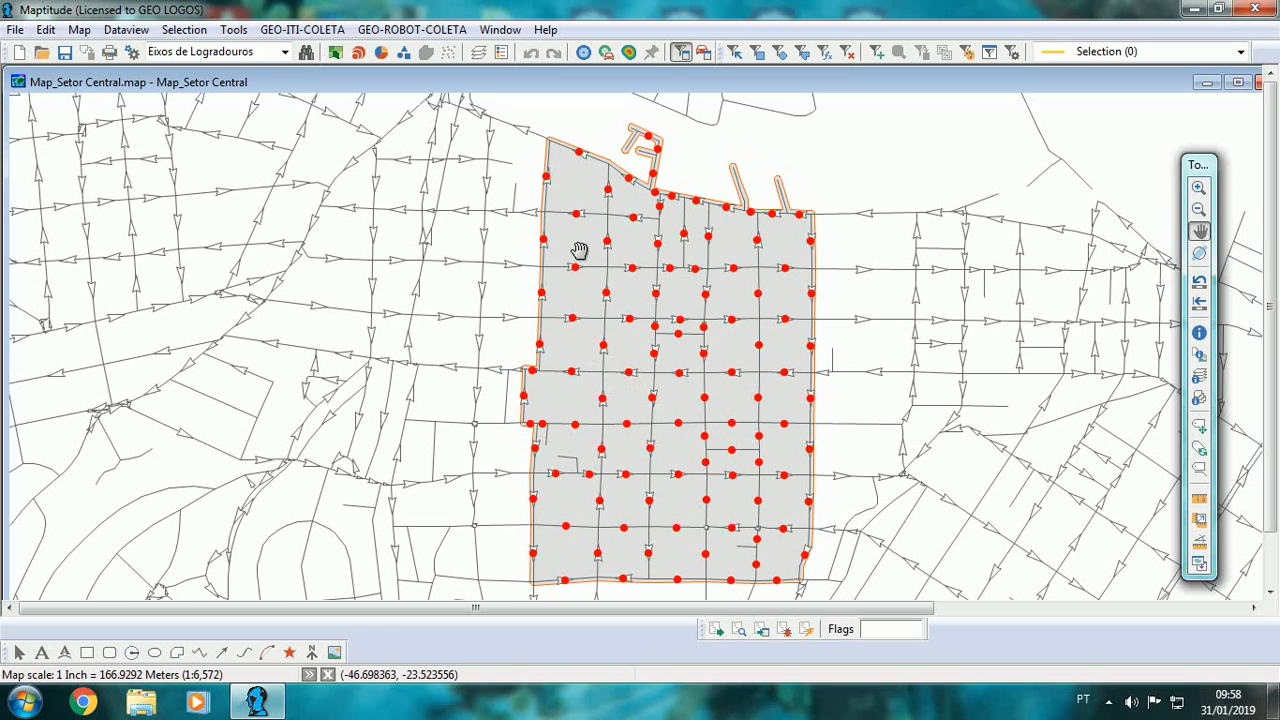
pyautogui.moveTo(584, 232)
pyautogui.moveTo(808, 485)
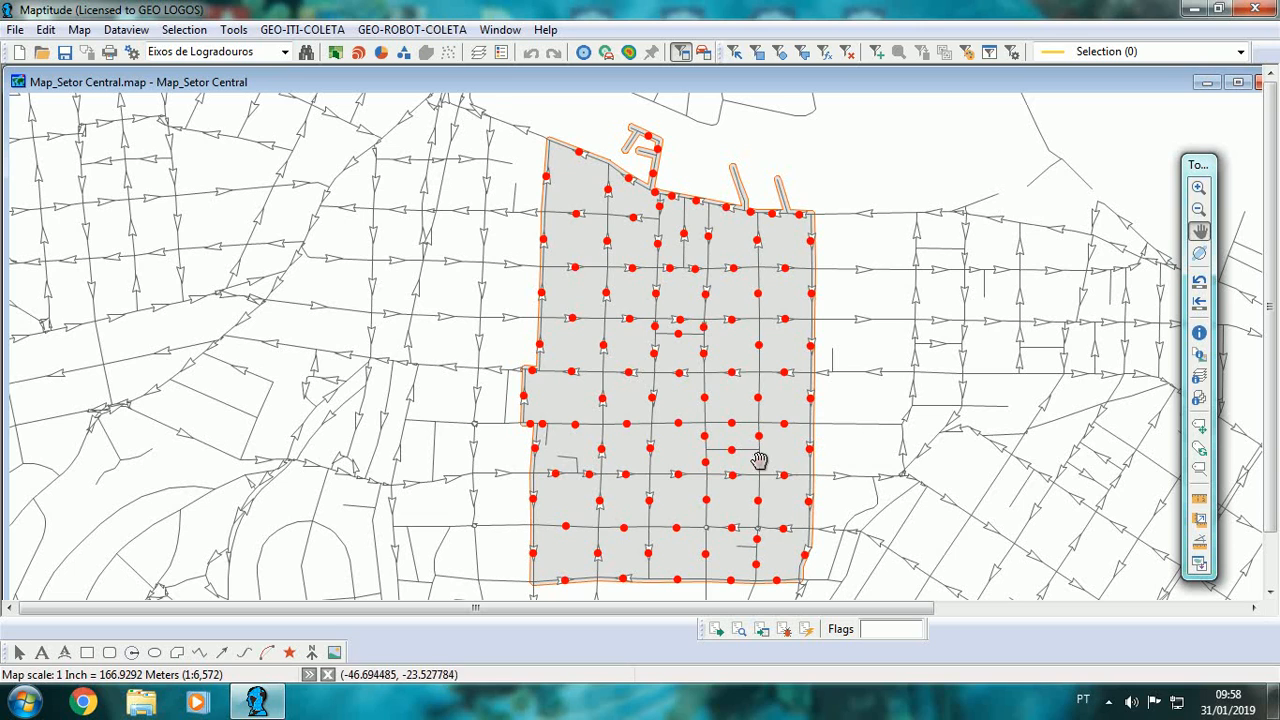
pyautogui.moveTo(703, 444)
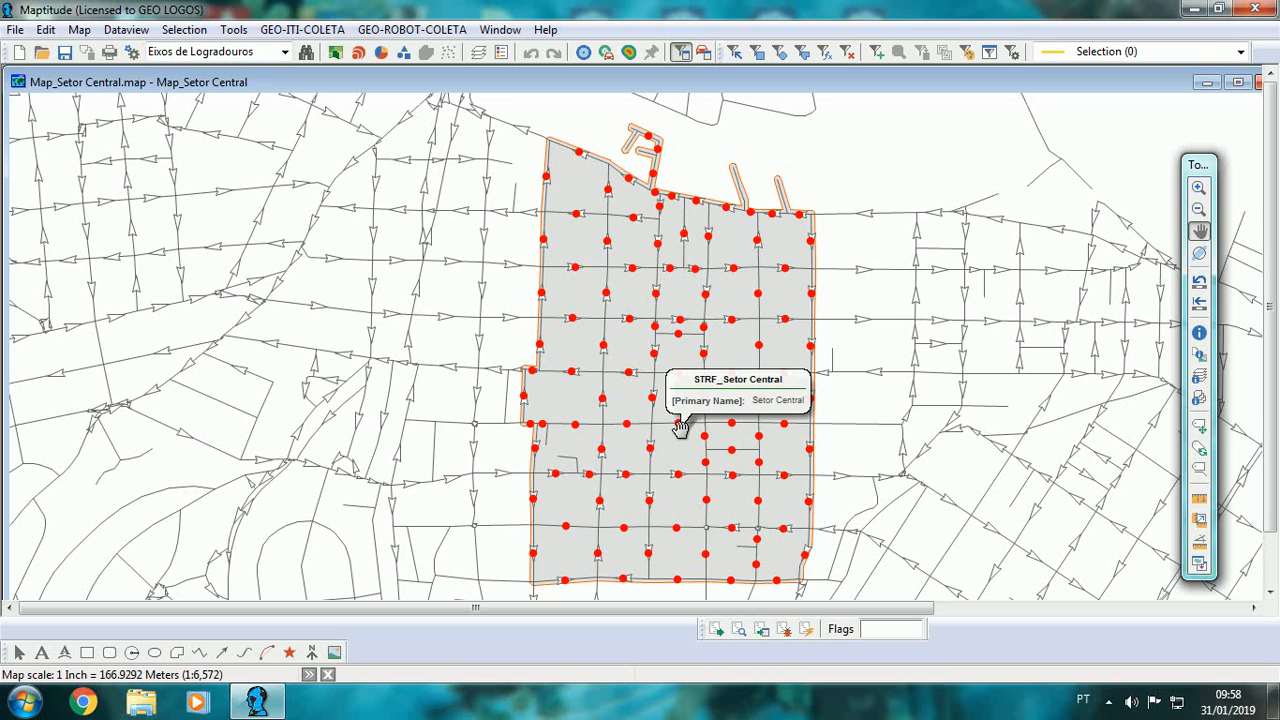
pyautogui.click(285, 52)
pyautogui.click(228, 116)
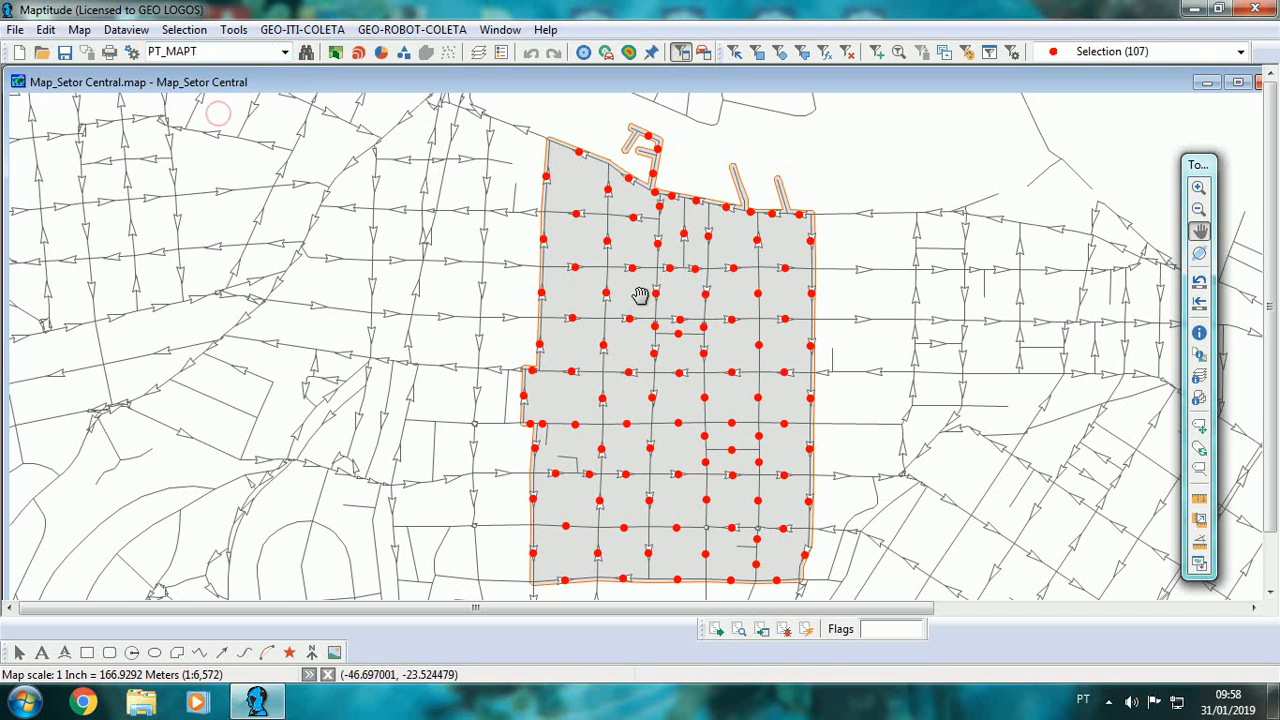
# - Use circle selection around Setor Central on the PT_MAPT layer and leave none of its points selected
pyautogui.click(780, 52)
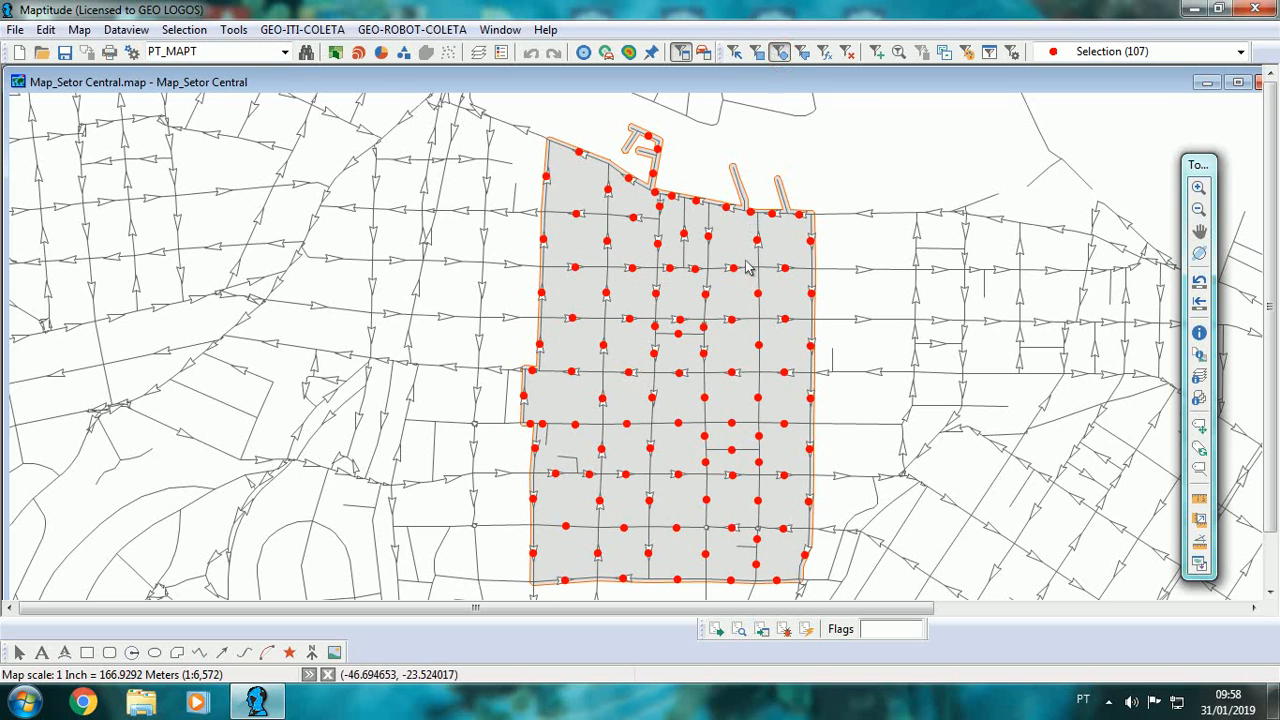
pyautogui.moveTo(651, 347); pyautogui.dragTo(882, 600)
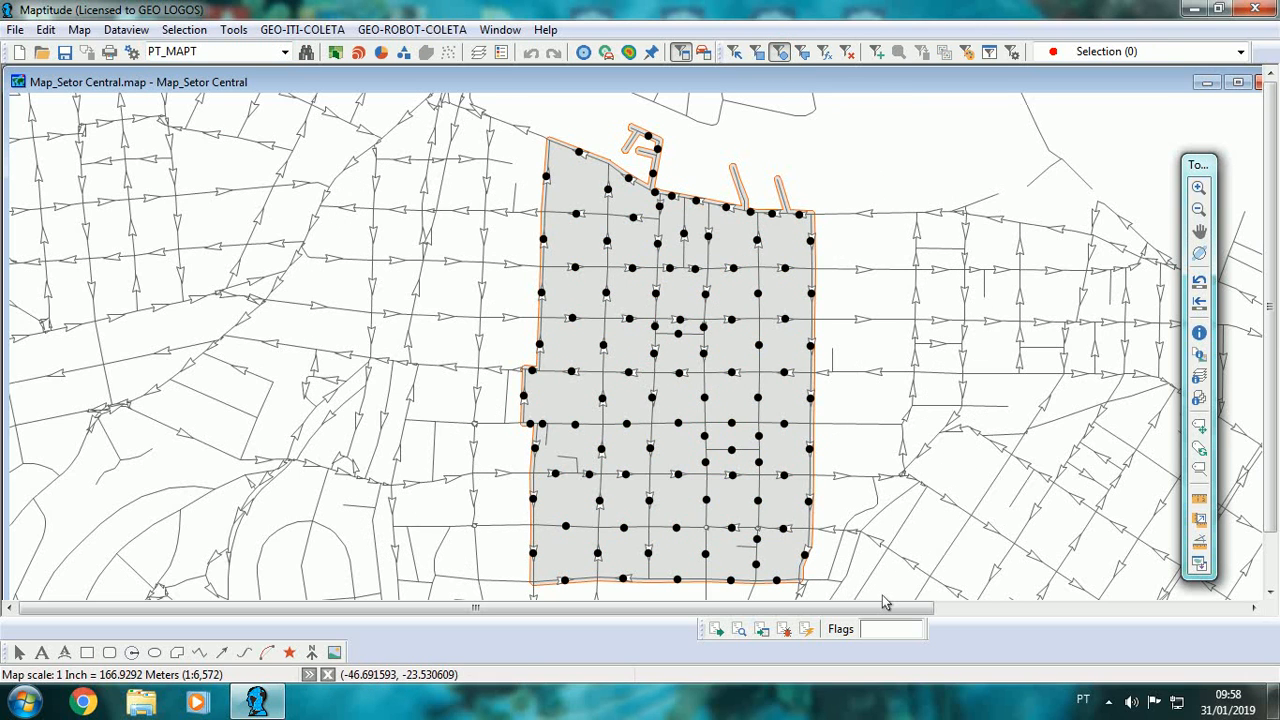
pyautogui.moveTo(799, 372)
pyautogui.moveTo(678, 330); pyautogui.dragTo(822, 606)
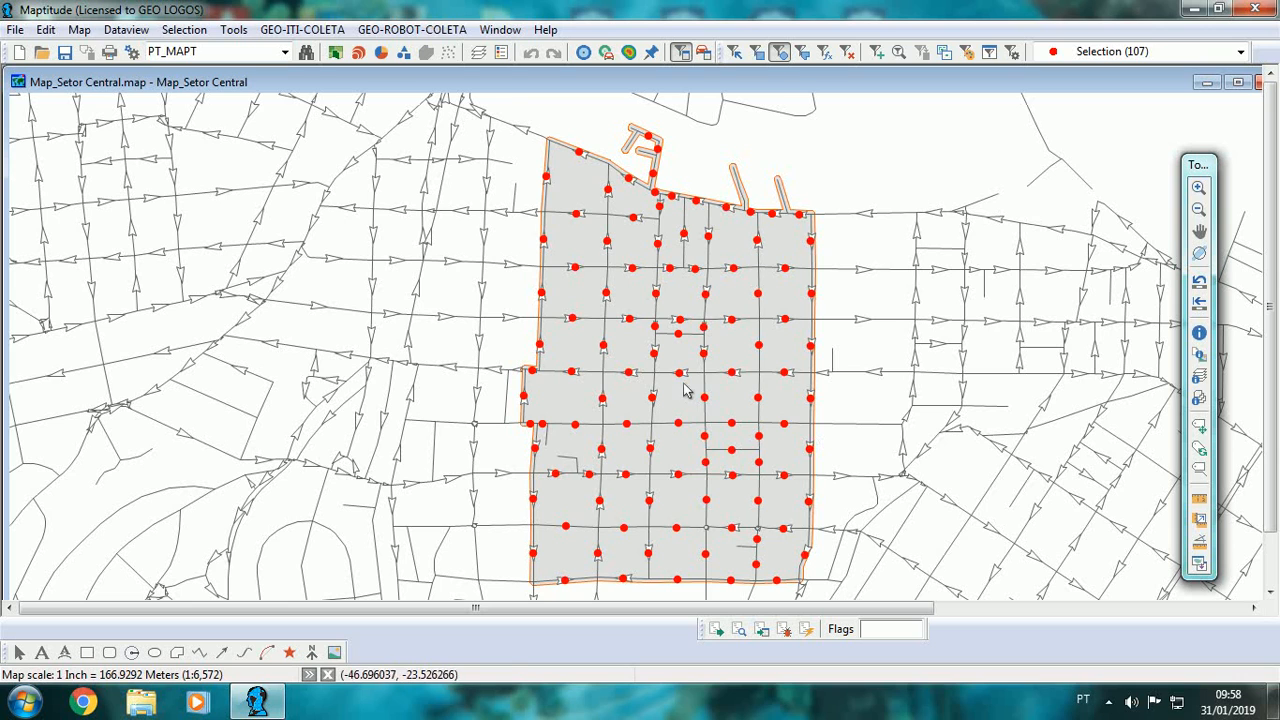
pyautogui.moveTo(685, 390); pyautogui.dragTo(870, 605)
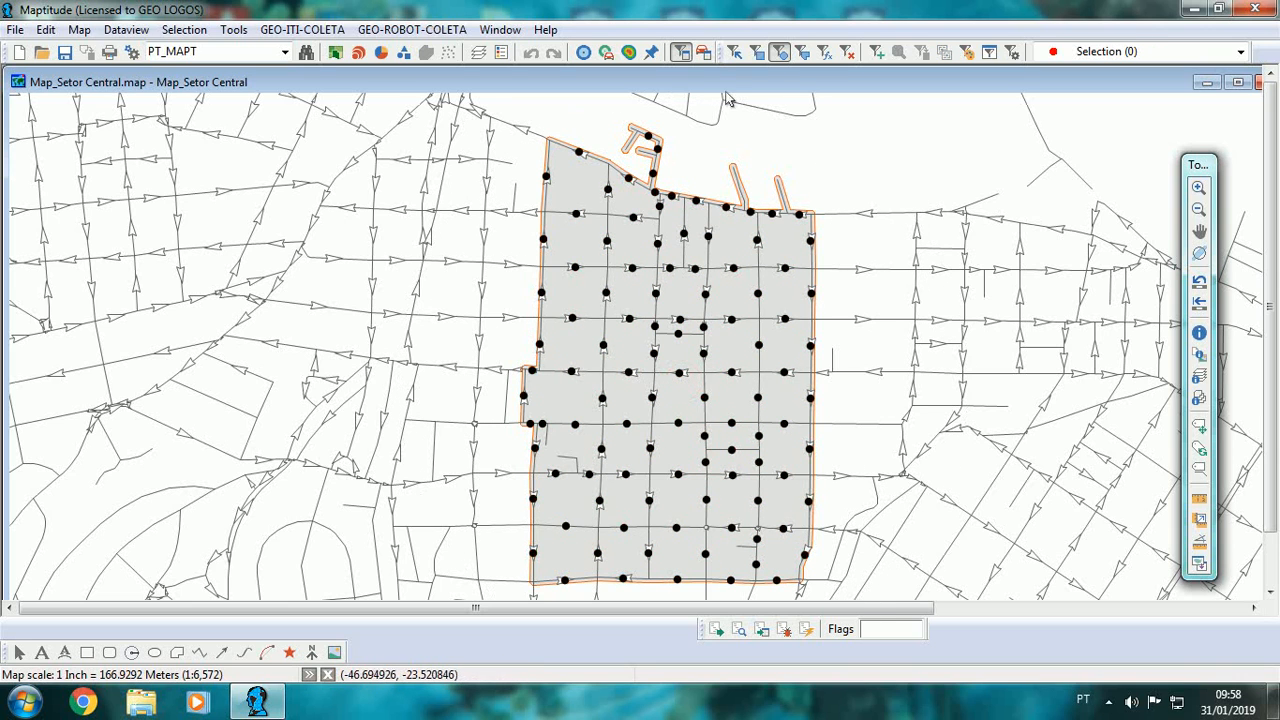
# - Try selecting only the northeast corner point and then circling the whole sector, ending with no PT_MAPT points selected
pyautogui.click(734, 51)
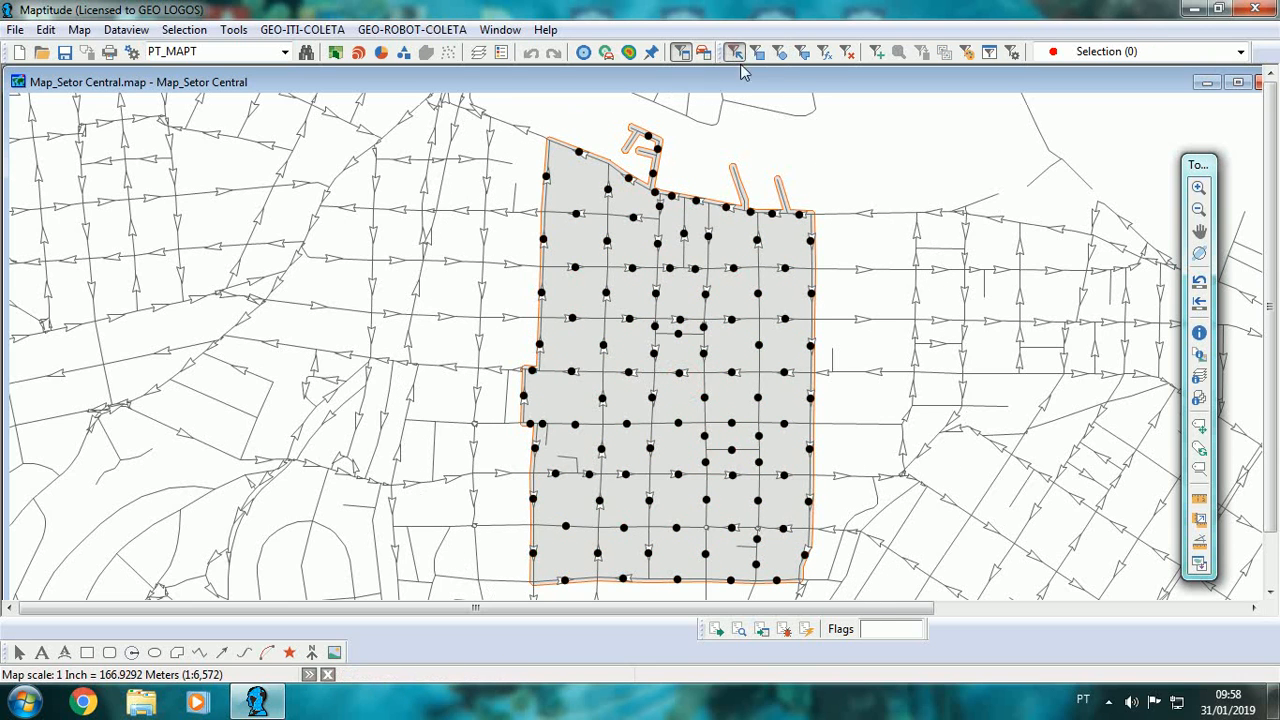
pyautogui.click(802, 217)
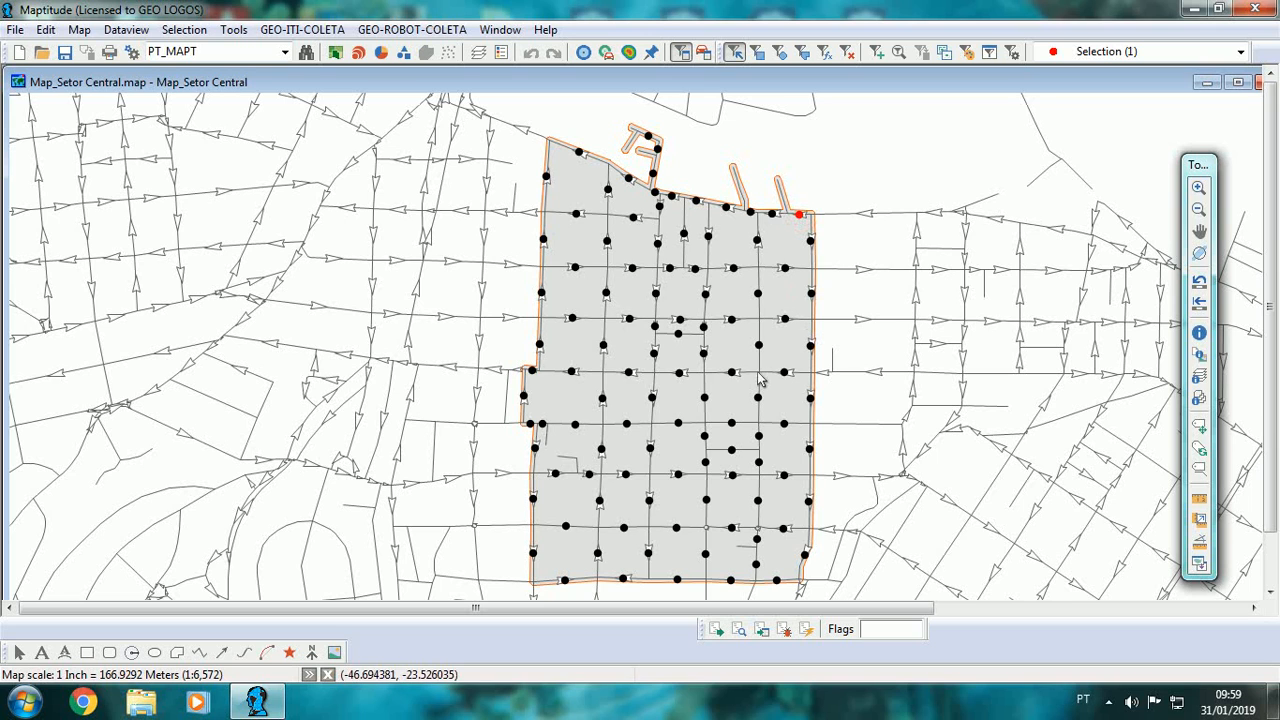
pyautogui.click(779, 51)
pyautogui.moveTo(692, 330); pyautogui.dragTo(840, 605)
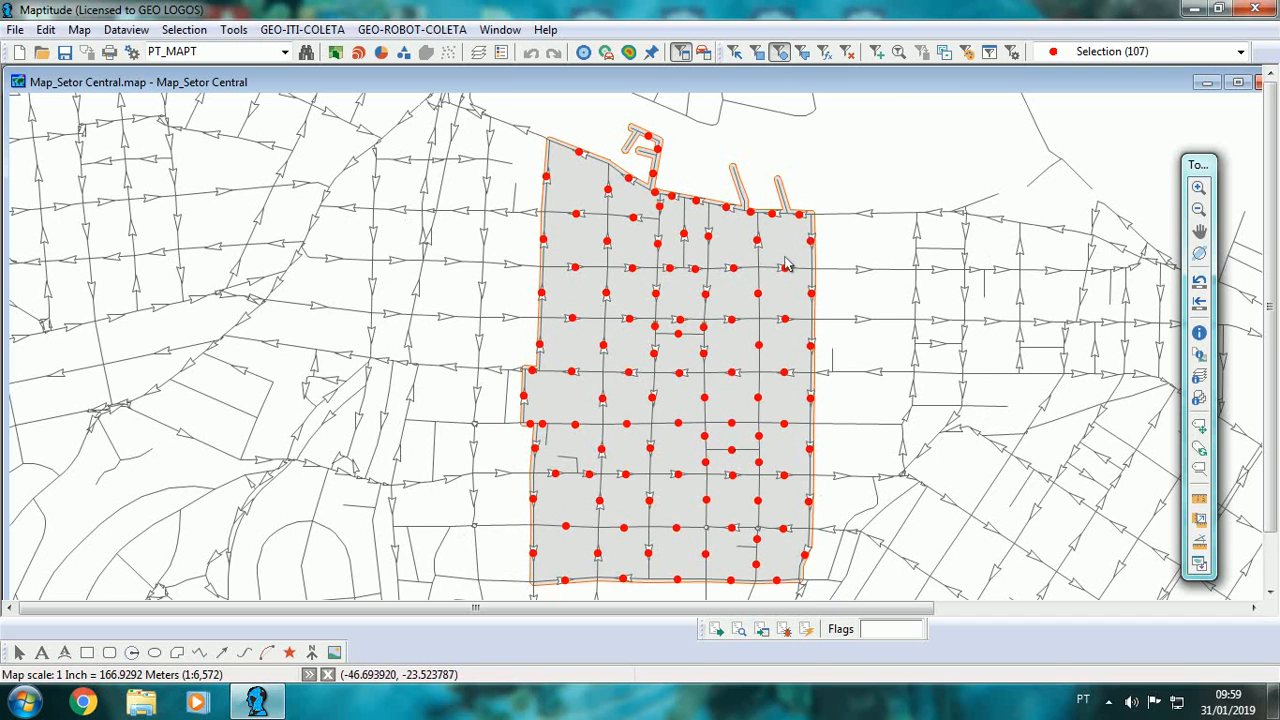
pyautogui.moveTo(799, 221)
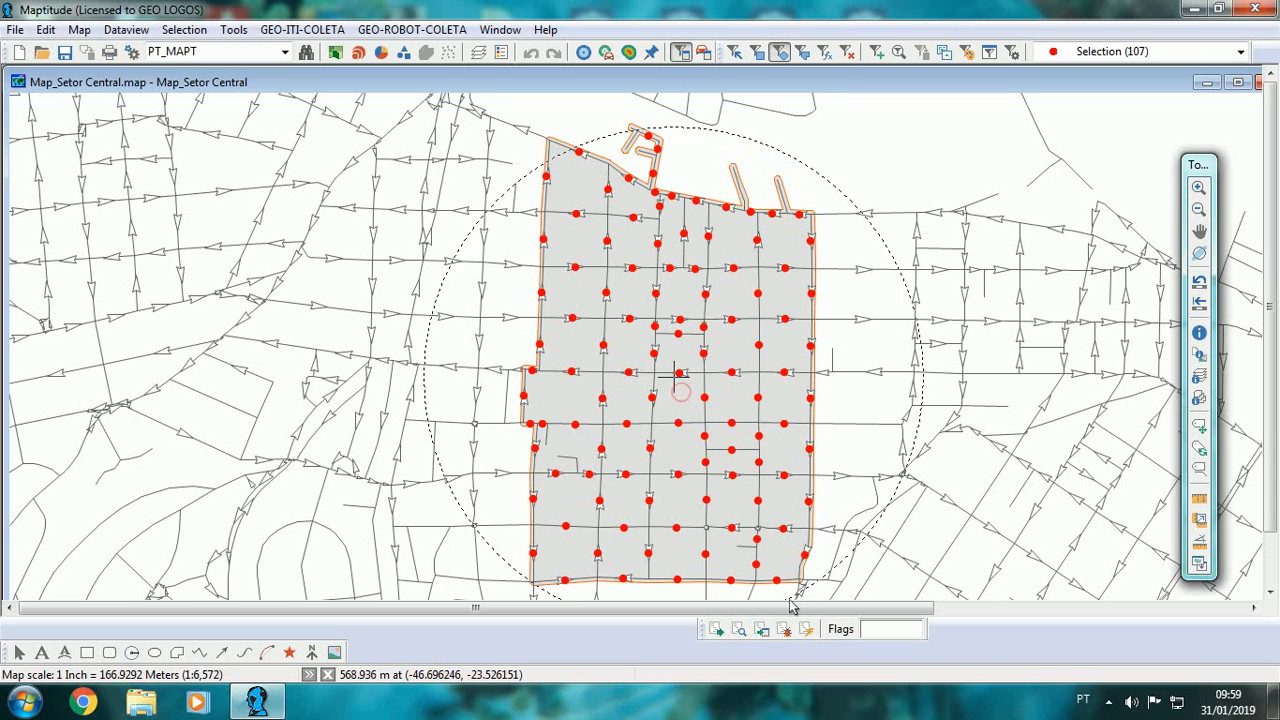
pyautogui.click(876, 330)
pyautogui.moveTo(876, 330)
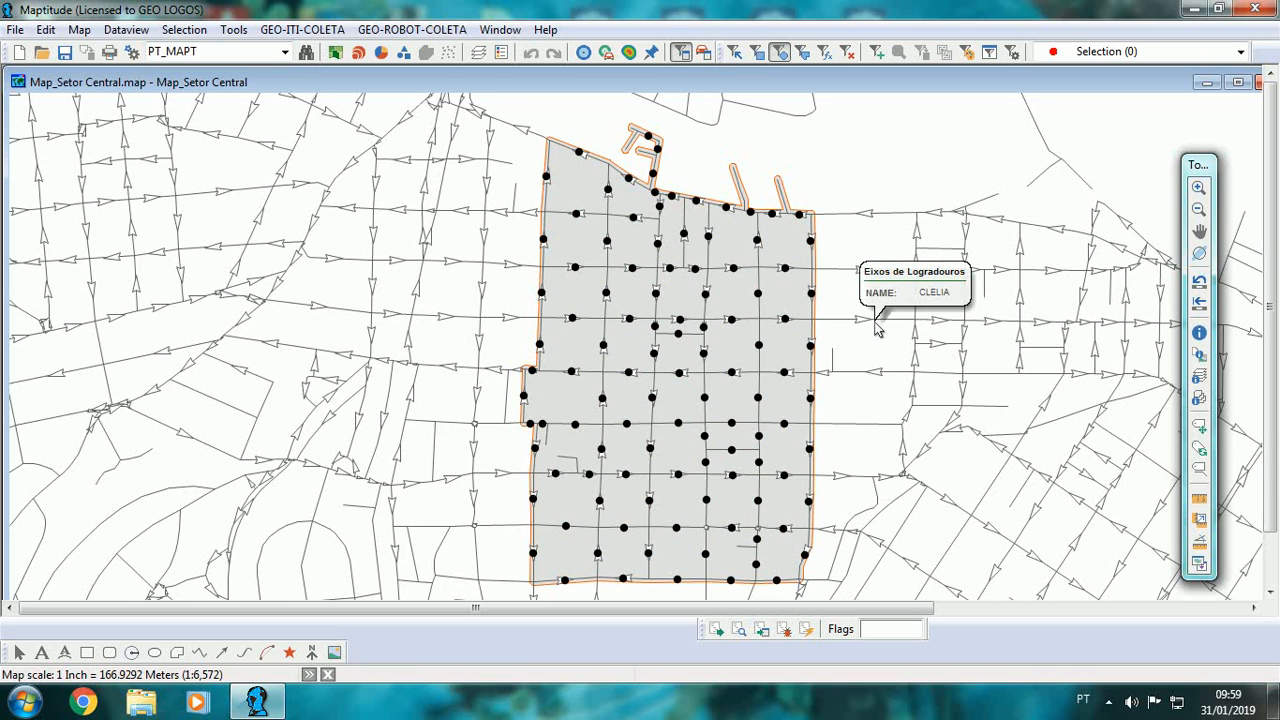
# - Select 11 PT_MAPT points one by one across Setor Central, beginning with the point at its northeast corner
pyautogui.click(1200, 233)
pyautogui.moveTo(959, 303); pyautogui.dragTo(940, 286)
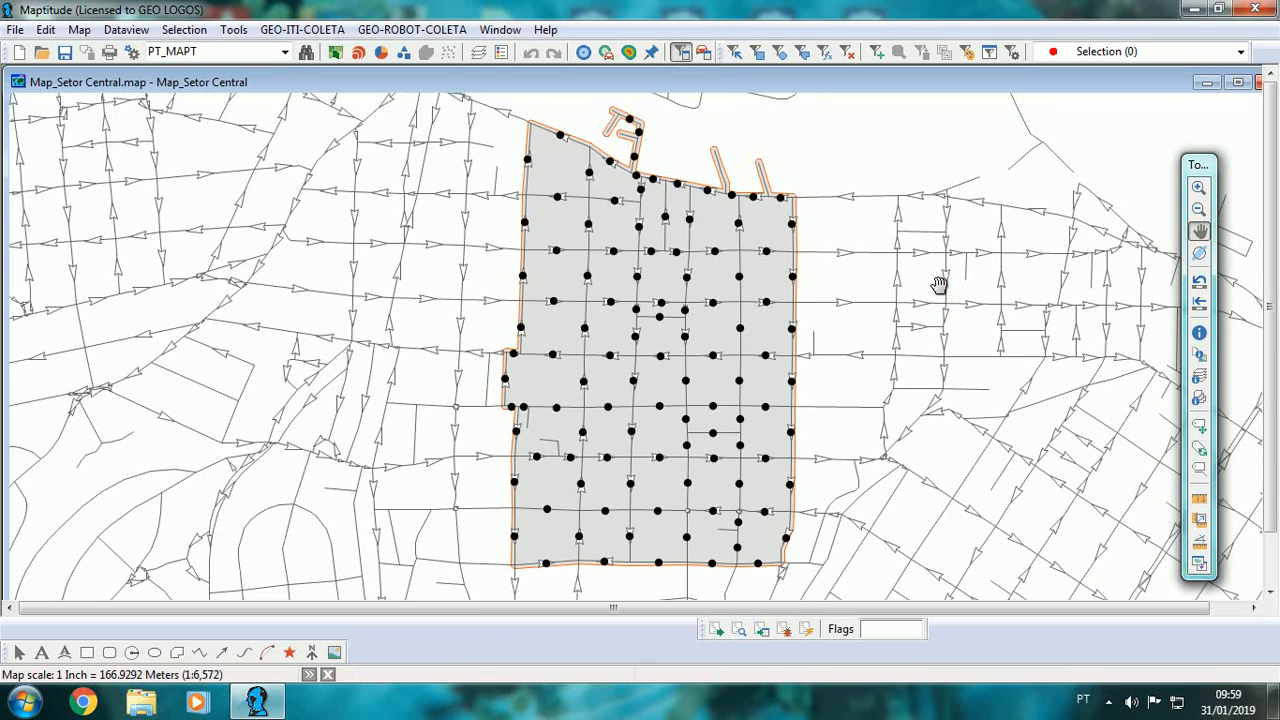
pyautogui.click(733, 53)
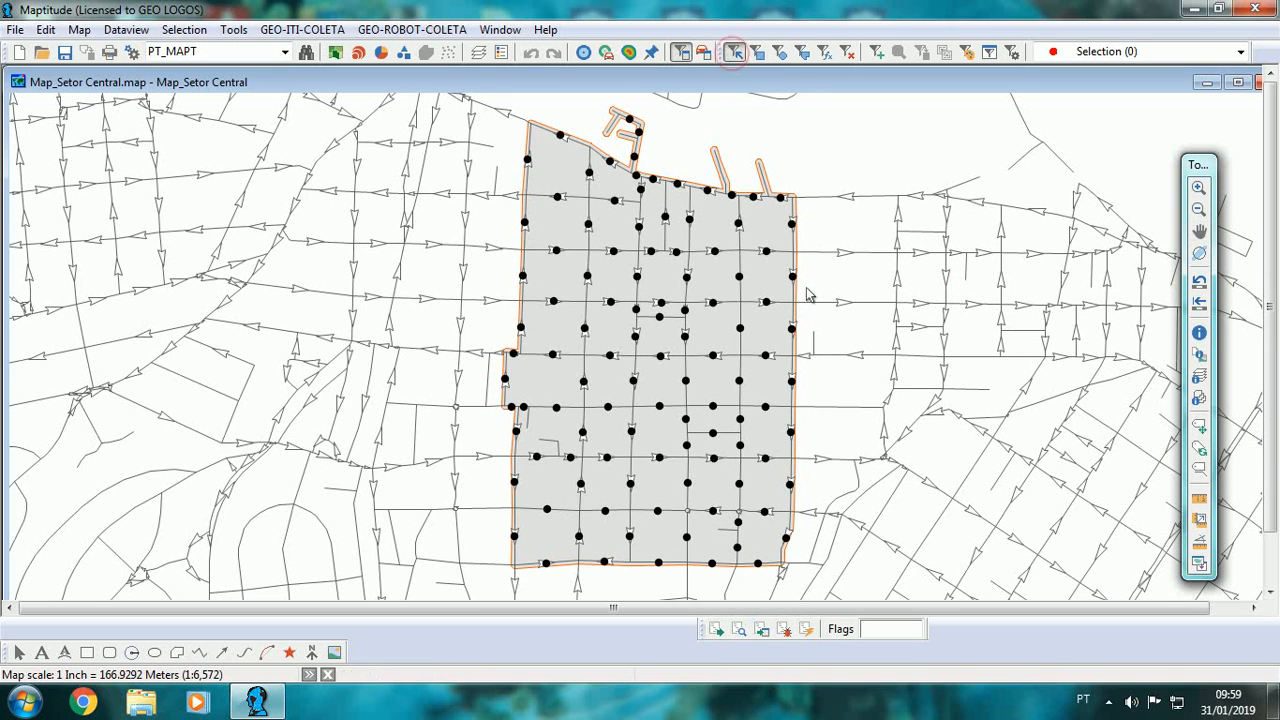
pyautogui.click(780, 197)
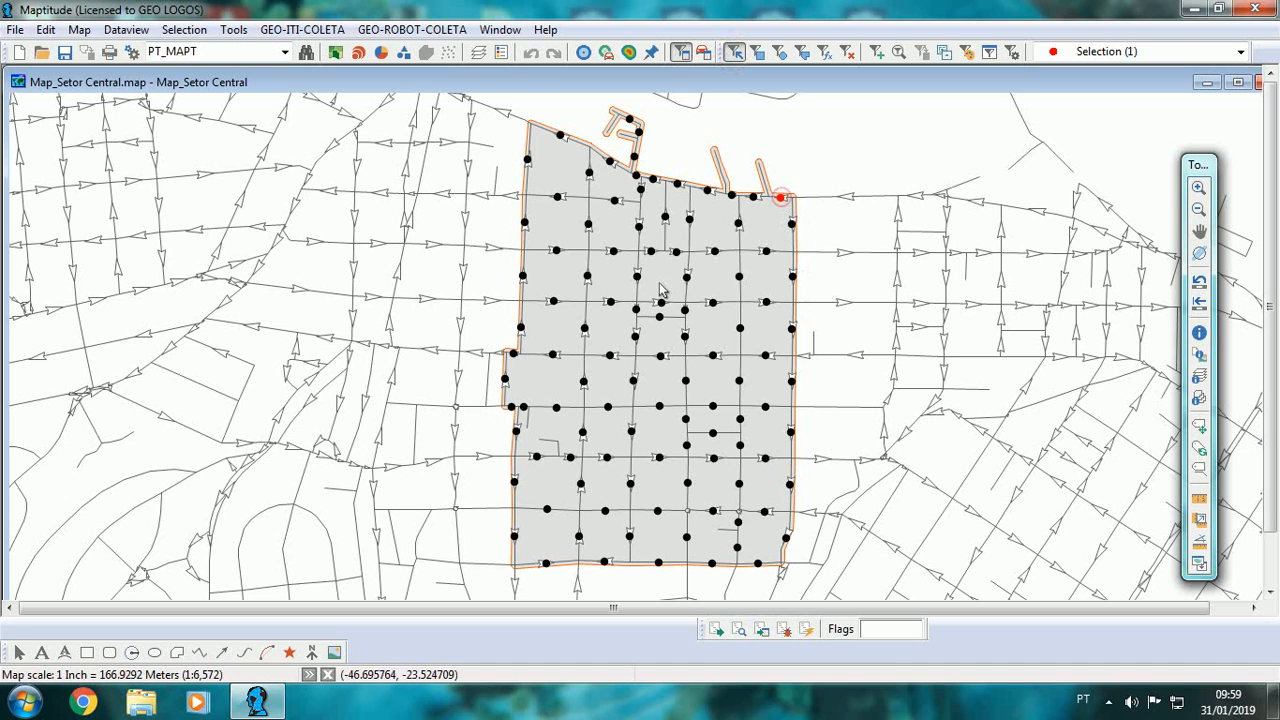
pyautogui.keyDown('shift'); pyautogui.click(613, 250); pyautogui.keyUp('shift')
pyautogui.keyDown('shift'); pyautogui.click(583, 381); pyautogui.keyUp('shift')
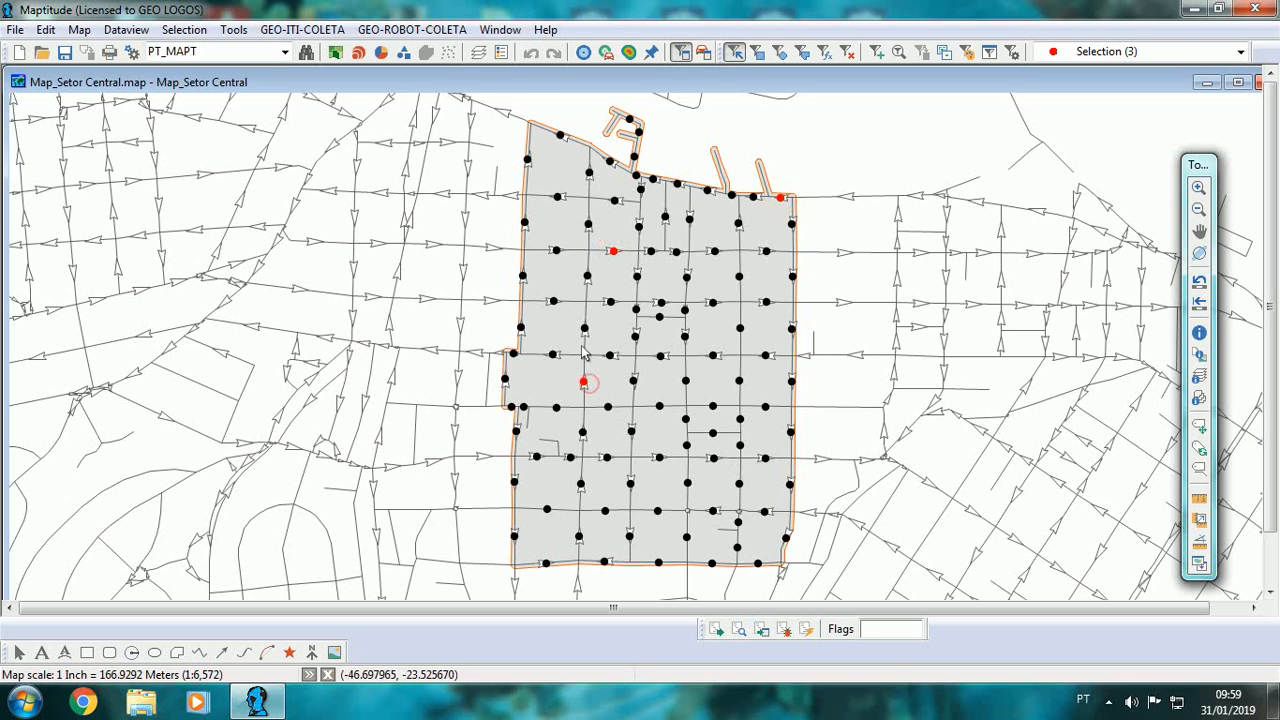
pyautogui.keyDown('shift'); pyautogui.click(553, 301); pyautogui.keyUp('shift')
pyautogui.keyDown('shift'); pyautogui.click(712, 301); pyautogui.keyUp('shift')
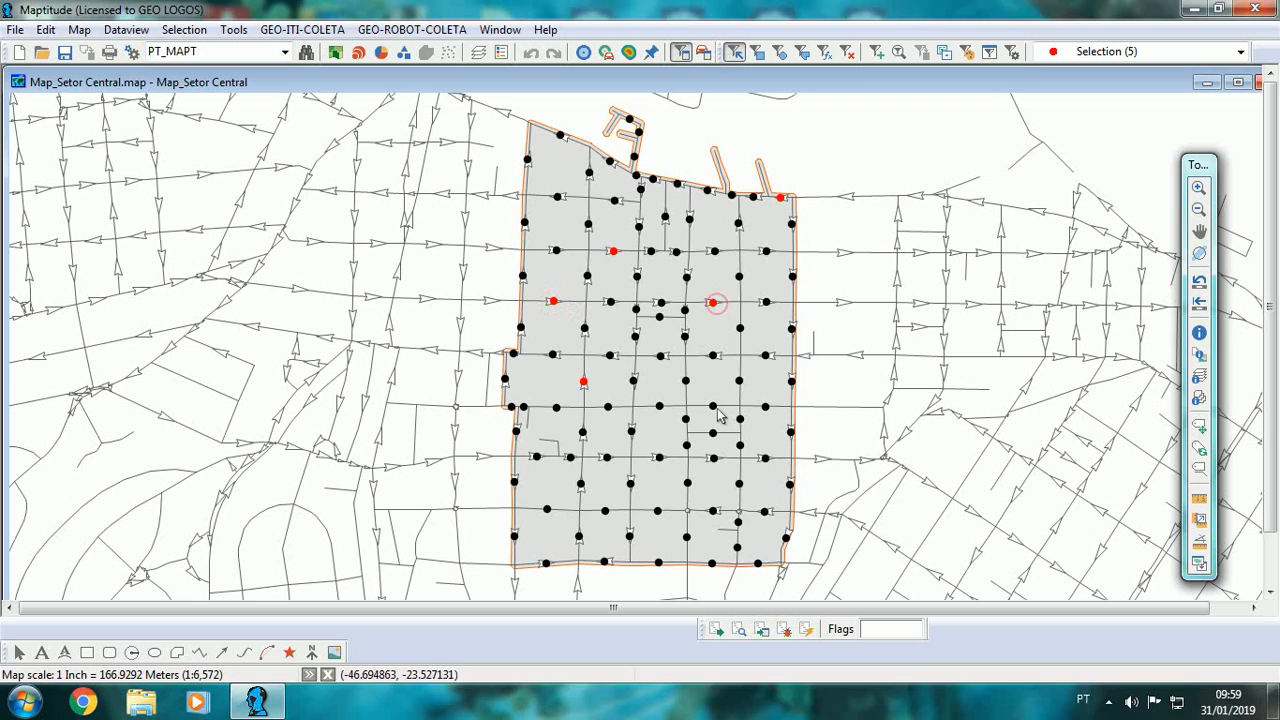
pyautogui.keyDown('shift'); pyautogui.click(713, 406); pyautogui.keyUp('shift')
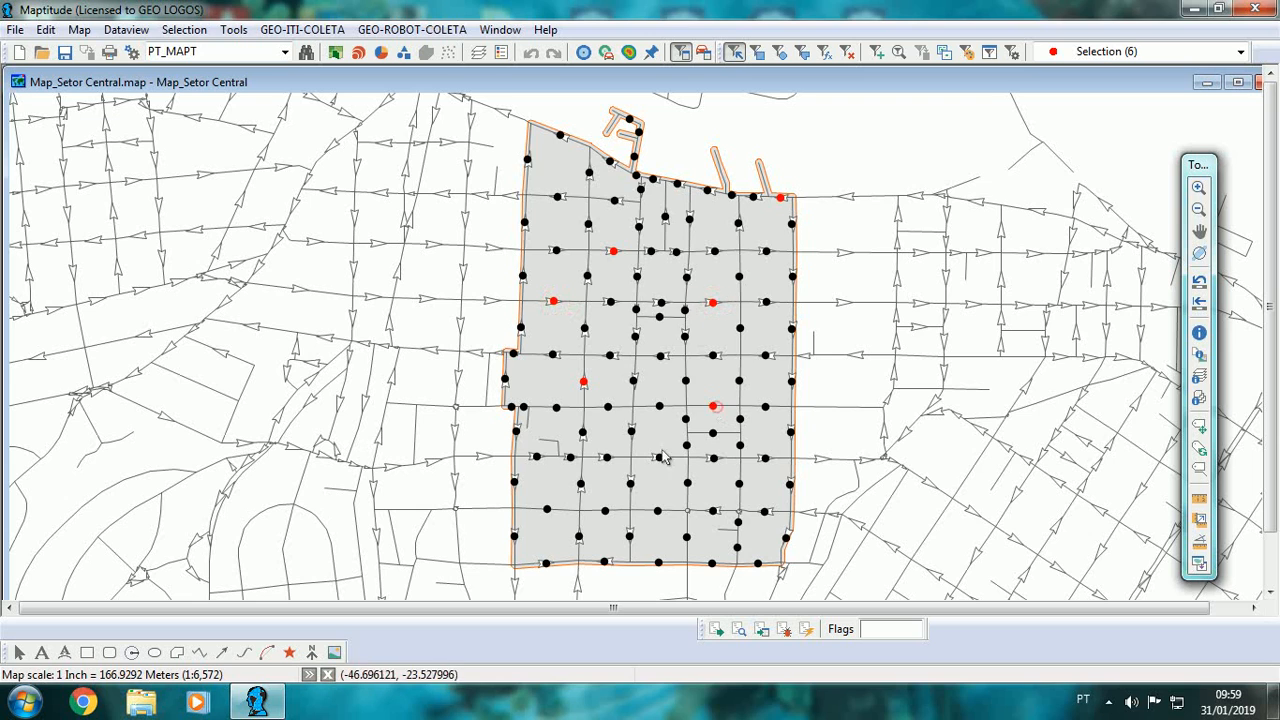
pyautogui.keyDown('shift'); pyautogui.click(604, 562); pyautogui.keyUp('shift')
pyautogui.keyDown('shift'); pyautogui.click(658, 562); pyautogui.keyUp('shift')
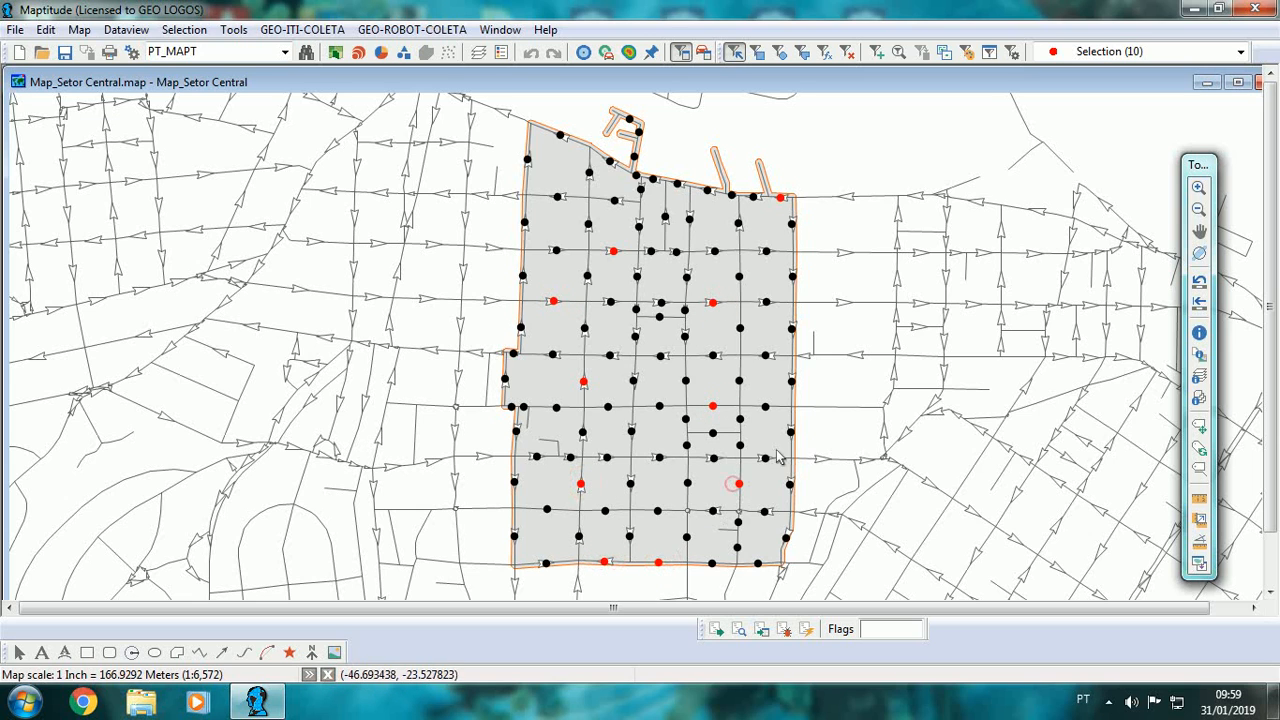
pyautogui.keyDown('shift'); pyautogui.click(738, 484); pyautogui.keyUp('shift')
pyautogui.keyDown('shift'); pyautogui.click(791, 381); pyautogui.keyUp('shift')
pyautogui.moveTo(808, 522)
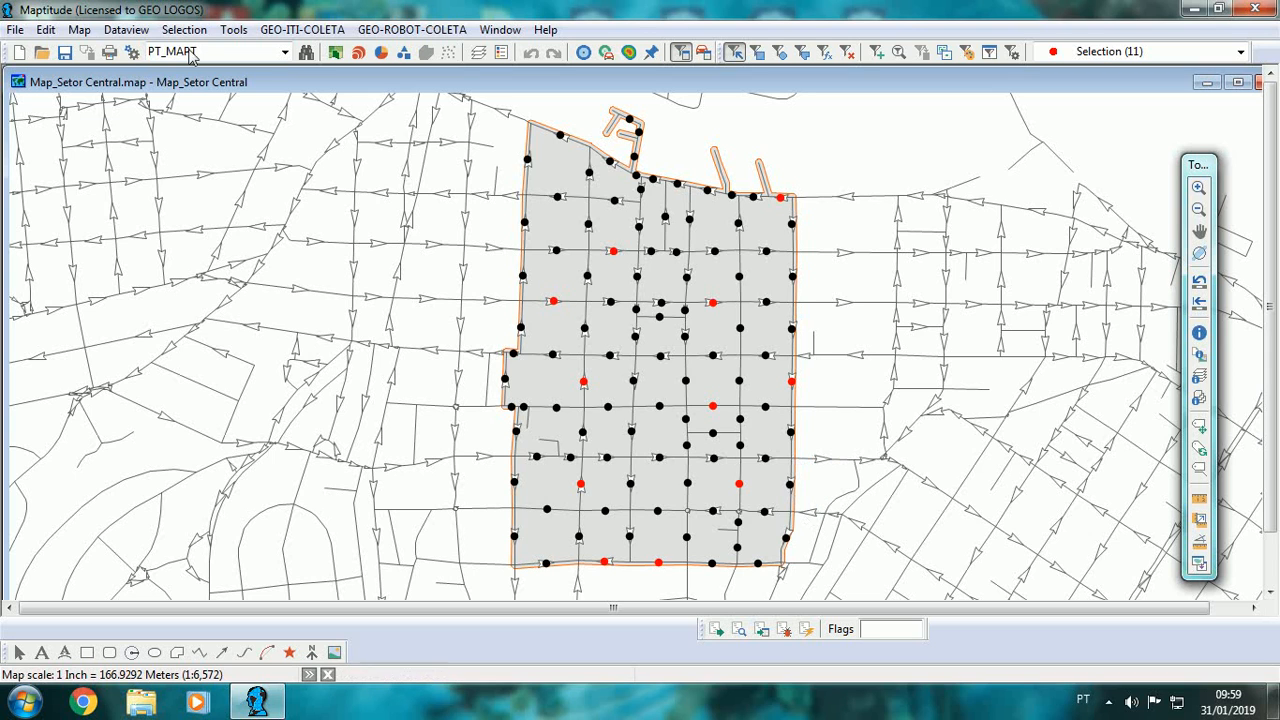
# - Make Eixos de Logradouros the working layer and open the Routing & Directions Manager
pyautogui.click(285, 51)
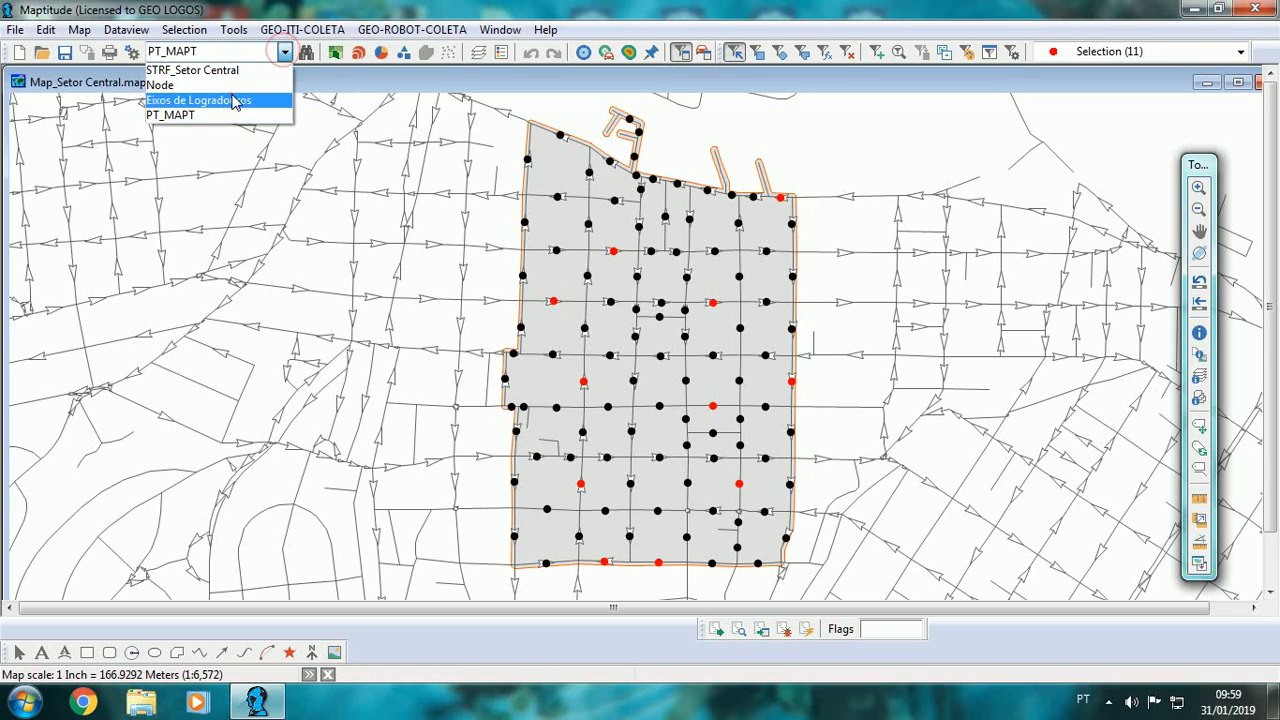
pyautogui.click(231, 95)
pyautogui.click(233, 30)
pyautogui.moveTo(300, 72)
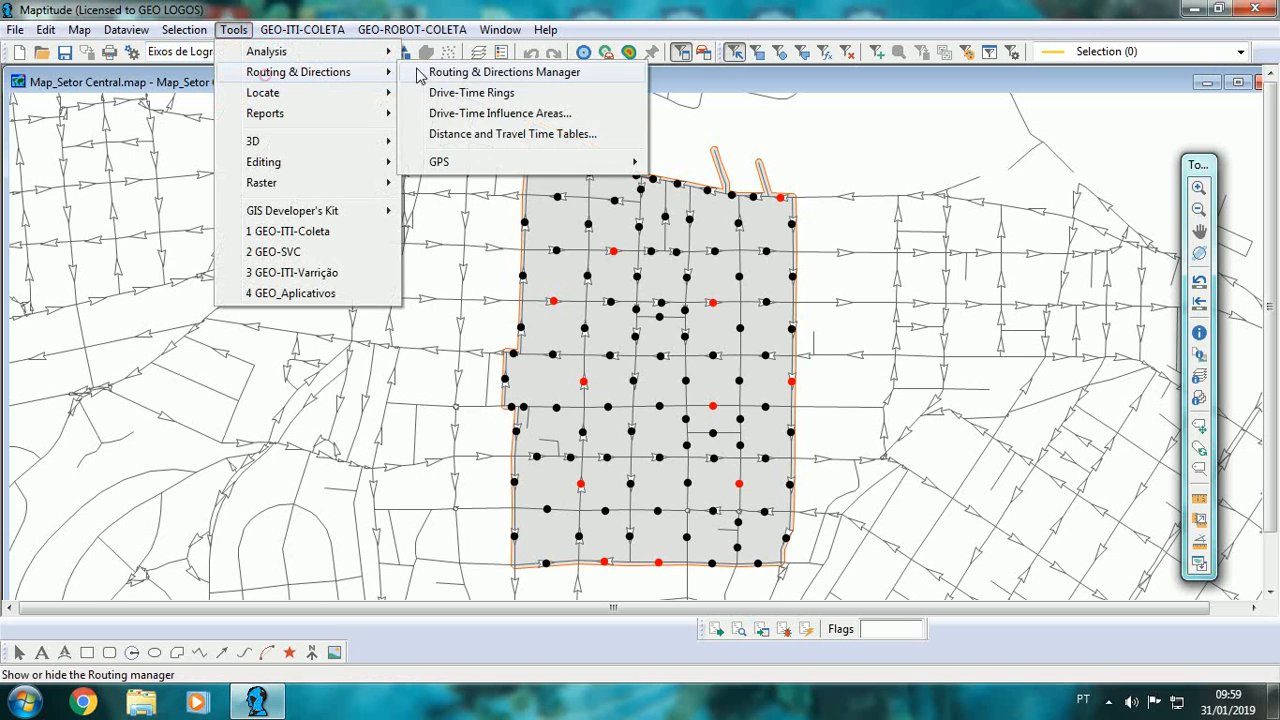
pyautogui.click(442, 73)
# - Add stops from the PT_MAPT layer using Selection (11), ordered by None with Primary Name as the stop name
pyautogui.click(1199, 230)
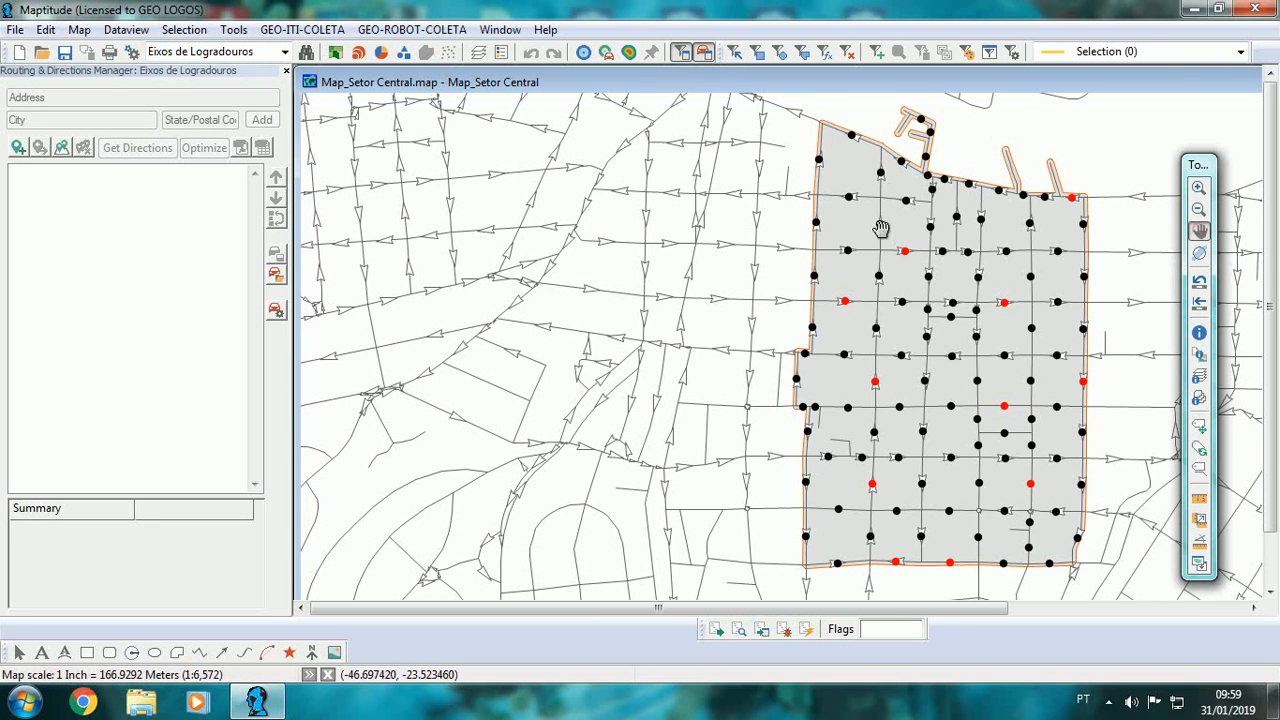
pyautogui.moveTo(880, 229); pyautogui.dragTo(735, 228)
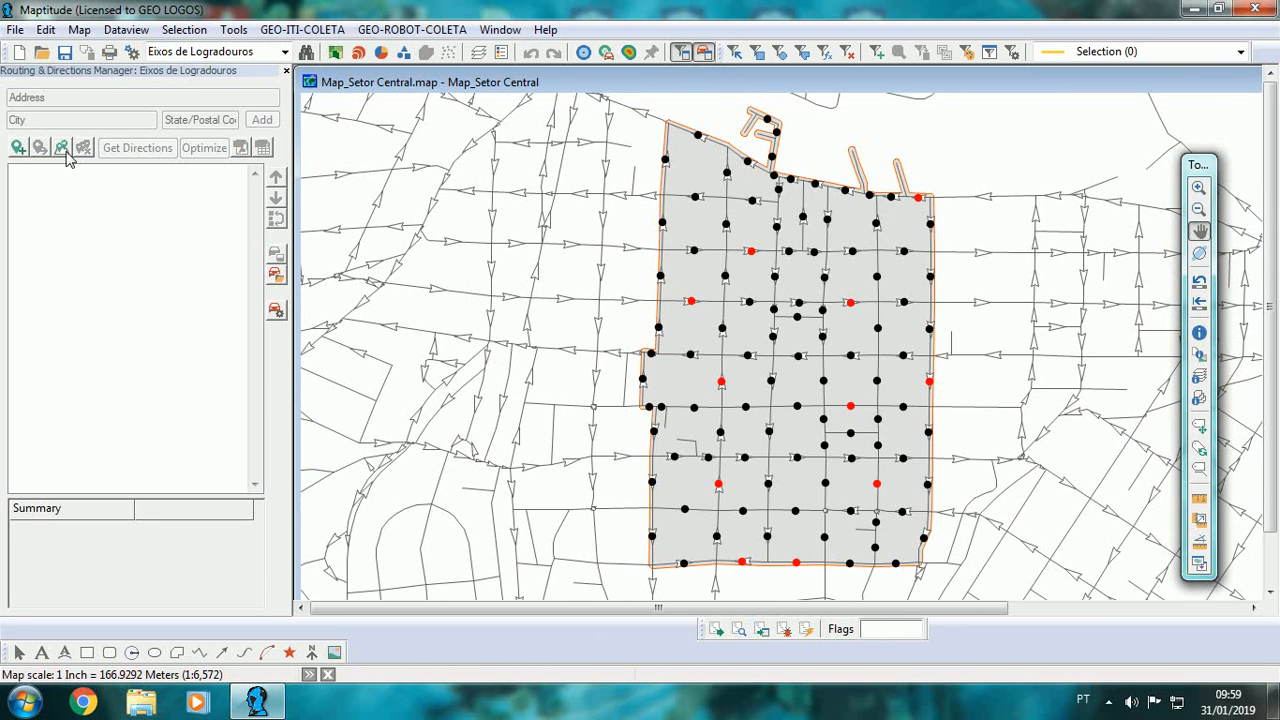
pyautogui.click(62, 148)
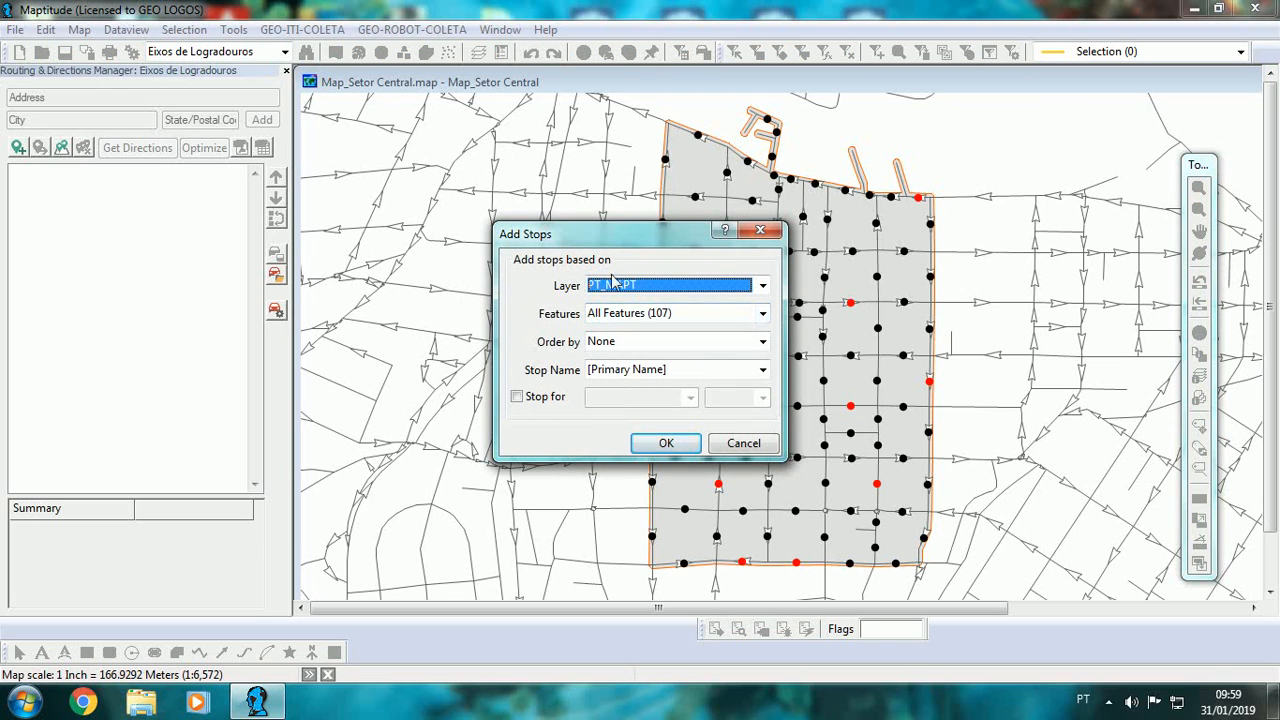
pyautogui.click(763, 314)
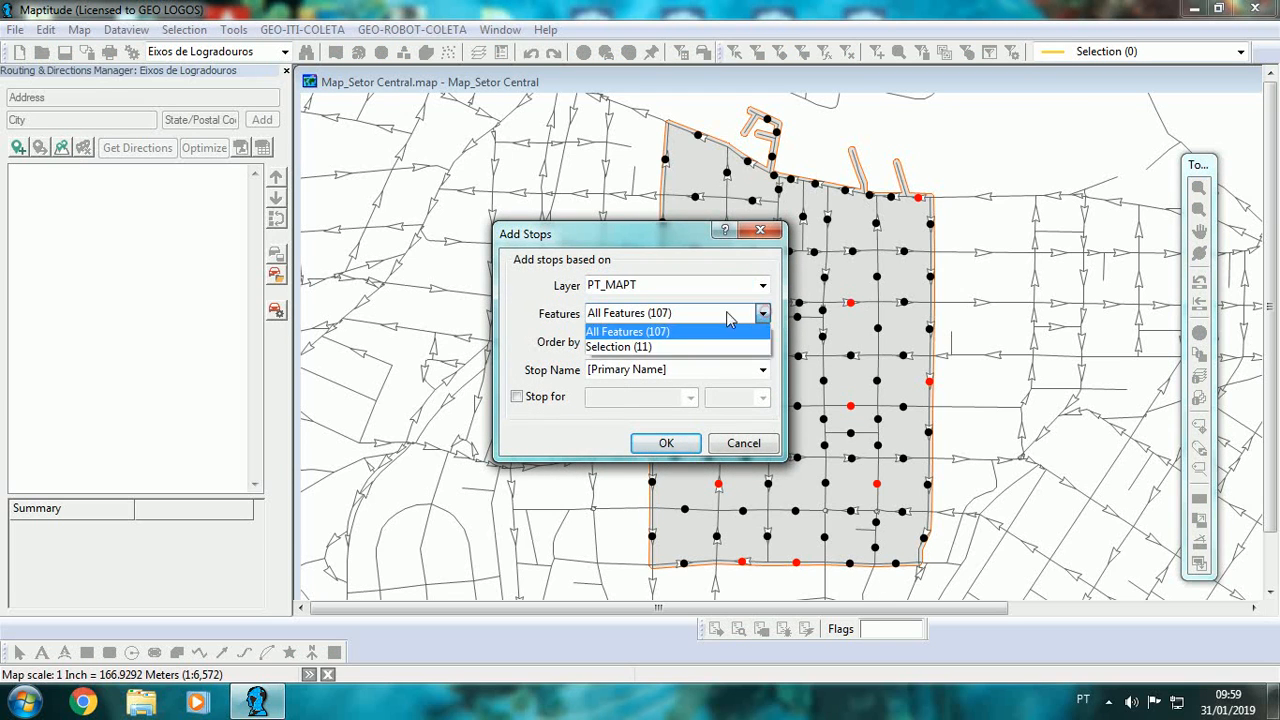
pyautogui.click(672, 346)
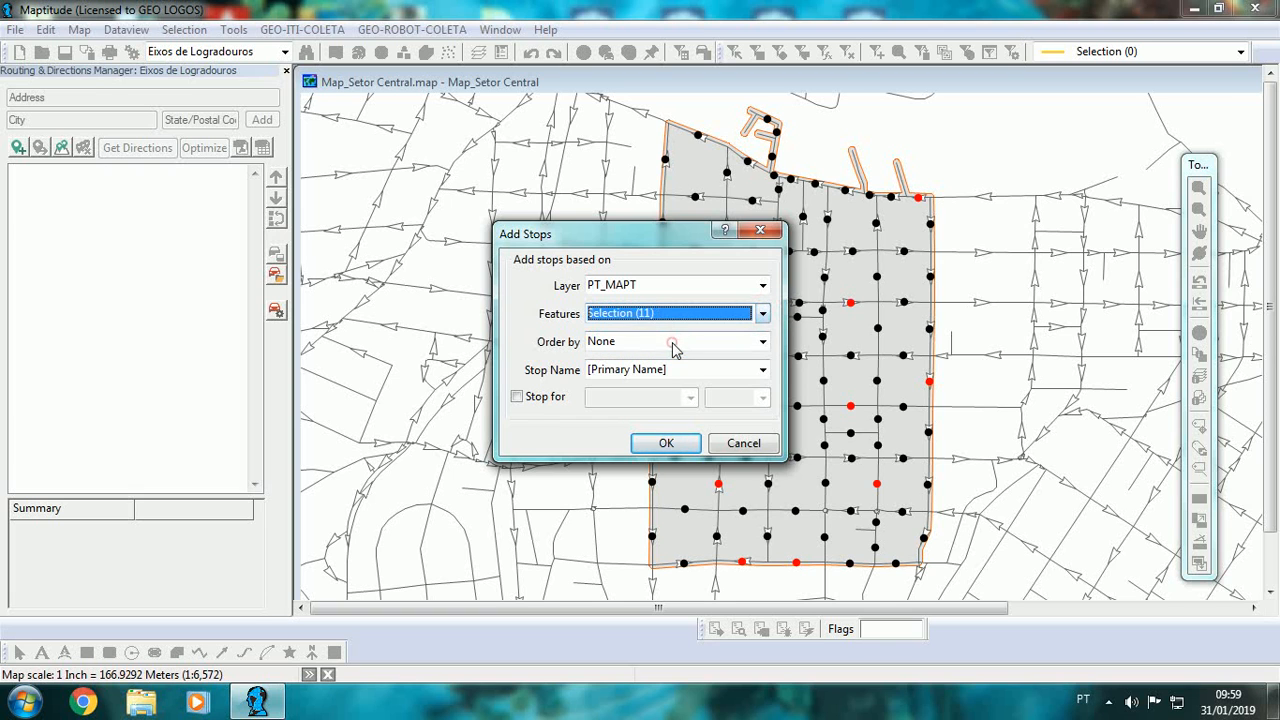
pyautogui.click(666, 443)
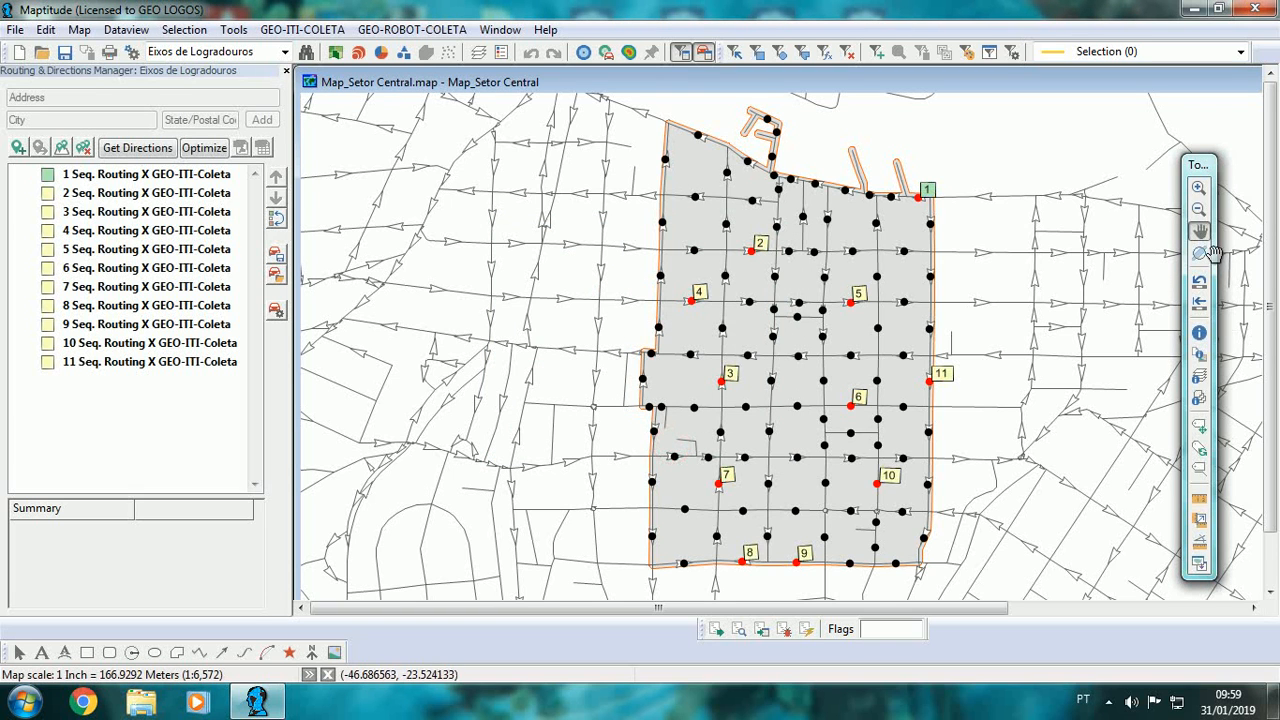
# - Calculate directions through the 11 stops in their listed order
pyautogui.click(1199, 230)
pyautogui.moveTo(1066, 271); pyautogui.dragTo(985, 278)
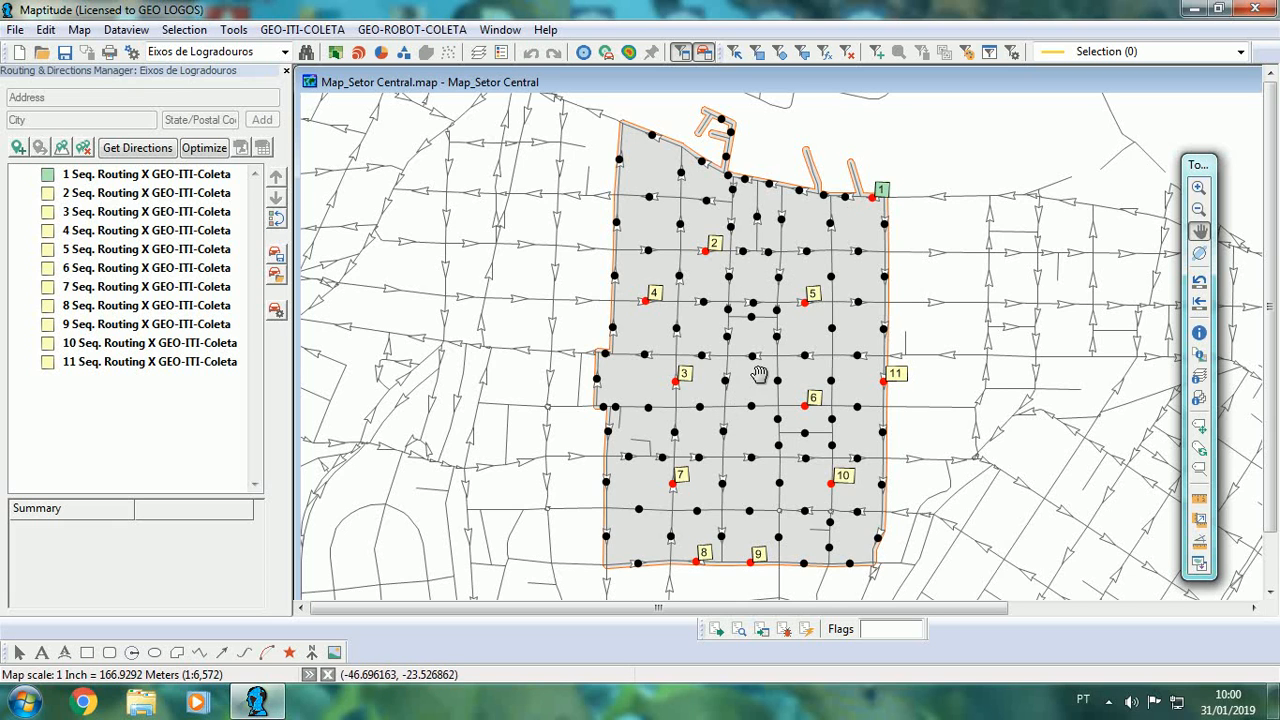
pyautogui.moveTo(762, 352); pyautogui.dragTo(740, 360)
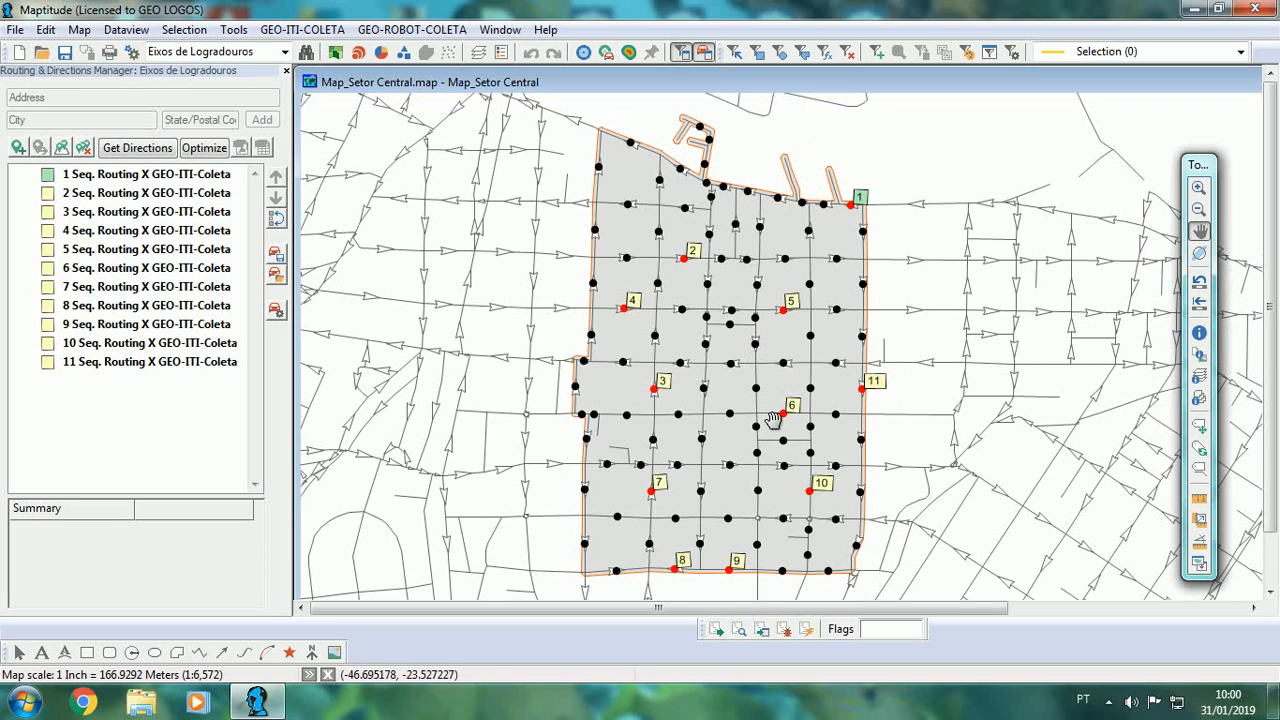
pyautogui.moveTo(705, 249)
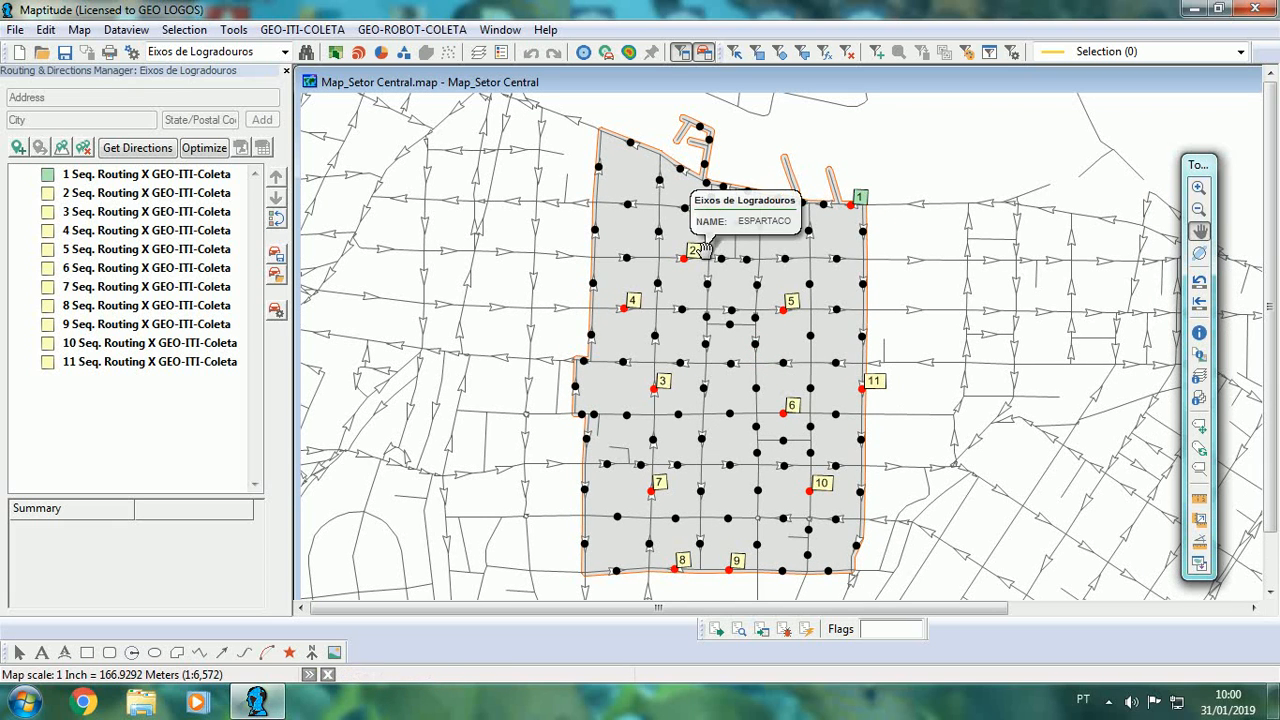
pyautogui.click(138, 149)
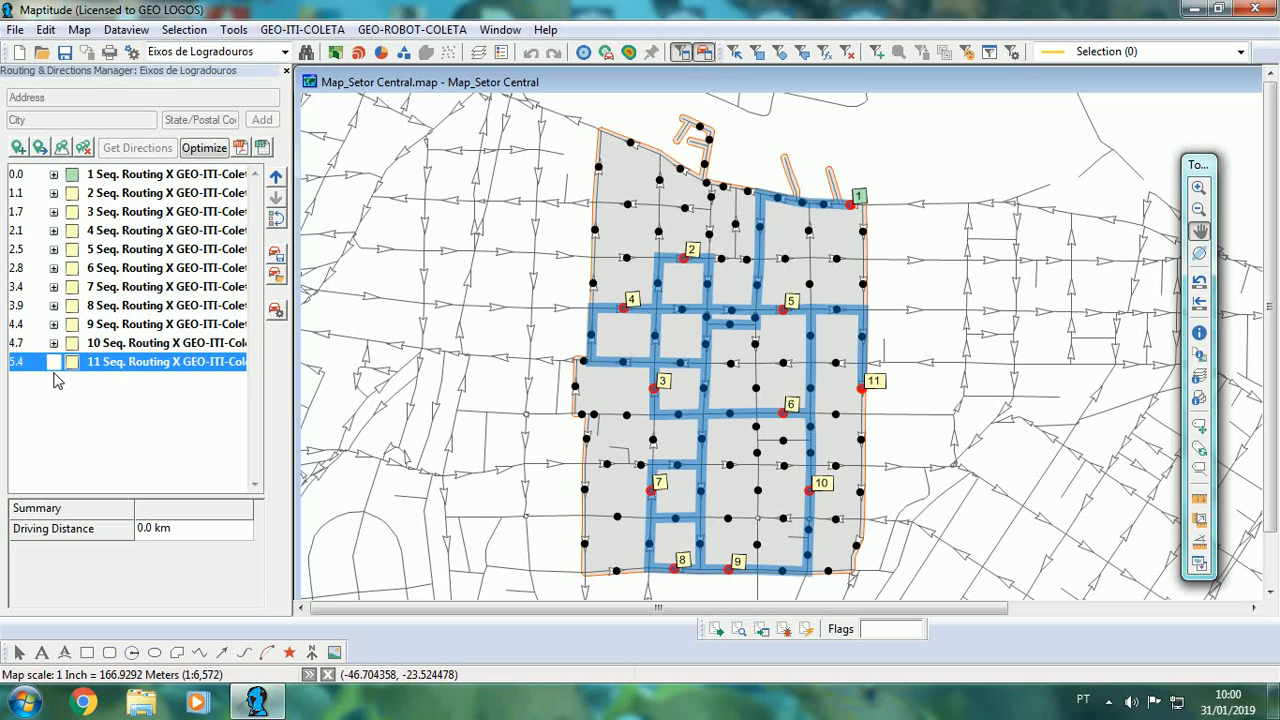
# - Clear all routes and stops, and add stops again from PT_MAPT using Selection (11), ordered by None with Primary Name as stop name
pyautogui.click(84, 148)
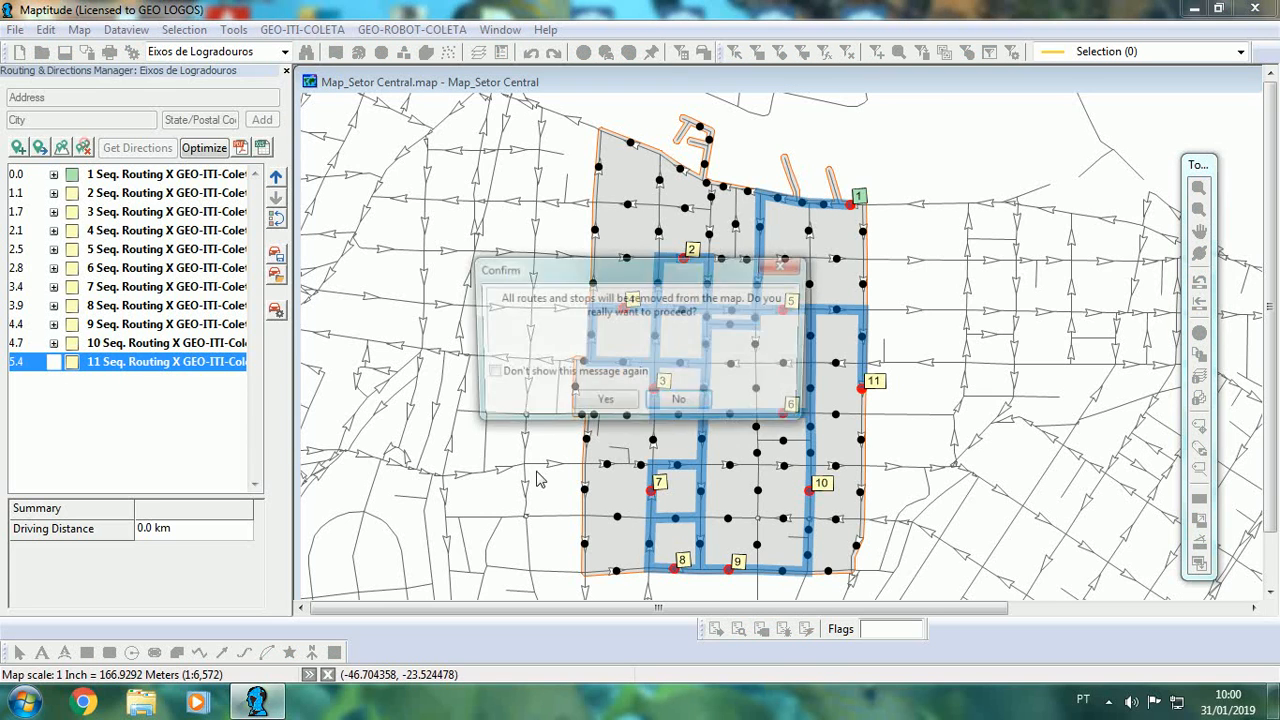
pyautogui.click(622, 405)
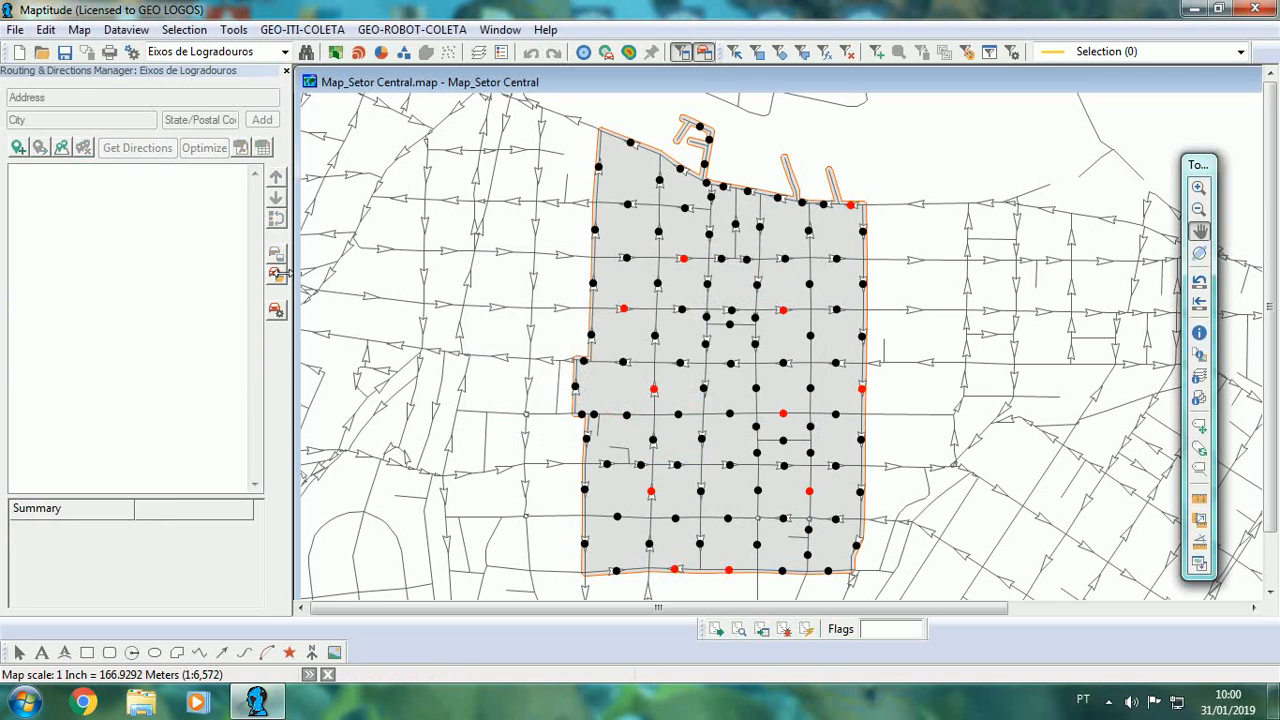
pyautogui.click(60, 147)
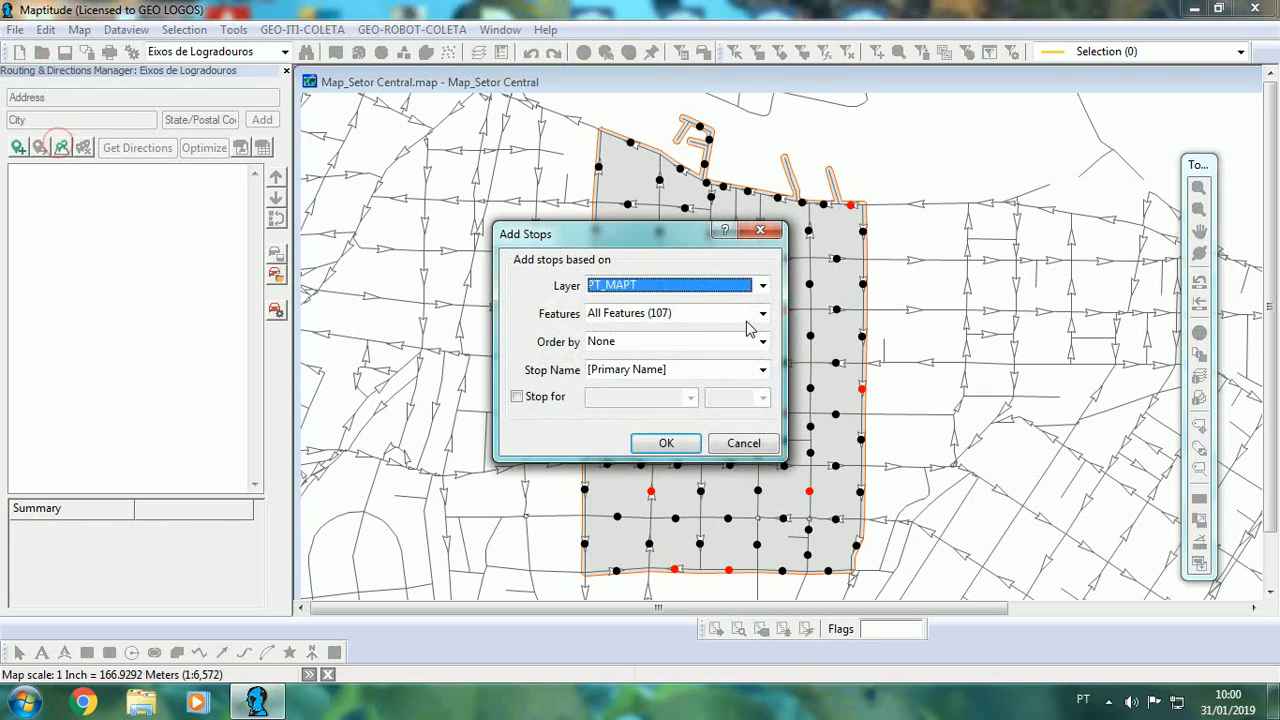
pyautogui.click(762, 313)
pyautogui.click(696, 347)
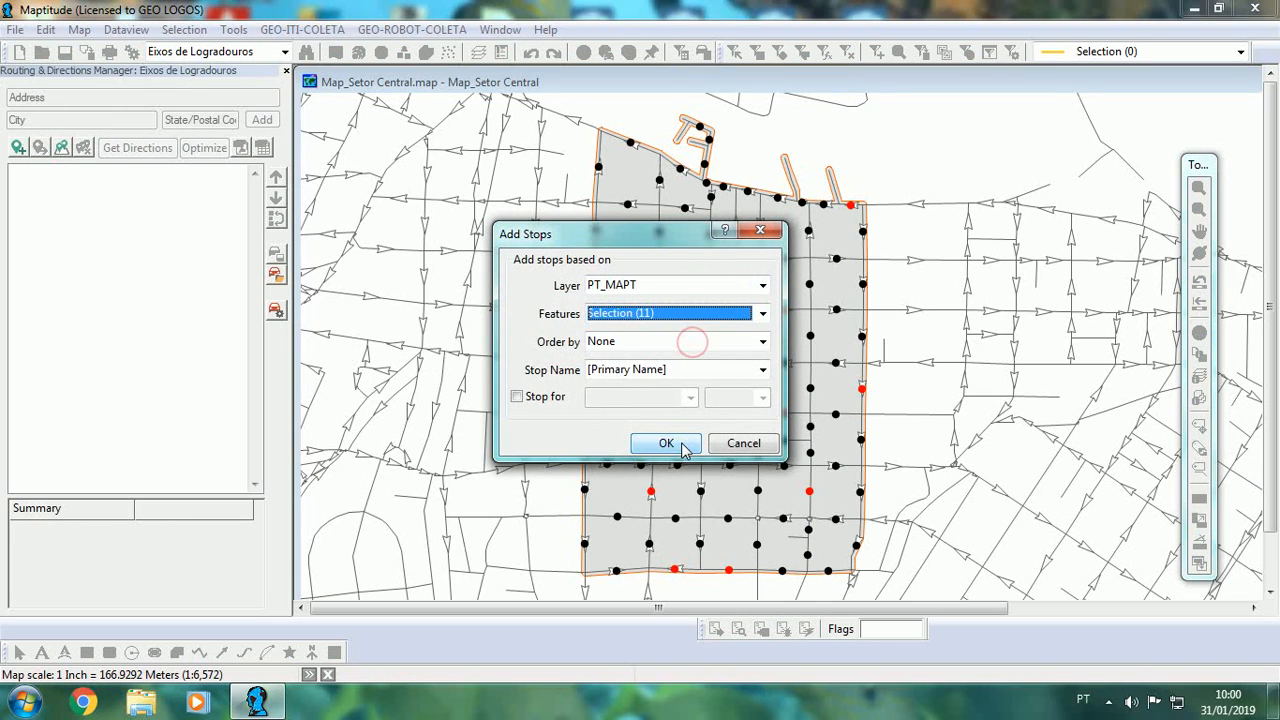
pyautogui.click(682, 445)
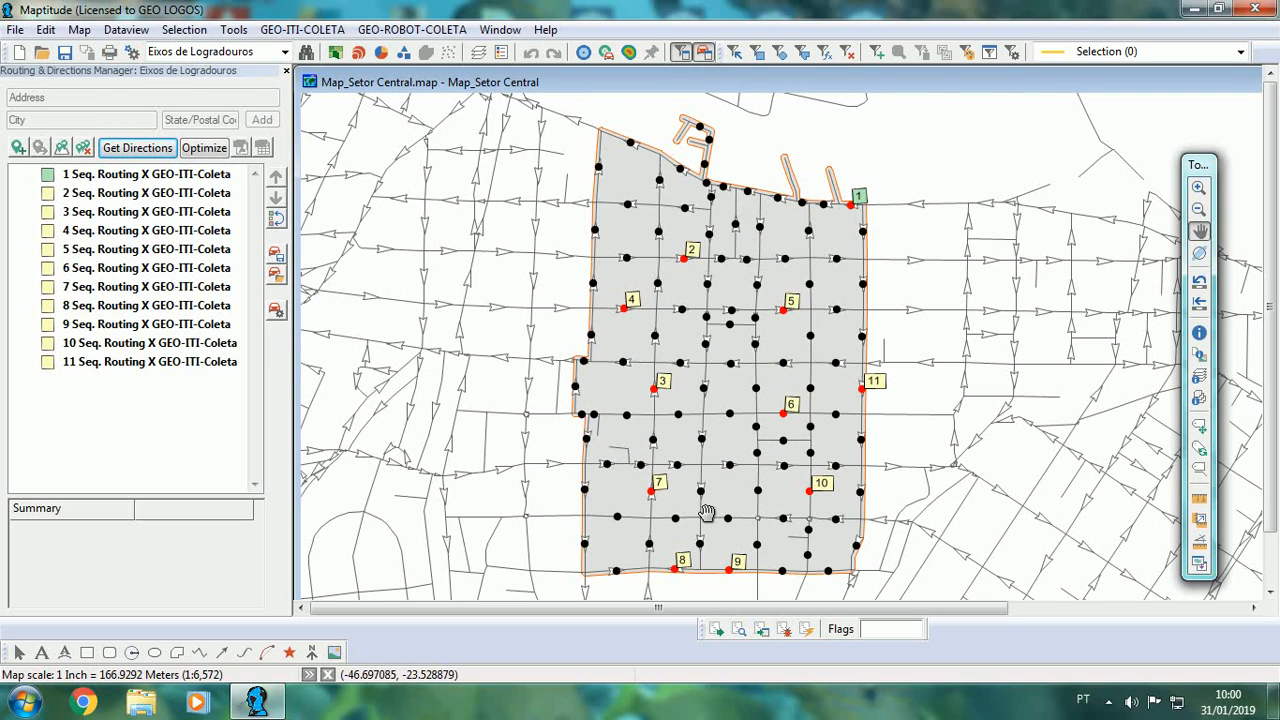
# - Optimize the visiting order of the 11 stops, recalculate the directions and review the resulting route through Setor Central
pyautogui.moveTo(801, 459)
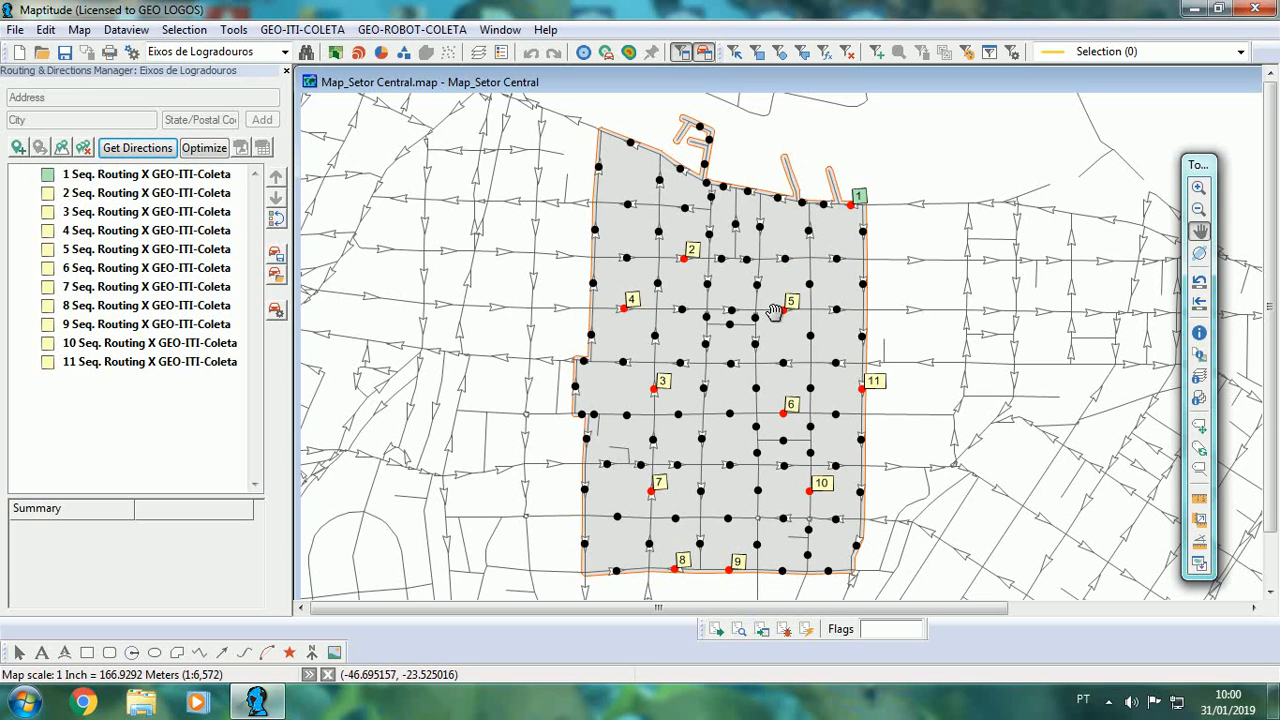
pyautogui.click(204, 148)
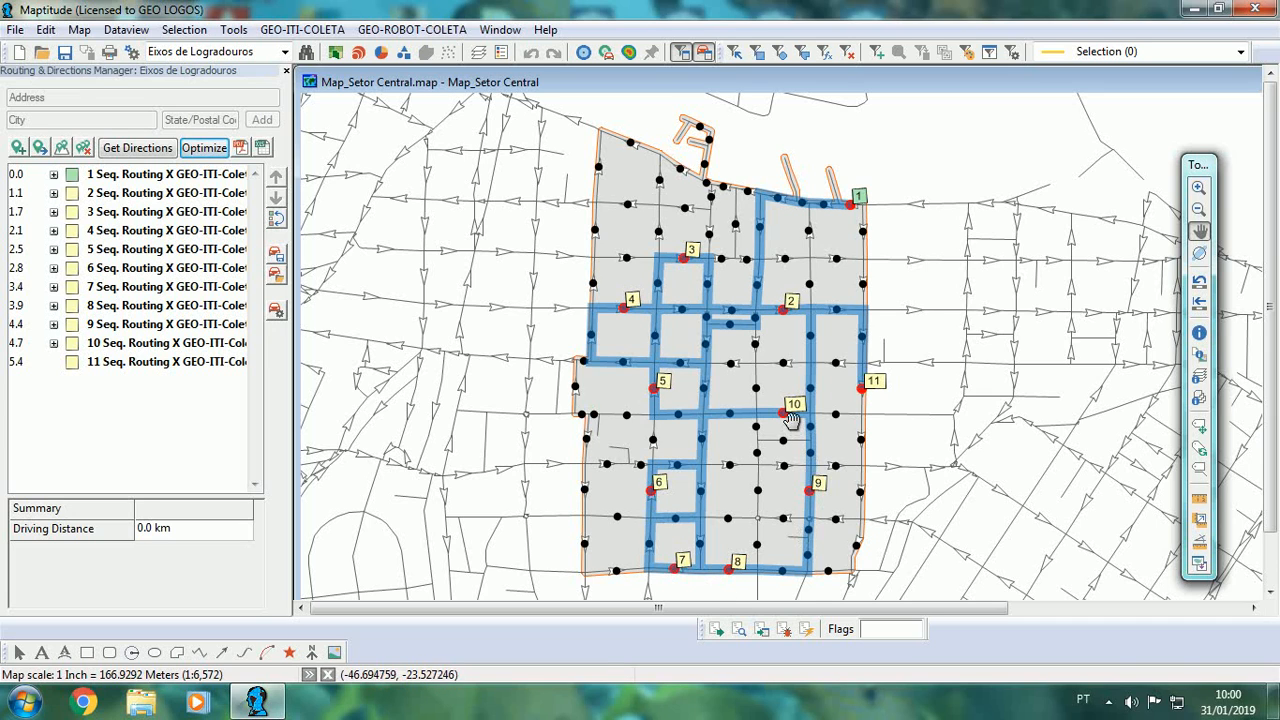
pyautogui.moveTo(863, 390)
pyautogui.moveTo(750, 291)
pyautogui.moveTo(761, 266)
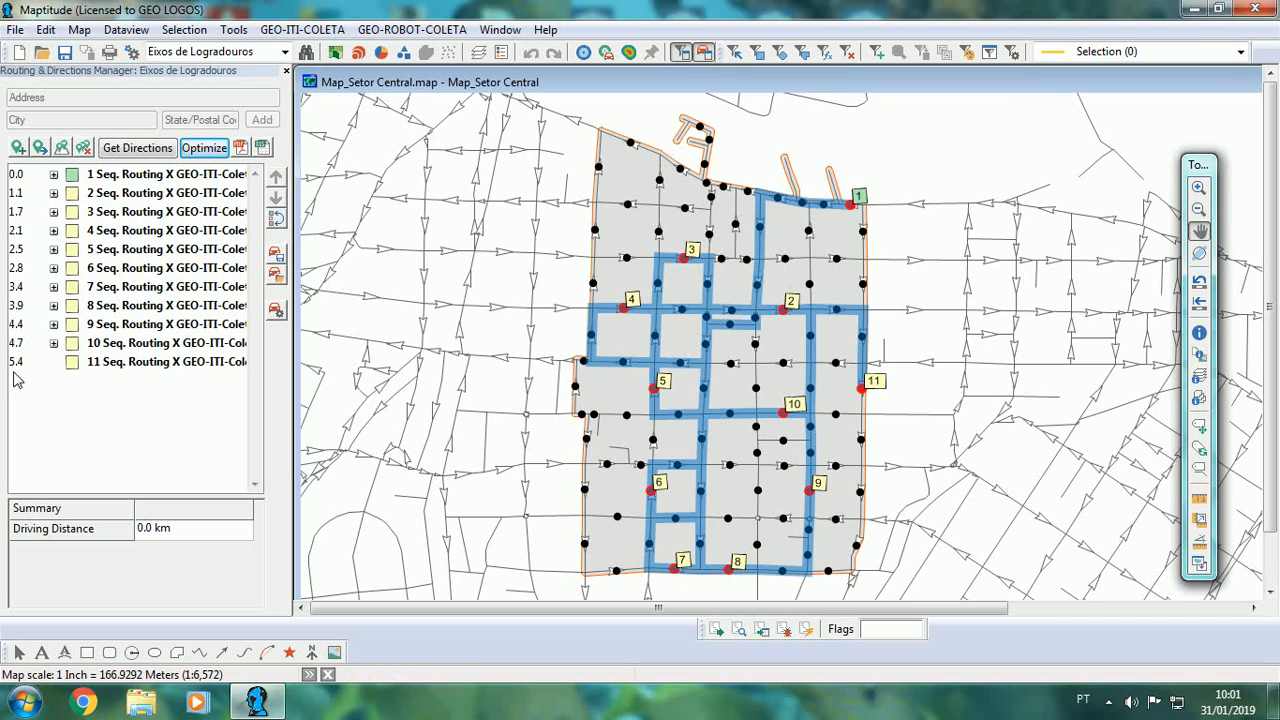
pyautogui.click(204, 148)
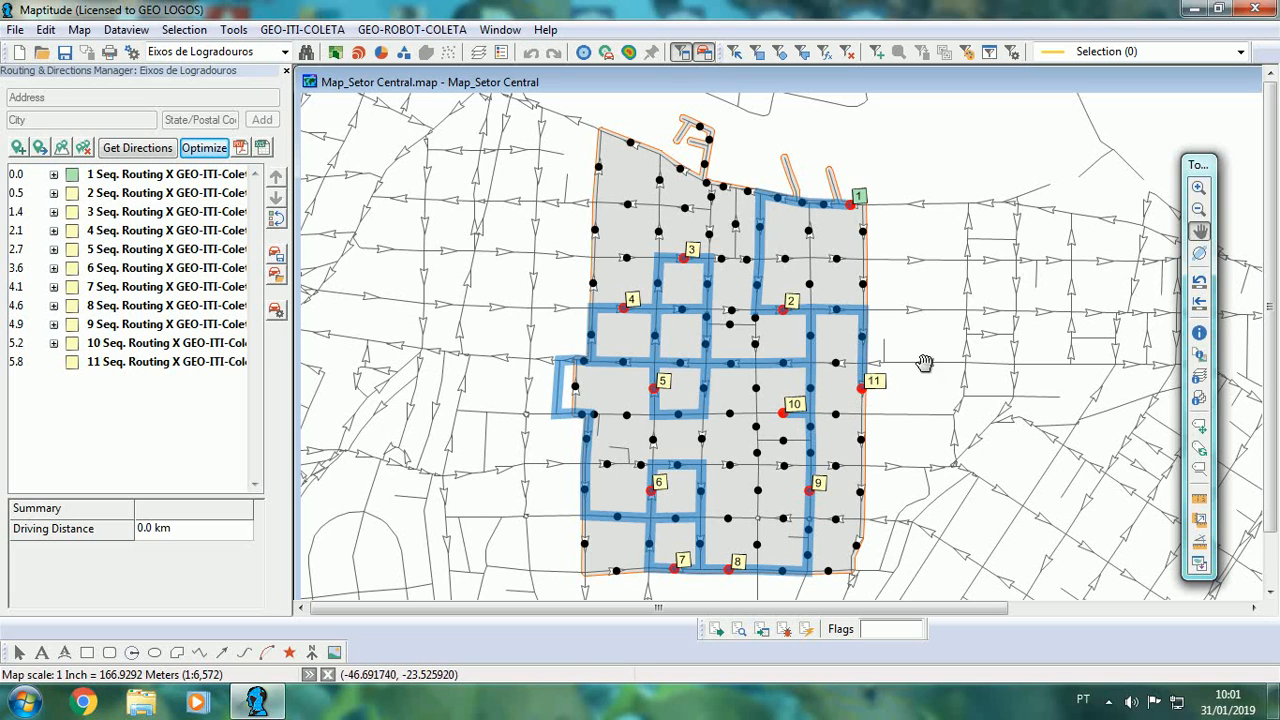
pyautogui.moveTo(925, 362); pyautogui.dragTo(914, 350)
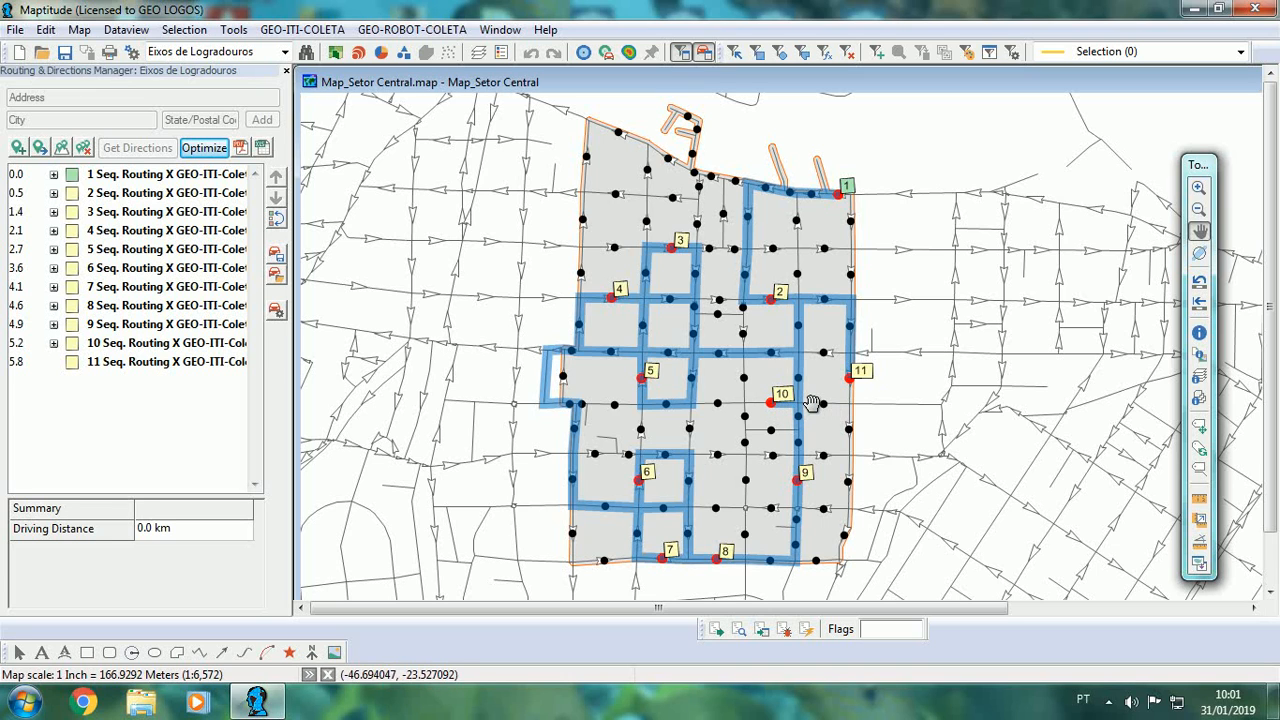
pyautogui.moveTo(836, 402)
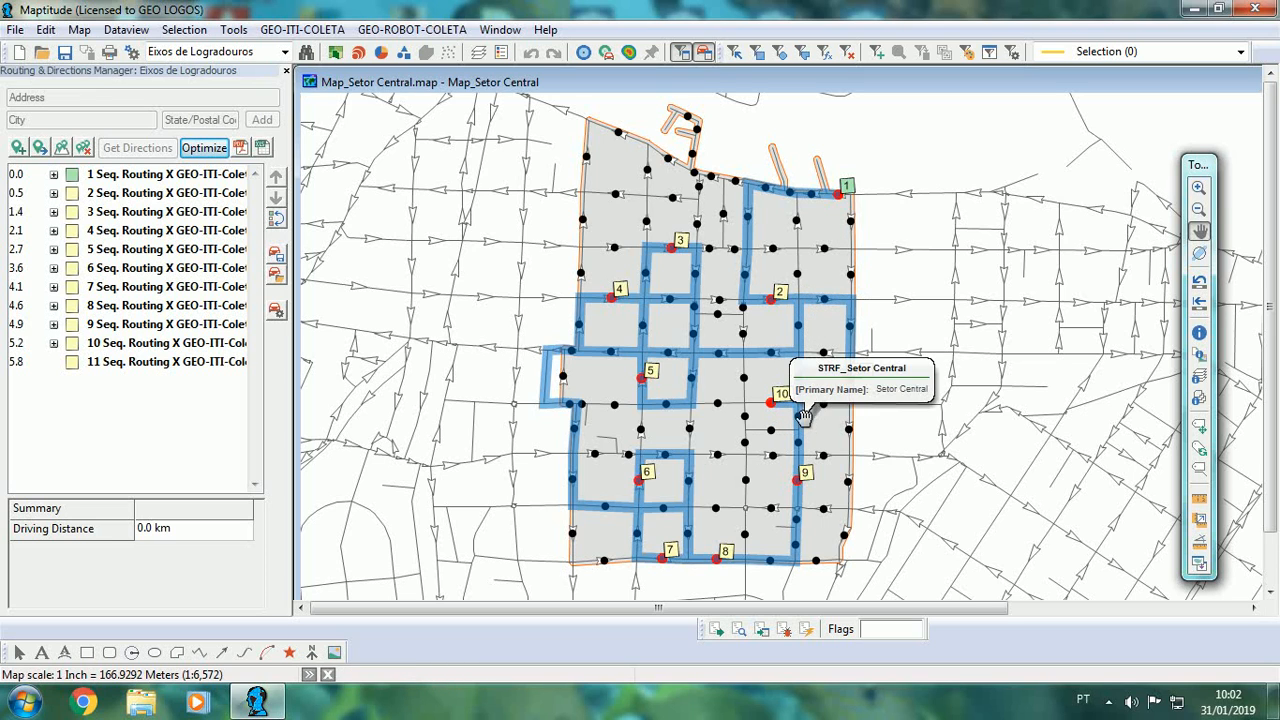
pyautogui.click(849, 378)
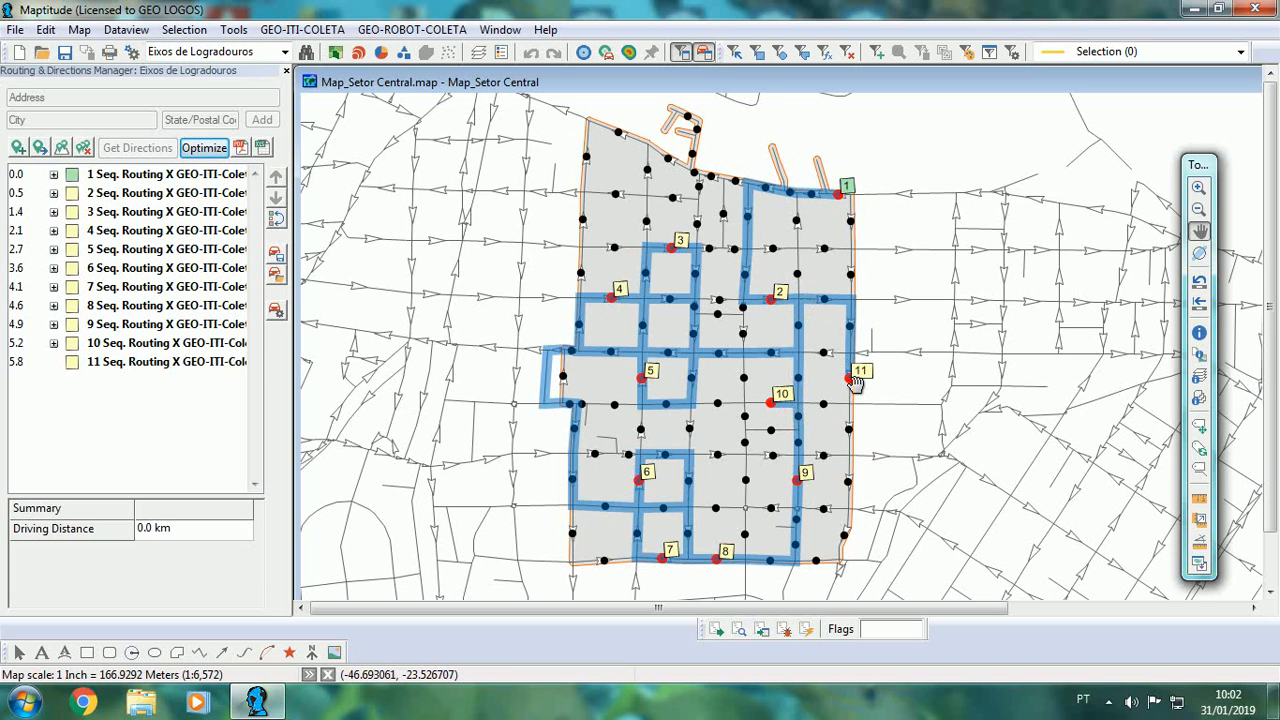
pyautogui.moveTo(935, 337); pyautogui.dragTo(929, 341)
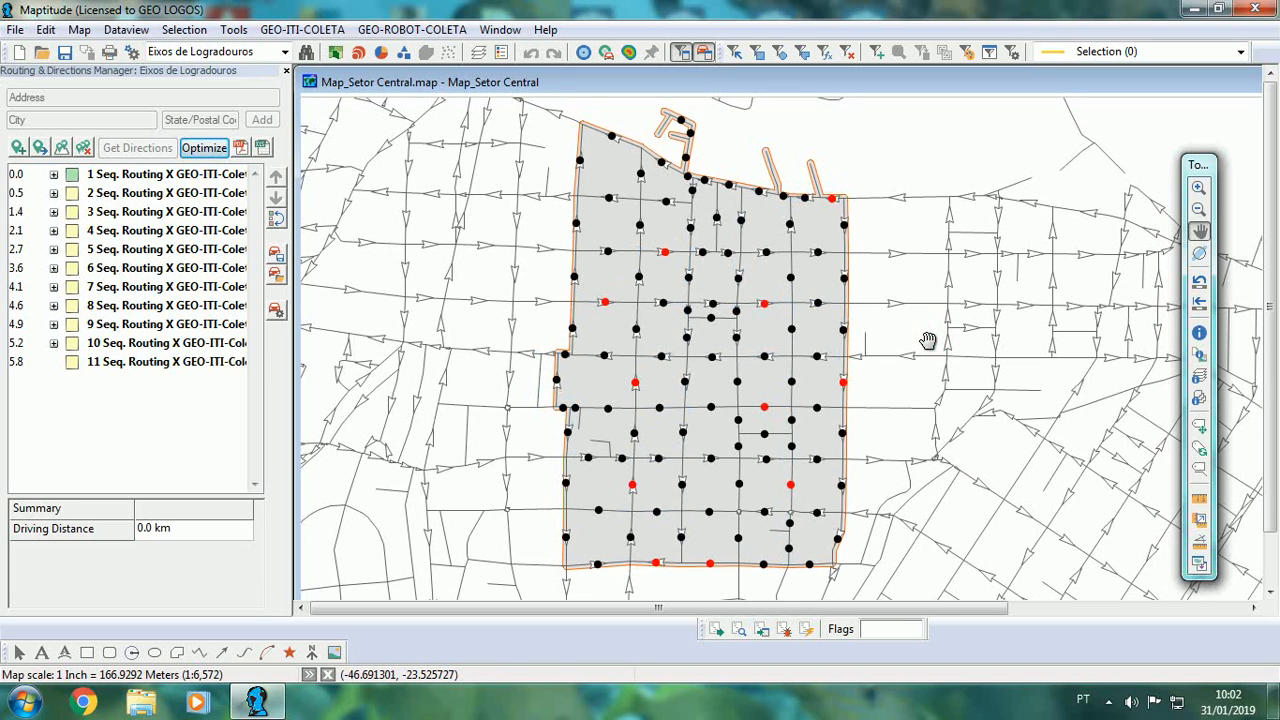
pyautogui.click(204, 152)
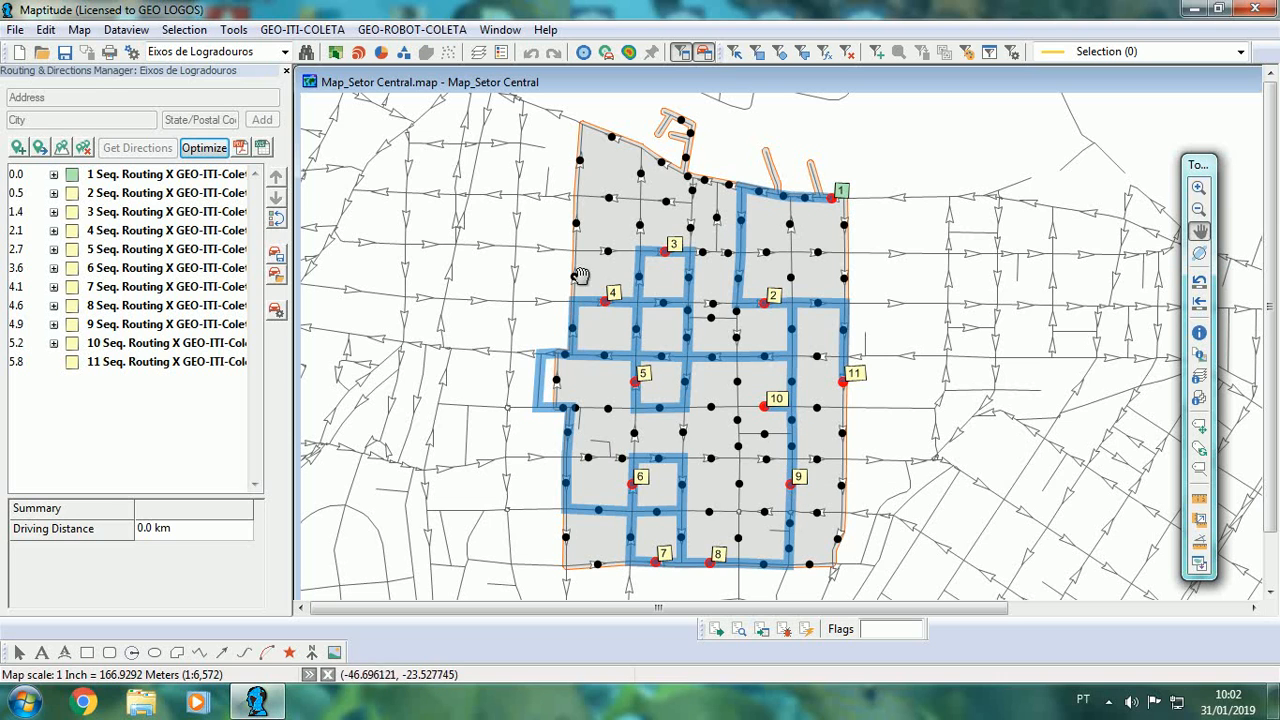
# - Open the GEO-ITI-COLETA module's semi-automatic routing for Setor Central and copy the 11 routing stops into segments
pyautogui.click(322, 36)
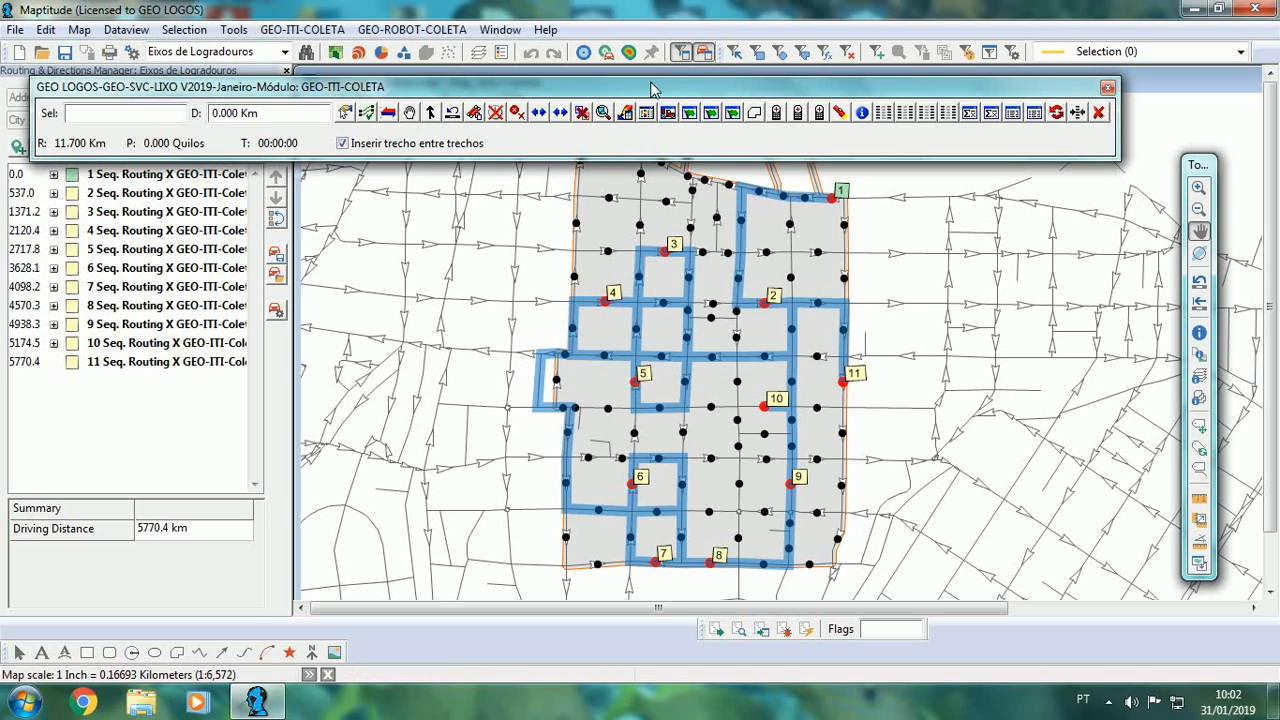
pyautogui.moveTo(651, 88); pyautogui.dragTo(667, 14)
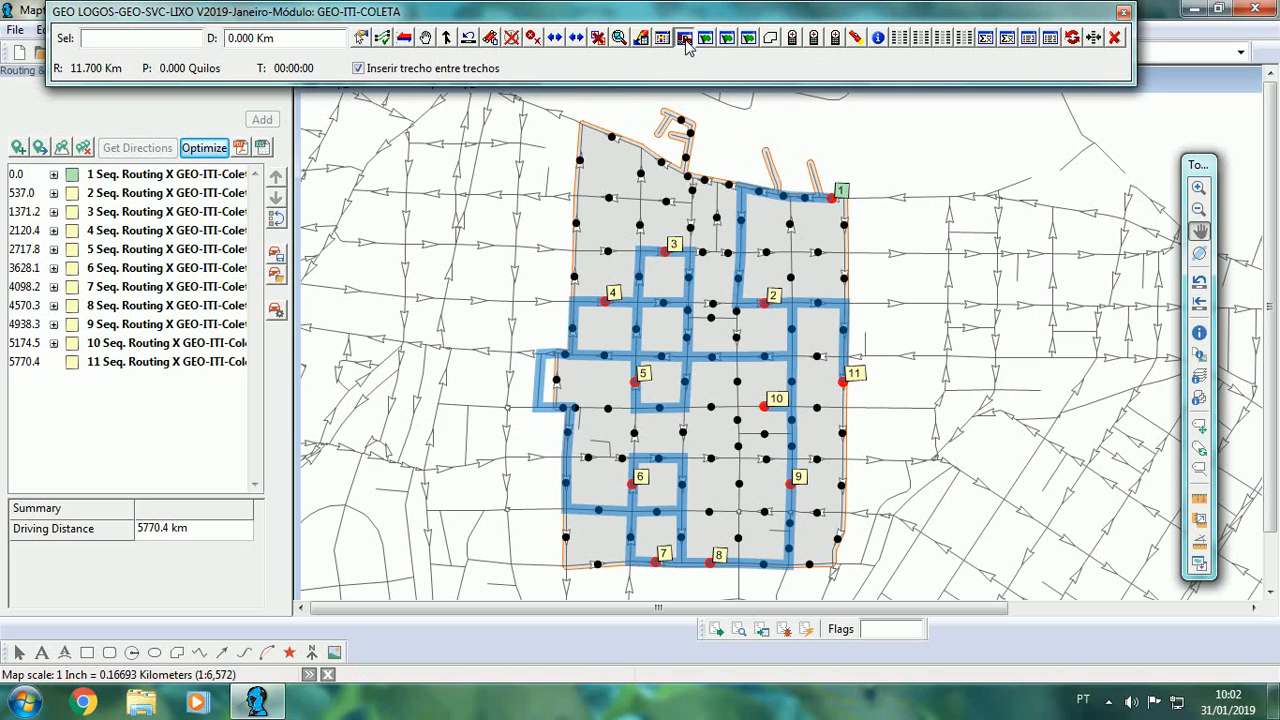
pyautogui.click(685, 40)
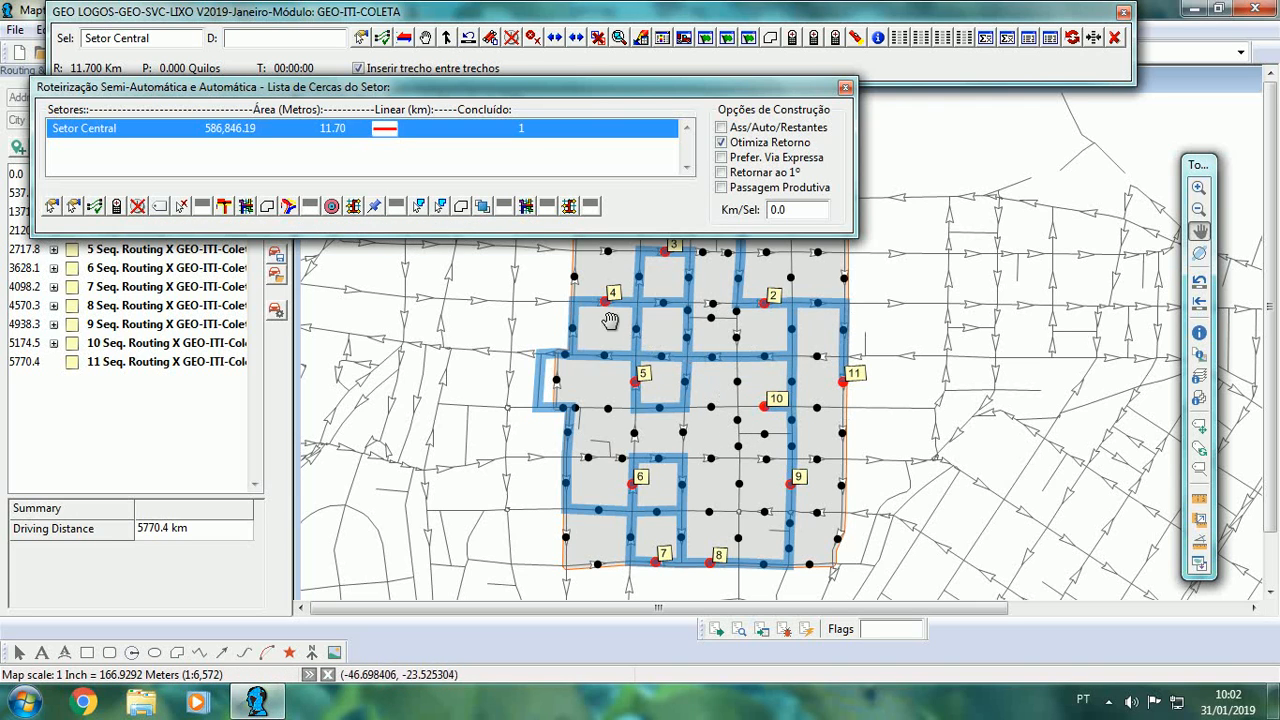
pyautogui.click(354, 207)
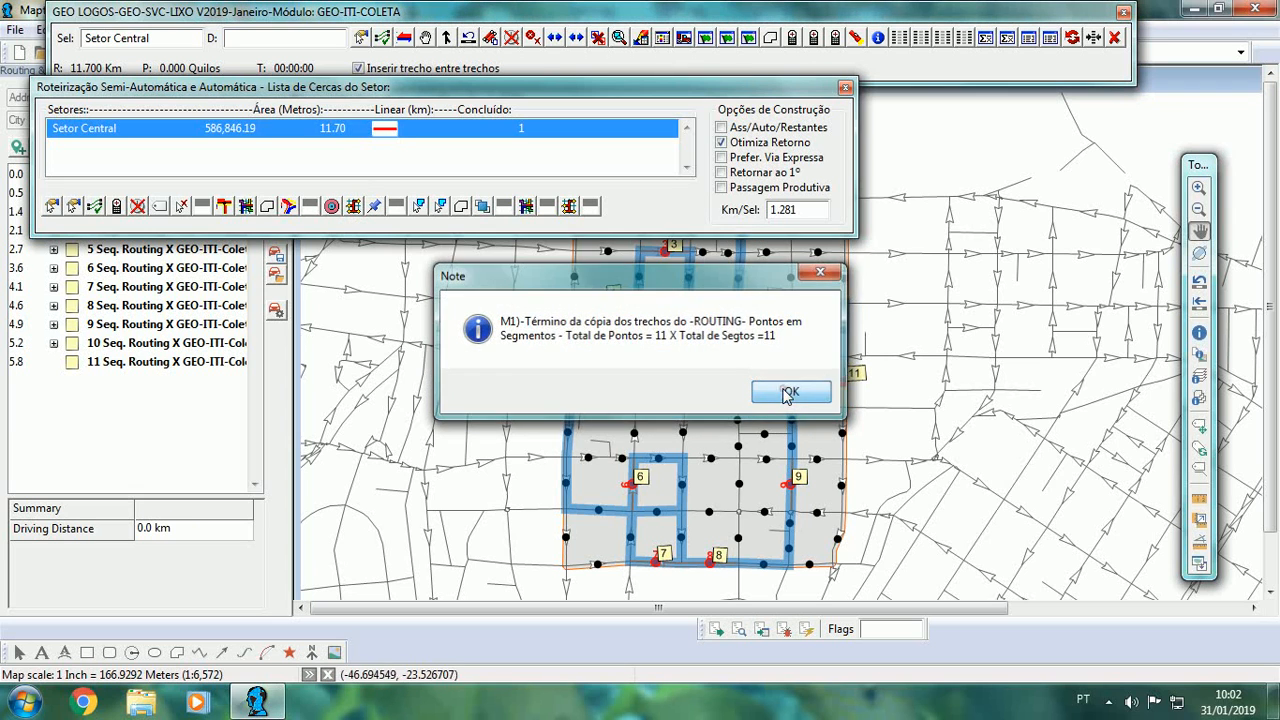
pyautogui.click(788, 392)
# - Build the Setor Central itinerary from the copied segments with Otimiza Retorno enabled
pyautogui.click(459, 206)
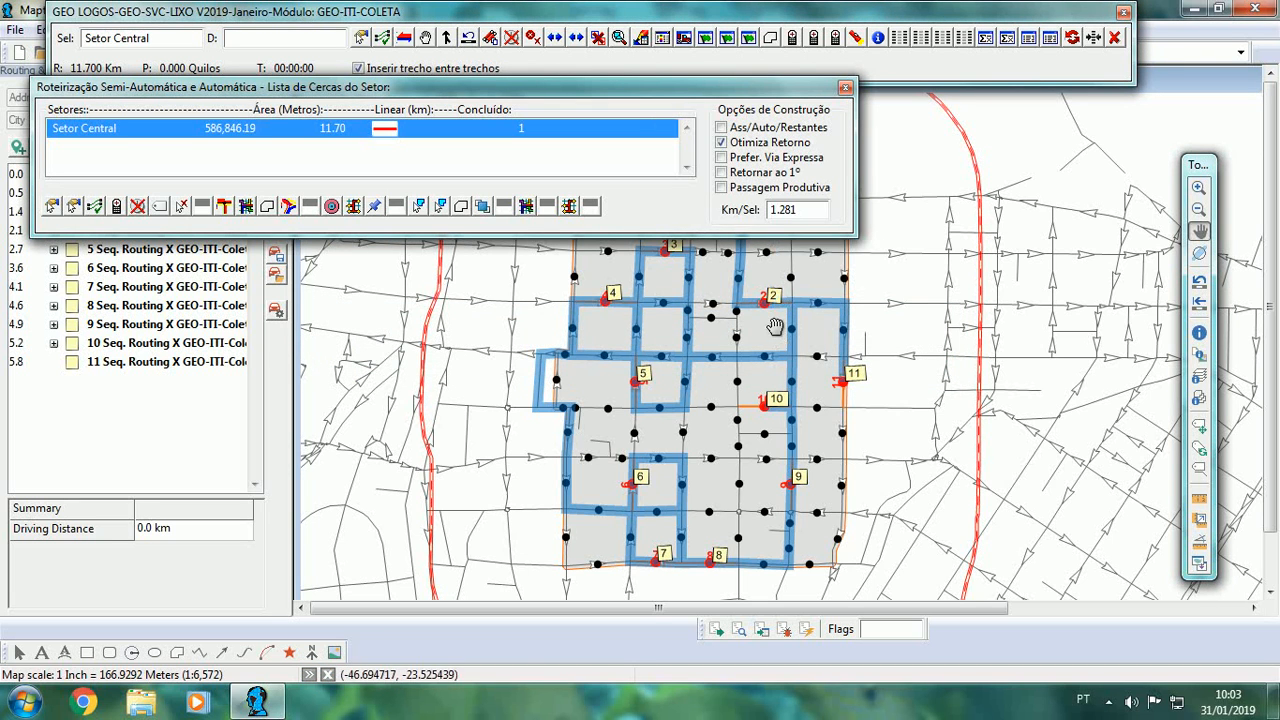
pyautogui.moveTo(774, 326); pyautogui.dragTo(754, 344)
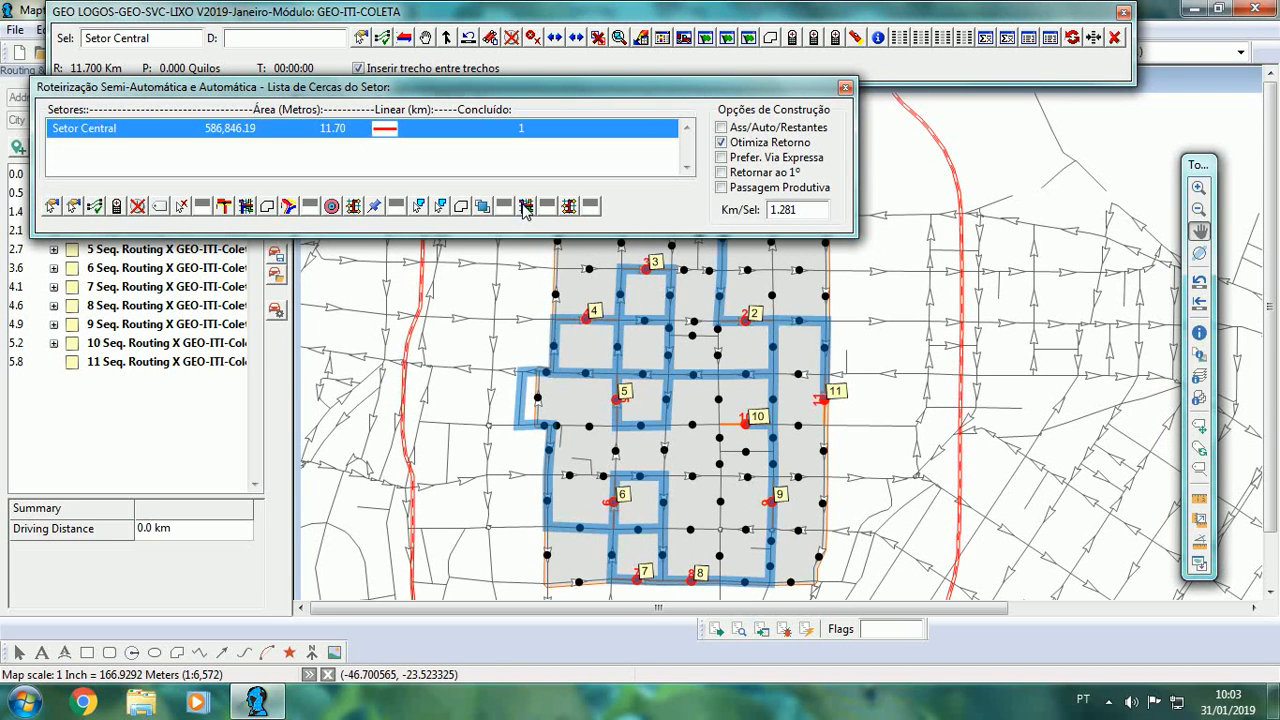
pyautogui.click(525, 205)
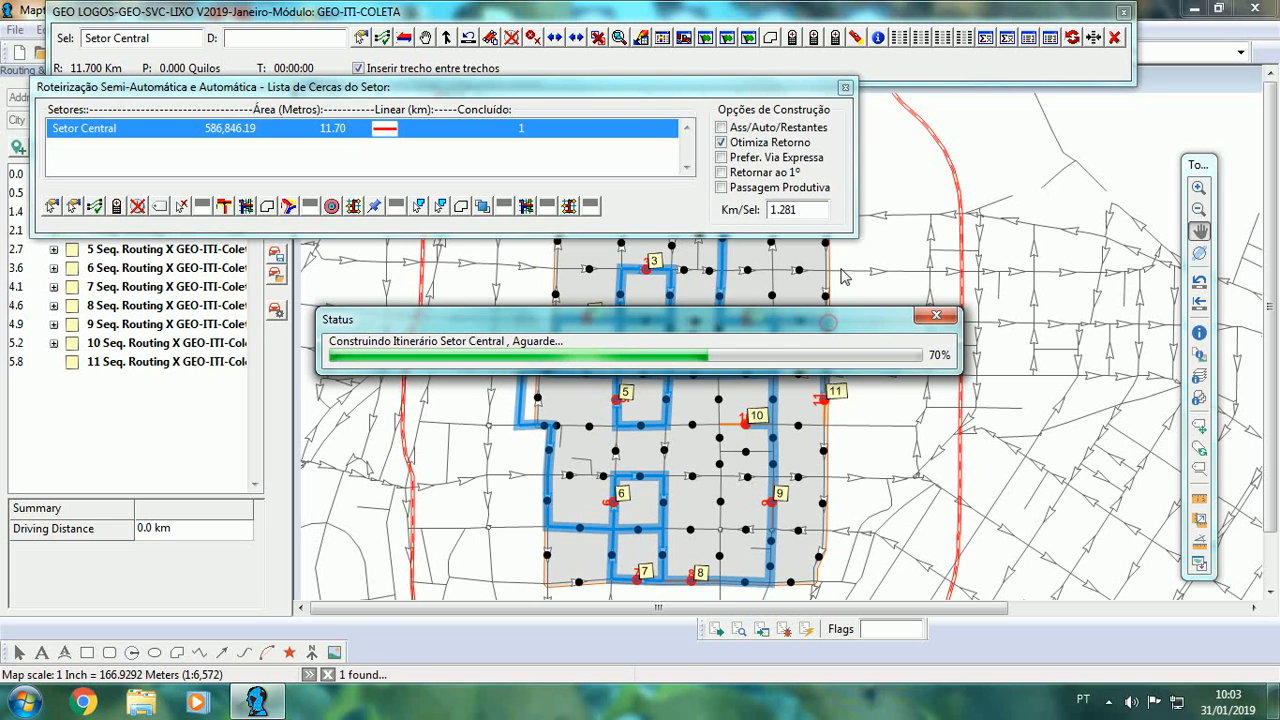
pyautogui.moveTo(829, 324); pyautogui.dragTo(860, 101)
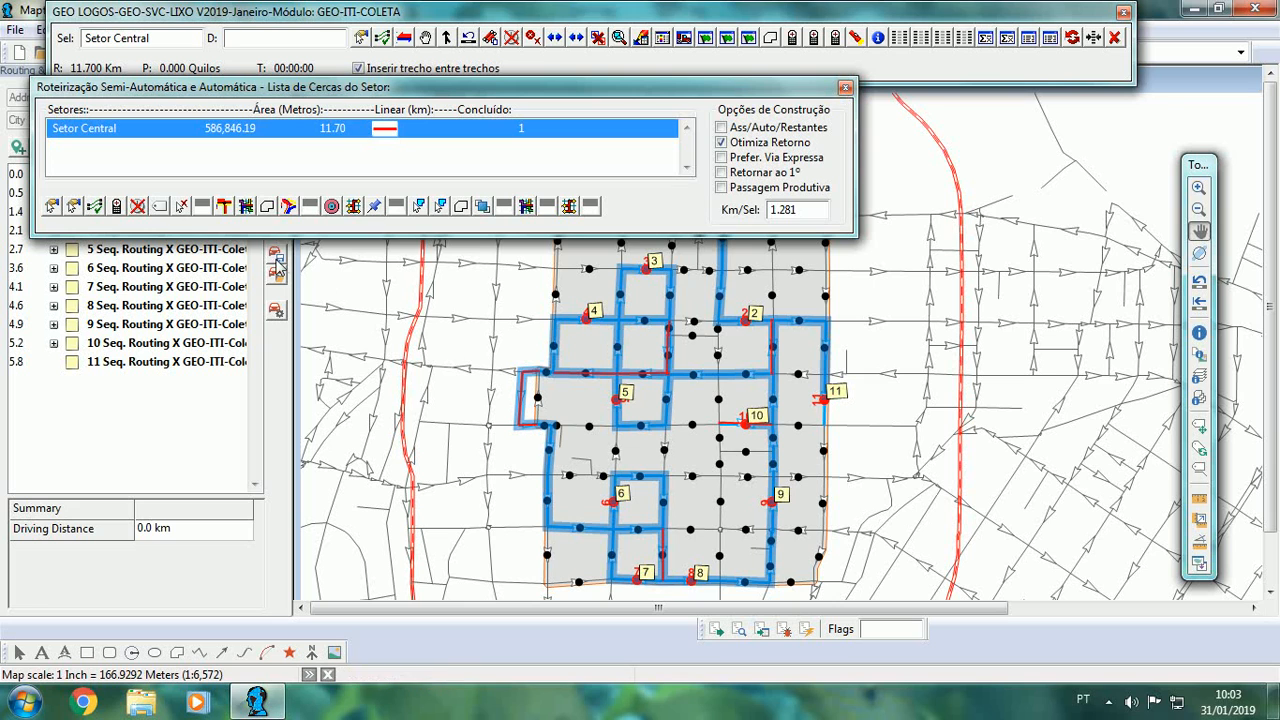
# - Delete the entire semi-automatic selection for Setor Central and close the GEO-ITI-COLETA module
pyautogui.click(182, 206)
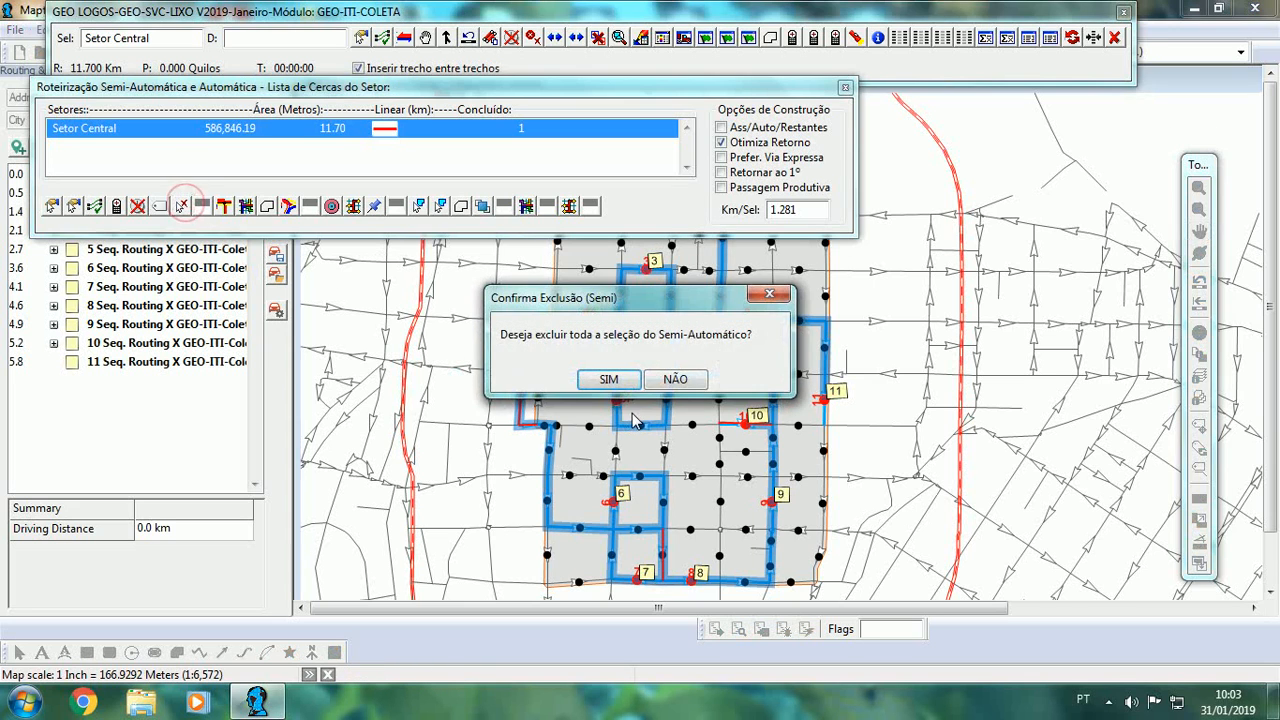
pyautogui.click(612, 382)
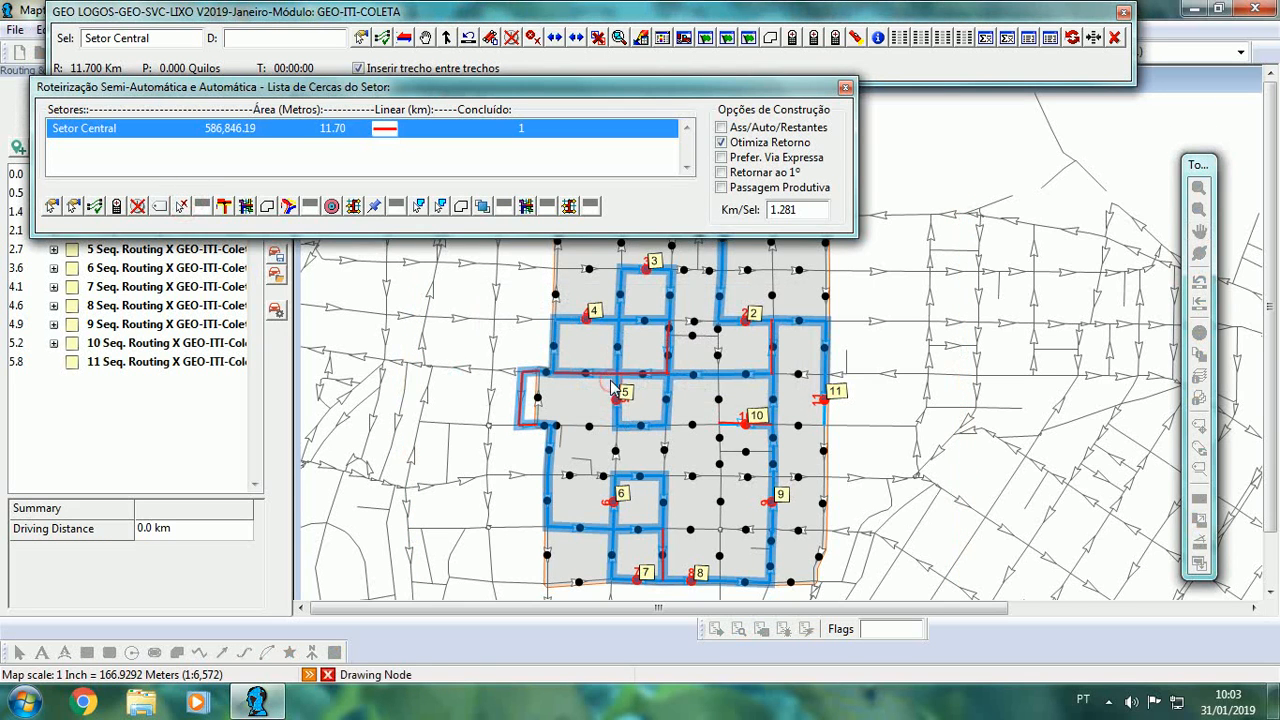
pyautogui.click(845, 88)
pyautogui.click(1112, 38)
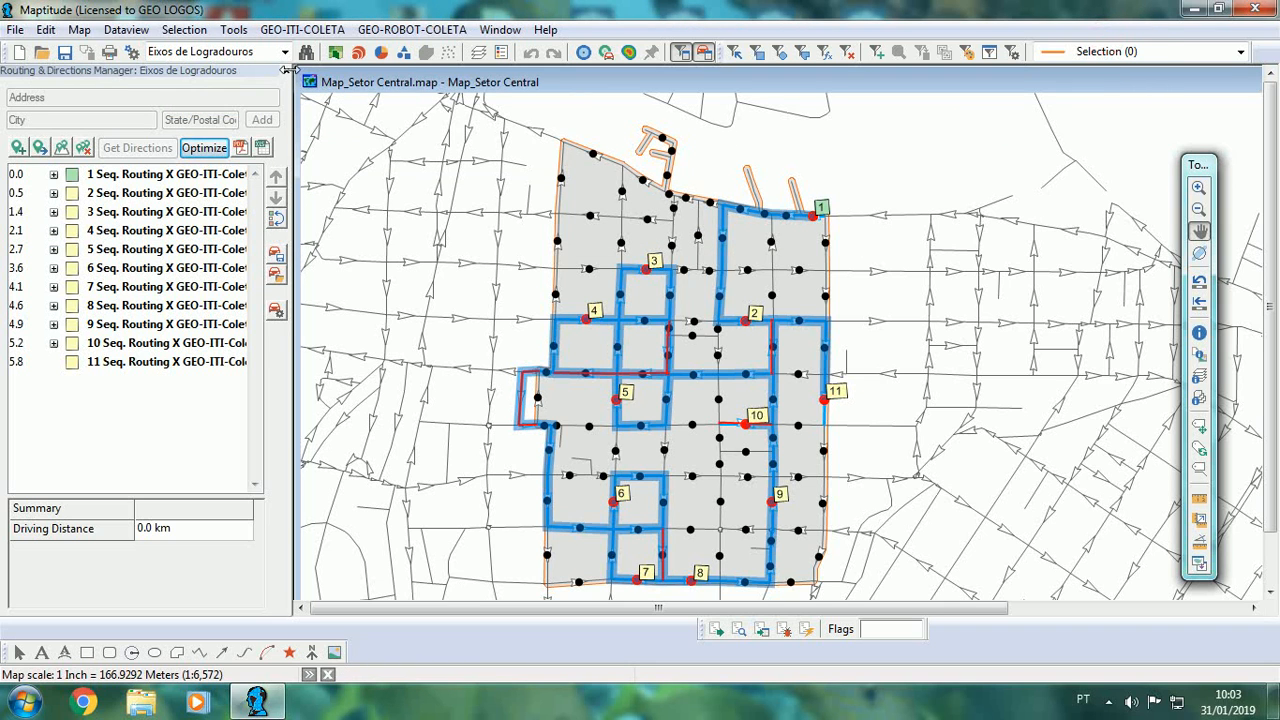
# - Close the Routing & Directions Manager and drop its route from the map
pyautogui.click(286, 73)
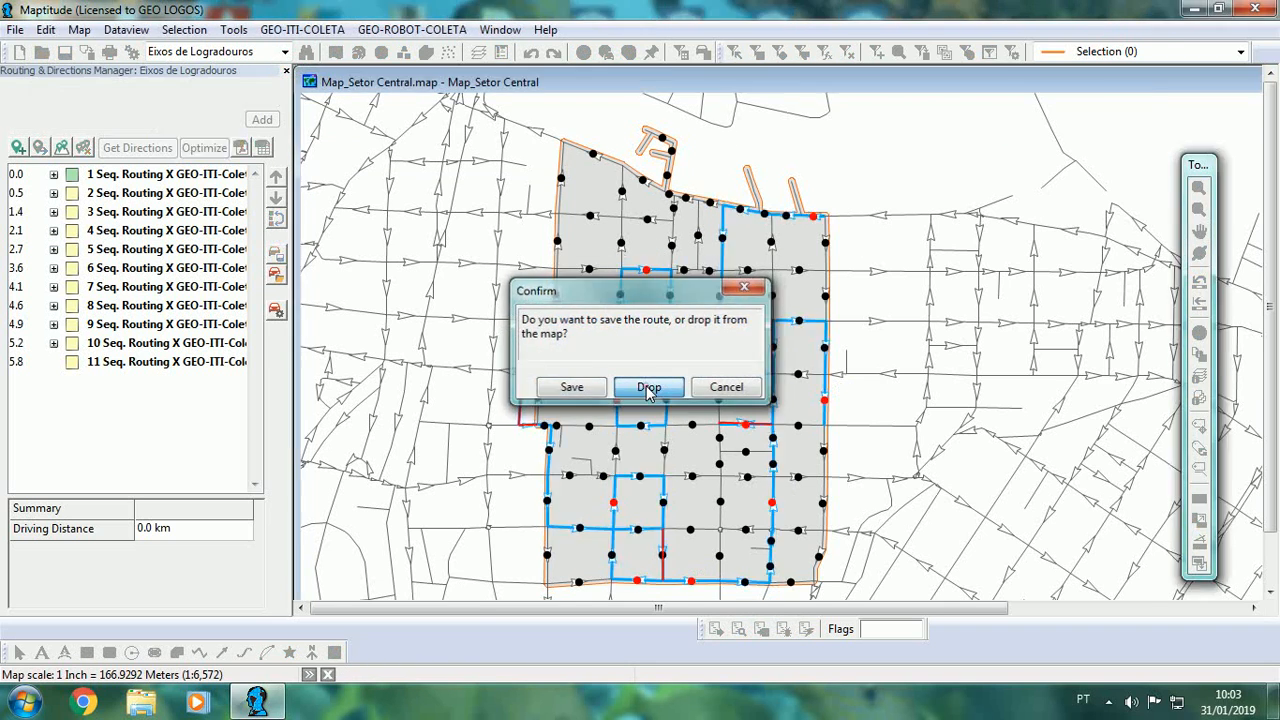
pyautogui.click(648, 387)
pyautogui.moveTo(614, 294)
pyautogui.mouseDown()
pyautogui.moveTo(820, 291)
pyautogui.moveTo(802, 275)
pyautogui.mouseUp()
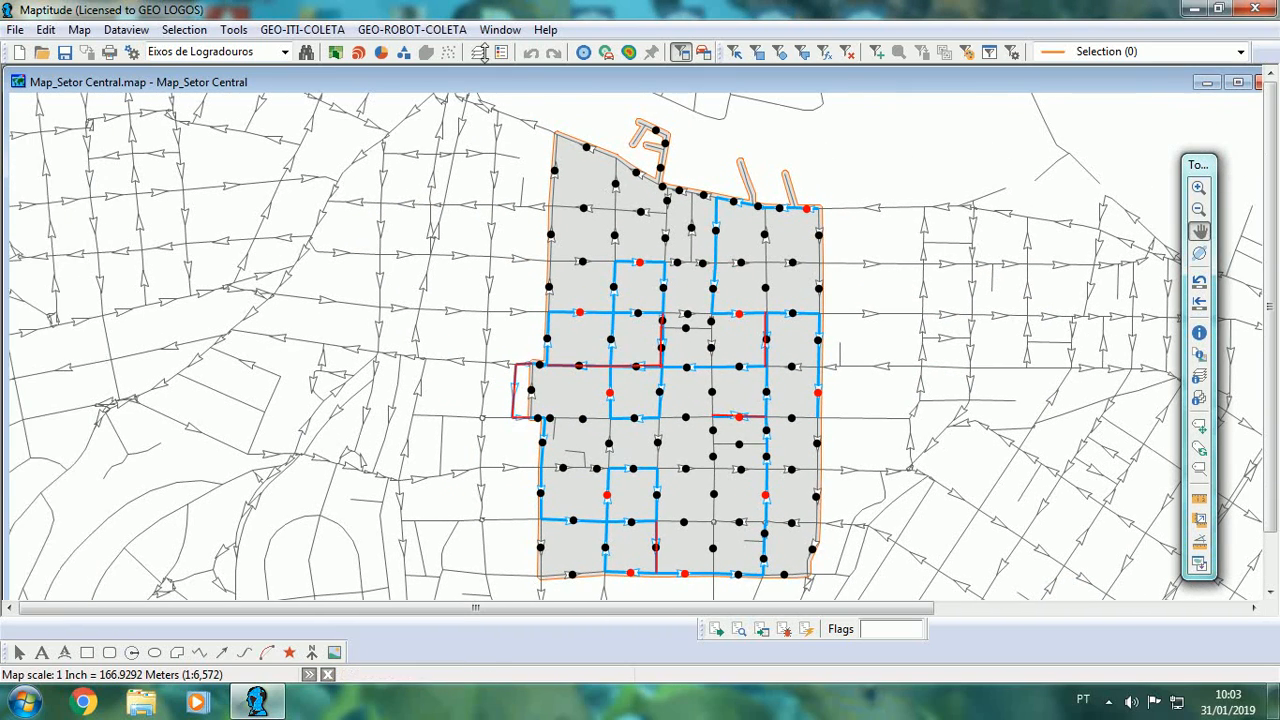
# - Hide the PT_MAPT layer to inspect the built itinerary on the map
pyautogui.click(479, 52)
pyautogui.click(632, 313)
pyautogui.click(790, 293)
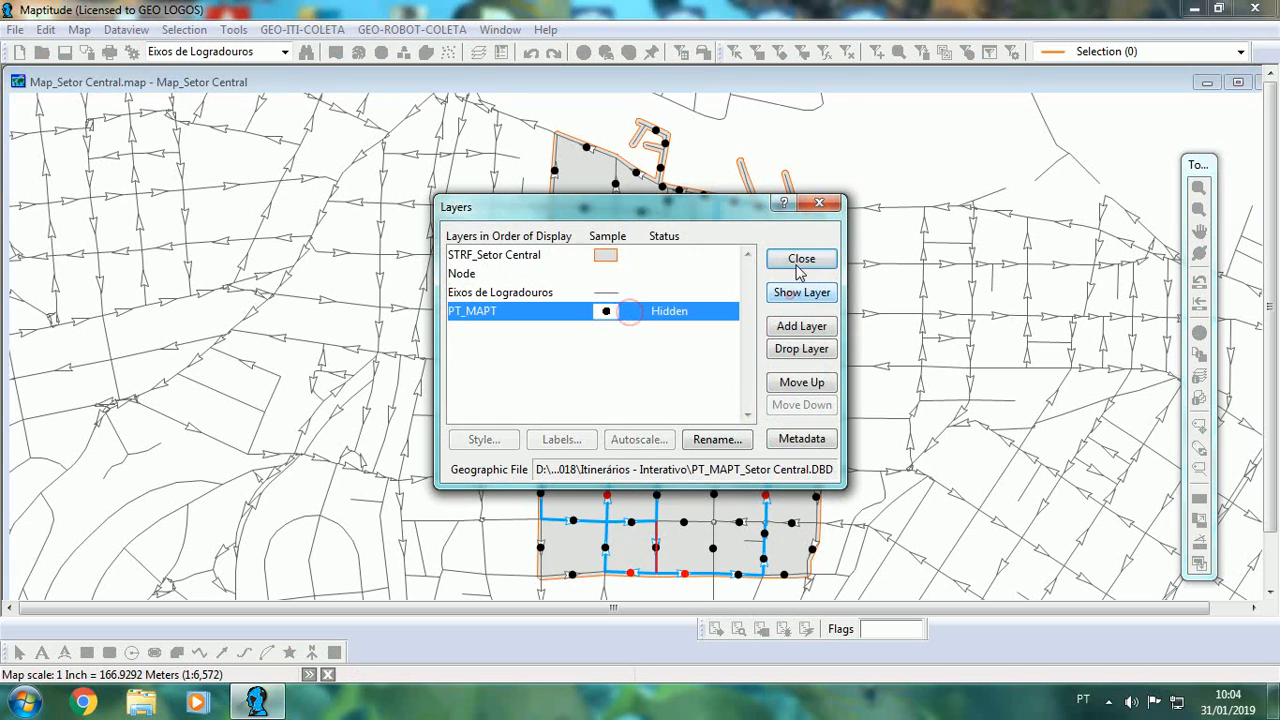
pyautogui.press('Escape')
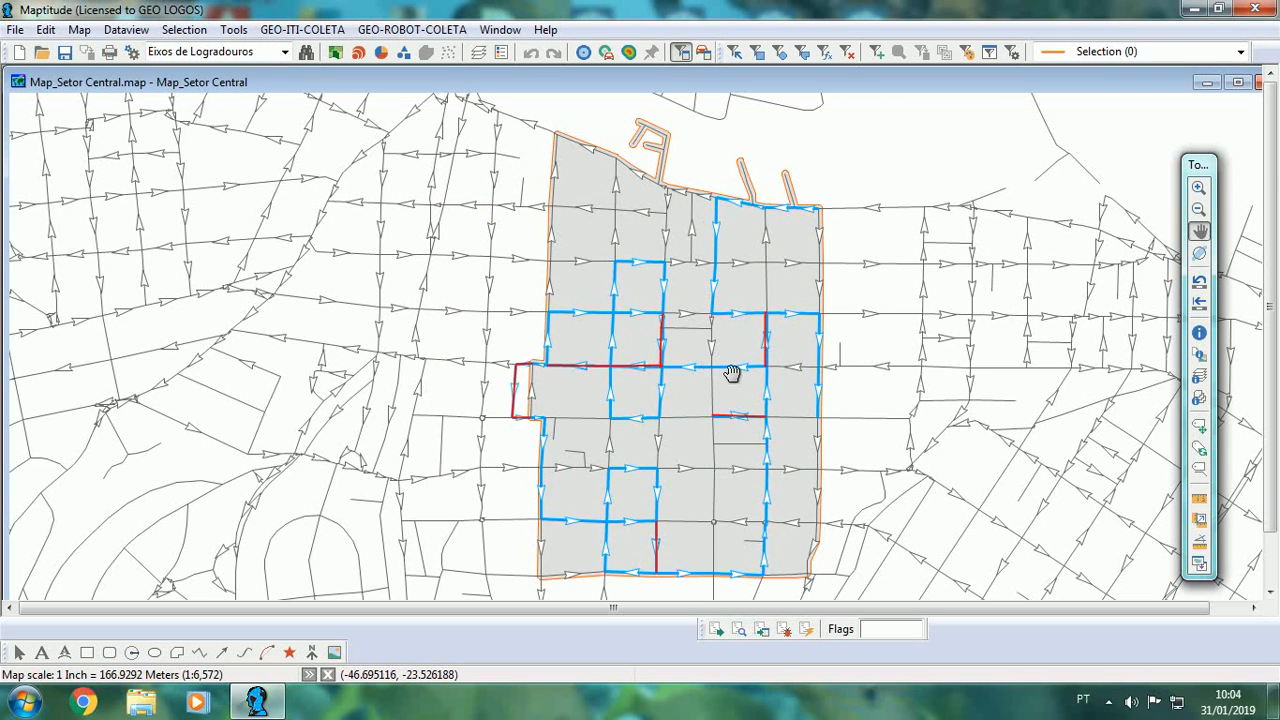
pyautogui.moveTo(732, 372)
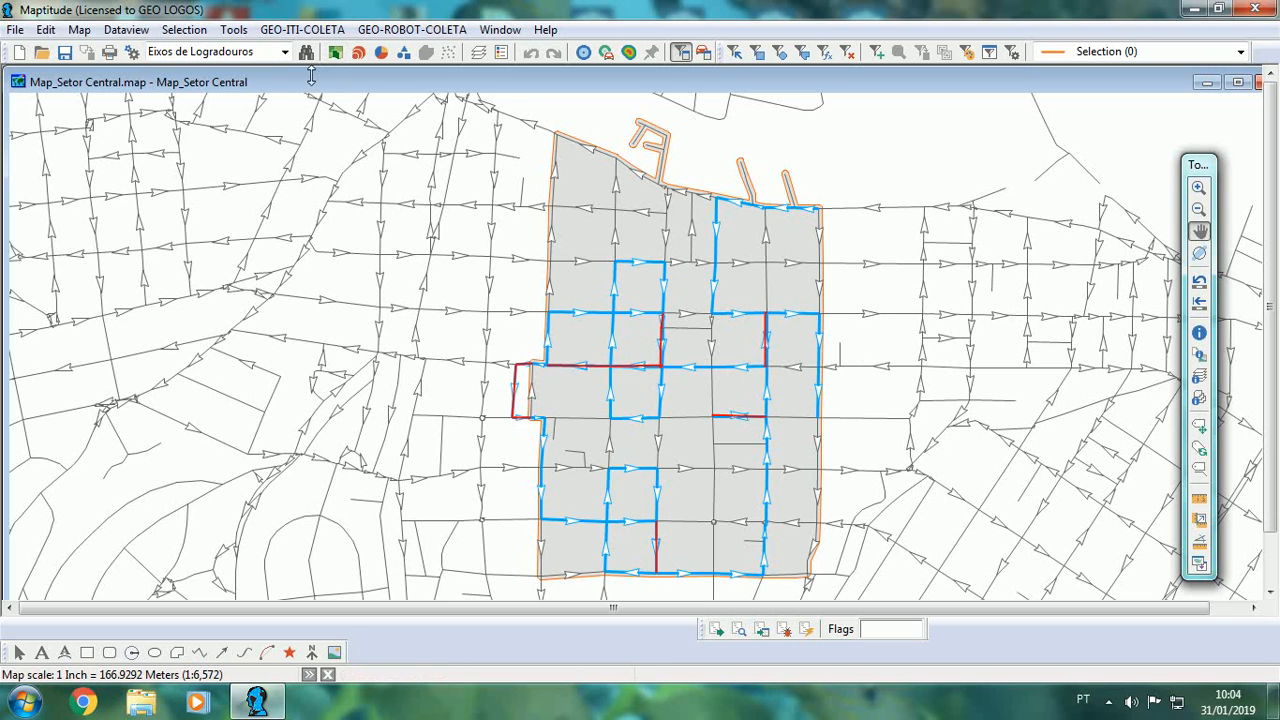
# - Show the PT_MAPT point layer on the map again
pyautogui.click(480, 53)
pyautogui.click(674, 313)
pyautogui.click(778, 292)
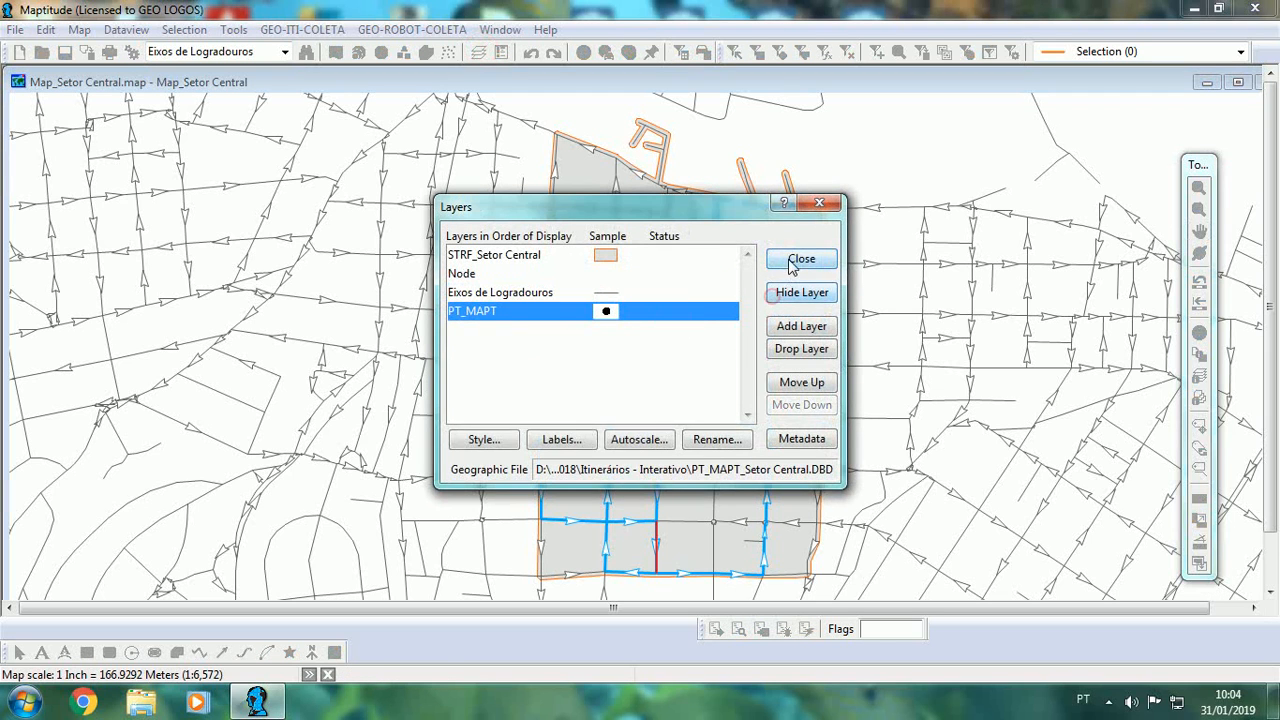
pyautogui.click(801, 259)
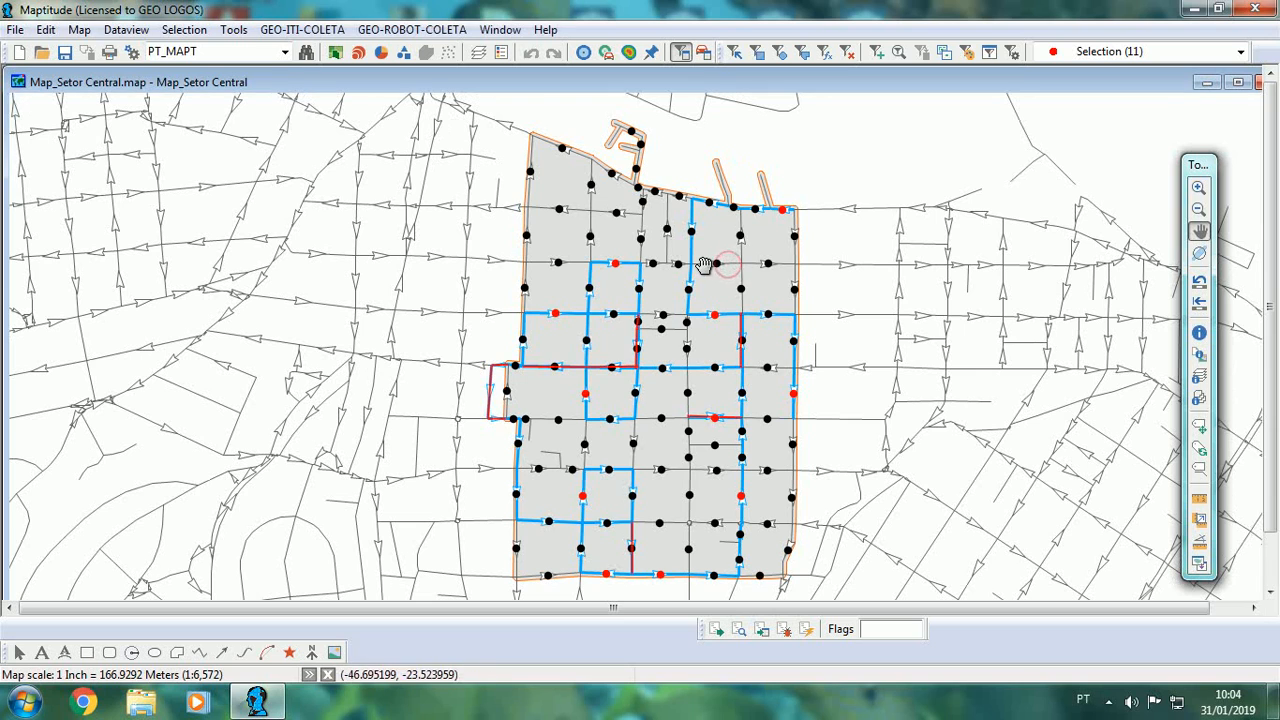
# - Delete the Setor Central collection itinerary along with all unused parallel segments, and close the GEO-ITI-COLETA module
pyautogui.click(313, 38)
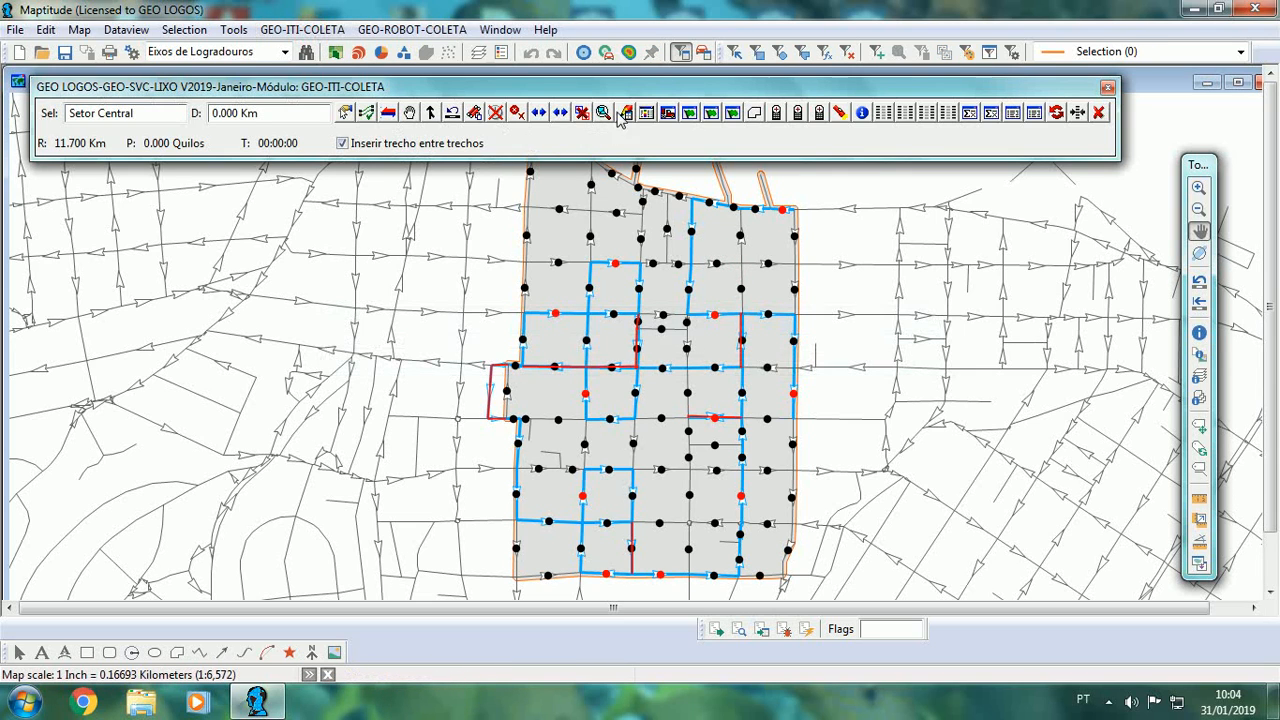
pyautogui.moveTo(617, 92); pyautogui.dragTo(619, 34)
pyautogui.click(647, 55)
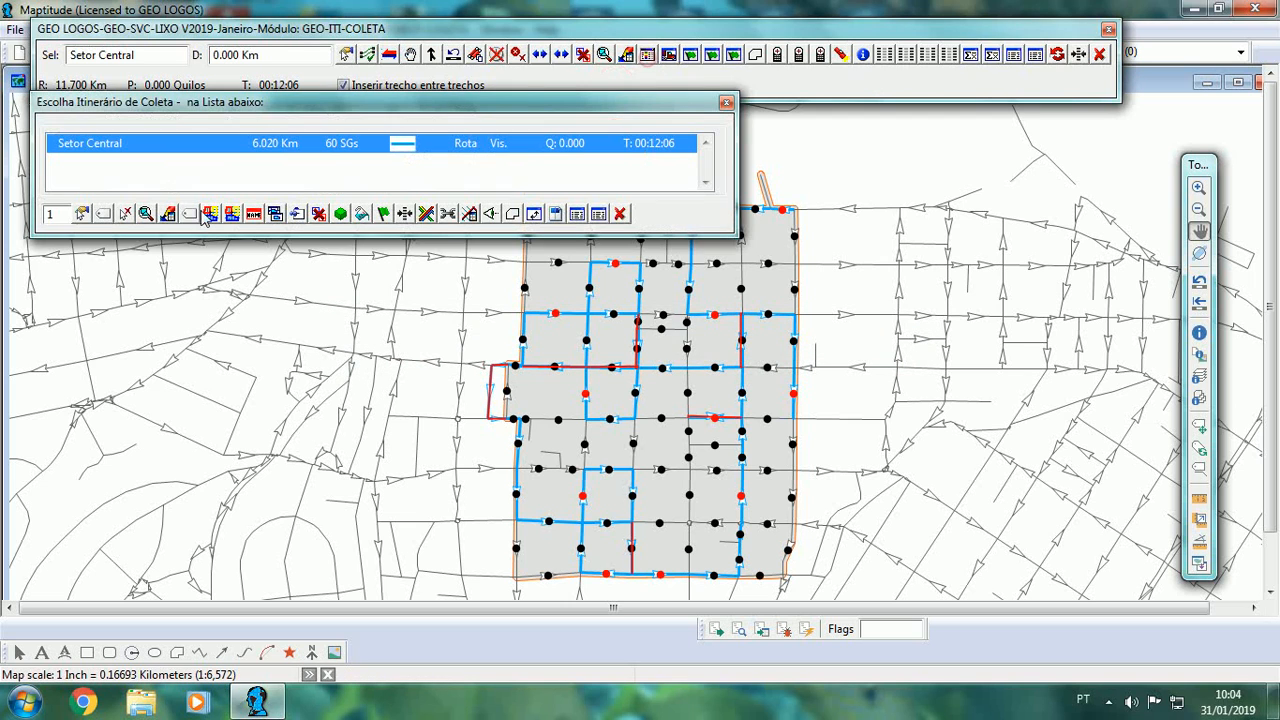
pyautogui.click(126, 214)
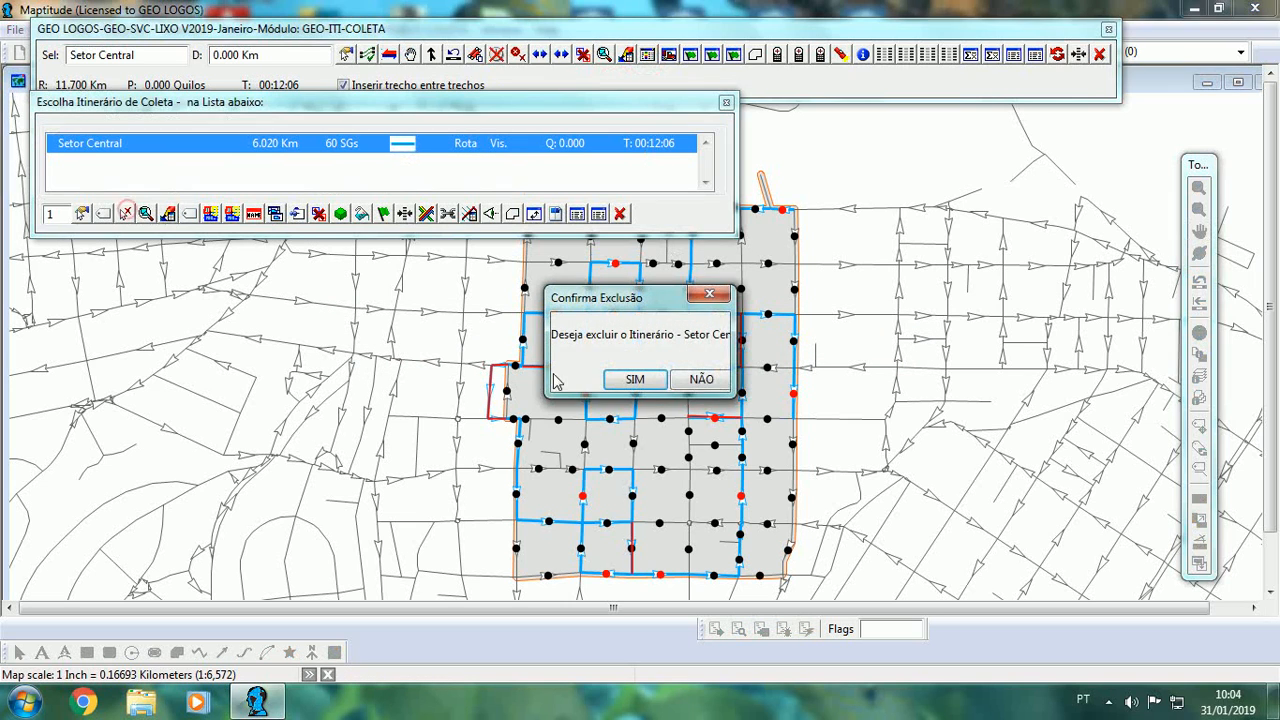
pyautogui.click(628, 385)
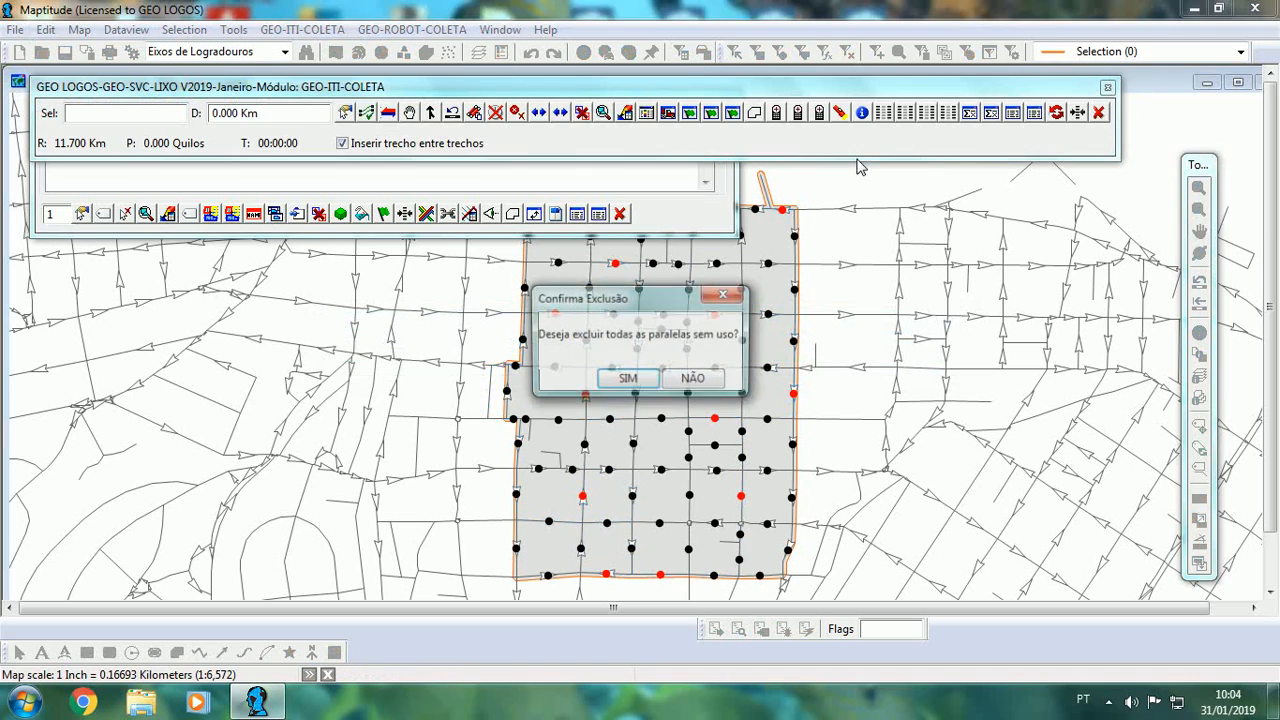
pyautogui.click(627, 385)
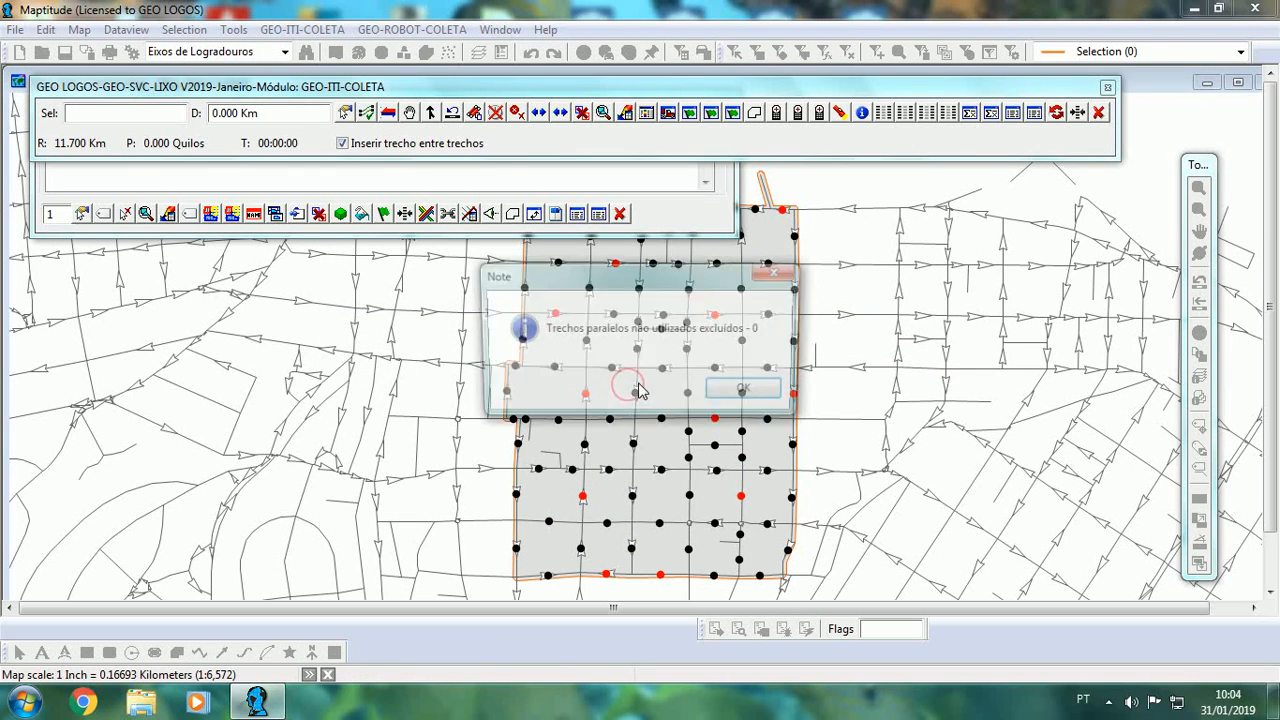
pyautogui.click(747, 393)
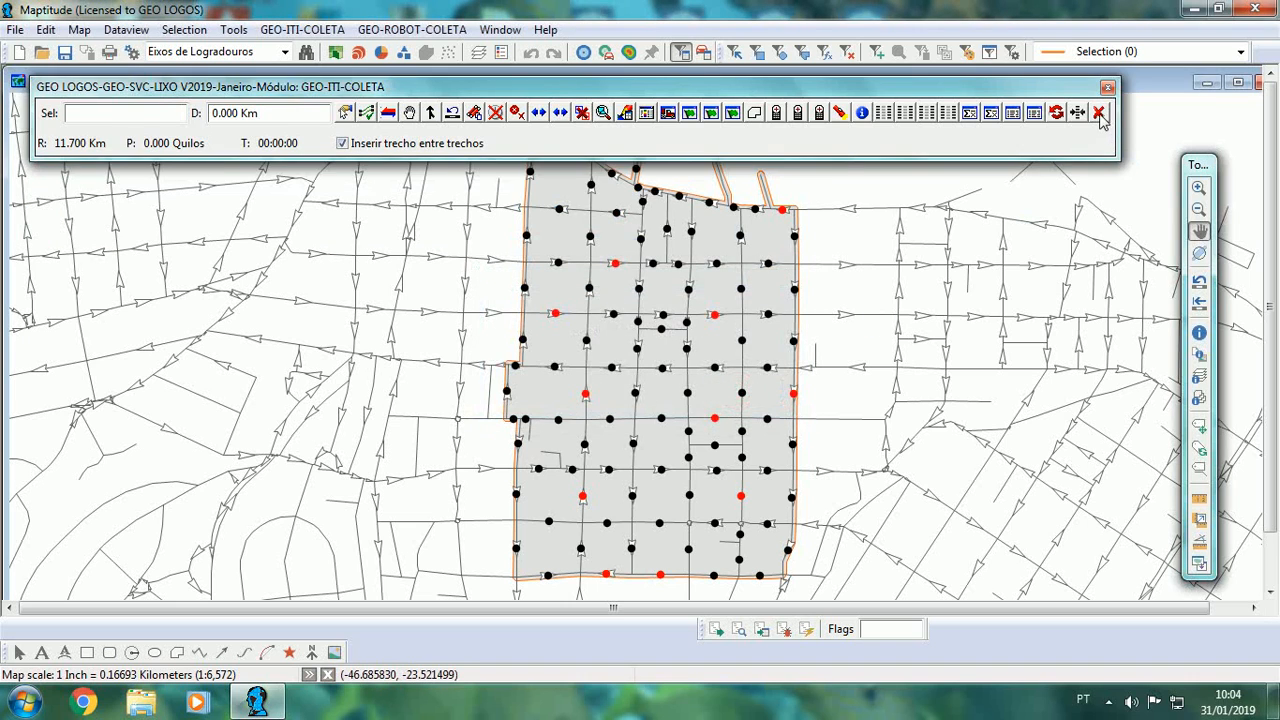
pyautogui.click(1098, 112)
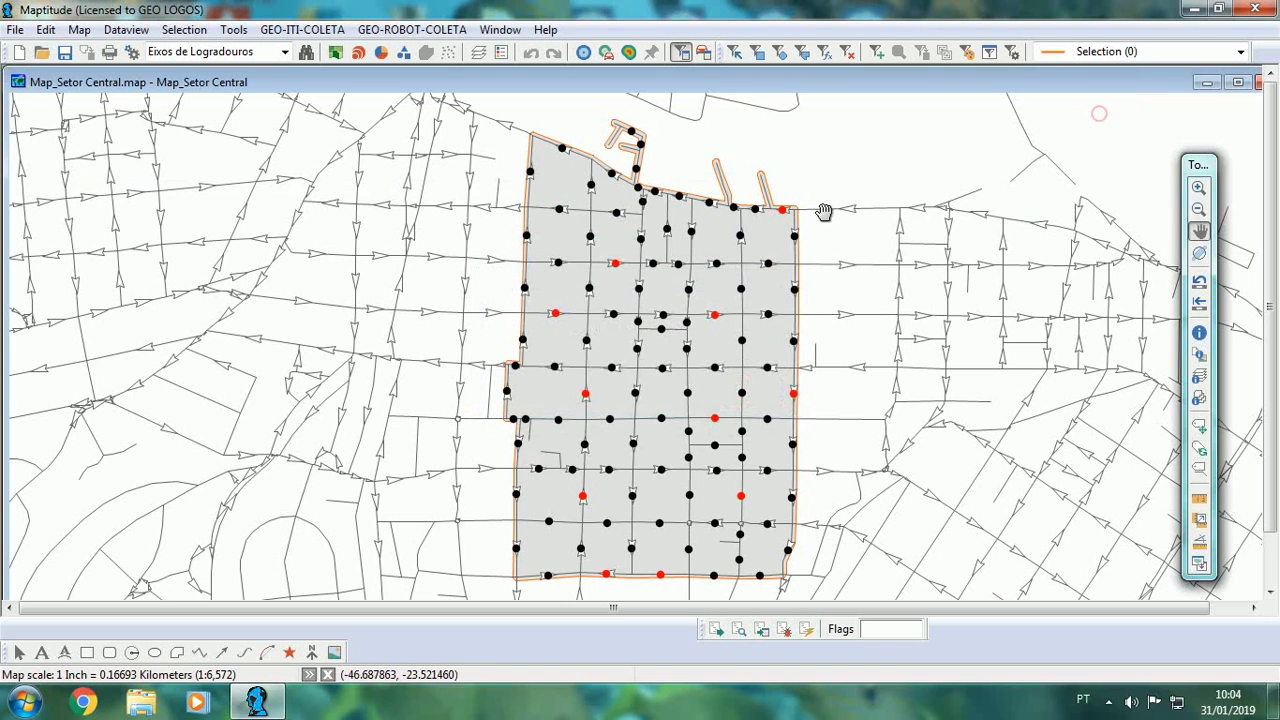
# - Open the Routing & Directions Manager for the Eixos de Logradouros layer
pyautogui.click(234, 30)
pyautogui.moveTo(276, 74)
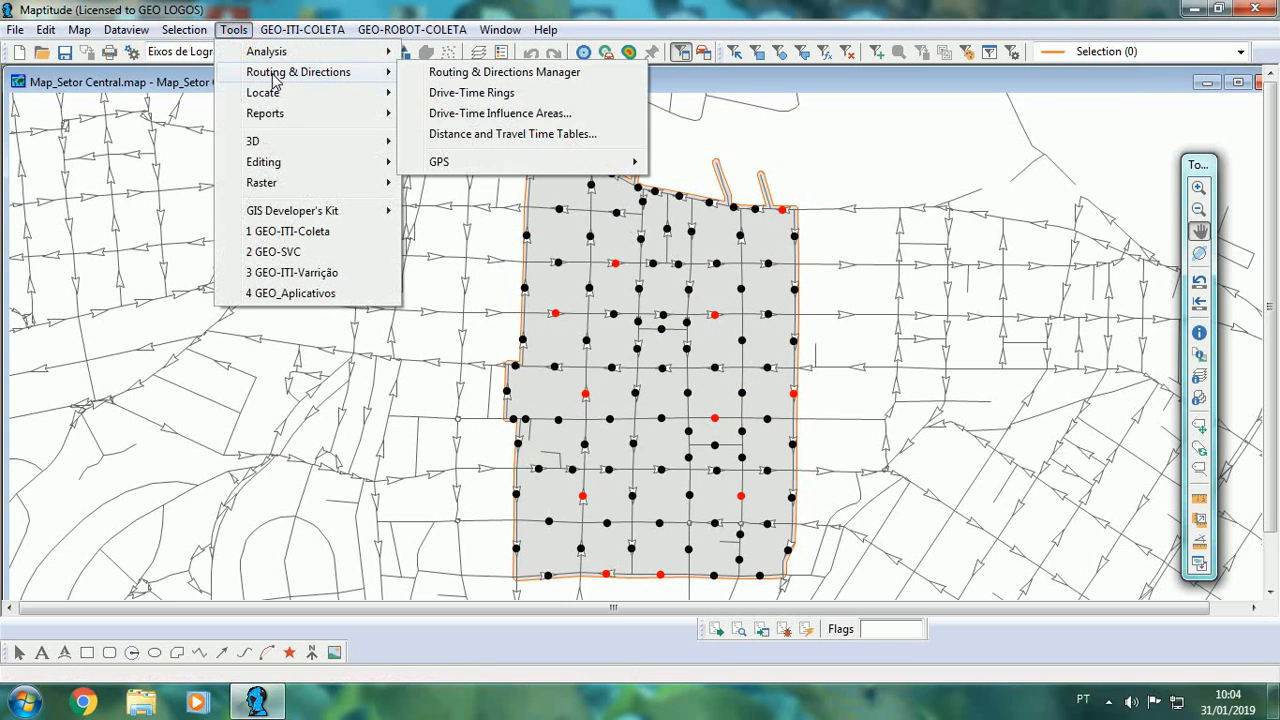
pyautogui.click(490, 72)
pyautogui.moveTo(972, 232); pyautogui.dragTo(763, 246)
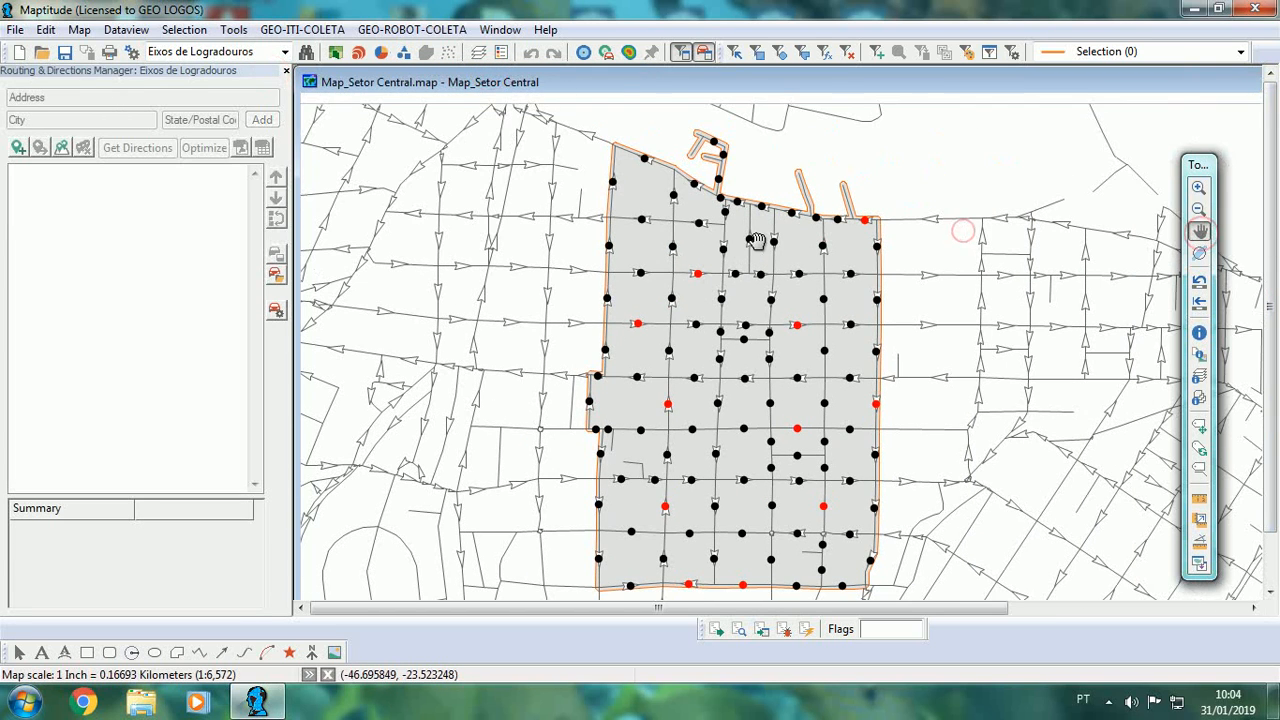
# - Add the 11 selected PT_MAPT points as route stops
pyautogui.click(61, 148)
pyautogui.click(762, 313)
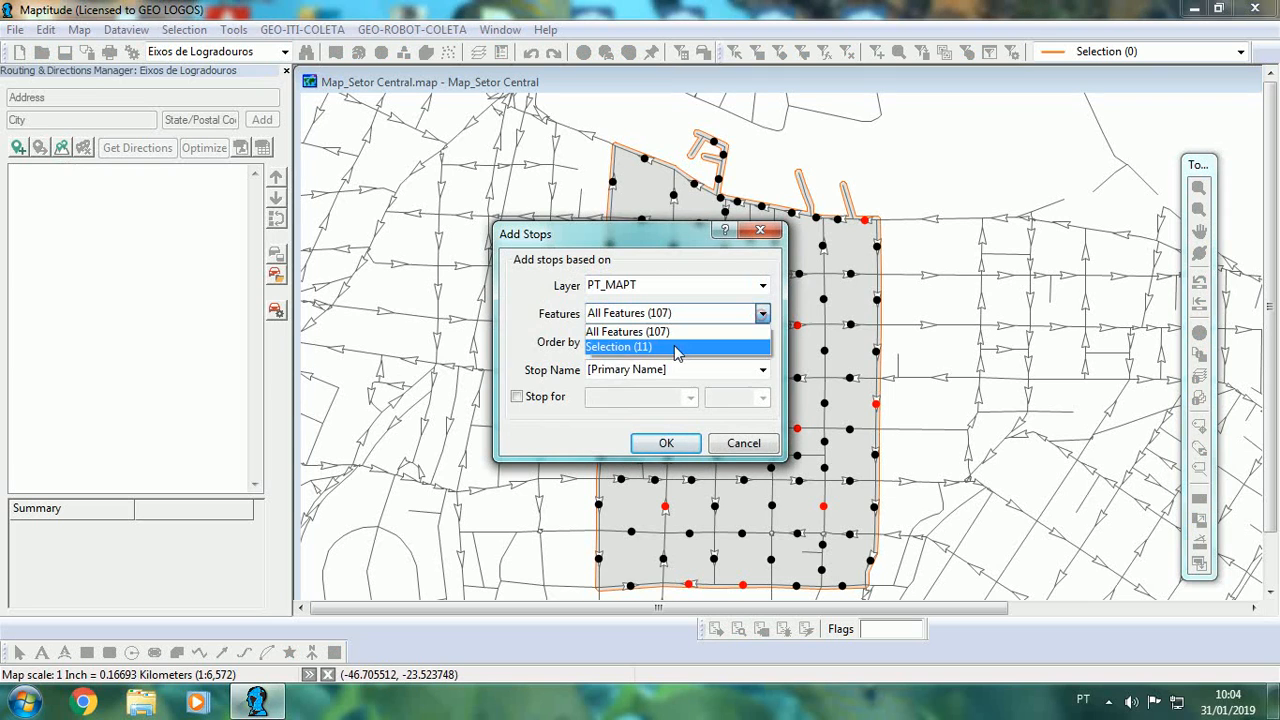
pyautogui.click(666, 345)
pyautogui.click(666, 443)
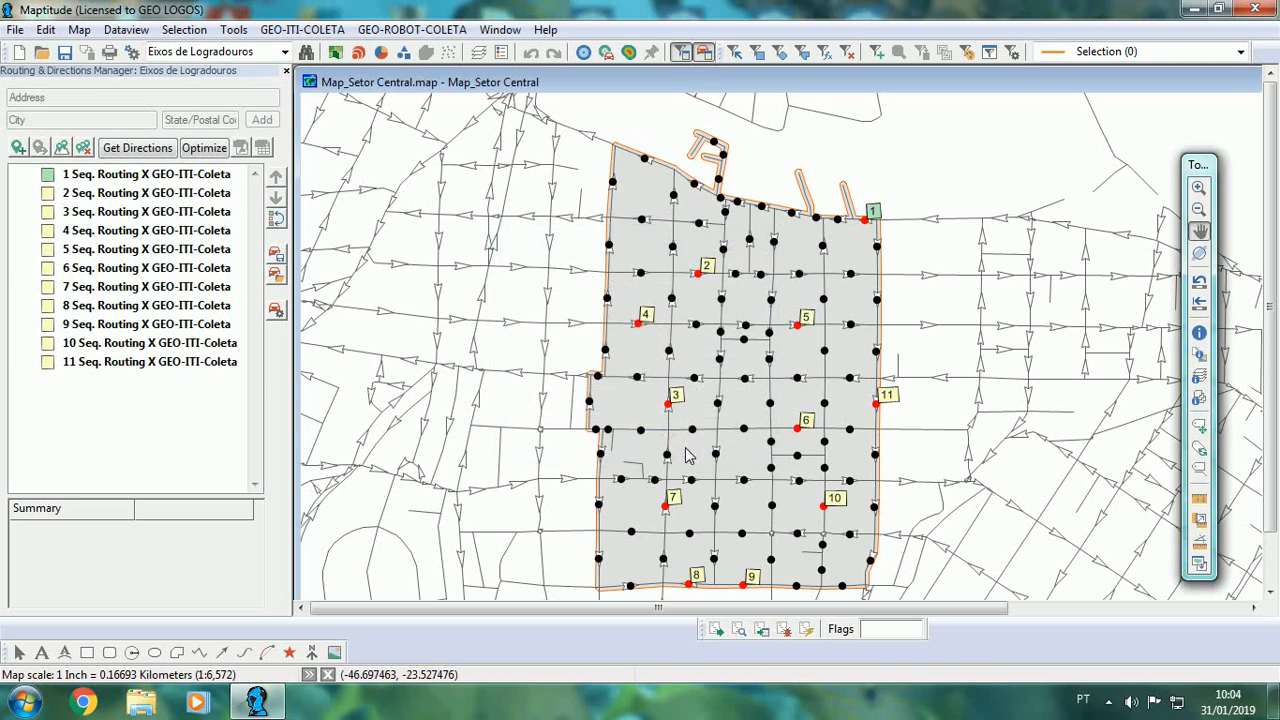
# - Optimize the order of the 11 stops and clear all routes and stops from the map
pyautogui.click(209, 150)
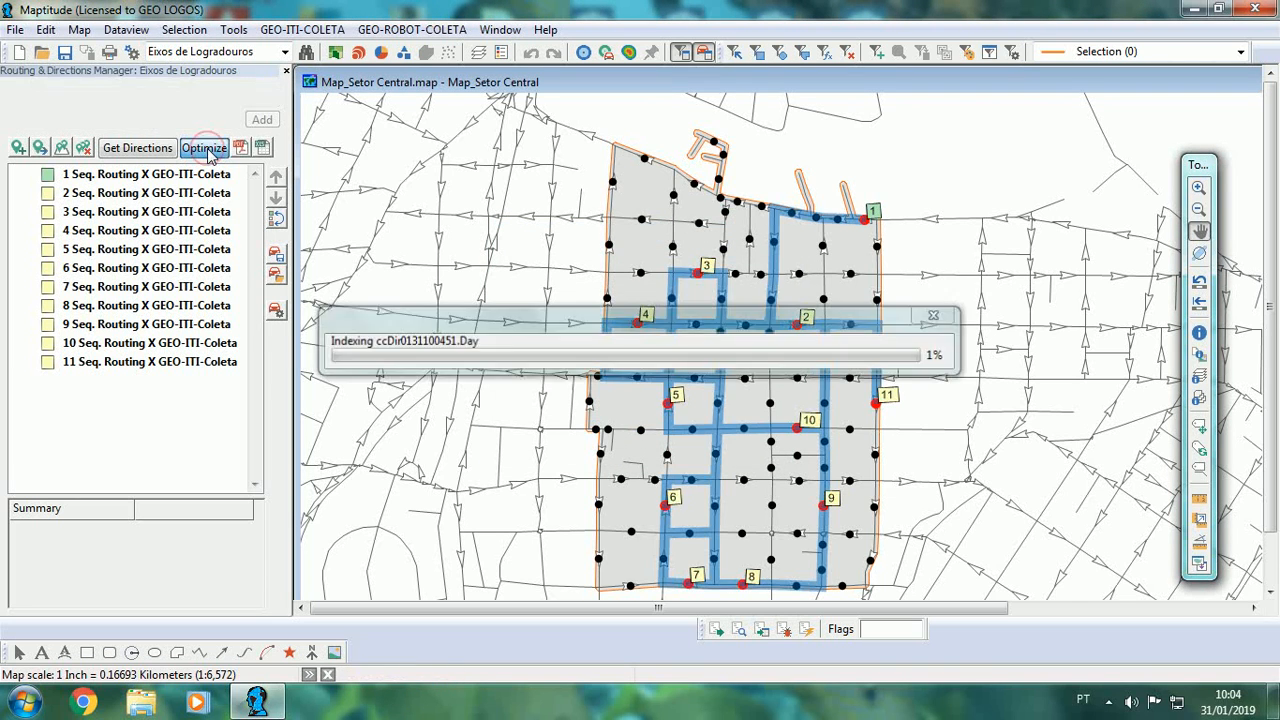
pyautogui.click(209, 150)
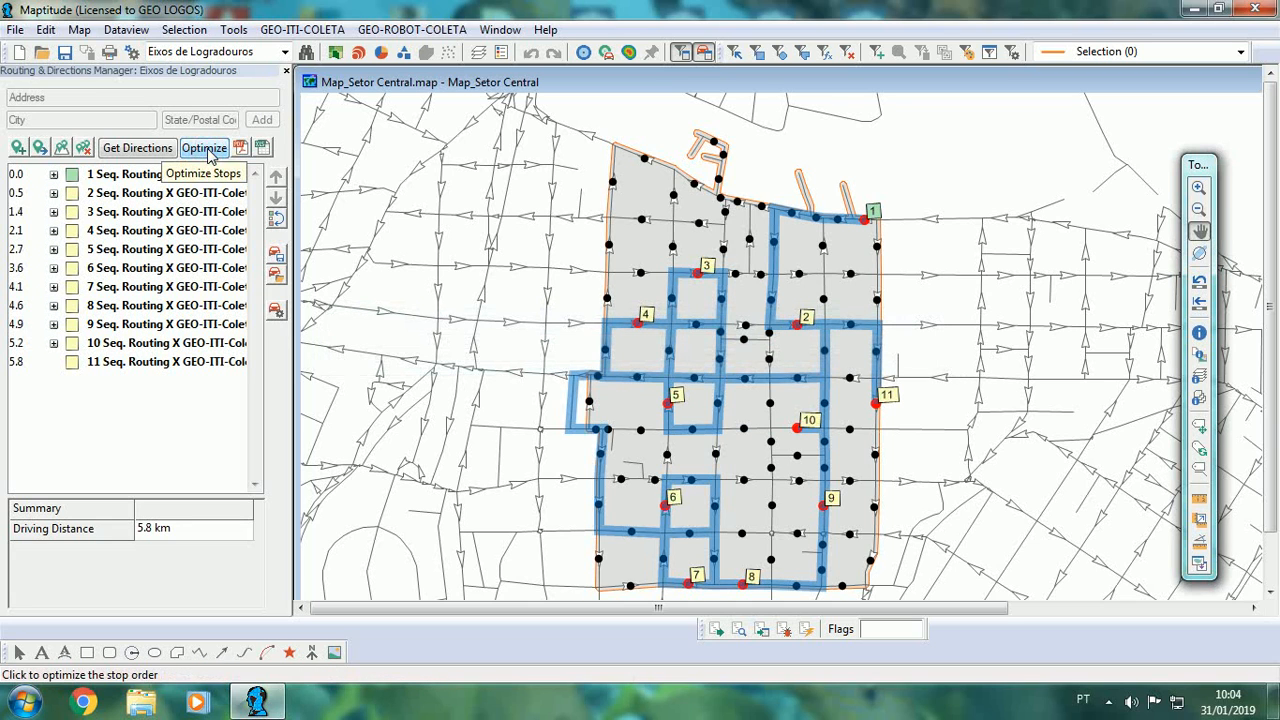
pyautogui.click(209, 150)
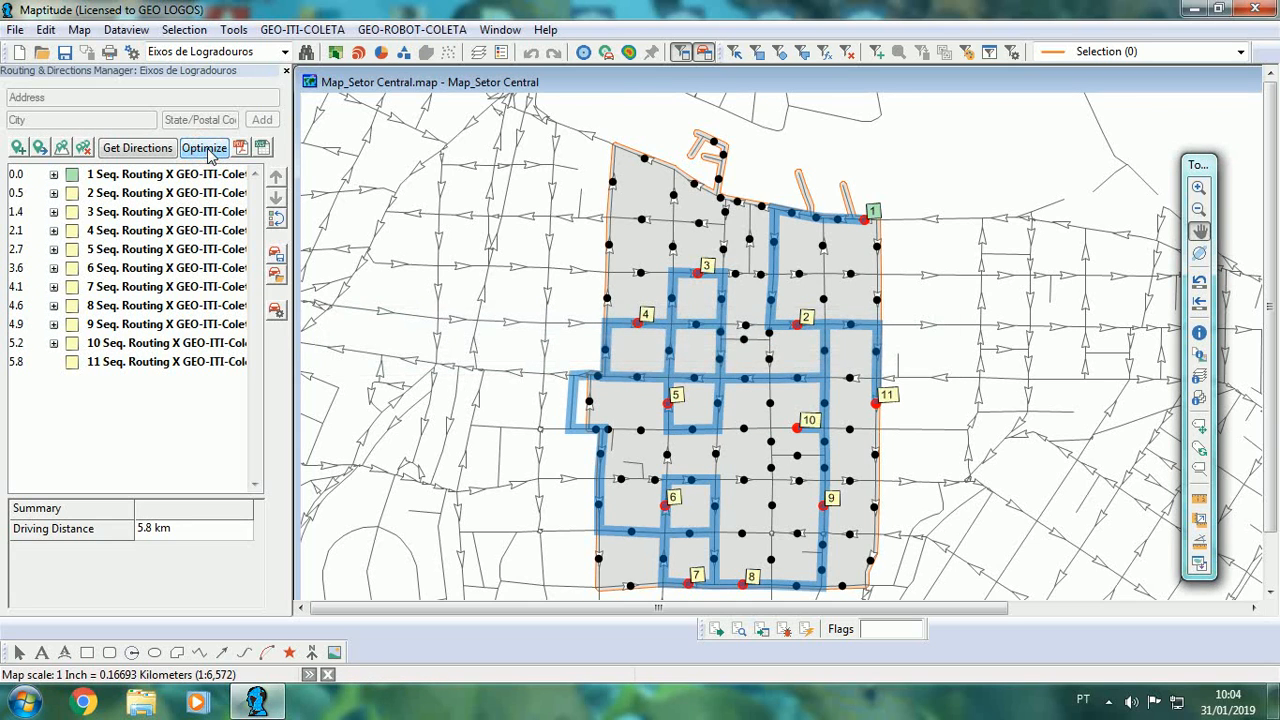
pyautogui.click(83, 147)
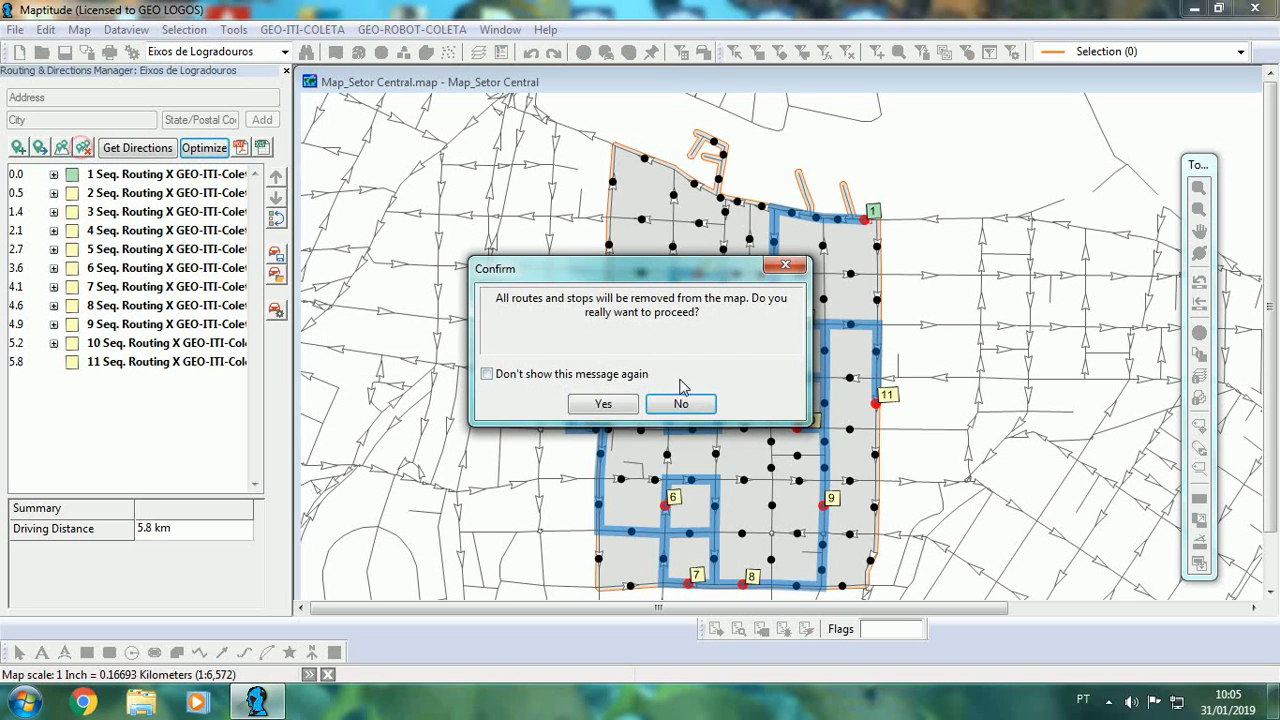
pyautogui.click(608, 403)
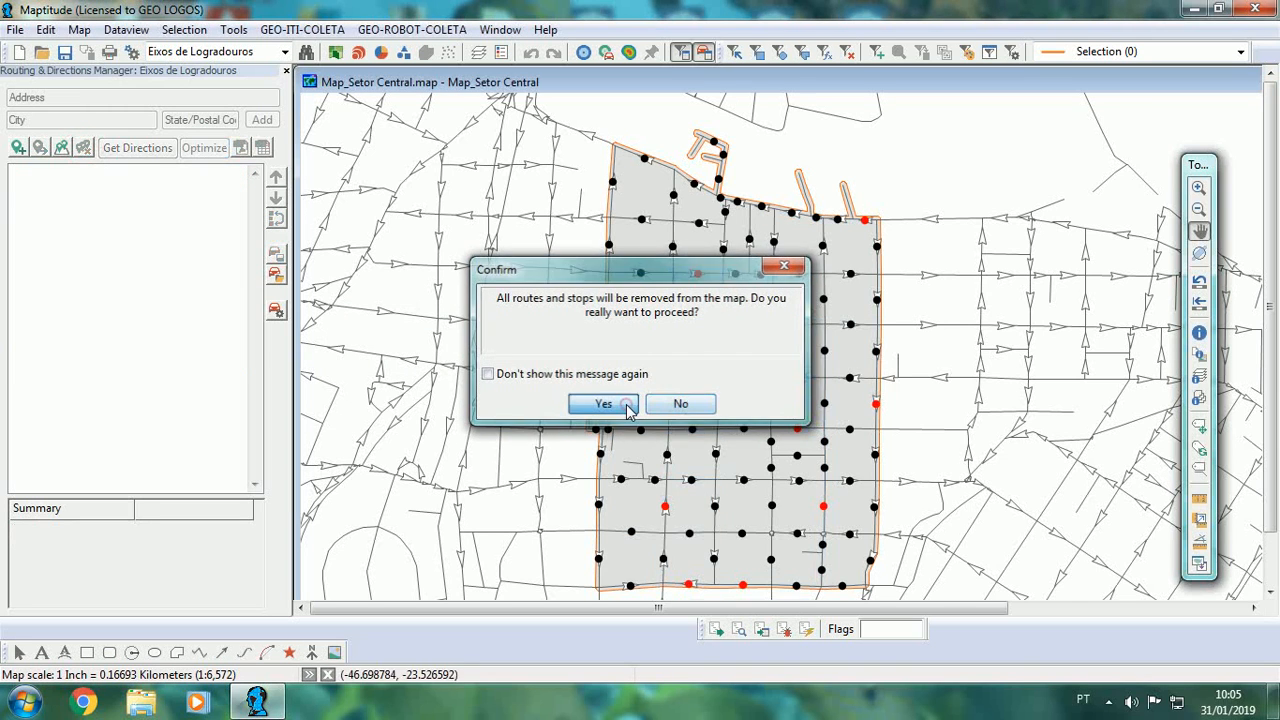
# - Reload the 11 selected PT_MAPT points as route stops and run the stop order optimization twice
pyautogui.click(66, 146)
pyautogui.click(762, 313)
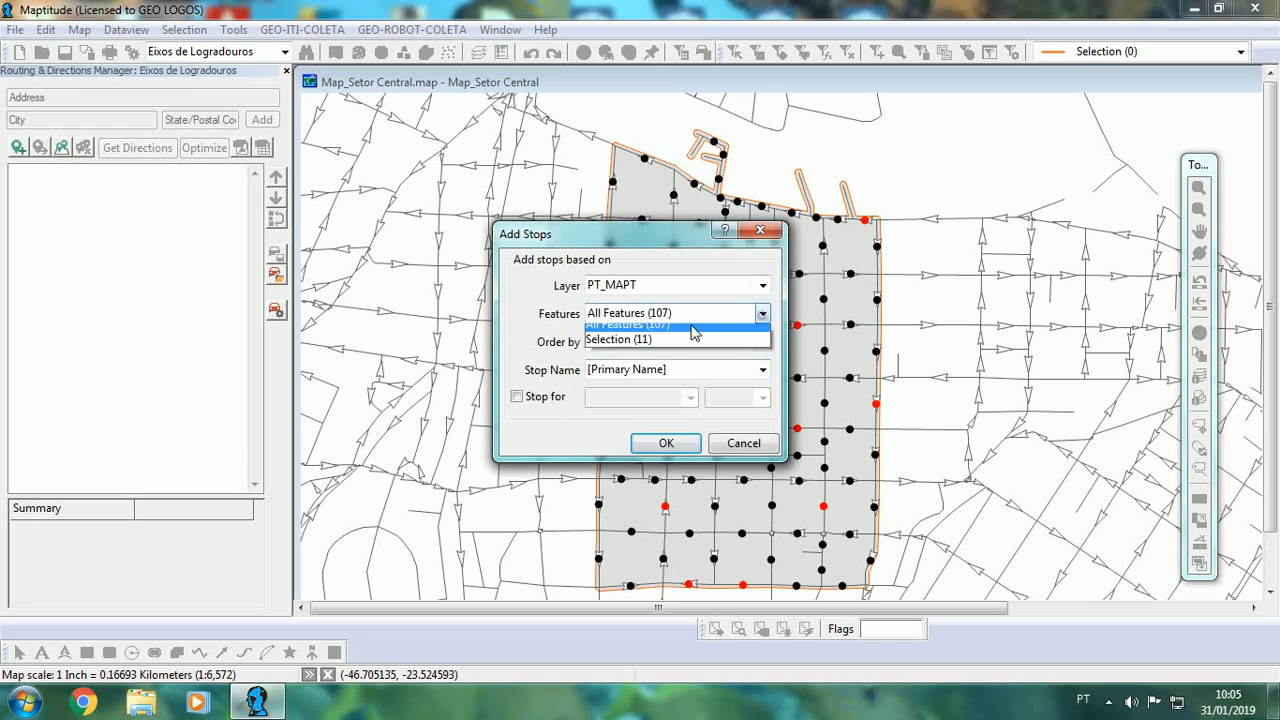
pyautogui.click(660, 346)
pyautogui.click(666, 443)
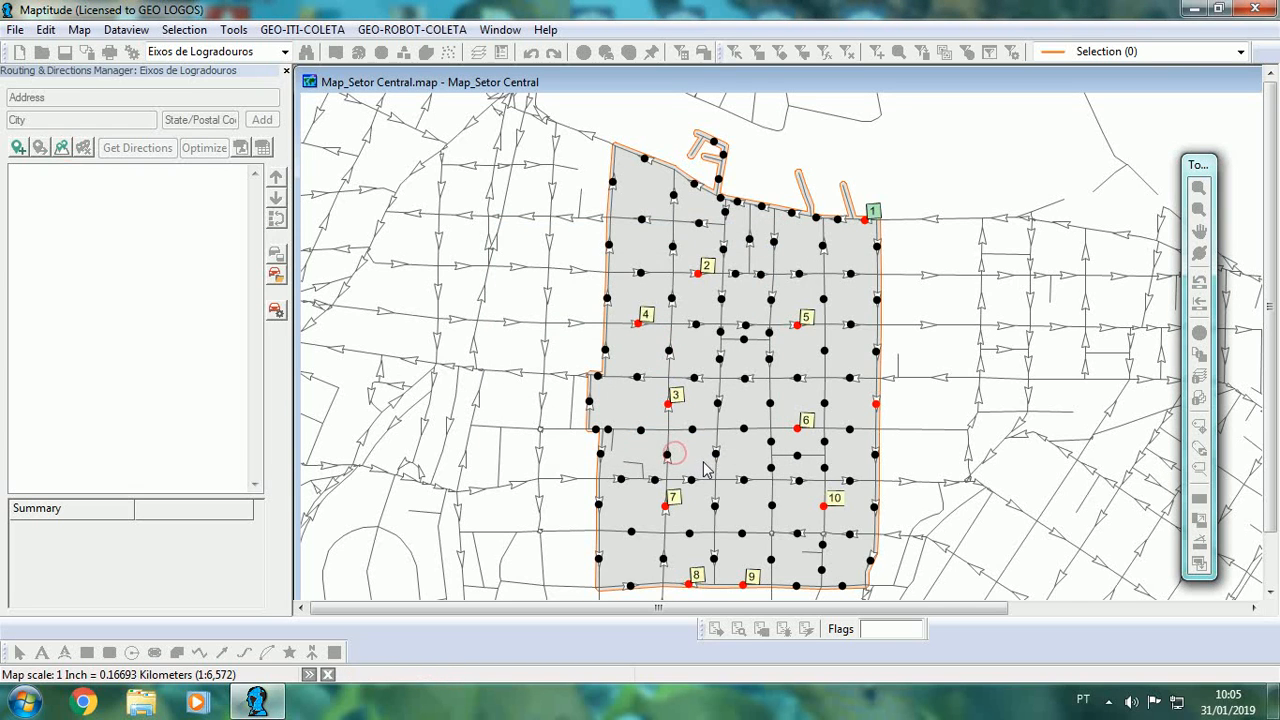
pyautogui.click(204, 150)
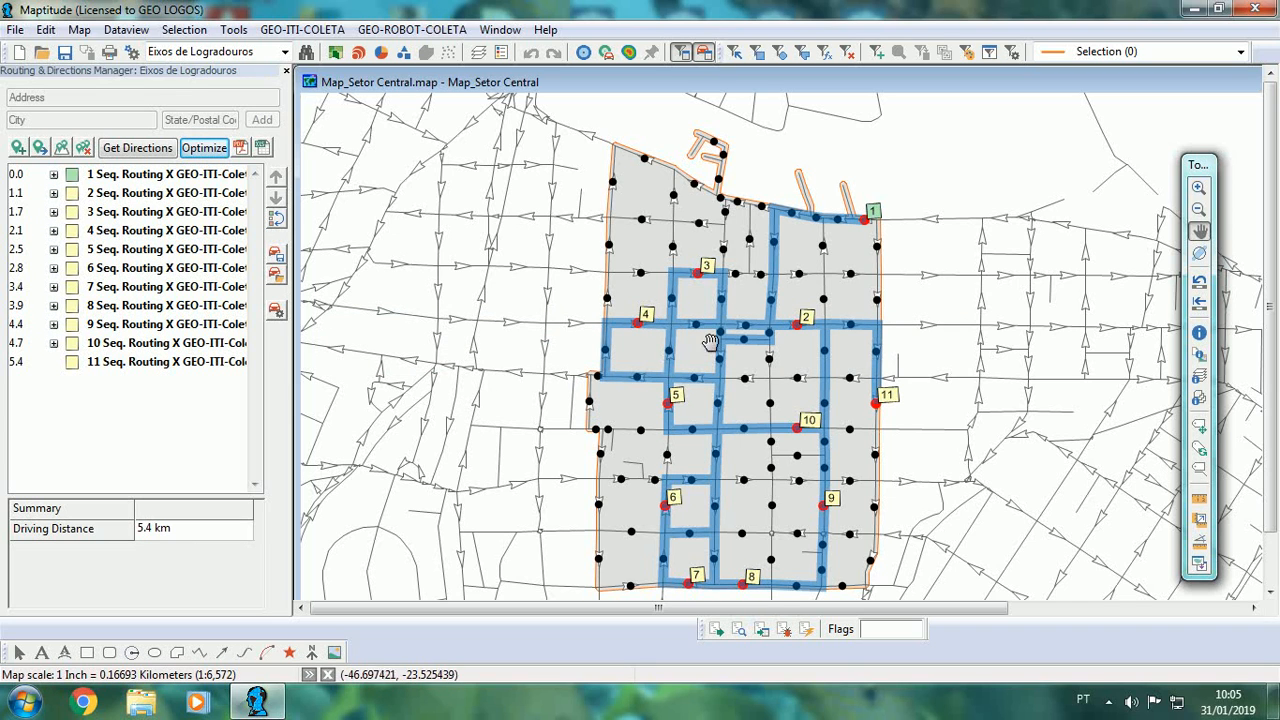
pyautogui.moveTo(737, 337); pyautogui.dragTo(702, 334)
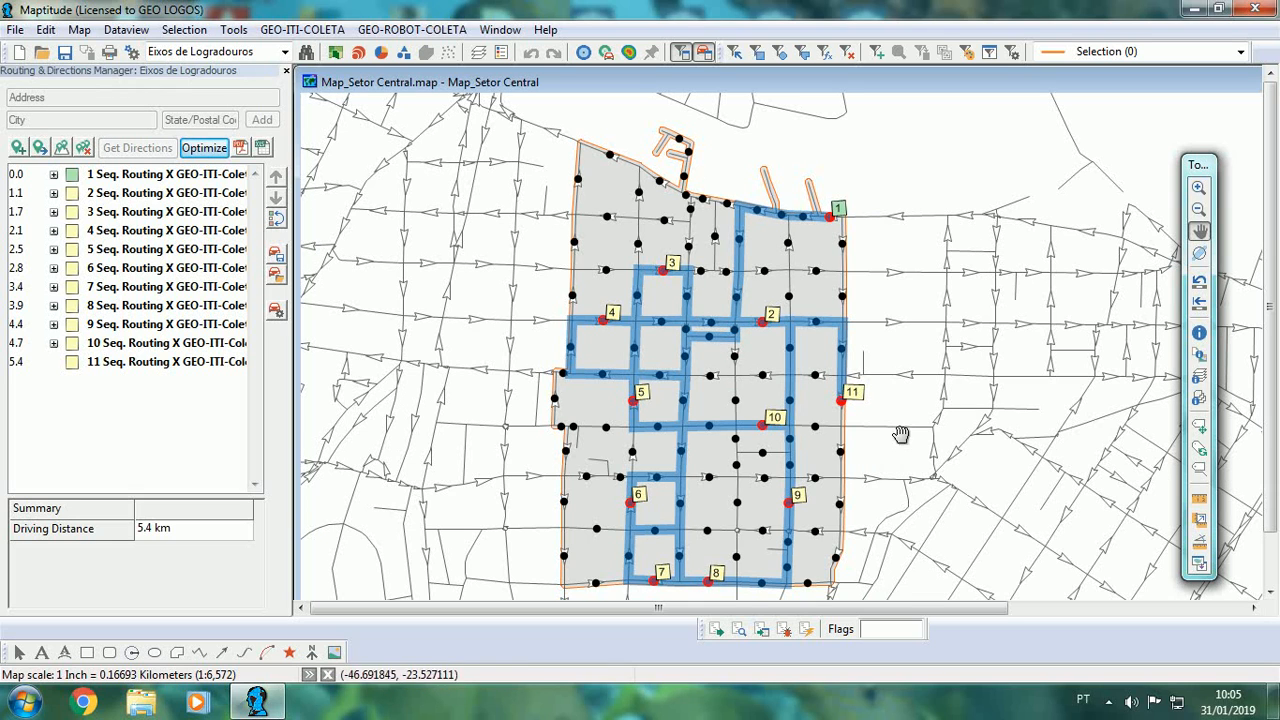
pyautogui.click(205, 148)
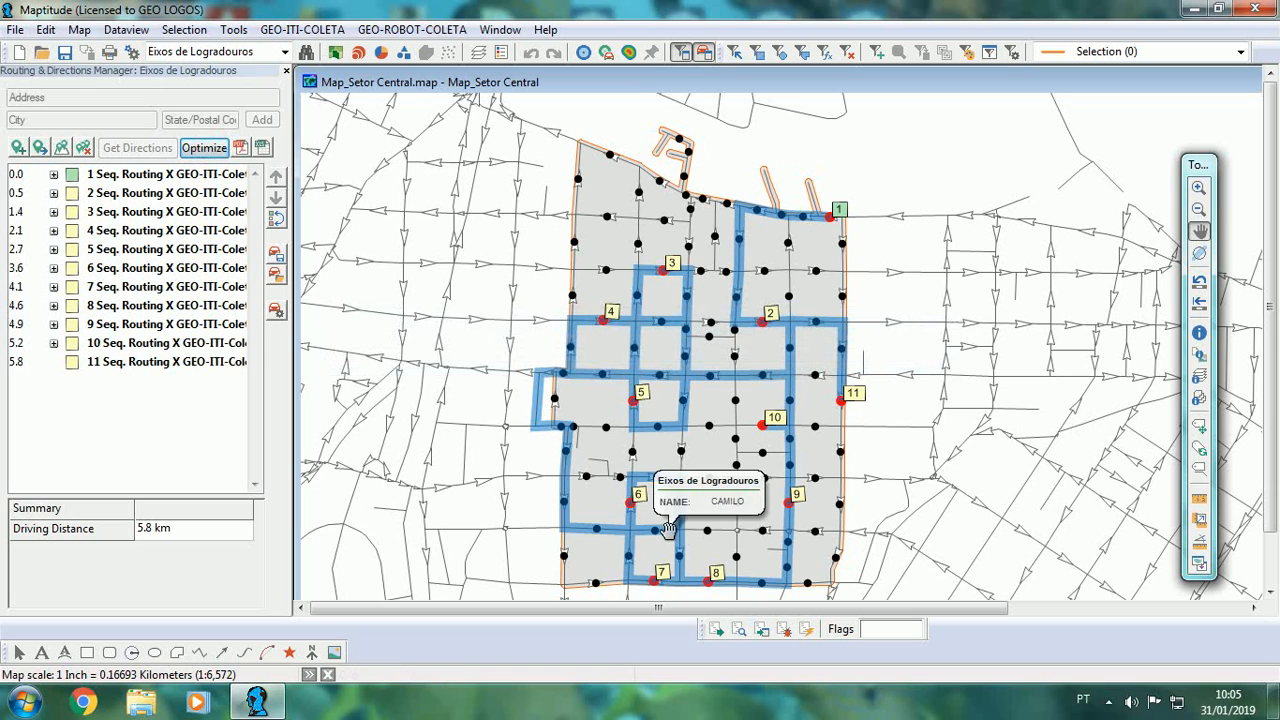
# - Open semi-automatic routing for Setor Central in GEO-ITI-COLETA and copy the routing stops into street segments
pyautogui.click(318, 30)
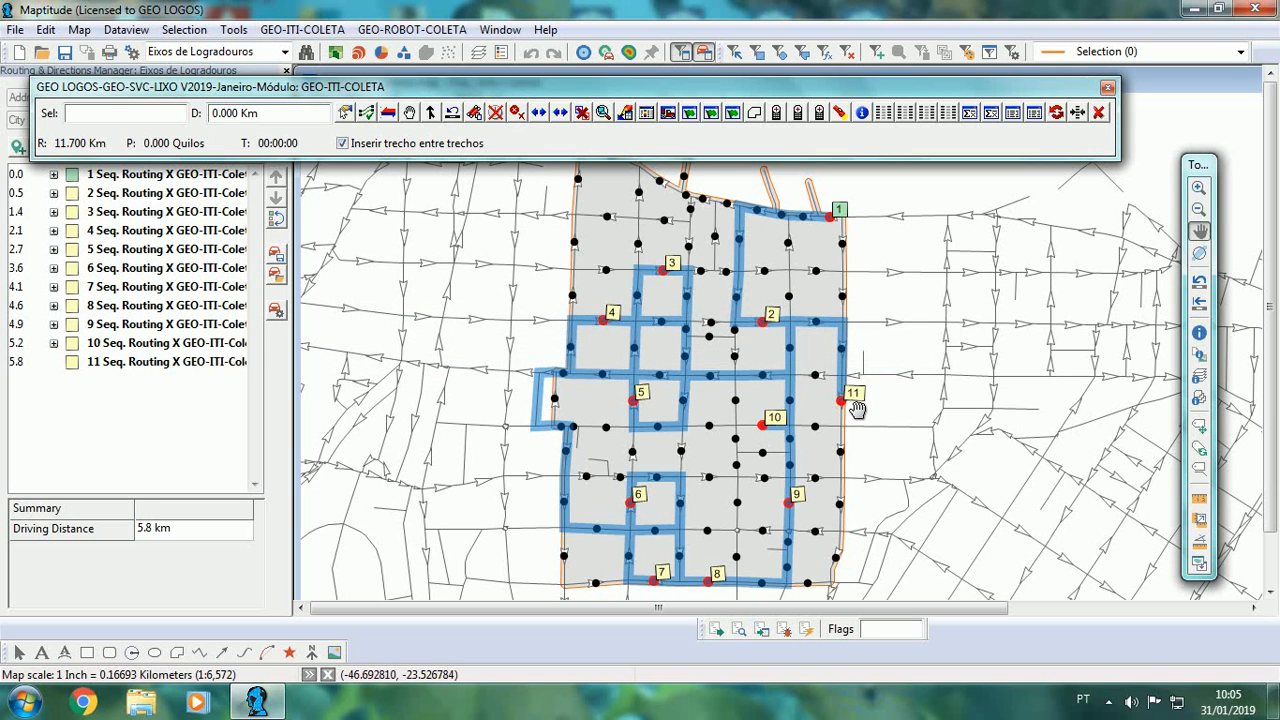
pyautogui.moveTo(845, 403)
pyautogui.moveTo(733, 93); pyautogui.dragTo(739, 48)
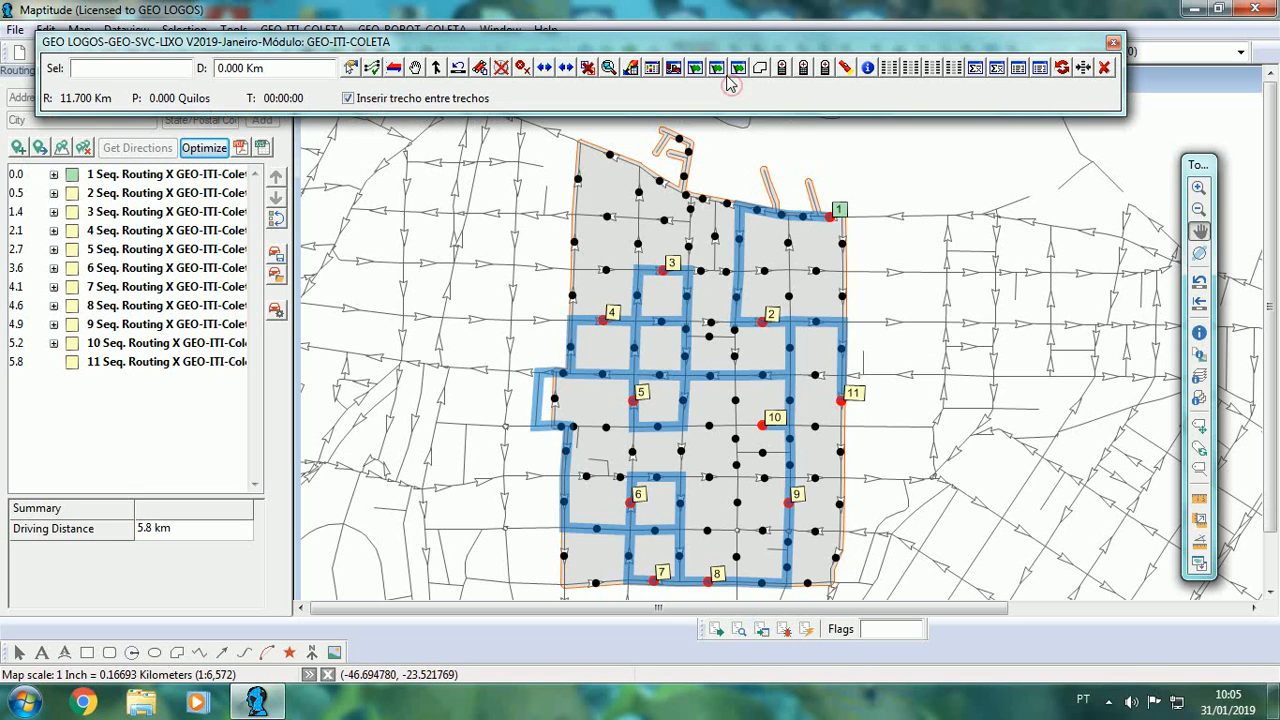
pyautogui.click(695, 68)
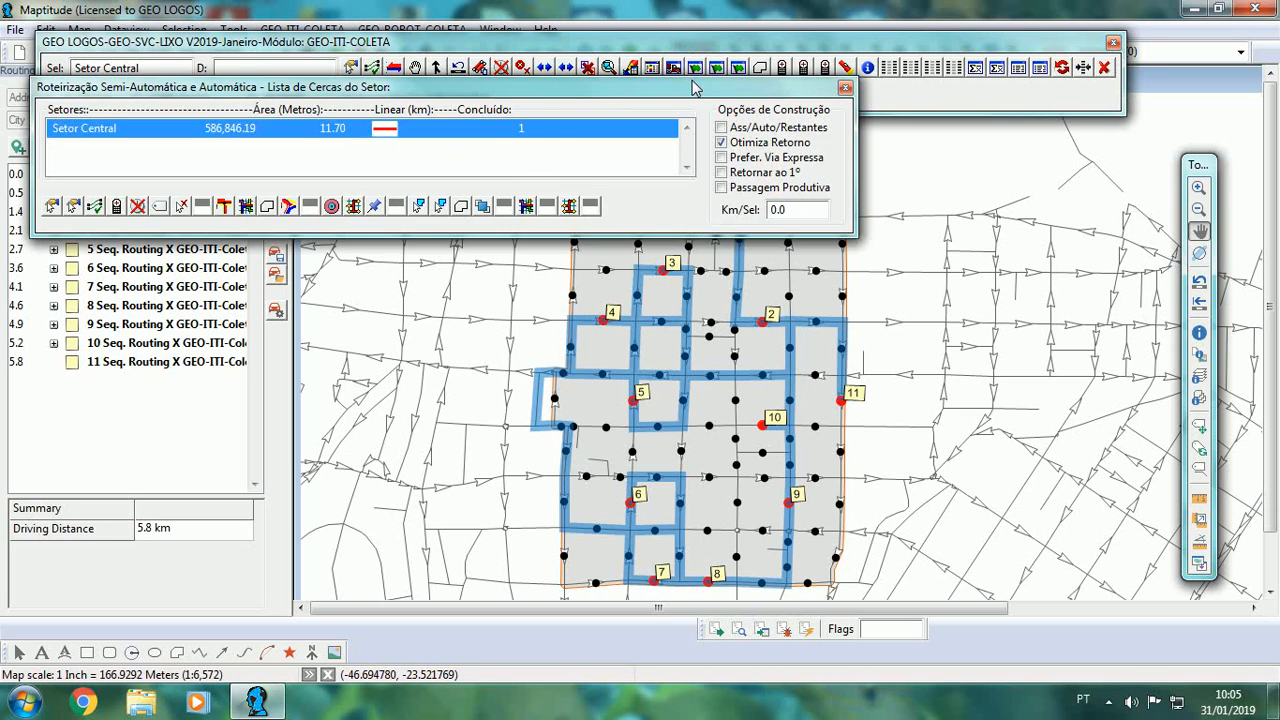
pyautogui.click(354, 206)
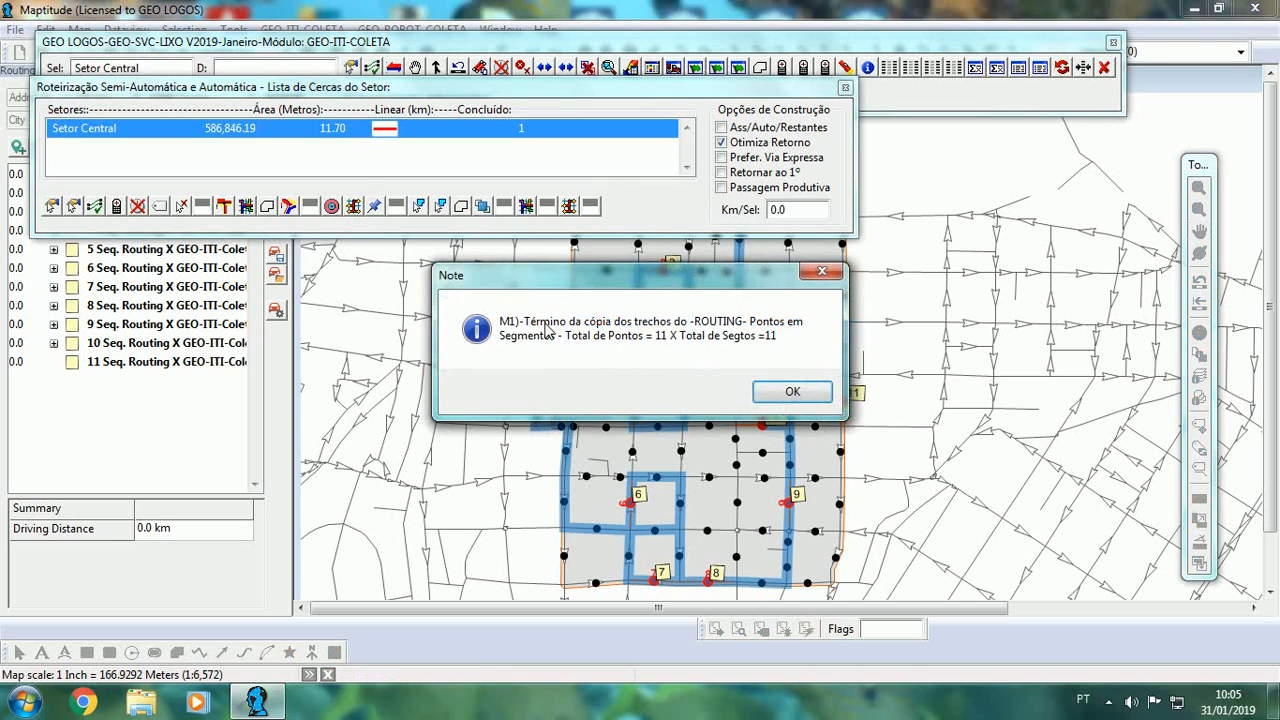
pyautogui.click(790, 393)
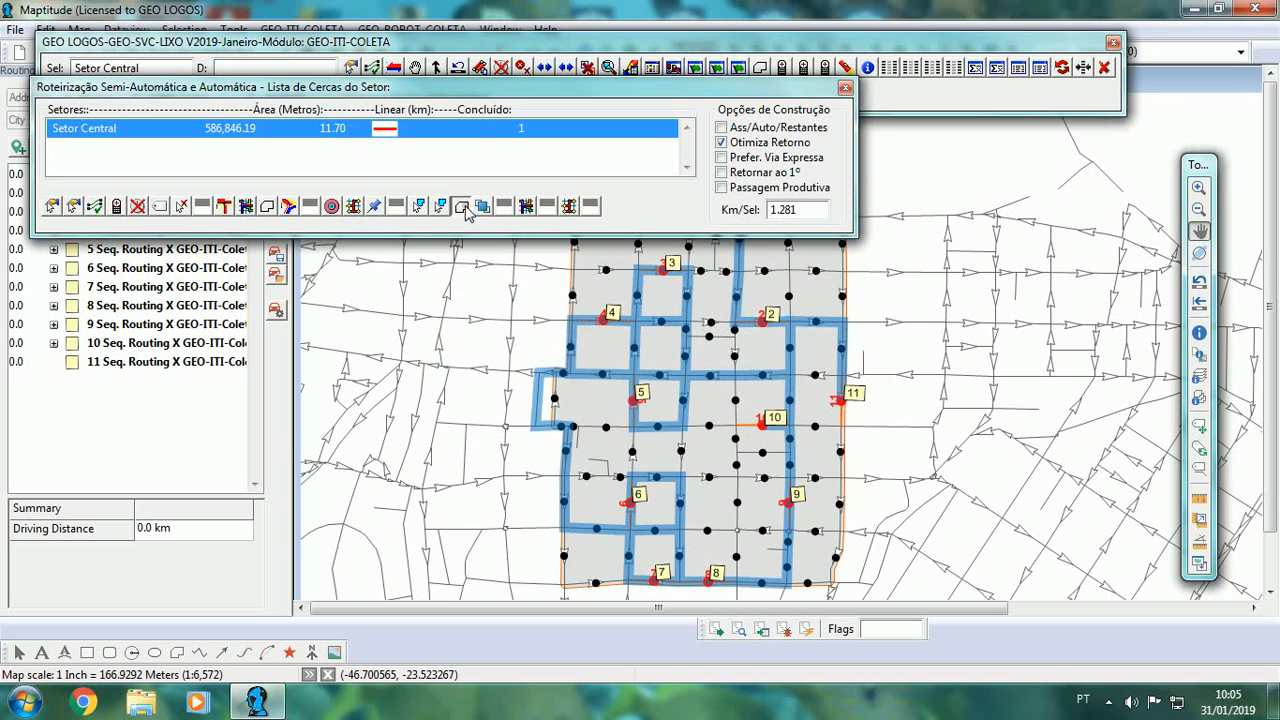
# - Generate the outer boundary around Setor Central and build its itinerary with Otimiza Retorno turned off
pyautogui.click(462, 206)
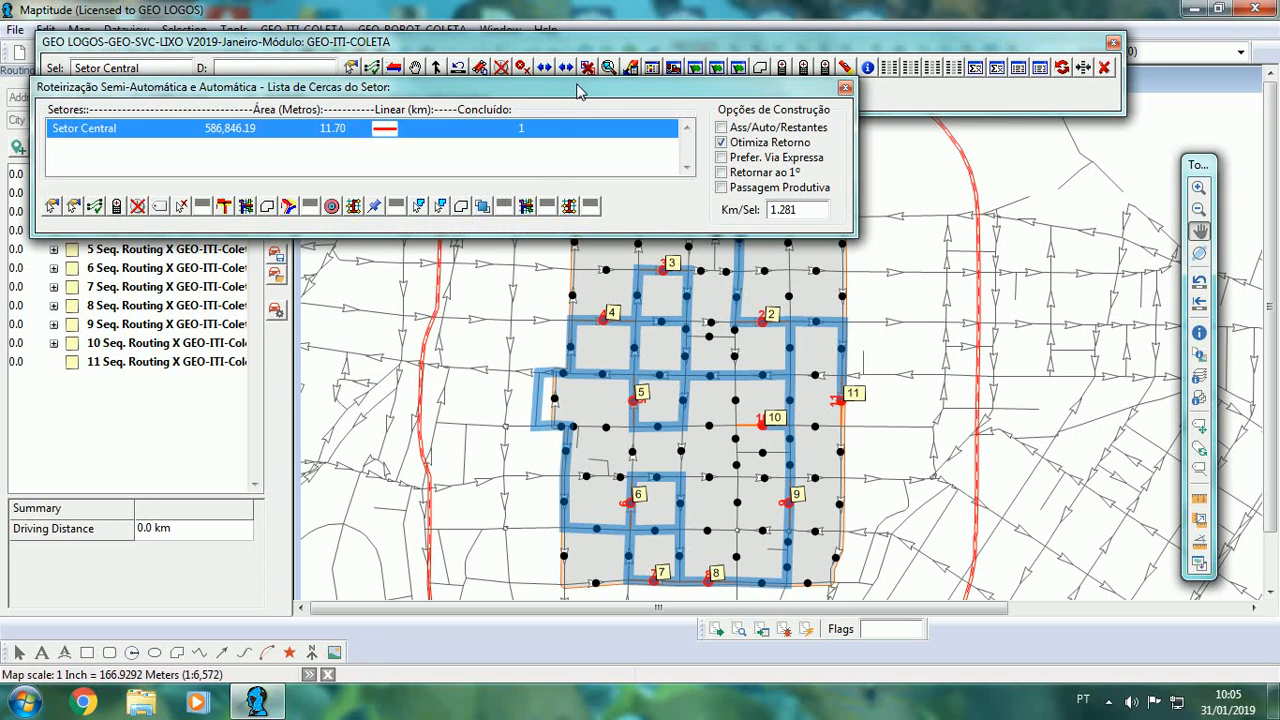
pyautogui.moveTo(577, 89); pyautogui.dragTo(590, 17)
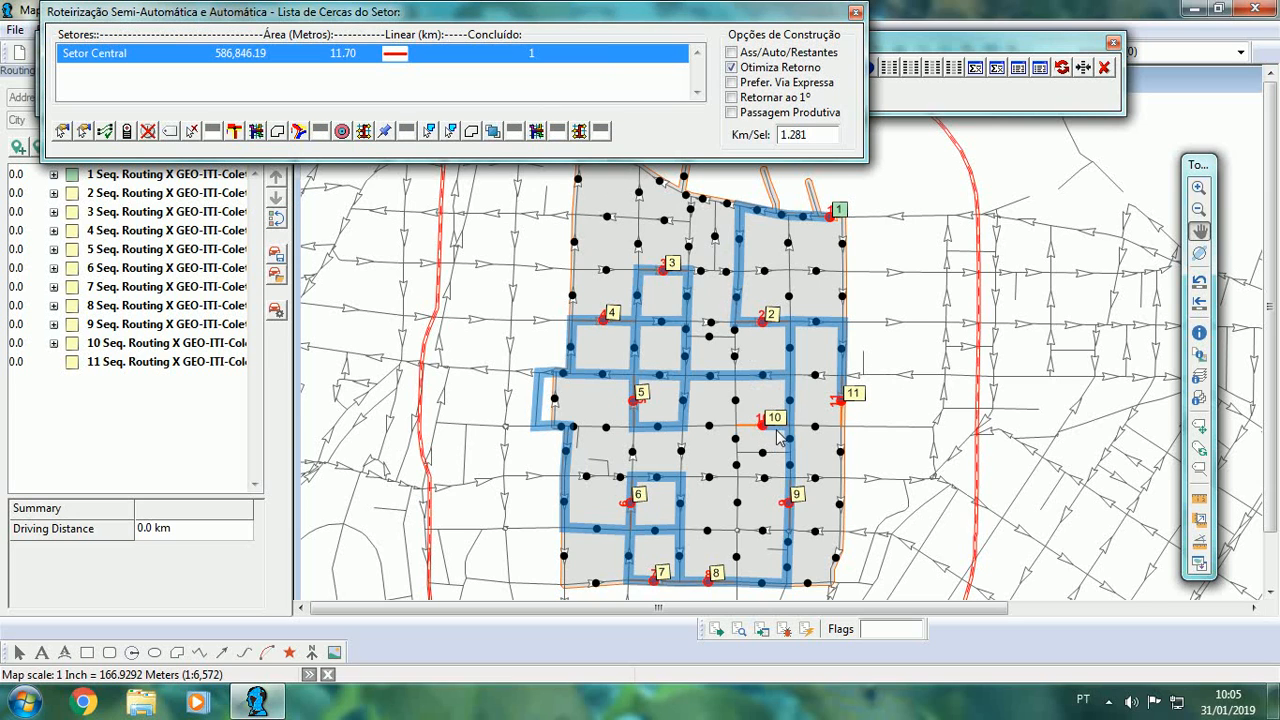
pyautogui.moveTo(786, 435)
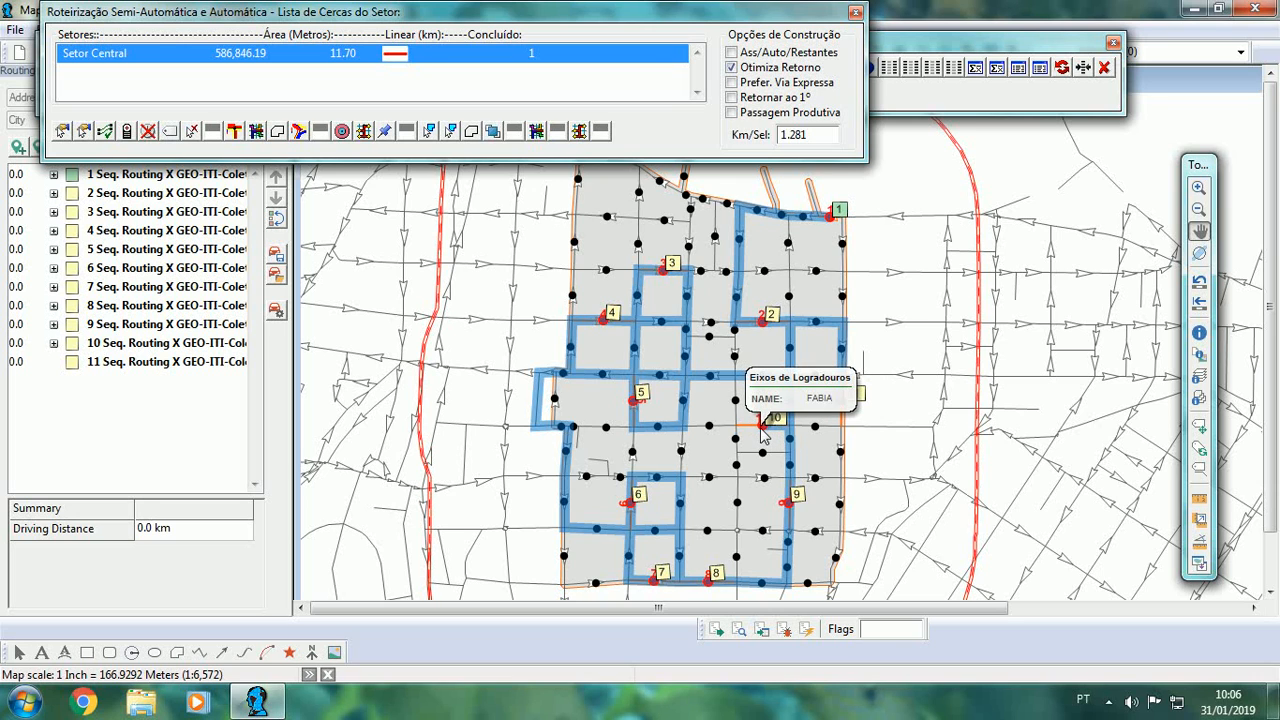
pyautogui.click(732, 68)
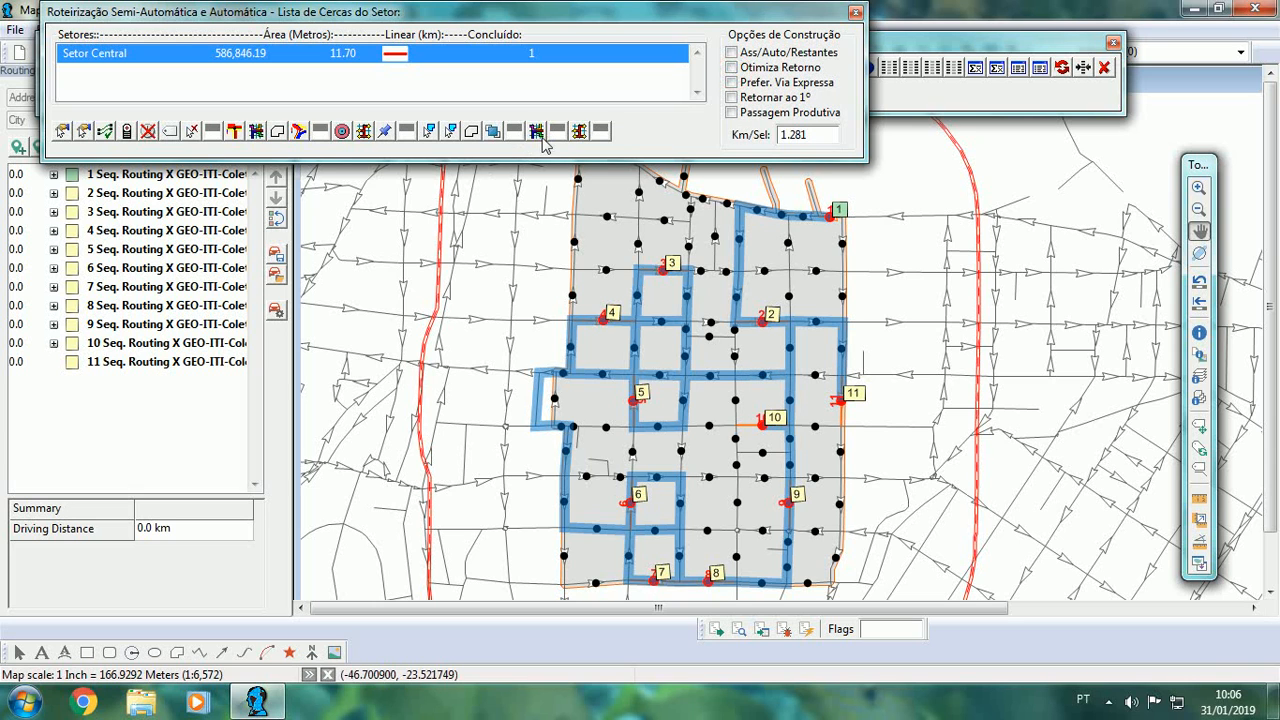
pyautogui.click(537, 132)
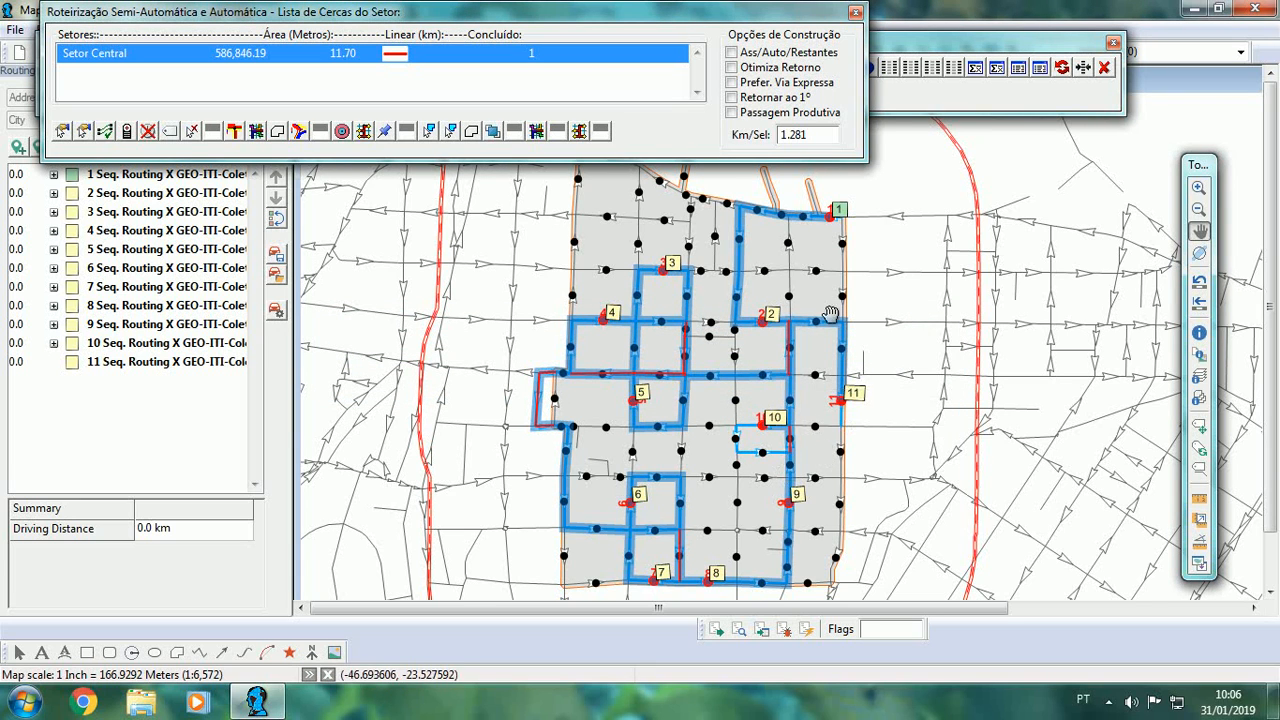
# - Close the semi-automatic routing list and the GEO-ITI-COLETA module, keeping the Routing & Directions Manager open with its route
pyautogui.click(855, 14)
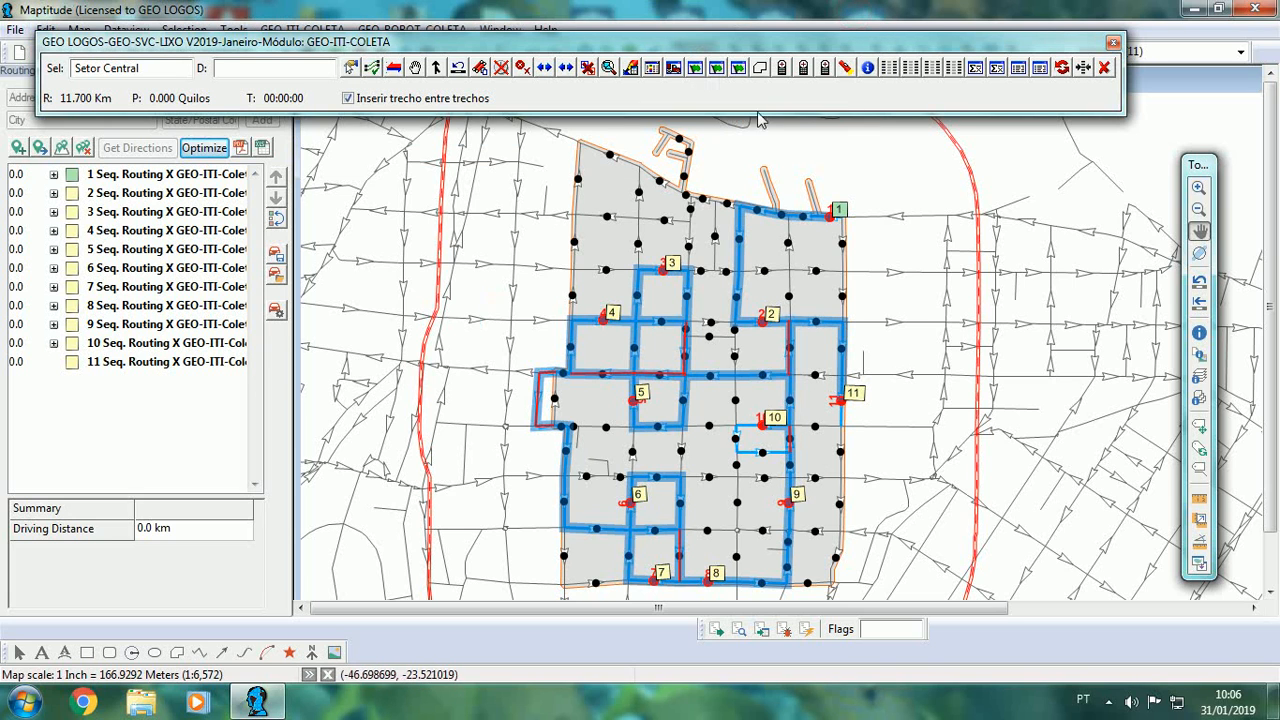
pyautogui.click(1106, 66)
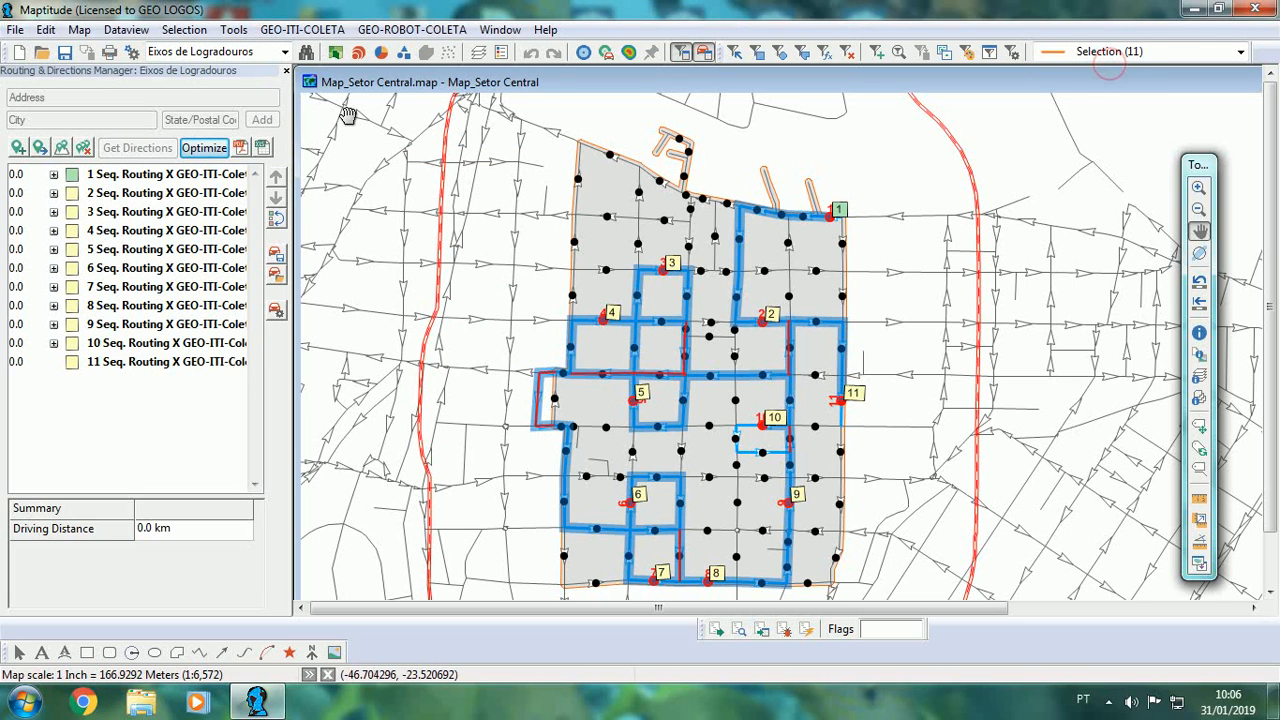
pyautogui.click(286, 71)
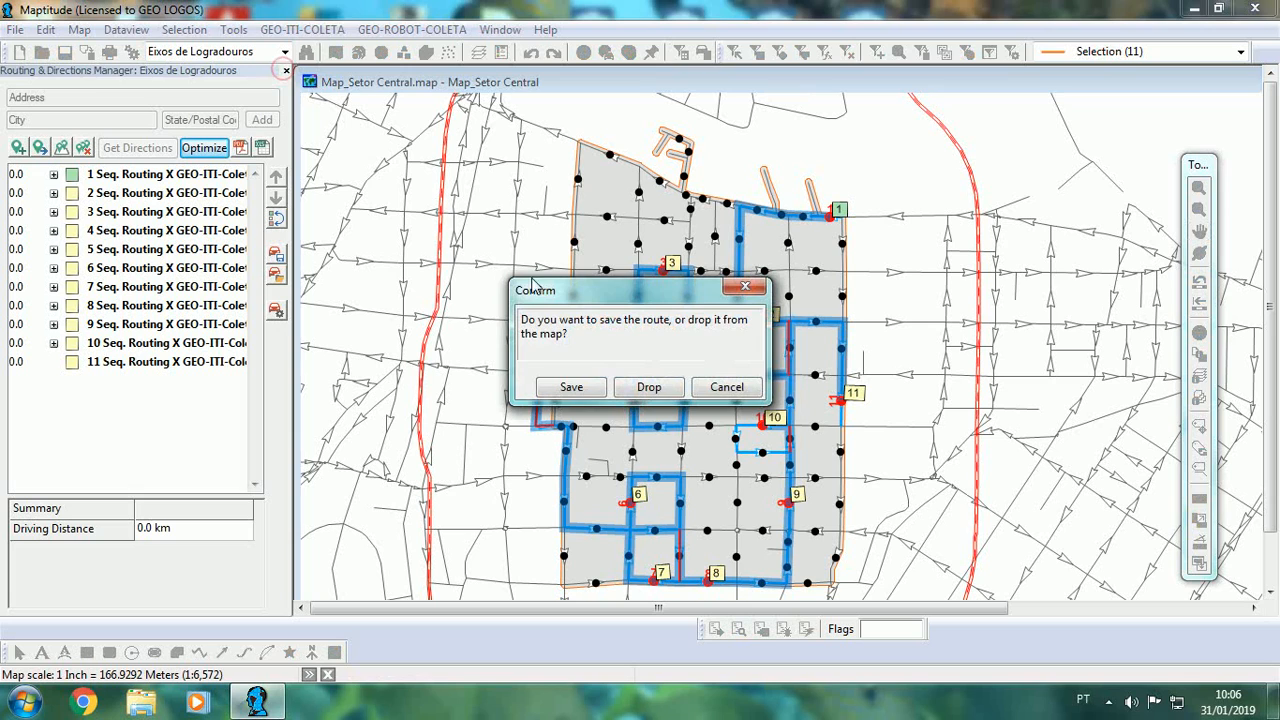
pyautogui.click(733, 389)
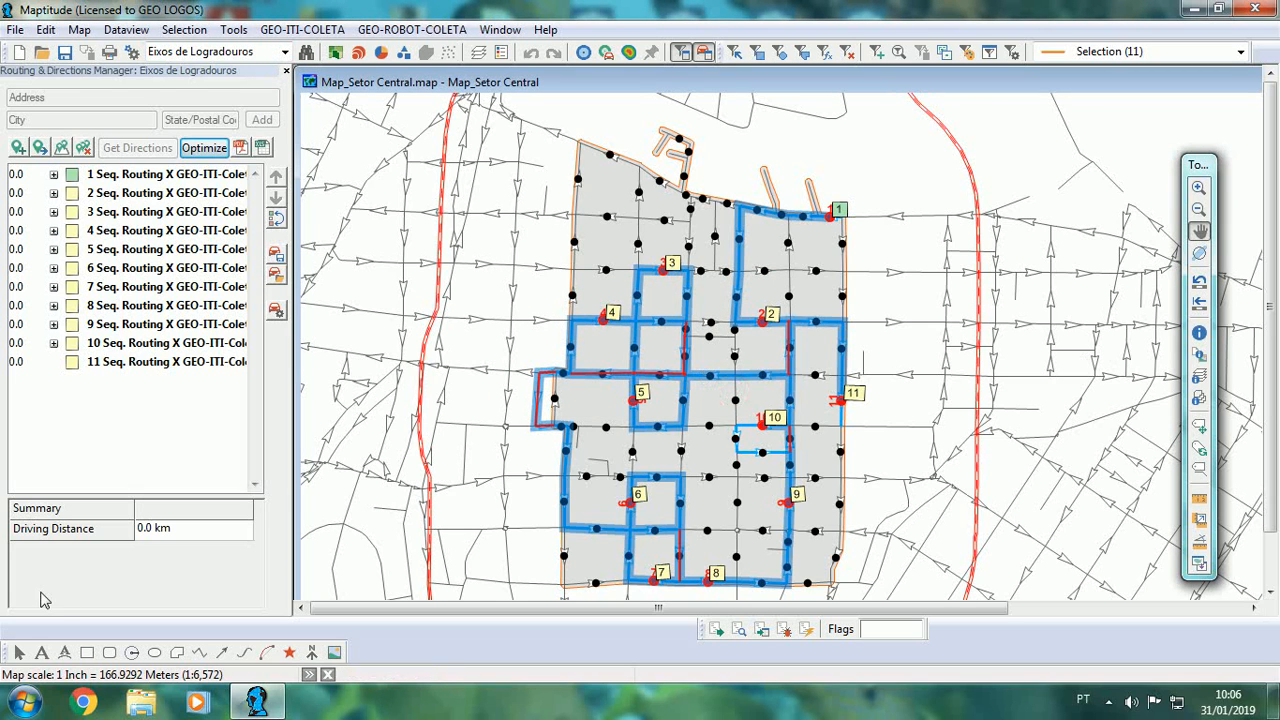
# - Move the blue route overlay off the Setor Central itinerary to expose it, and close the Routing & Directions Manager
pyautogui.click(19, 653)
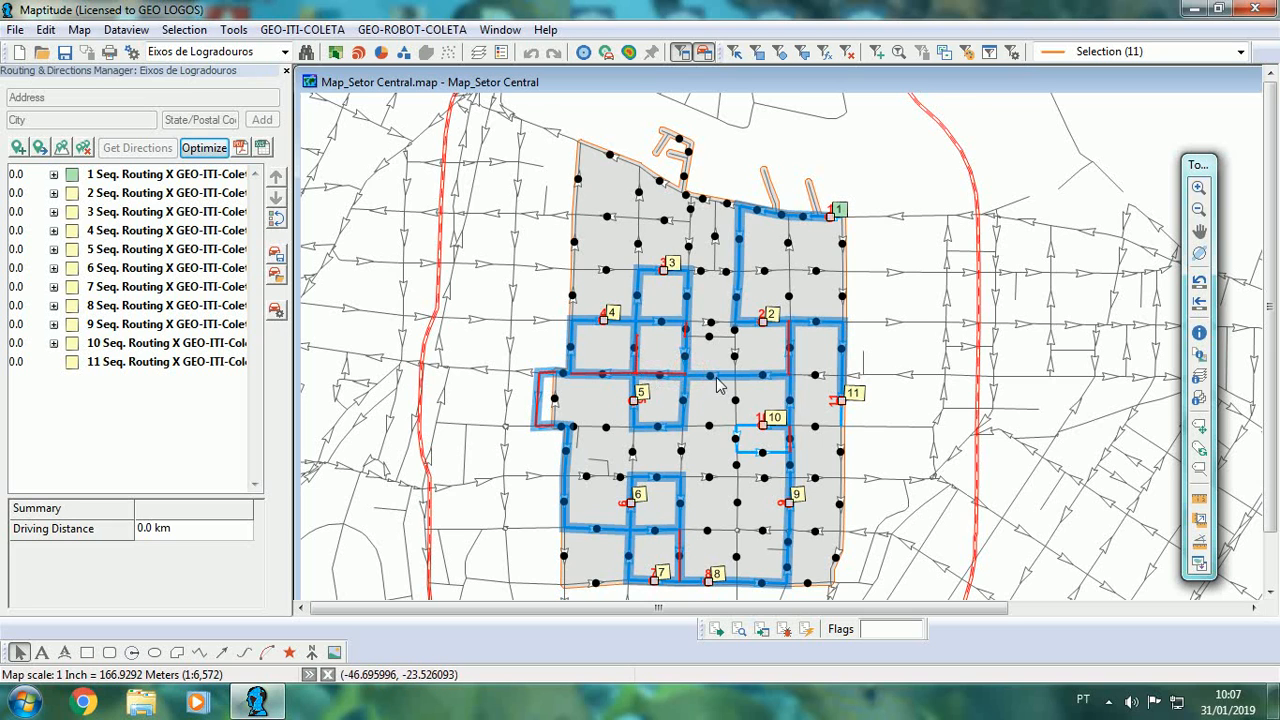
pyautogui.moveTo(717, 378); pyautogui.dragTo(420, 322)
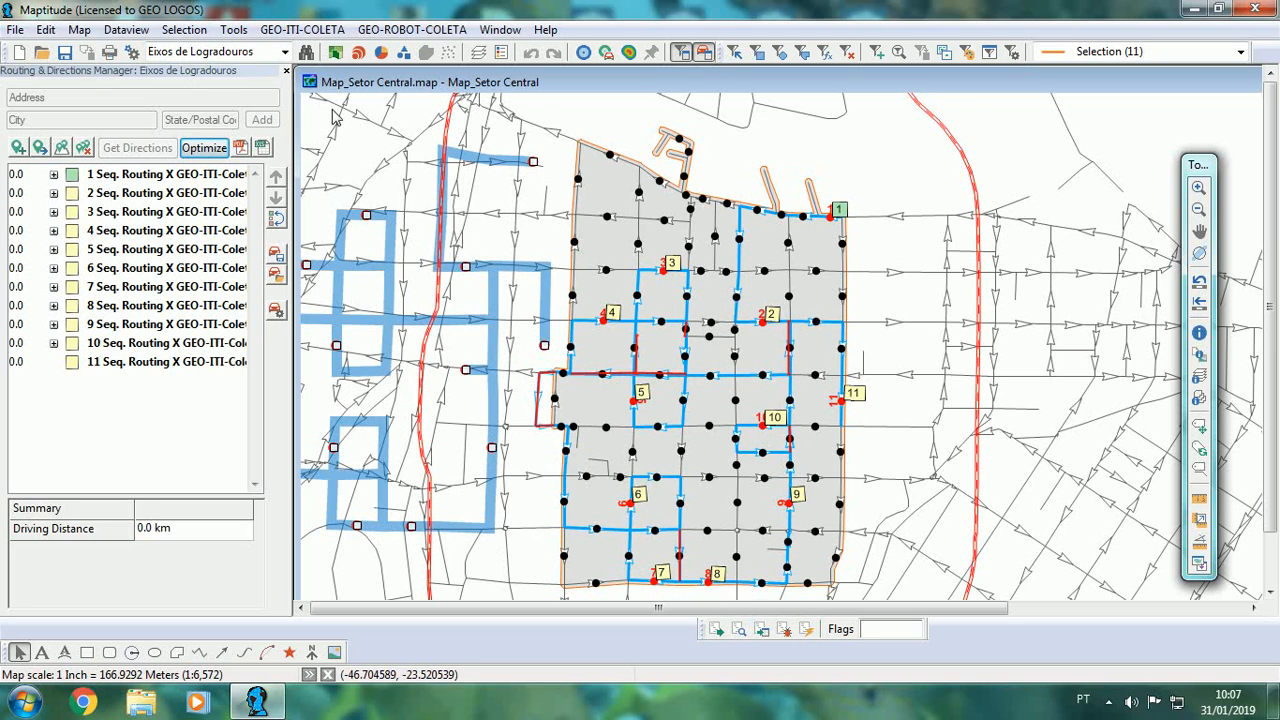
pyautogui.click(286, 73)
pyautogui.click(643, 392)
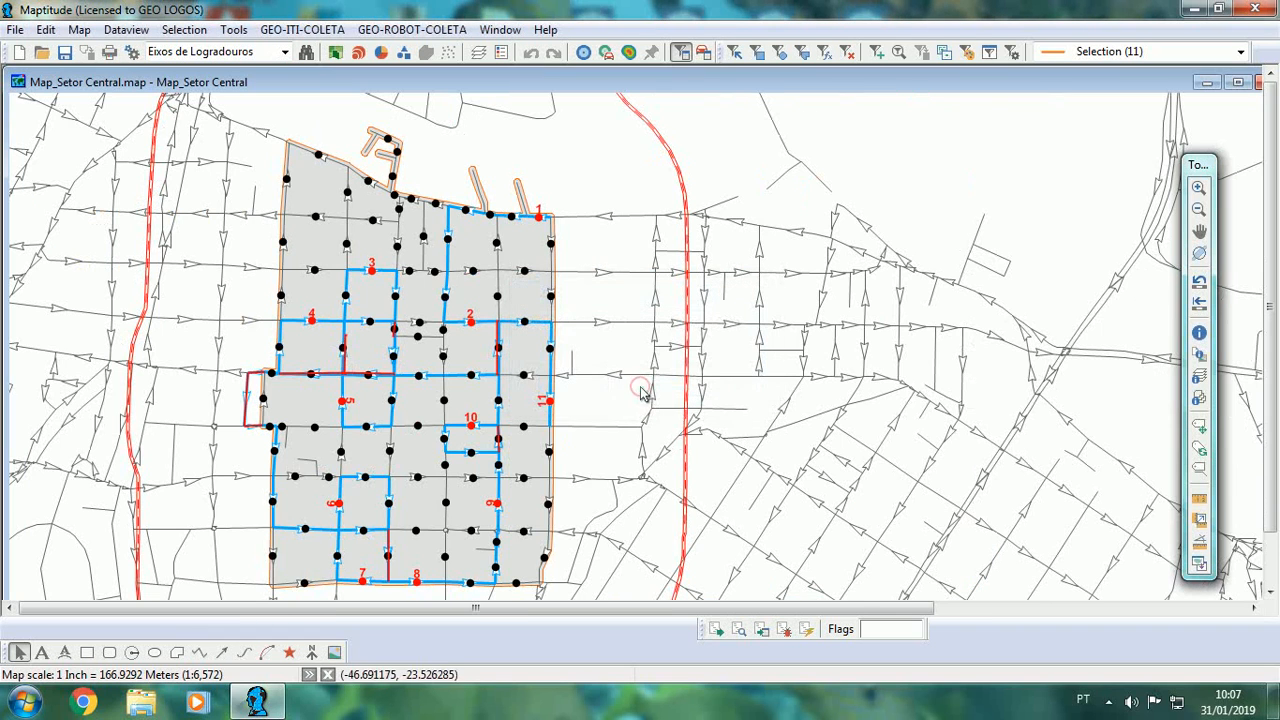
# - Delete the Setor Central itinerary from the GEO-ITI-COLETA itinerary list along with all unused parallel lines
pyautogui.click(1199, 231)
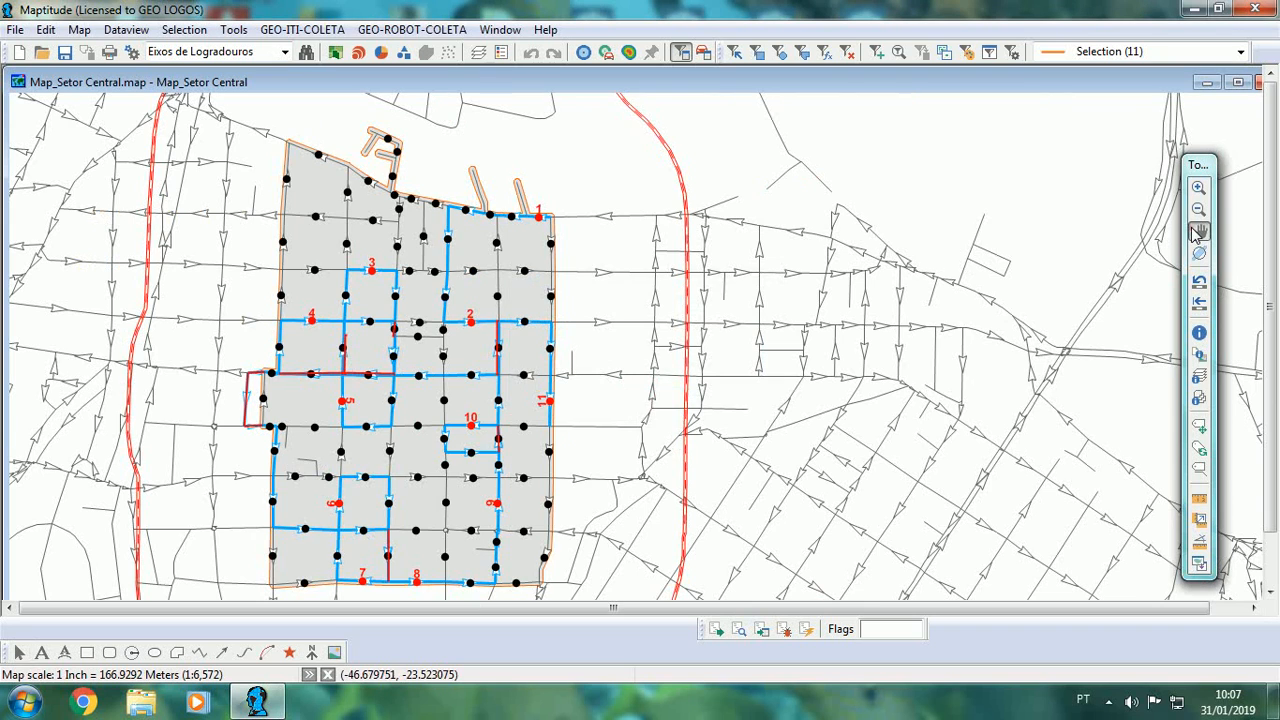
pyautogui.moveTo(775, 270); pyautogui.dragTo(960, 269)
pyautogui.moveTo(760, 286); pyautogui.dragTo(877, 289)
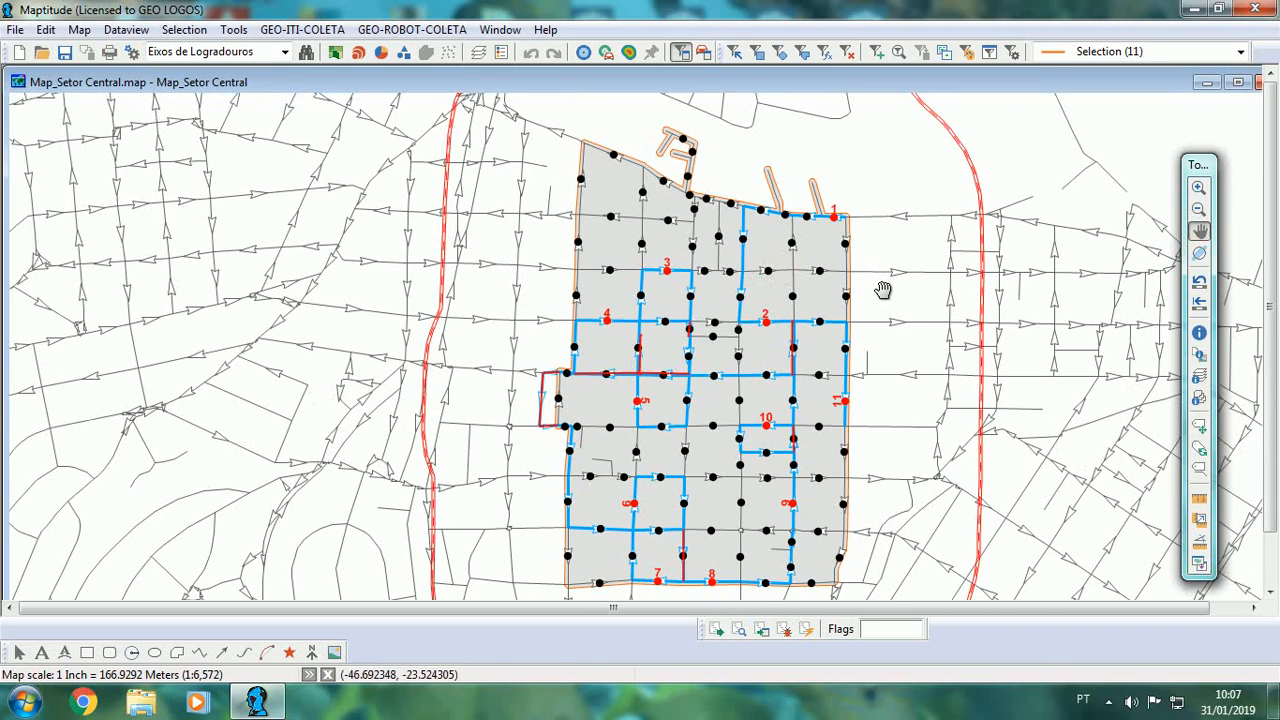
pyautogui.click(332, 36)
pyautogui.click(646, 113)
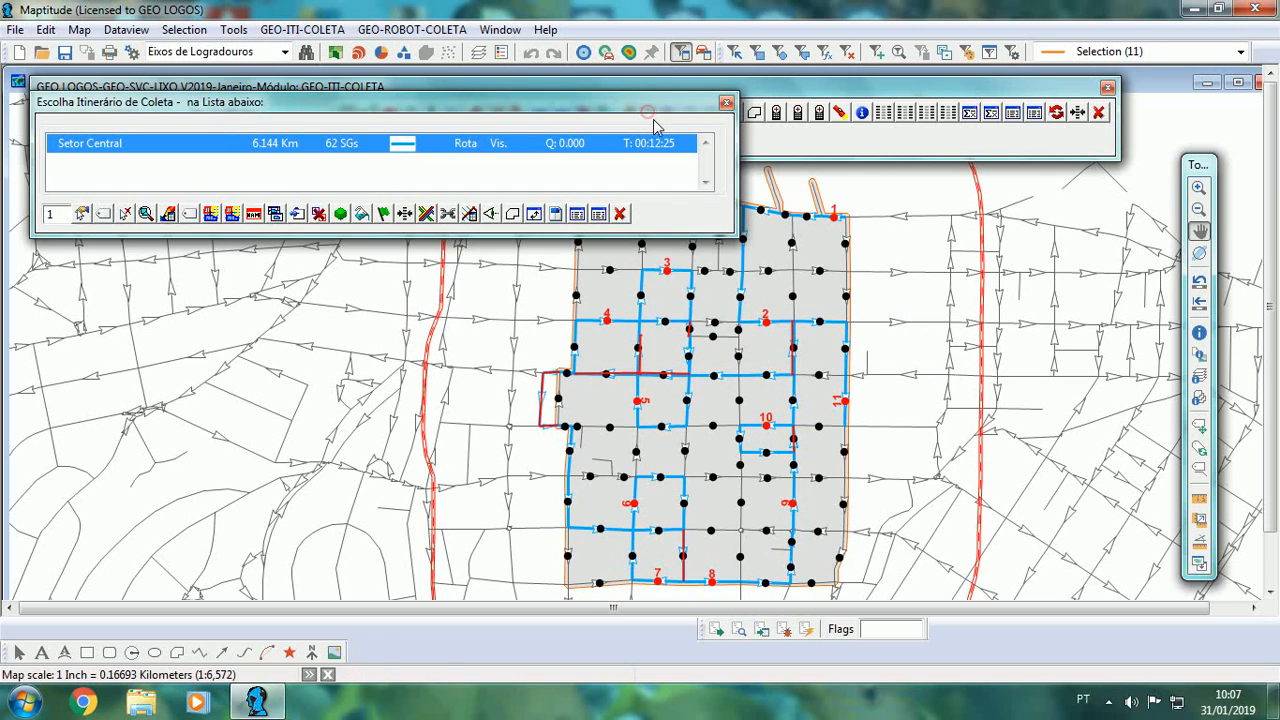
pyautogui.click(125, 213)
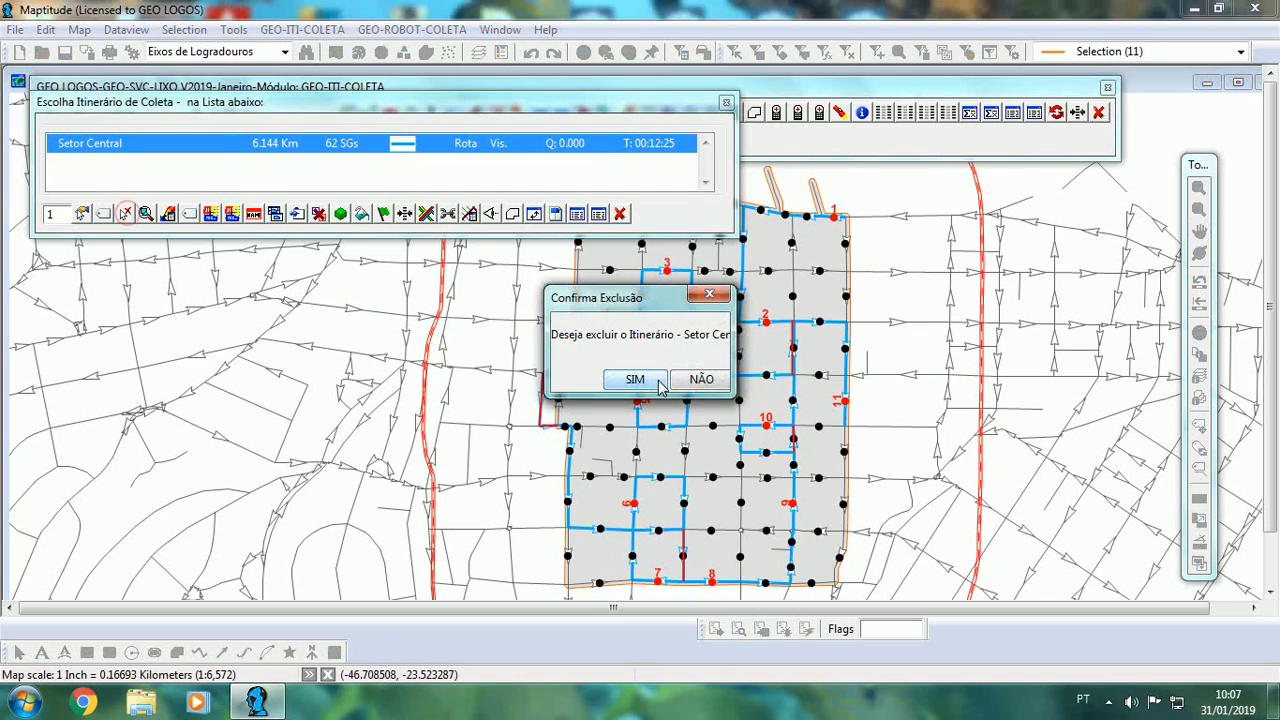
pyautogui.click(612, 396)
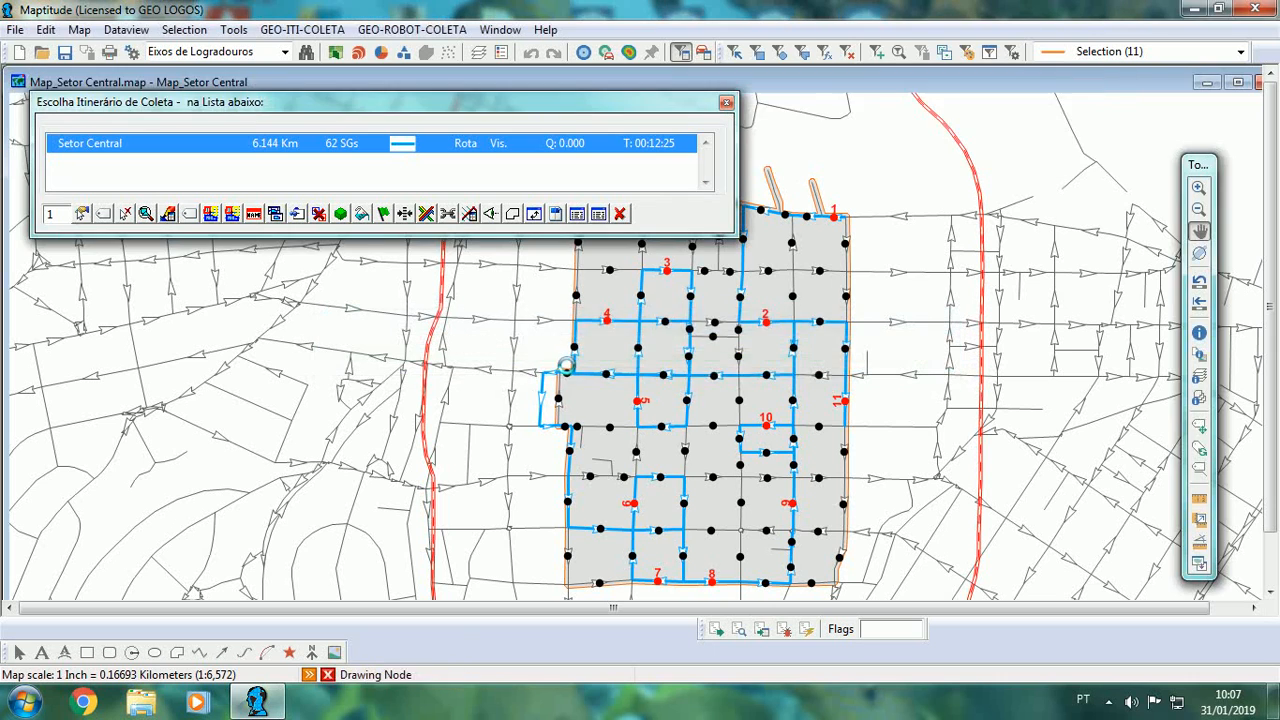
pyautogui.click(630, 380)
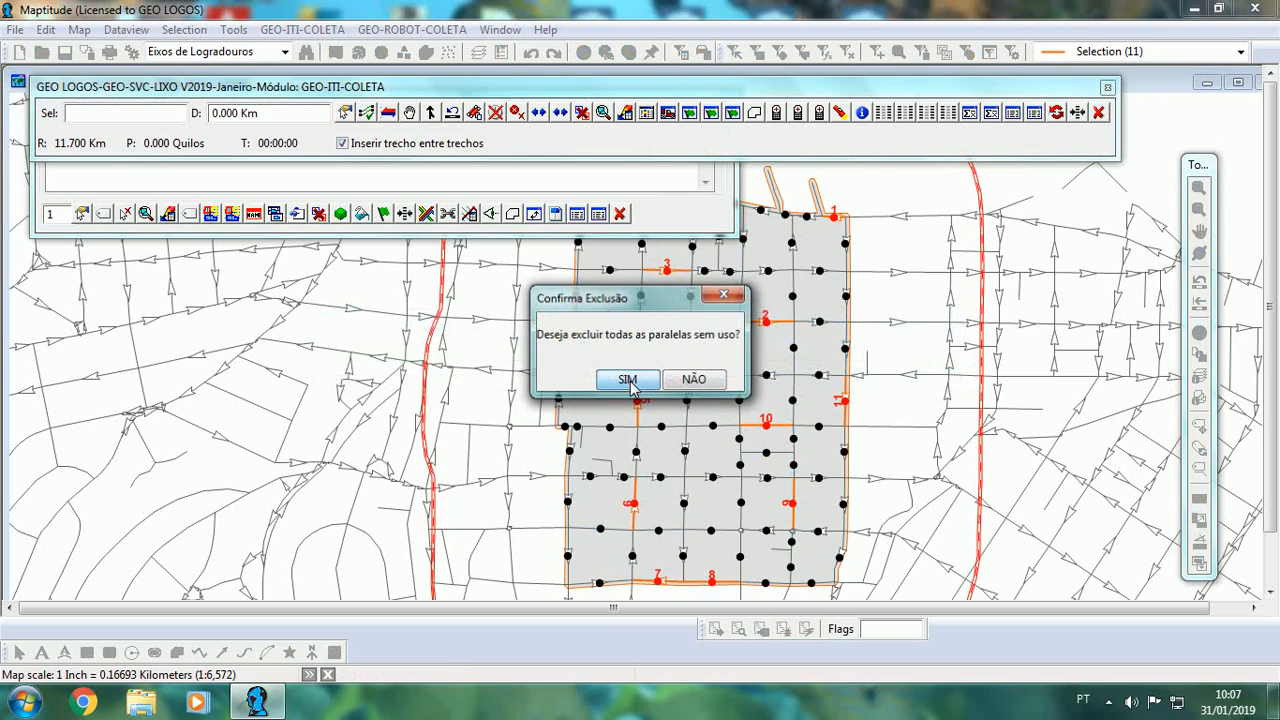
pyautogui.click(743, 398)
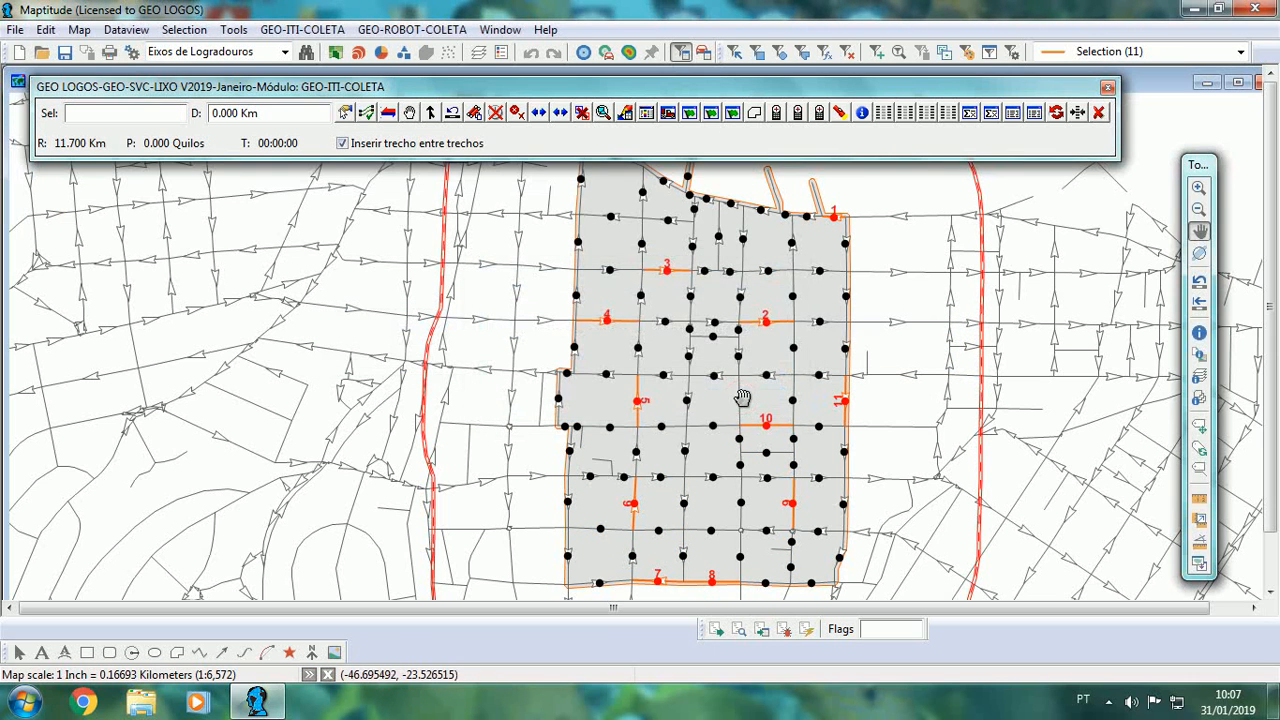
# - Delete the whole semi-automatic routing selection of Setor Central and close the GEO-ITI-COLETA module
pyautogui.click(667, 113)
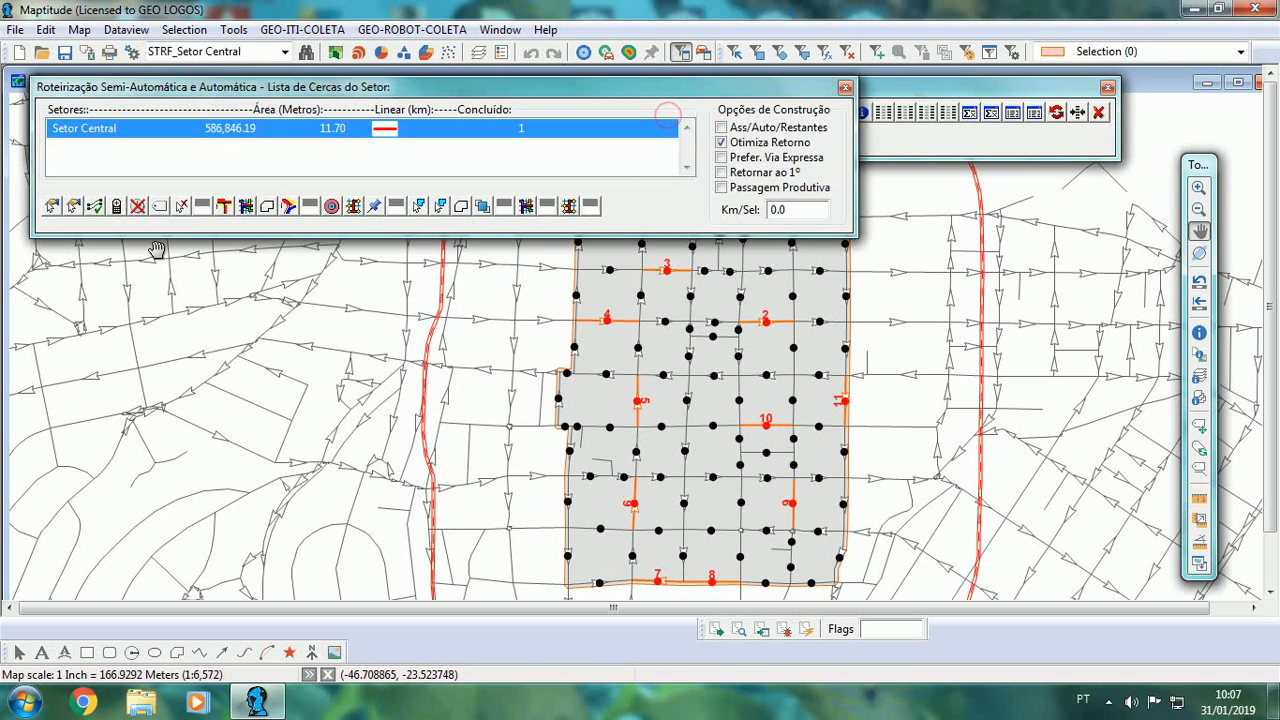
pyautogui.click(608, 380)
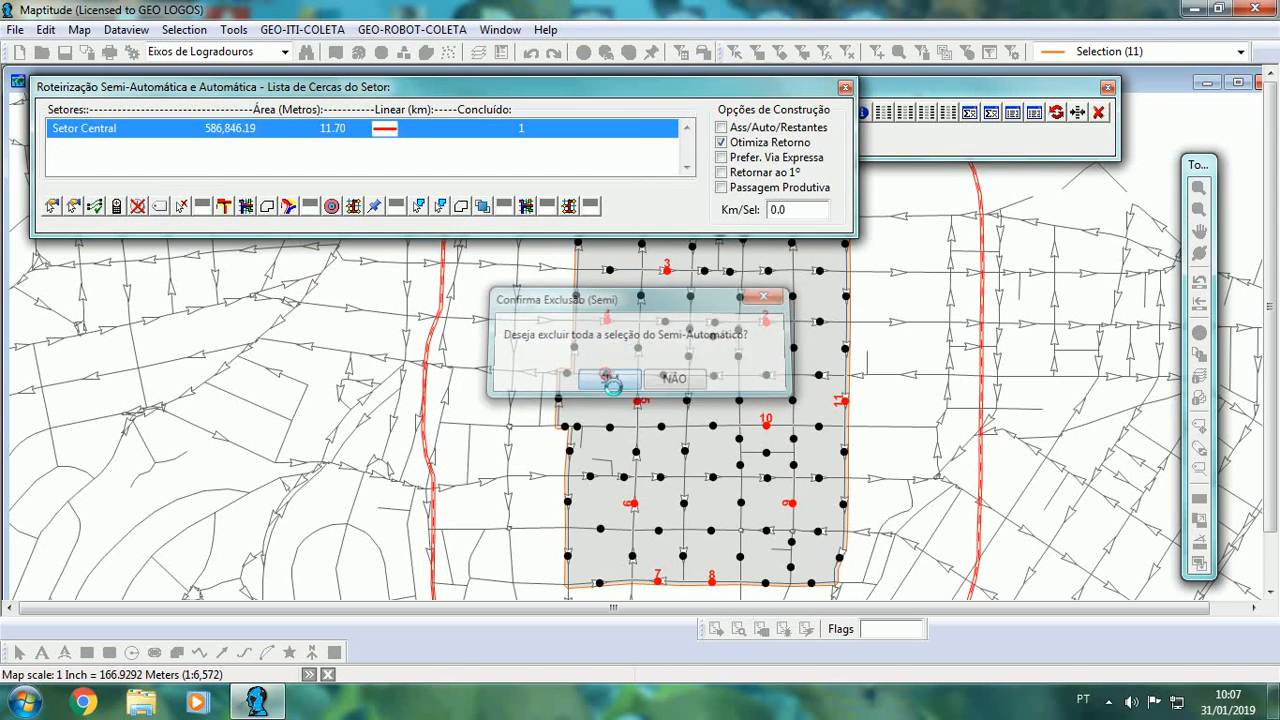
pyautogui.click(845, 87)
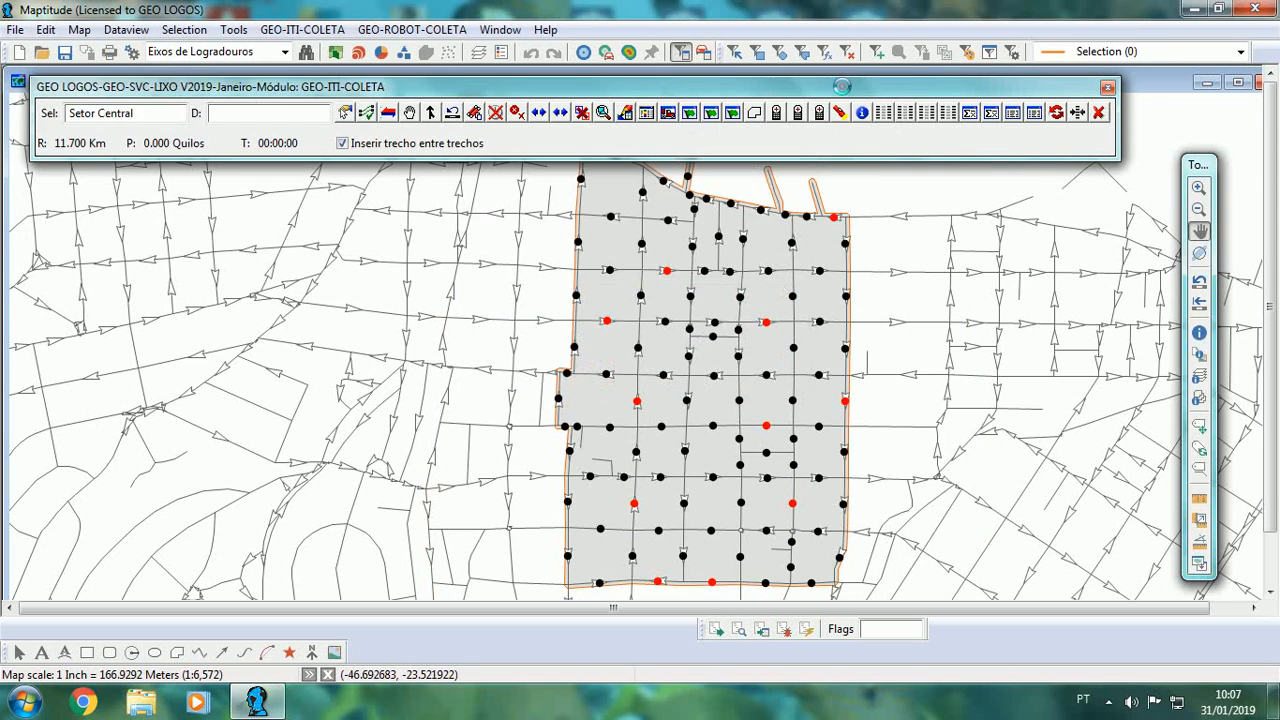
pyautogui.click(1098, 112)
pyautogui.moveTo(969, 281); pyautogui.dragTo(903, 273)
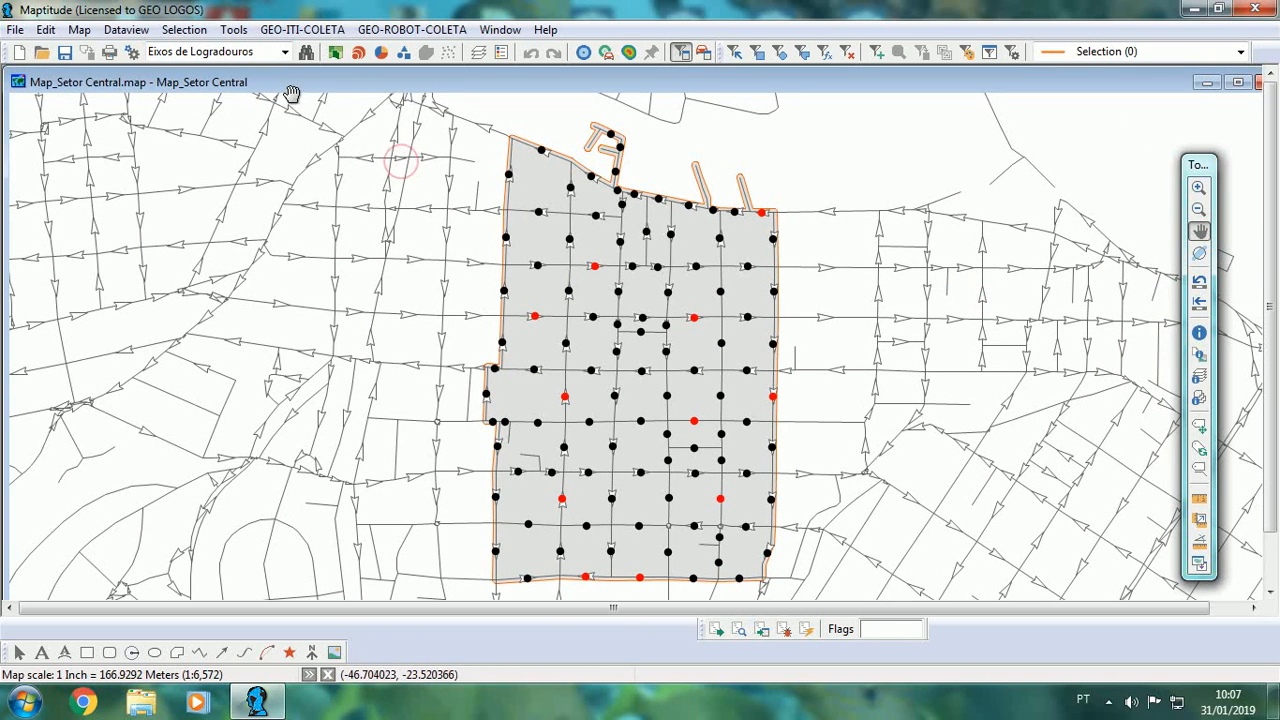
# - Open the Routing & Directions Manager and add the 11 selected PT_MAPT points as stops
pyautogui.click(234, 29)
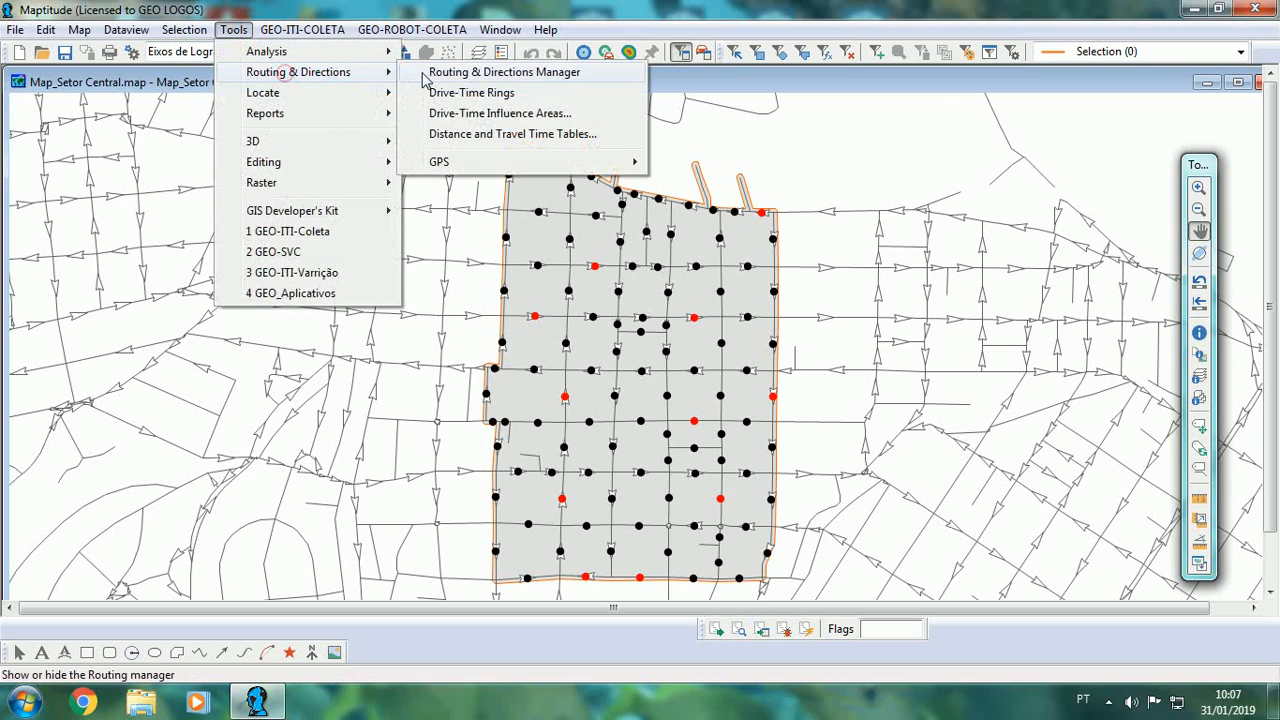
pyautogui.click(440, 74)
pyautogui.moveTo(1033, 248); pyautogui.dragTo(819, 250)
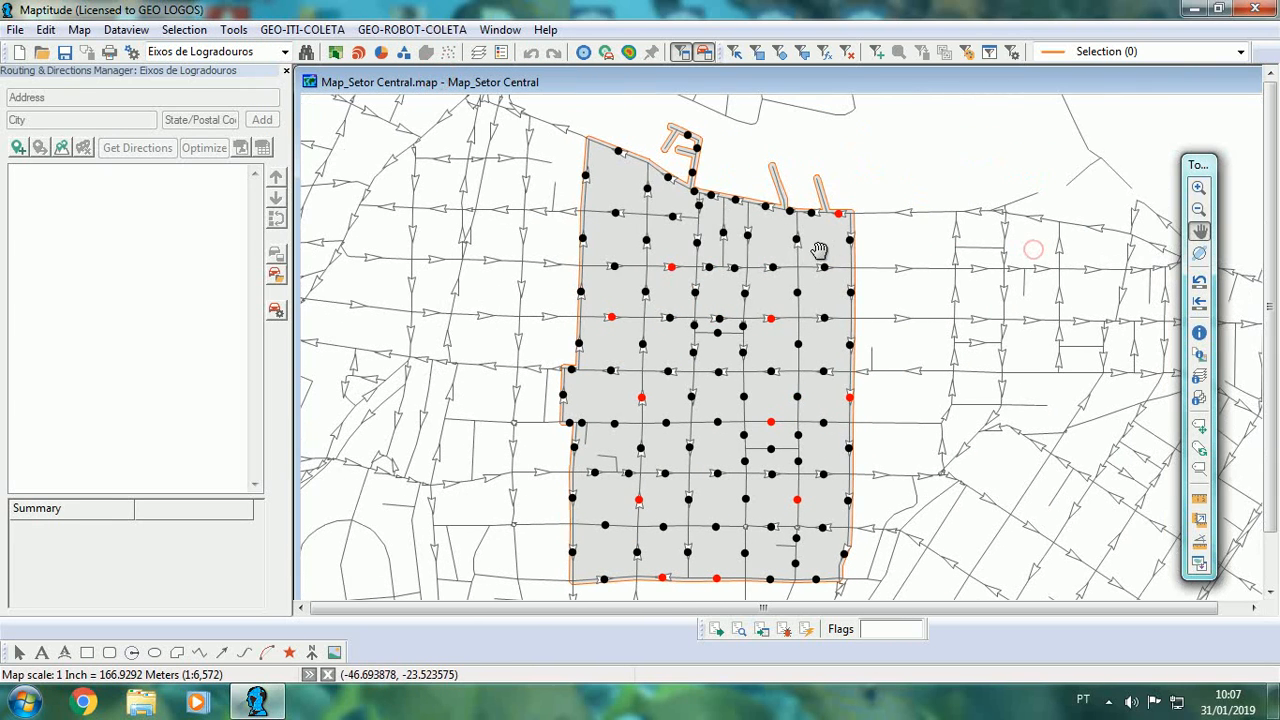
pyautogui.click(62, 148)
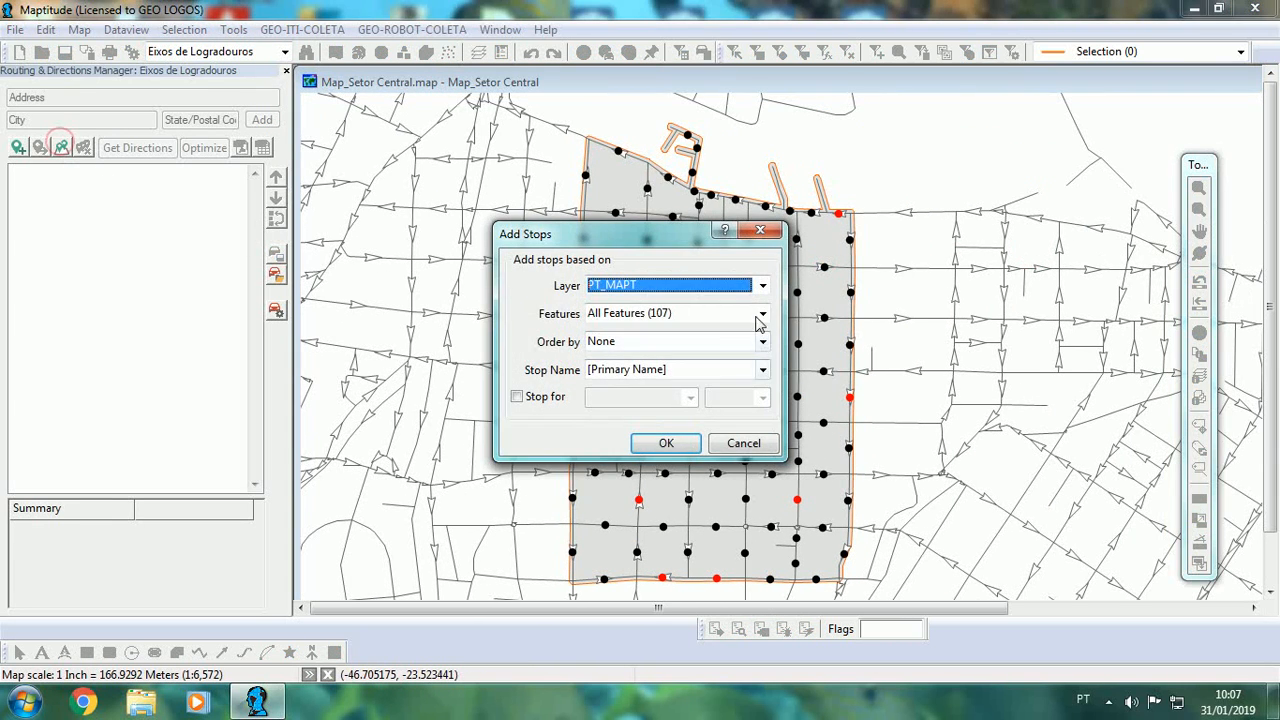
pyautogui.click(762, 313)
pyautogui.click(680, 347)
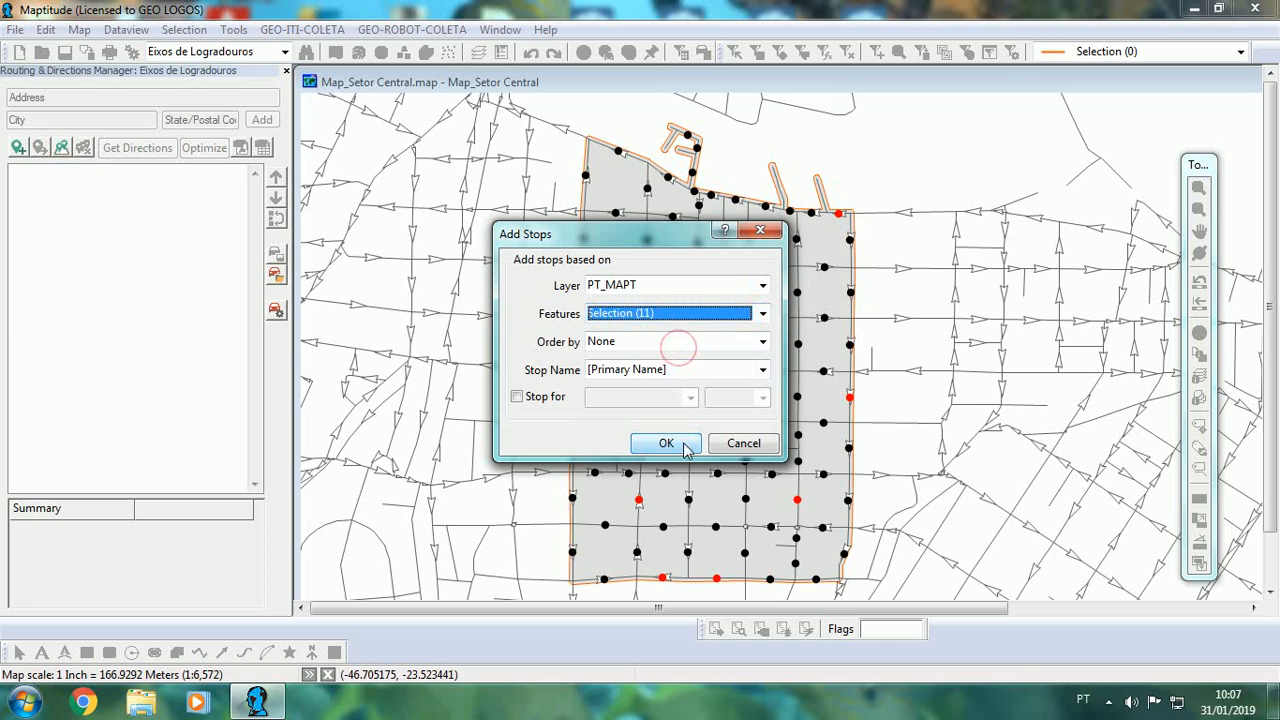
pyautogui.click(686, 447)
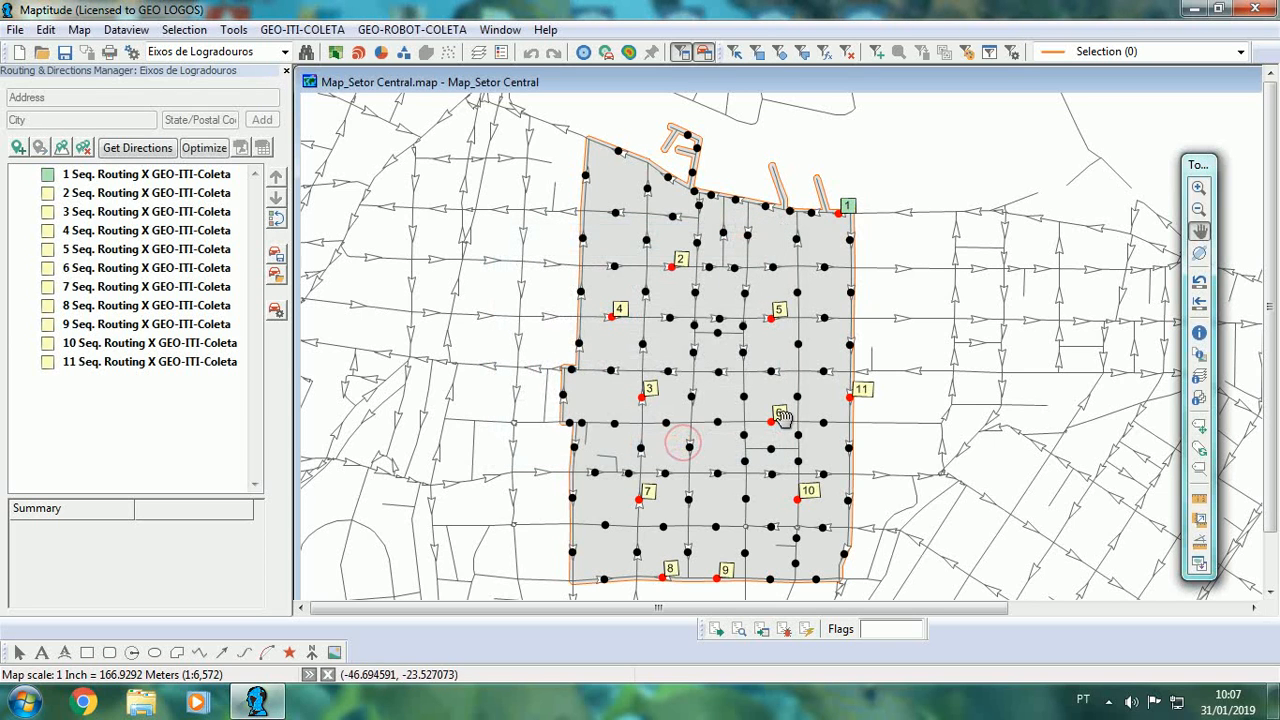
# - Optimize the order of the 11 stops twice without a fixed end stop
pyautogui.click(201, 148)
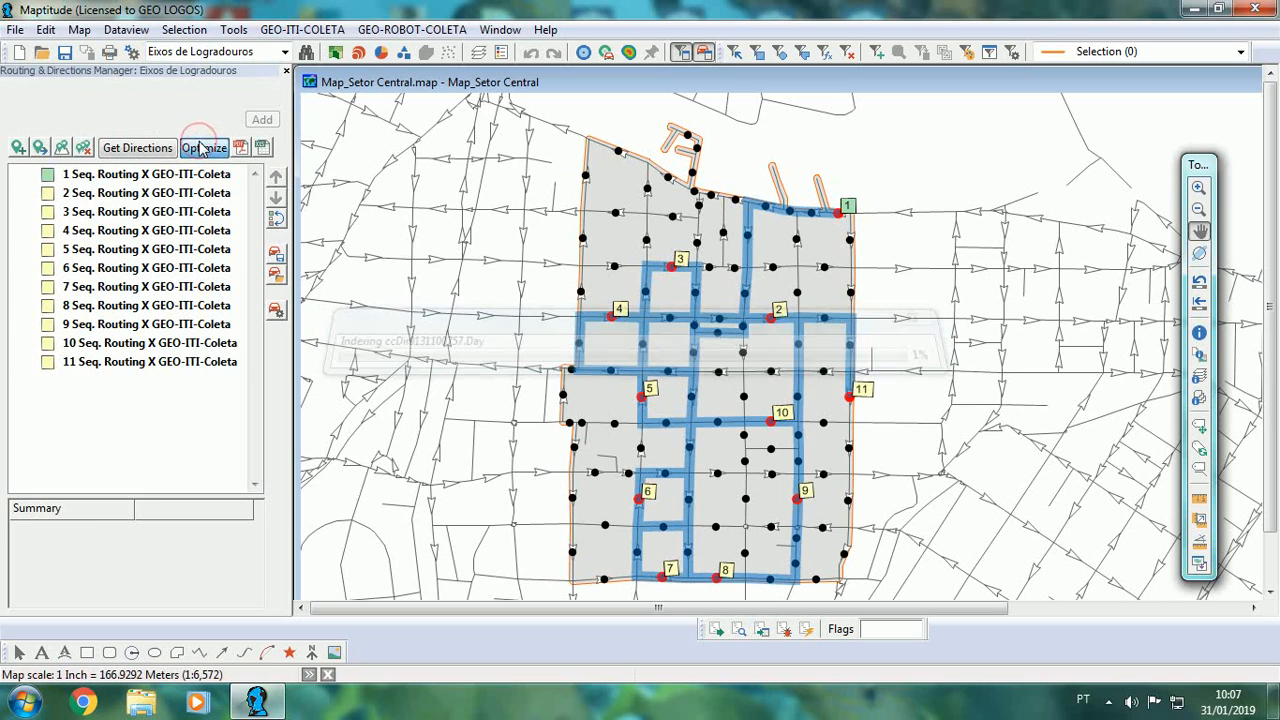
pyautogui.click(201, 148)
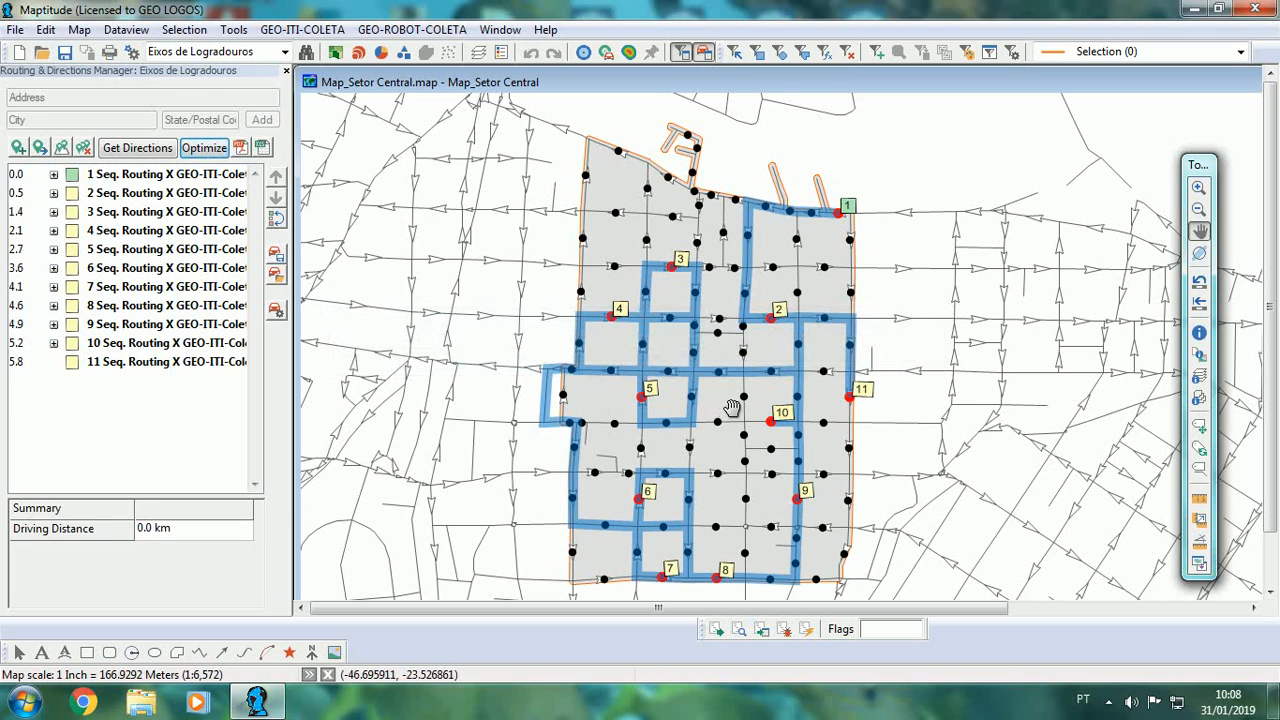
pyautogui.moveTo(731, 408); pyautogui.dragTo(723, 392)
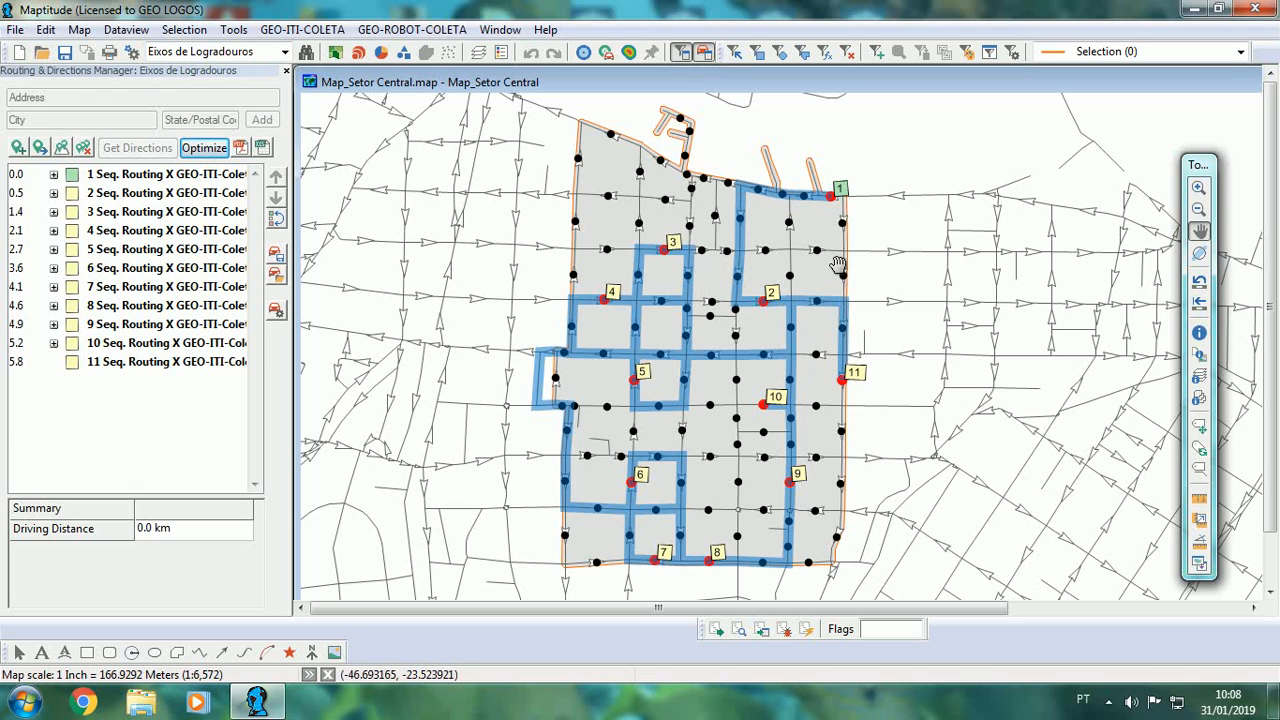
pyautogui.moveTo(838, 222)
# - Choose stop 7 at the sector's southern edge as the route end and optimize the stop order
pyautogui.click(114, 289)
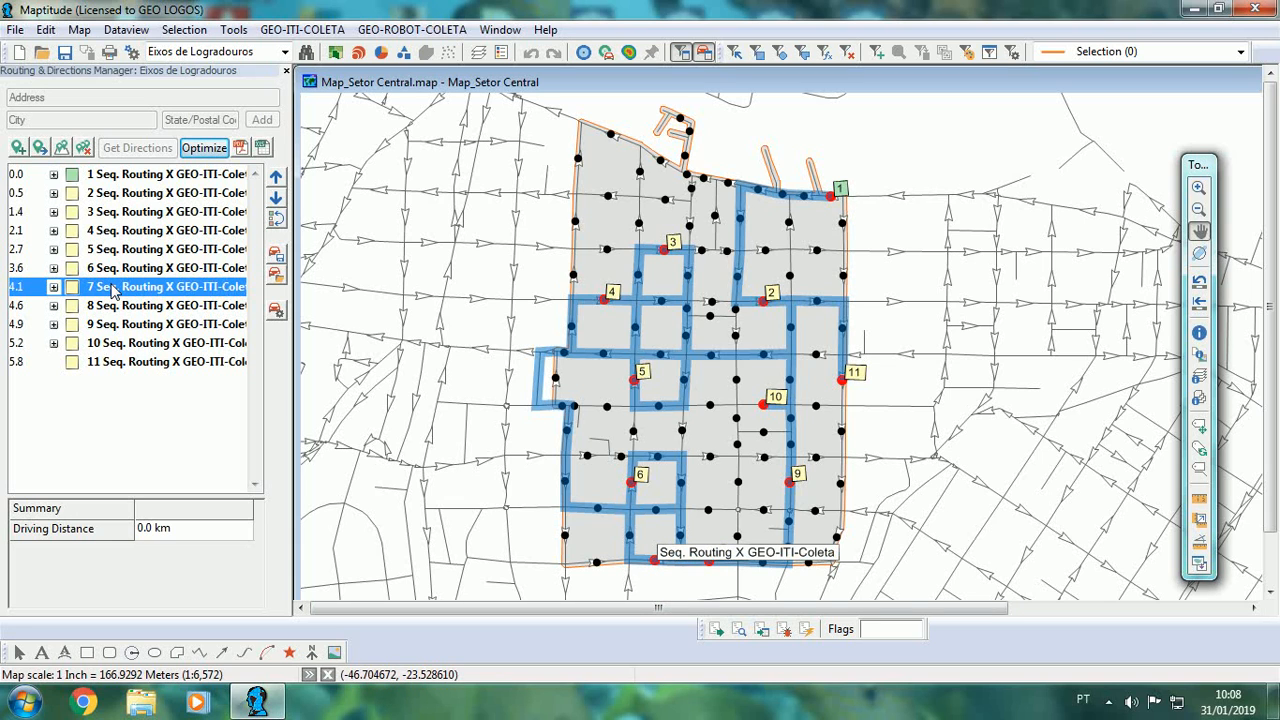
pyautogui.rightClick(114, 289)
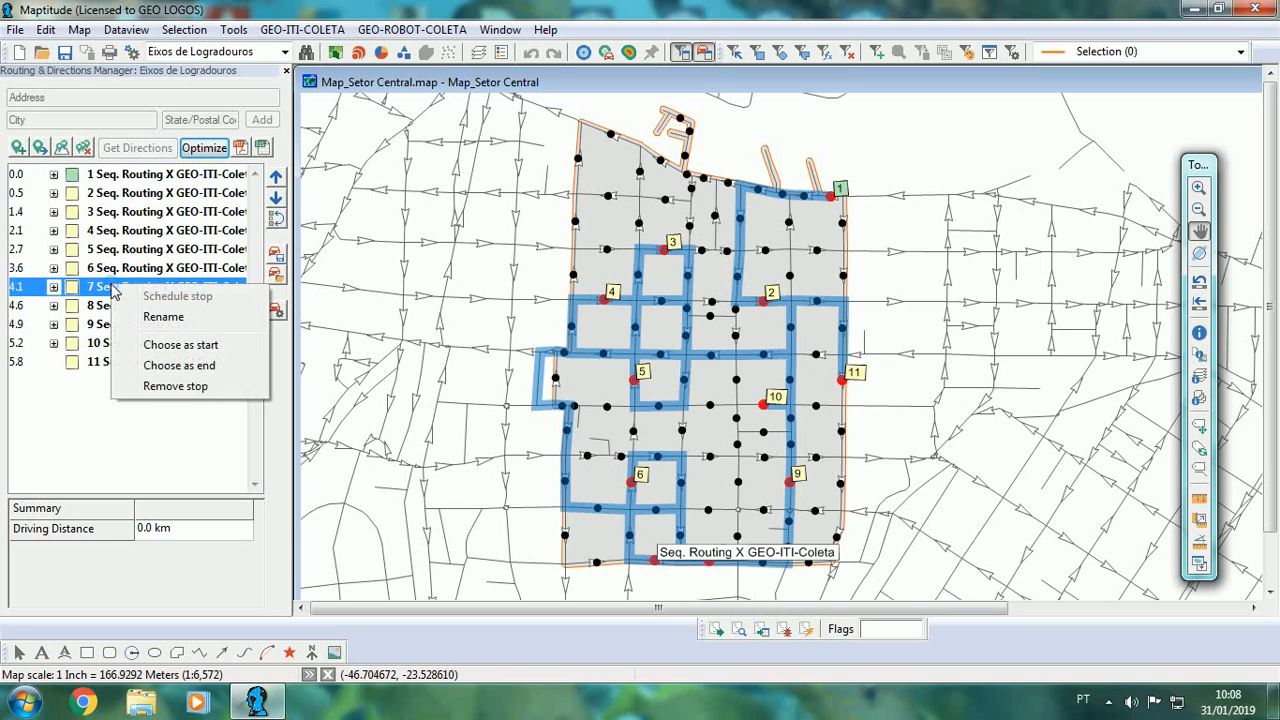
pyautogui.click(172, 367)
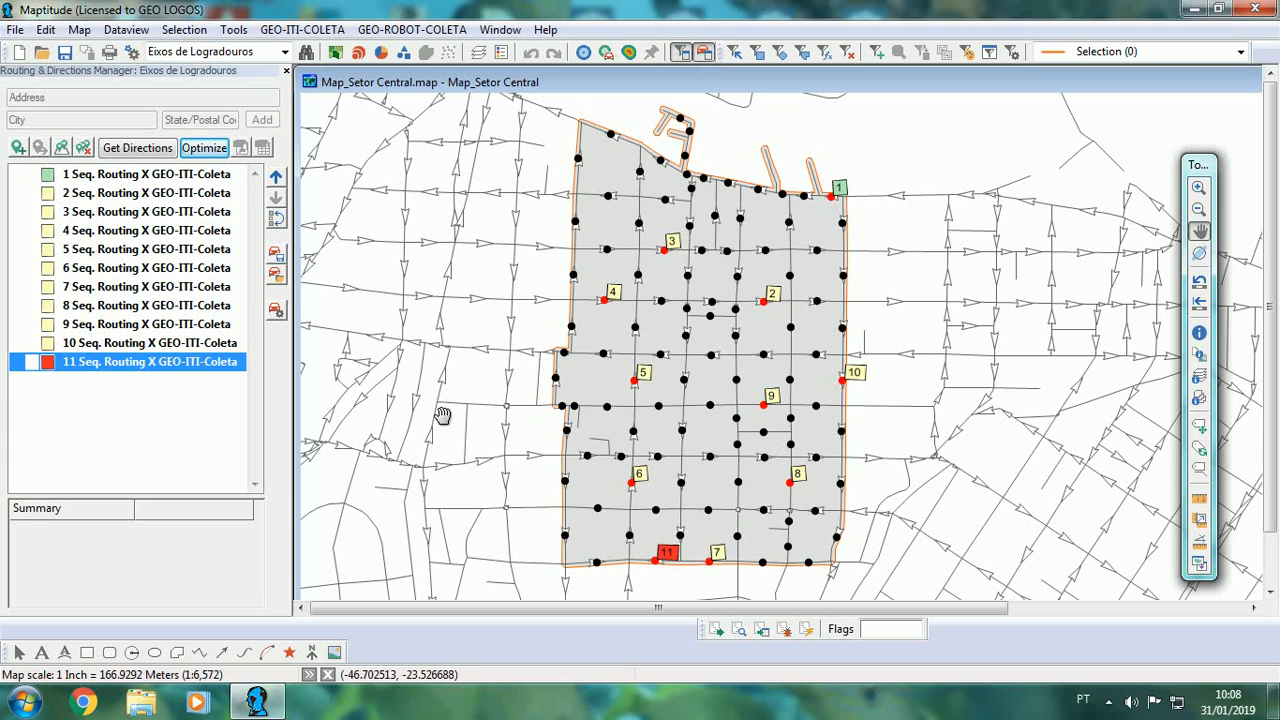
pyautogui.click(205, 148)
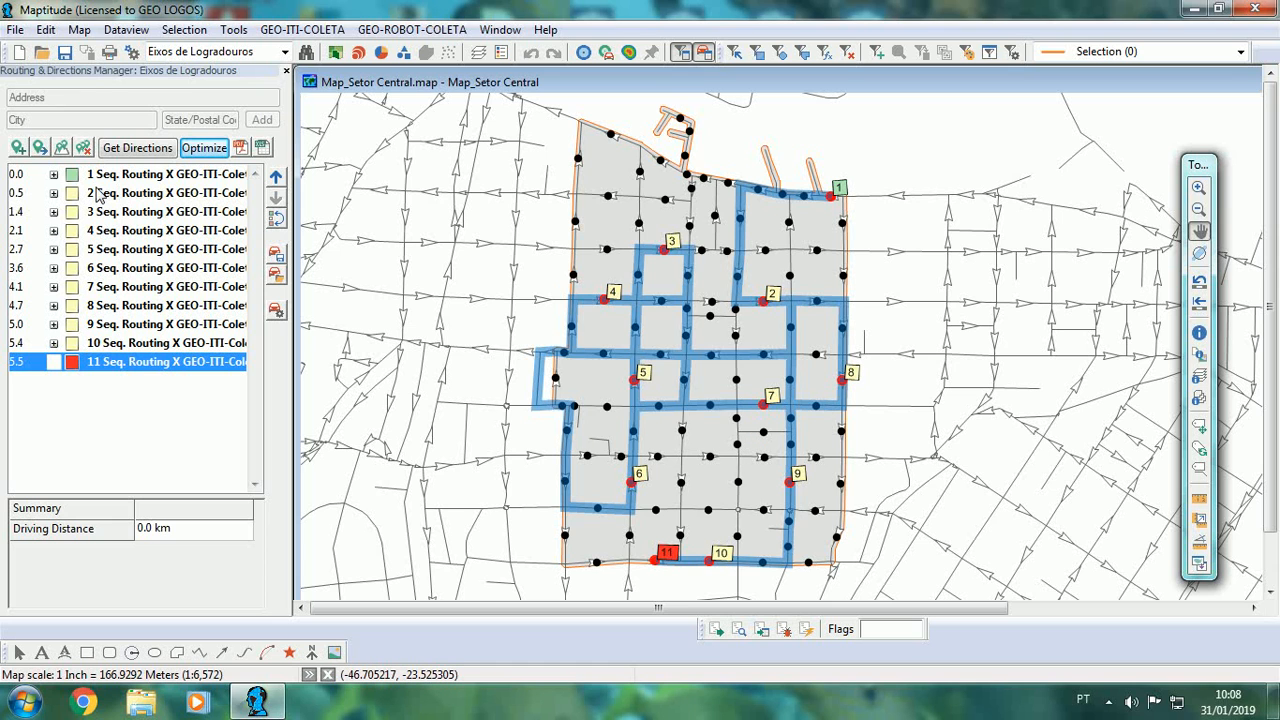
# - Remove all stops from the route and reload the 11 selected PT_MAPT points in their original order
pyautogui.click(85, 147)
pyautogui.click(610, 404)
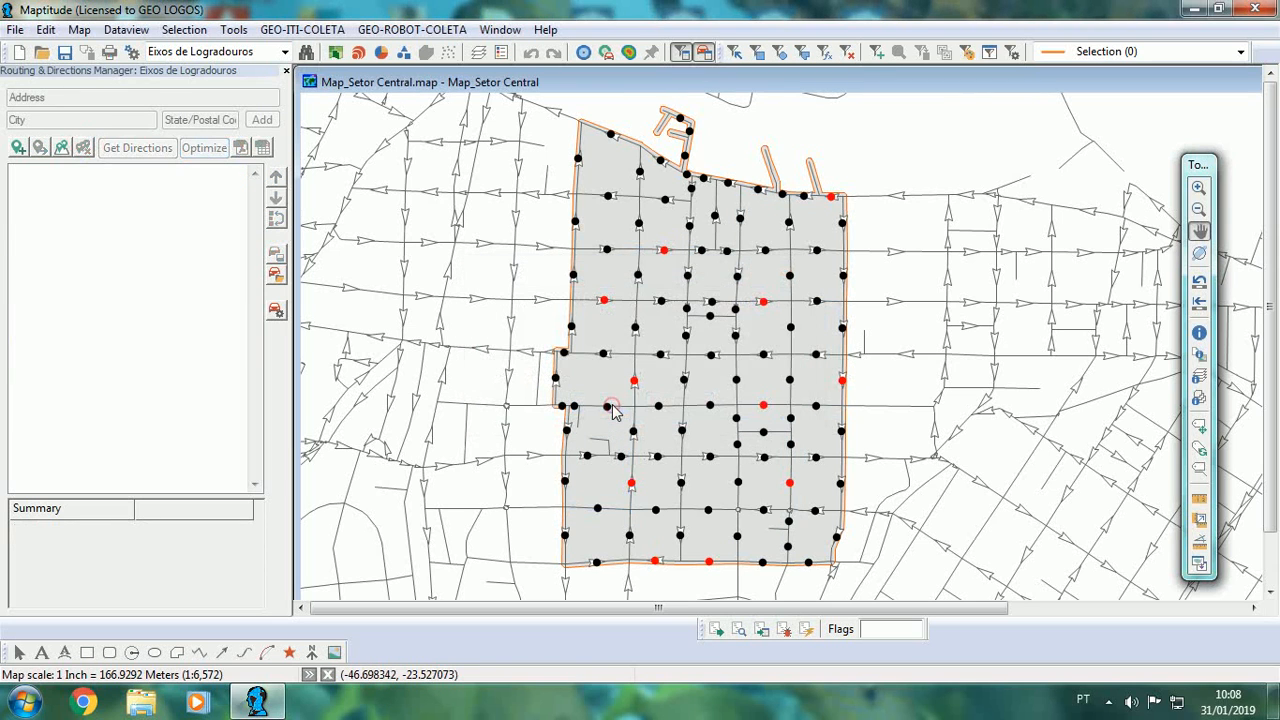
pyautogui.click(63, 148)
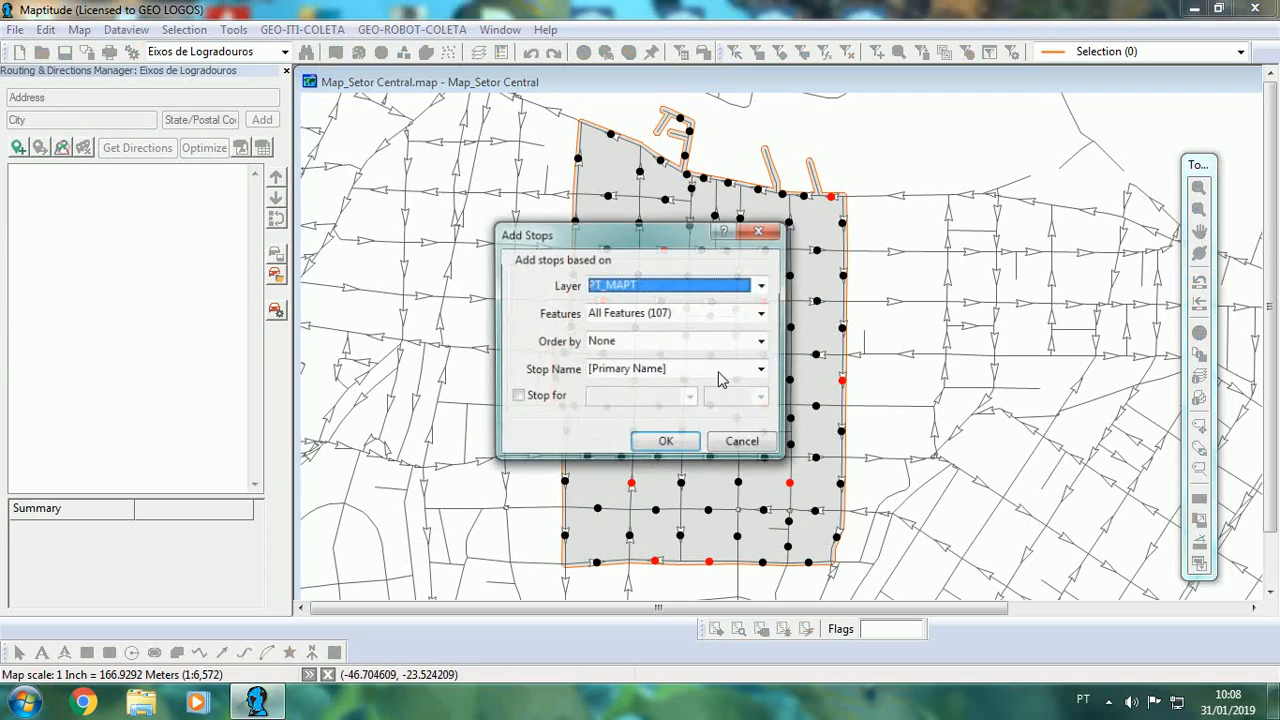
pyautogui.click(762, 313)
pyautogui.click(686, 343)
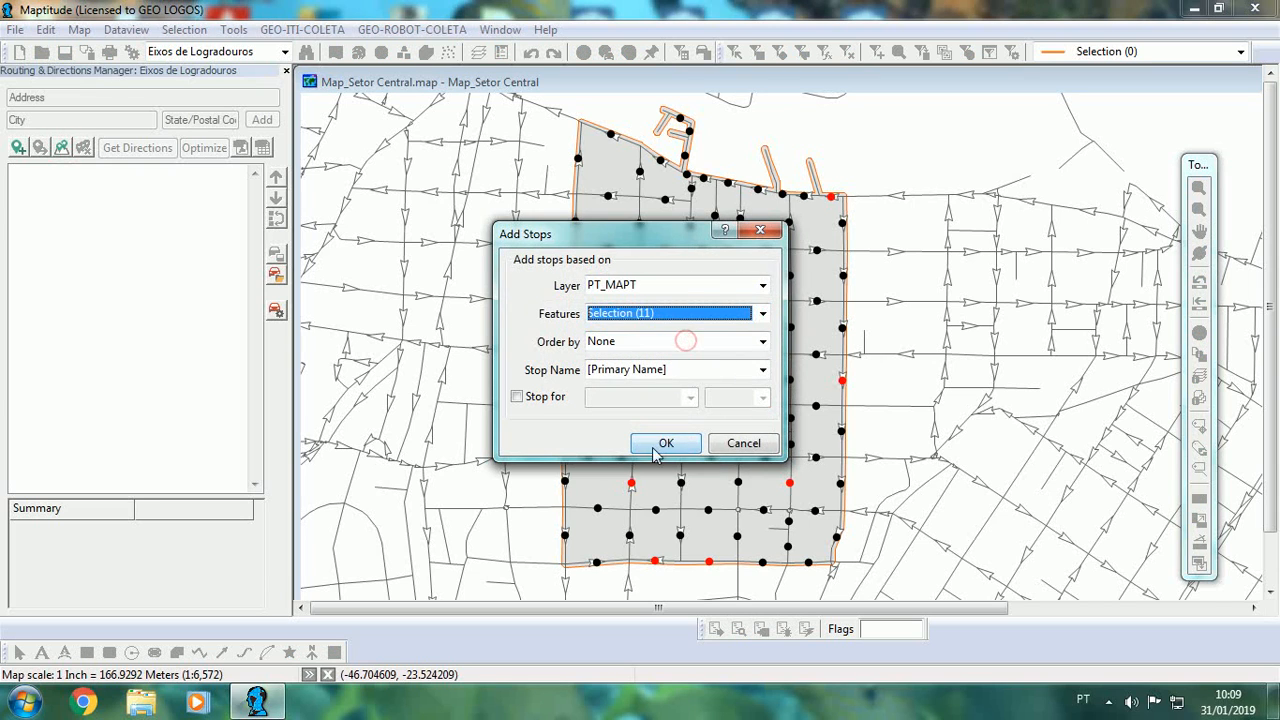
pyautogui.click(663, 443)
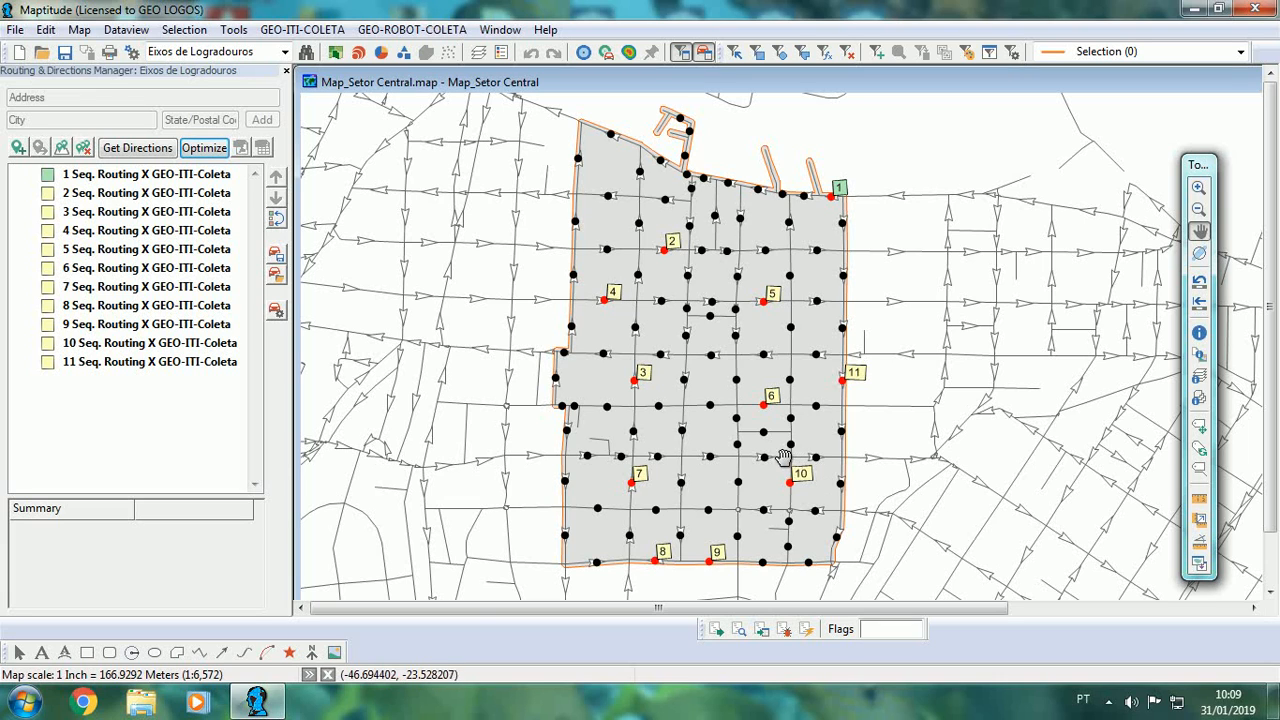
# - Choose stop 4 as the route start and stop 11 as the end, and optimize the stop order between them
pyautogui.click(128, 231)
pyautogui.rightClick(128, 231)
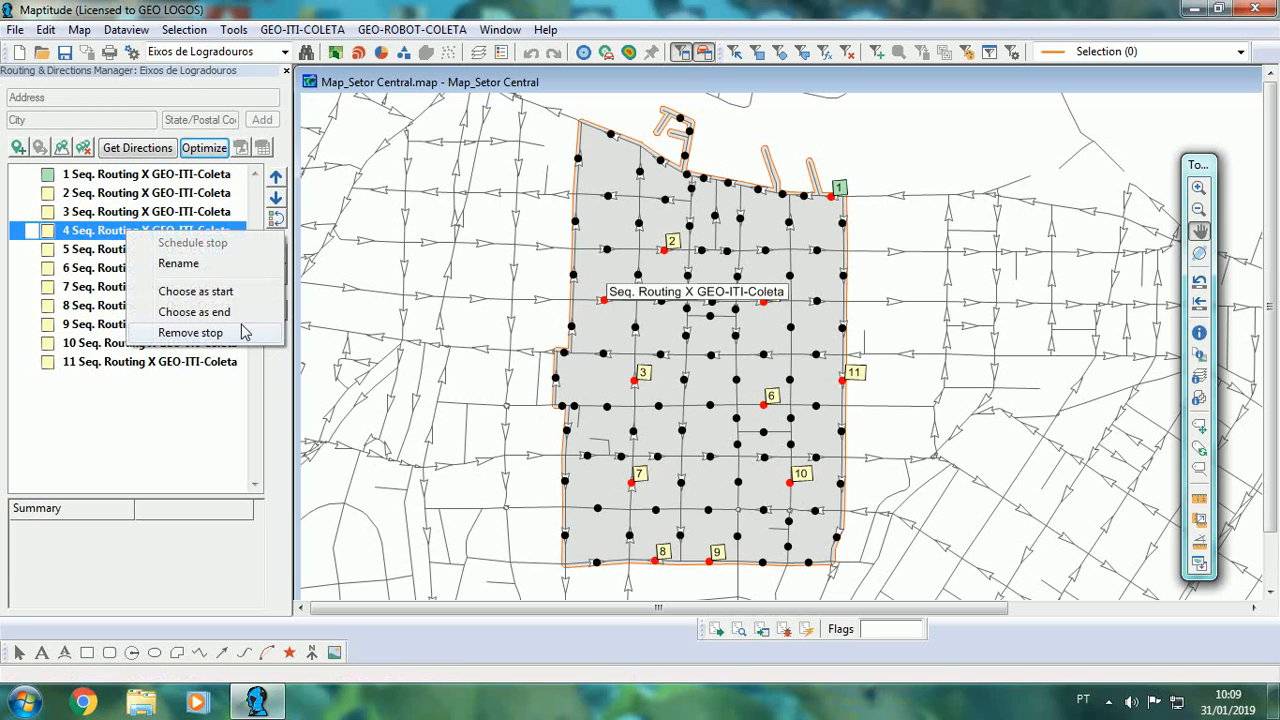
pyautogui.click(222, 290)
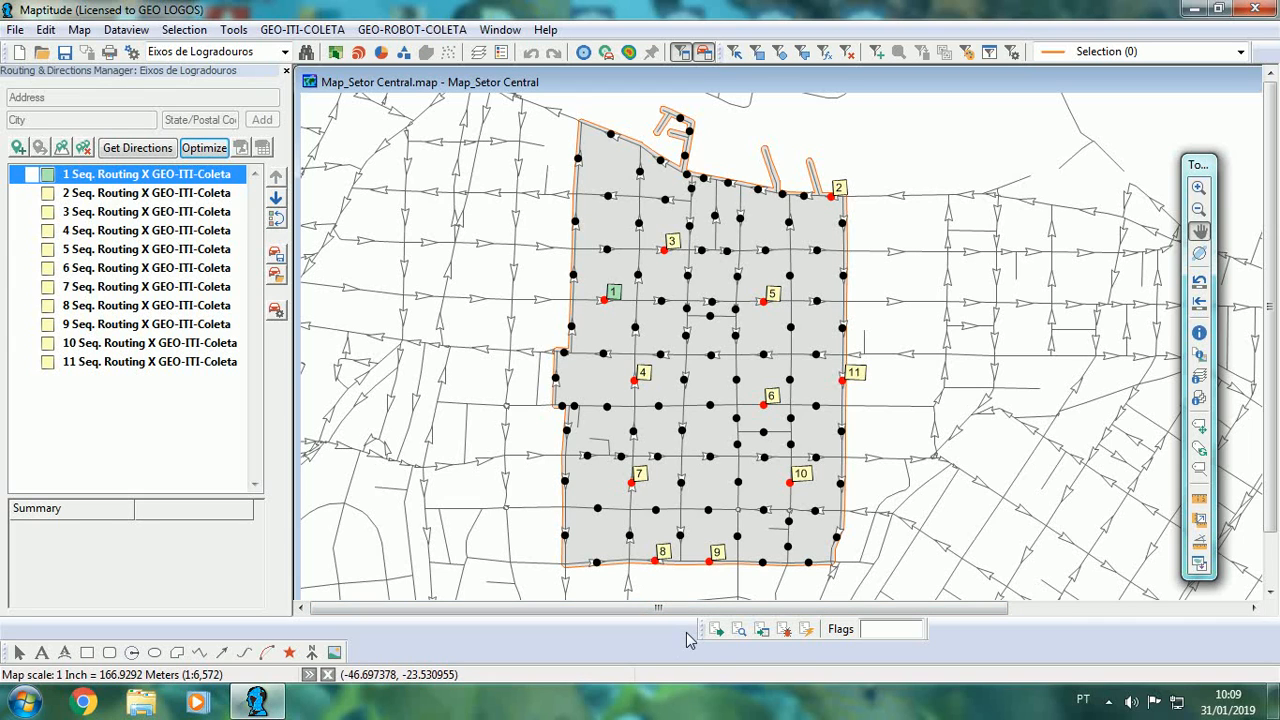
pyautogui.click(143, 365)
pyautogui.rightClick(143, 366)
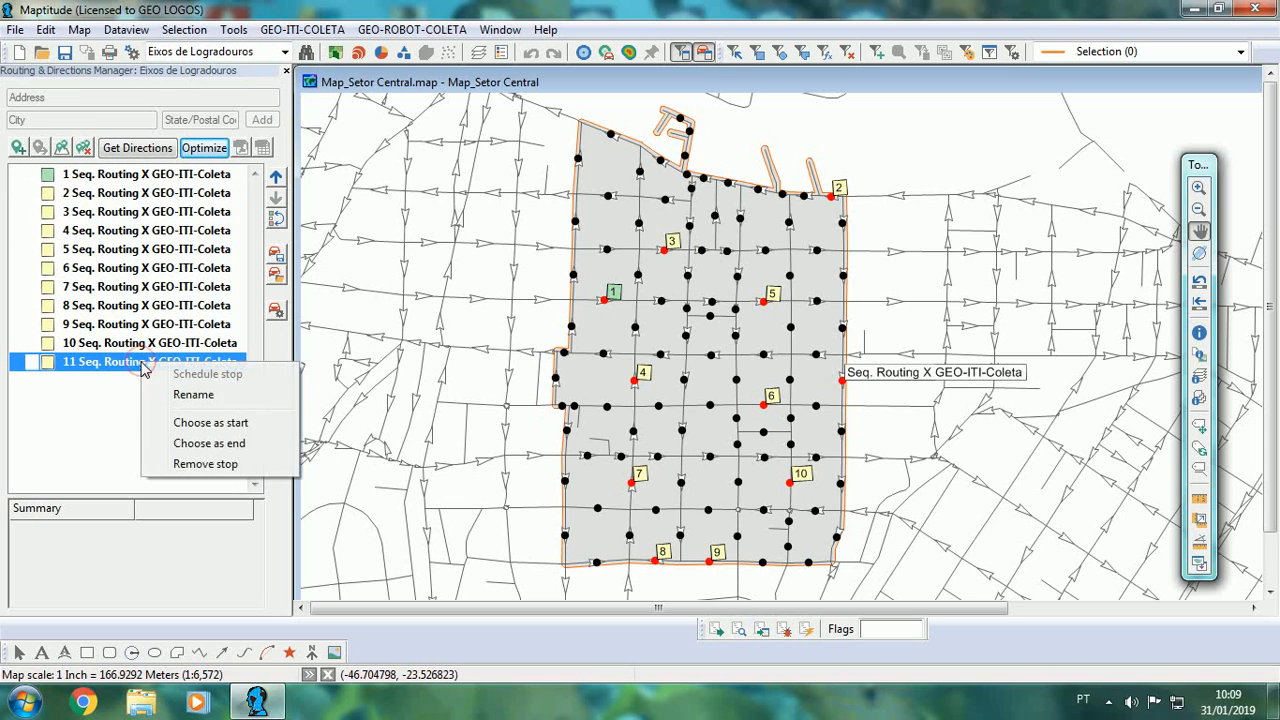
pyautogui.click(230, 444)
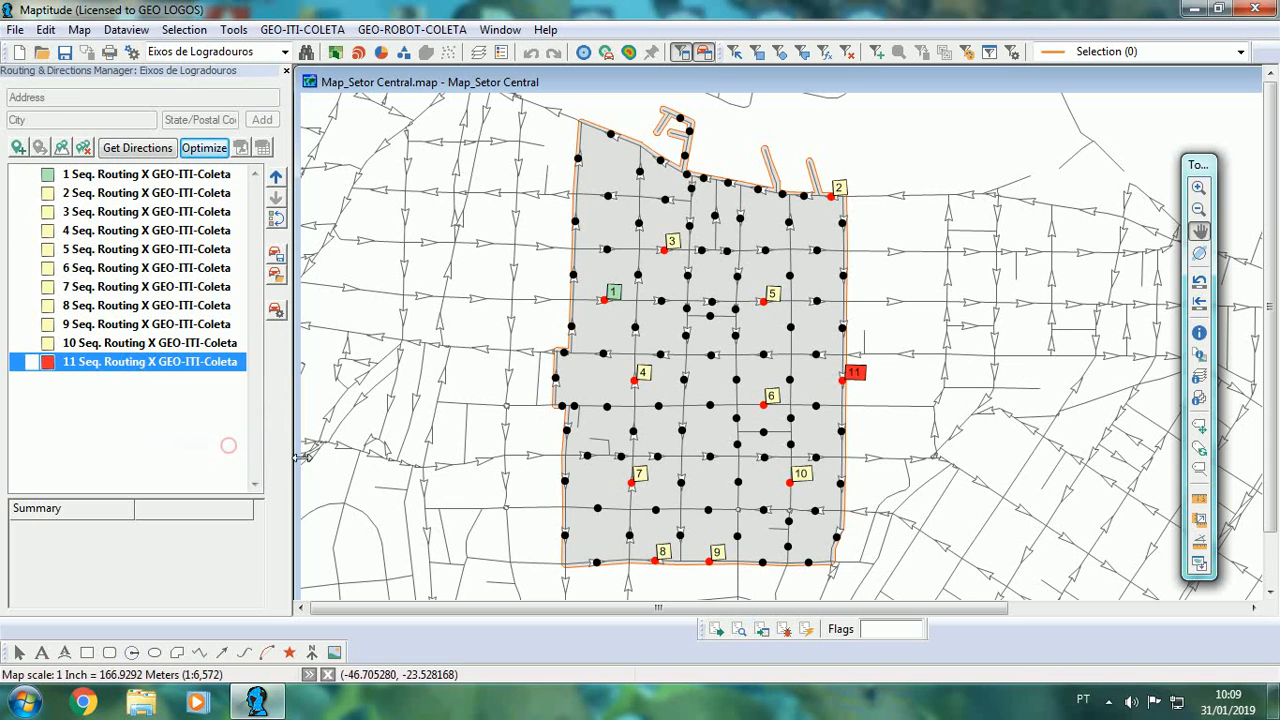
pyautogui.click(197, 149)
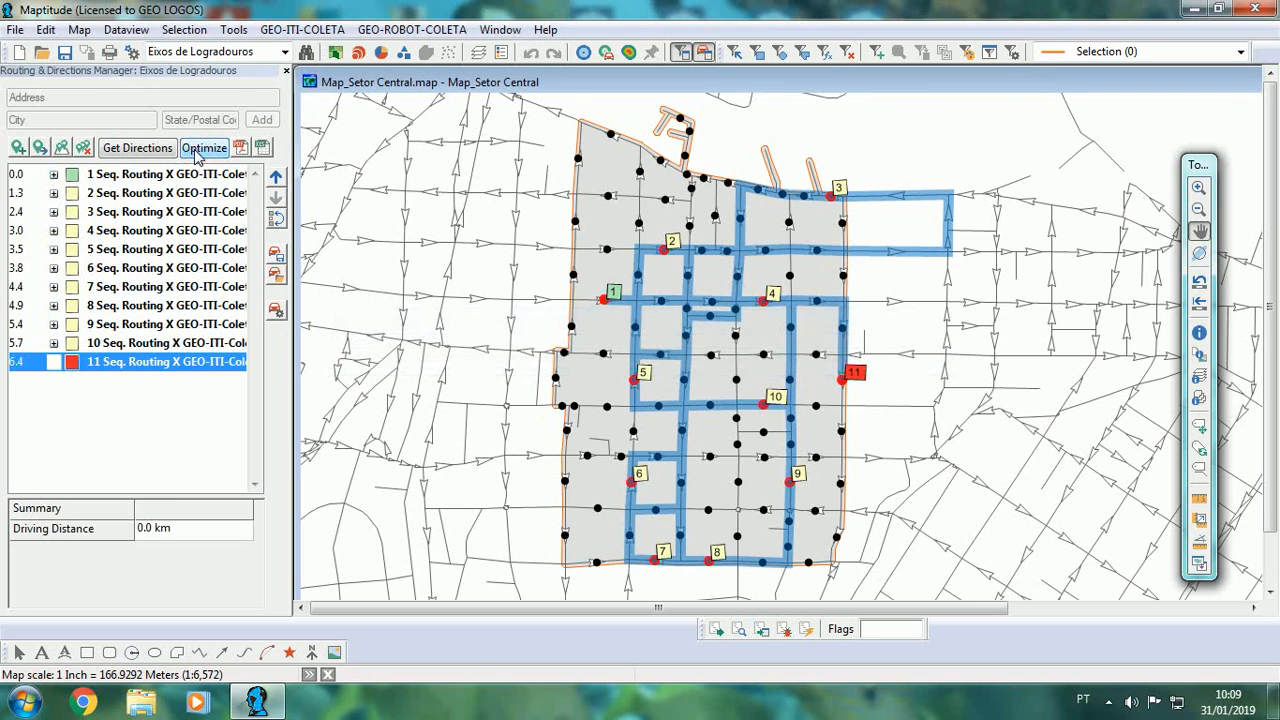
# - Re-run the stop-order optimization with stop 1 as the route start and stop 11 as the end
pyautogui.click(197, 149)
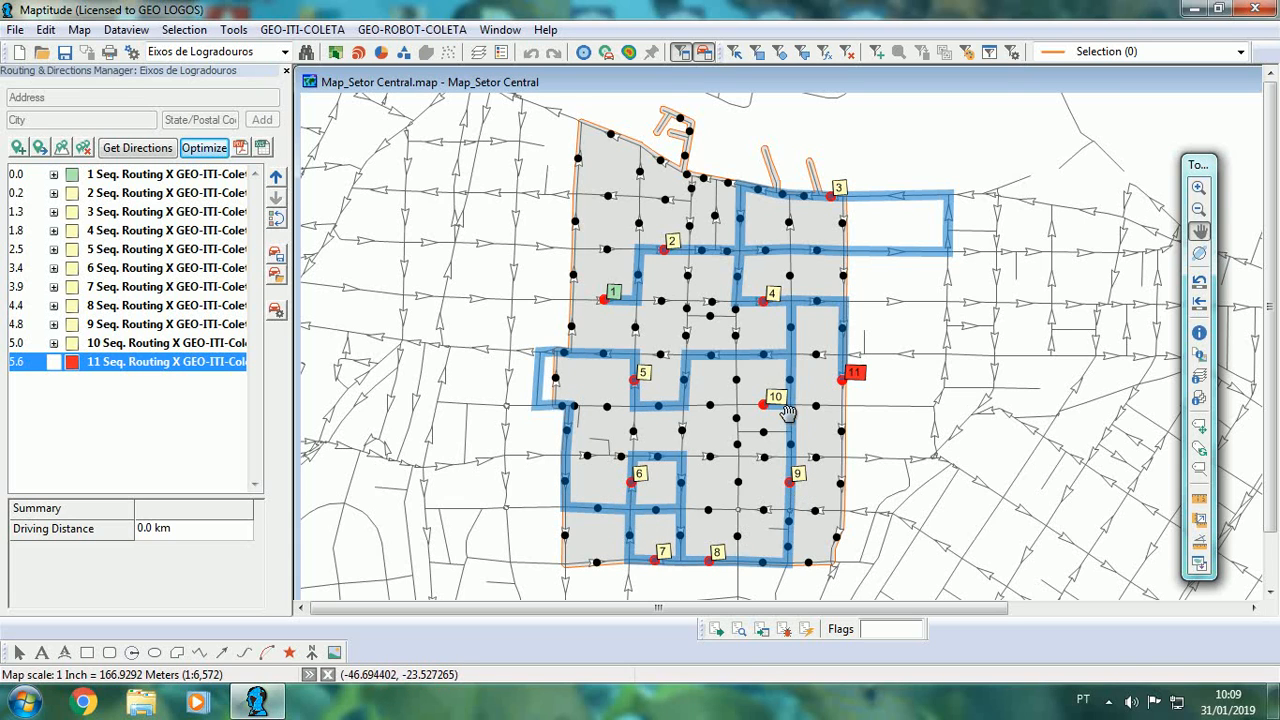
pyautogui.moveTo(788, 410)
pyautogui.click(846, 390)
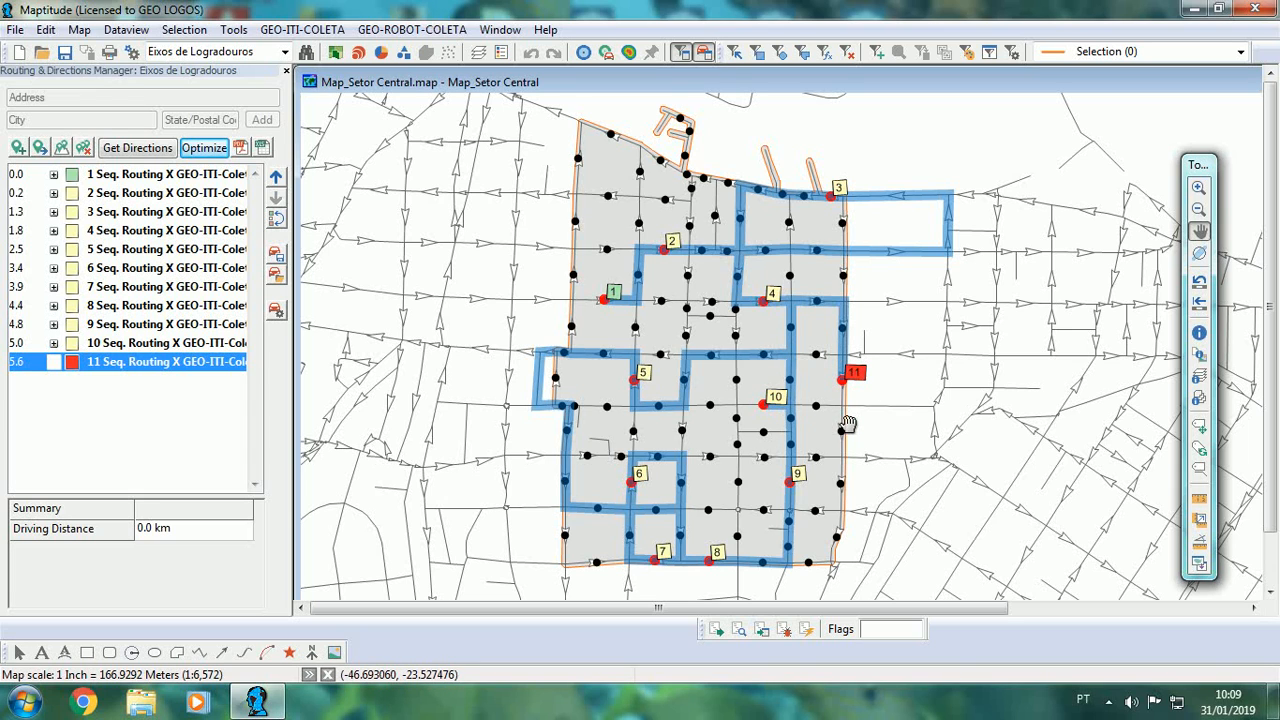
# - Open the GEO-ITI-COLETA routing list for Setor Central and number its selected segments in the optimized stop order
pyautogui.click(318, 32)
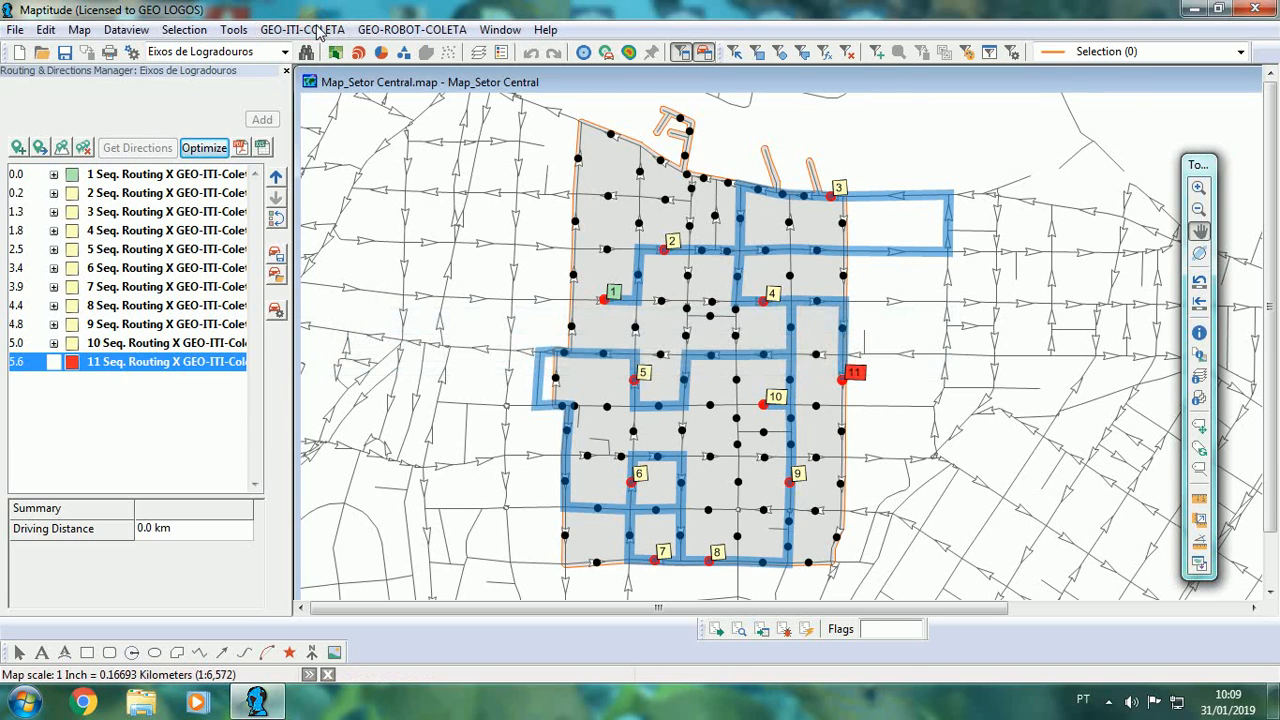
pyautogui.moveTo(658, 90); pyautogui.dragTo(682, 19)
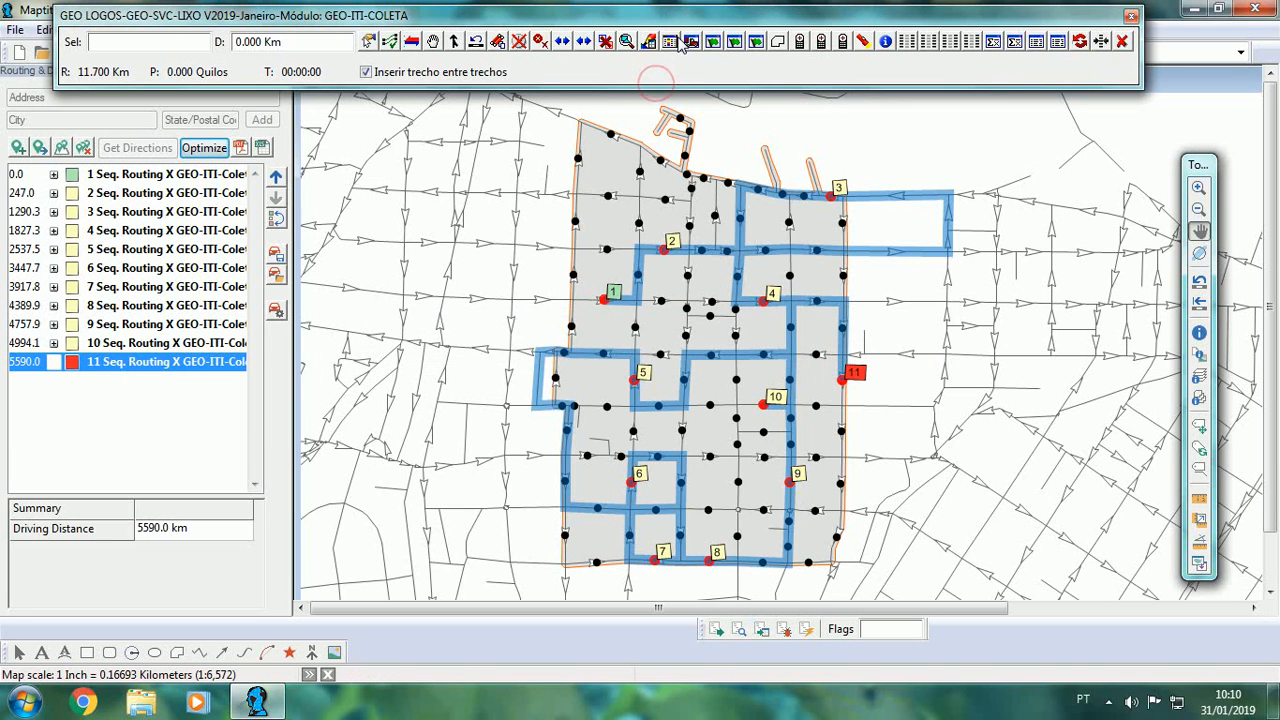
pyautogui.click(693, 42)
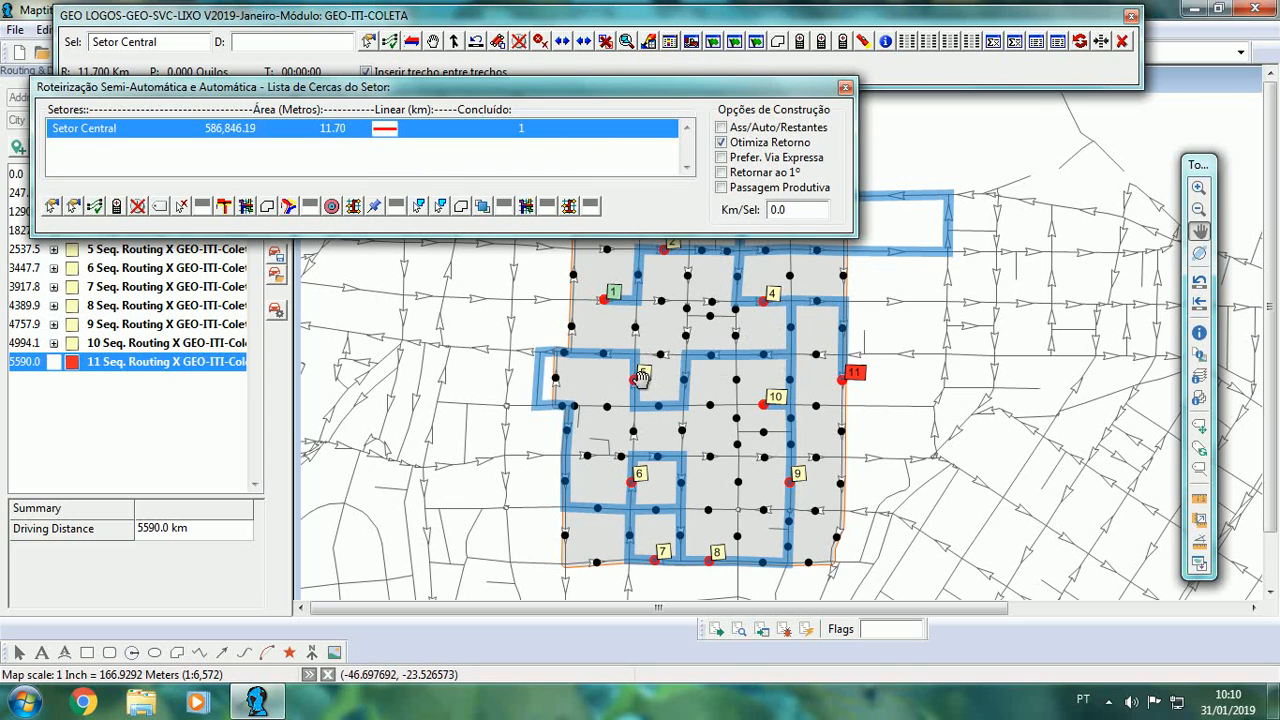
pyautogui.click(354, 205)
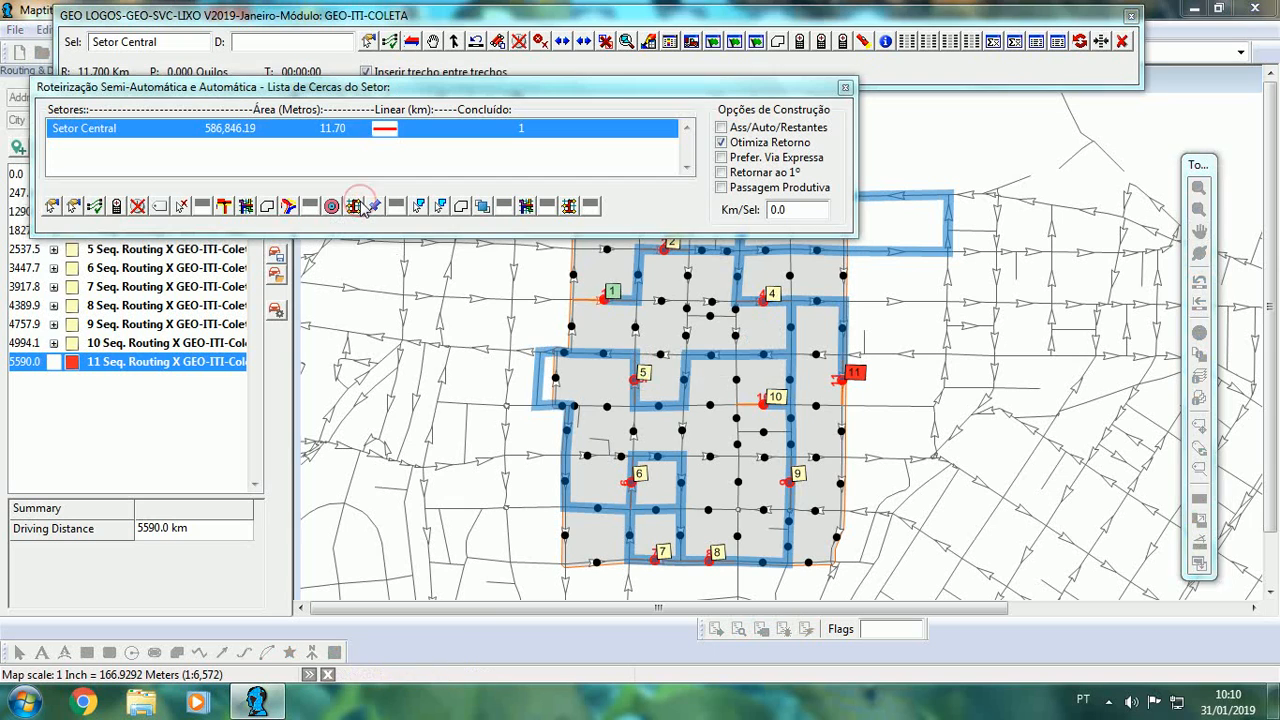
pyautogui.click(779, 395)
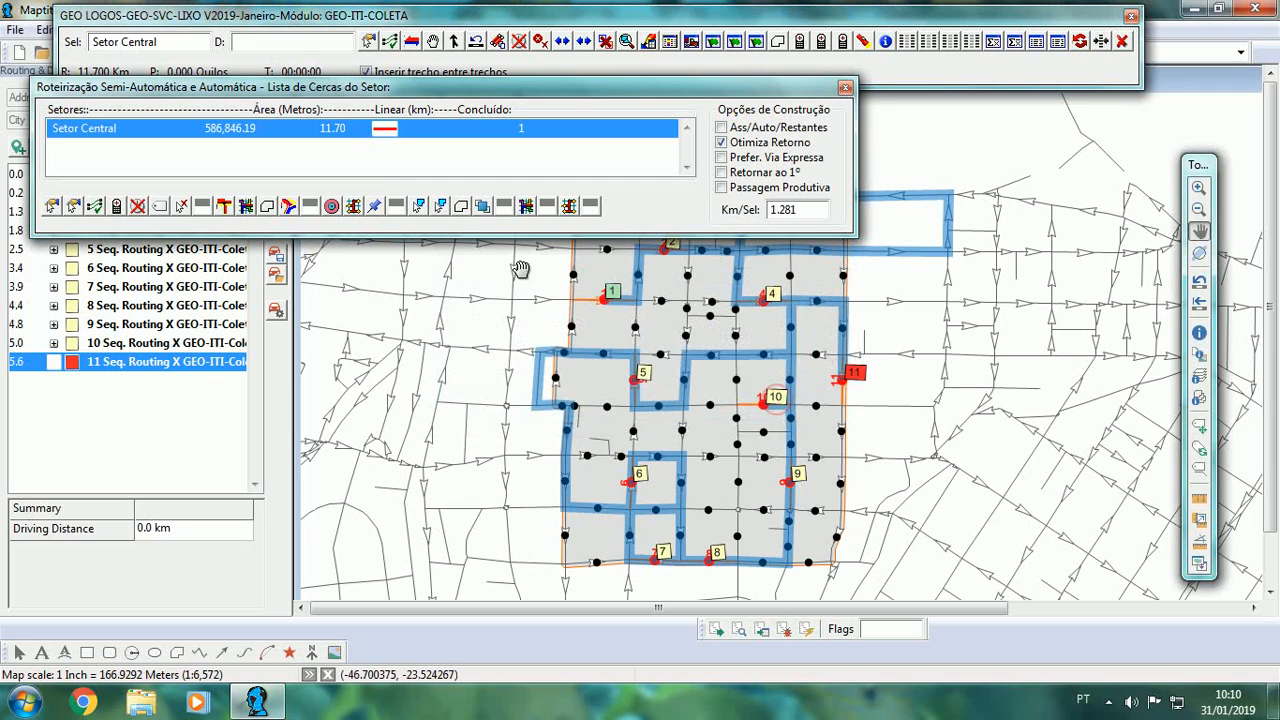
# - Generate the expanded routing fence around Setor Central and check its expansion distance in the system preferences
pyautogui.click(459, 207)
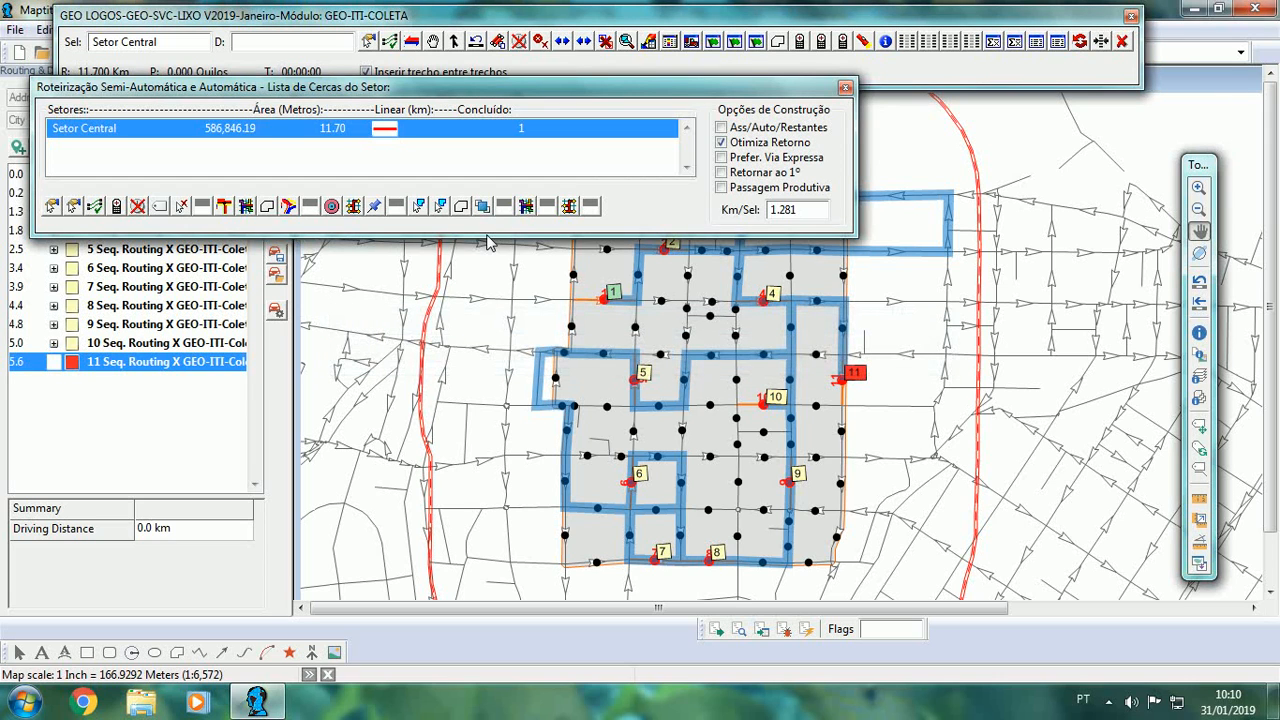
pyautogui.click(903, 46)
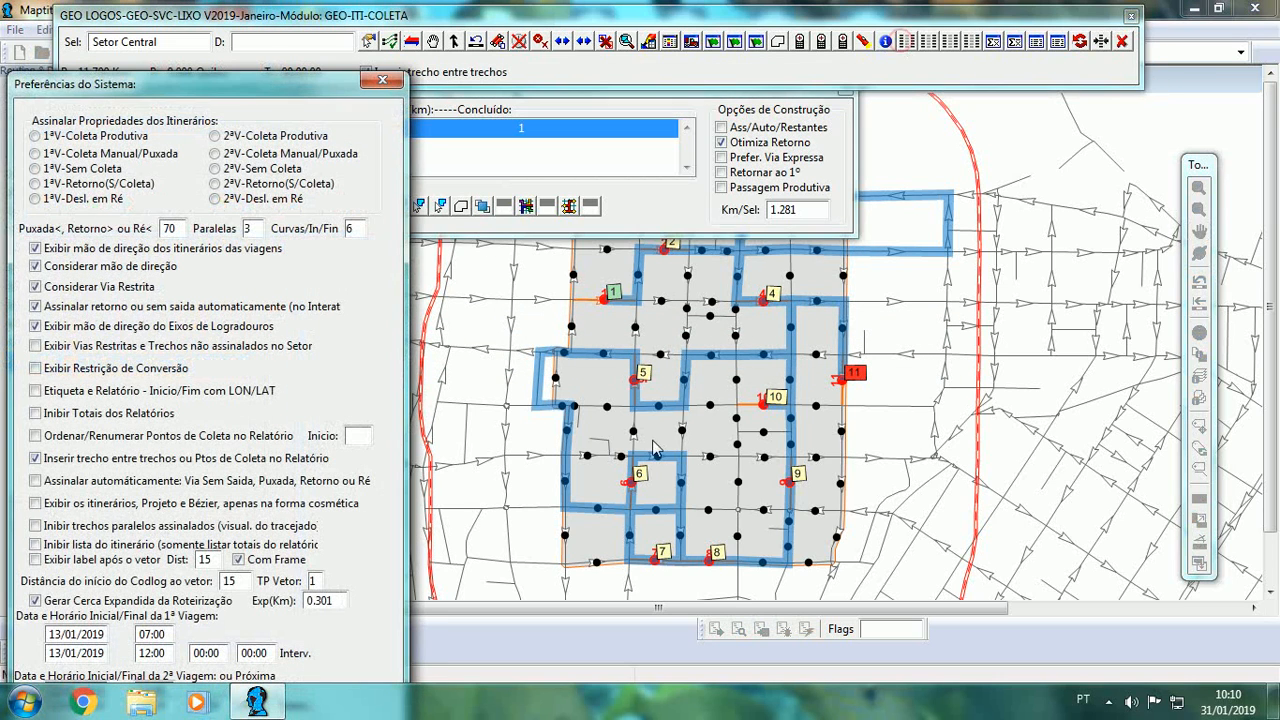
pyautogui.moveTo(280, 84); pyautogui.dragTo(315, 12)
pyautogui.click(237, 658)
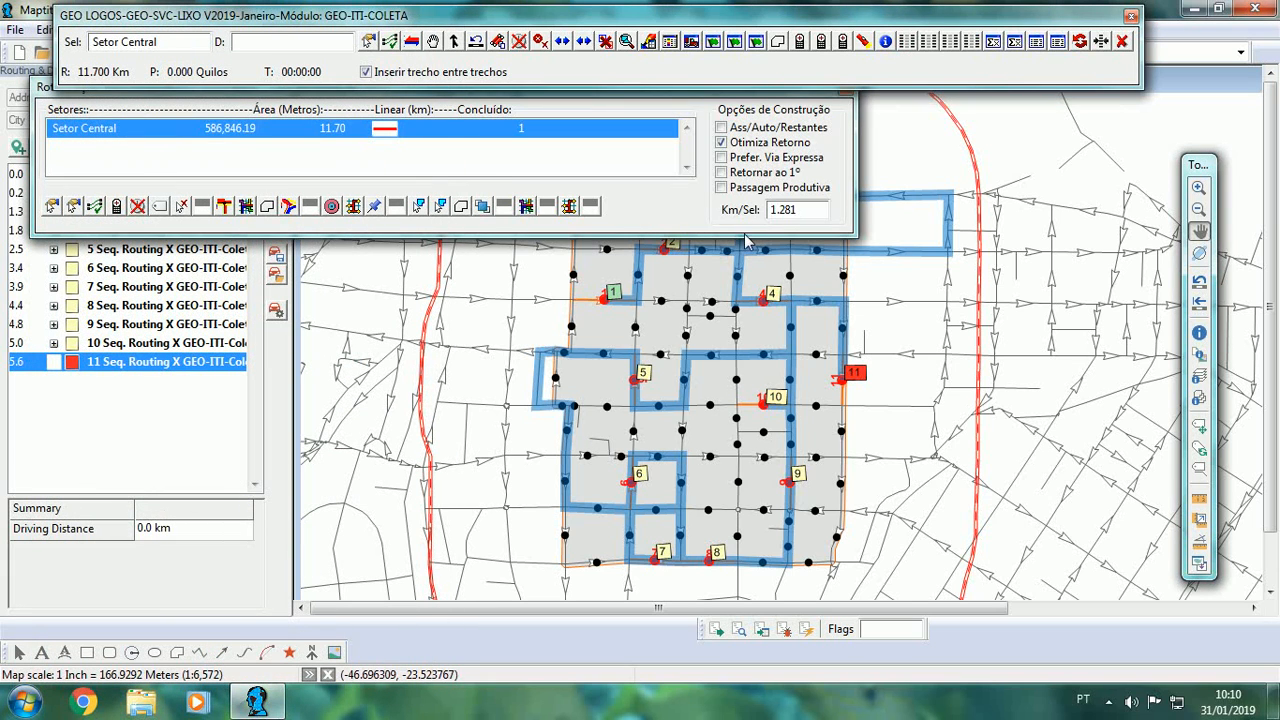
# - Disable Otimiza Retorno, route the collection through Setor Central's numbered segments, and clear the temporary sequence marks
pyautogui.click(721, 145)
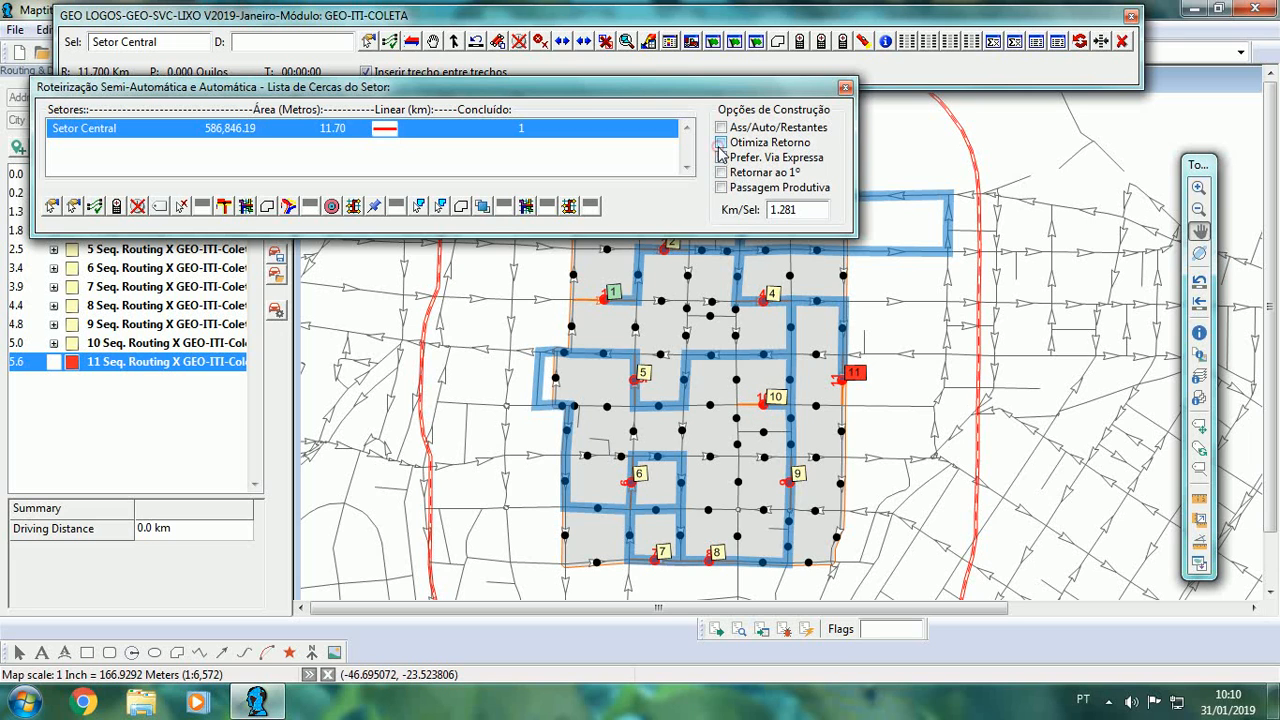
pyautogui.click(527, 206)
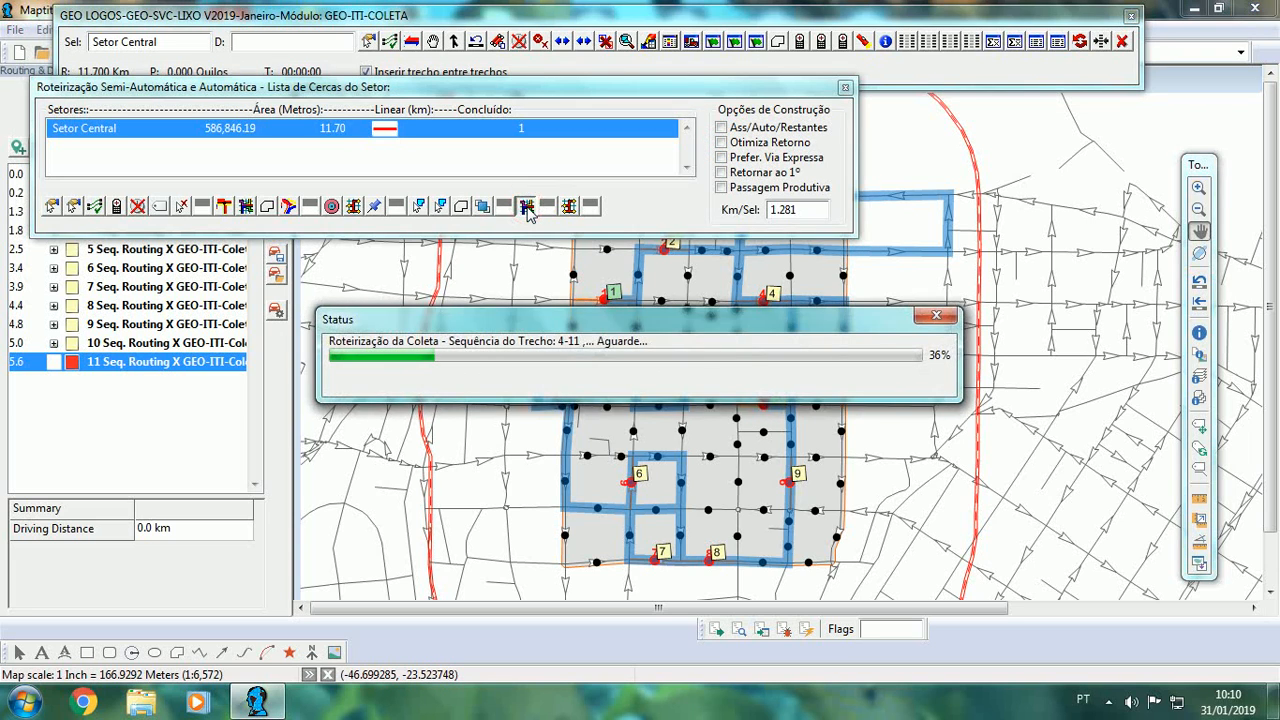
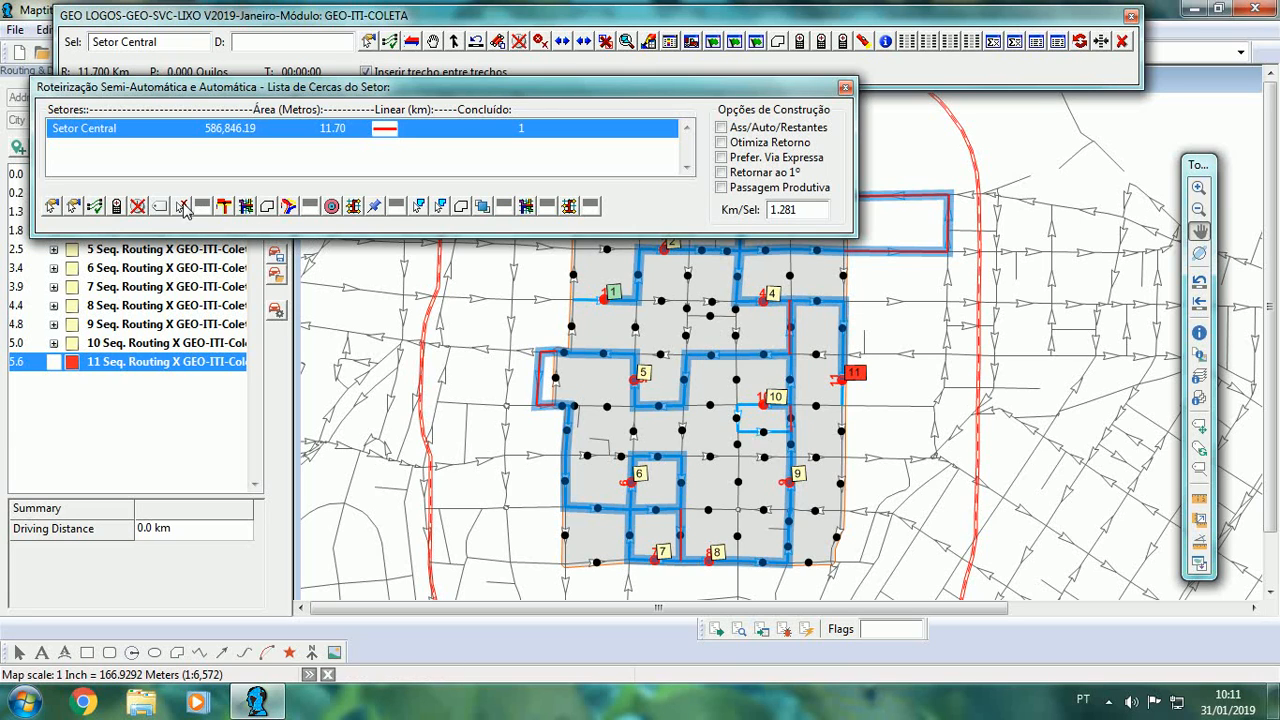
pyautogui.click(183, 207)
pyautogui.click(600, 378)
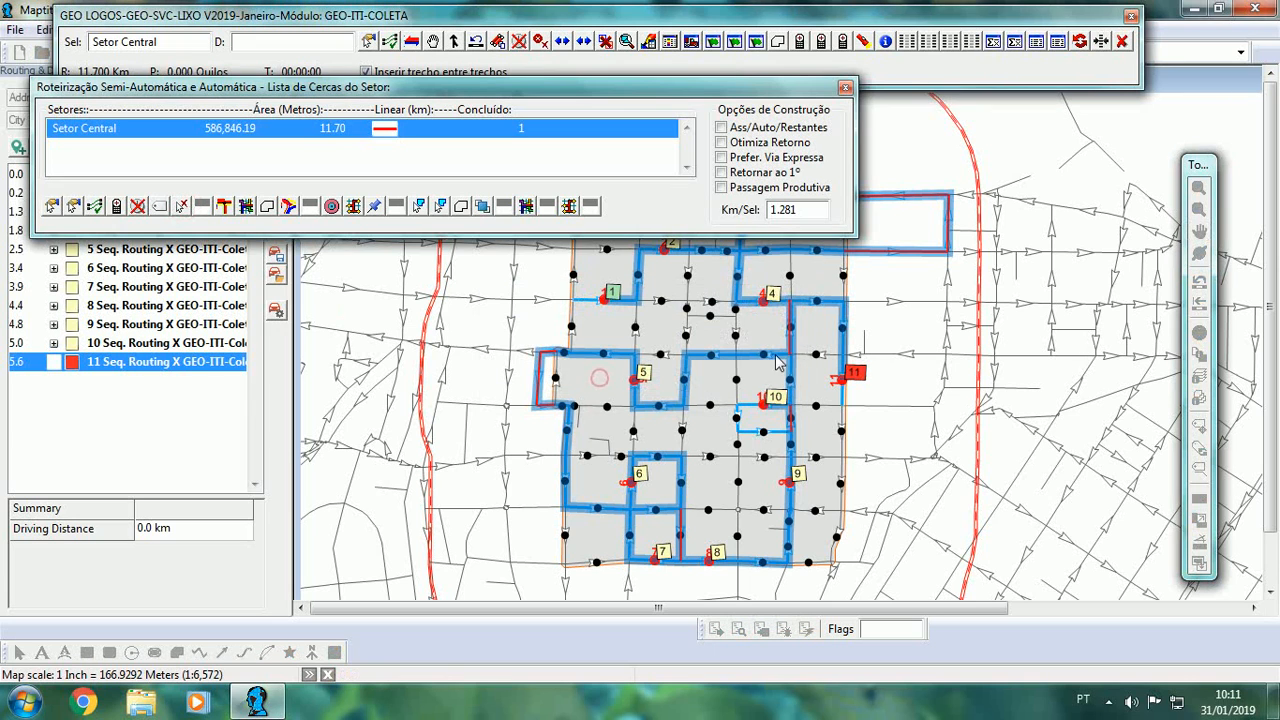
# - Close the sector routing list and the collection module, and drop the optimized stop route from the map without saving it
pyautogui.click(846, 88)
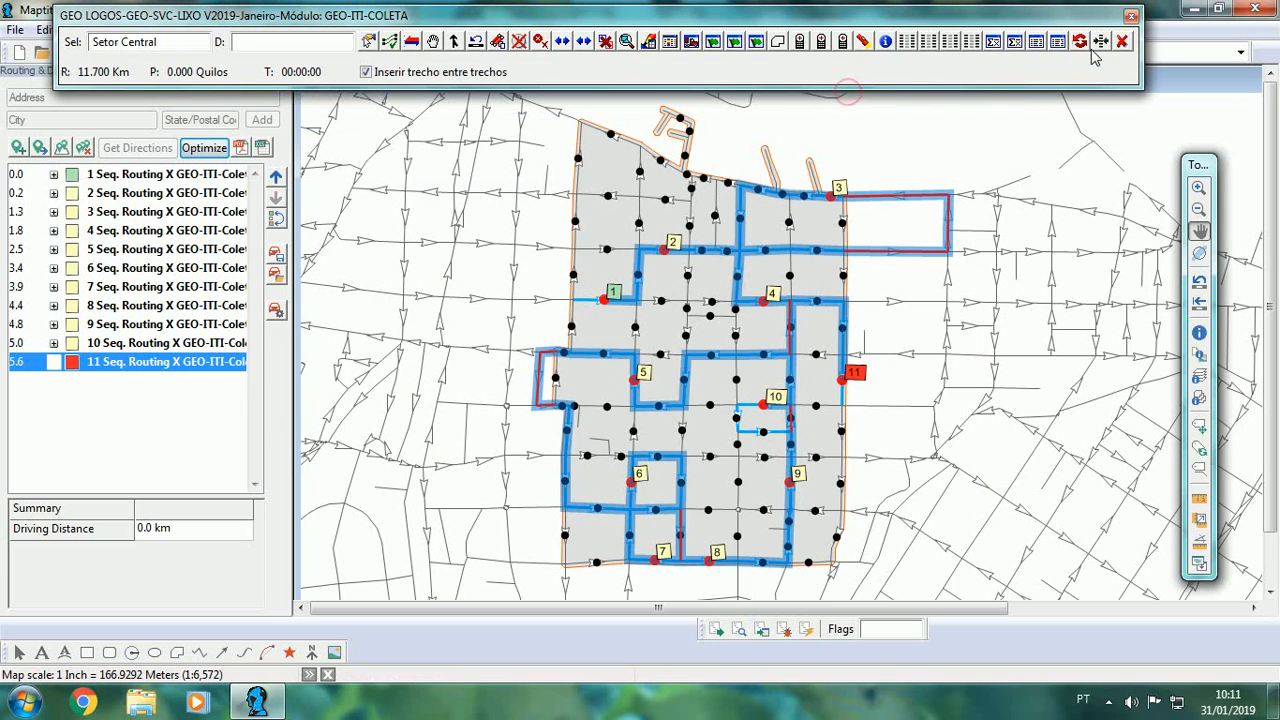
pyautogui.click(1122, 41)
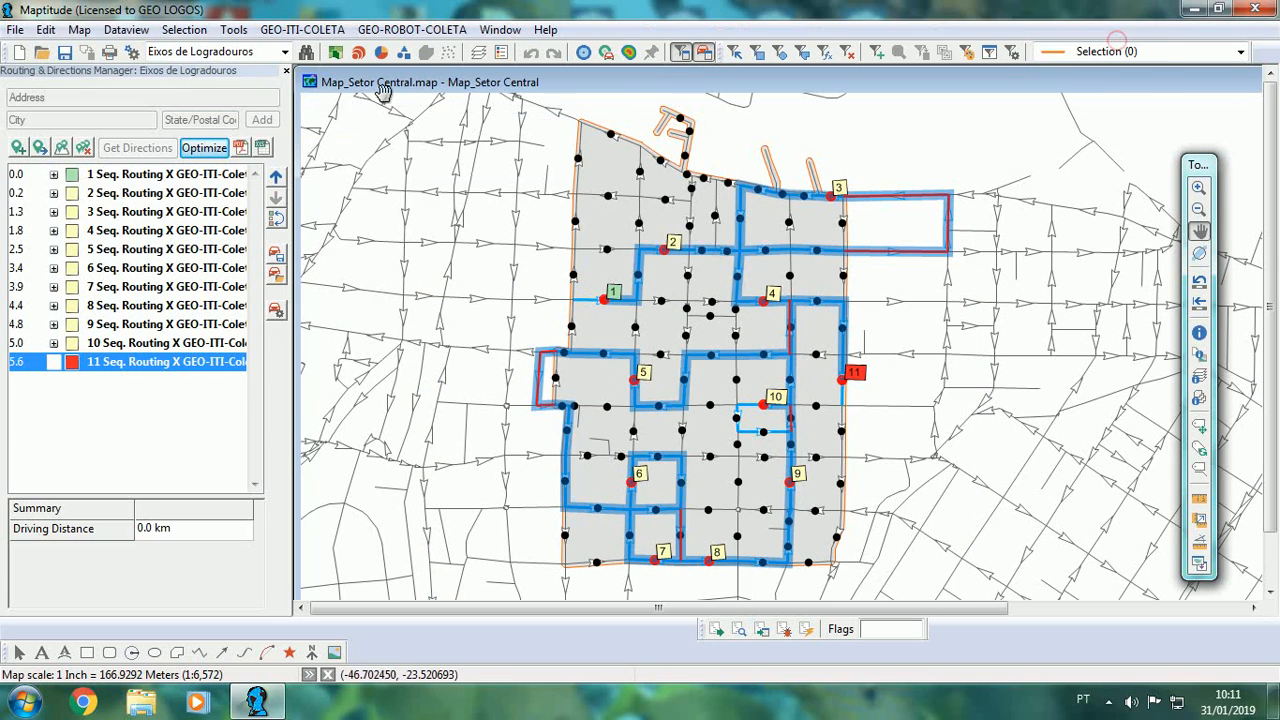
pyautogui.click(285, 72)
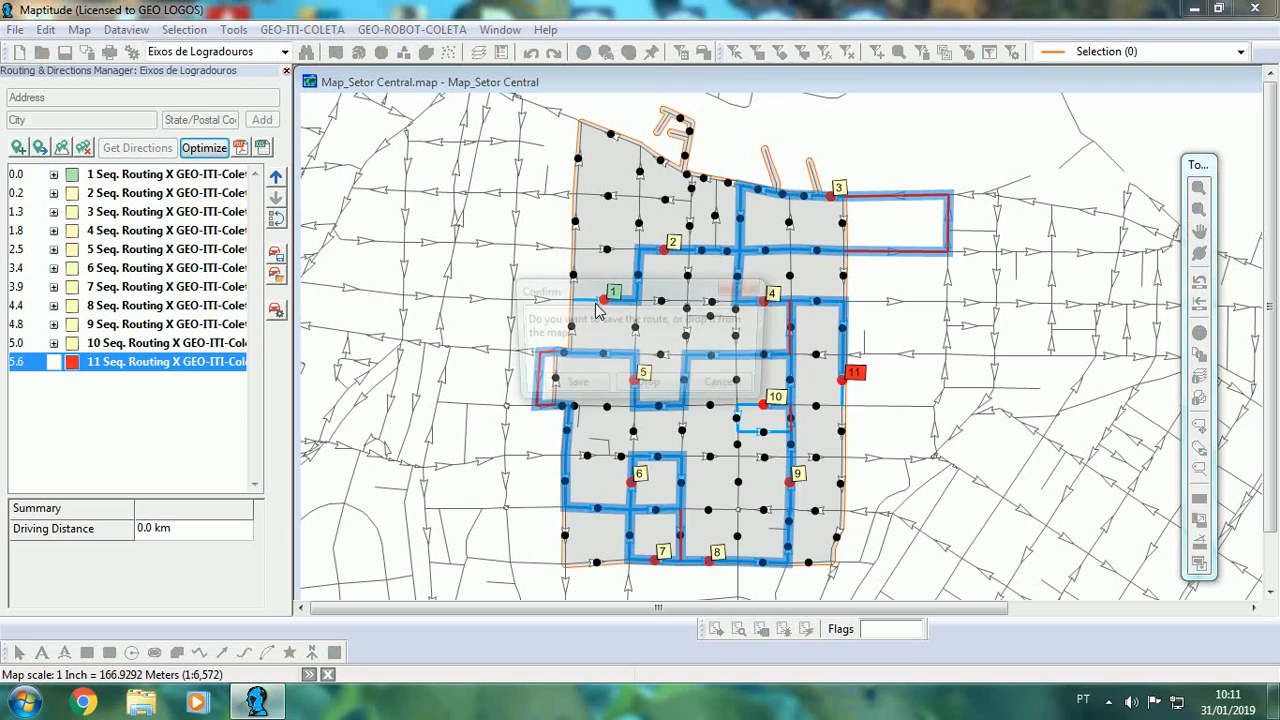
pyautogui.click(658, 386)
pyautogui.moveTo(646, 324); pyautogui.dragTo(866, 324)
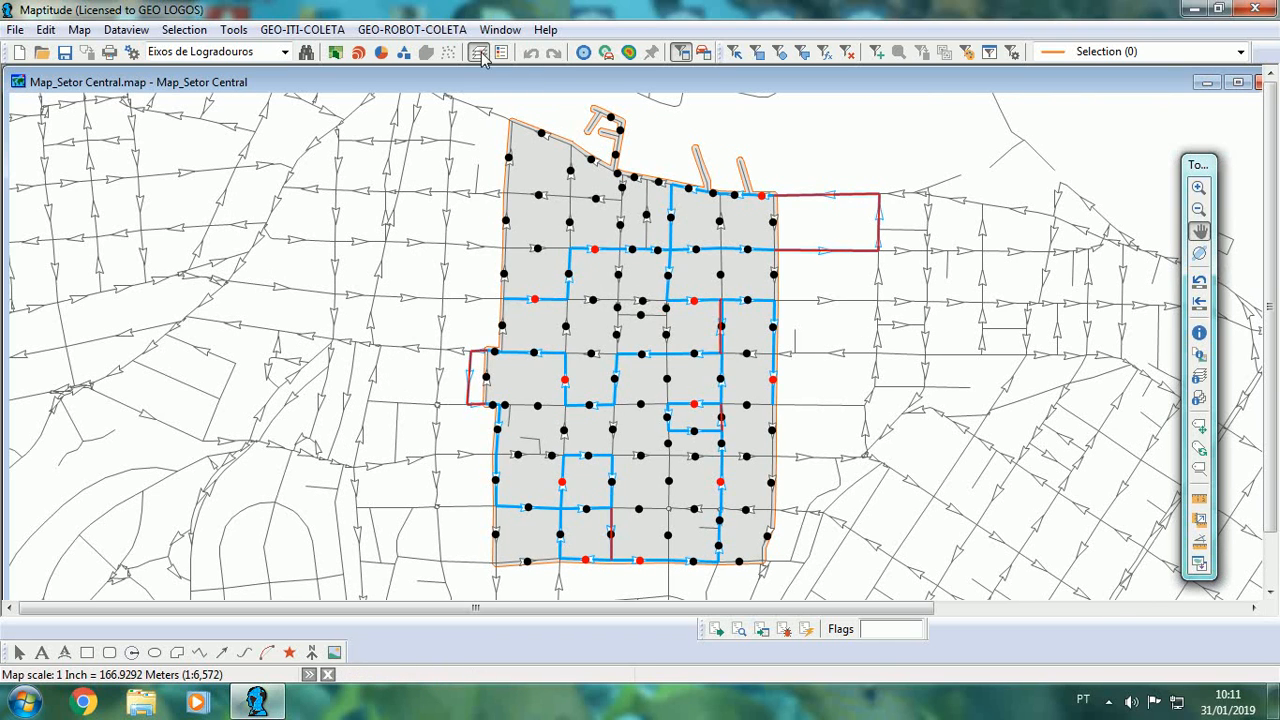
# - Hide the PT_MAPT point layer on the Setor Central map
pyautogui.click(478, 52)
pyautogui.click(682, 311)
pyautogui.click(801, 292)
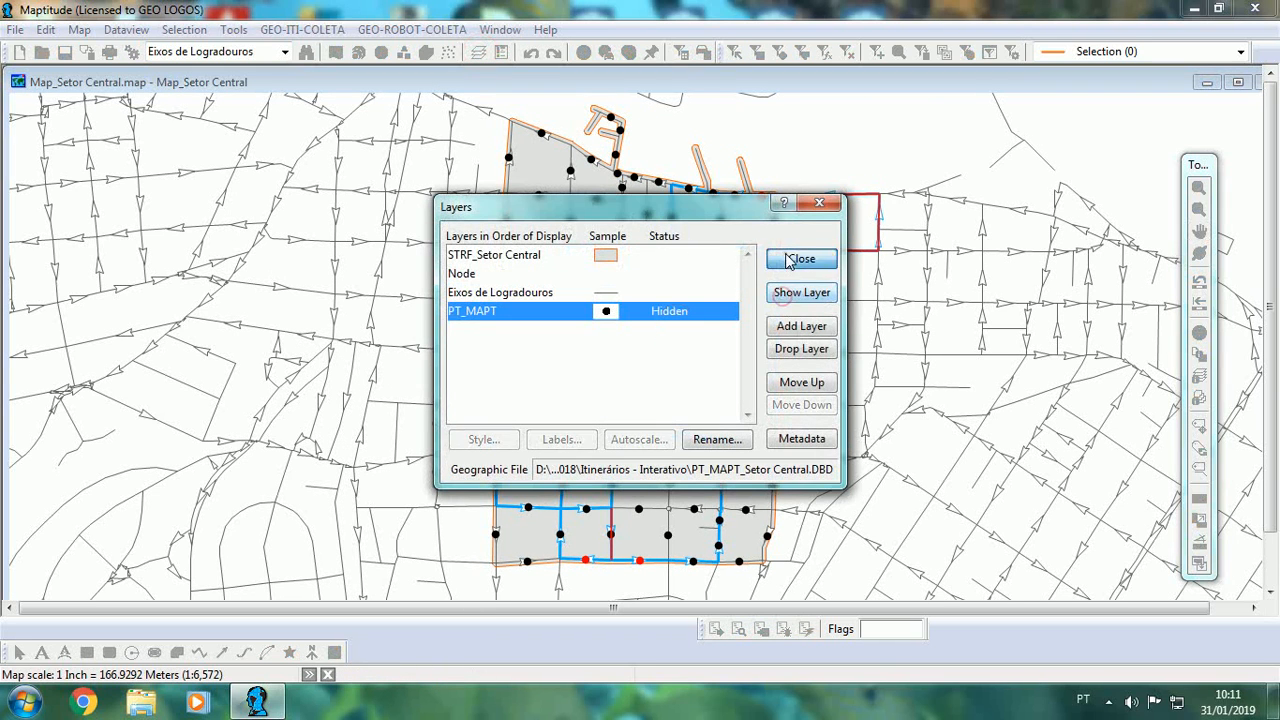
pyautogui.click(800, 259)
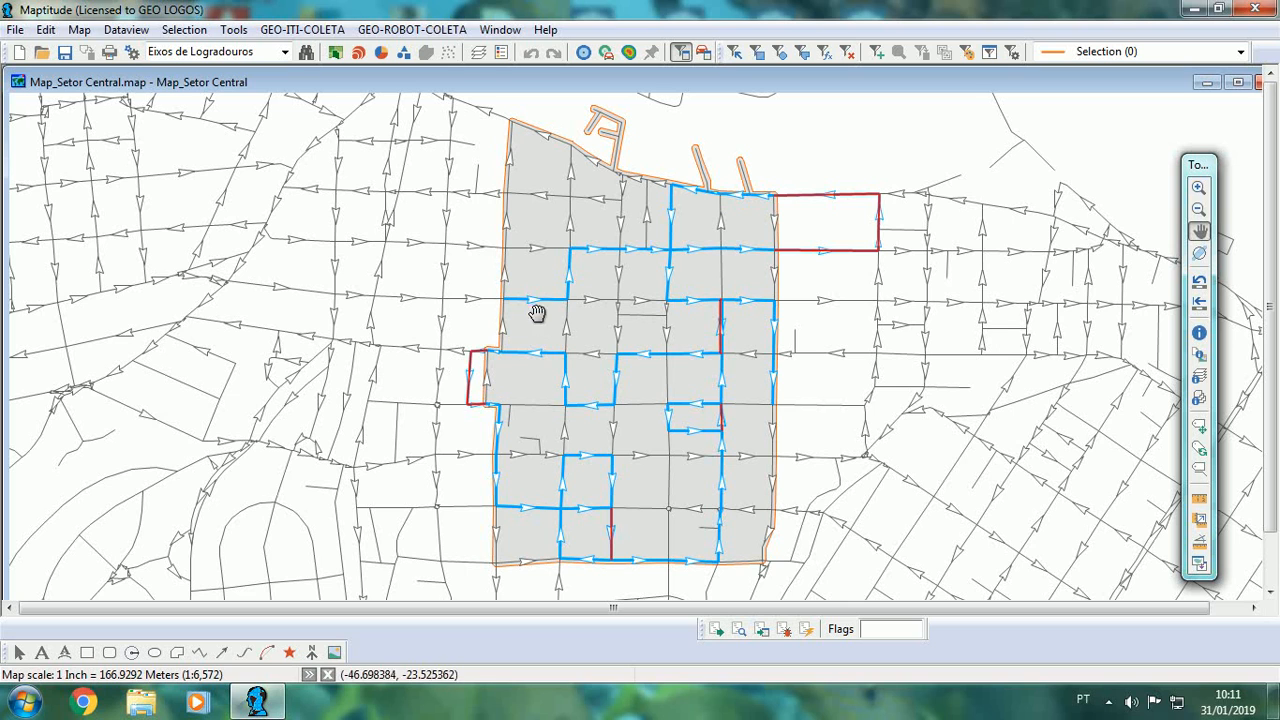
# - Open the GEO-ITI-COLETA itinerary list and display the sequence number labels on the Setor Central itinerary segments
pyautogui.click(338, 36)
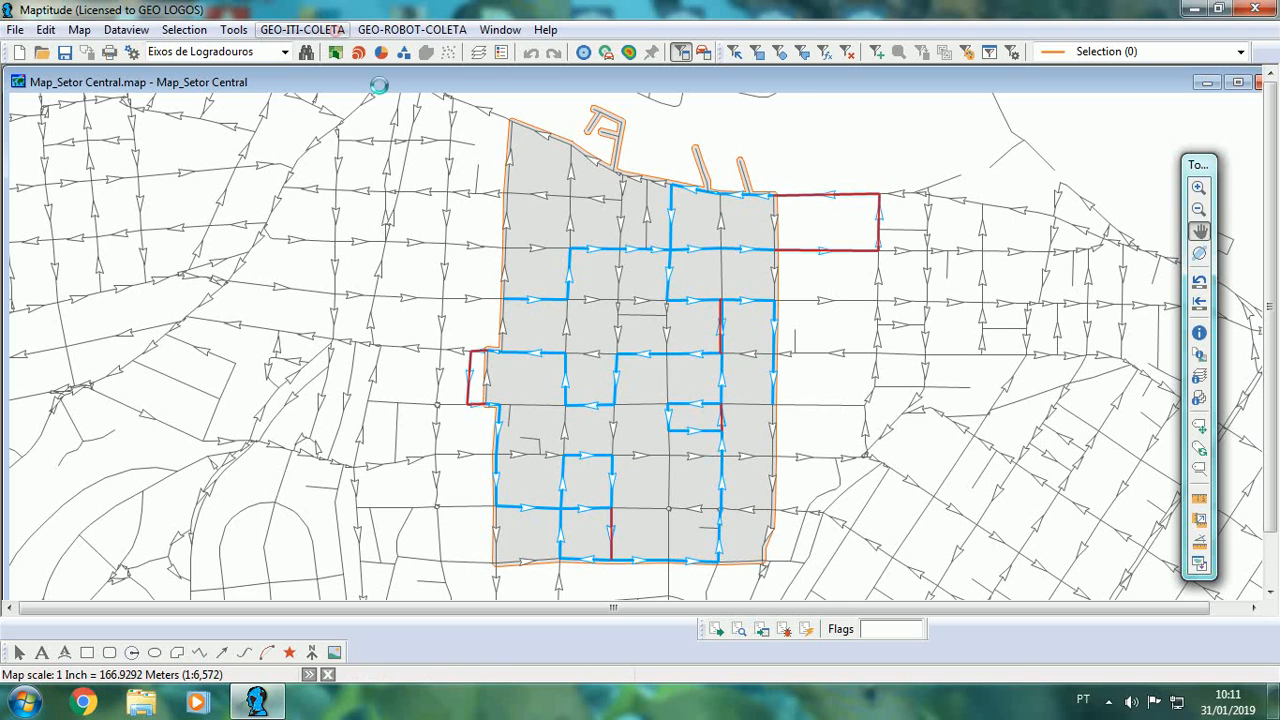
pyautogui.click(652, 114)
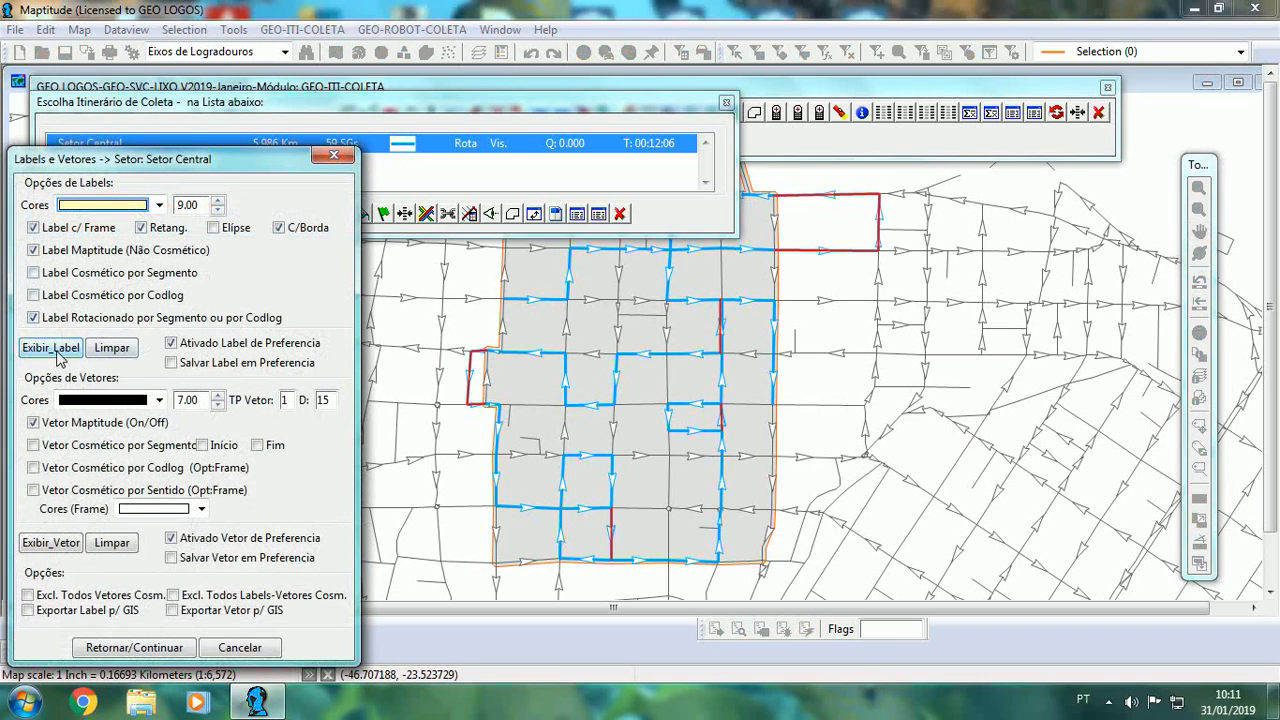
pyautogui.click(55, 350)
pyautogui.click(258, 648)
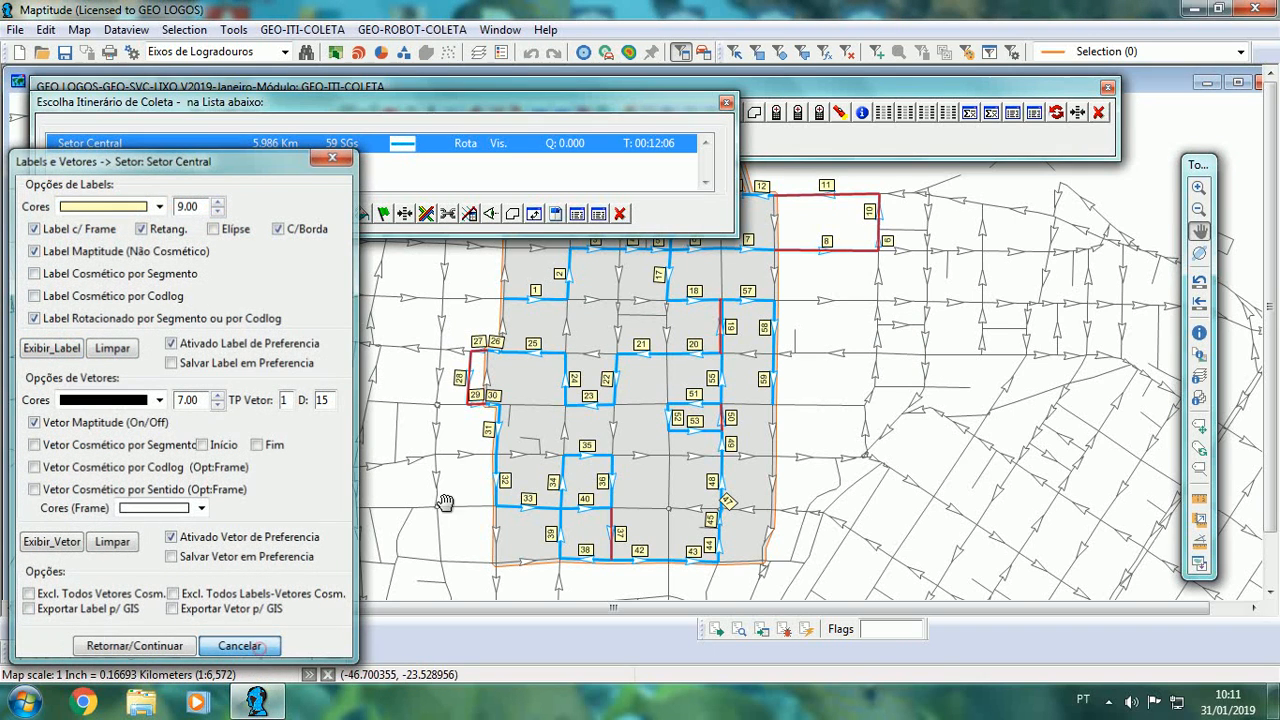
pyautogui.click(620, 214)
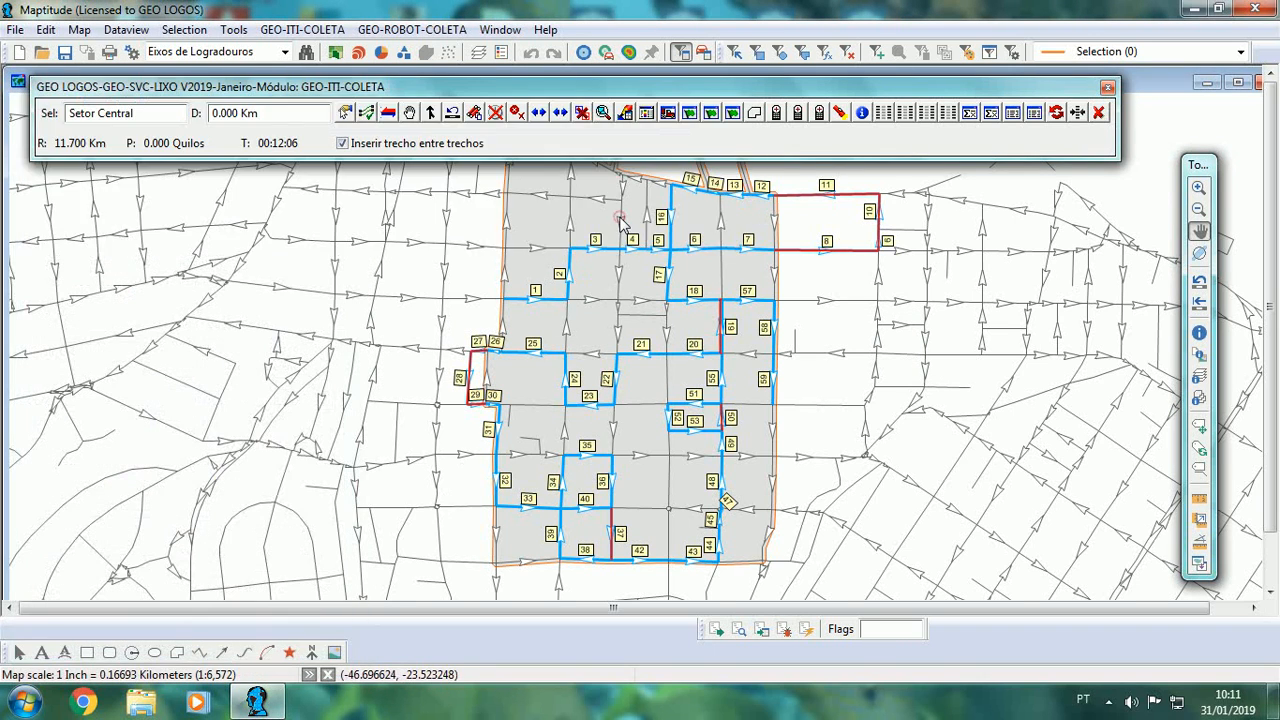
# - Set the Curvas/In/Fin preference to 15 and display the Início and Fim labels on the Setor Central itinerary
pyautogui.click(883, 112)
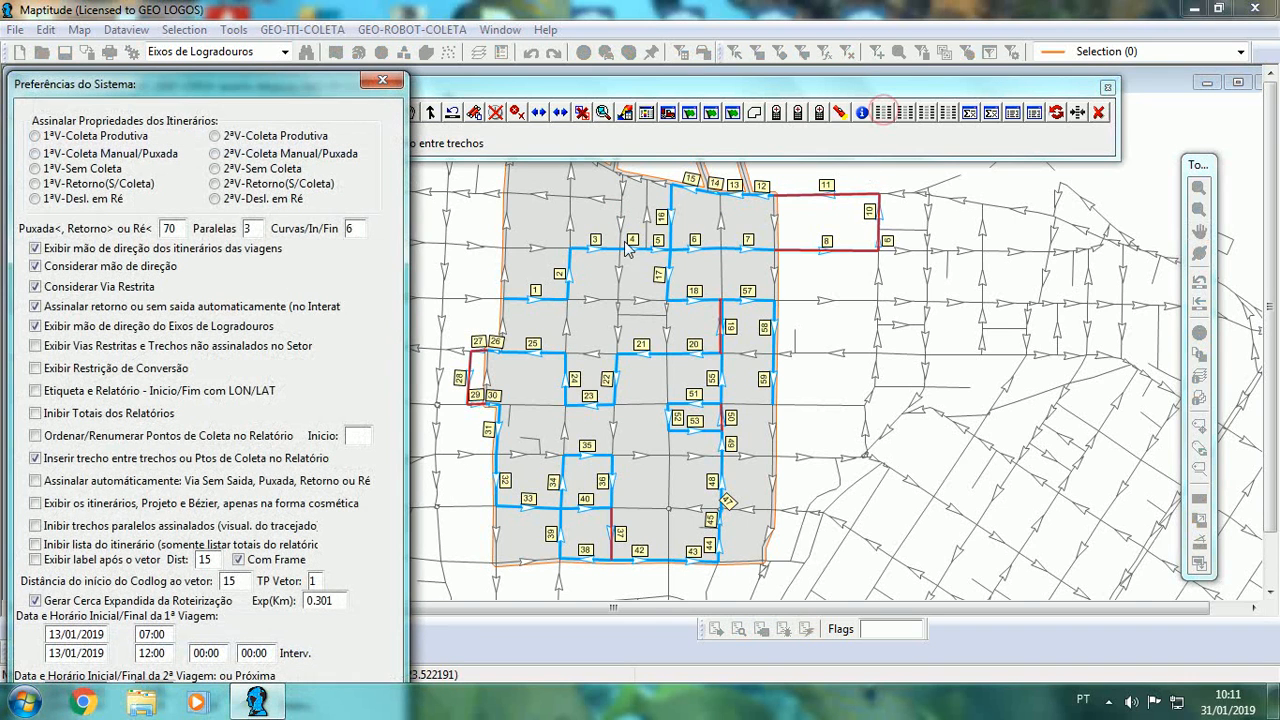
pyautogui.write('15')
pyautogui.moveTo(236, 94); pyautogui.dragTo(236, 21)
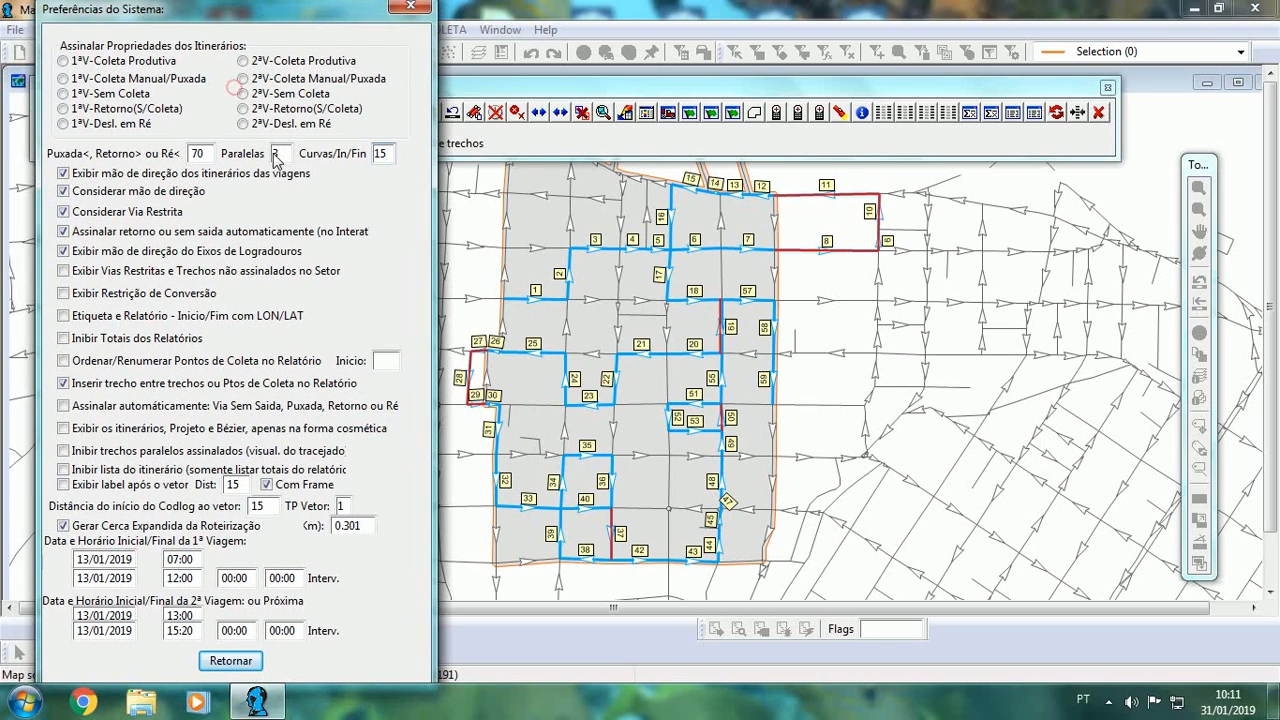
pyautogui.click(232, 657)
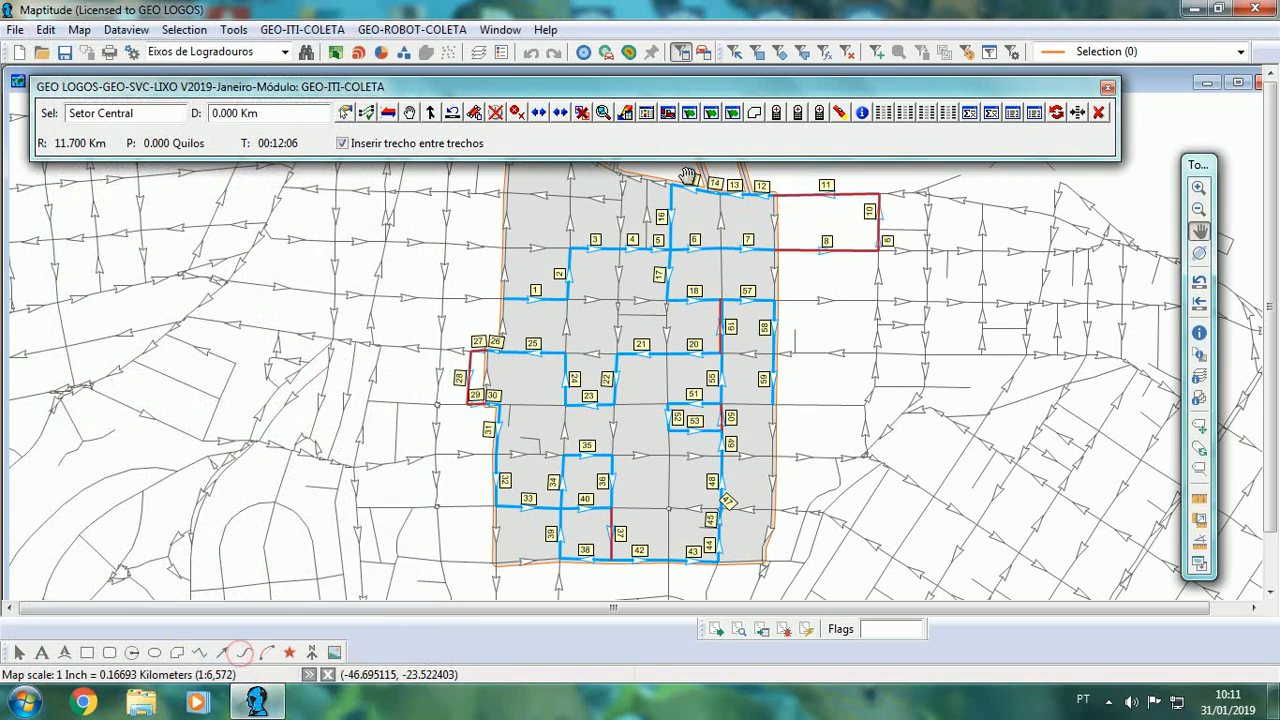
pyautogui.click(646, 114)
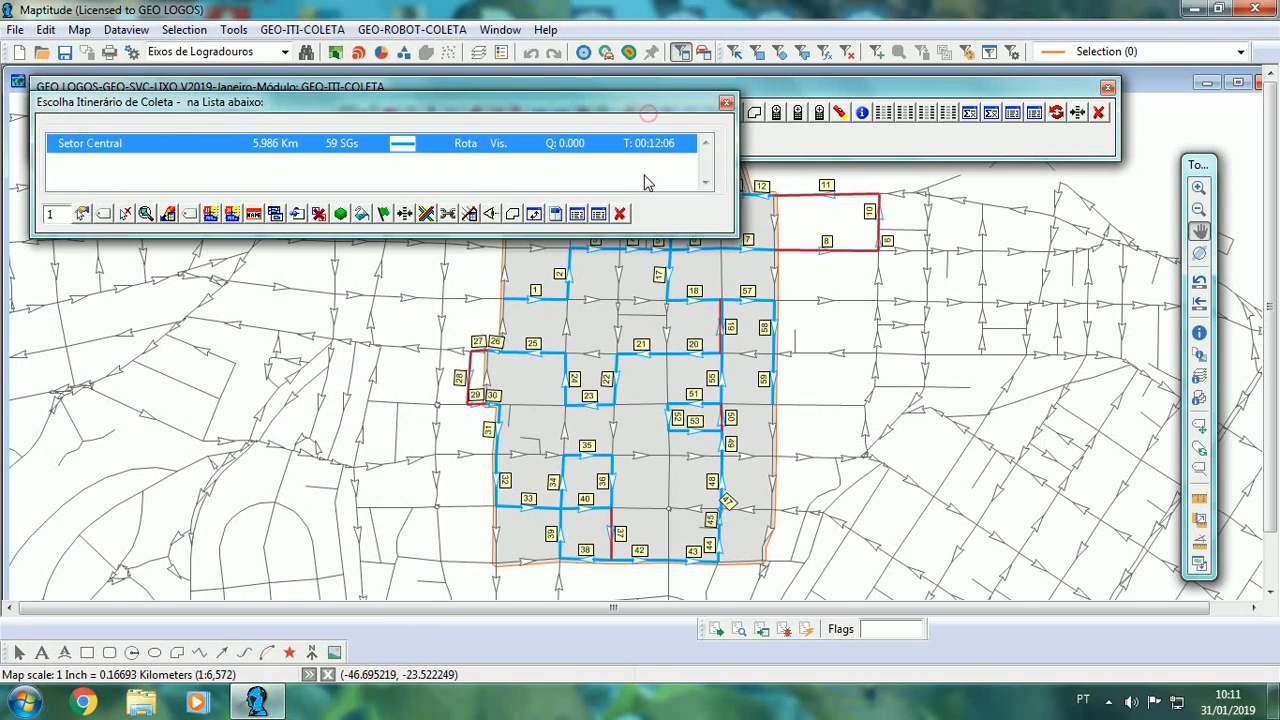
pyautogui.click(297, 215)
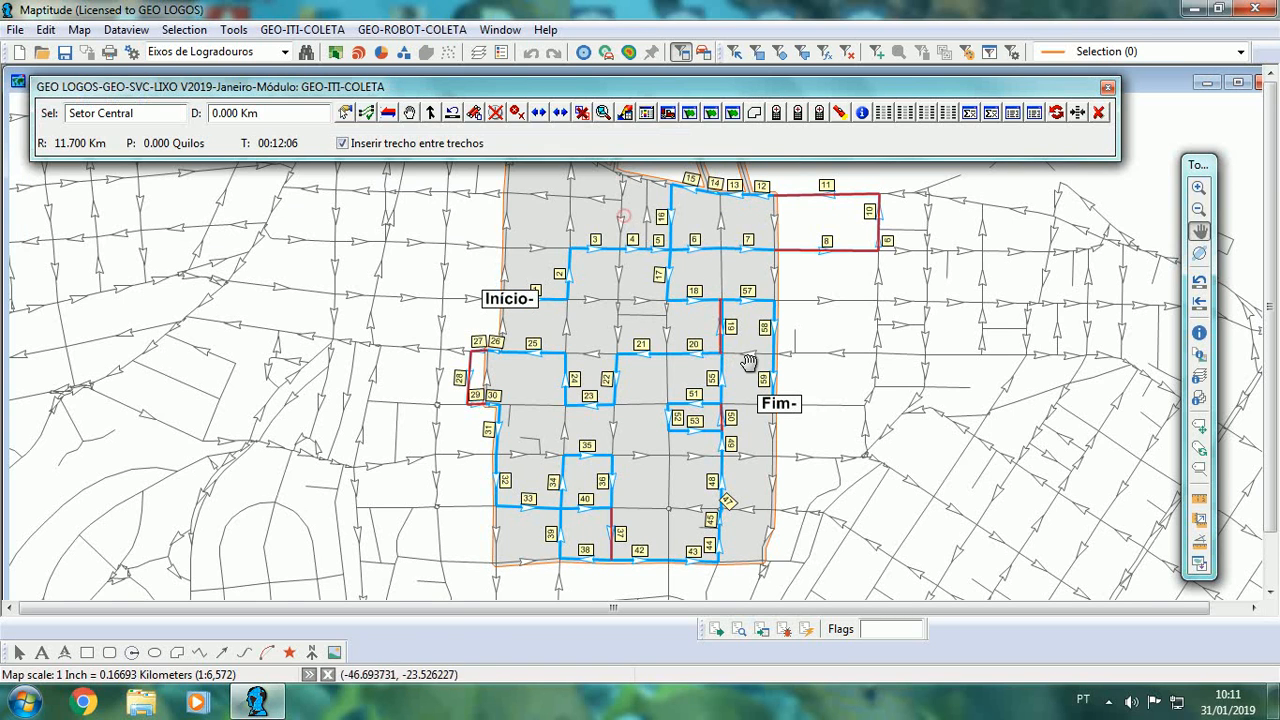
# - Inspect the labelled Setor Central itinerary from Início to Fim and review its distances in the sector table
pyautogui.click(647, 113)
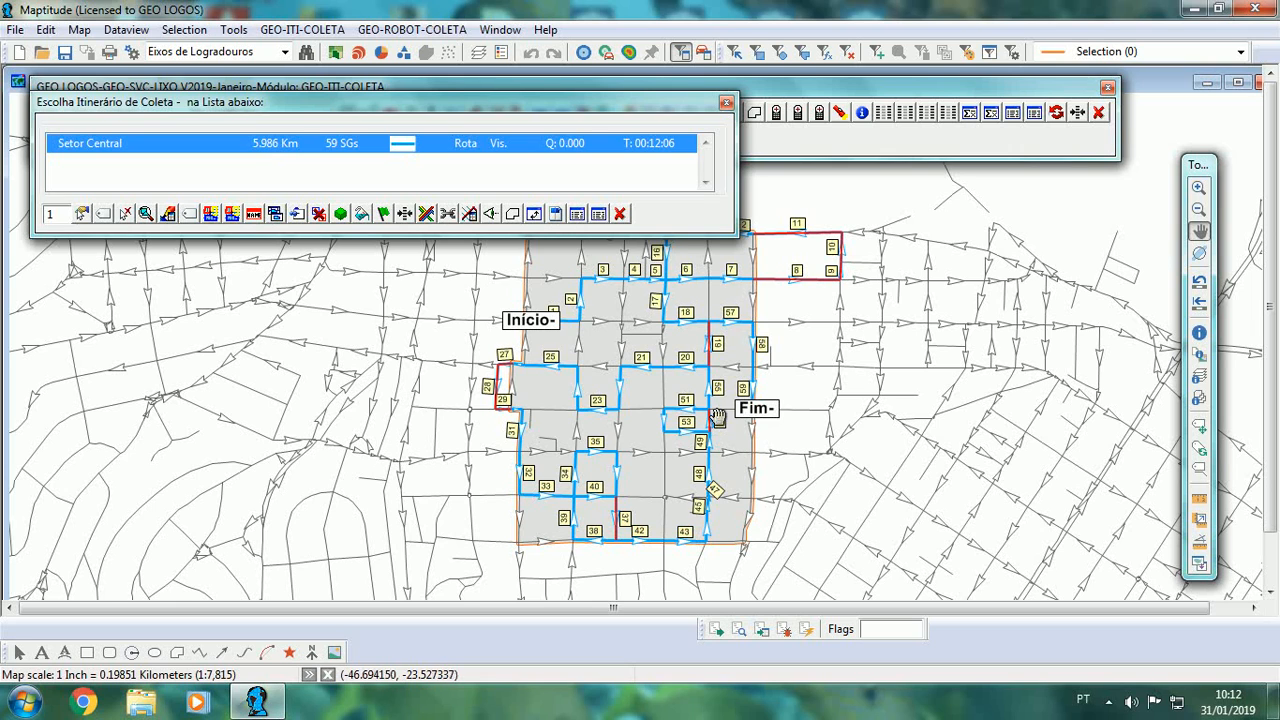
pyautogui.click(621, 214)
pyautogui.moveTo(680, 298)
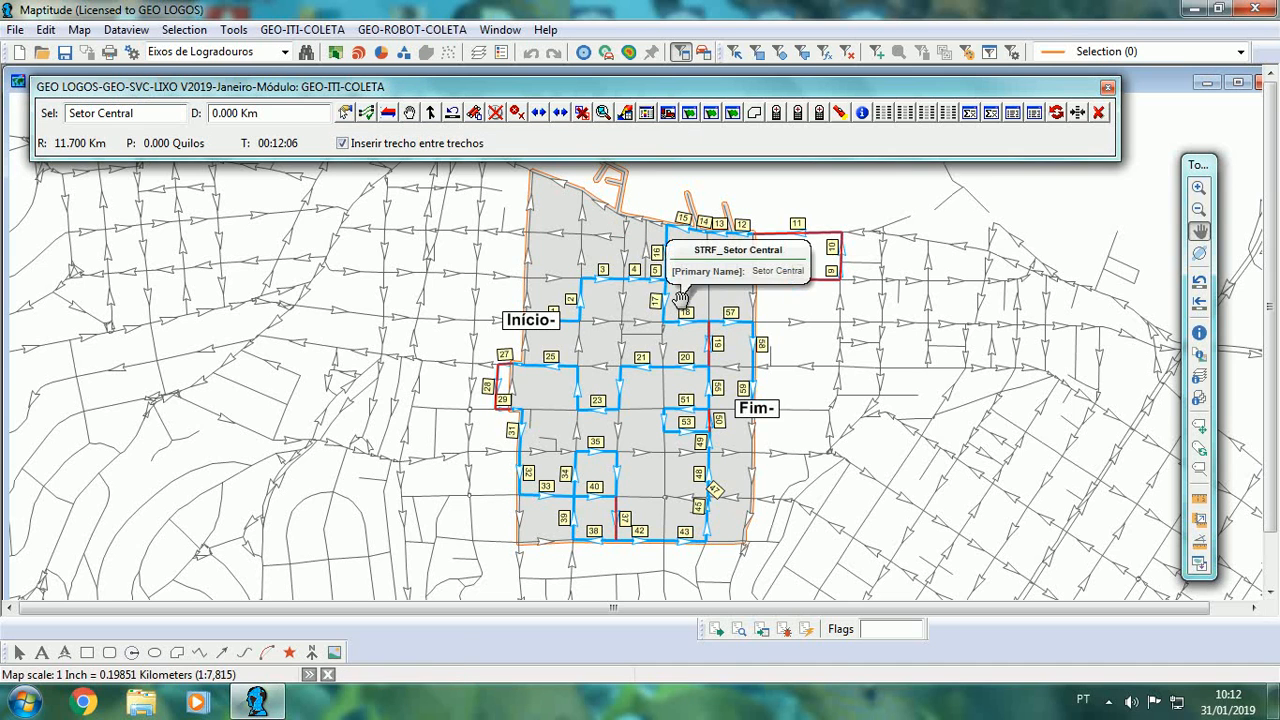
pyautogui.scroll(2, 743, 333)
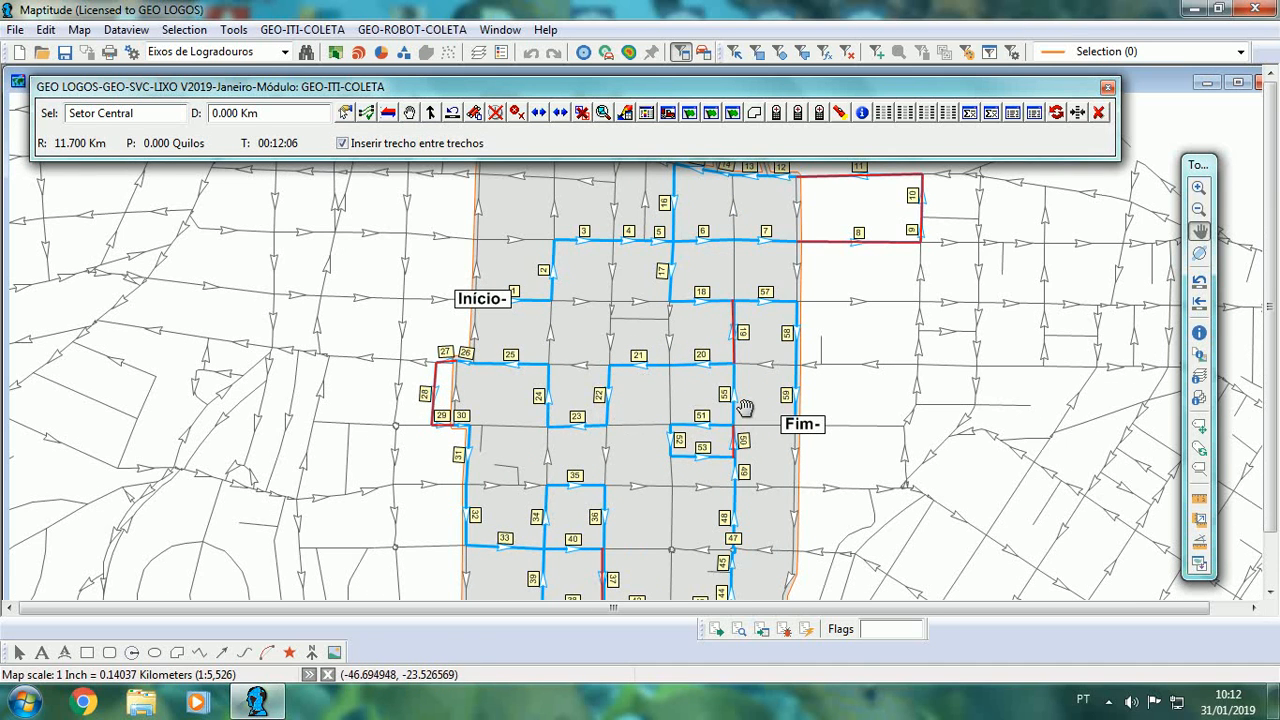
pyautogui.scroll(-1, 745, 348)
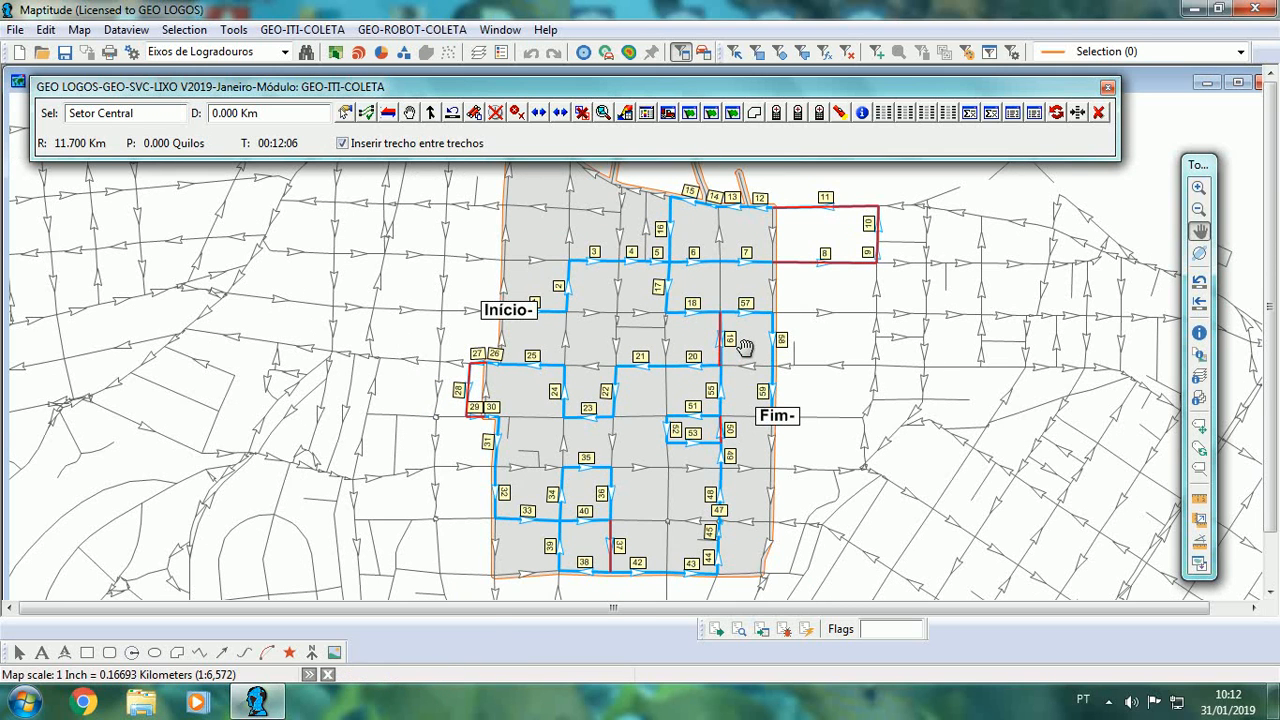
pyautogui.click(969, 113)
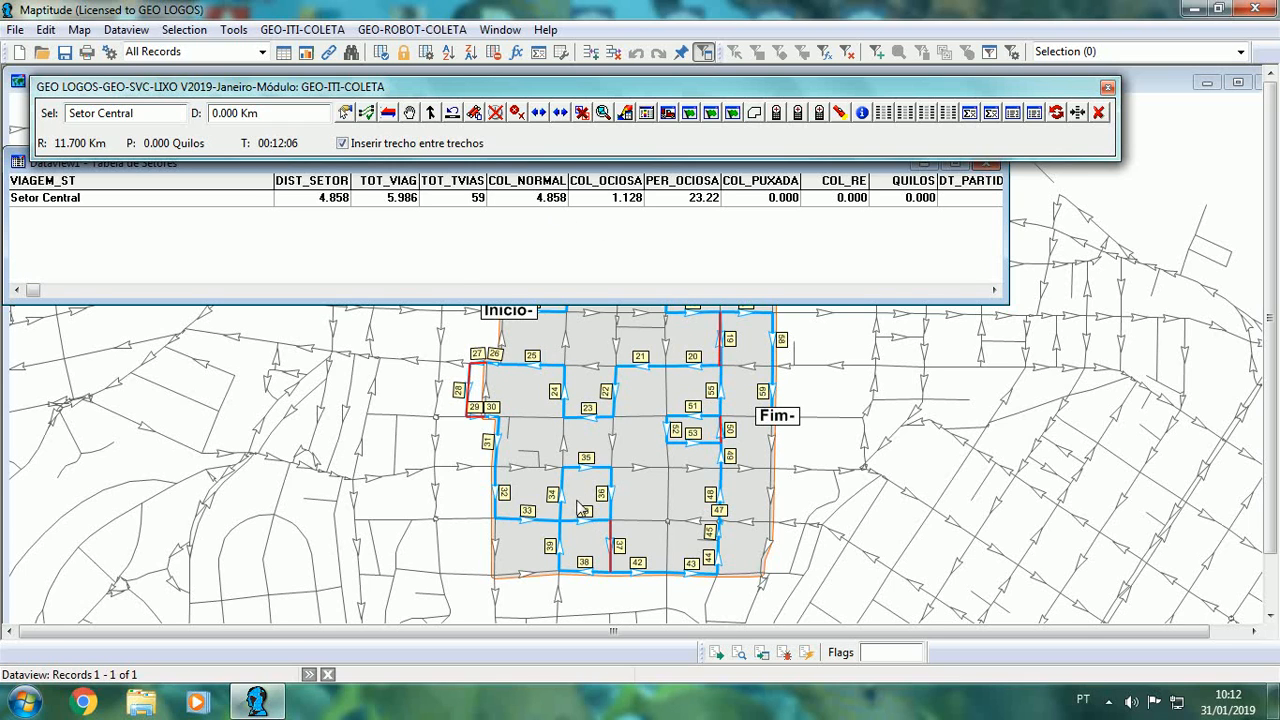
pyautogui.click(990, 166)
pyautogui.moveTo(917, 260)
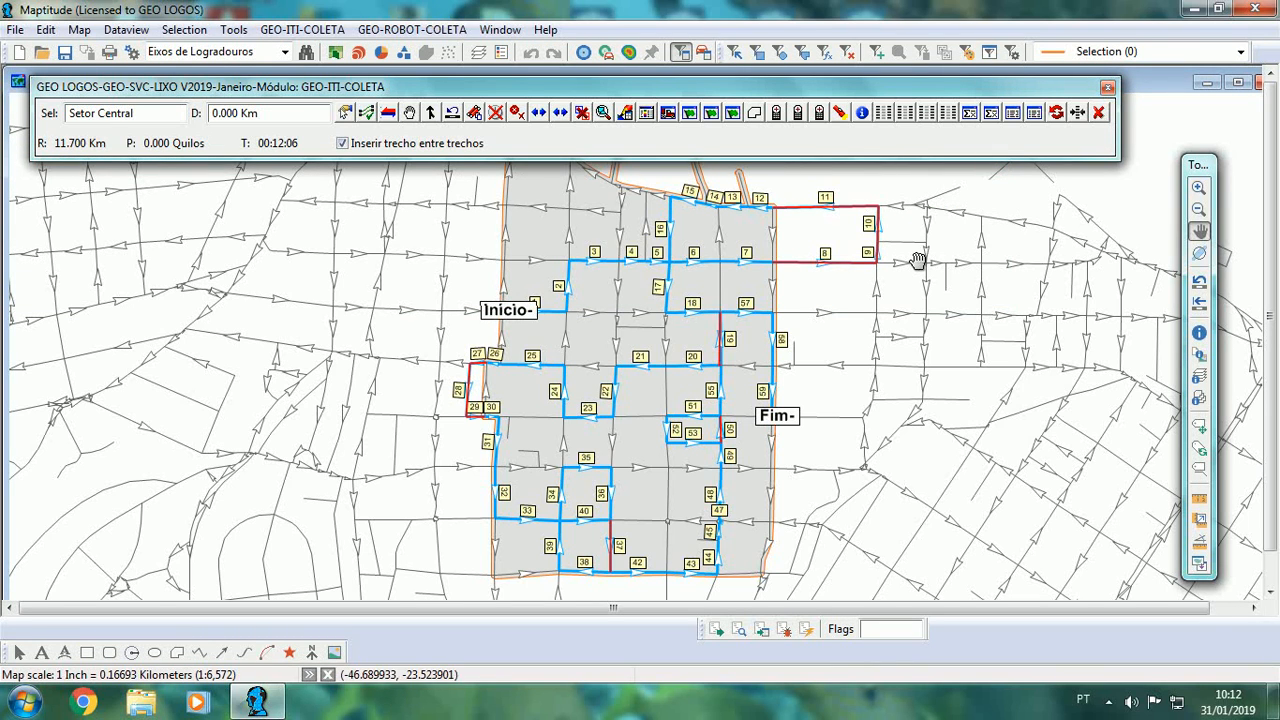
# - Delete the Setor Central itinerary from the collection itinerary list and close the GEO-ITI-COLETA module
pyautogui.click(645, 112)
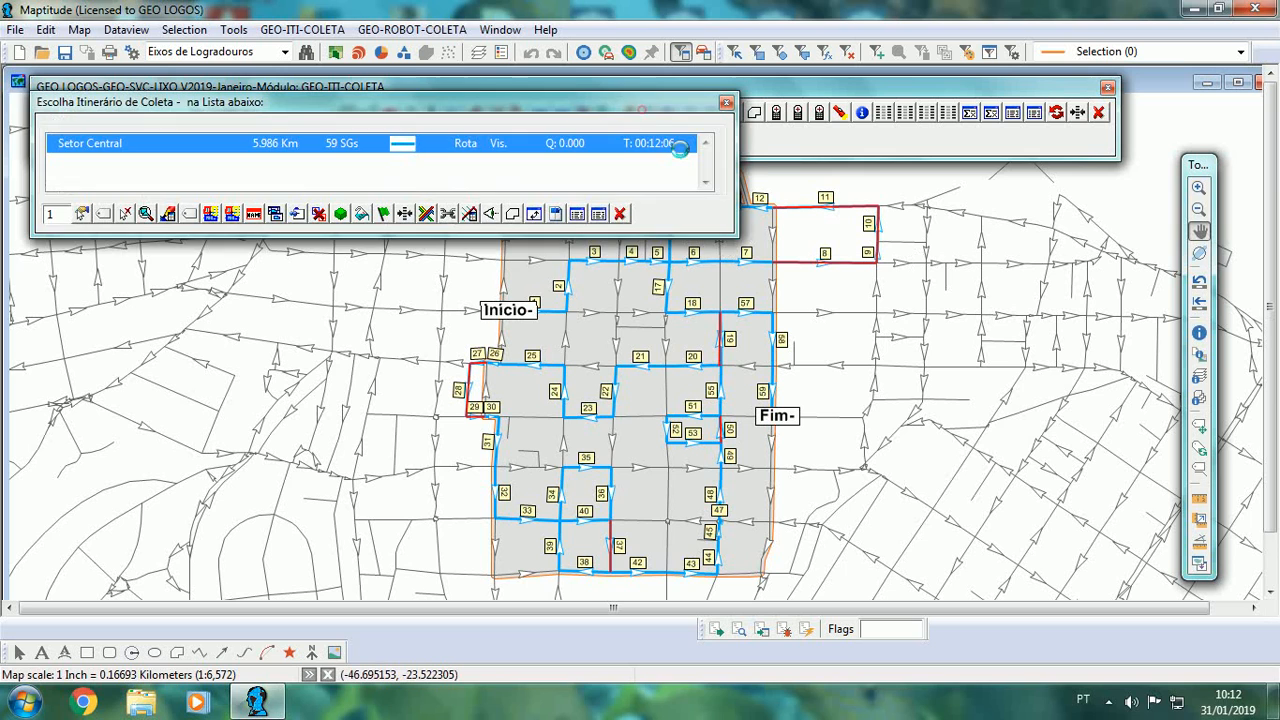
pyautogui.click(125, 213)
pyautogui.click(628, 389)
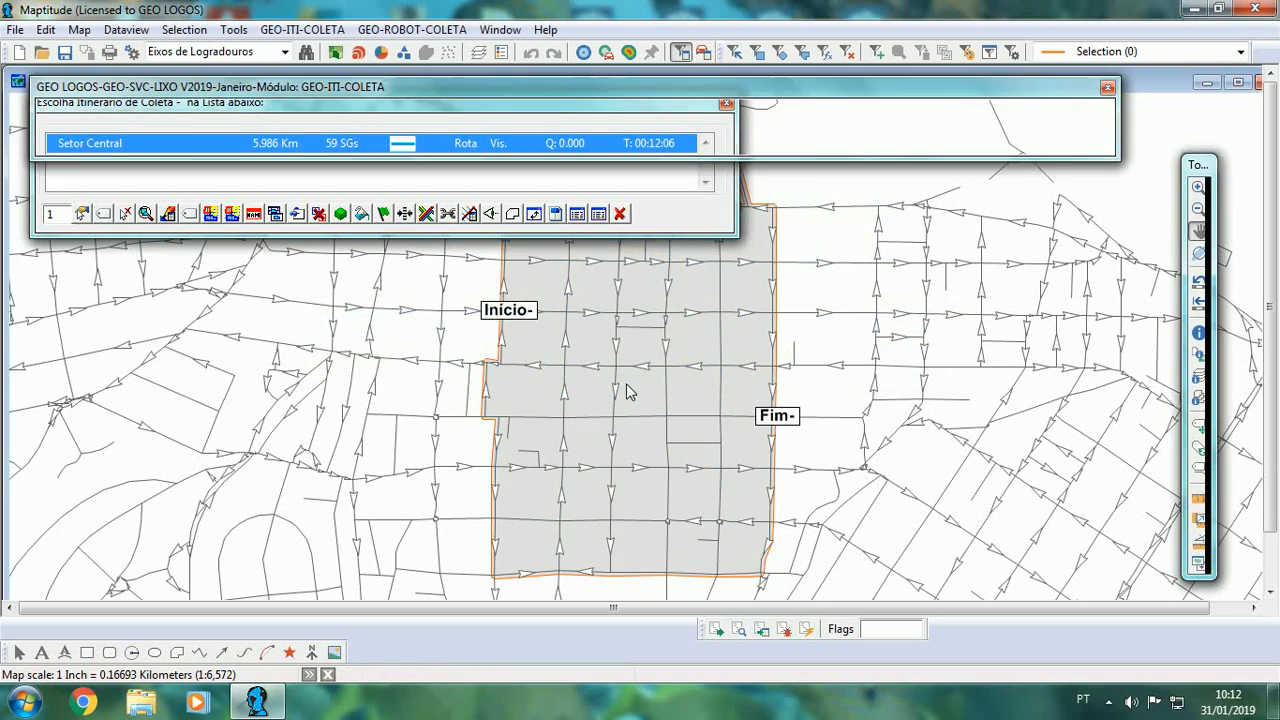
pyautogui.click(620, 380)
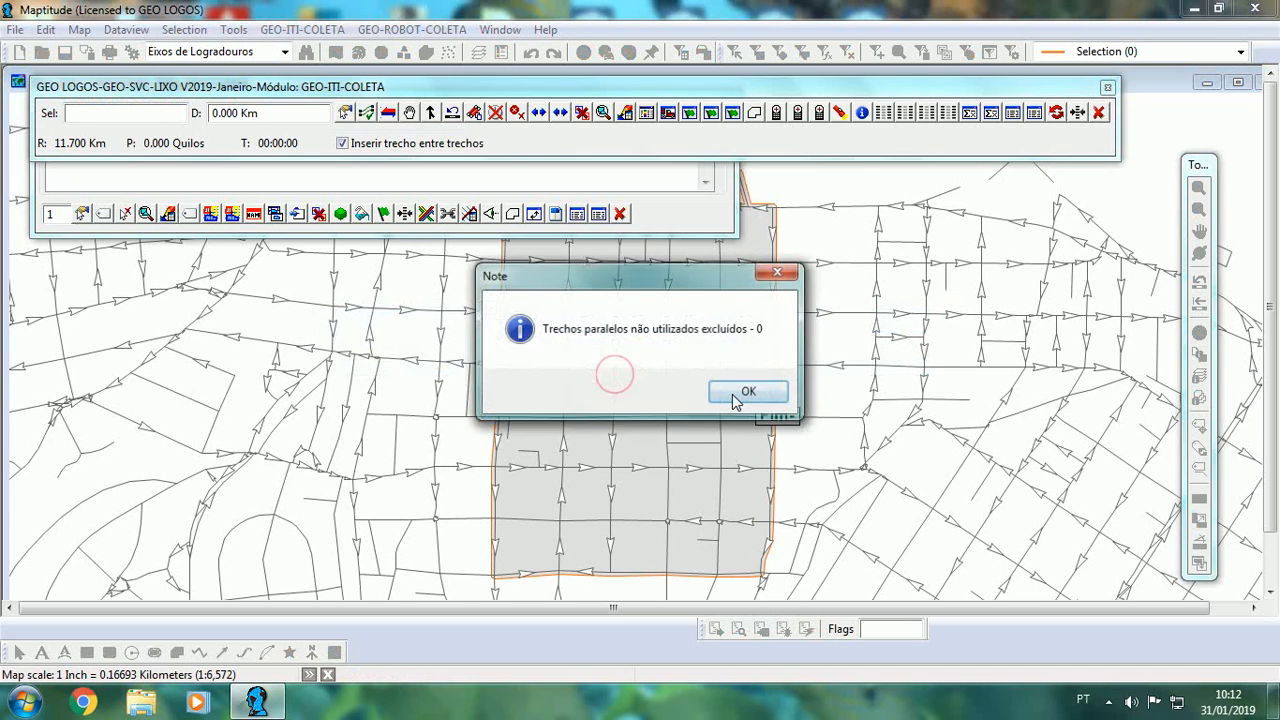
pyautogui.click(734, 395)
pyautogui.click(1098, 112)
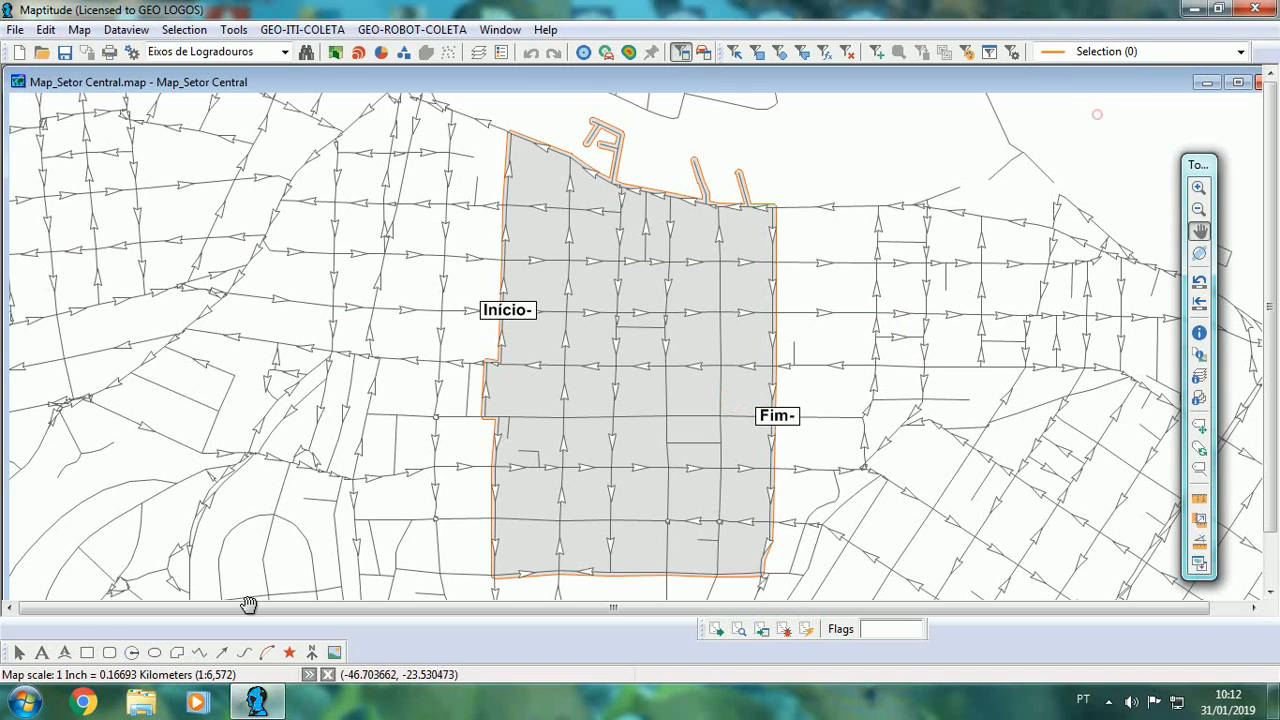
# - Delete the leftover Início and Fim labels from the Setor Central map
pyautogui.click(25, 657)
pyautogui.moveTo(485, 262); pyautogui.dragTo(861, 483)
pyautogui.press('Delete')
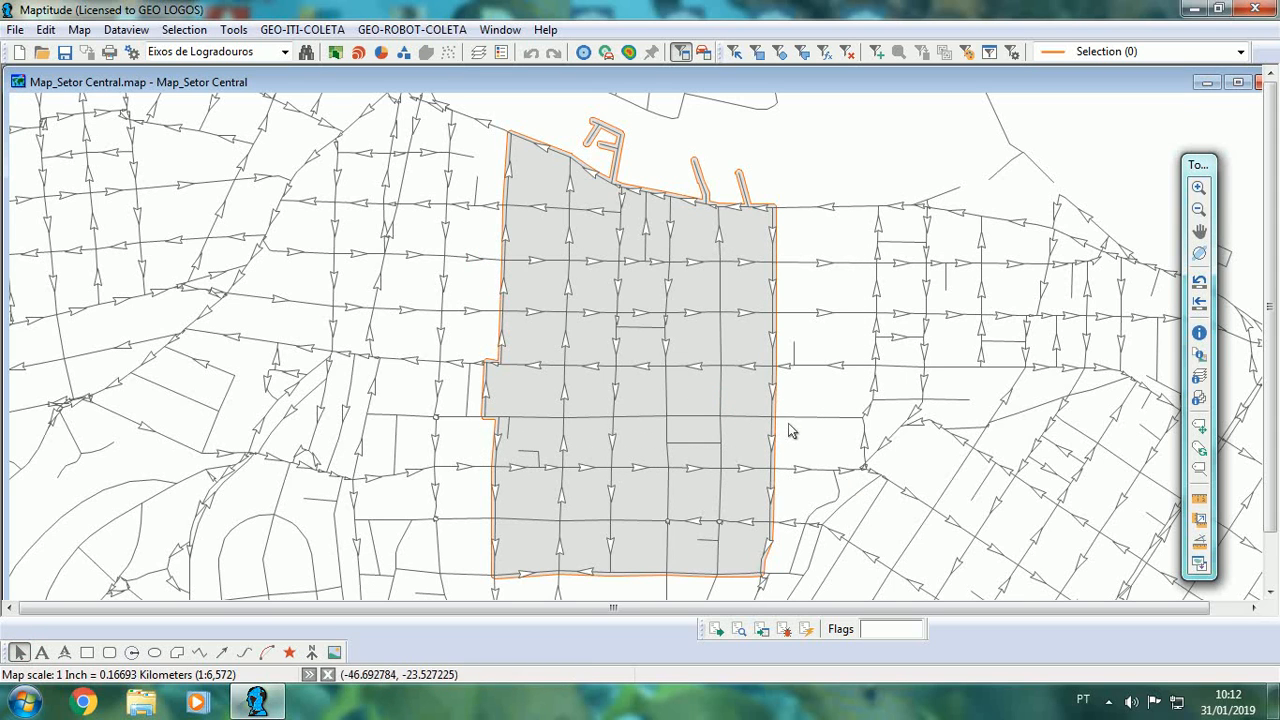
# - Show the hidden PT_MAPT point layer on the Setor Central map
pyautogui.click(479, 52)
pyautogui.click(670, 313)
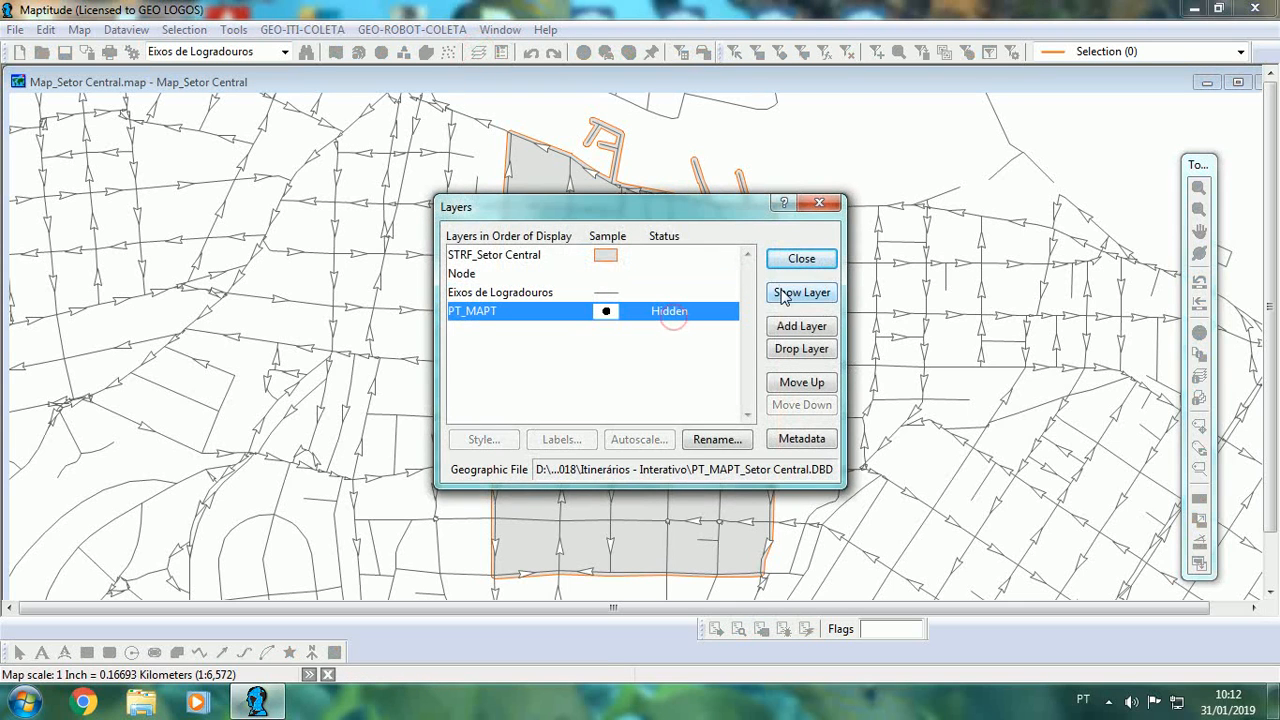
pyautogui.click(785, 294)
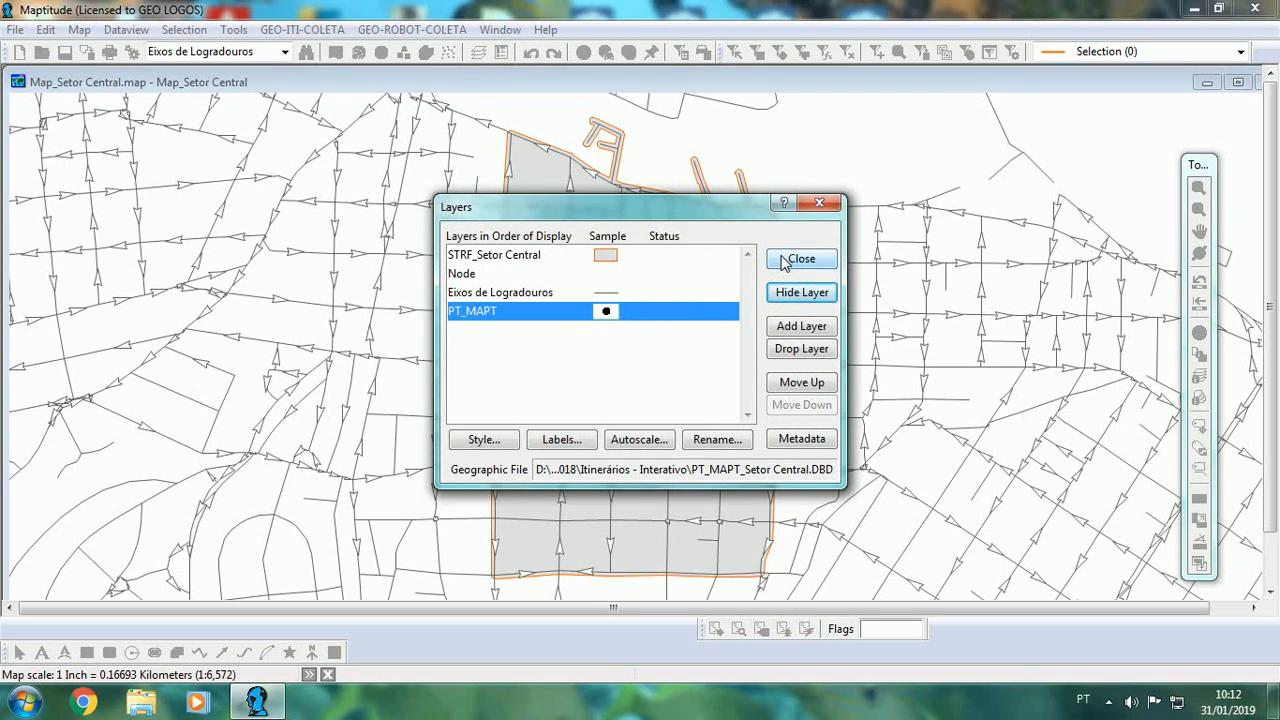
pyautogui.click(785, 261)
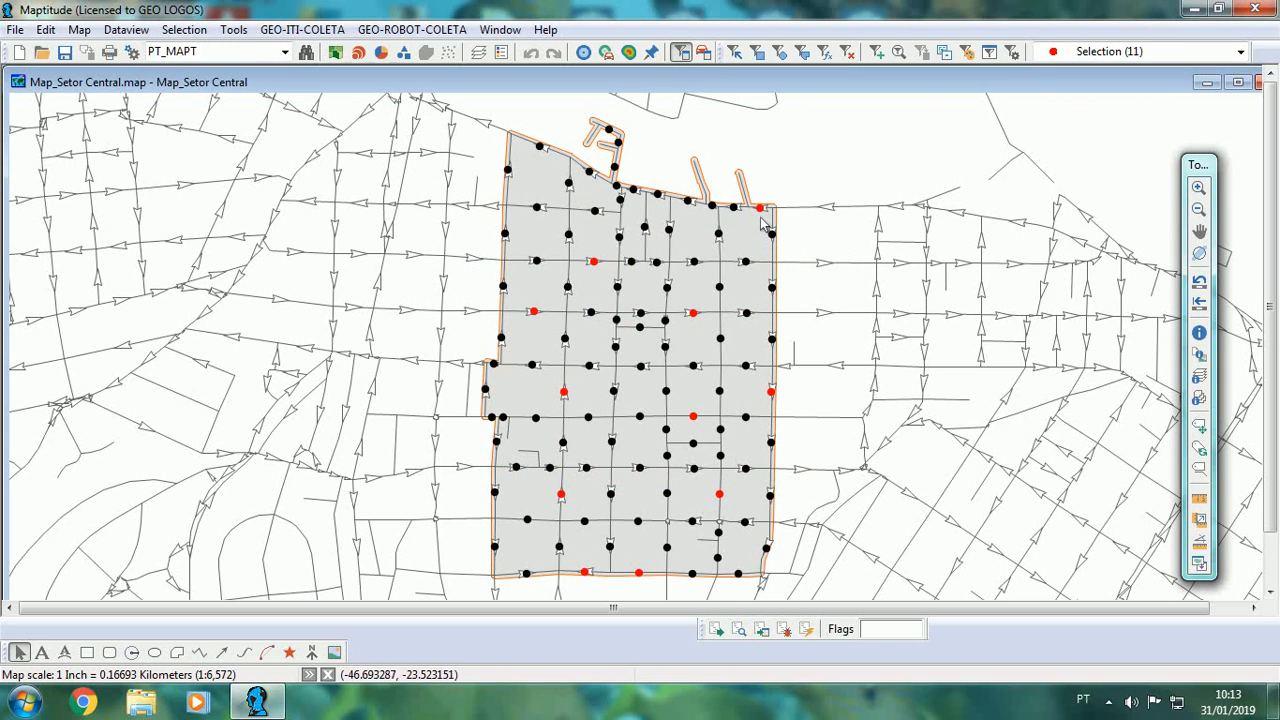
# - Select all the PT_MAPT points inside the Setor Central area and clear that selection
pyautogui.click(780, 53)
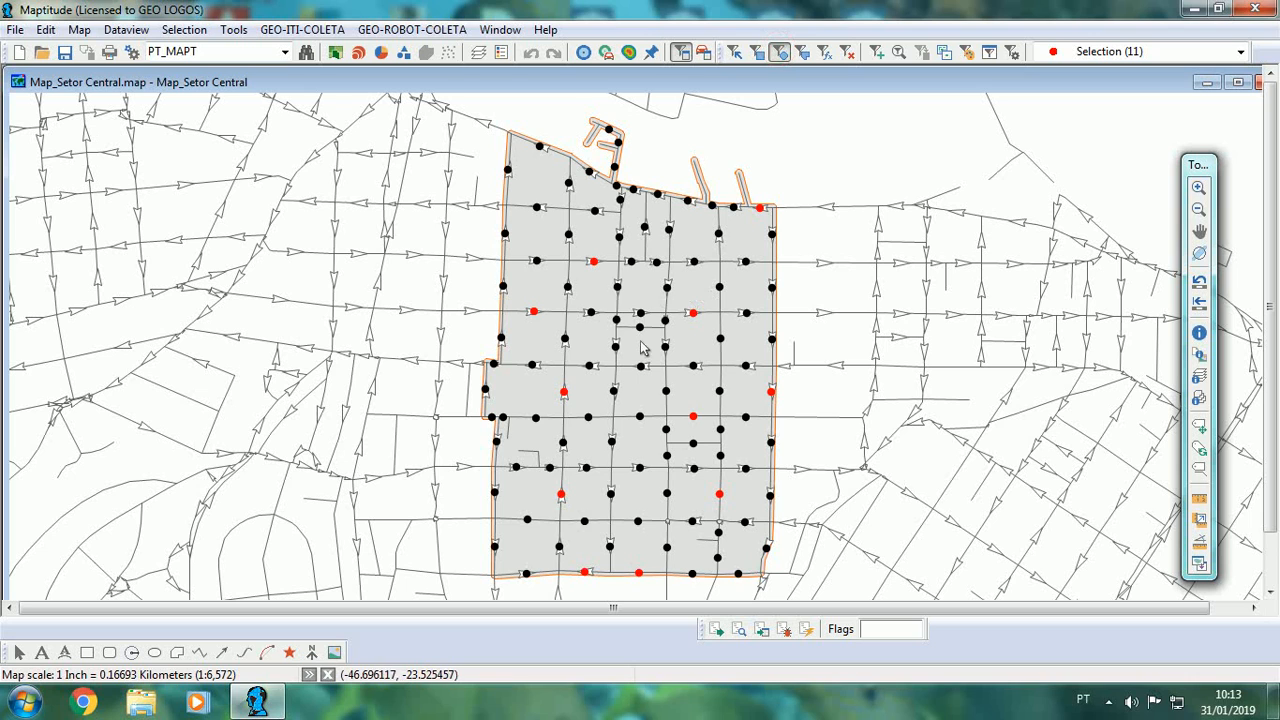
pyautogui.moveTo(636, 347); pyautogui.dragTo(765, 602)
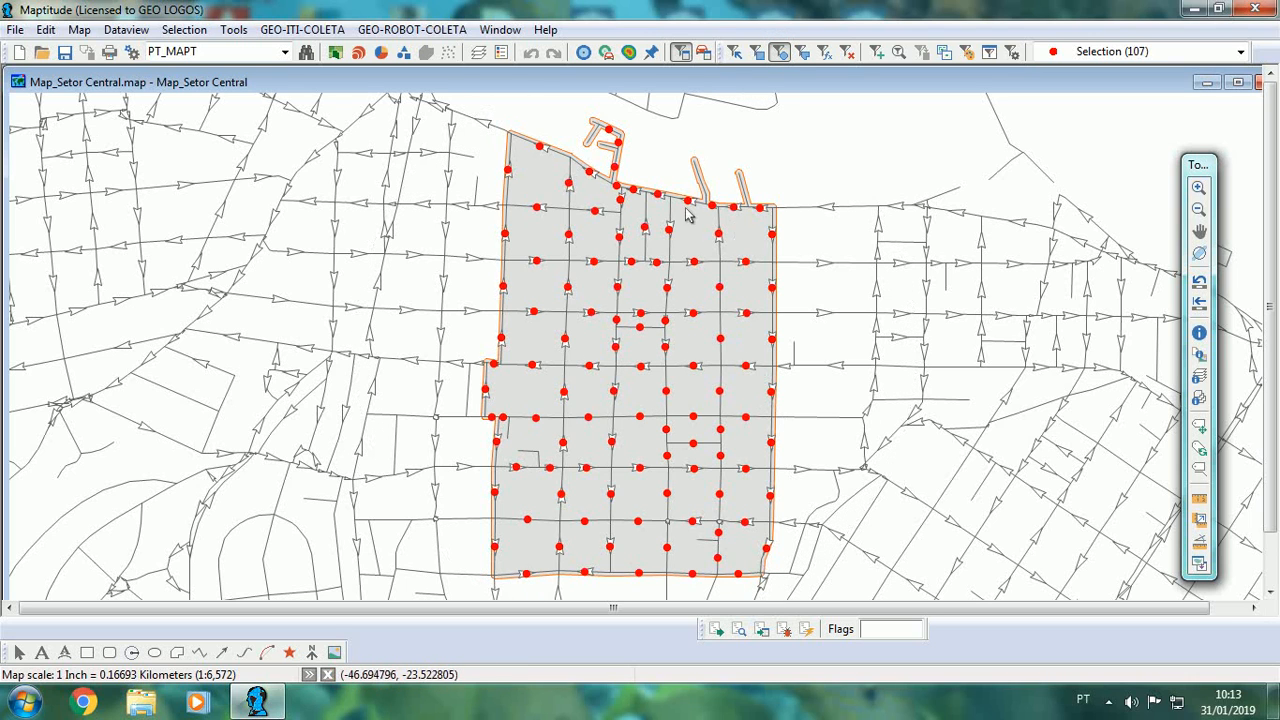
pyautogui.moveTo(646, 488)
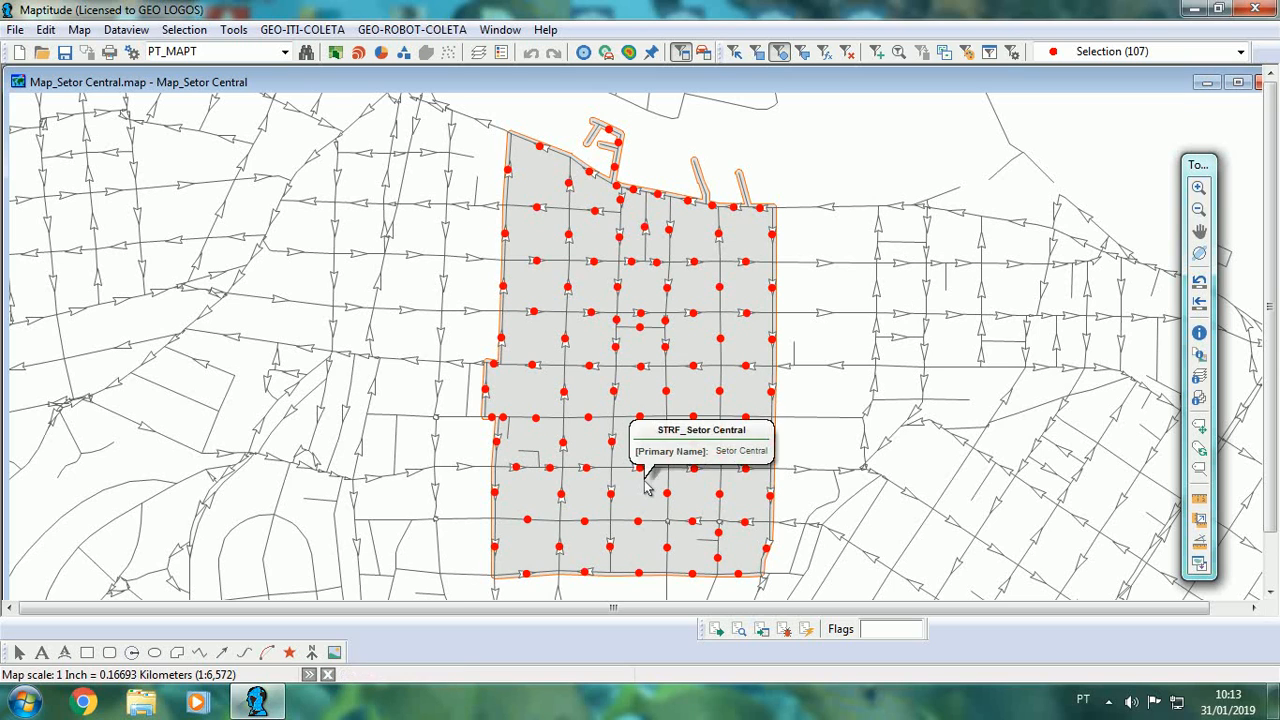
pyautogui.moveTo(698, 447)
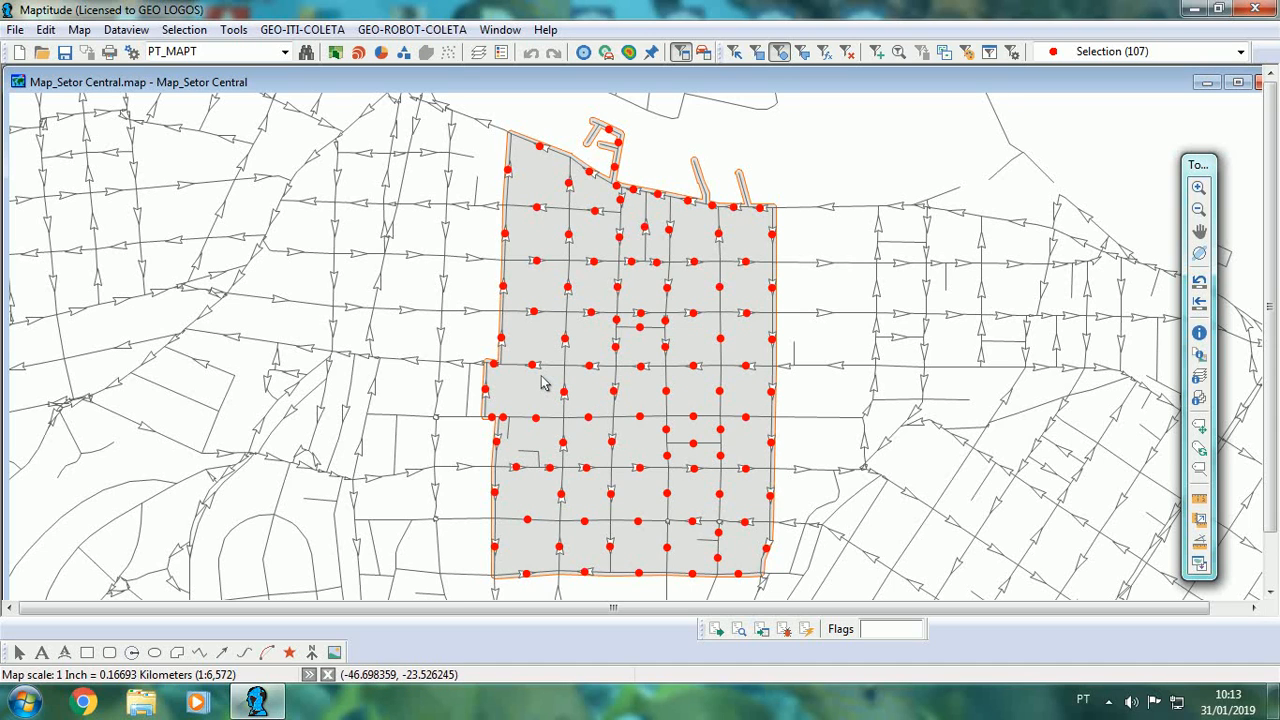
pyautogui.moveTo(541, 380)
pyautogui.moveTo(700, 515); pyautogui.dragTo(895, 607)
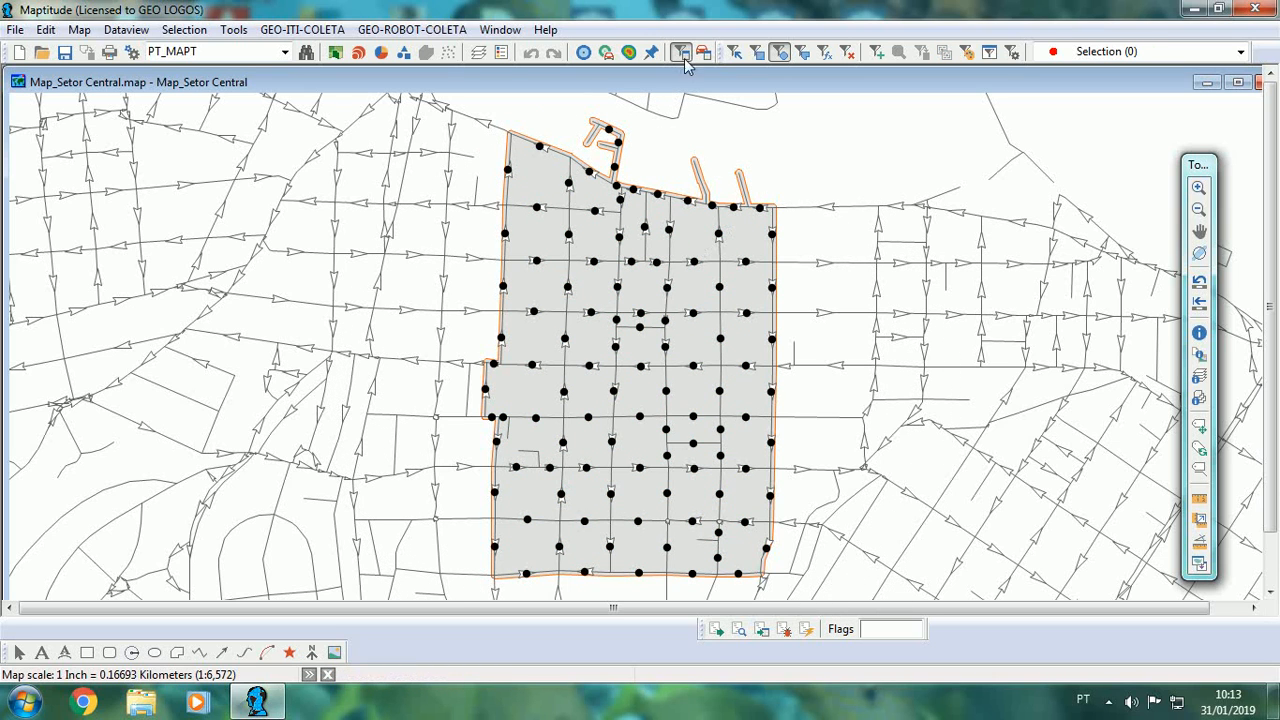
# - Individually select the PT_MAPT points along Setor Central's northern boundary, including the three on the small street branching north
pyautogui.click(734, 51)
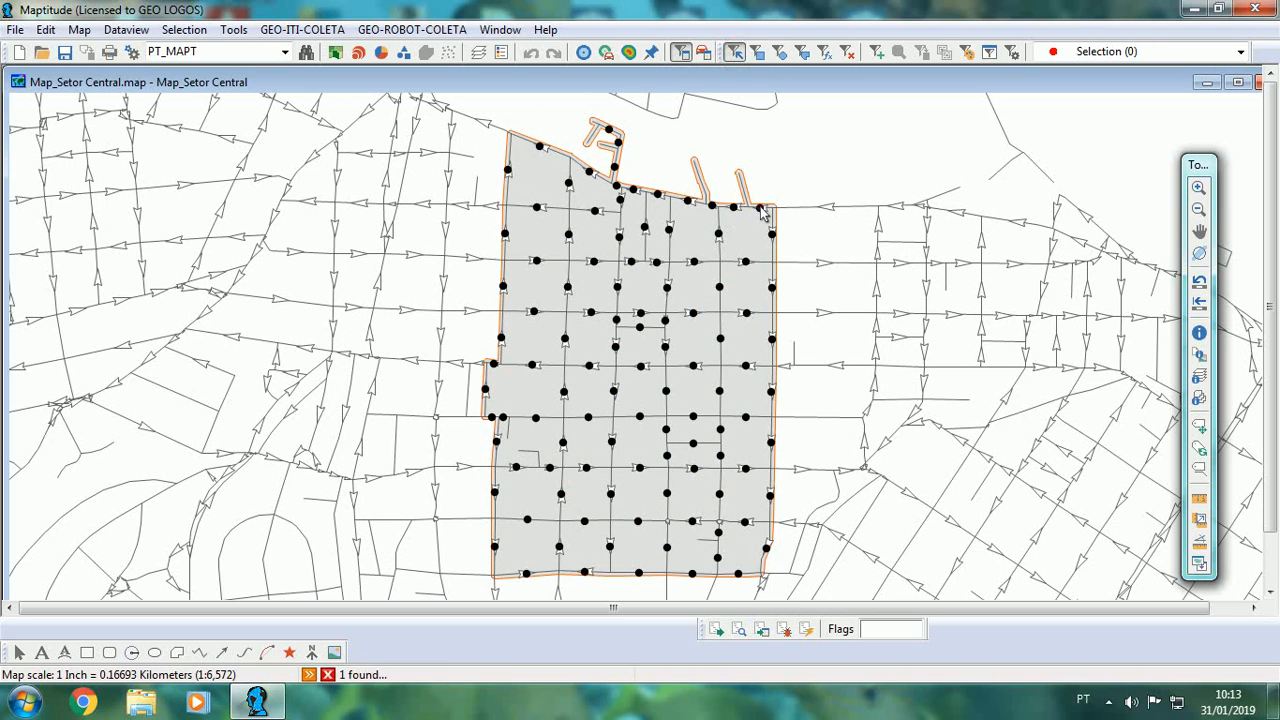
pyautogui.click(746, 208)
pyautogui.click(711, 205)
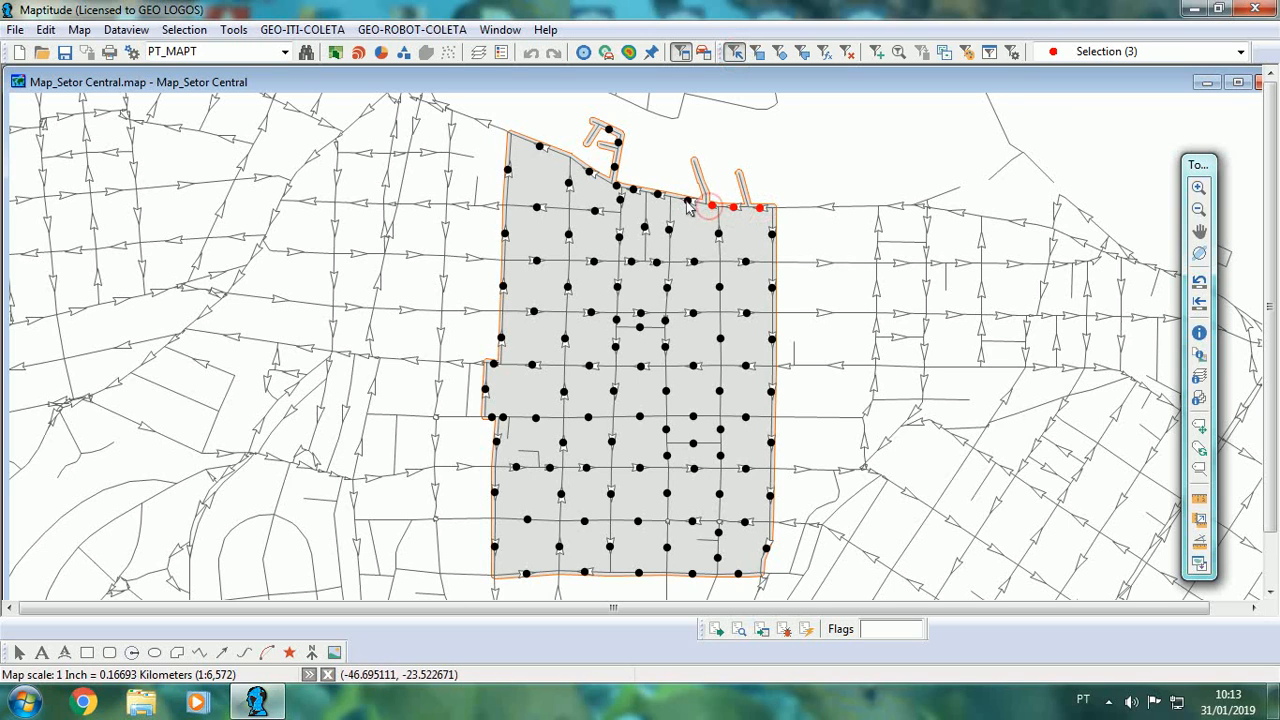
pyautogui.click(687, 201)
pyautogui.click(658, 194)
pyautogui.click(633, 190)
pyautogui.click(618, 186)
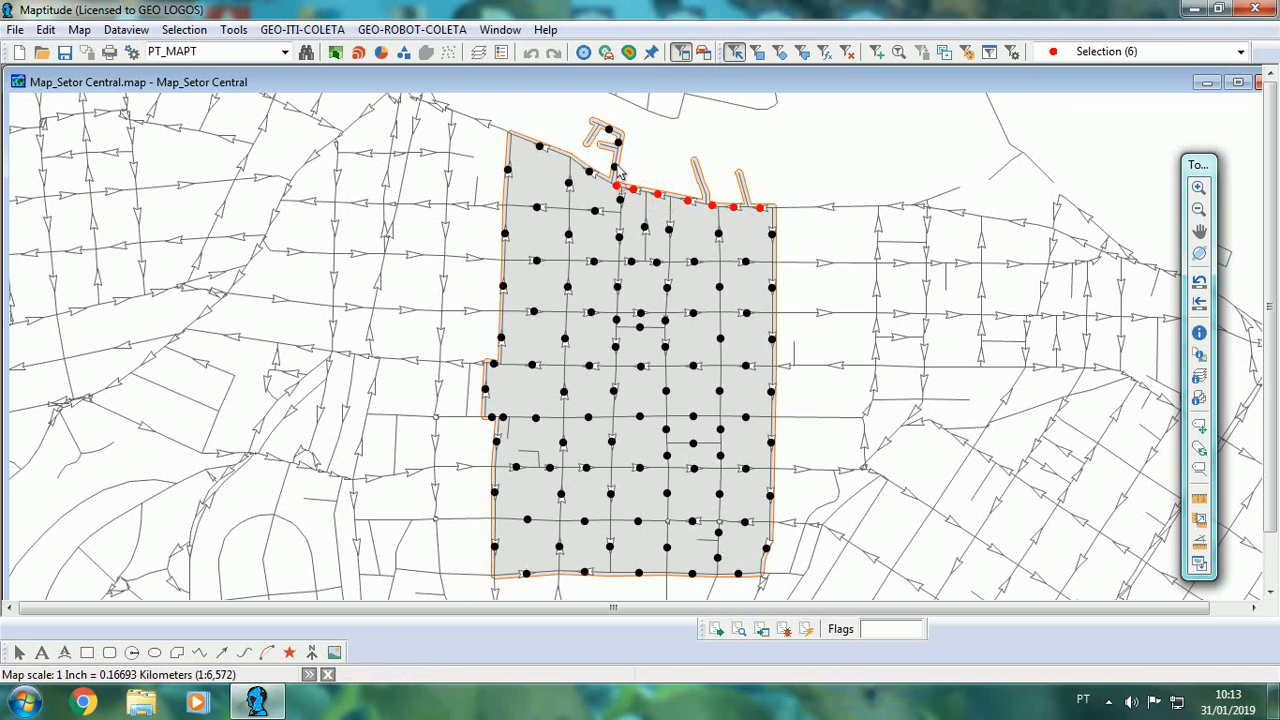
pyautogui.click(615, 166)
pyautogui.click(618, 143)
pyautogui.click(609, 130)
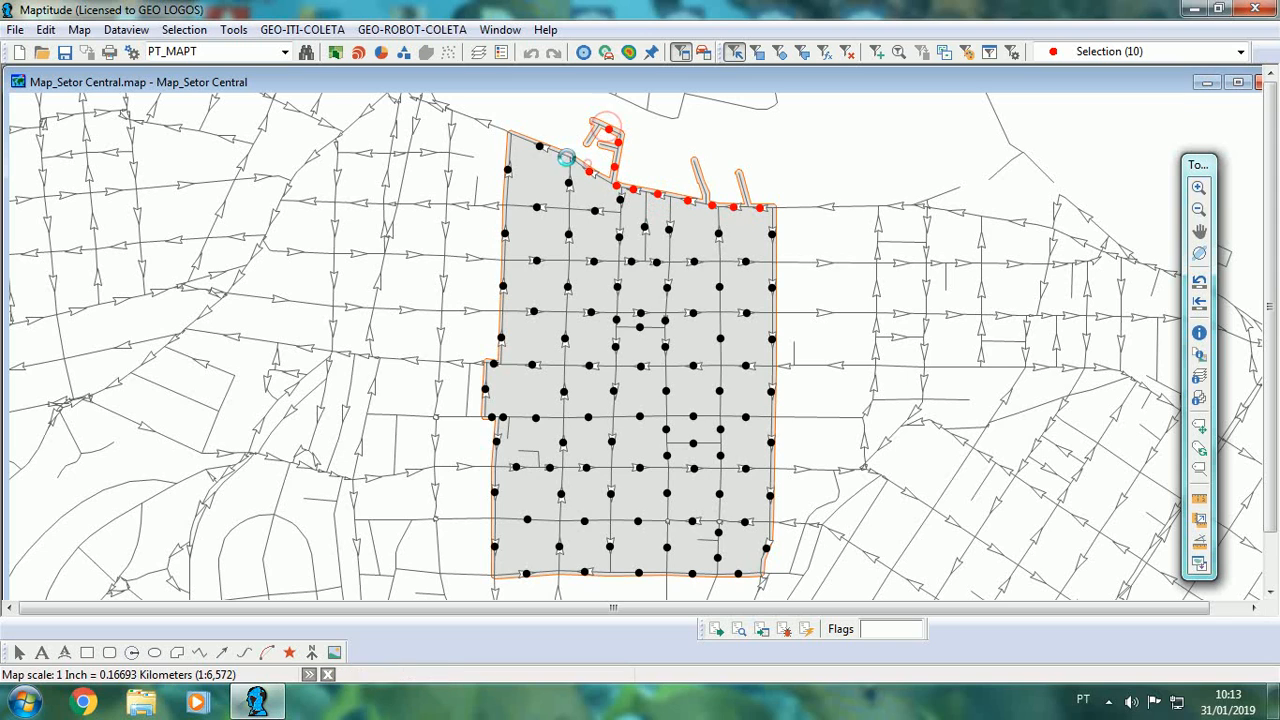
pyautogui.click(590, 172)
pyautogui.click(539, 146)
# - Add the PT_MAPT points along Setor Central's western boundary to the selection, from the northwest to the southwest corner
pyautogui.click(508, 170)
pyautogui.click(505, 234)
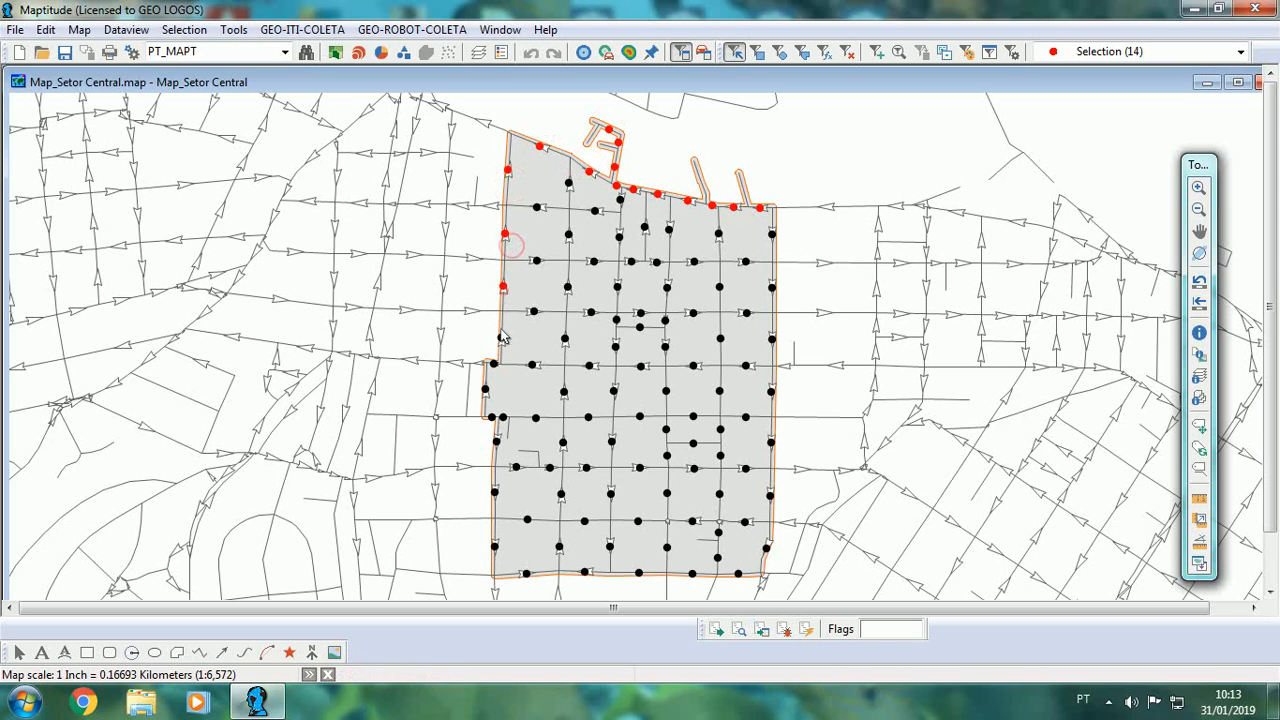
pyautogui.click(502, 287)
pyautogui.click(501, 339)
pyautogui.click(487, 389)
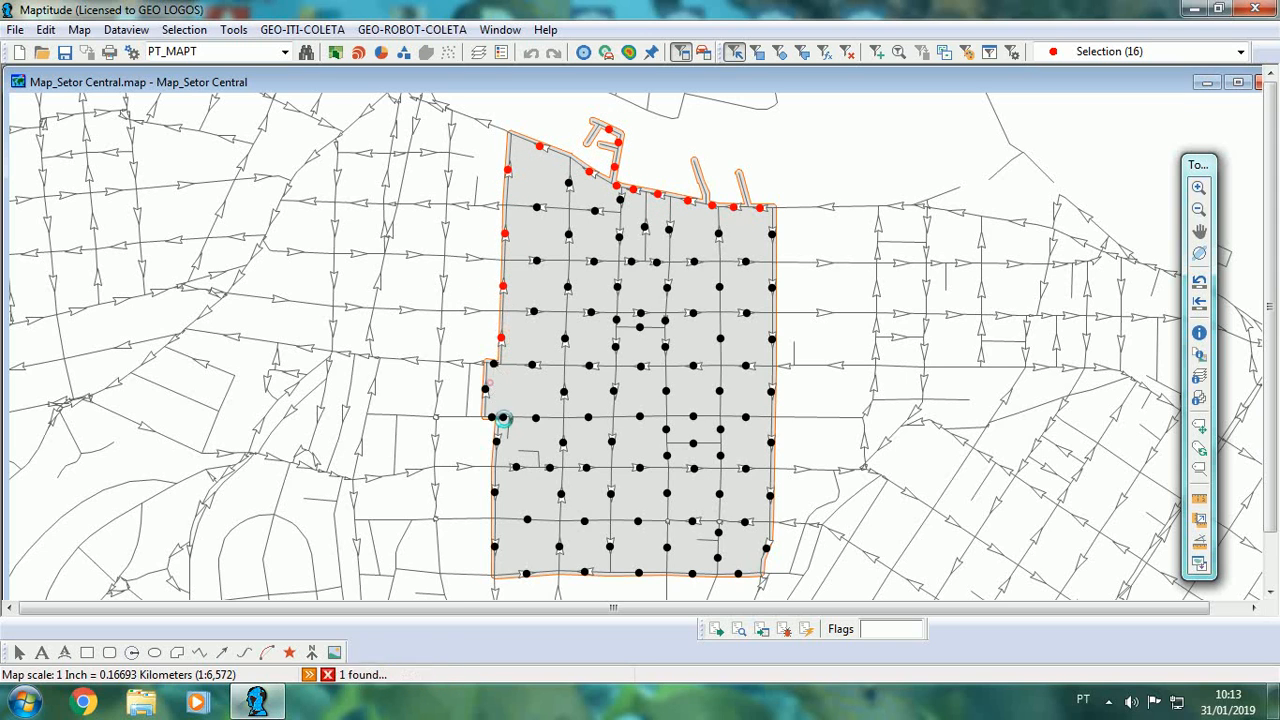
pyautogui.click(494, 492)
pyautogui.click(494, 546)
# - Add the five PT_MAPT points along Setor Central's southern boundary to the selection
pyautogui.click(526, 573)
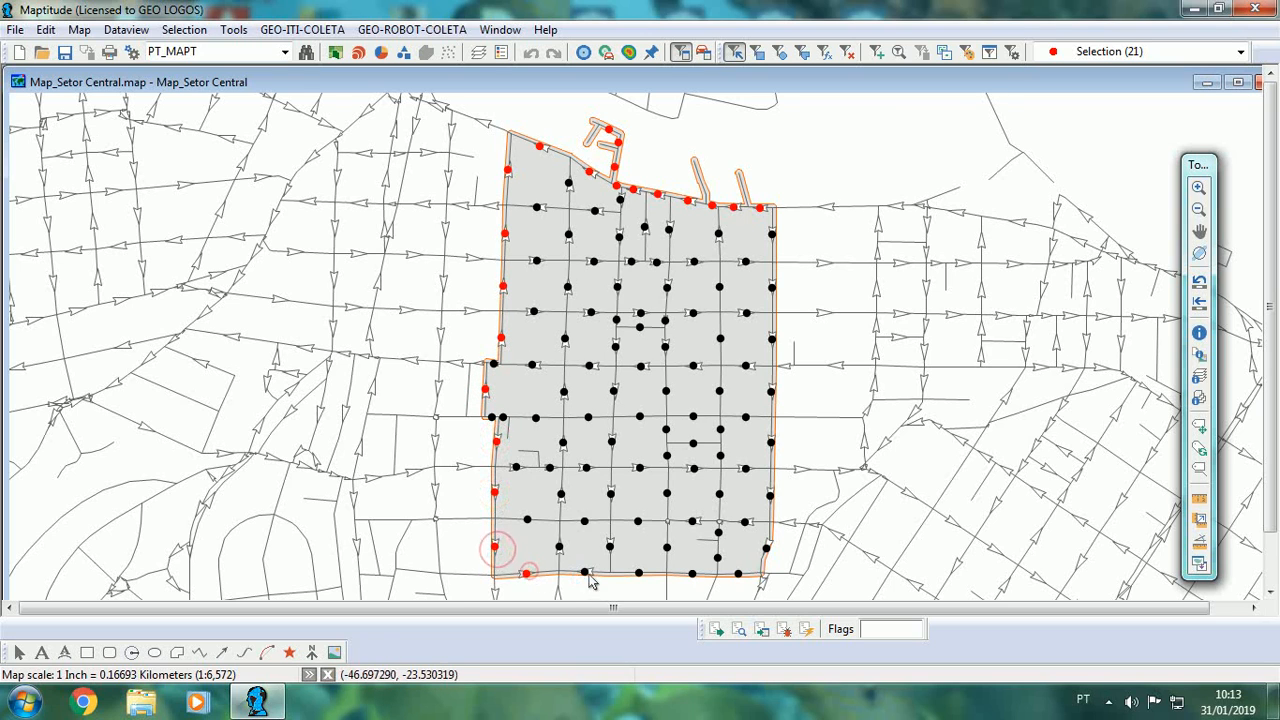
pyautogui.click(585, 573)
pyautogui.click(639, 573)
pyautogui.click(692, 573)
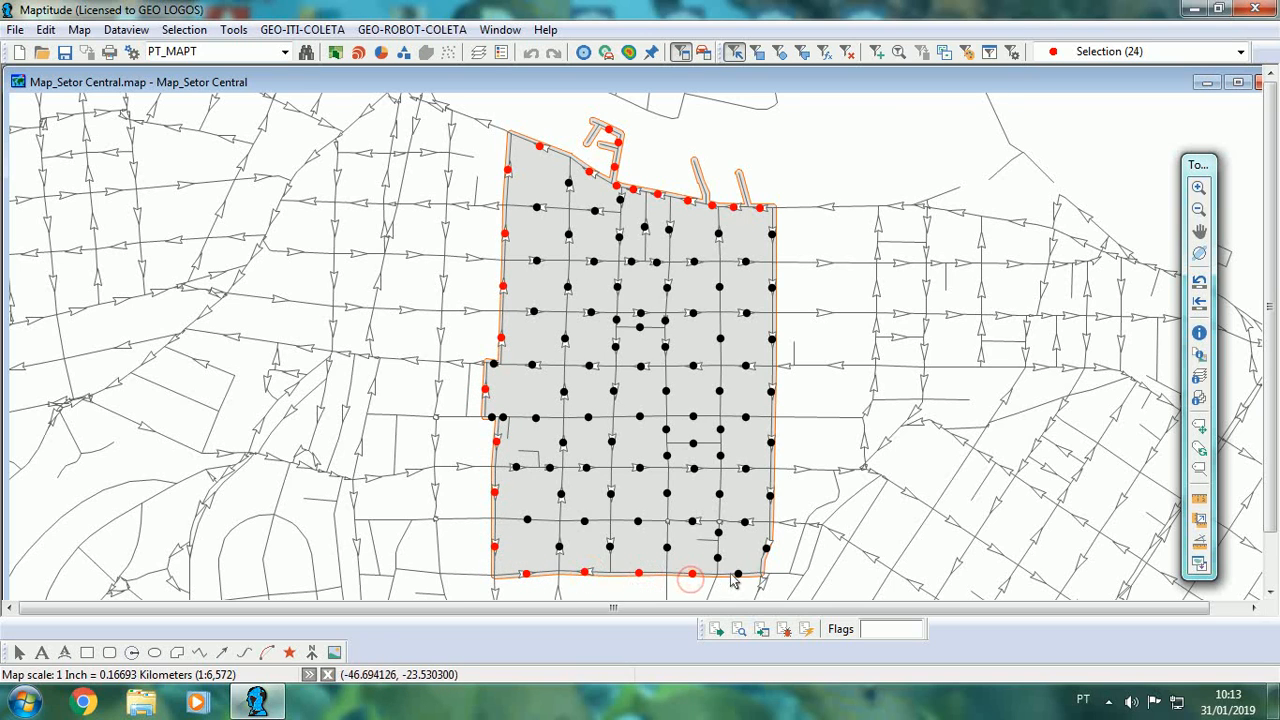
pyautogui.click(738, 573)
# - Add the seven PT_MAPT points along Setor Central's eastern boundary to the selection
pyautogui.click(766, 548)
pyautogui.click(770, 495)
pyautogui.click(770, 440)
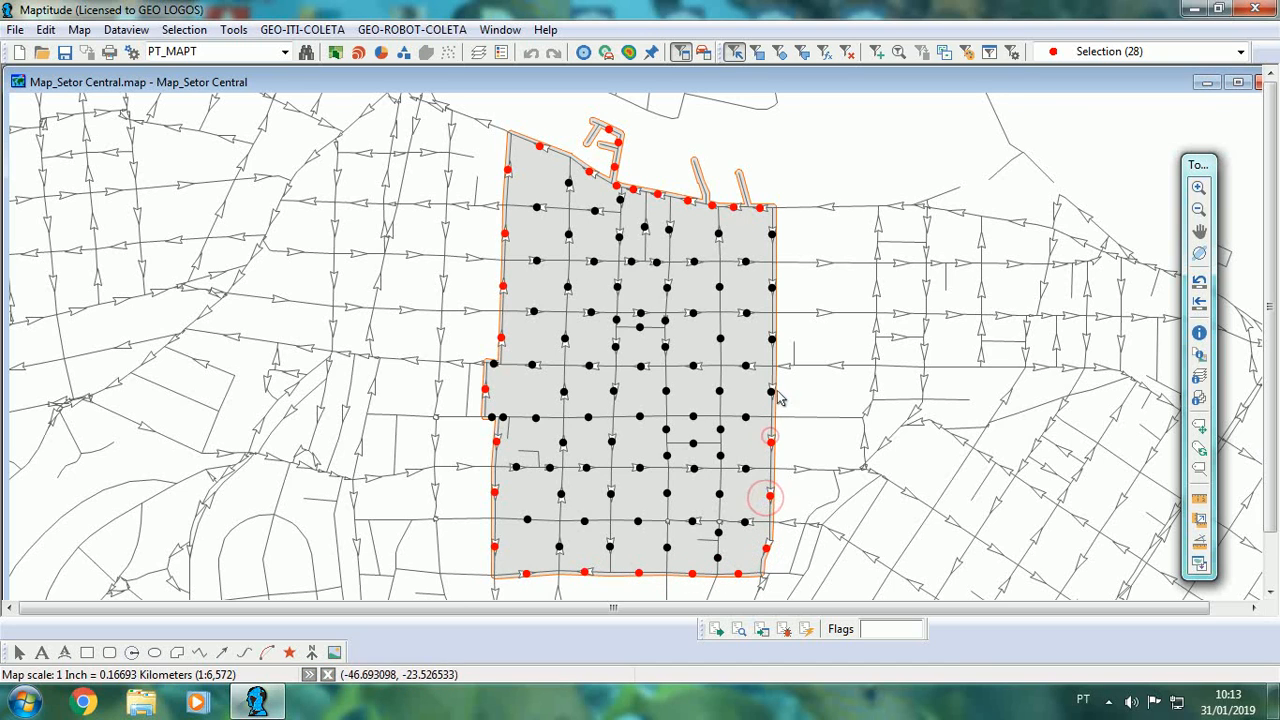
pyautogui.click(771, 391)
pyautogui.click(771, 340)
pyautogui.click(772, 288)
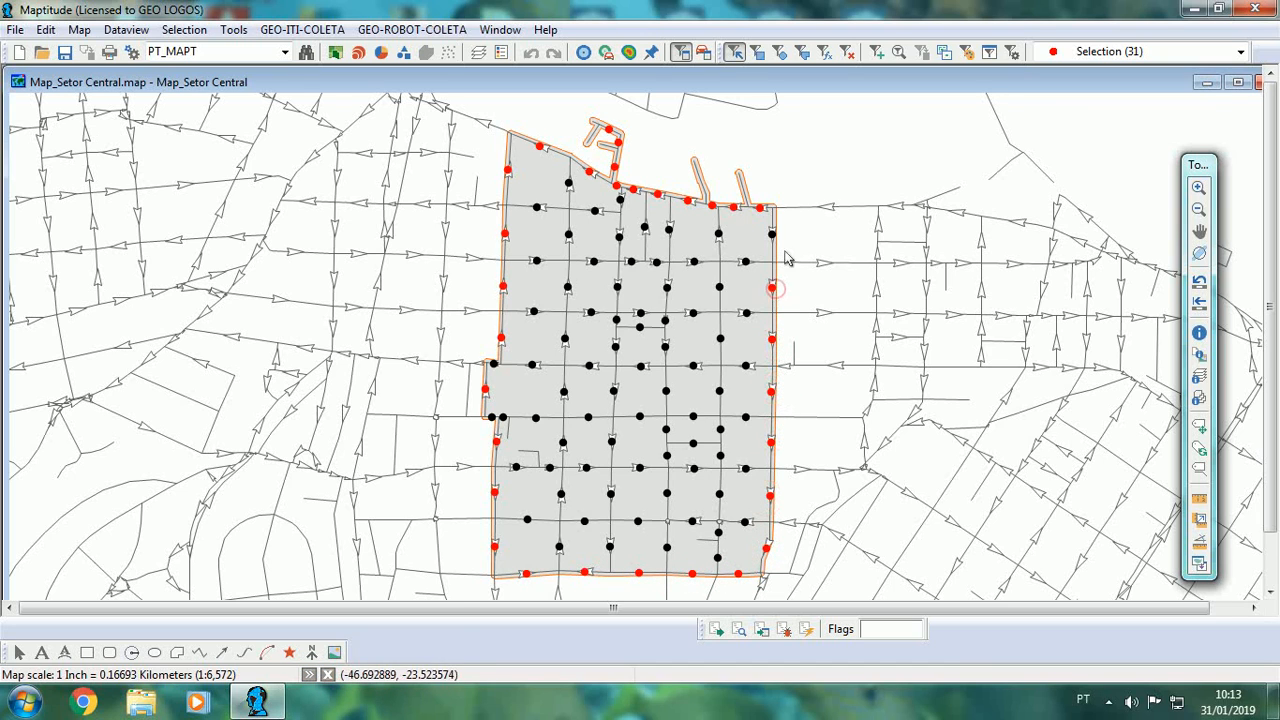
pyautogui.click(772, 234)
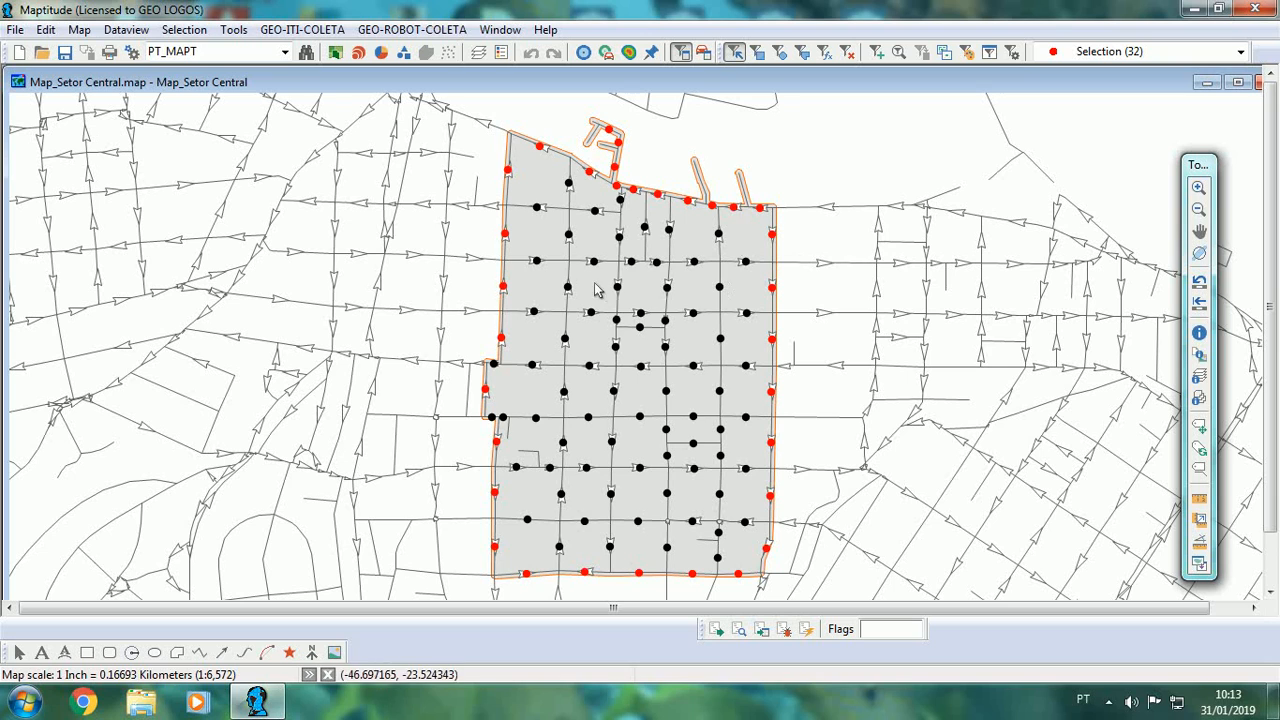
# - Add the interior points along the six horizontal streets, across the central blocks of the sector, to the PT_MAPT selection
pyautogui.click(631, 261)
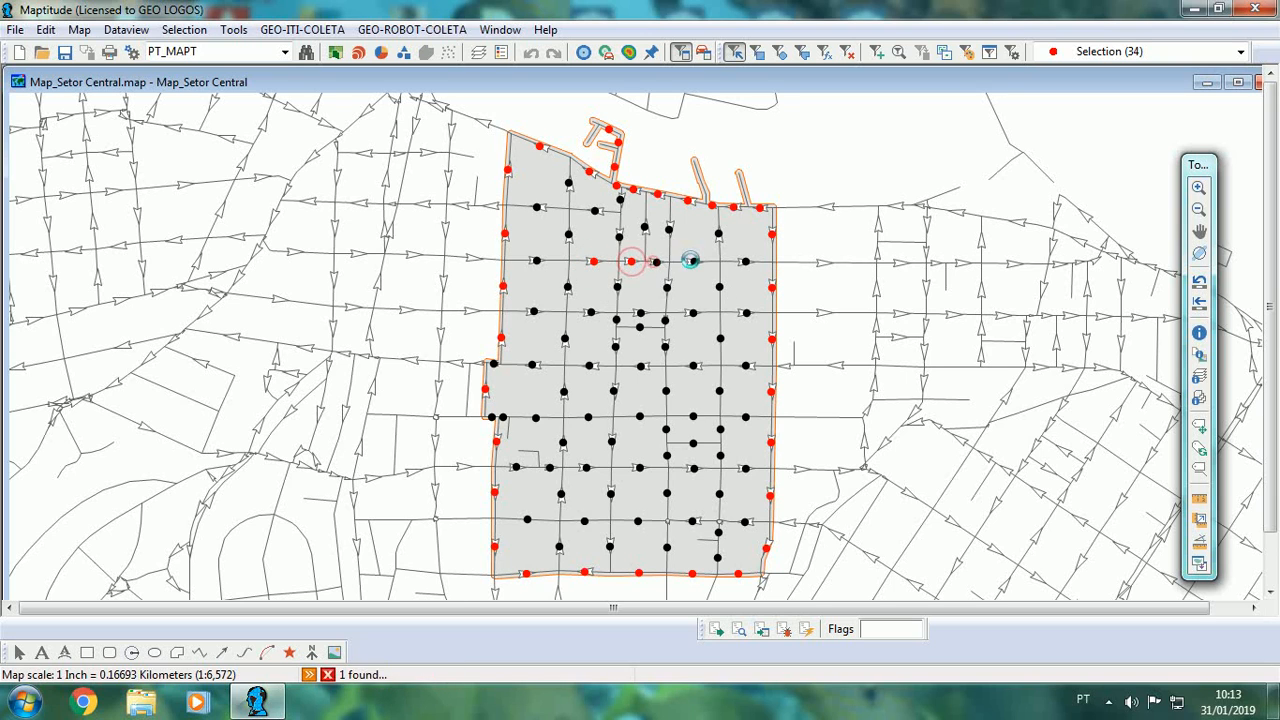
pyautogui.click(656, 261)
pyautogui.click(693, 261)
pyautogui.click(591, 312)
pyautogui.click(640, 313)
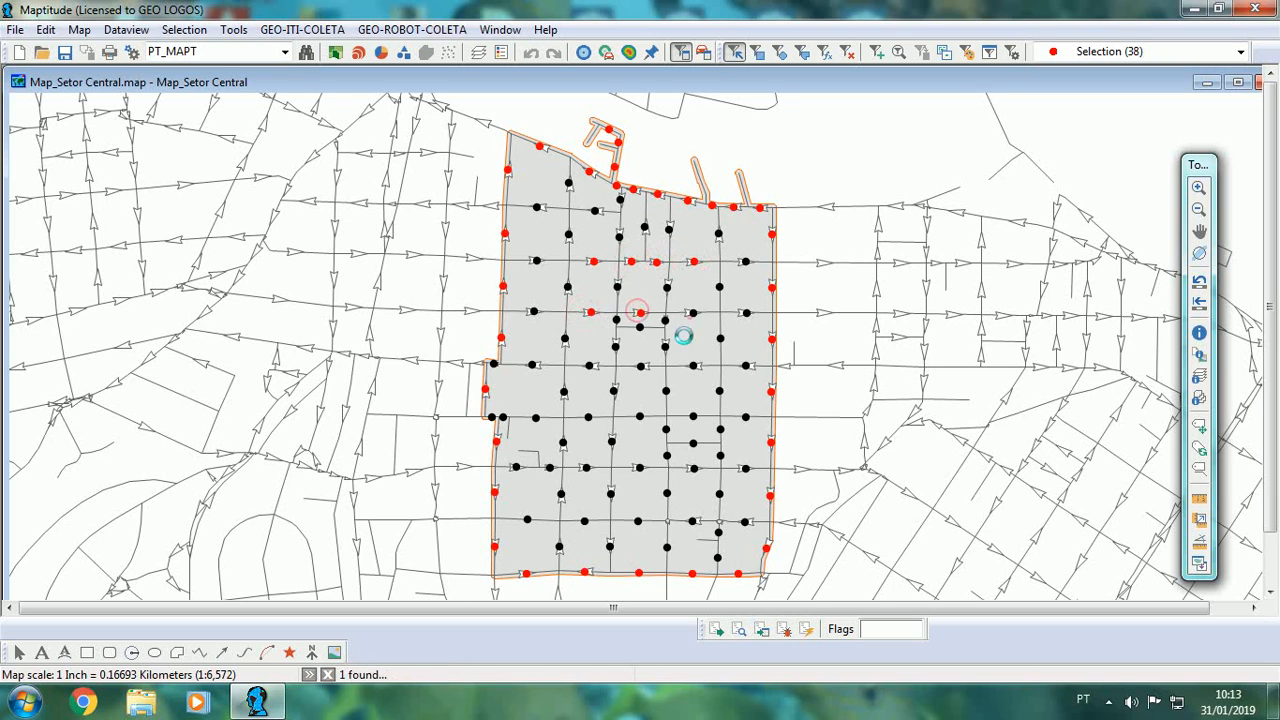
pyautogui.click(693, 312)
pyautogui.click(591, 366)
pyautogui.click(640, 366)
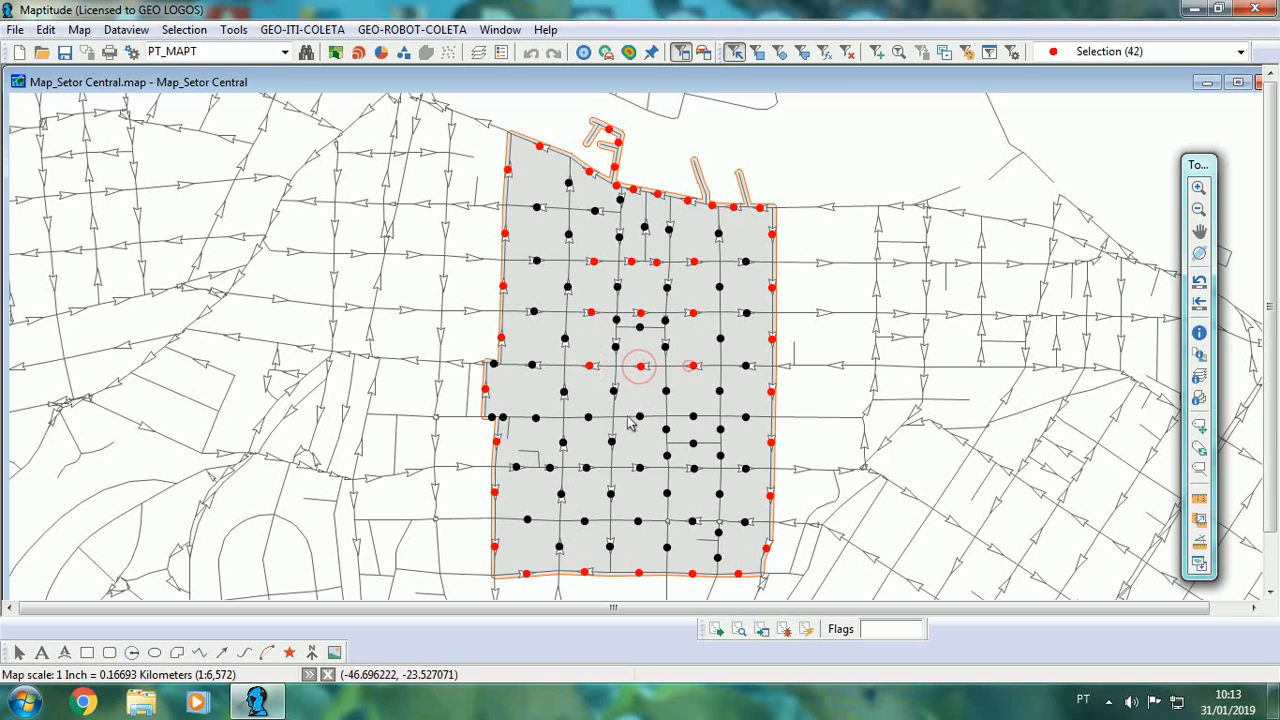
pyautogui.click(693, 365)
pyautogui.click(588, 416)
pyautogui.click(640, 417)
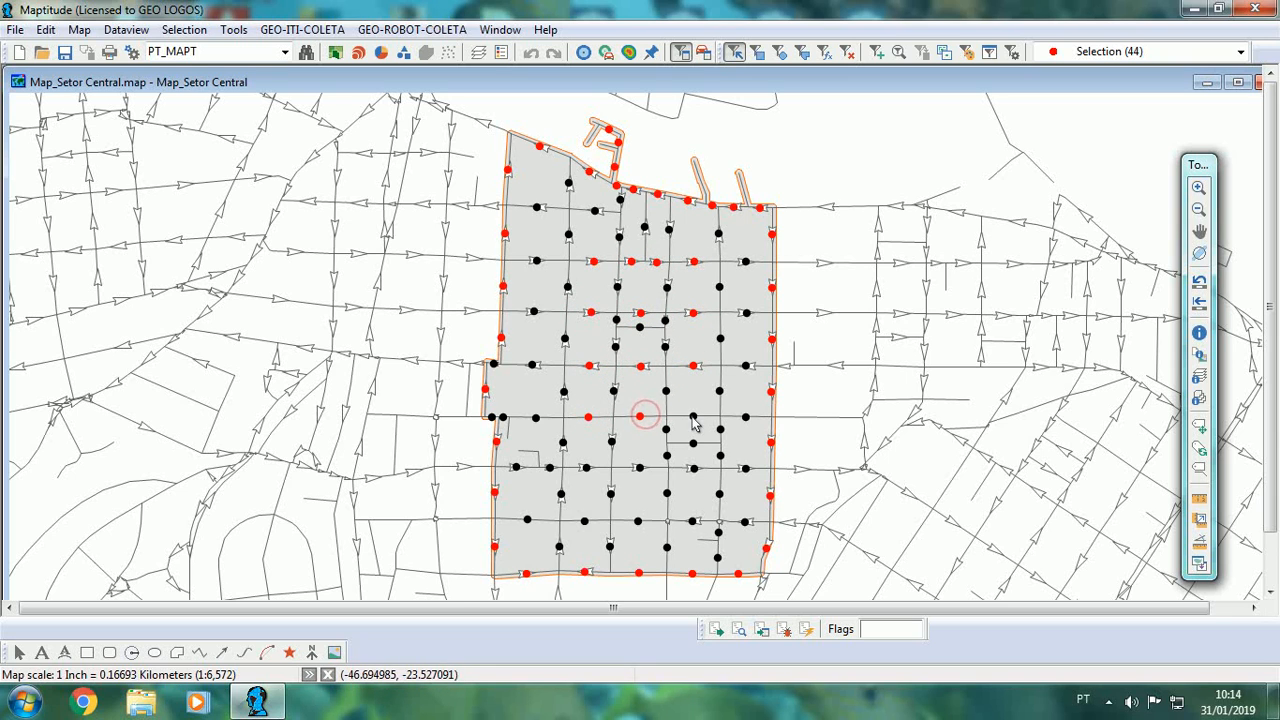
pyautogui.click(693, 416)
pyautogui.click(587, 467)
pyautogui.click(640, 467)
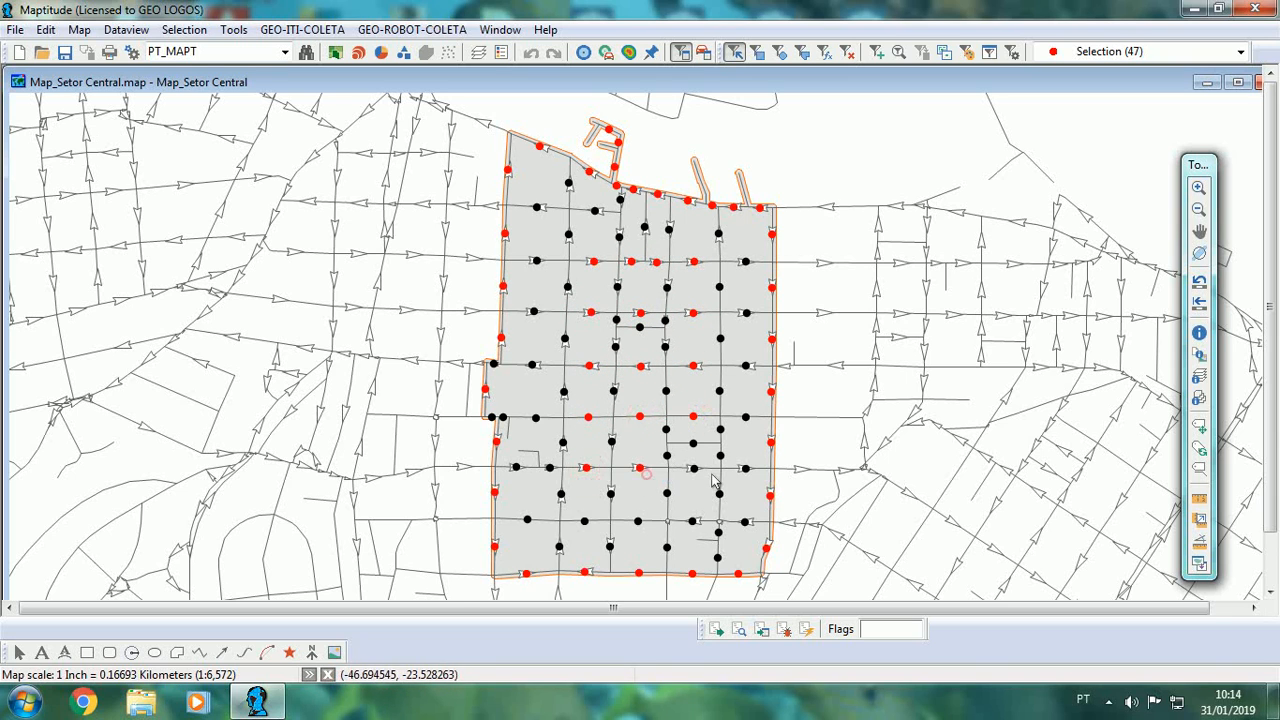
pyautogui.click(693, 467)
pyautogui.click(585, 521)
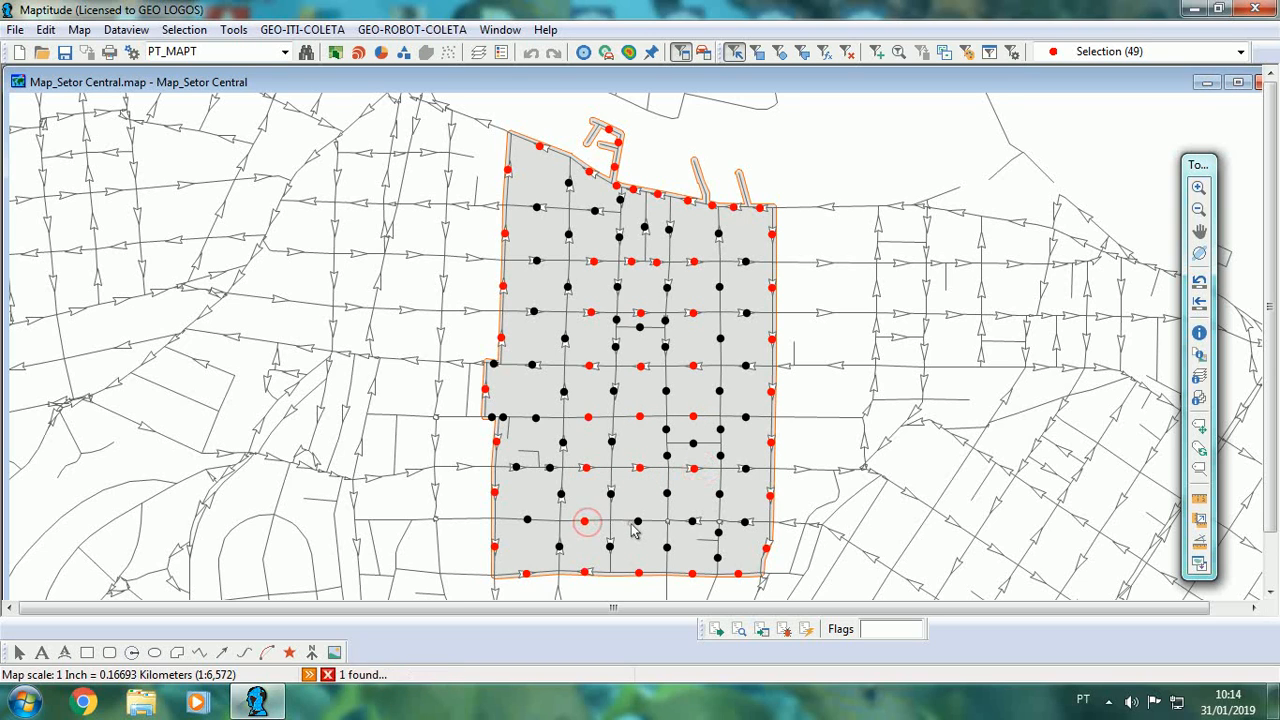
pyautogui.click(638, 521)
pyautogui.click(693, 521)
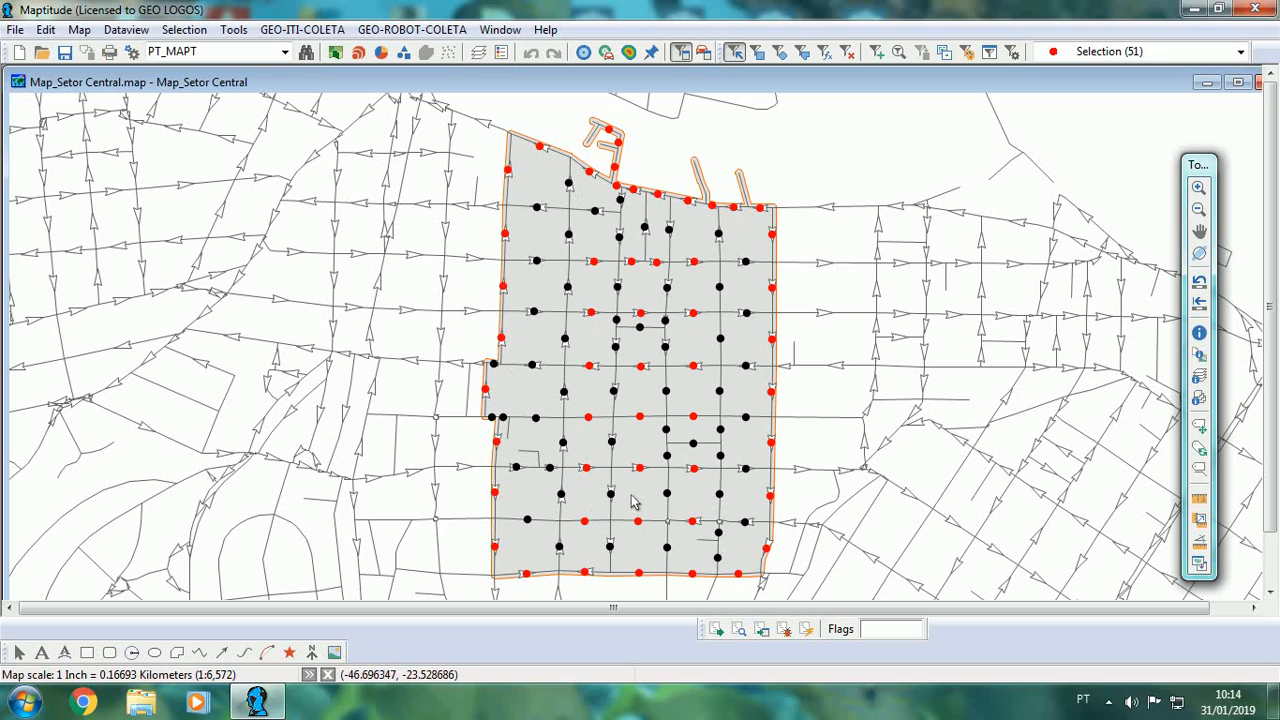
# - Make Eixos de Logradouros the working layer and show the Routing & Directions Manager
pyautogui.moveTo(679, 475)
pyautogui.moveTo(645, 426)
pyautogui.moveTo(625, 424)
pyautogui.click(285, 51)
pyautogui.click(262, 88)
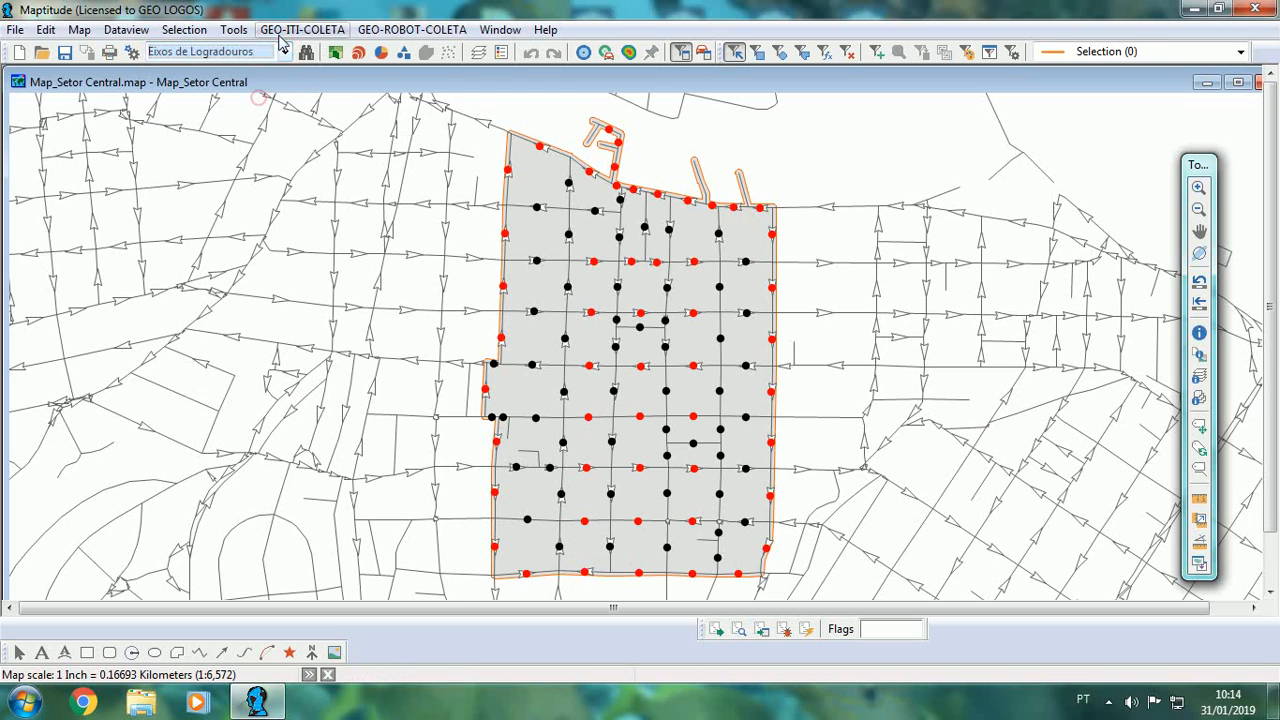
pyautogui.click(234, 30)
pyautogui.moveTo(290, 72)
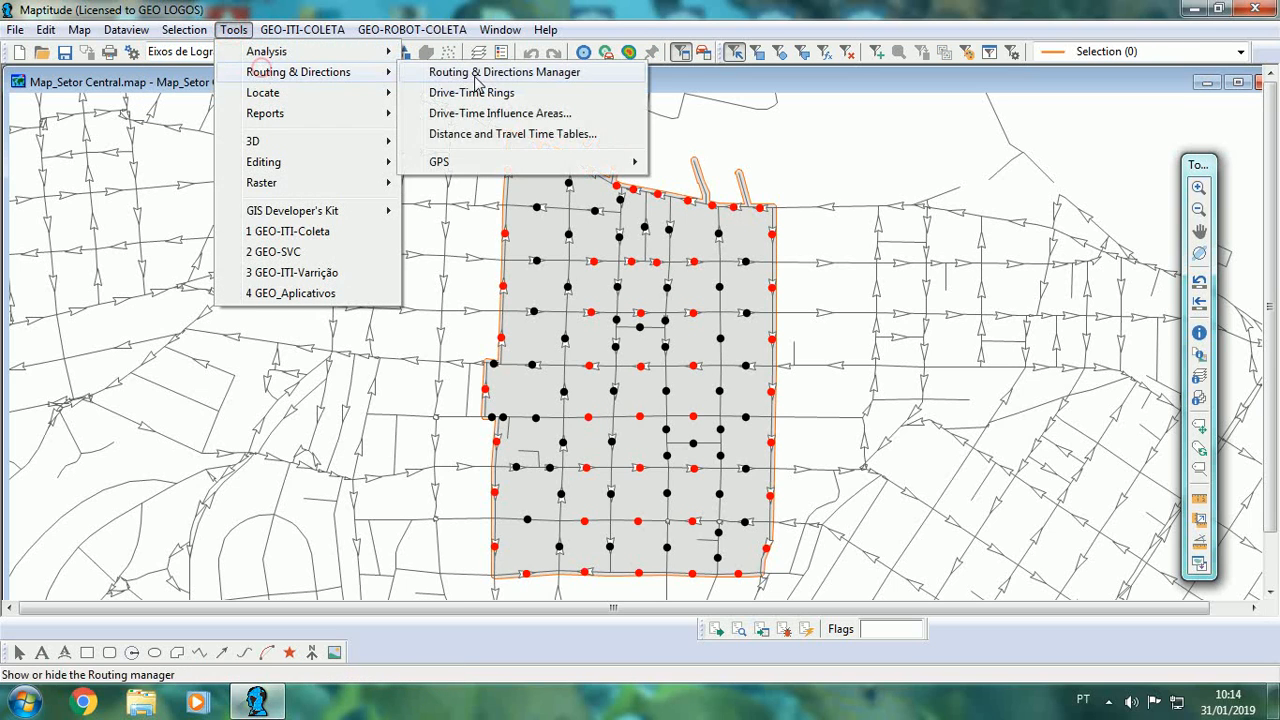
pyautogui.click(477, 80)
pyautogui.click(1199, 231)
pyautogui.moveTo(940, 248); pyautogui.dragTo(746, 247)
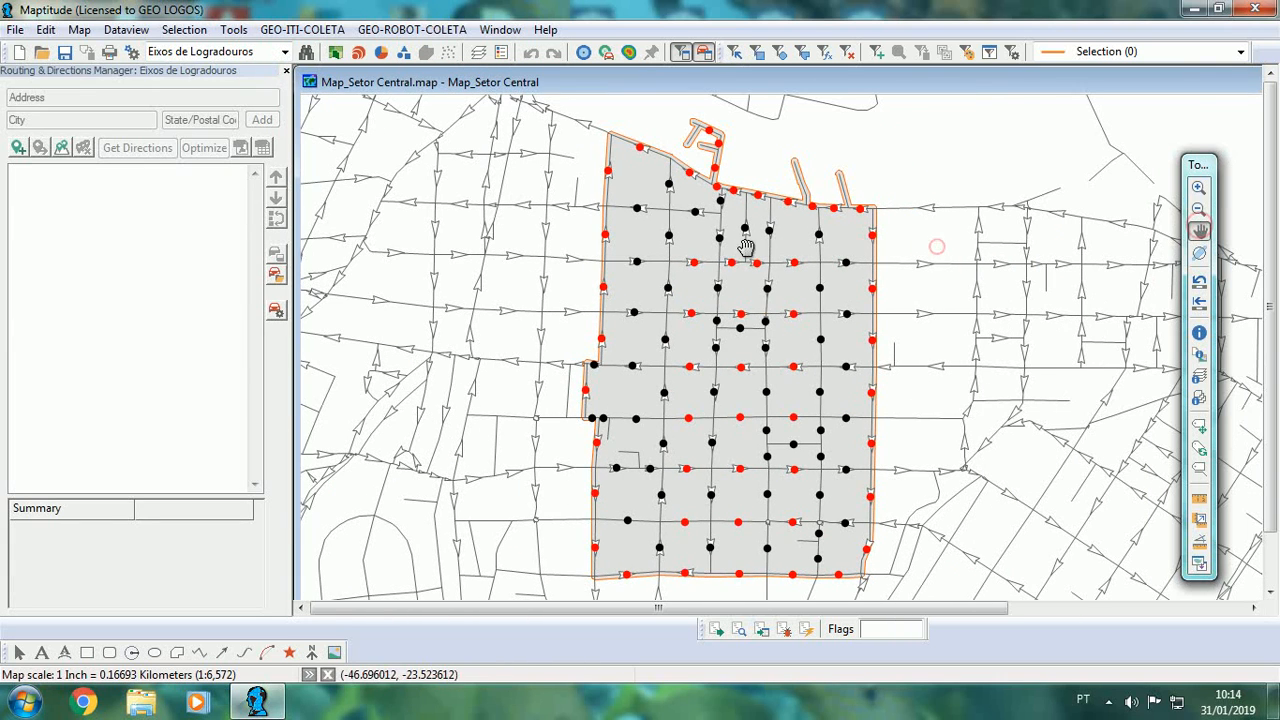
# - Add route stops based on the PT_MAPT layer, using only the selected features
pyautogui.click(62, 147)
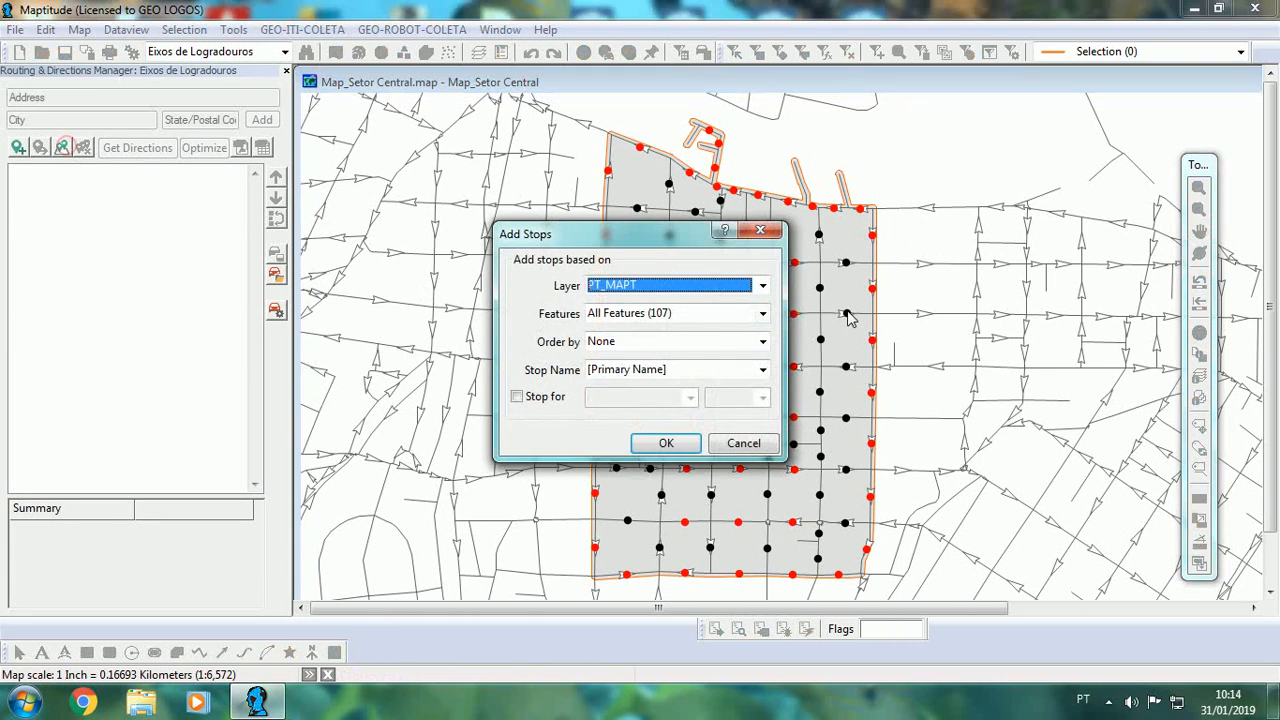
pyautogui.click(765, 316)
pyautogui.click(645, 347)
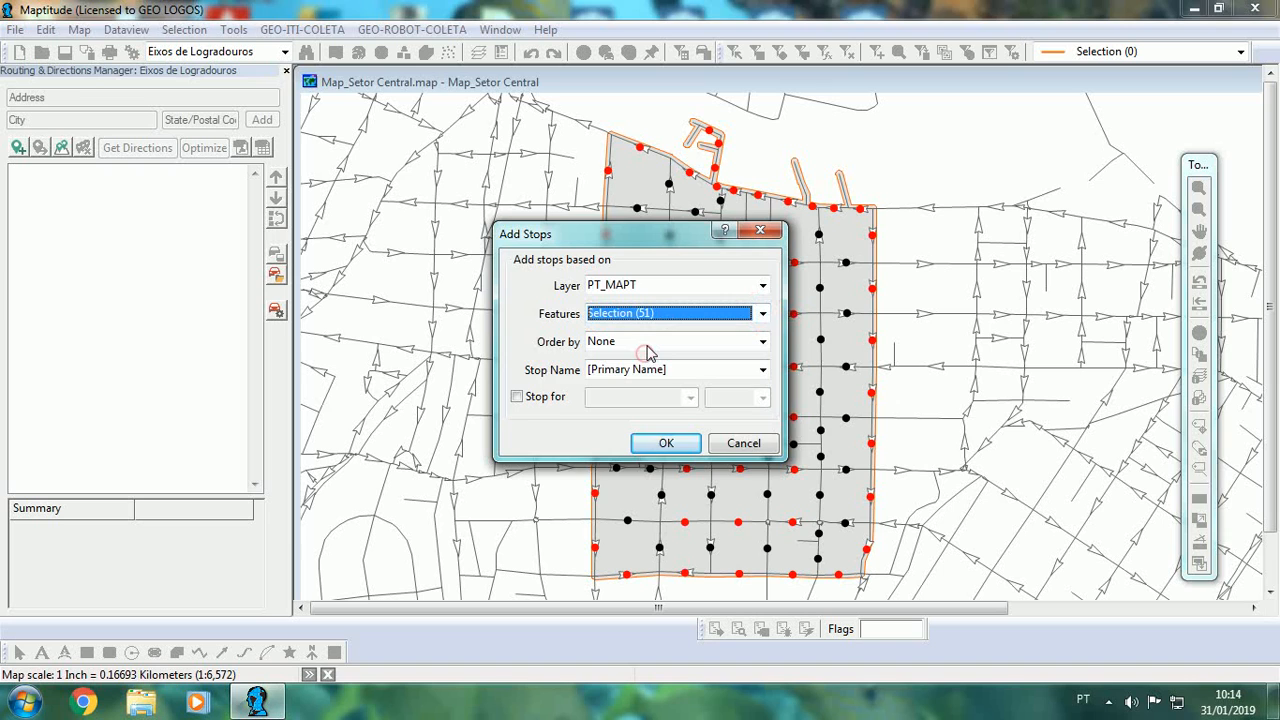
pyautogui.click(688, 446)
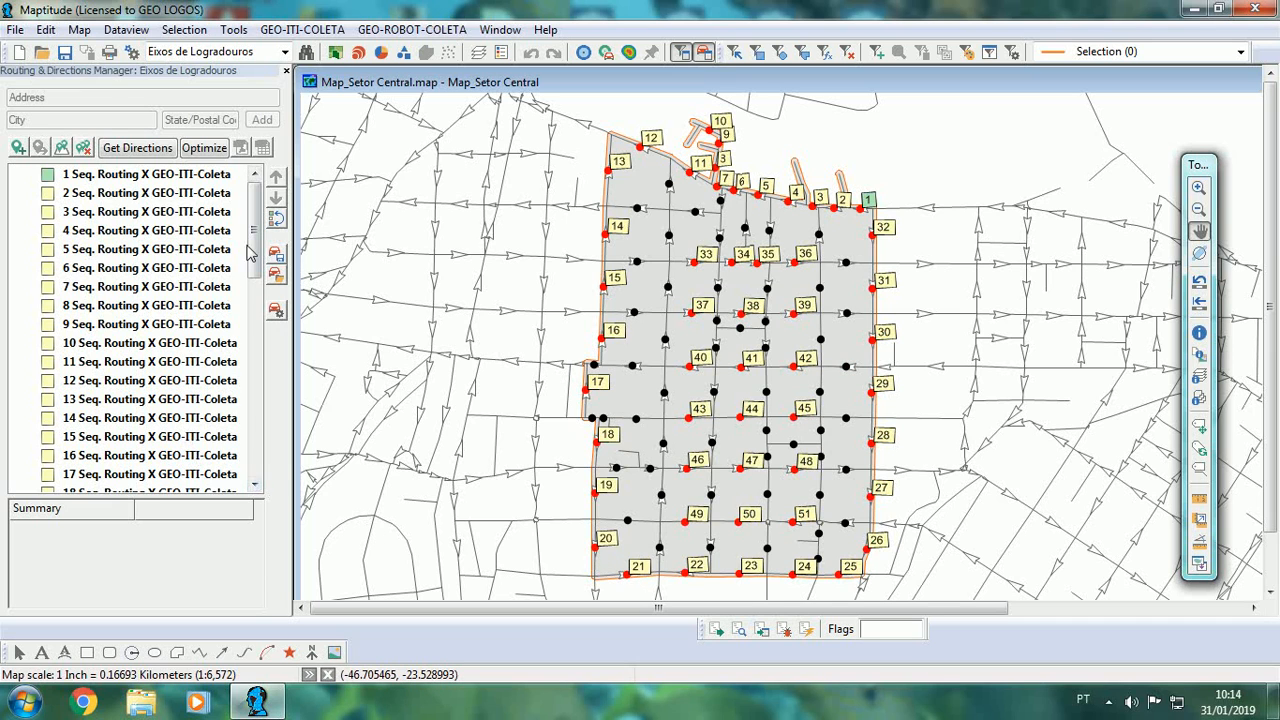
# - Choose stop 20, near the sector's southwest corner, as the route's end and optimize the route
pyautogui.scroll(-3, 186, 433)
pyautogui.click(120, 367)
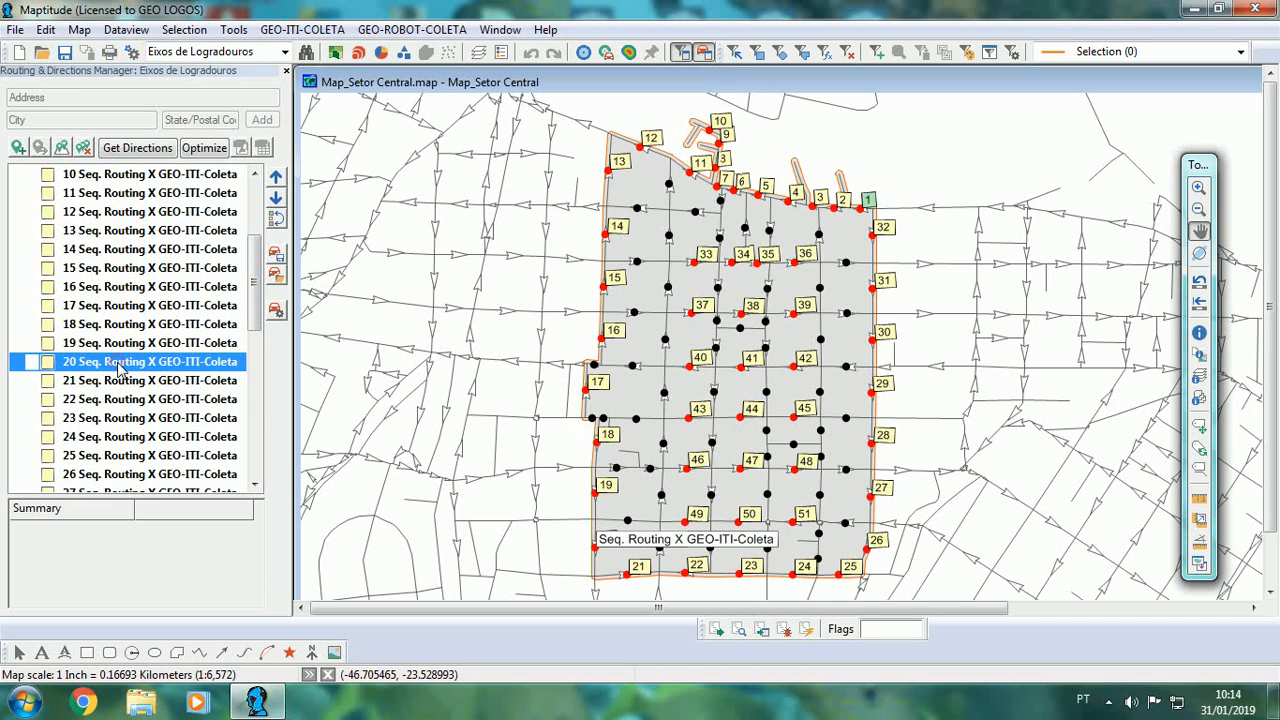
pyautogui.rightClick(120, 367)
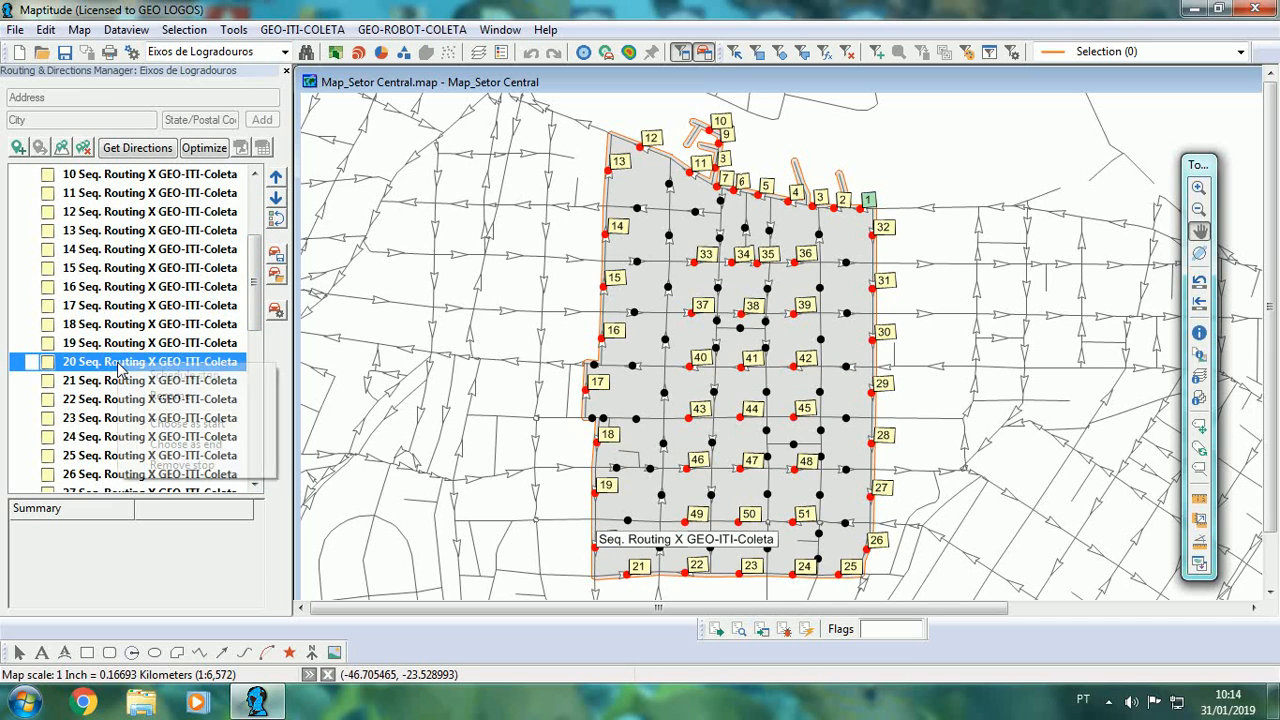
pyautogui.click(220, 445)
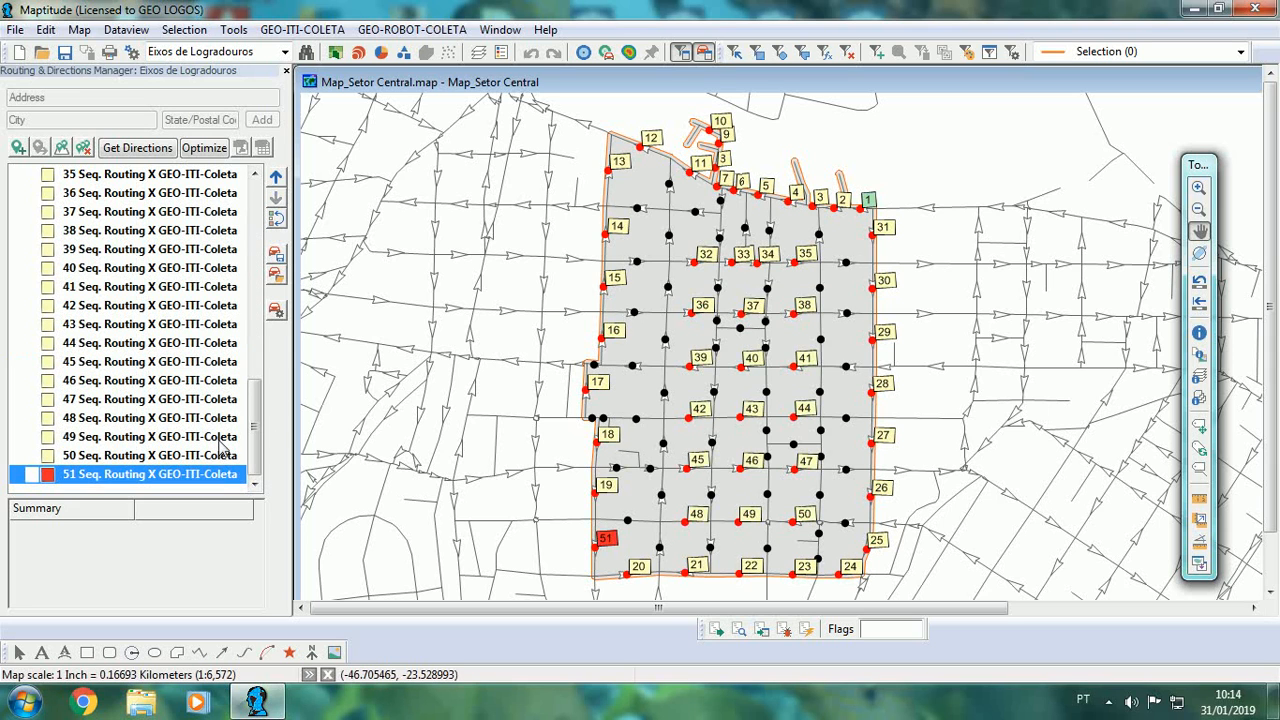
pyautogui.click(207, 150)
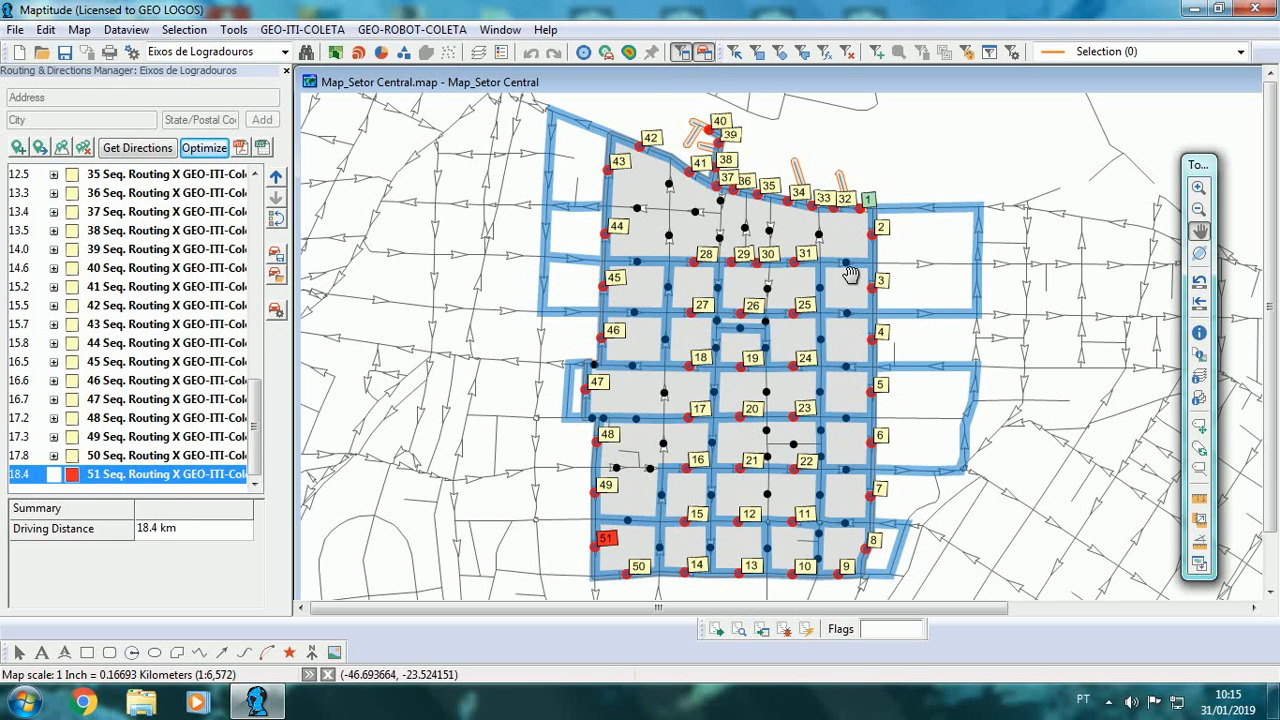
pyautogui.click(217, 151)
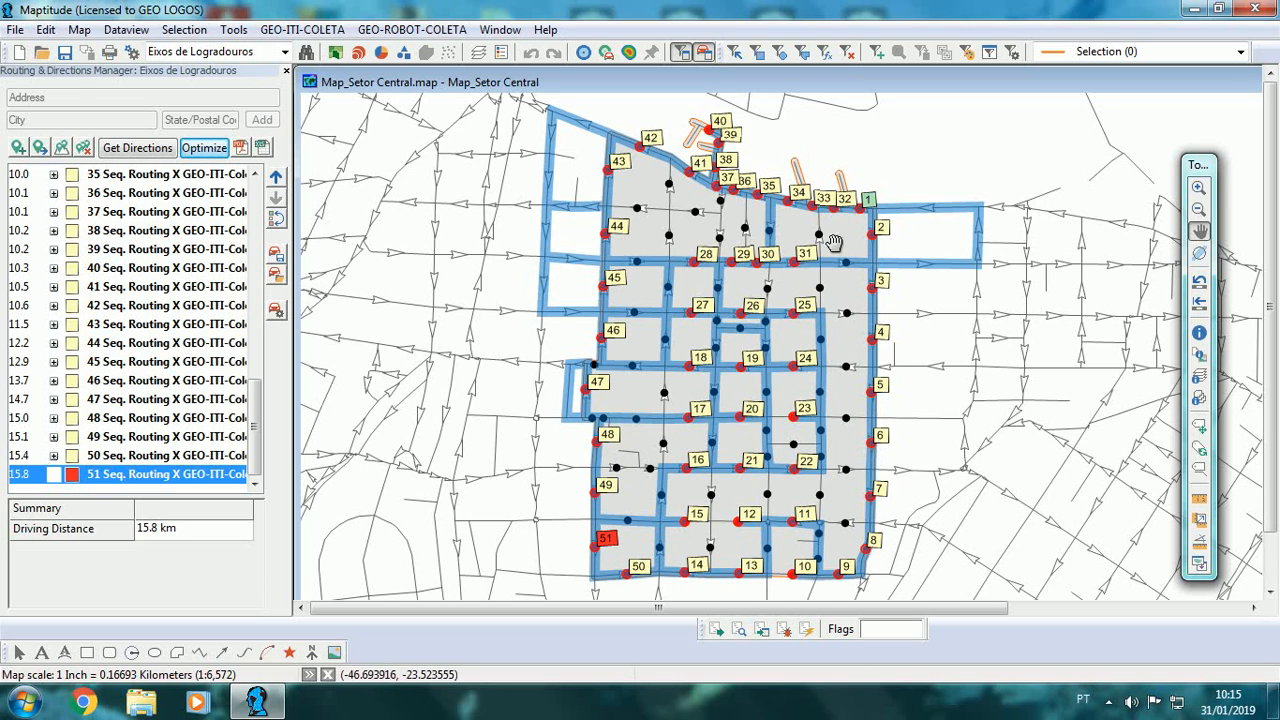
pyautogui.moveTo(697, 513)
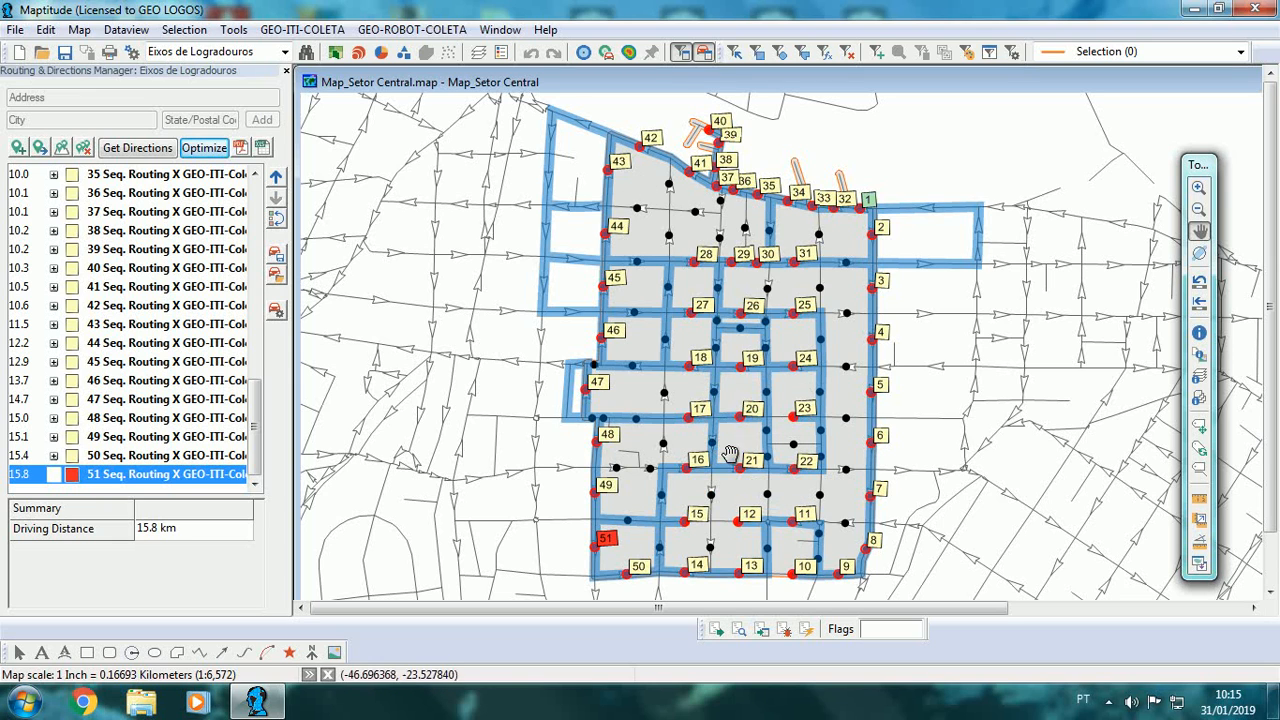
pyautogui.moveTo(749, 459)
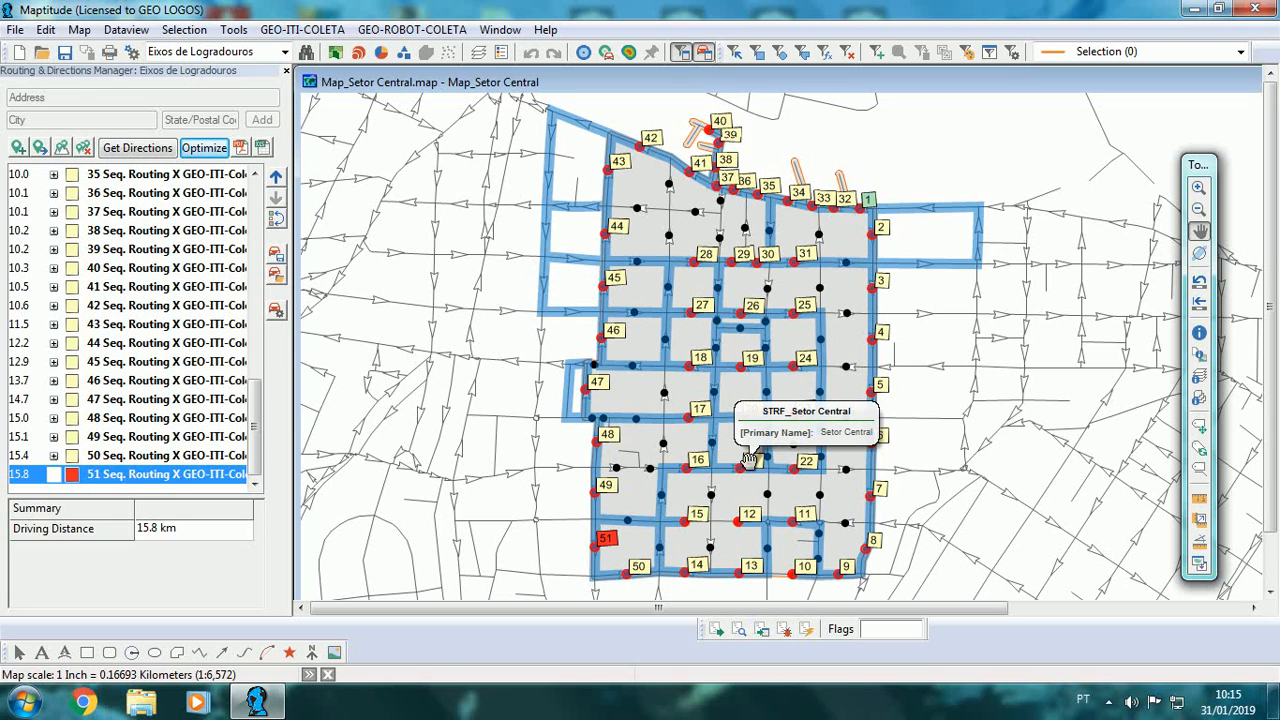
# - With PT_MAPT as the working layer, add six unserved points to the selection: one northwest, four along the eastern blocks and one southwest
pyautogui.click(284, 51)
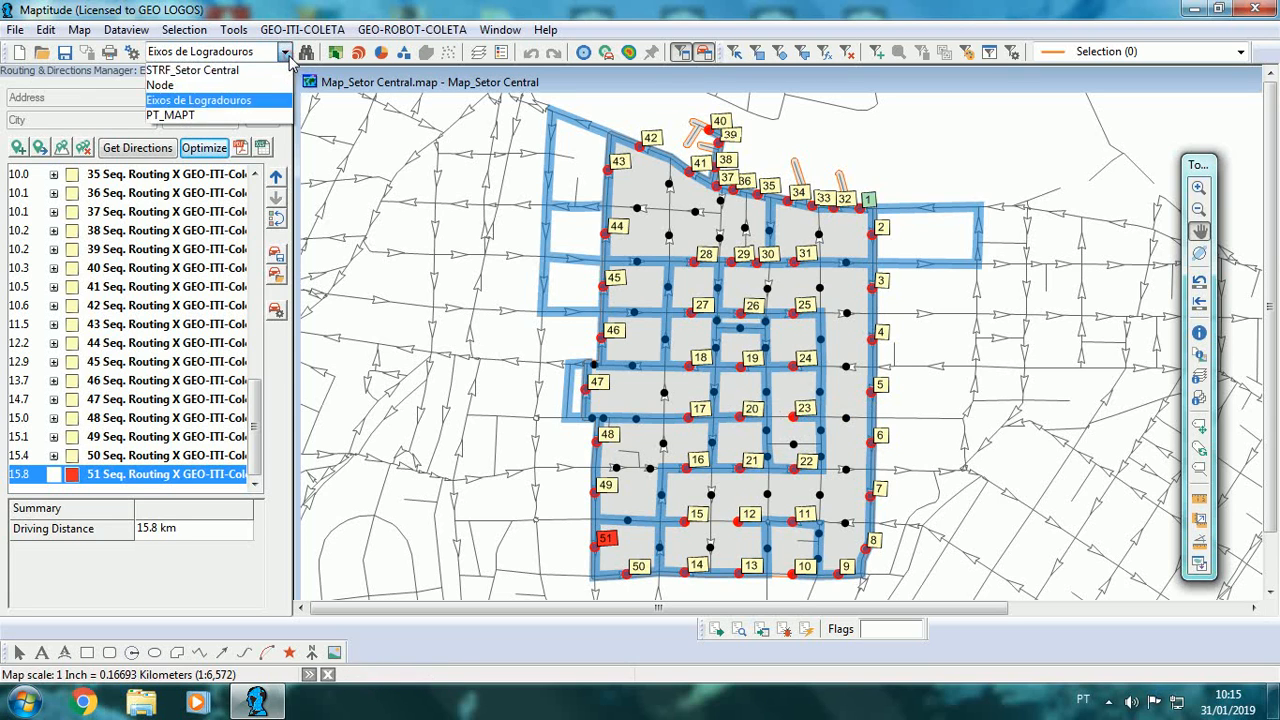
pyautogui.click(228, 117)
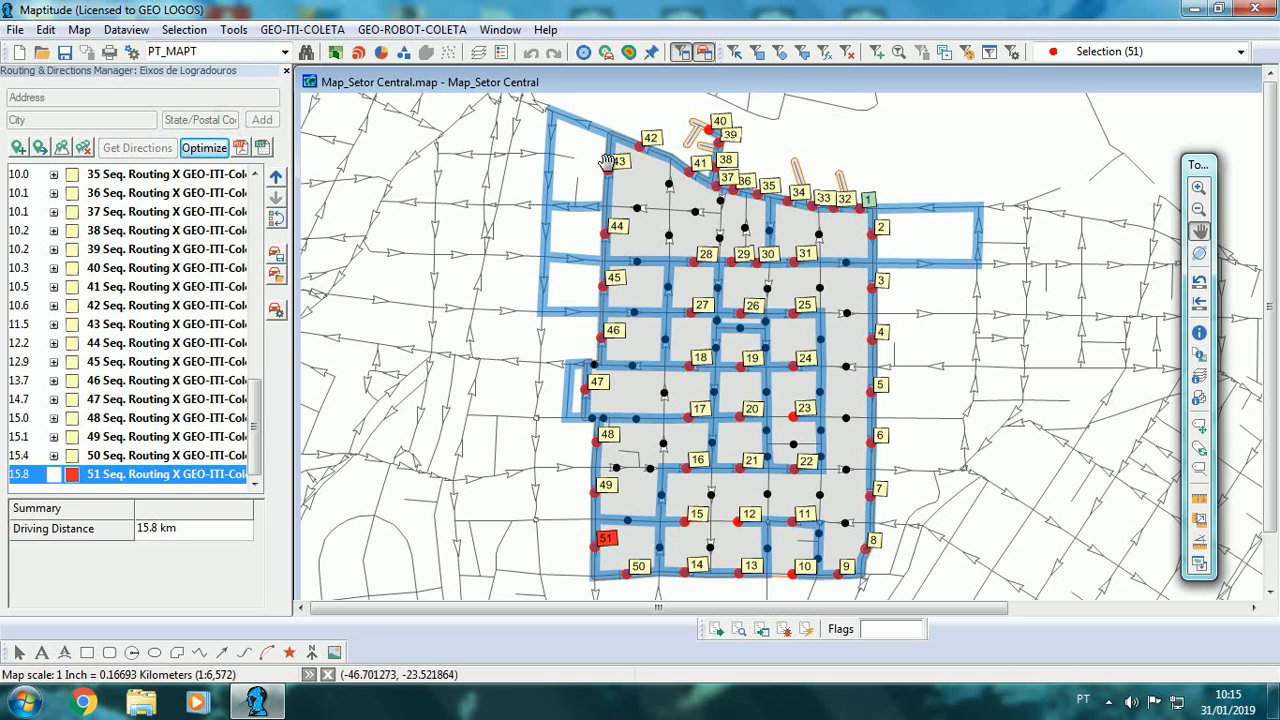
pyautogui.click(736, 51)
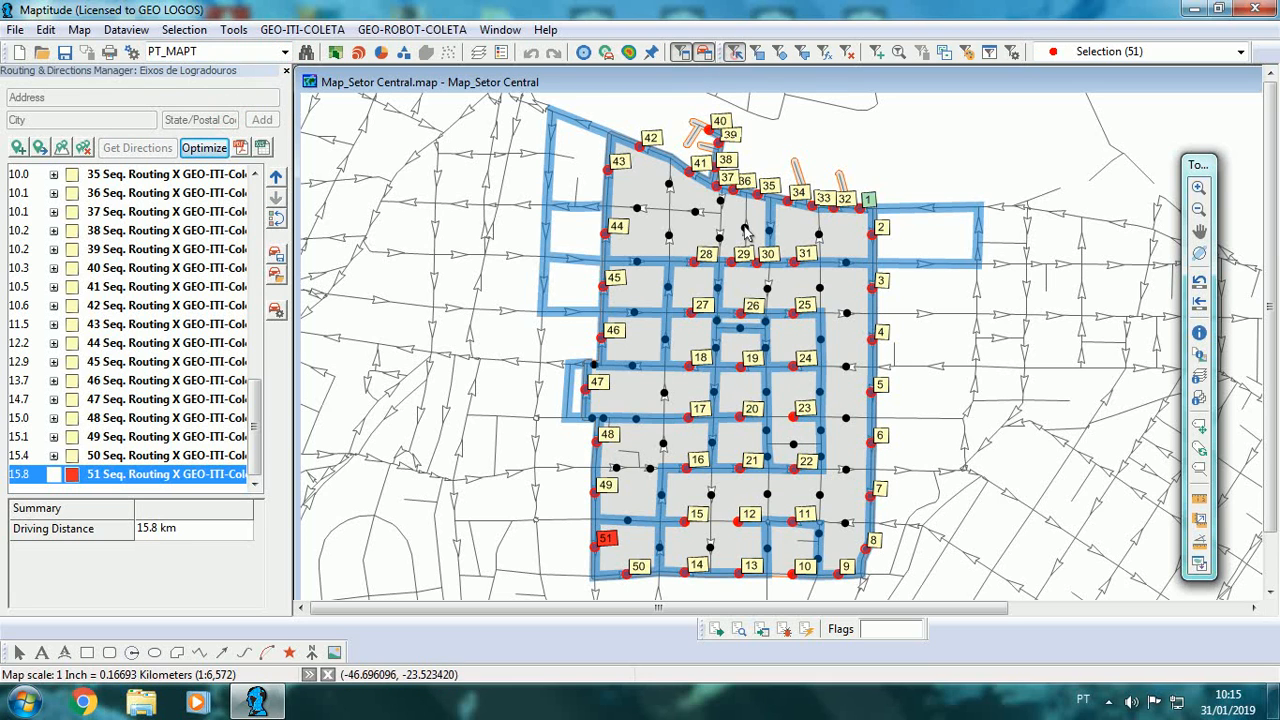
pyautogui.click(638, 209)
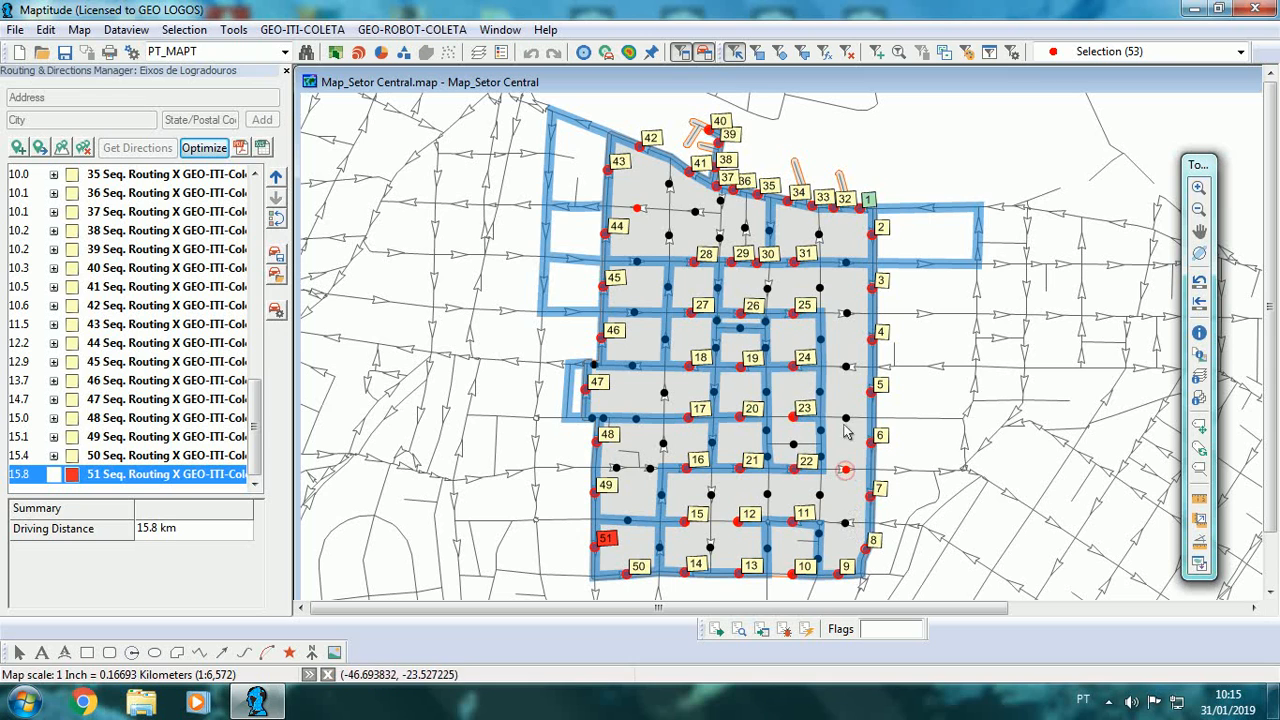
pyautogui.click(845, 469)
pyautogui.click(845, 418)
pyautogui.click(845, 366)
pyautogui.click(845, 314)
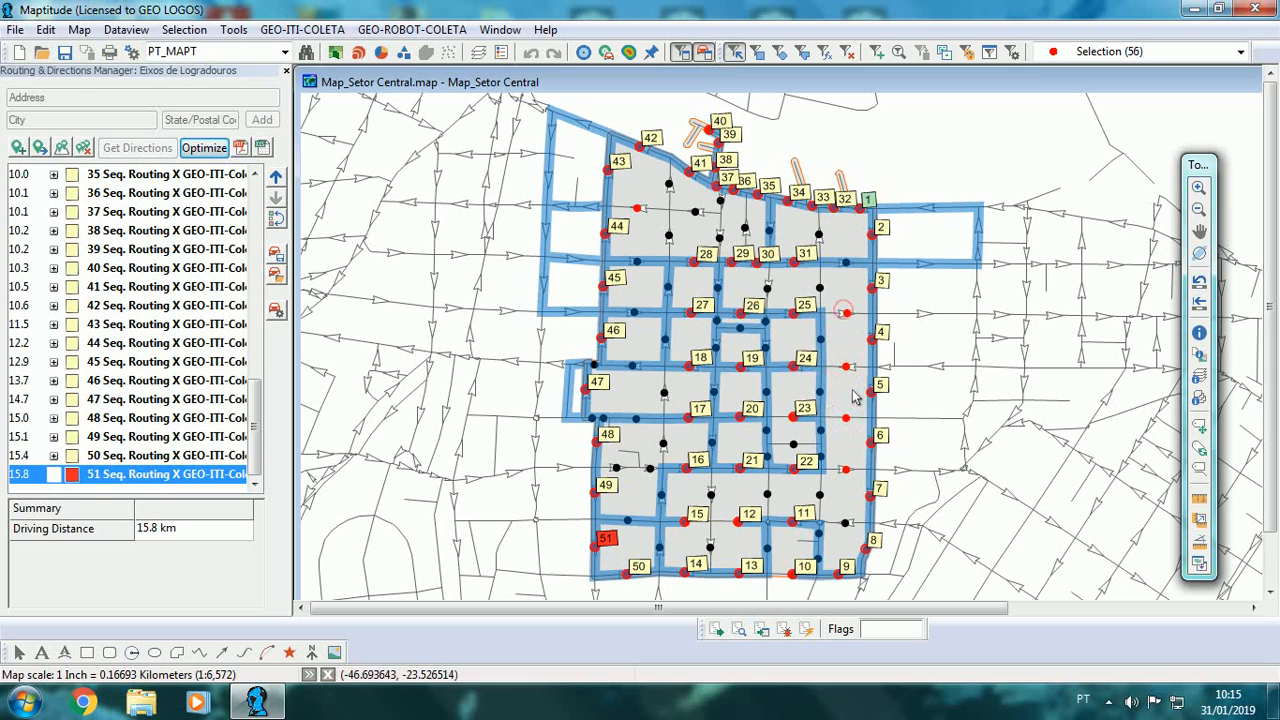
pyautogui.click(616, 467)
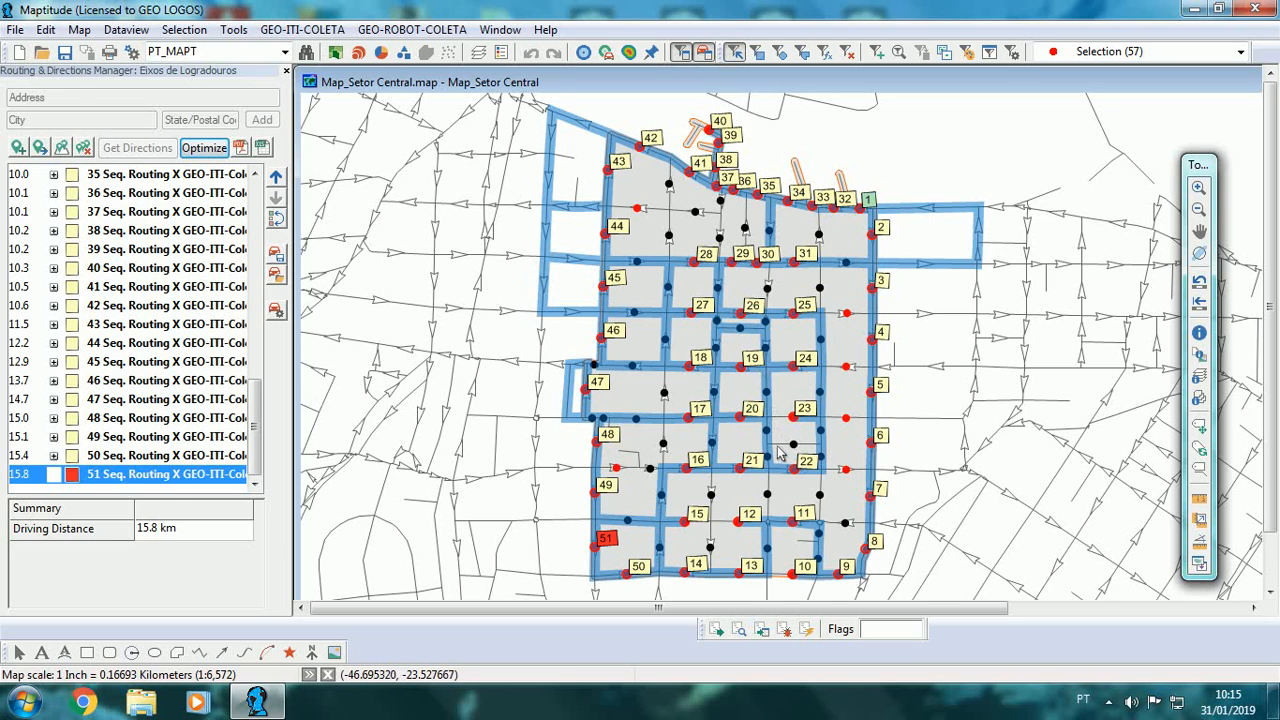
# - Remove all existing routes and stops, and add new stops from the PT_MAPT layer's selected features
pyautogui.moveTo(835, 463)
pyautogui.click(84, 147)
pyautogui.click(595, 400)
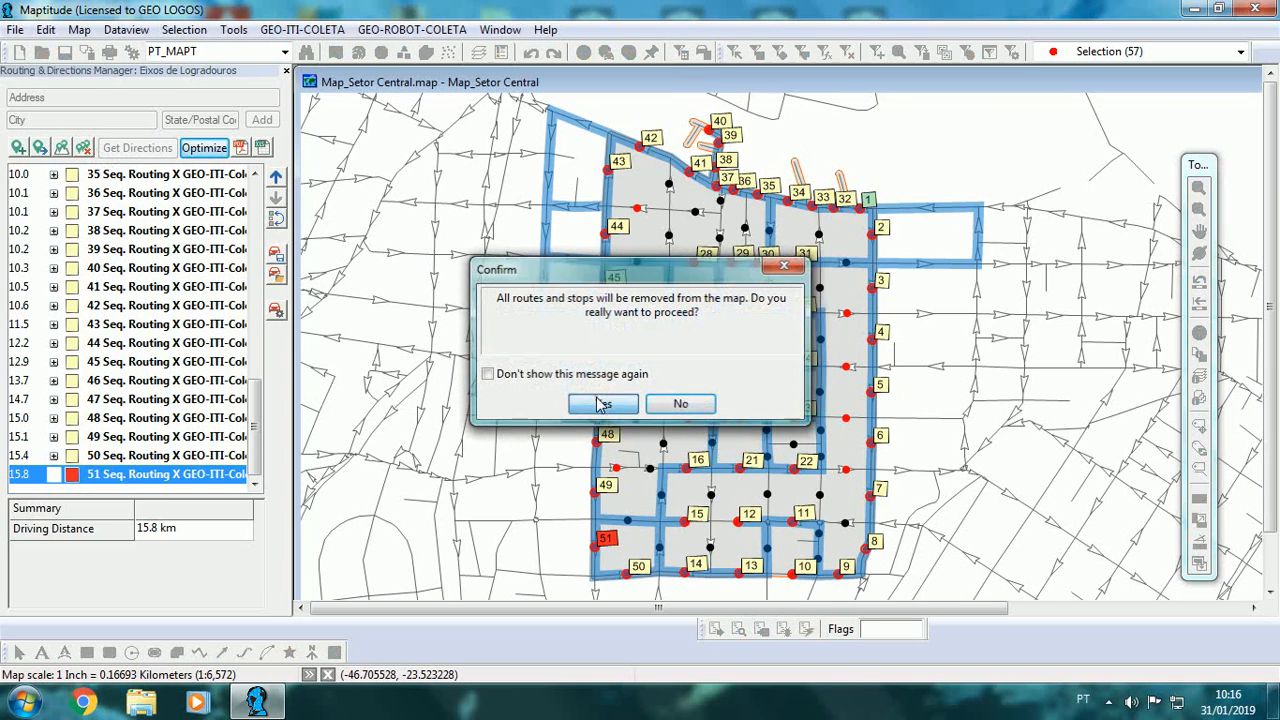
pyautogui.click(60, 147)
pyautogui.click(762, 313)
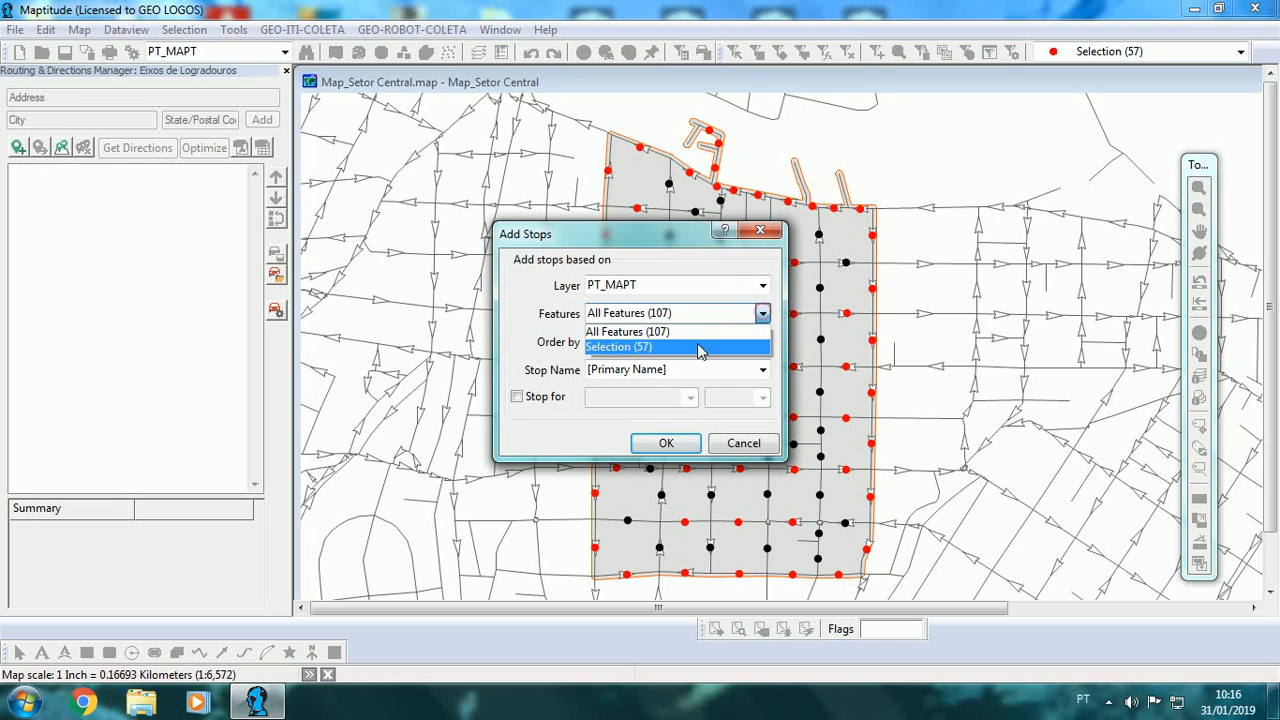
pyautogui.click(697, 342)
pyautogui.click(666, 443)
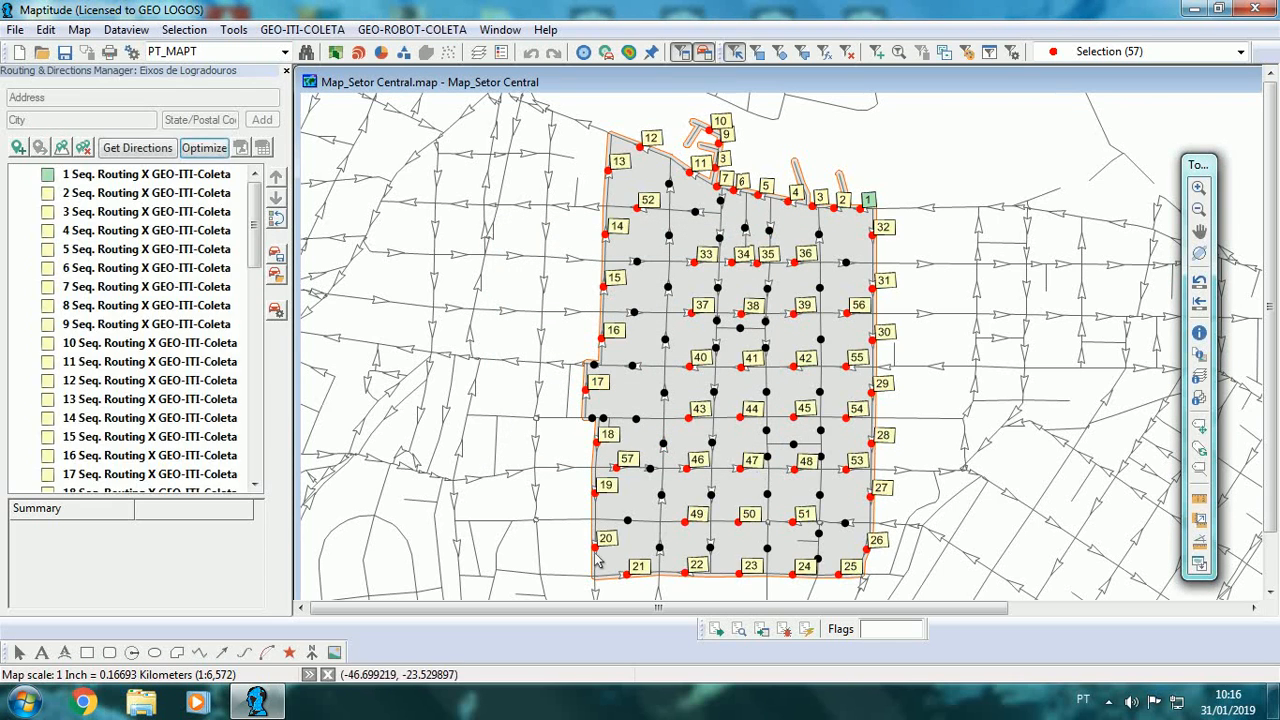
# - Optimize the route through the newly added stops
pyautogui.click(205, 150)
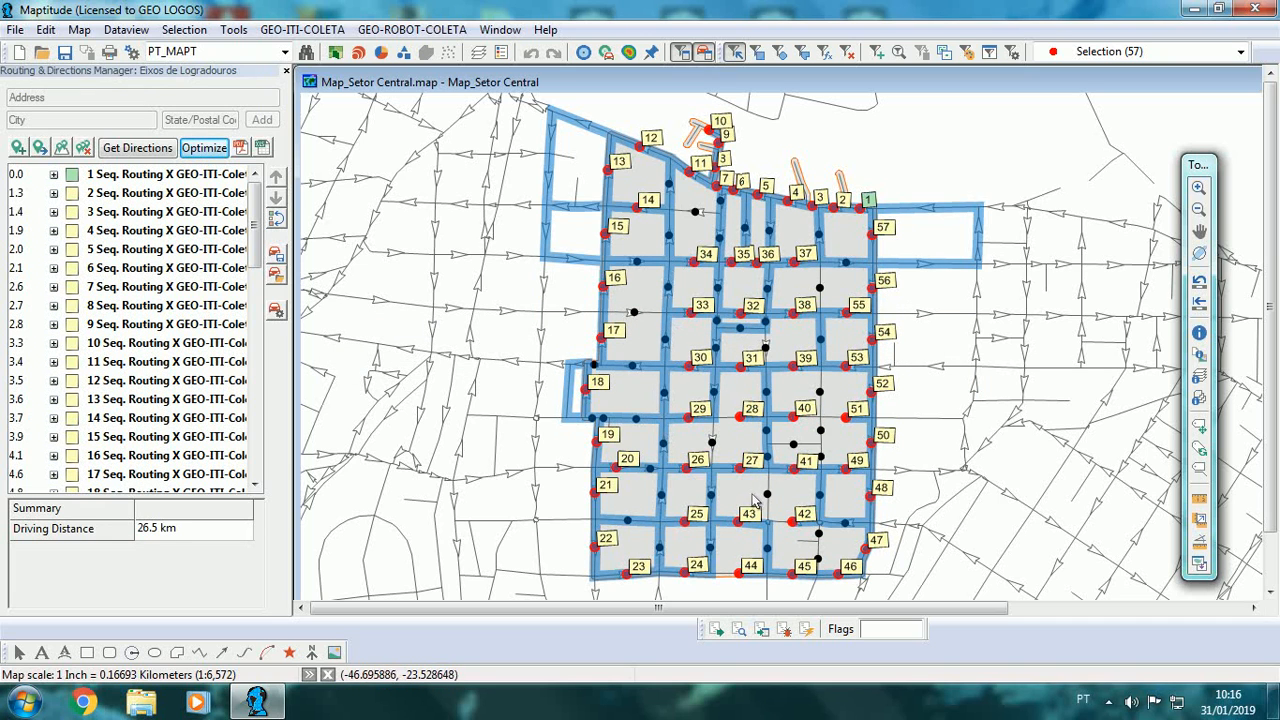
pyautogui.moveTo(757, 503)
pyautogui.moveTo(870, 455)
pyautogui.moveTo(850, 422)
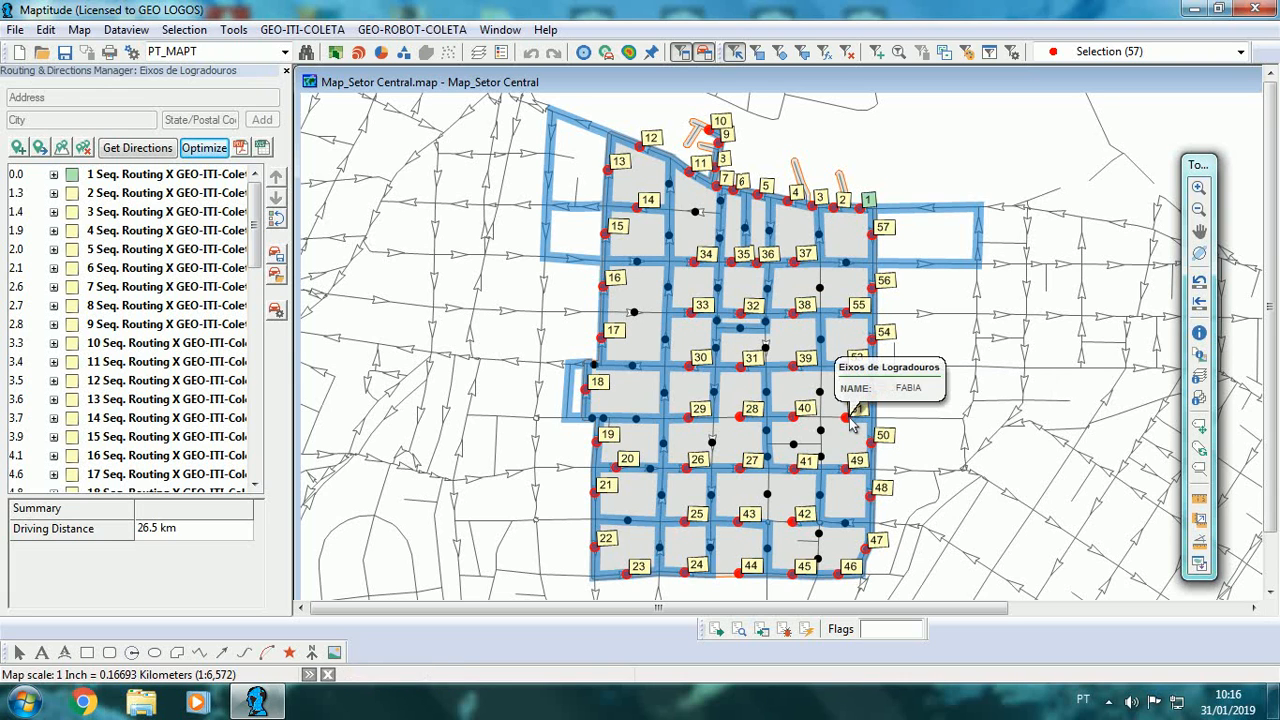
# - Close the Routing & Directions Manager and bring the whole sector back to the middle of the map
pyautogui.click(287, 70)
pyautogui.click(652, 390)
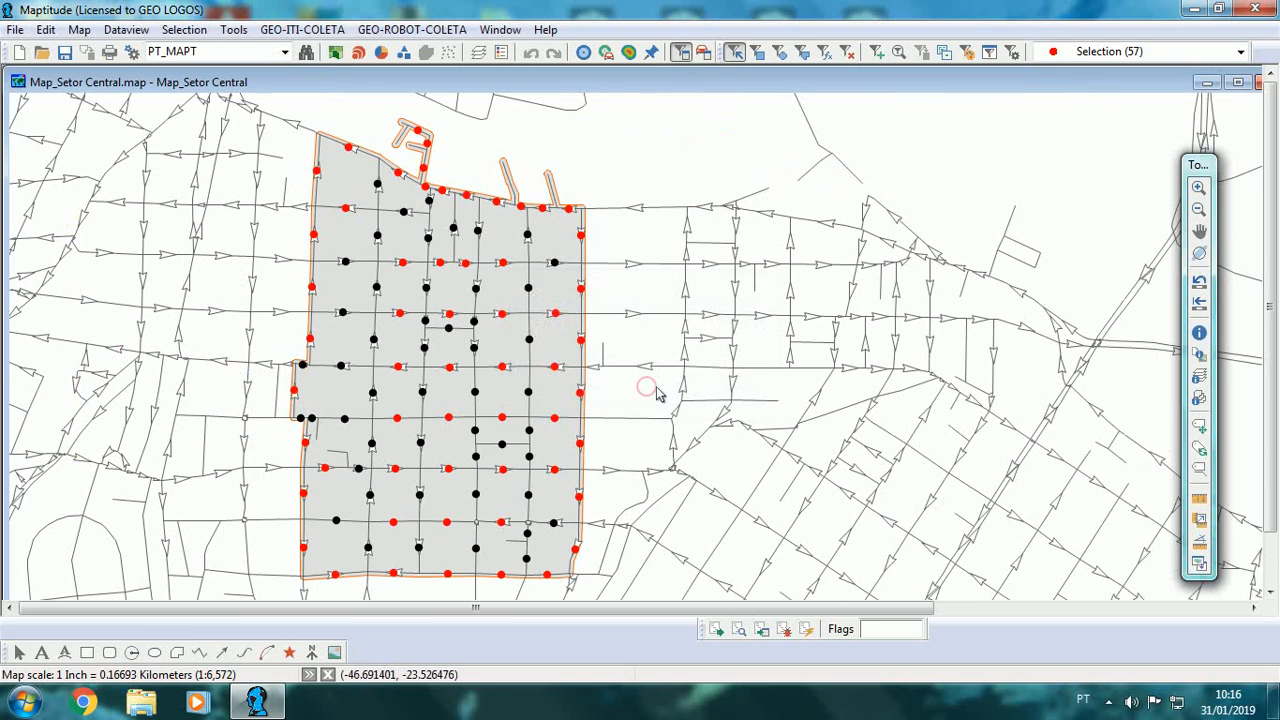
pyautogui.click(1202, 236)
pyautogui.moveTo(588, 249); pyautogui.dragTo(763, 257)
# - Save the Map_Setor Central map and close it
pyautogui.click(69, 54)
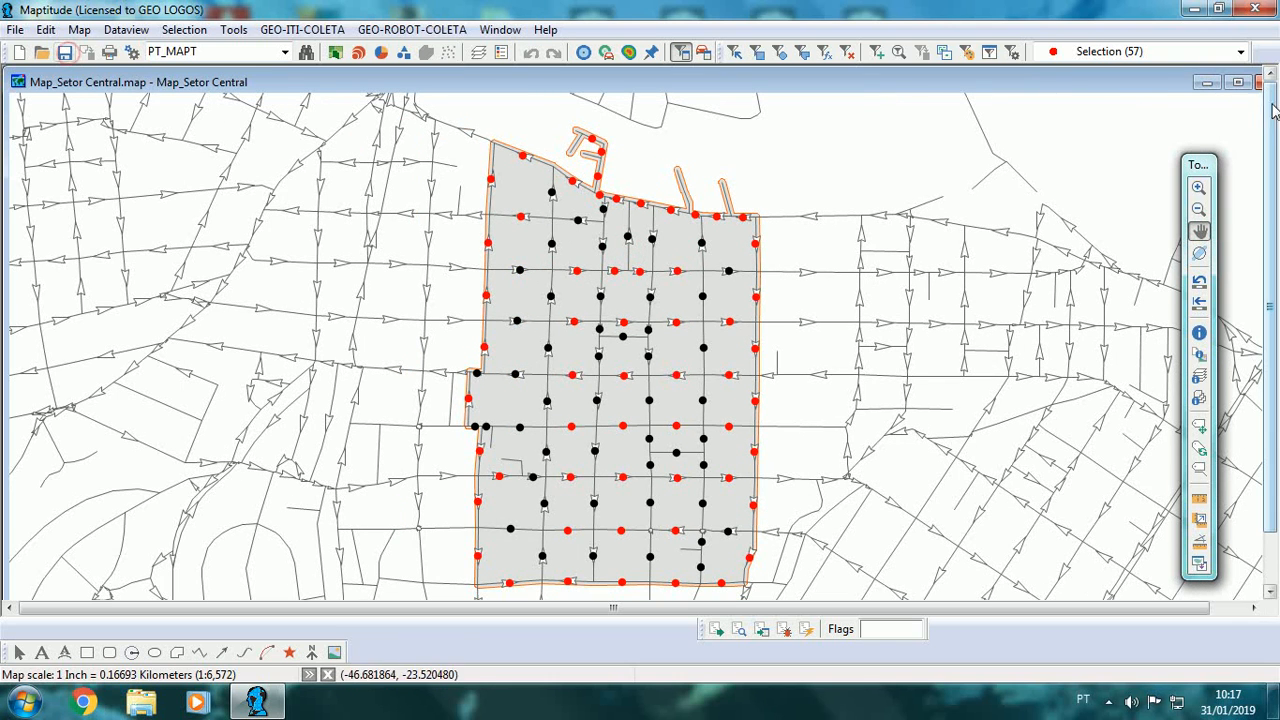
pyautogui.moveTo(1158, 76); pyautogui.dragTo(1109, 76)
pyautogui.click(1222, 82)
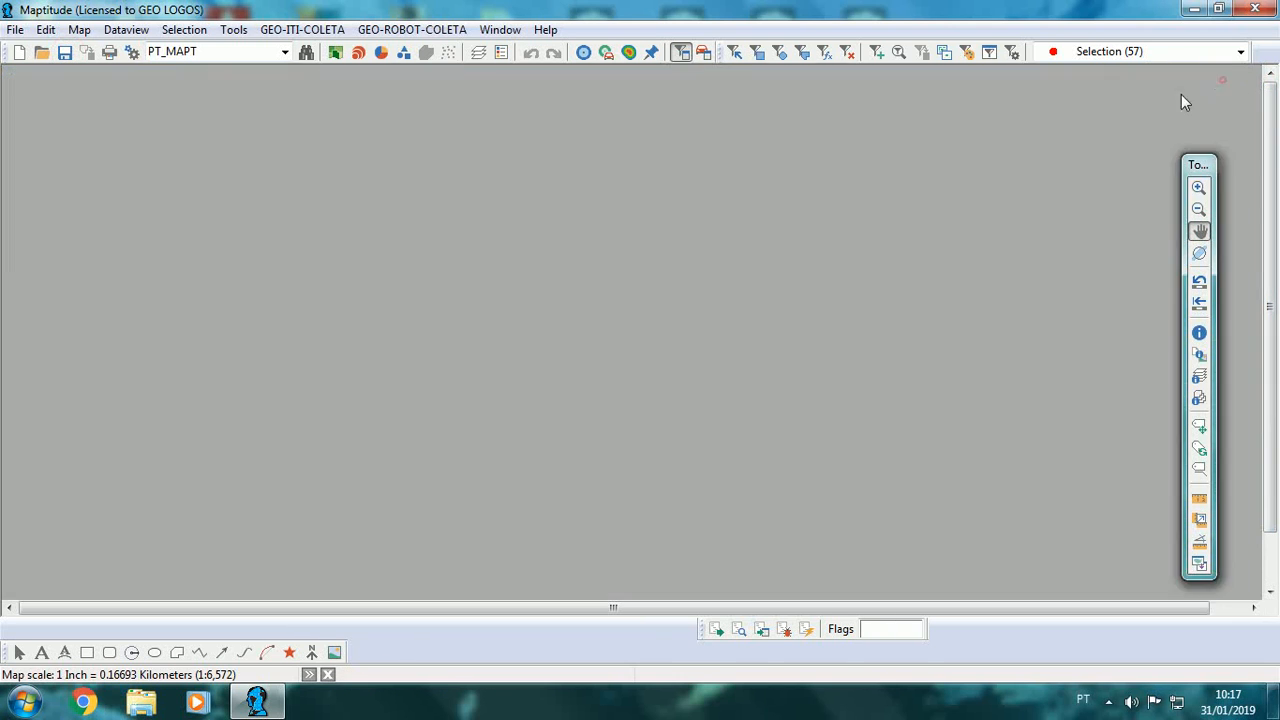
# - Open the Map_Setor Central map from the "Itinerários - Automático MAPT2018" folder
pyautogui.click(15, 30)
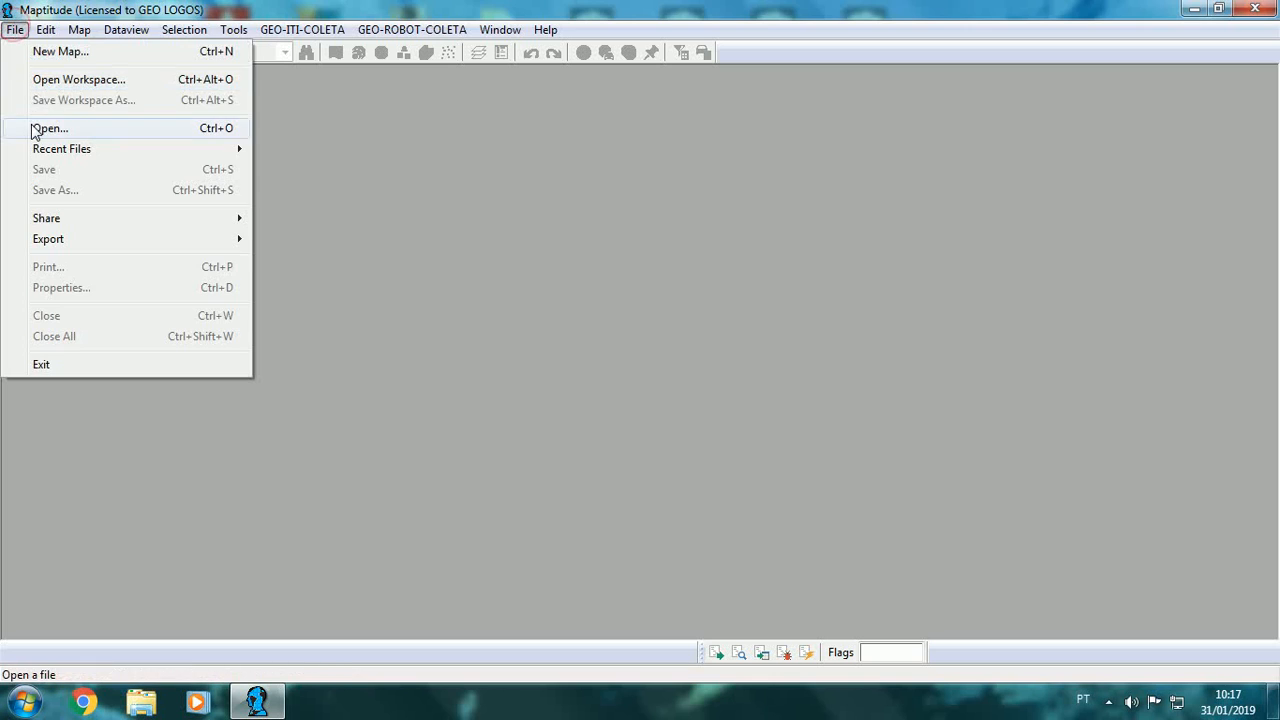
pyautogui.click(45, 128)
pyautogui.click(519, 147)
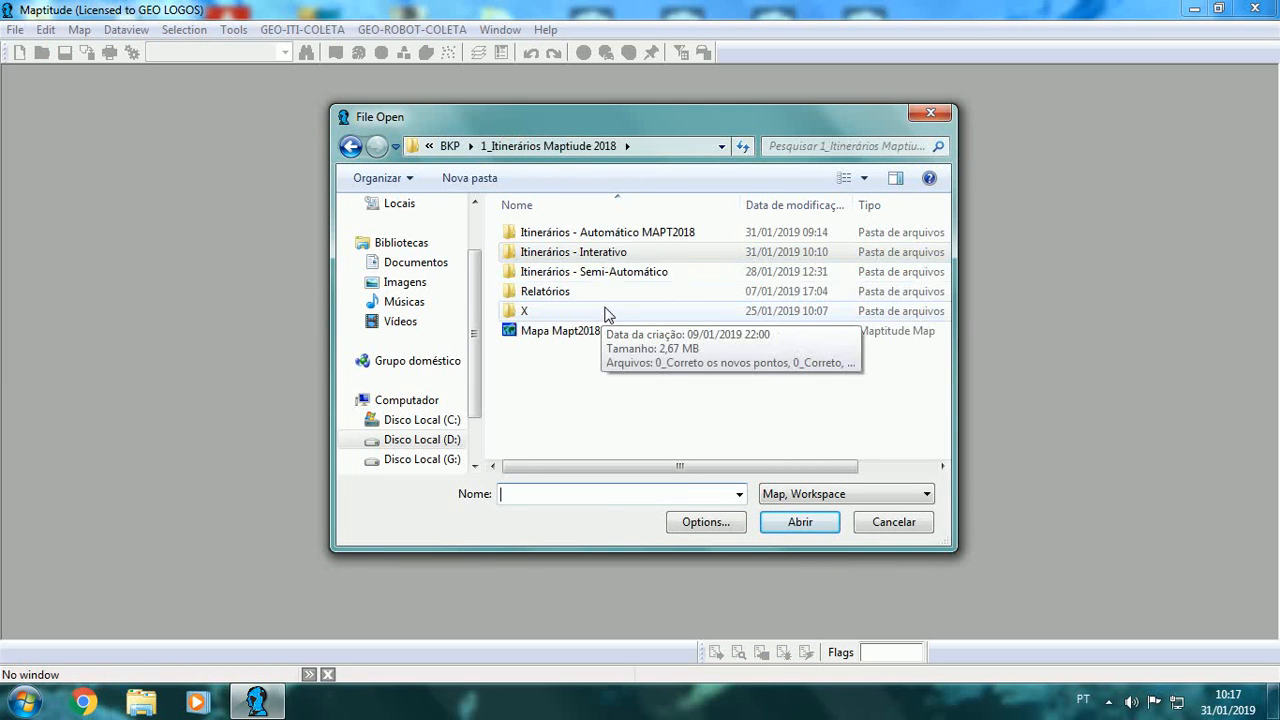
pyautogui.doubleClick(607, 234)
pyautogui.click(600, 233)
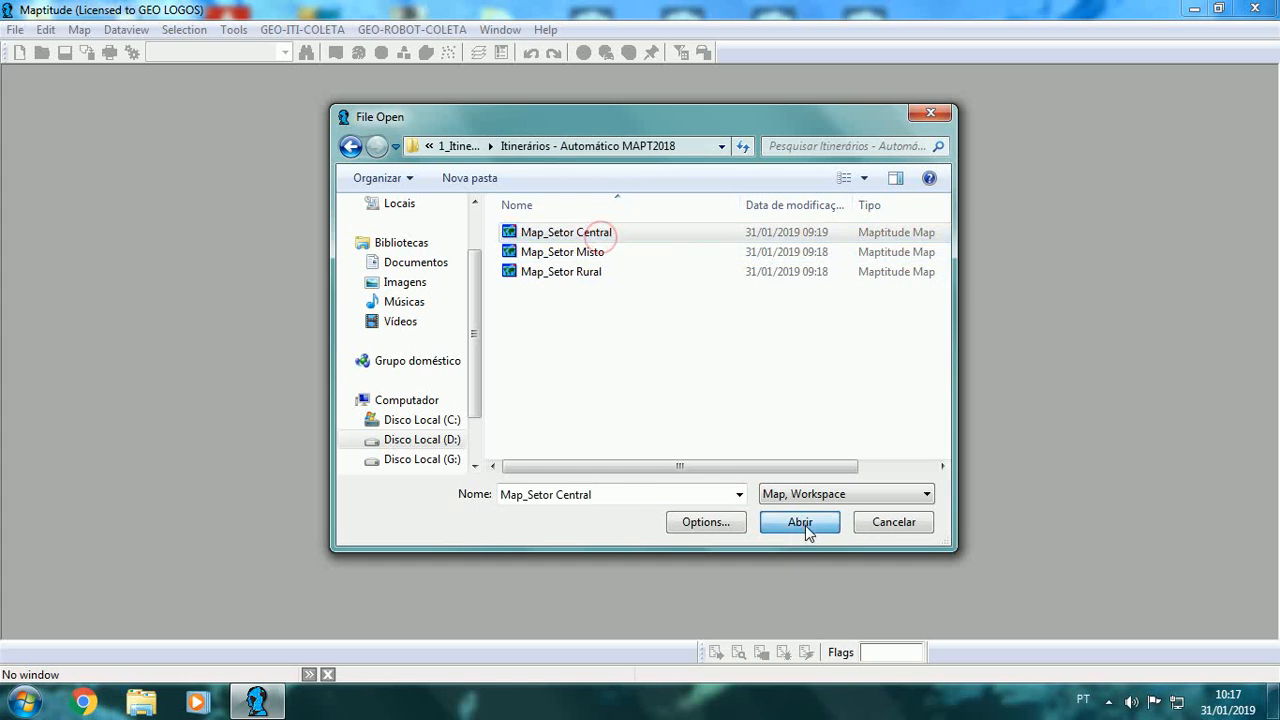
pyautogui.click(805, 525)
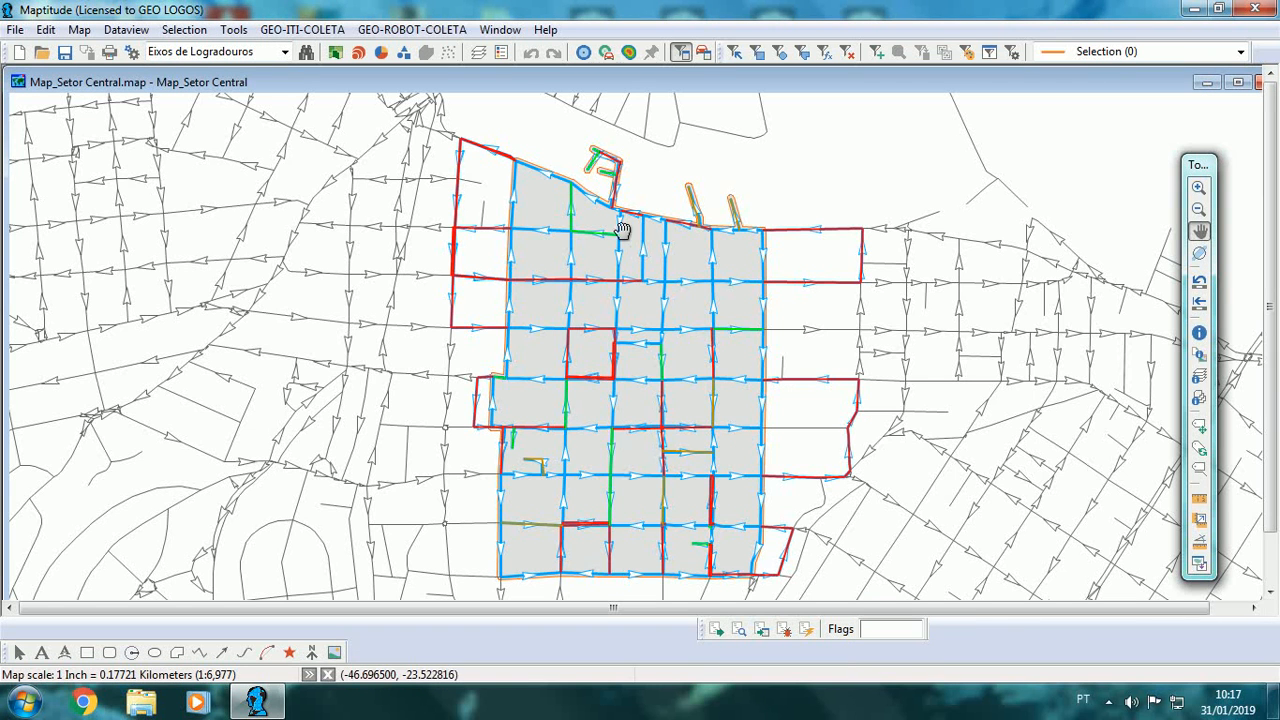
# - Show the hidden PT_MAPT layer on the Setor Central map
pyautogui.click(478, 52)
pyautogui.click(672, 311)
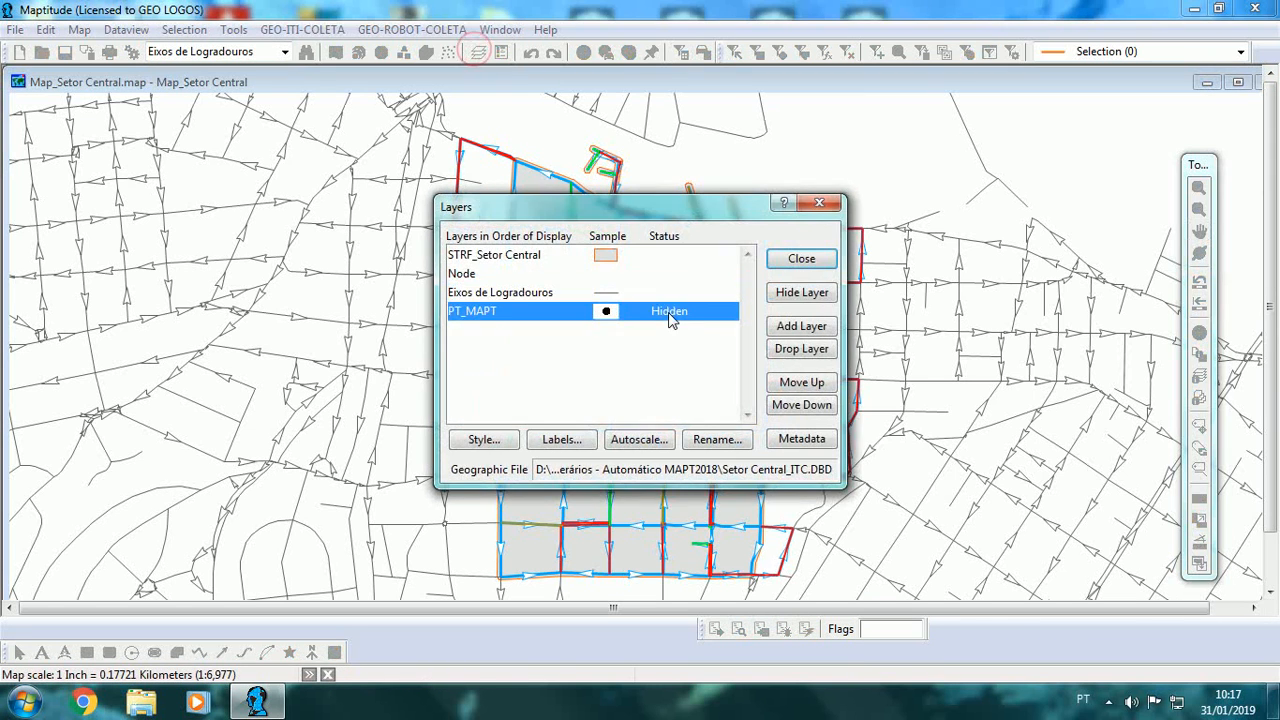
pyautogui.click(802, 292)
pyautogui.click(801, 258)
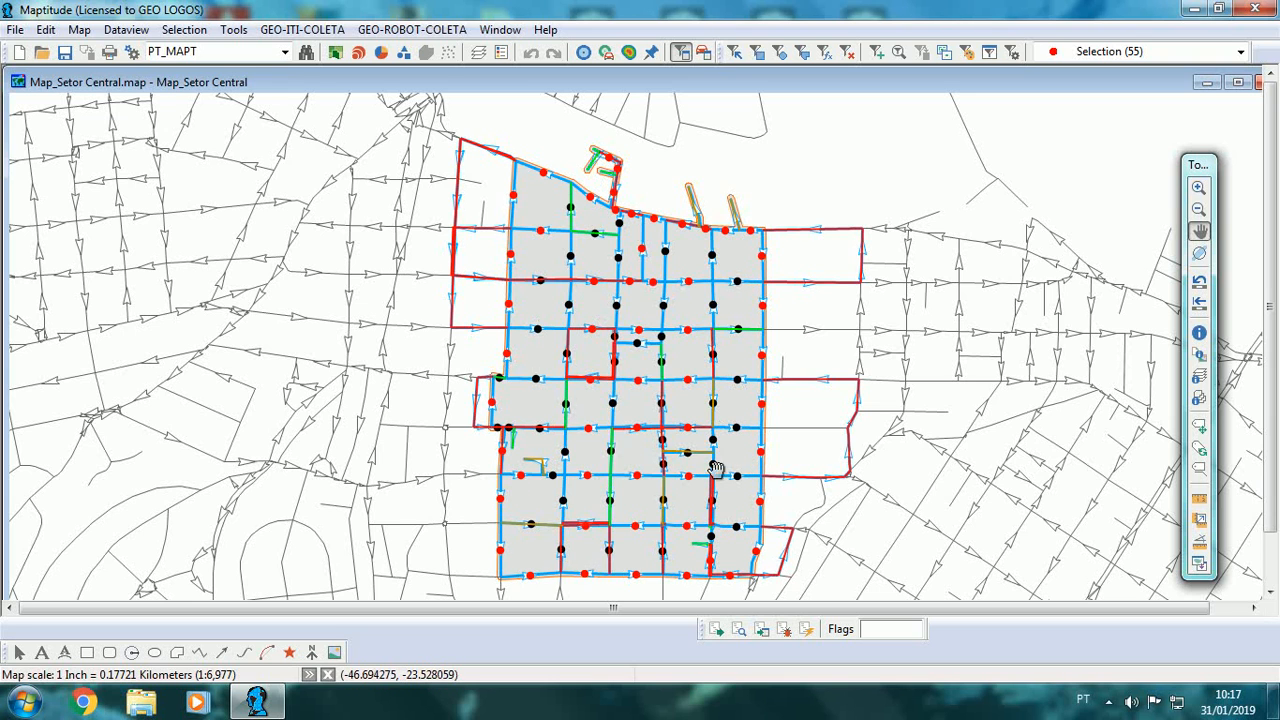
# - Examine the Setor Central totals in the GEO-ITI-COLETA module's sector table, and exit the module
pyautogui.click(337, 54)
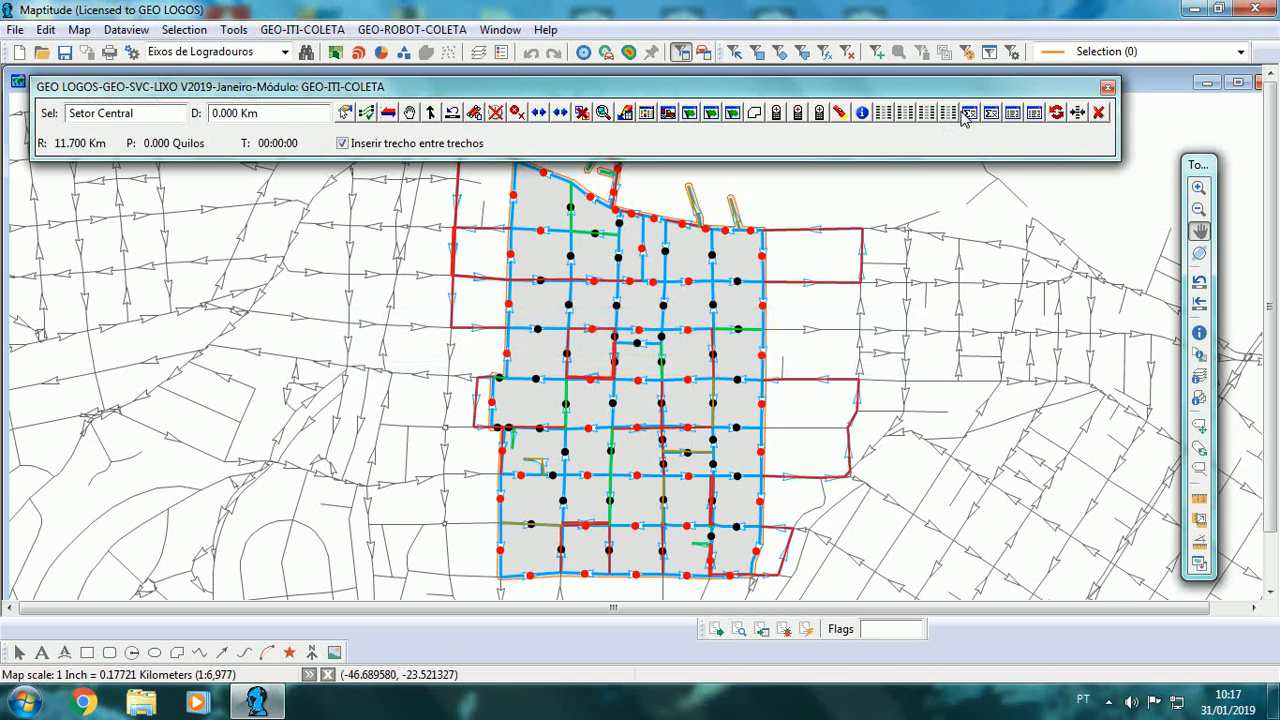
pyautogui.click(969, 113)
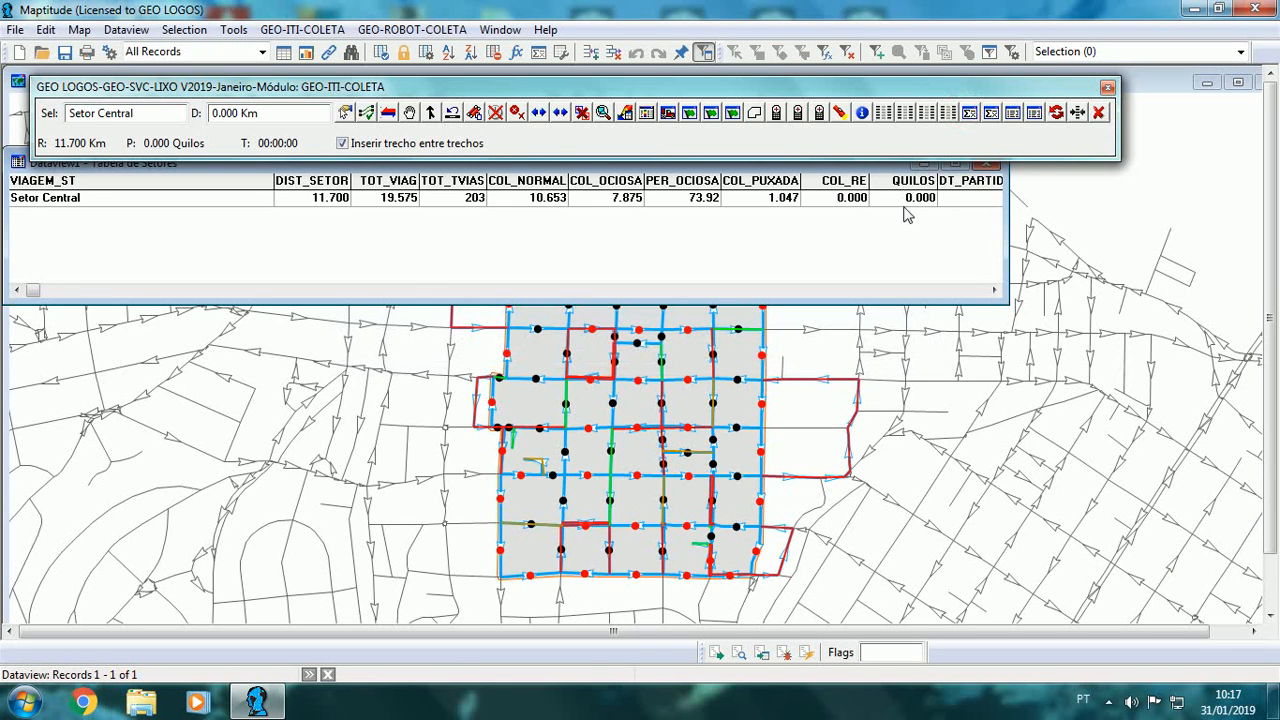
pyautogui.click(987, 164)
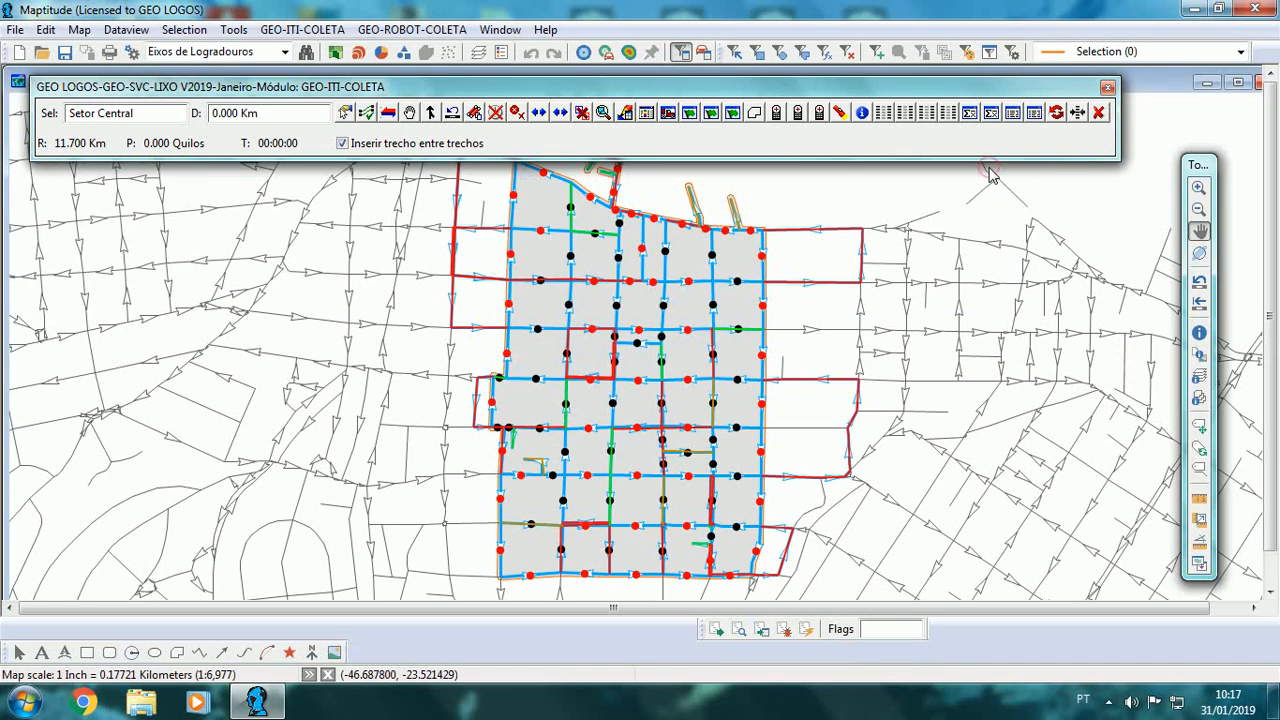
pyautogui.click(1098, 113)
pyautogui.moveTo(709, 357)
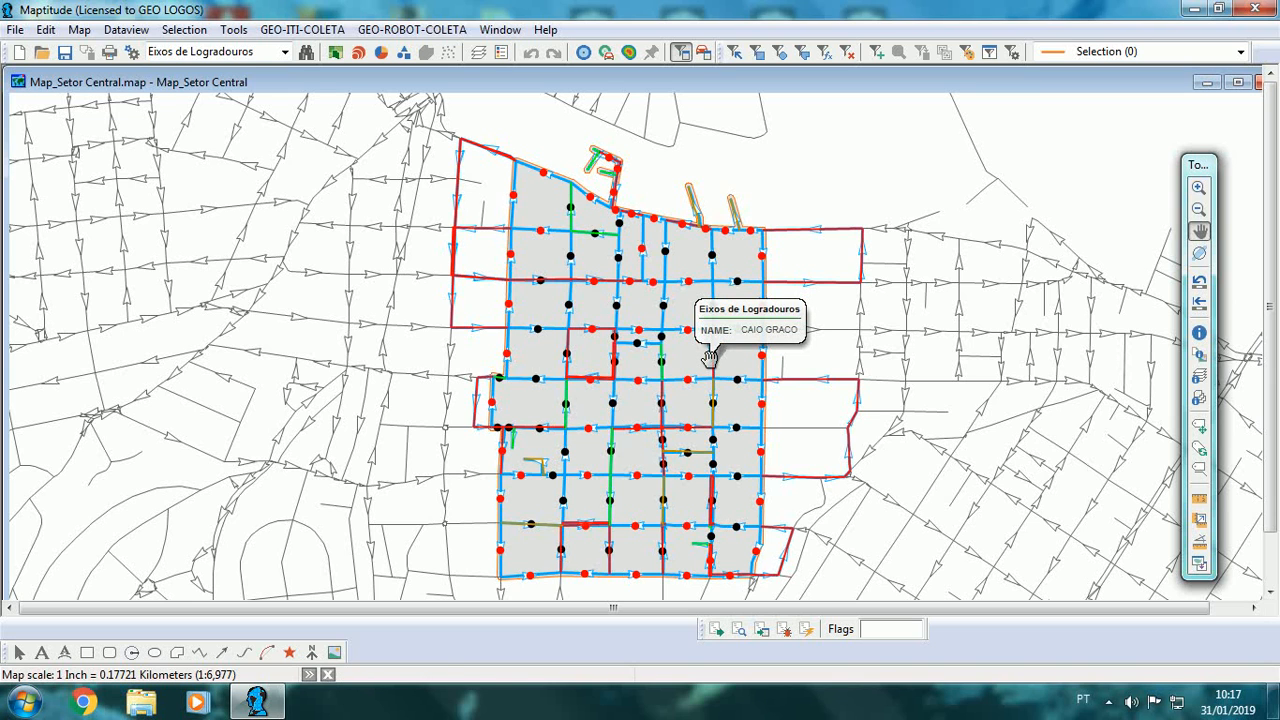
# - Hide the PT_MAPT layer, and save and close the Map_Setor Central map
pyautogui.click(479, 52)
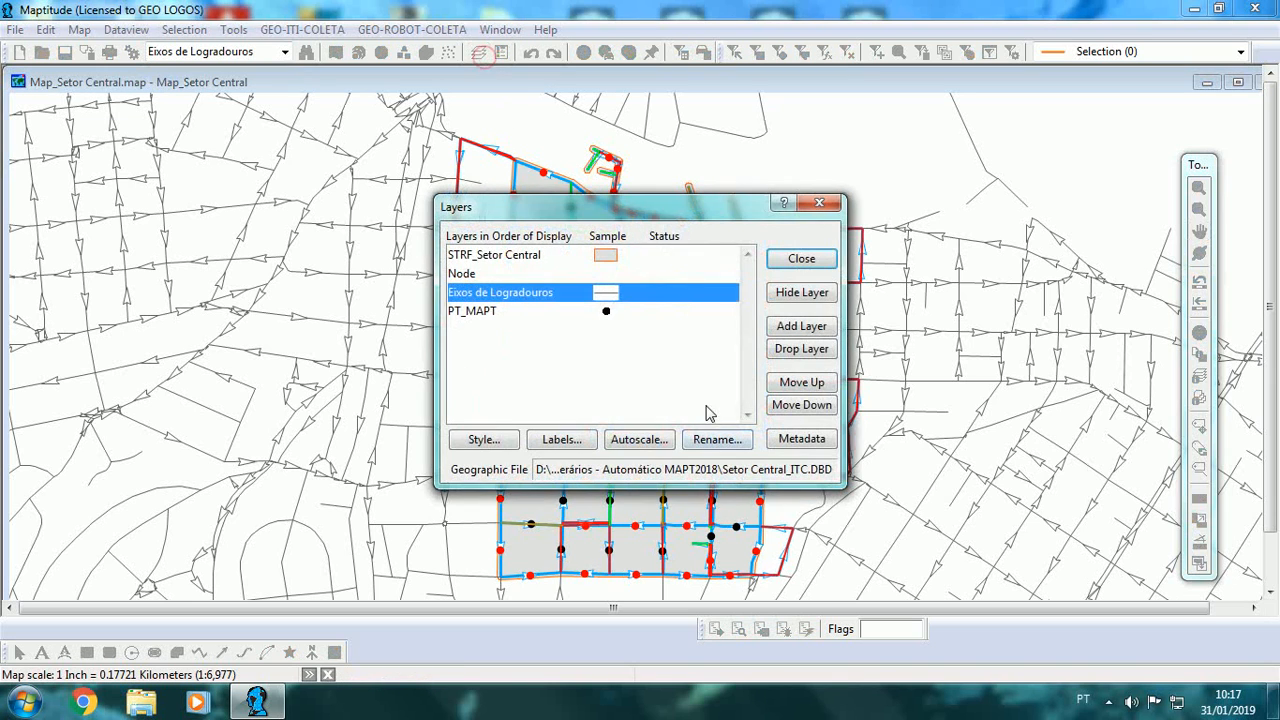
pyautogui.click(690, 311)
pyautogui.click(802, 292)
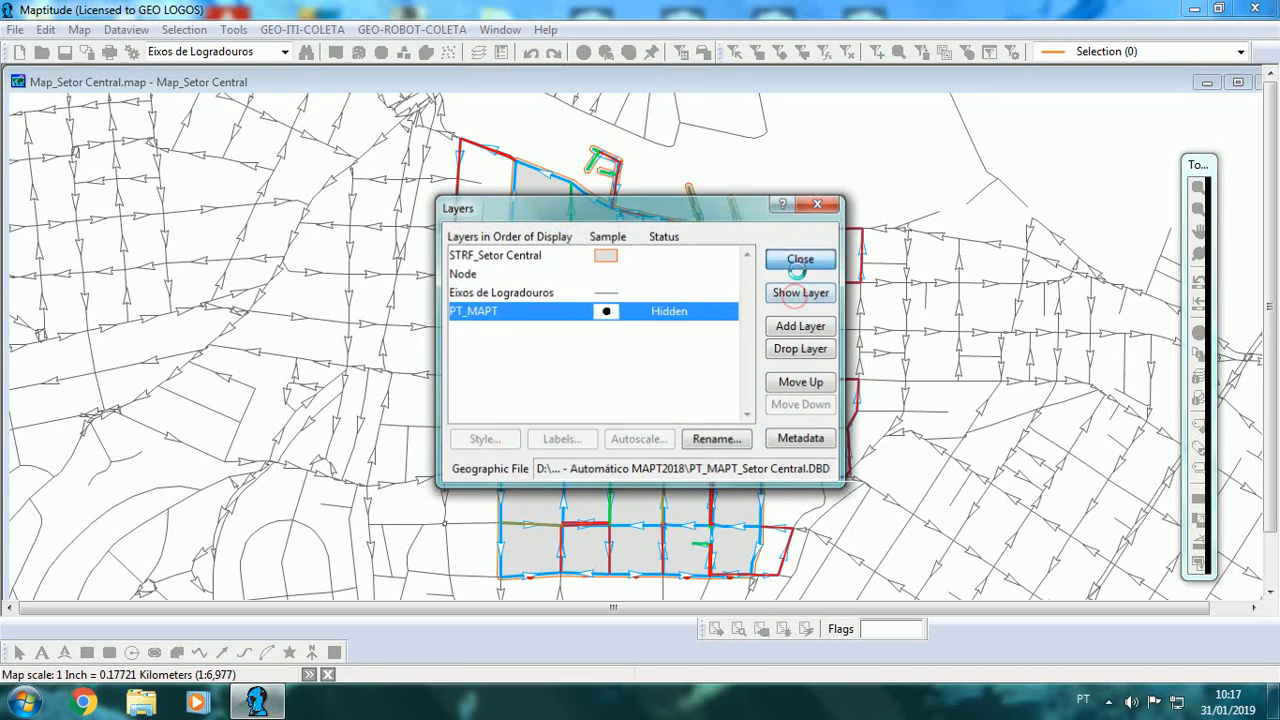
pyautogui.click(801, 258)
pyautogui.moveTo(746, 340); pyautogui.dragTo(750, 327)
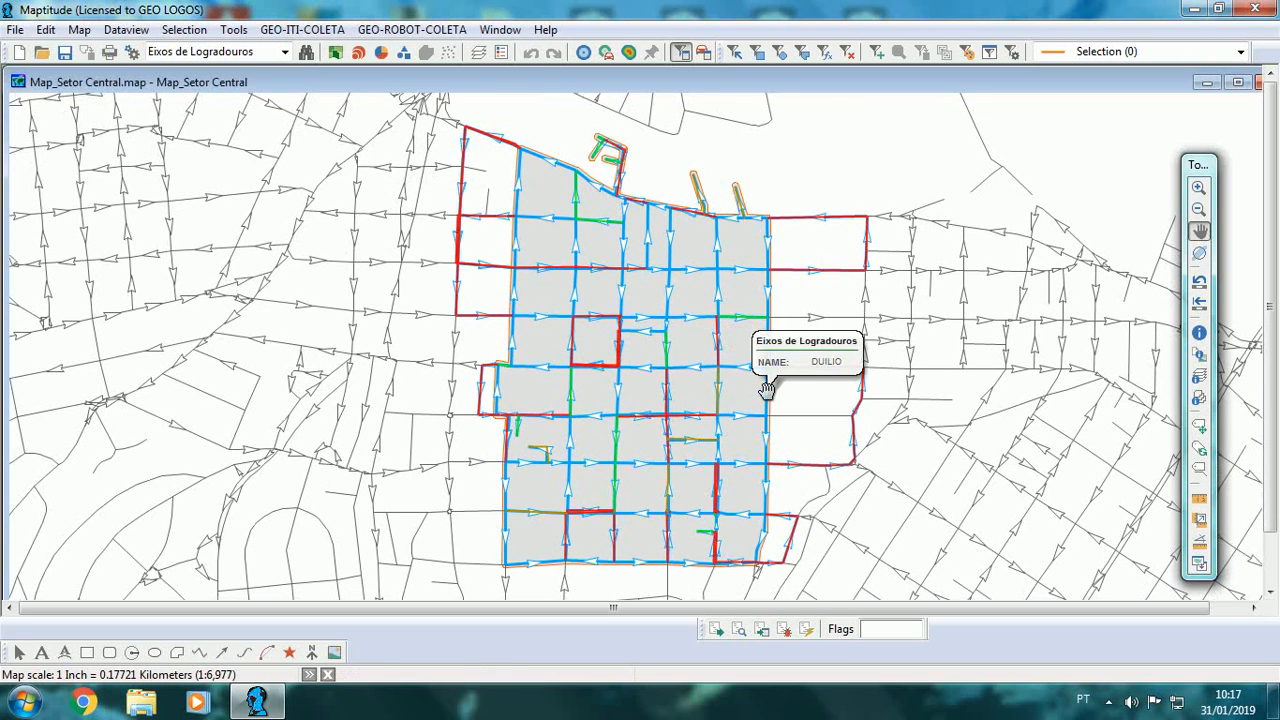
pyautogui.click(64, 53)
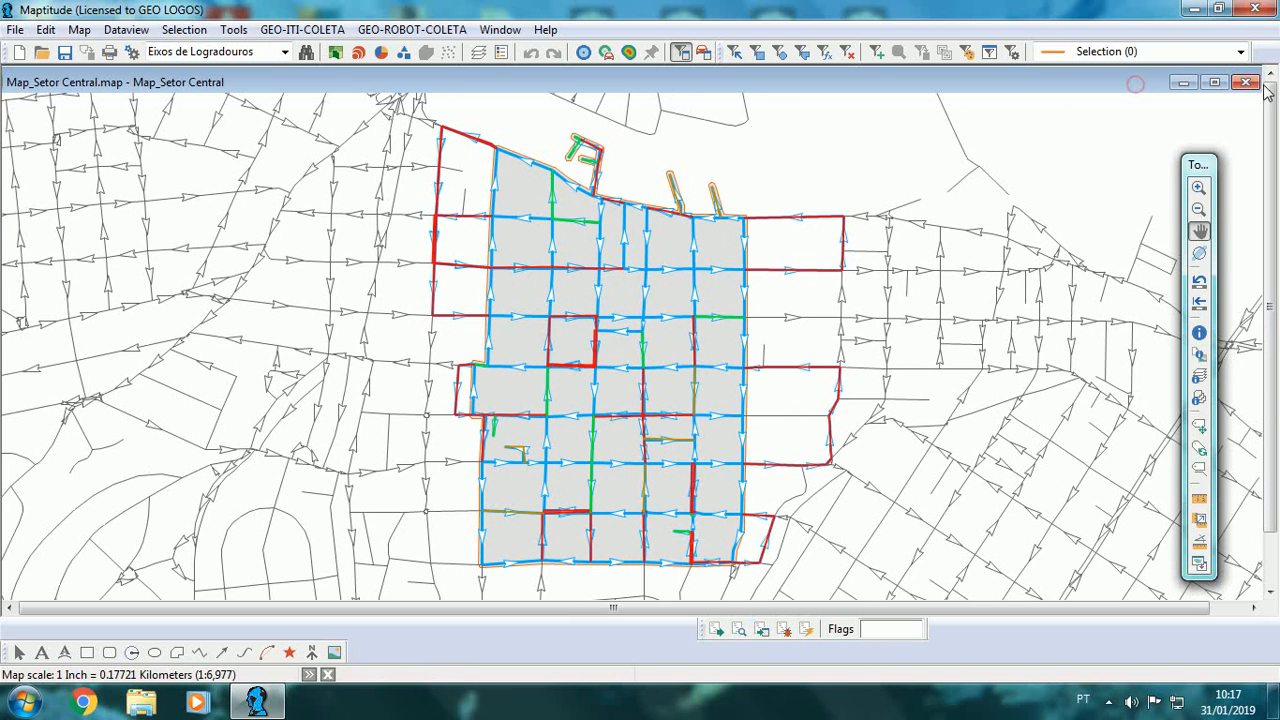
pyautogui.click(1252, 81)
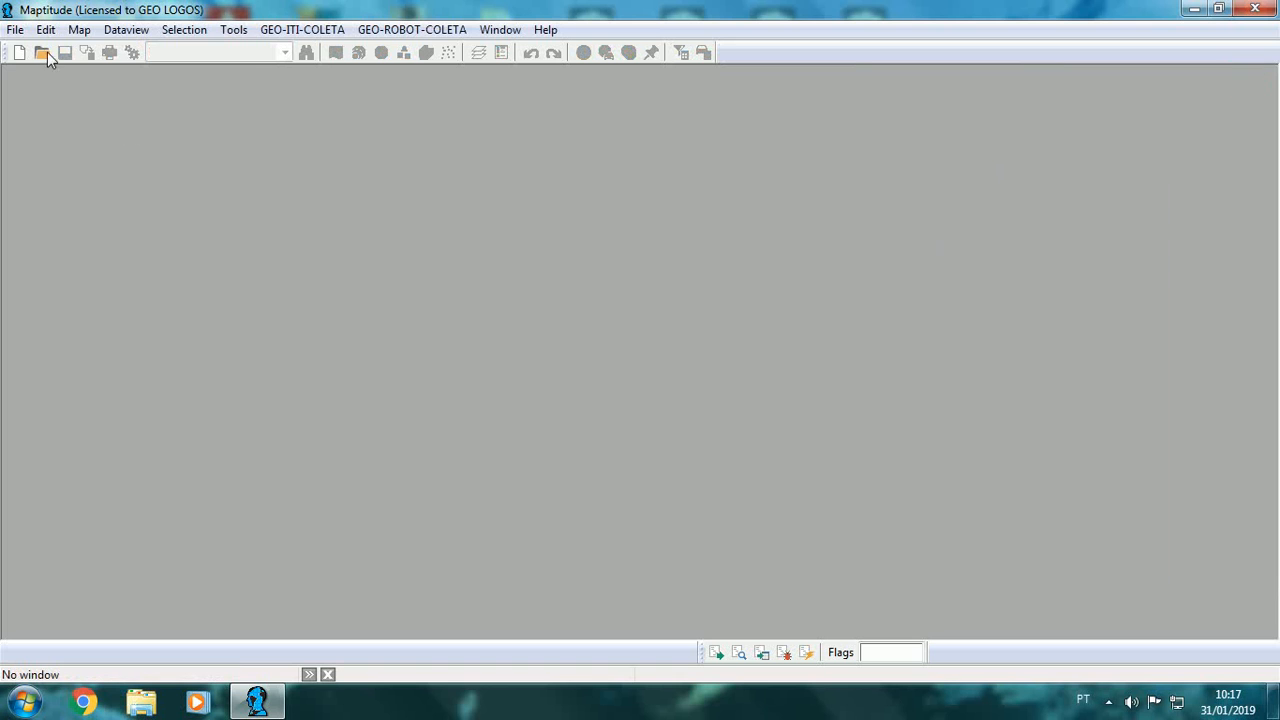
# - Open the Map_Setor Misto map from the "Itinerários - Interativo" folder
pyautogui.click(15, 29)
pyautogui.click(36, 124)
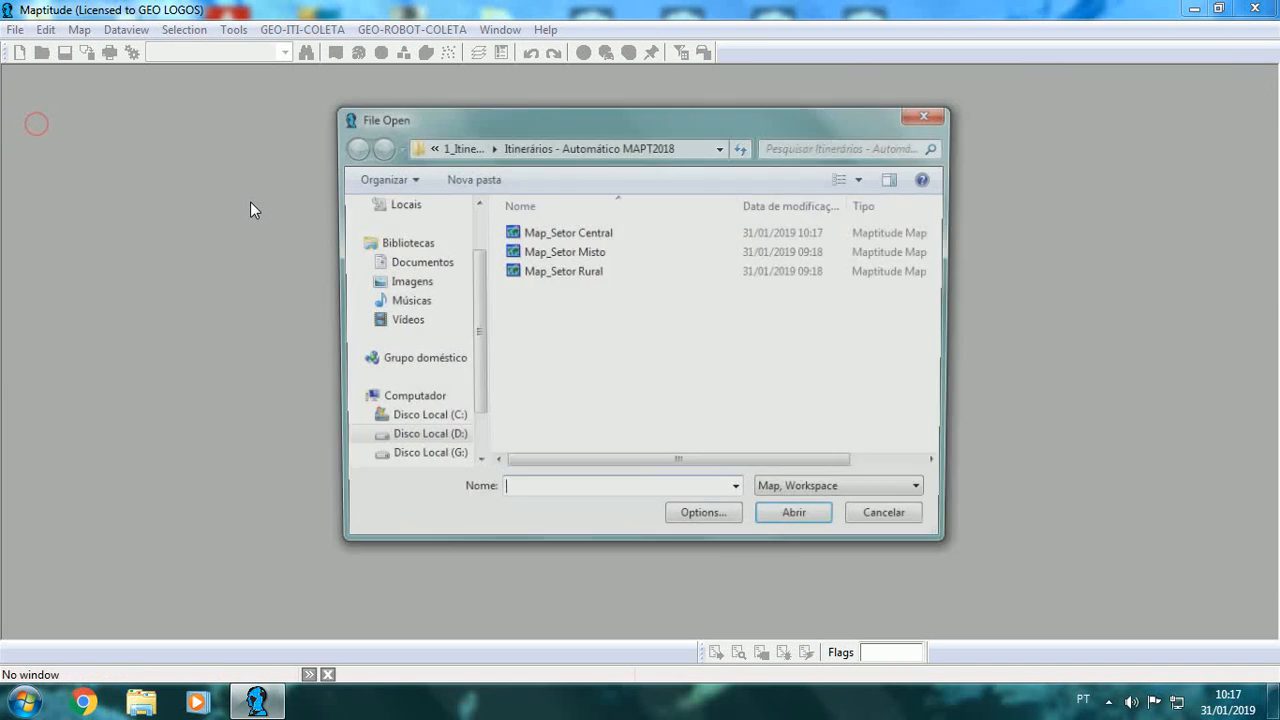
pyautogui.click(462, 146)
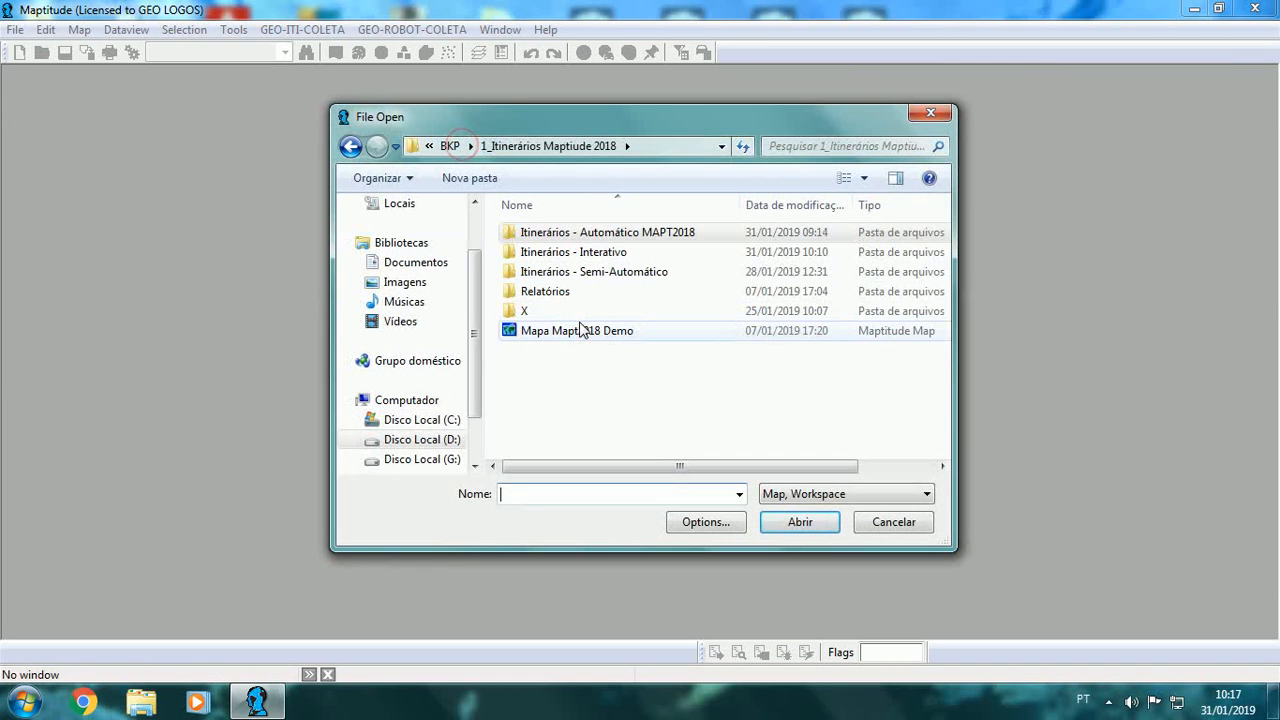
pyautogui.doubleClick(614, 252)
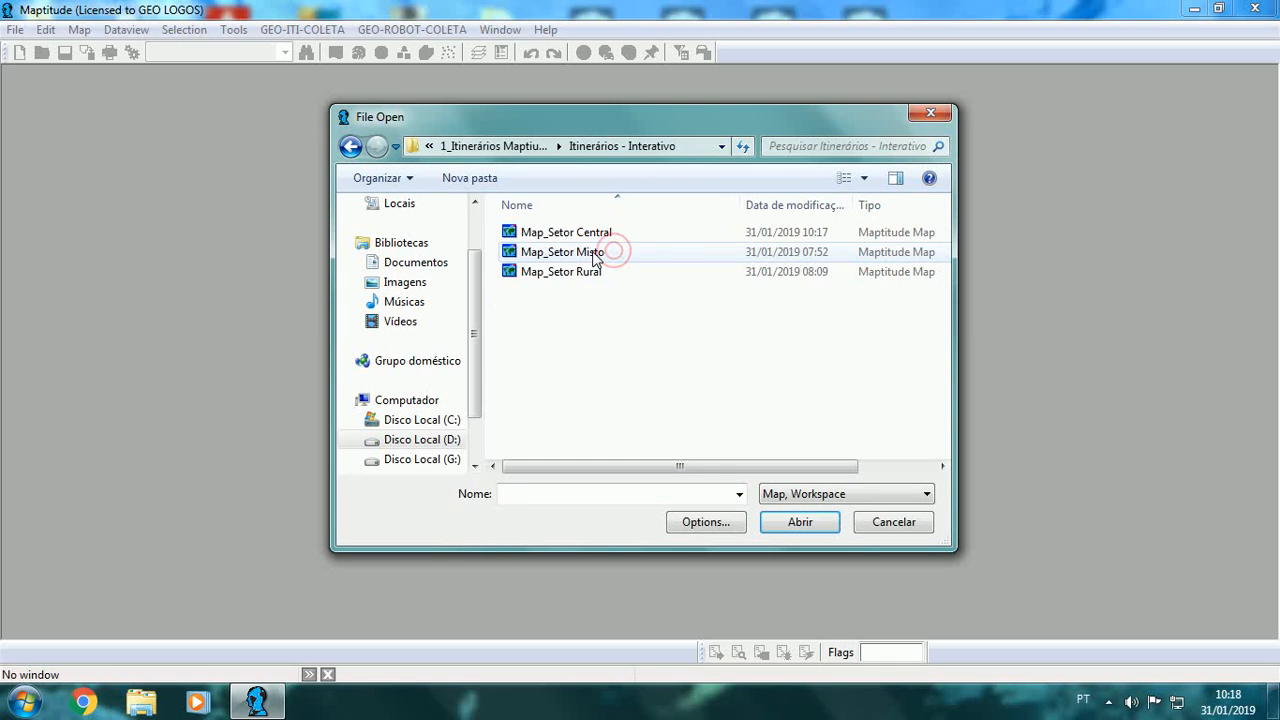
pyautogui.click(606, 252)
pyautogui.click(822, 523)
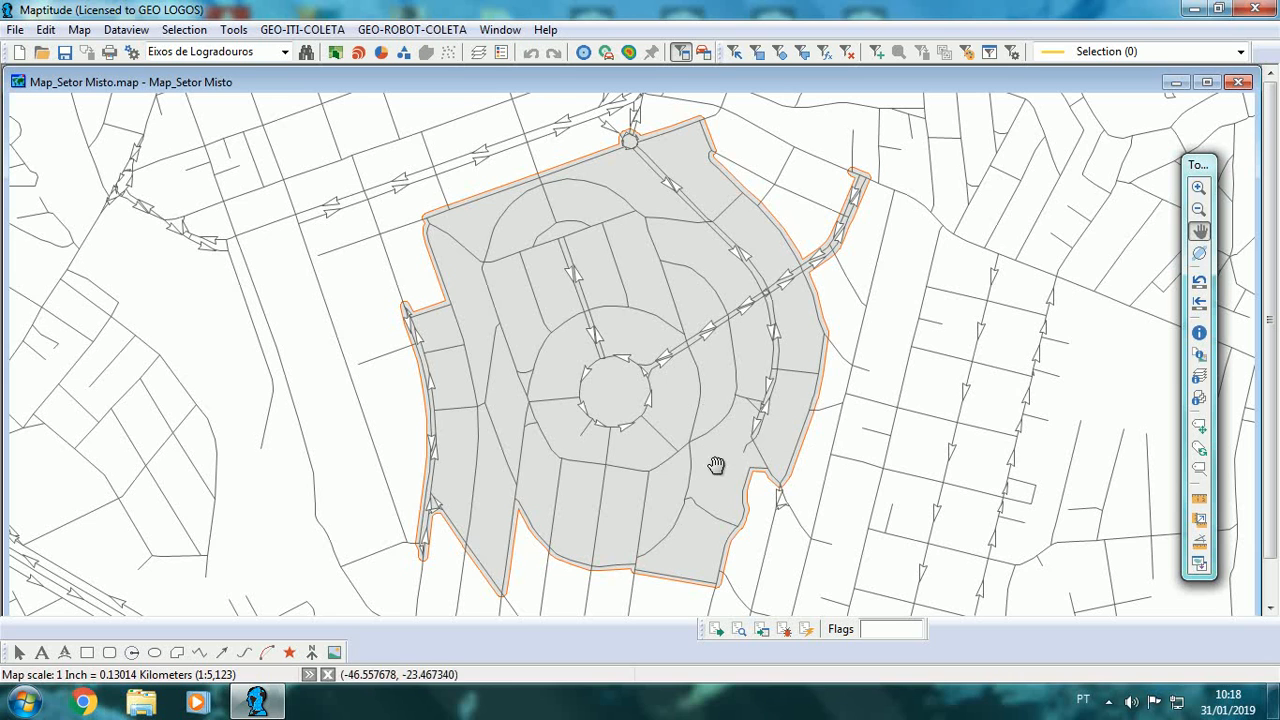
# - Start GEO-ITI-COLETA's semi-automatic and automatic routing for Setor Misto and select the northern boundary street segment just east of the small roundabout
pyautogui.click(322, 36)
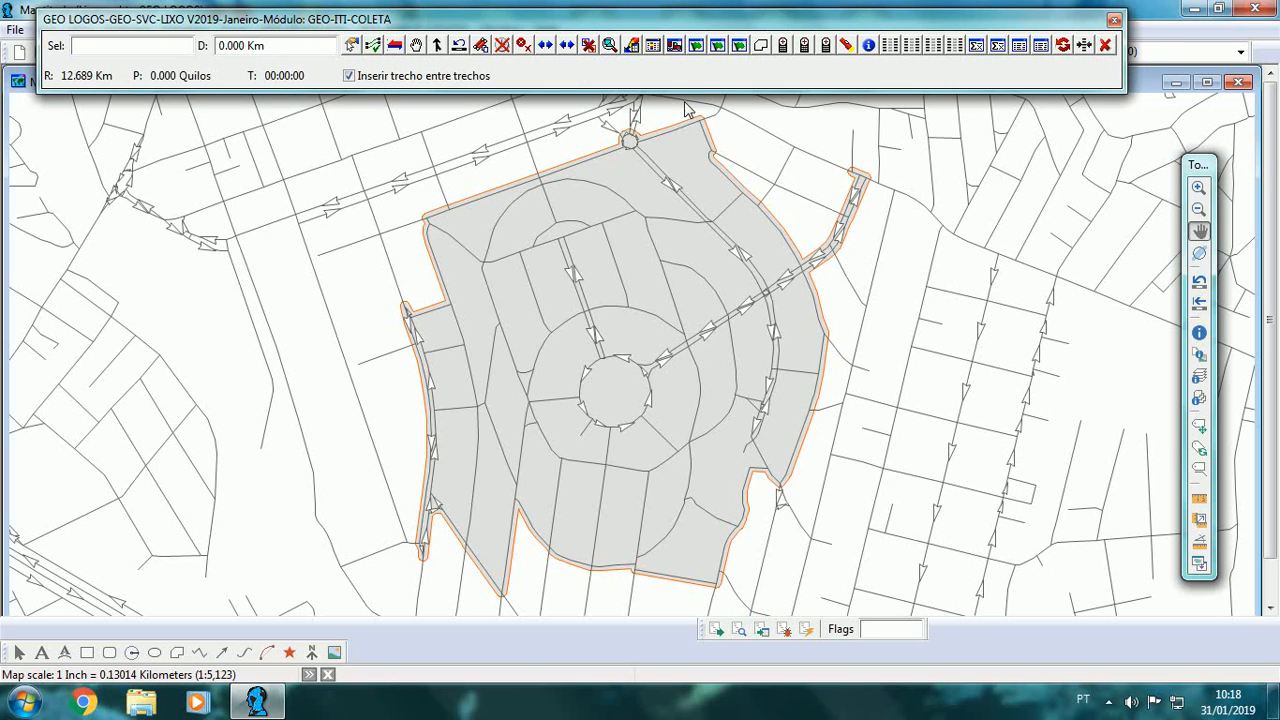
pyautogui.click(674, 45)
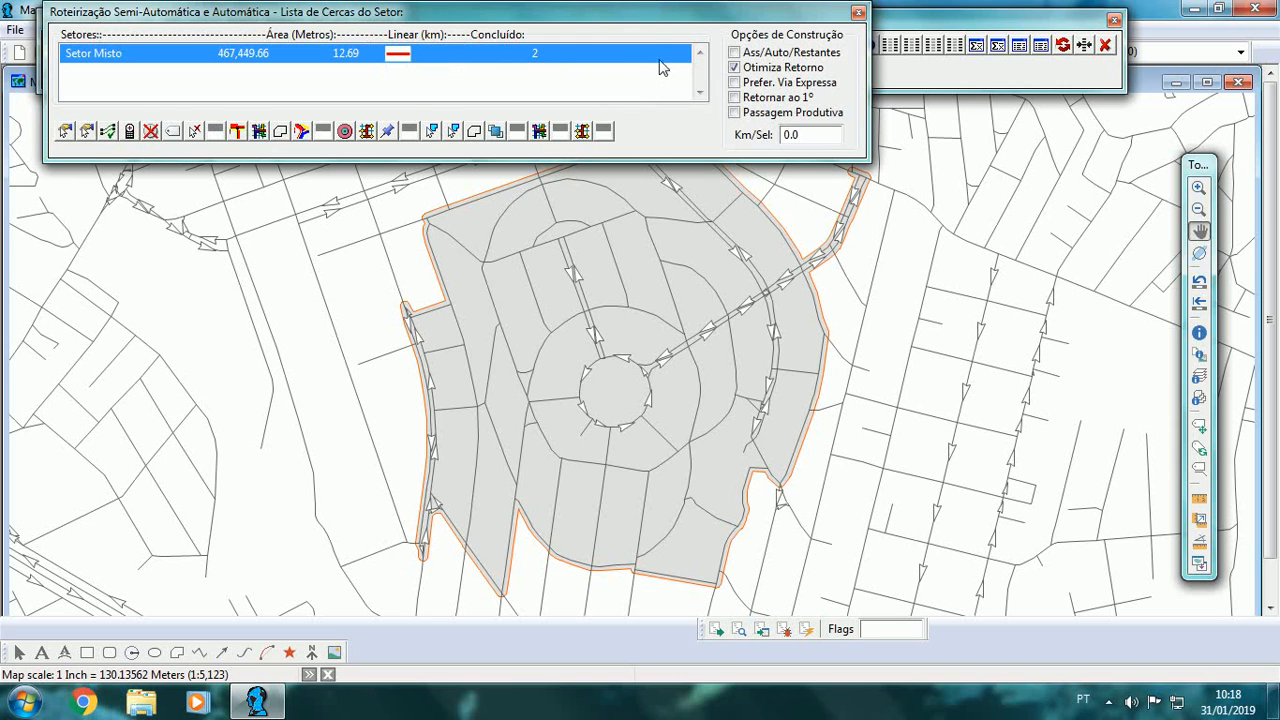
pyautogui.click(64, 131)
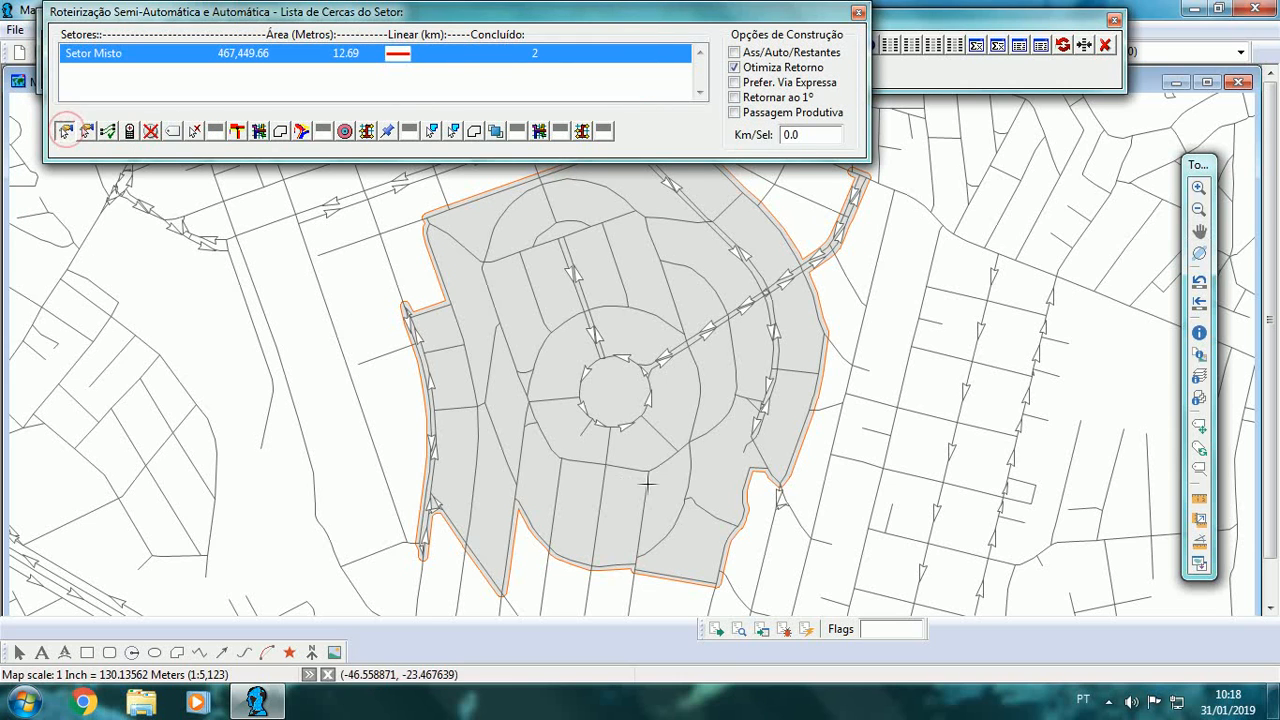
pyautogui.click(1199, 231)
pyautogui.moveTo(899, 247); pyautogui.dragTo(894, 311)
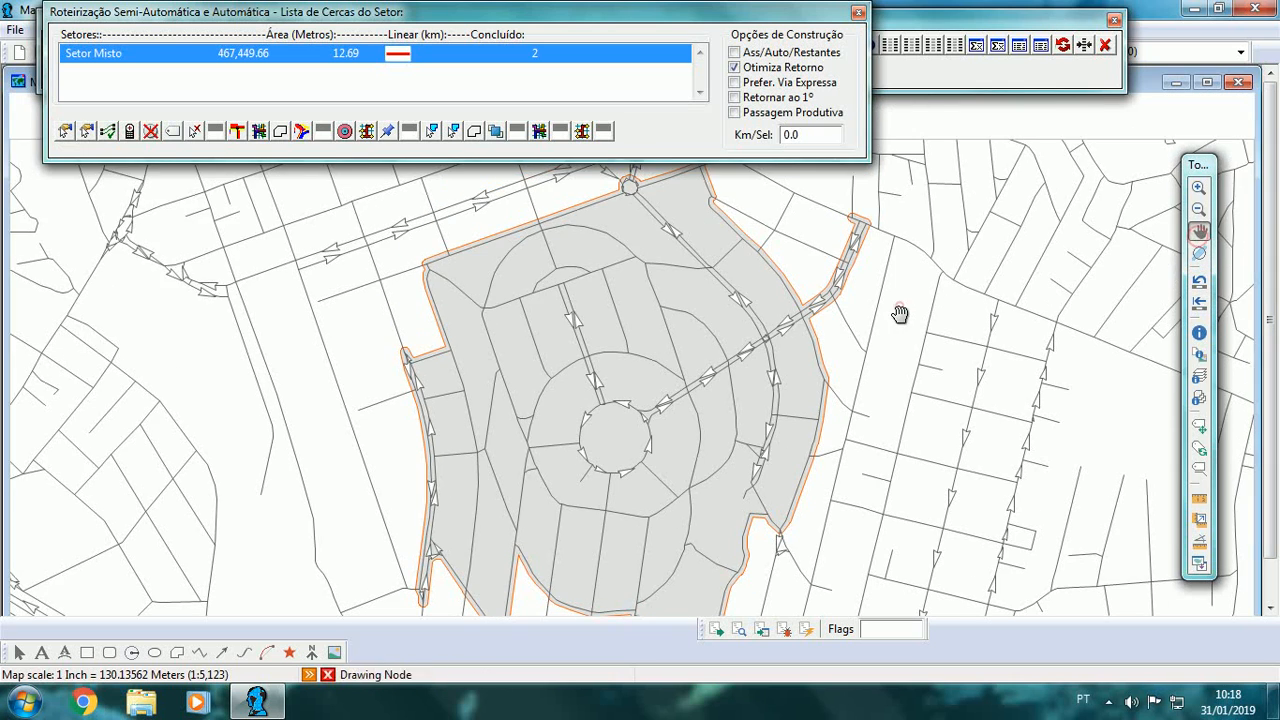
pyautogui.scroll(-1, 897, 314)
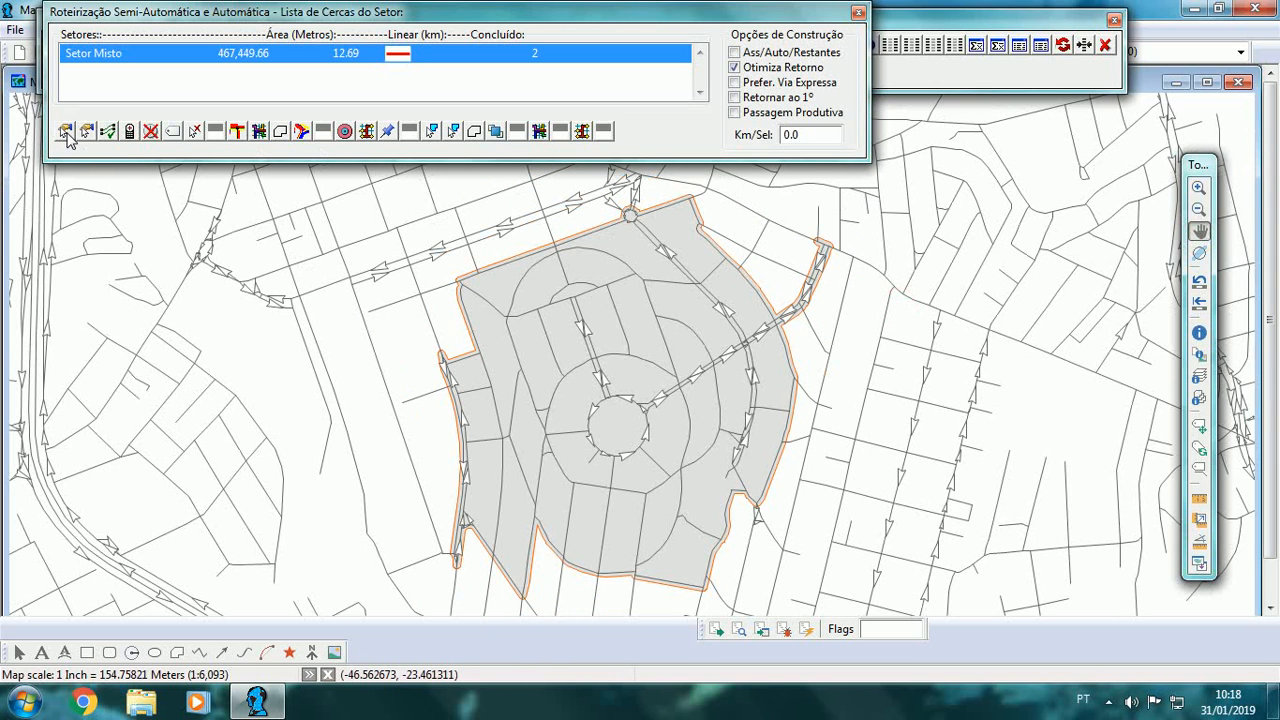
pyautogui.click(64, 131)
pyautogui.click(676, 206)
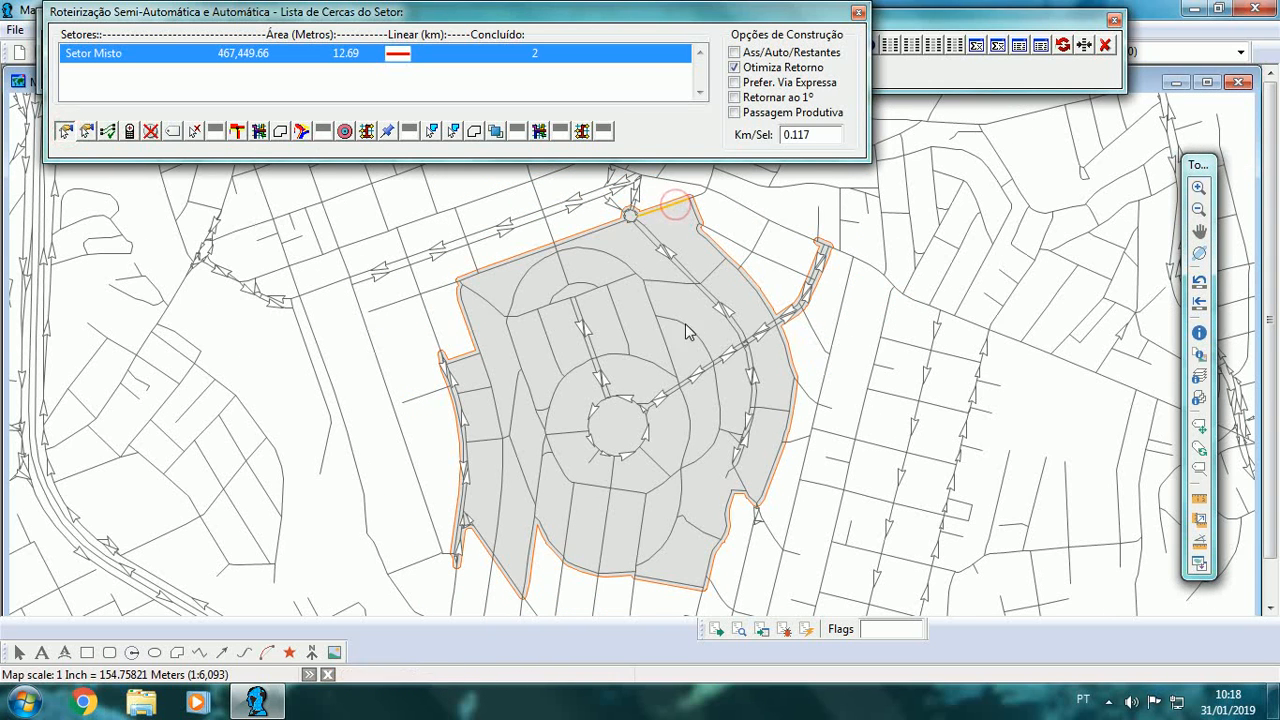
# - Generate the street points for Setor Misto, close the routing list and exit the GEO-ITI-COLETA module
pyautogui.click(345, 131)
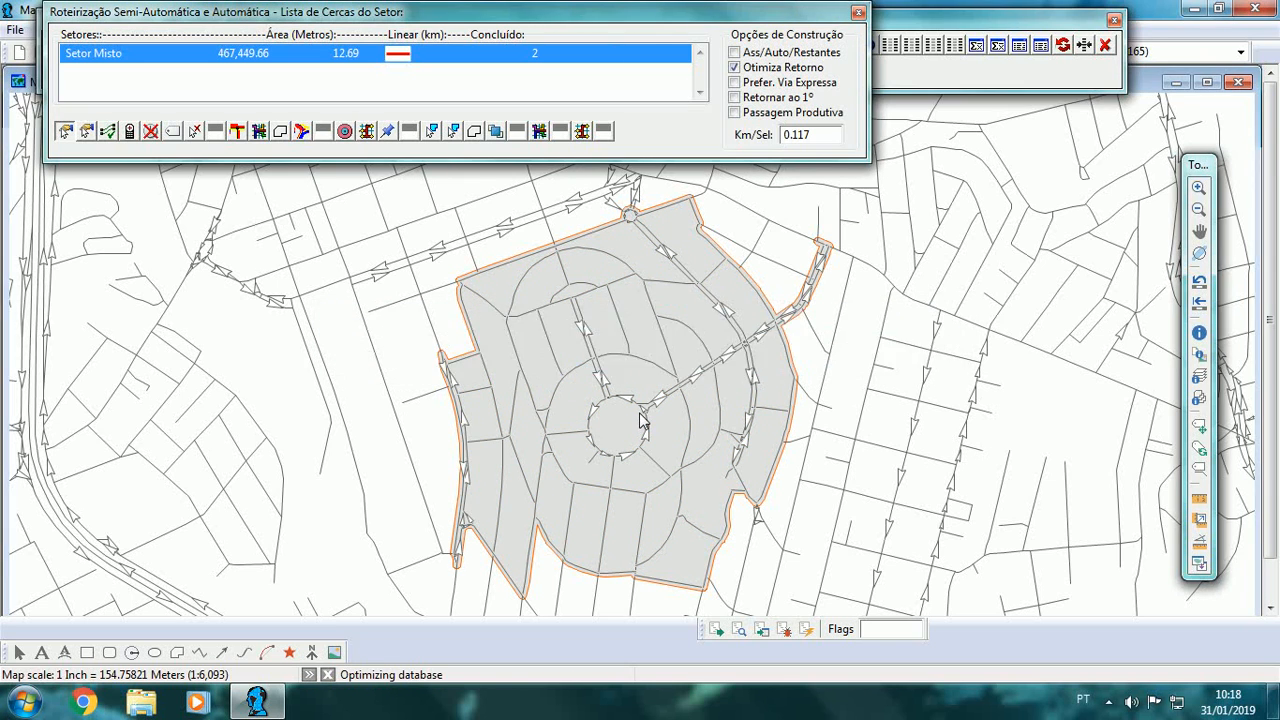
pyautogui.click(857, 13)
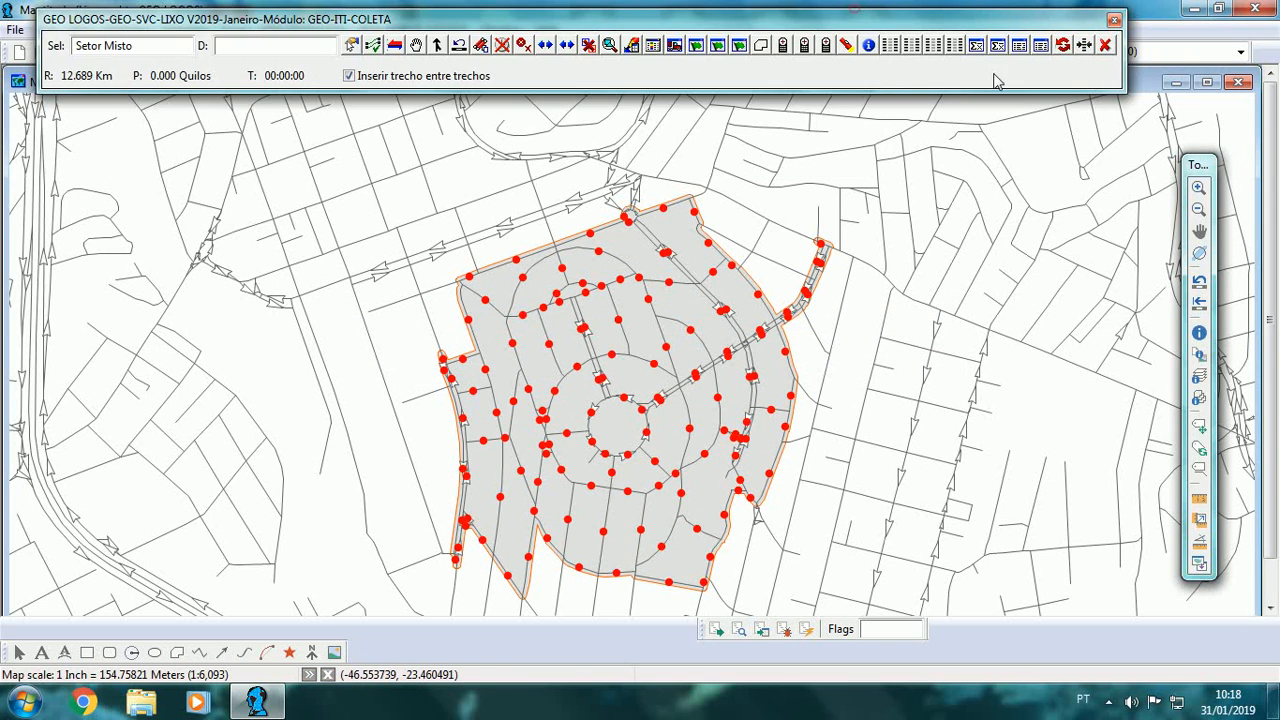
pyautogui.click(1105, 45)
# - Make PT_MAPT the working layer and deselect the points on two short western cross streets and the short connector west of the central circle
pyautogui.click(285, 51)
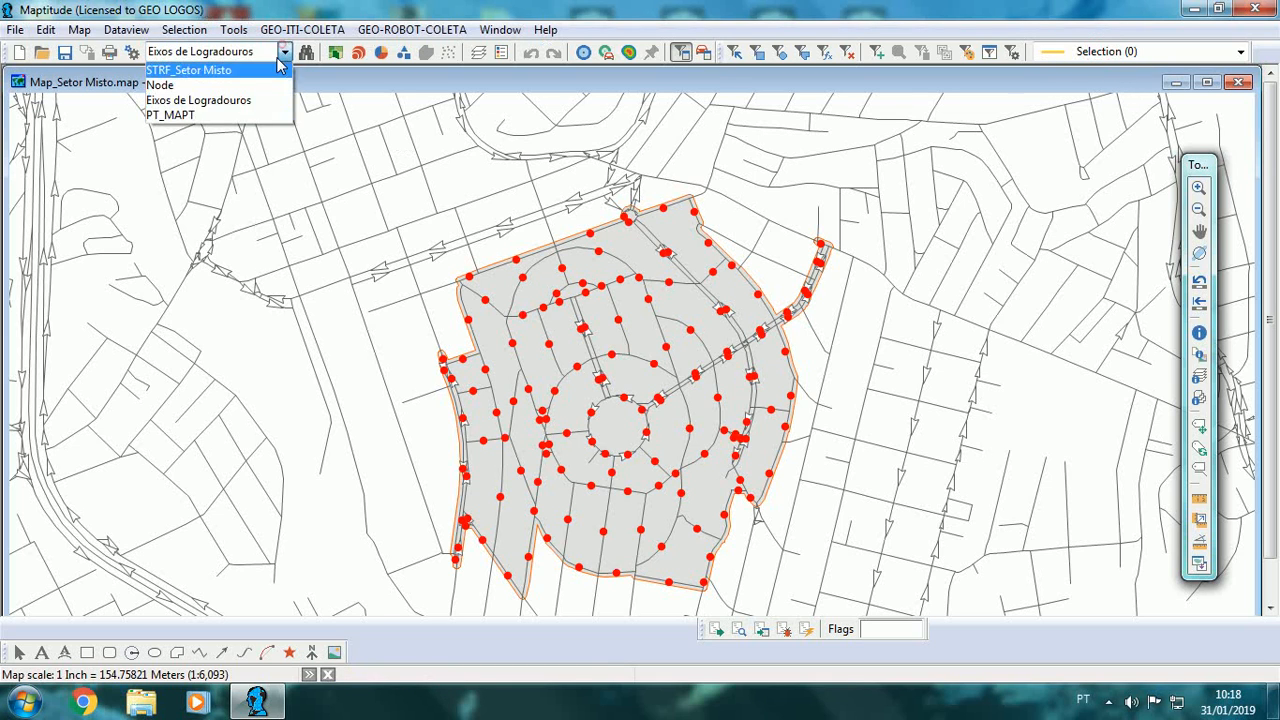
pyautogui.click(224, 124)
pyautogui.click(734, 51)
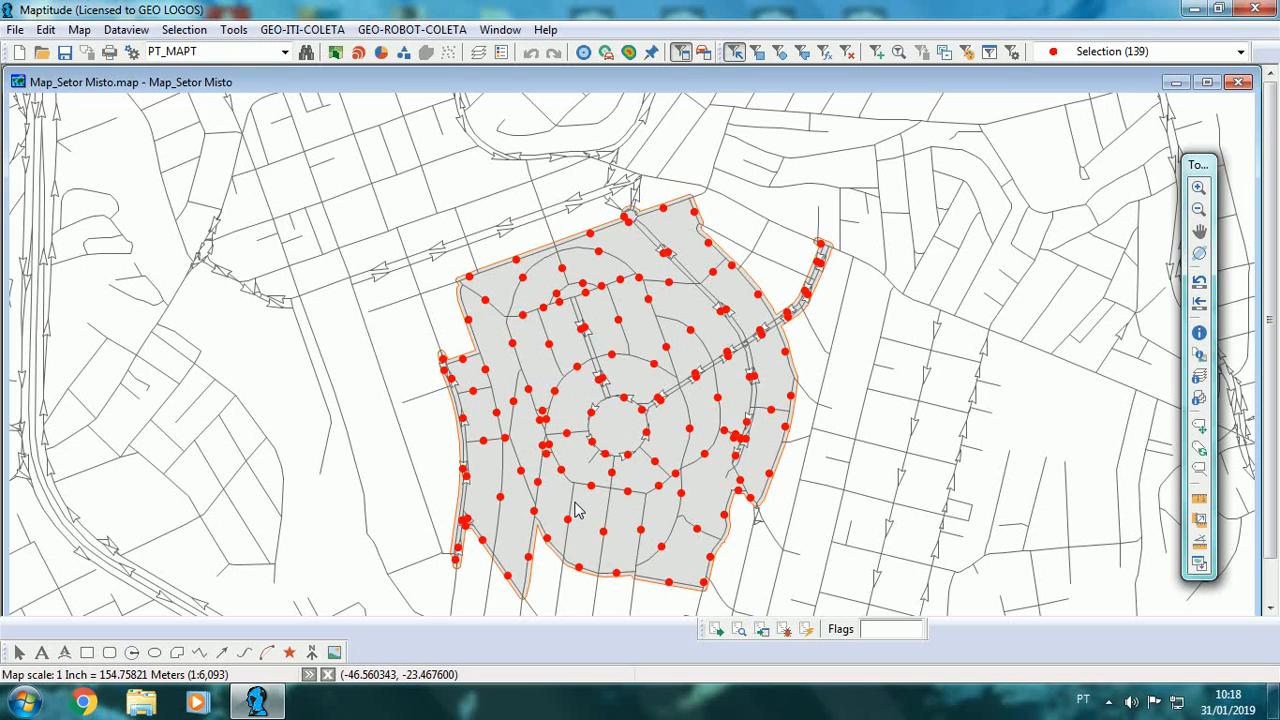
pyautogui.click(473, 390)
pyautogui.click(483, 440)
pyautogui.scroll(2, 560, 497)
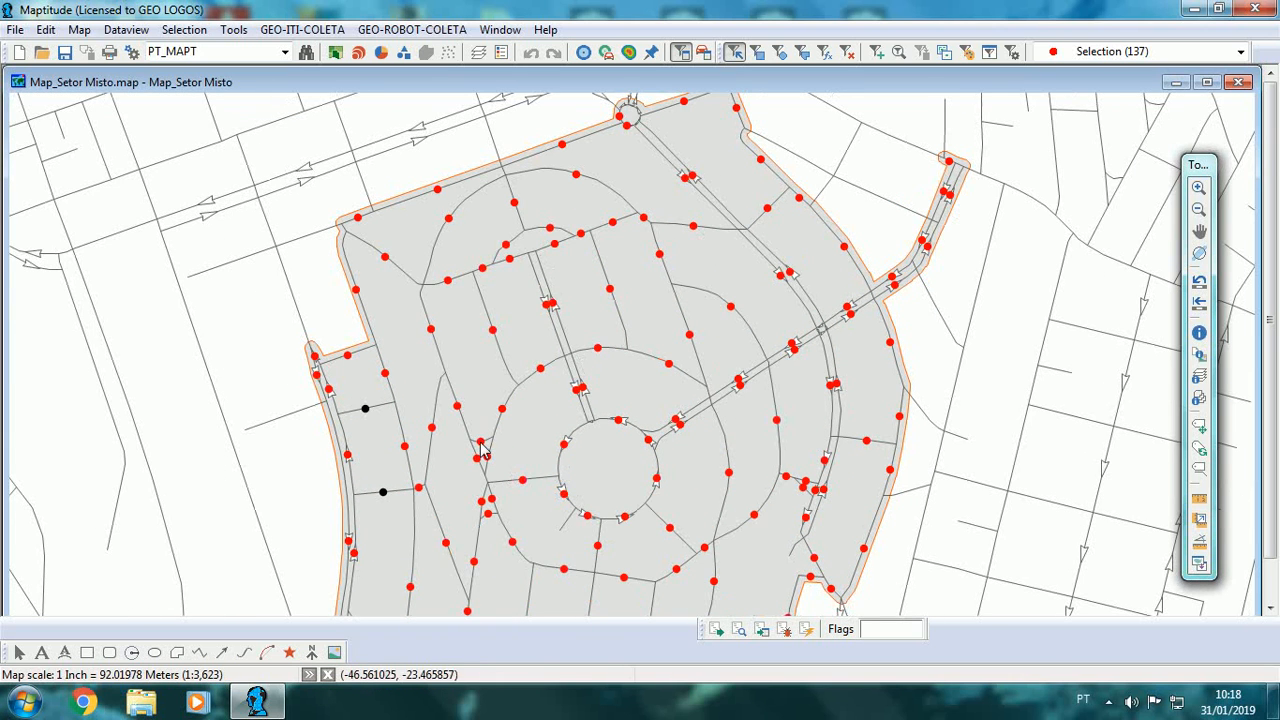
pyautogui.click(480, 442)
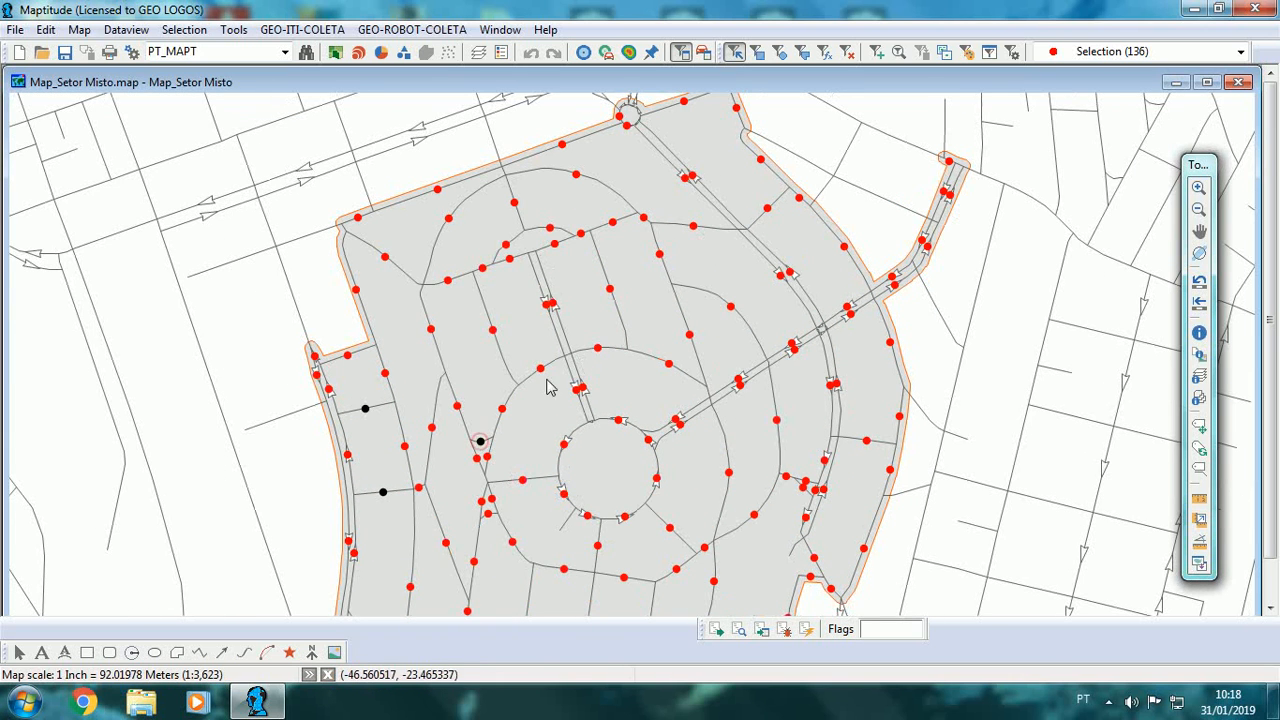
# - Deselect two points beside the northern end of the central avenue, two on the northeastern cross street and one on the eastern cross street
pyautogui.click(554, 246)
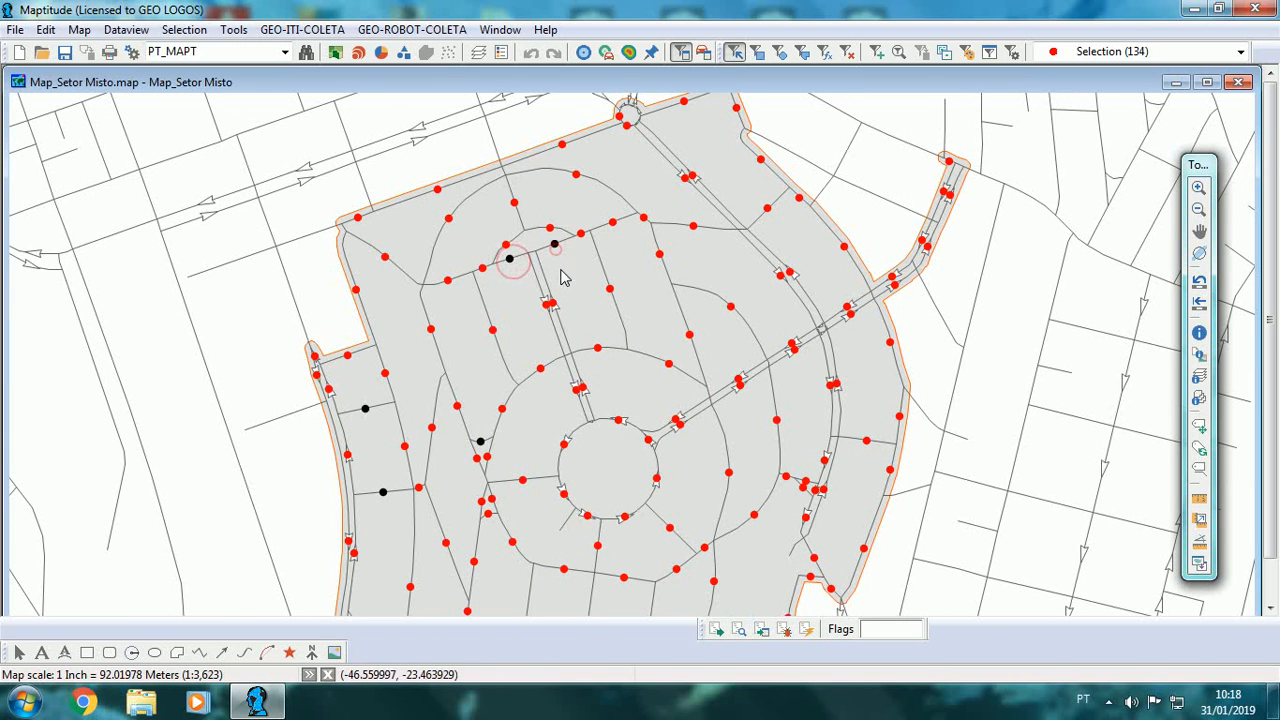
pyautogui.click(695, 227)
pyautogui.click(767, 209)
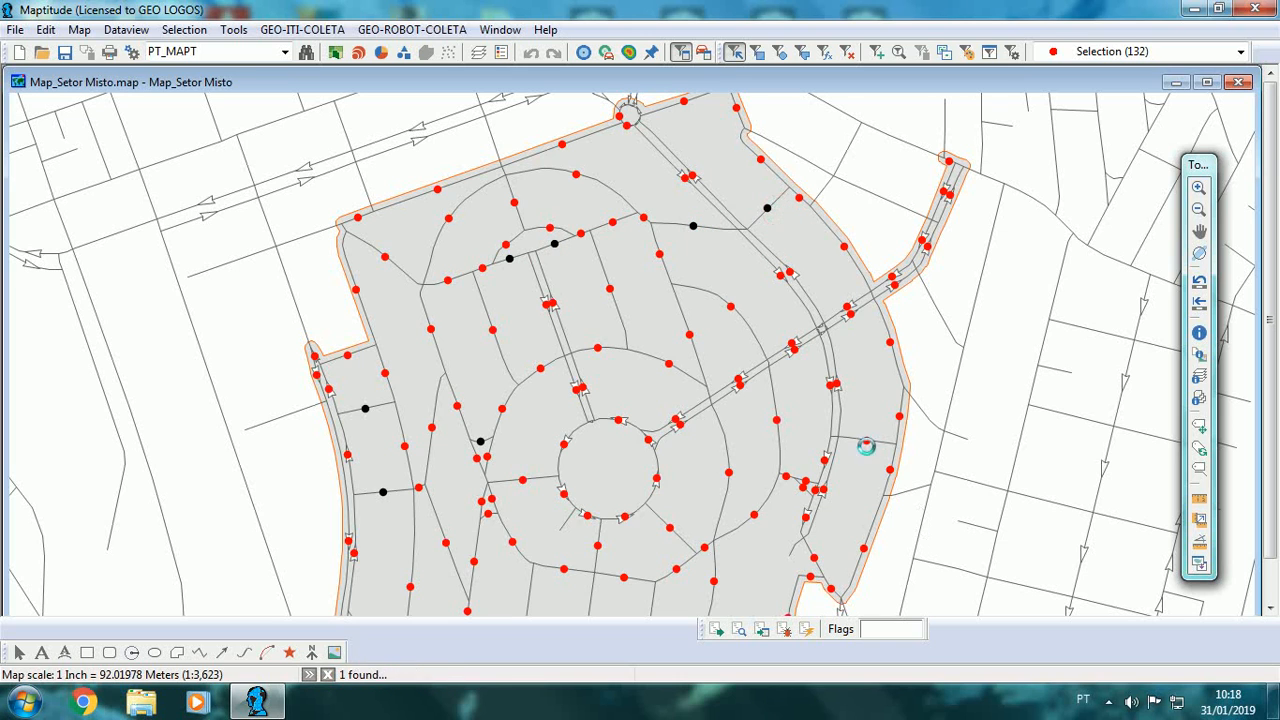
pyautogui.click(866, 444)
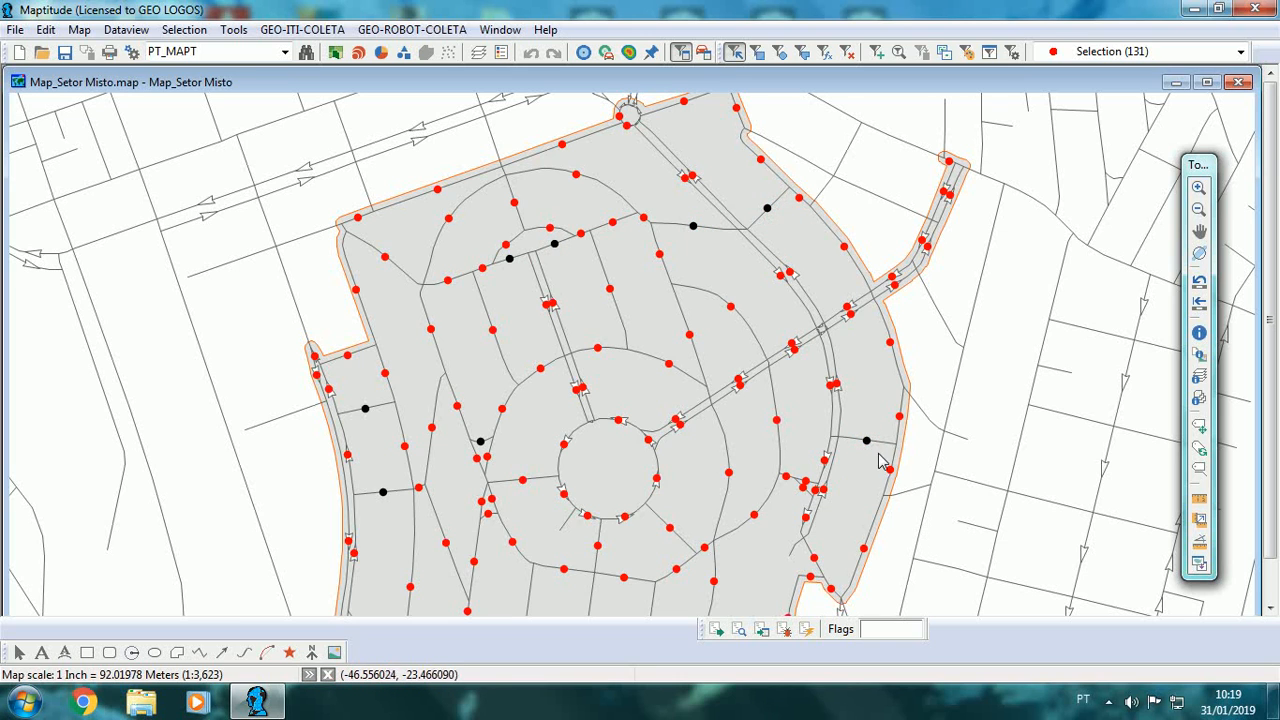
# - Deselect the two points on the short connectors west of the eastern avenue and the point on the street leading to the southeastern corner
pyautogui.click(1202, 233)
pyautogui.moveTo(1031, 345); pyautogui.dragTo(1034, 258)
pyautogui.scroll(1, 954, 328)
pyautogui.moveTo(990, 364); pyautogui.dragTo(914, 360)
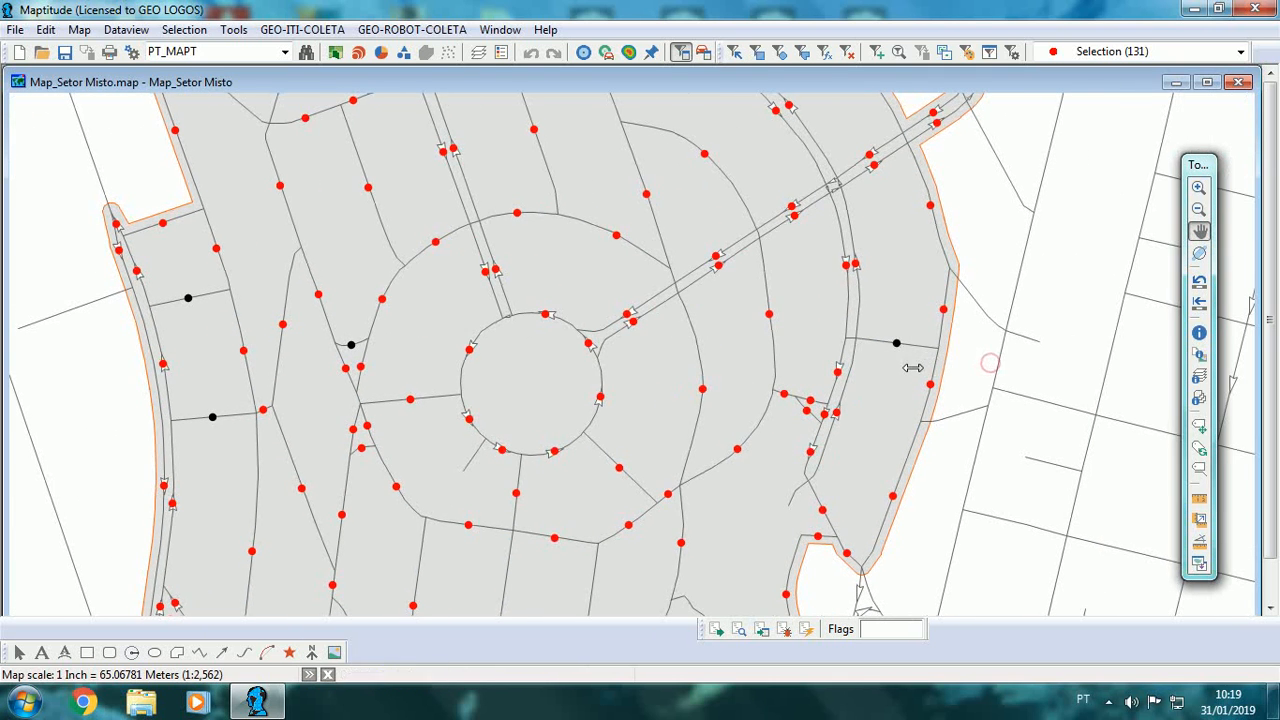
pyautogui.moveTo(904, 347)
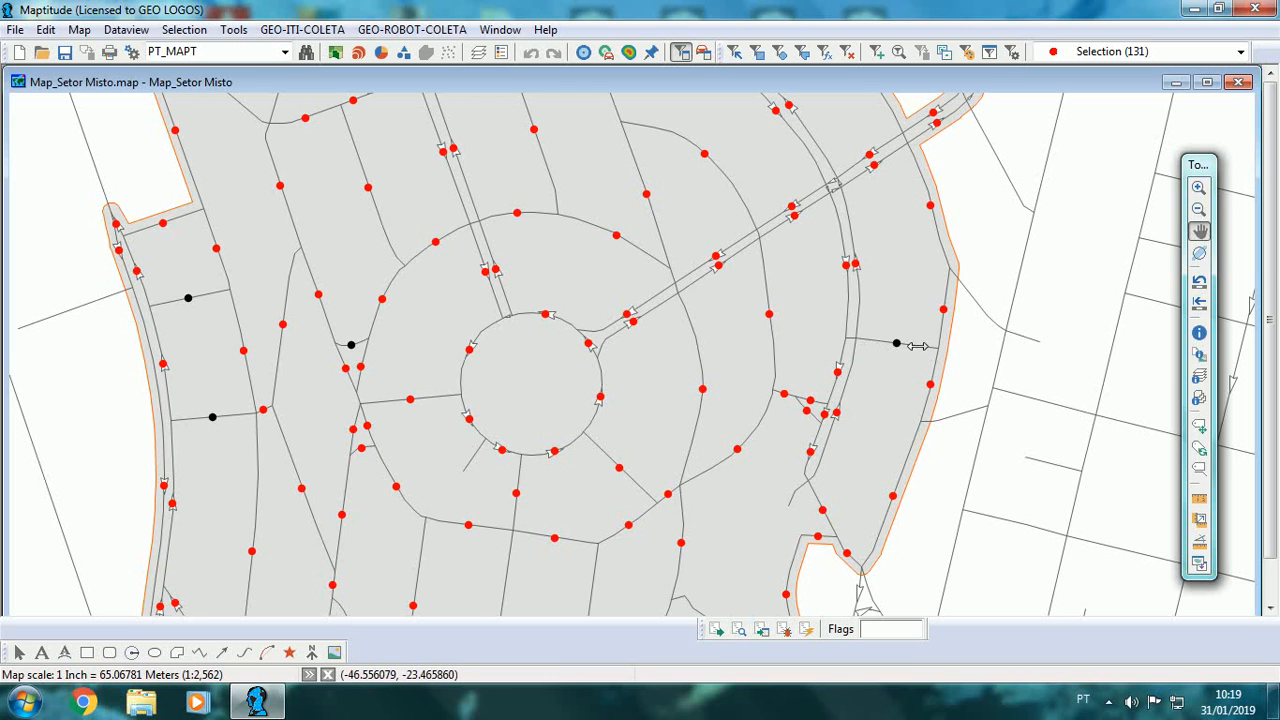
pyautogui.click(736, 53)
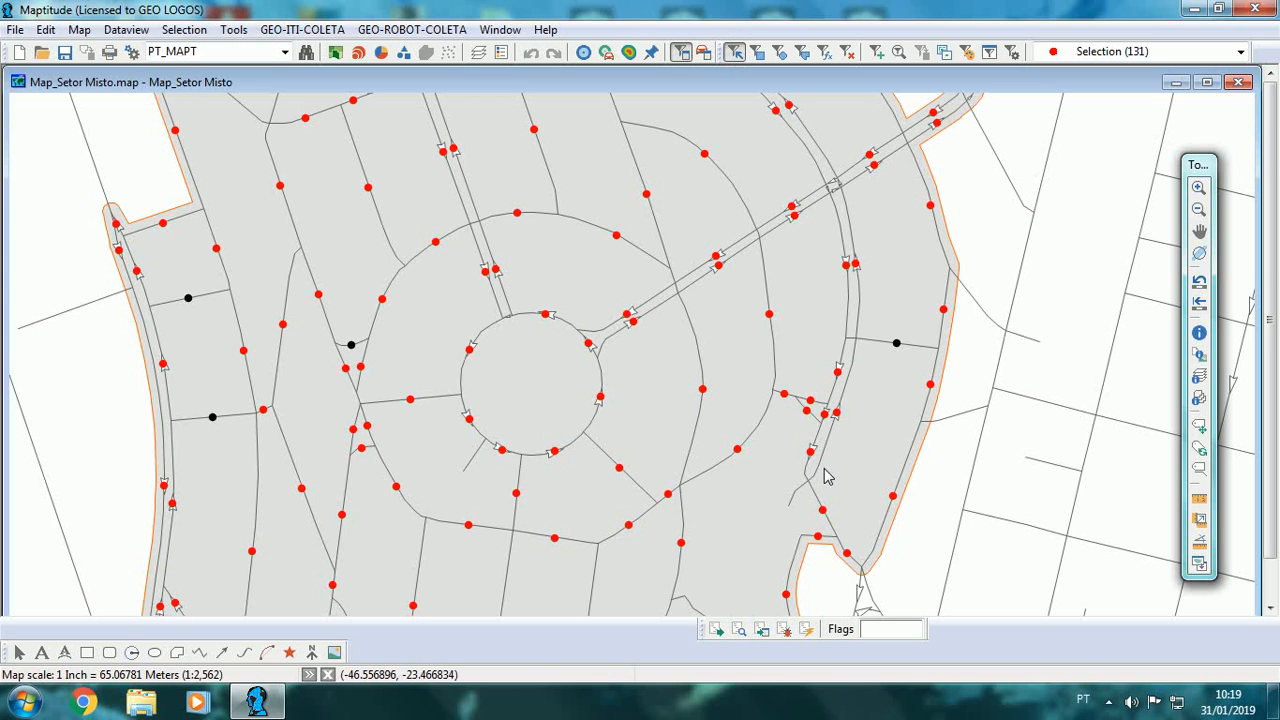
pyautogui.keyDown('shift'); pyautogui.click(811, 401); pyautogui.keyUp('shift')
pyautogui.keyDown('shift'); pyautogui.click(815, 522); pyautogui.keyUp('shift')
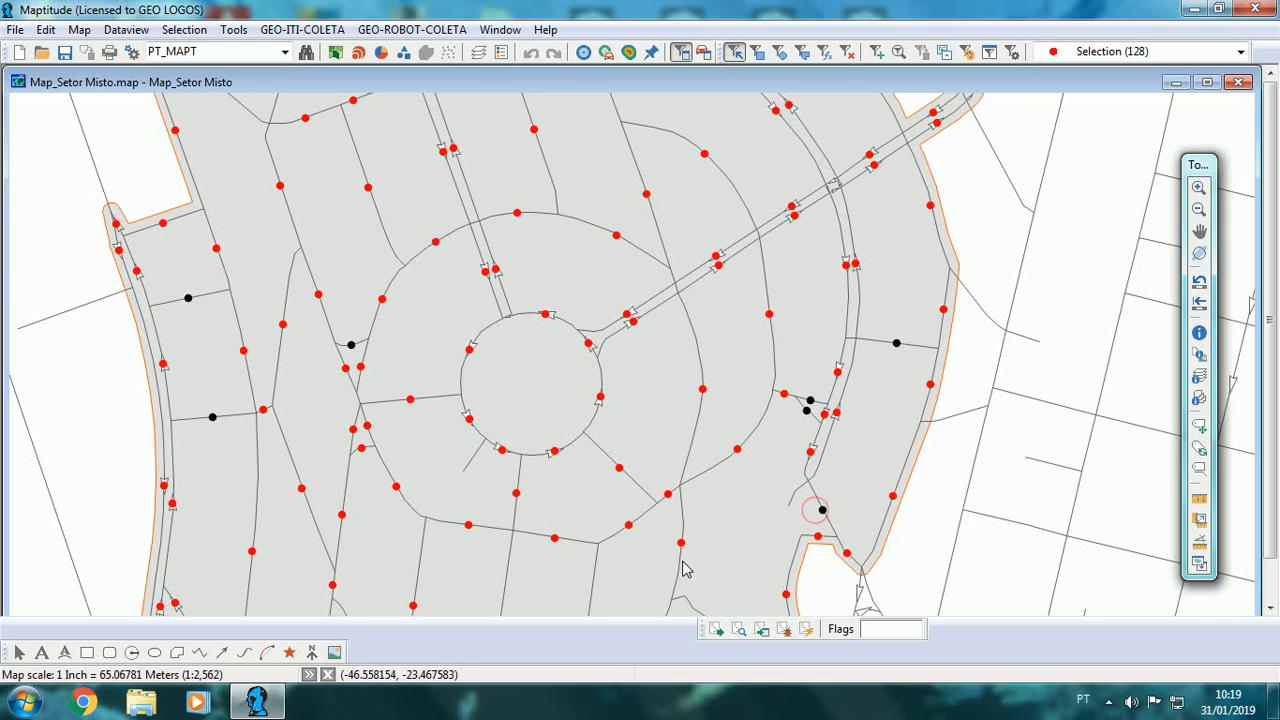
# - Deselect the points on the southeastern, southern and western spokes of the central circle and on the short connector southwest of it
pyautogui.keyDown('shift'); pyautogui.click(620, 470); pyautogui.keyUp('shift')
pyautogui.keyDown('shift'); pyautogui.click(516, 493); pyautogui.keyUp('shift')
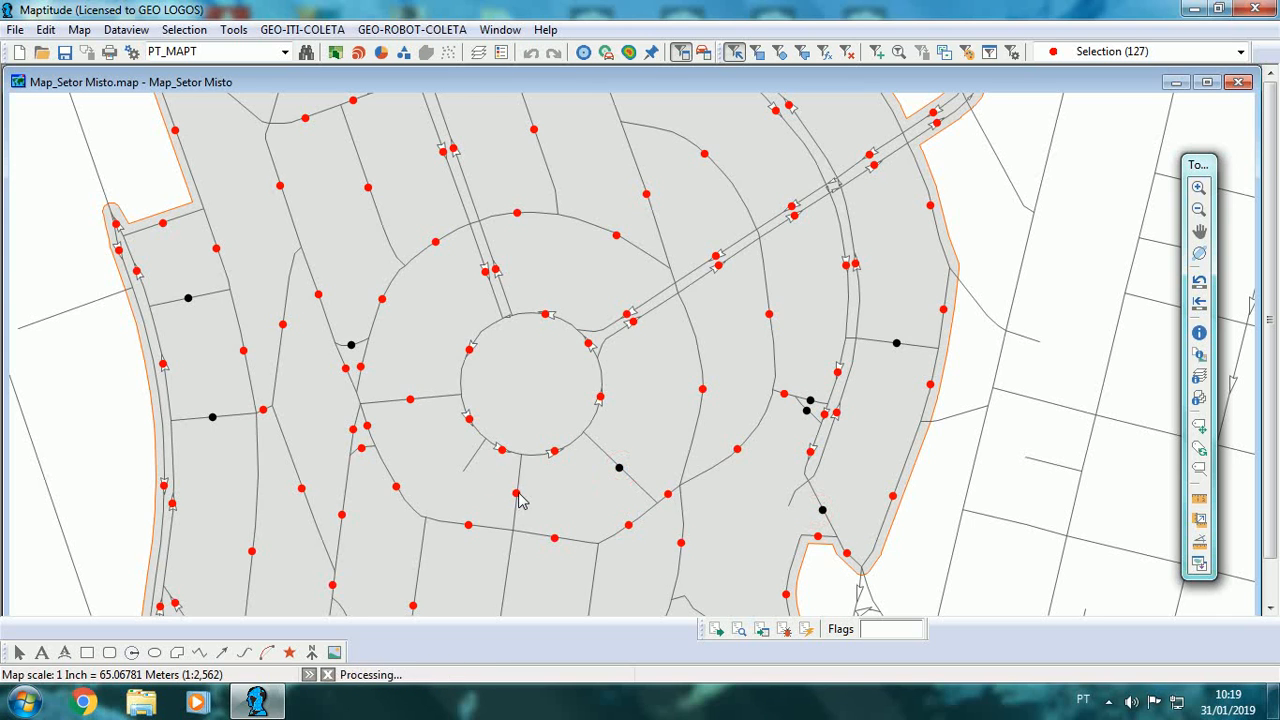
pyautogui.keyDown('shift'); pyautogui.click(410, 400); pyautogui.keyUp('shift')
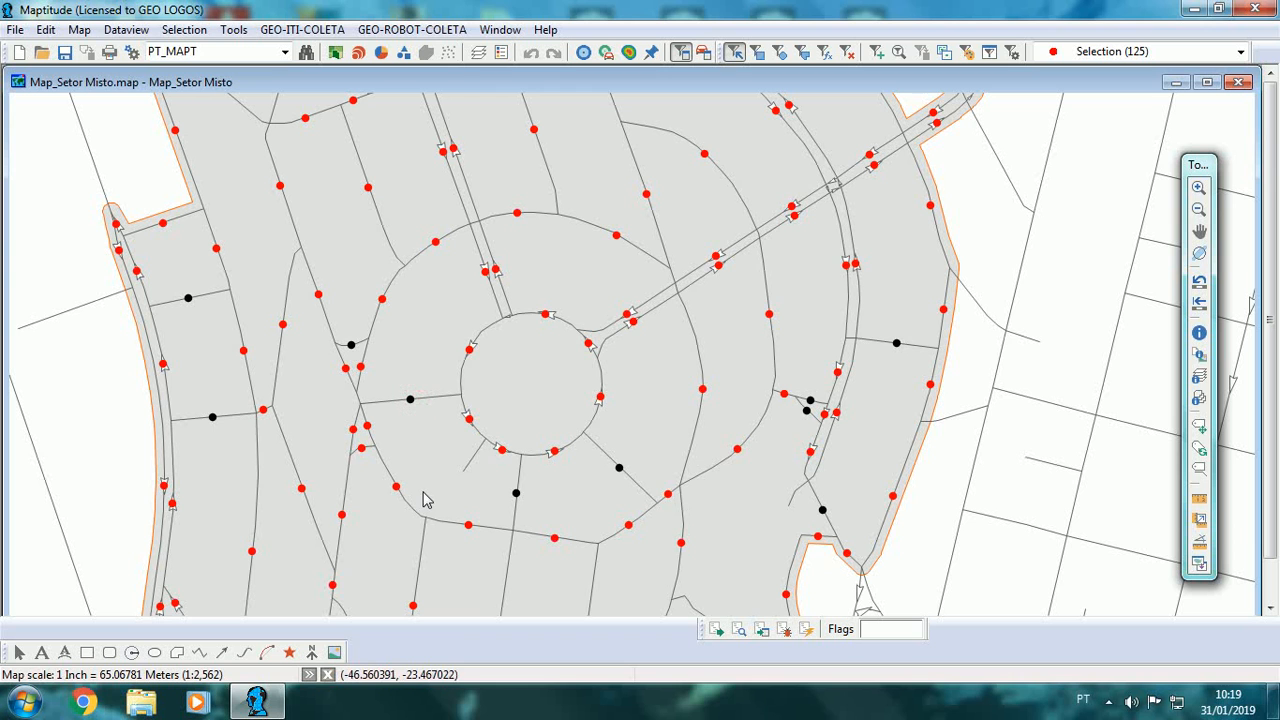
pyautogui.keyDown('shift'); pyautogui.click(361, 449); pyautogui.keyUp('shift')
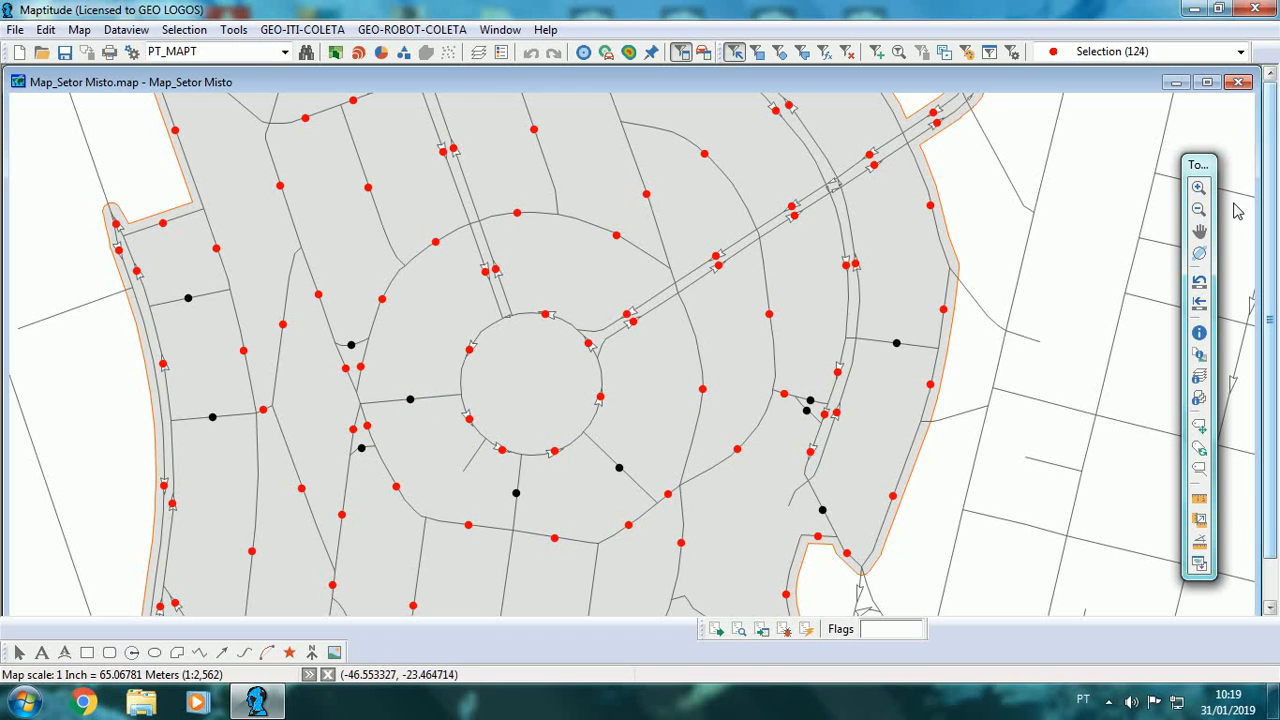
# - Deselect the point on the short connector beside the southwestern end of the double western avenue
pyautogui.click(1199, 231)
pyautogui.moveTo(751, 420); pyautogui.dragTo(814, 297)
pyautogui.moveTo(634, 410); pyautogui.dragTo(711, 363)
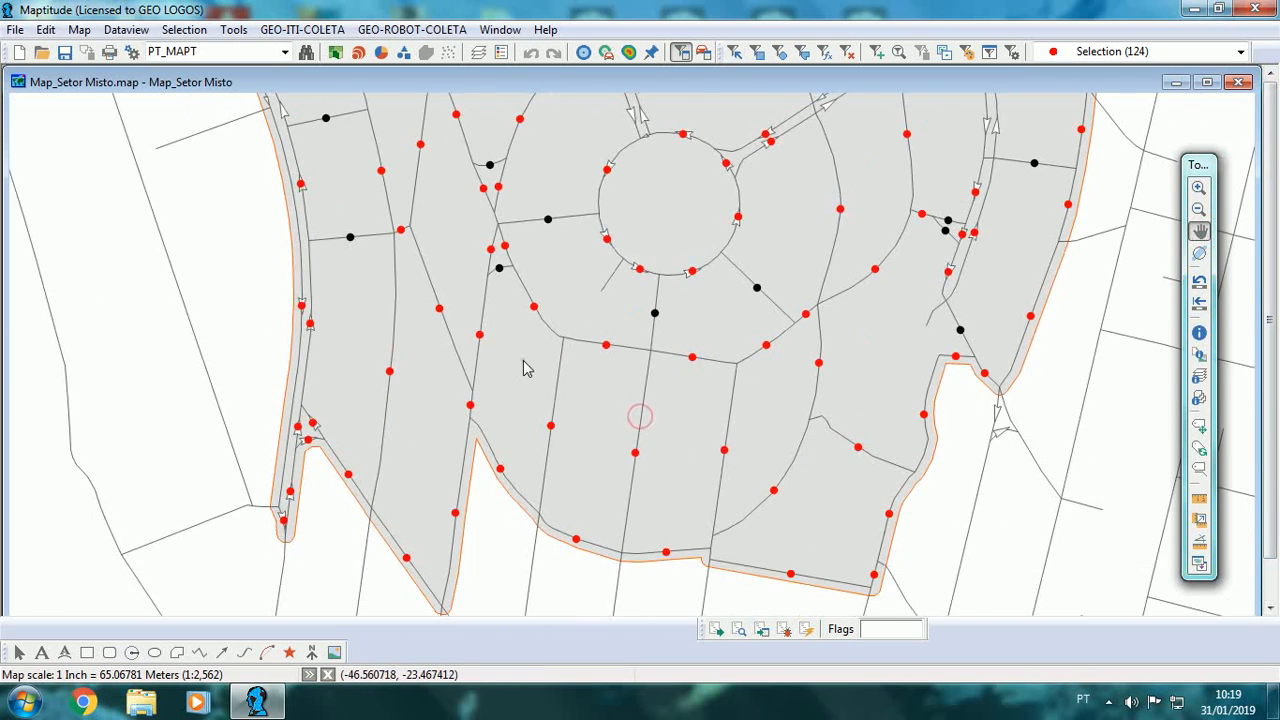
pyautogui.moveTo(523, 364)
pyautogui.mouseDown()
pyautogui.moveTo(744, 356)
pyautogui.moveTo(831, 289)
pyautogui.mouseUp()
pyautogui.scroll(1, 742, 350)
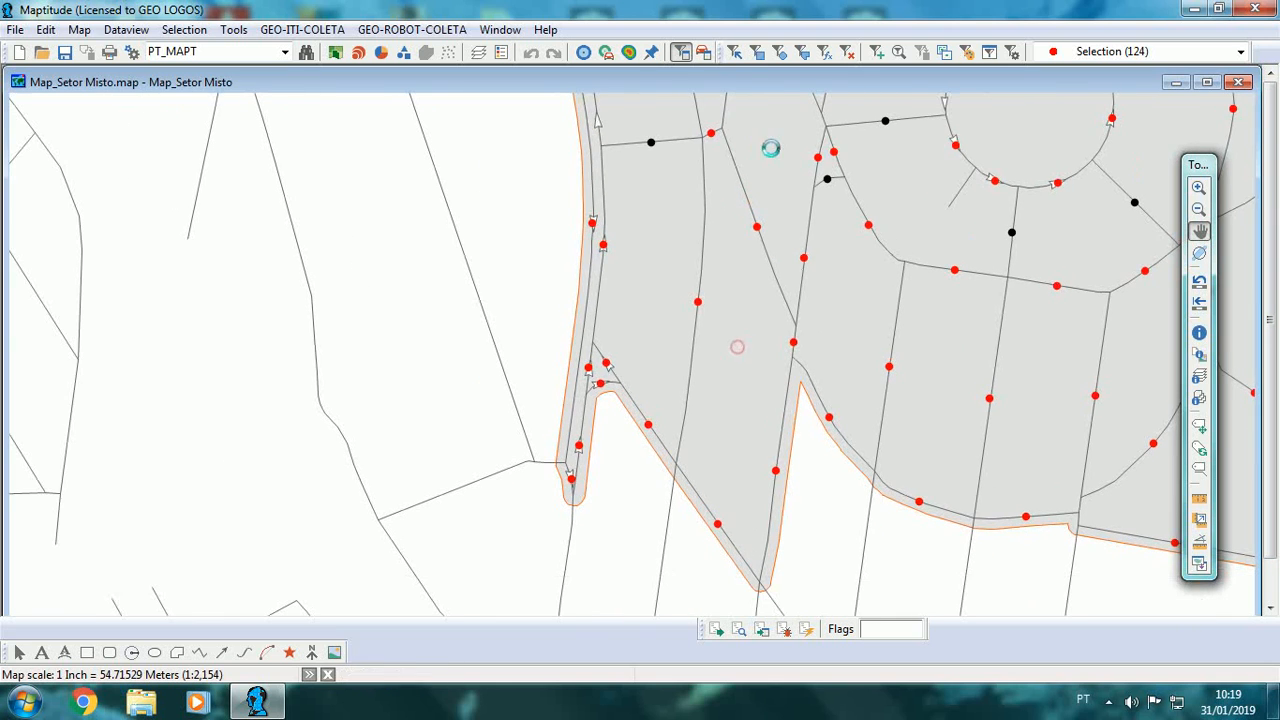
pyautogui.click(735, 53)
pyautogui.scroll(1, 710, 266)
pyautogui.scroll(1, 627, 372)
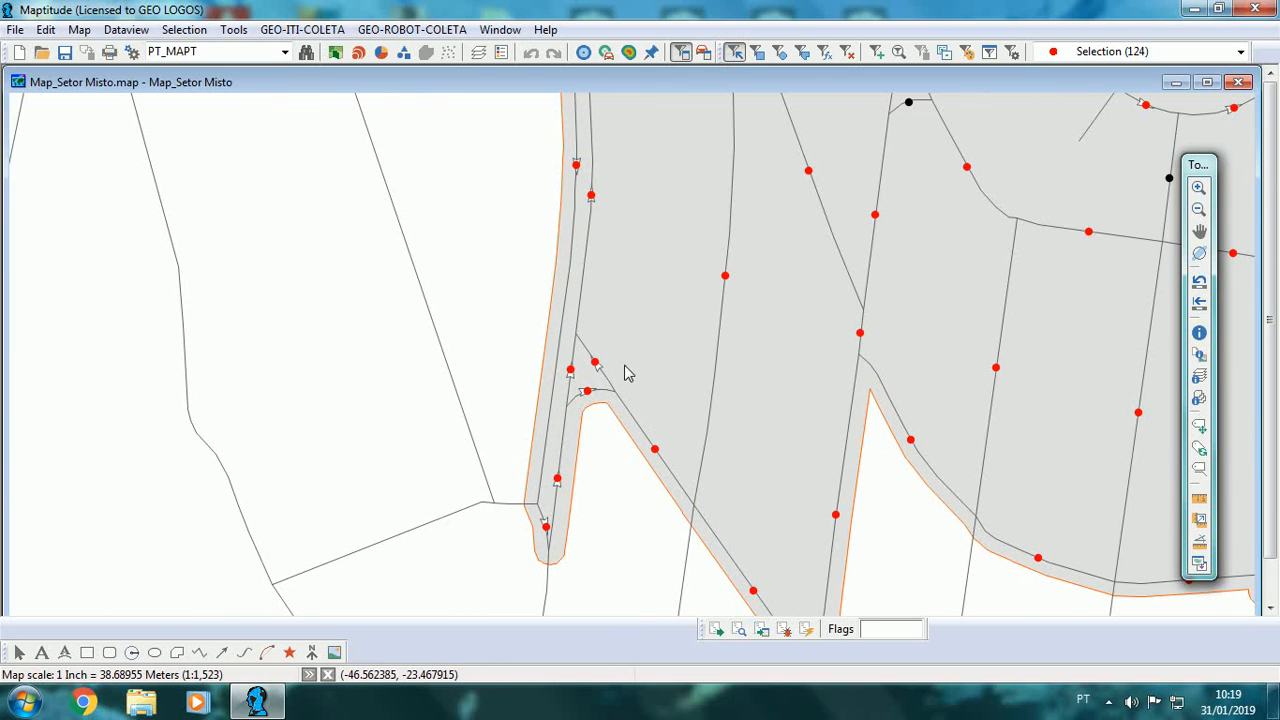
pyautogui.click(588, 393)
# - Deselect the point at the eastern end of the lower western cross street
pyautogui.click(1199, 237)
pyautogui.moveTo(1020, 328); pyautogui.dragTo(820, 311)
pyautogui.scroll(-3, 834, 294)
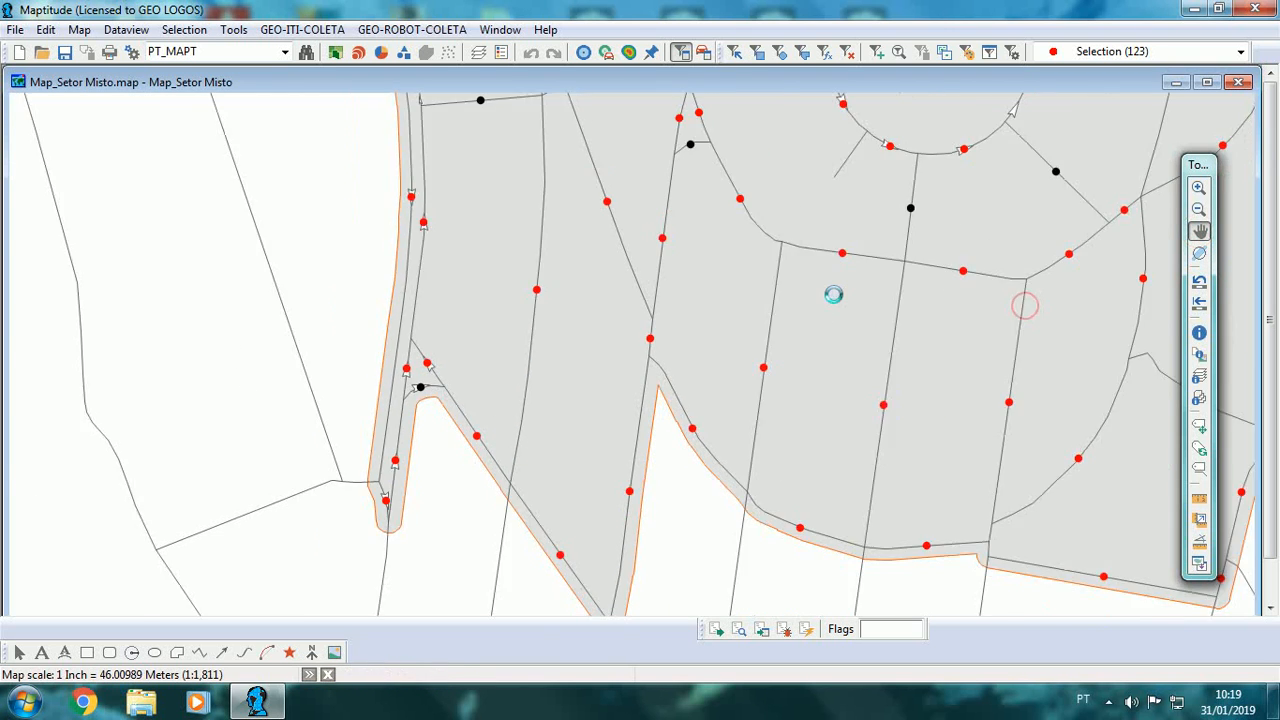
pyautogui.moveTo(776, 347); pyautogui.dragTo(740, 464)
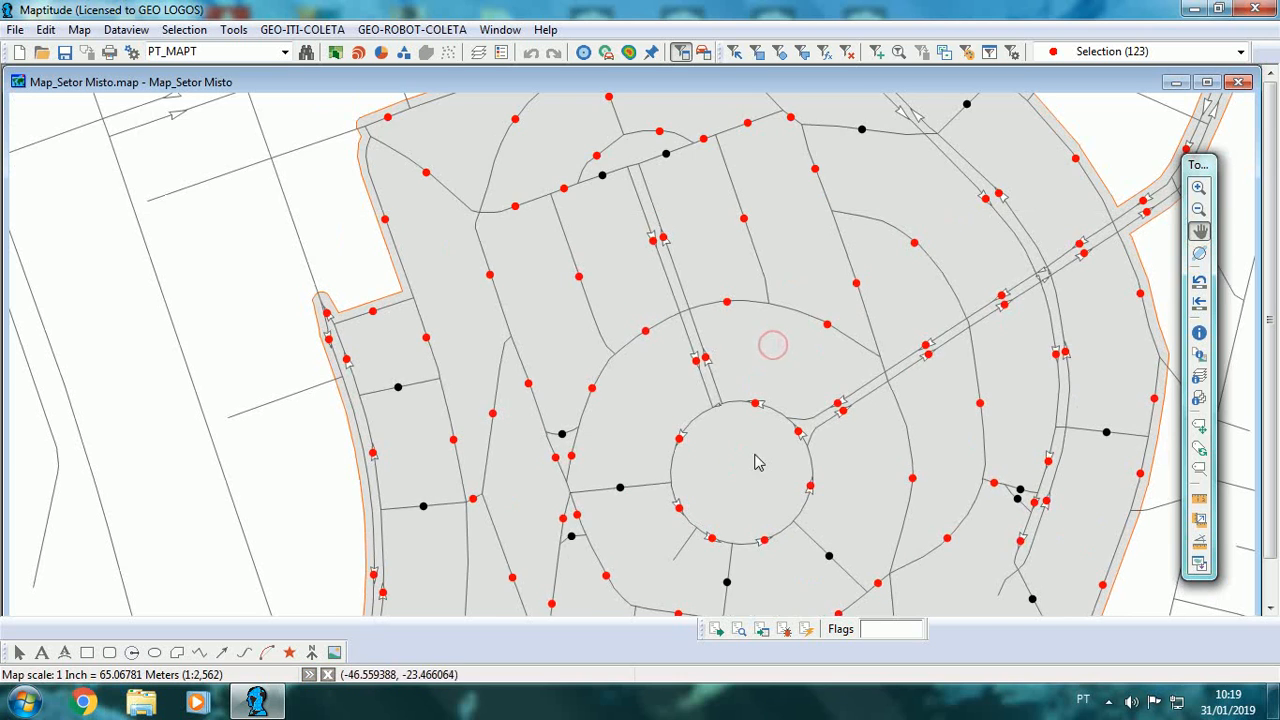
pyautogui.moveTo(790, 270); pyautogui.dragTo(808, 207)
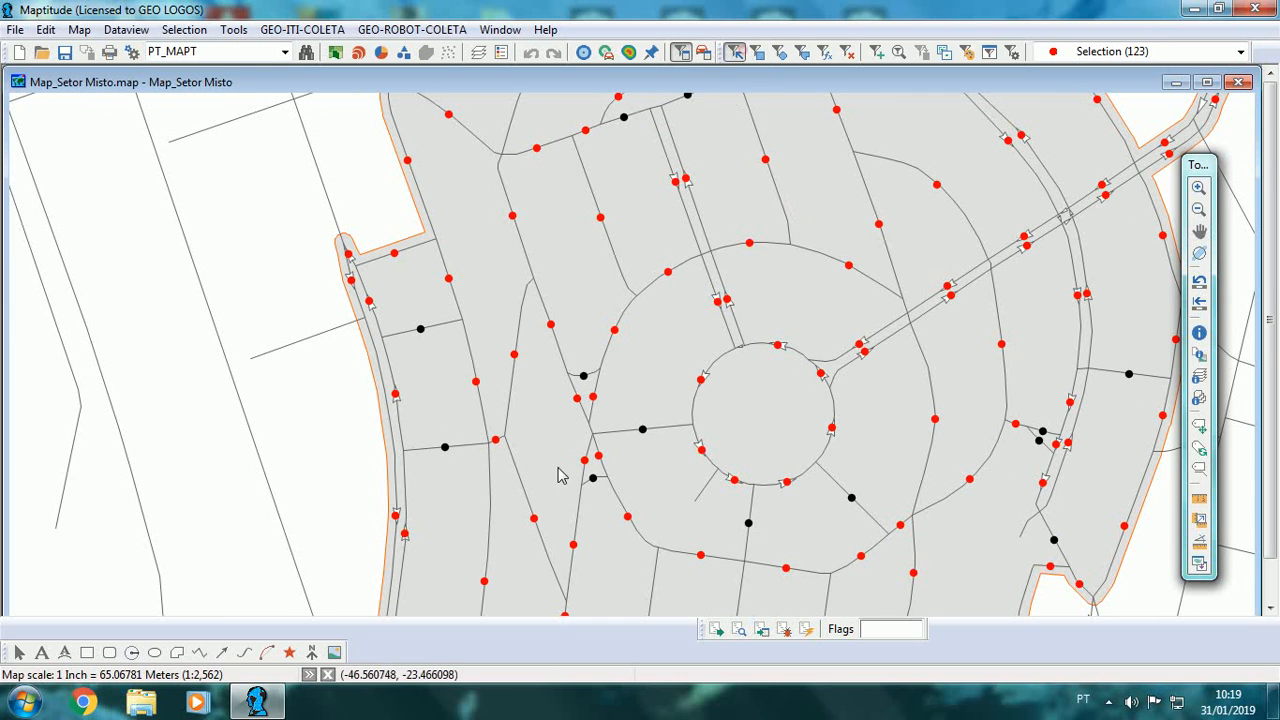
pyautogui.click(495, 443)
# - Deselect the points on the easternmost and westernmost segments of the straight northern cross street
pyautogui.click(1198, 238)
pyautogui.moveTo(989, 287); pyautogui.dragTo(866, 344)
pyautogui.moveTo(869, 260); pyautogui.dragTo(788, 316)
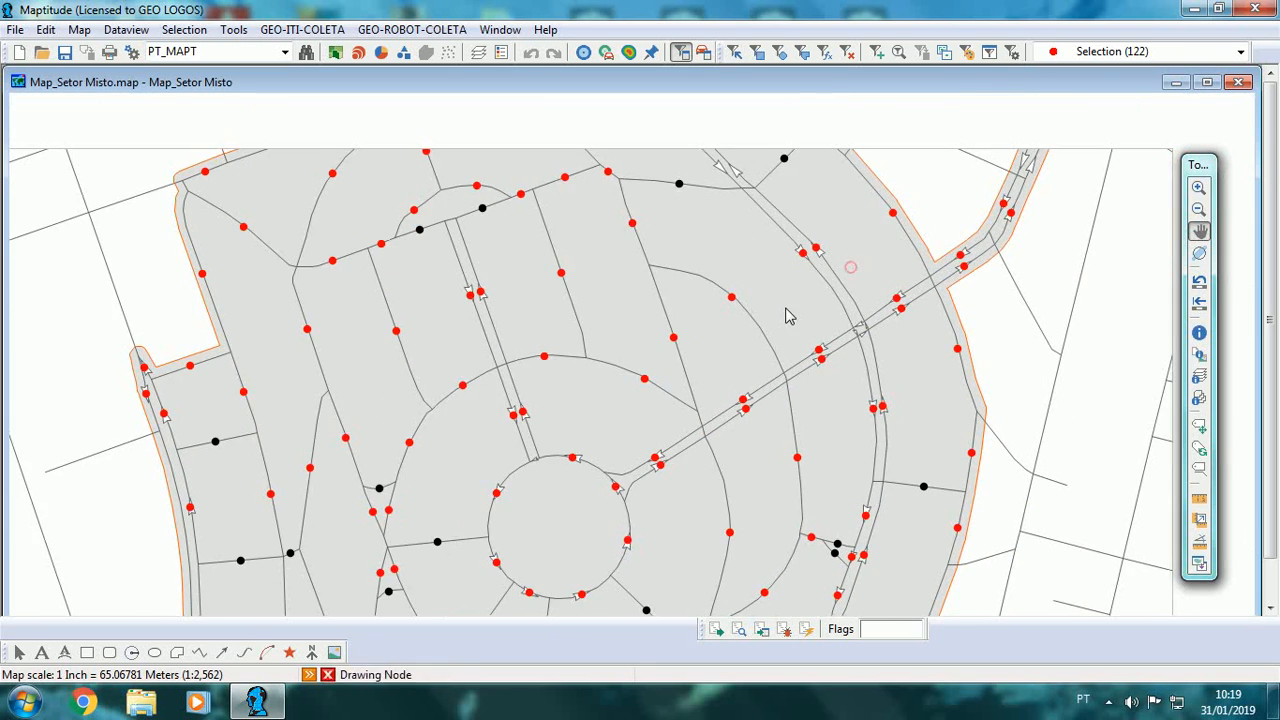
pyautogui.moveTo(806, 268); pyautogui.dragTo(655, 324)
pyautogui.moveTo(626, 247); pyautogui.dragTo(765, 287)
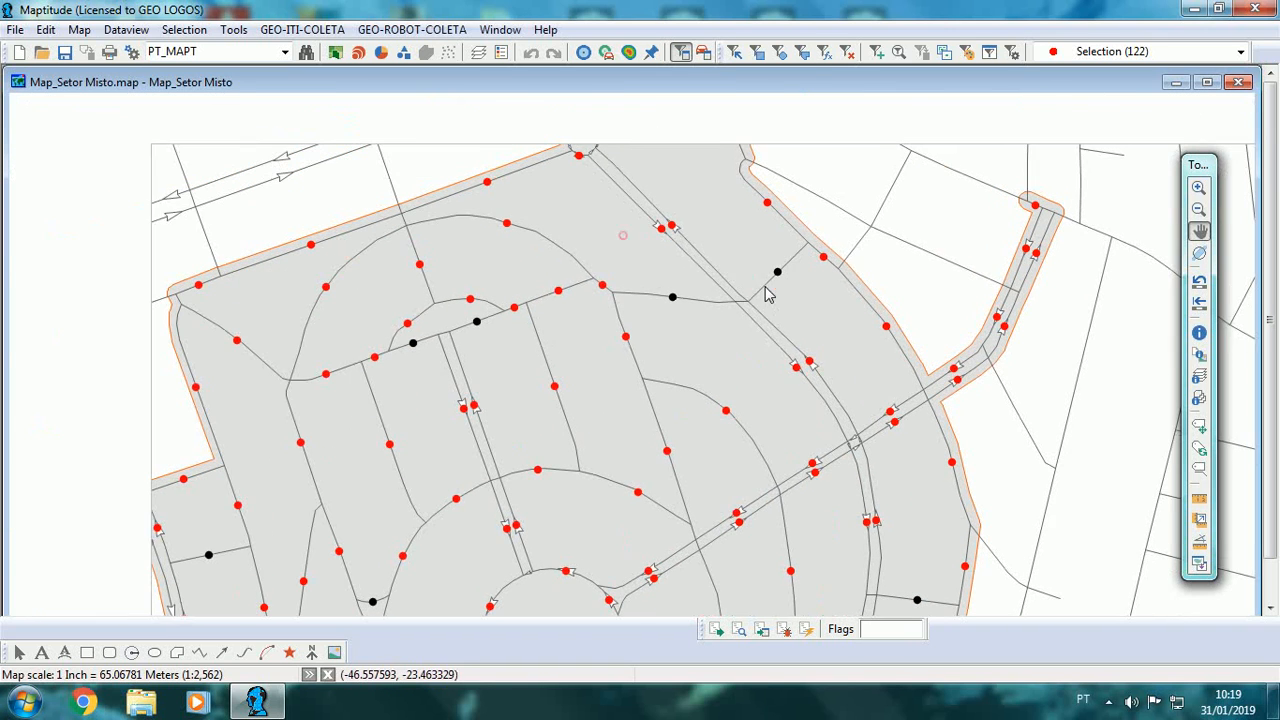
pyautogui.moveTo(650, 352); pyautogui.dragTo(791, 305)
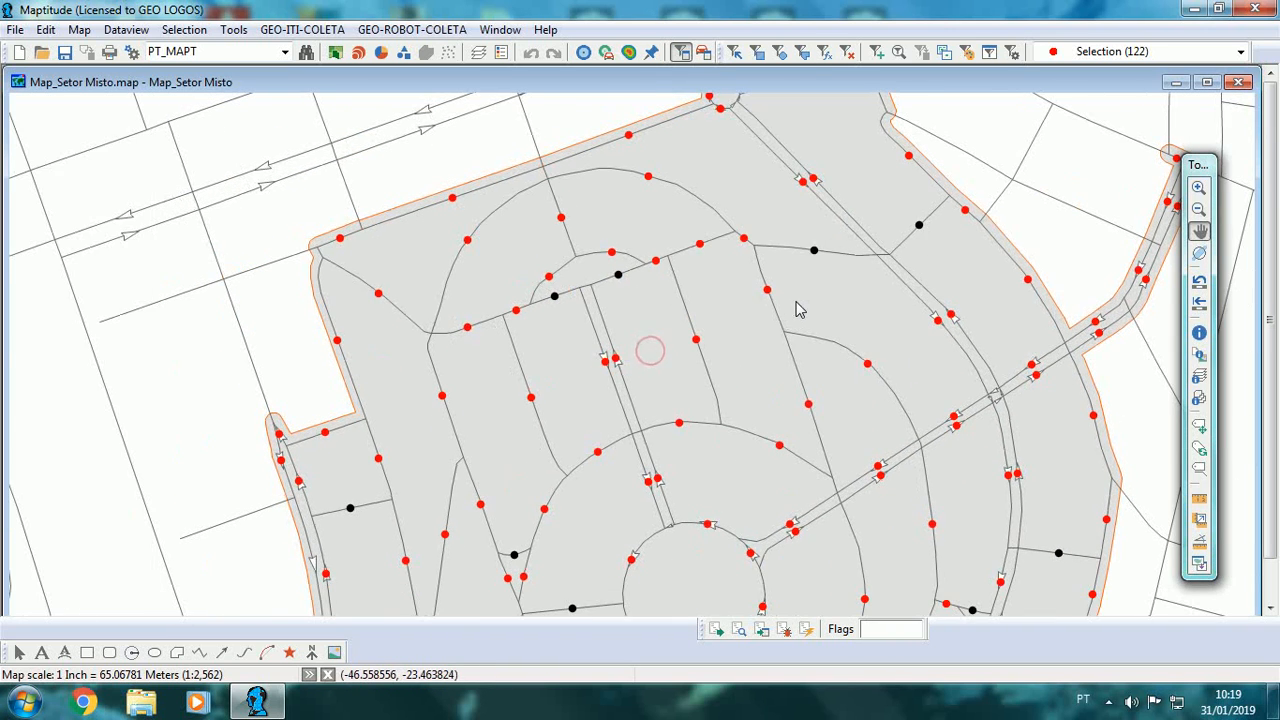
pyautogui.moveTo(724, 342); pyautogui.dragTo(832, 305)
pyautogui.click(735, 51)
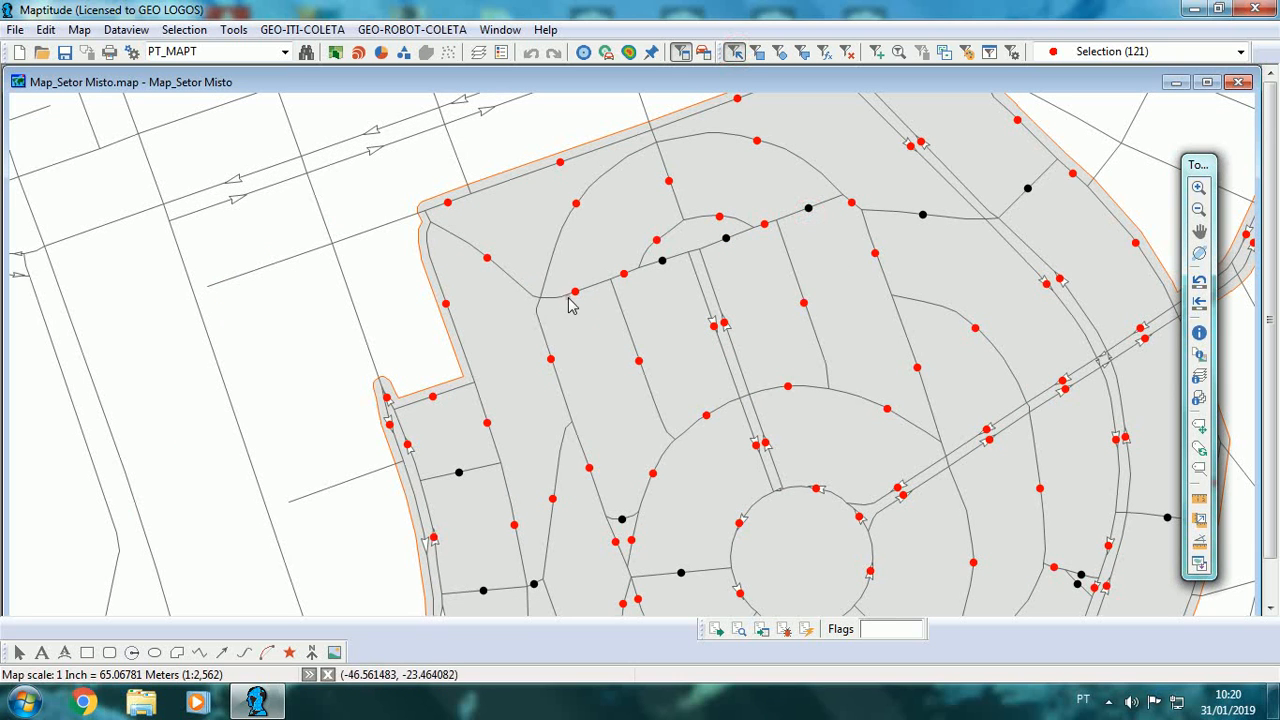
# - Deselect the point on the short street near the southeastern boundary
pyautogui.click(1199, 232)
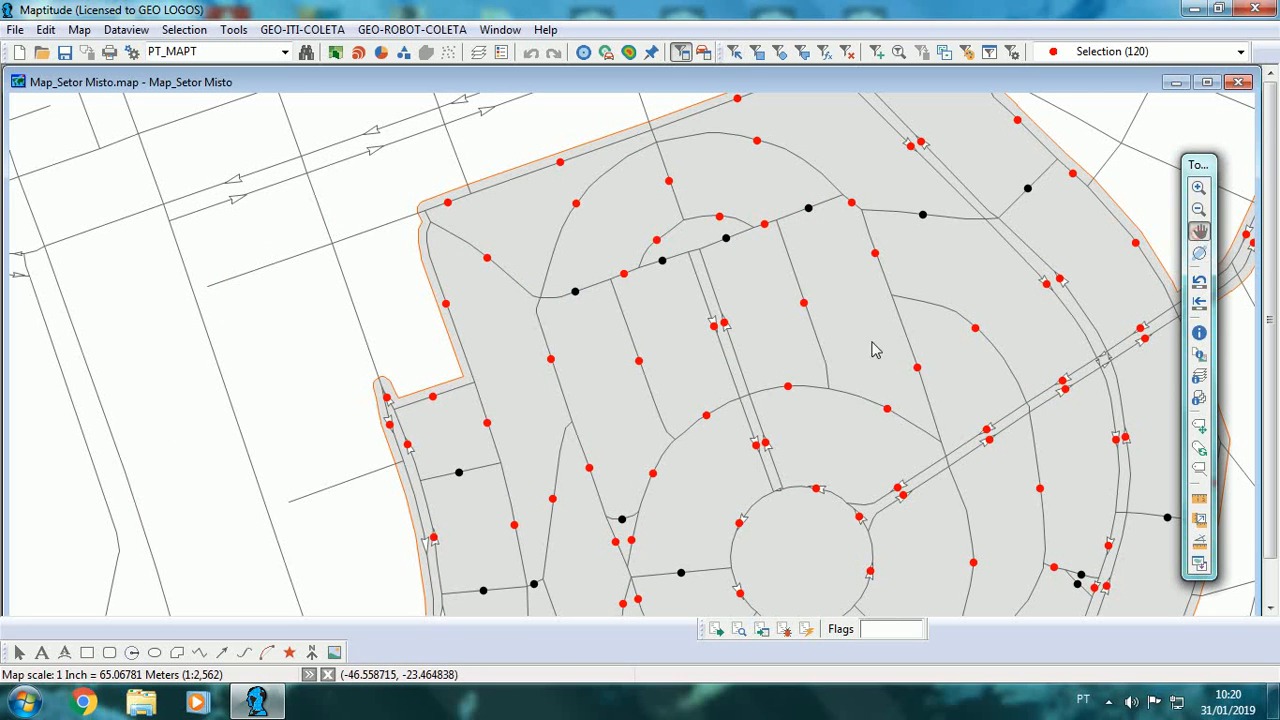
pyautogui.scroll(-1, 871, 343)
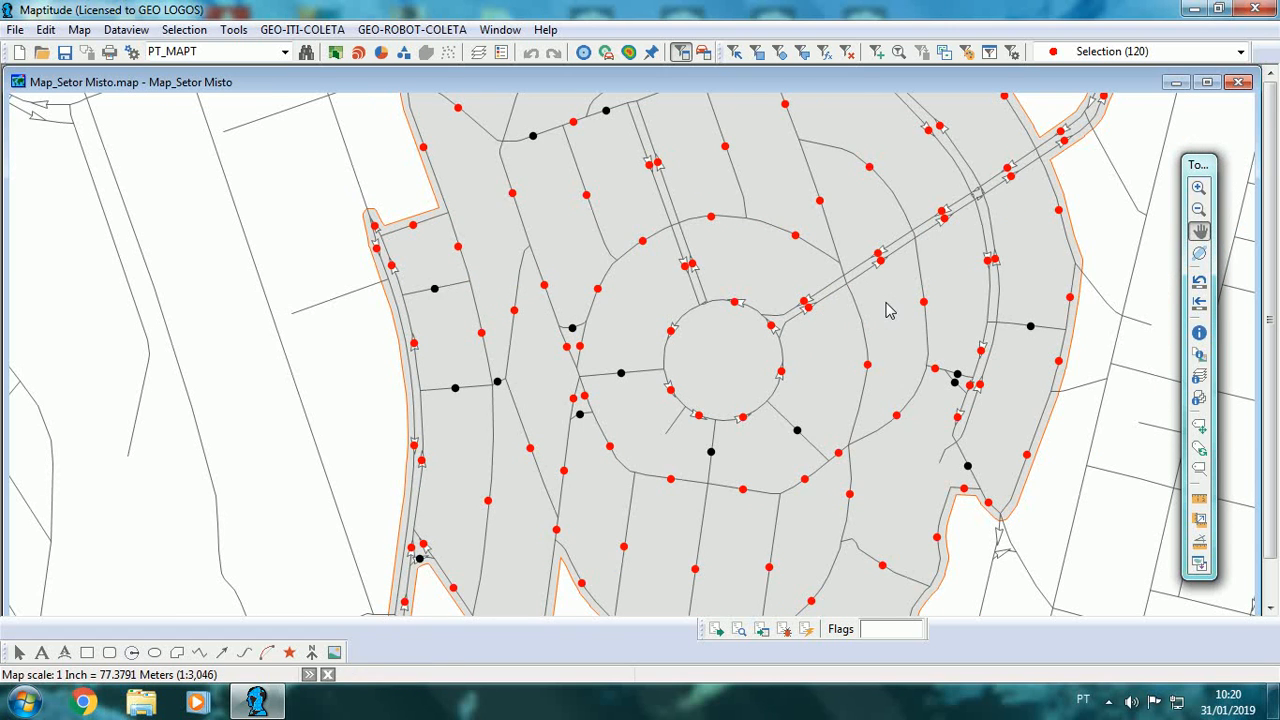
pyautogui.scroll(-1, 889, 311)
pyautogui.scroll(-1, 889, 311)
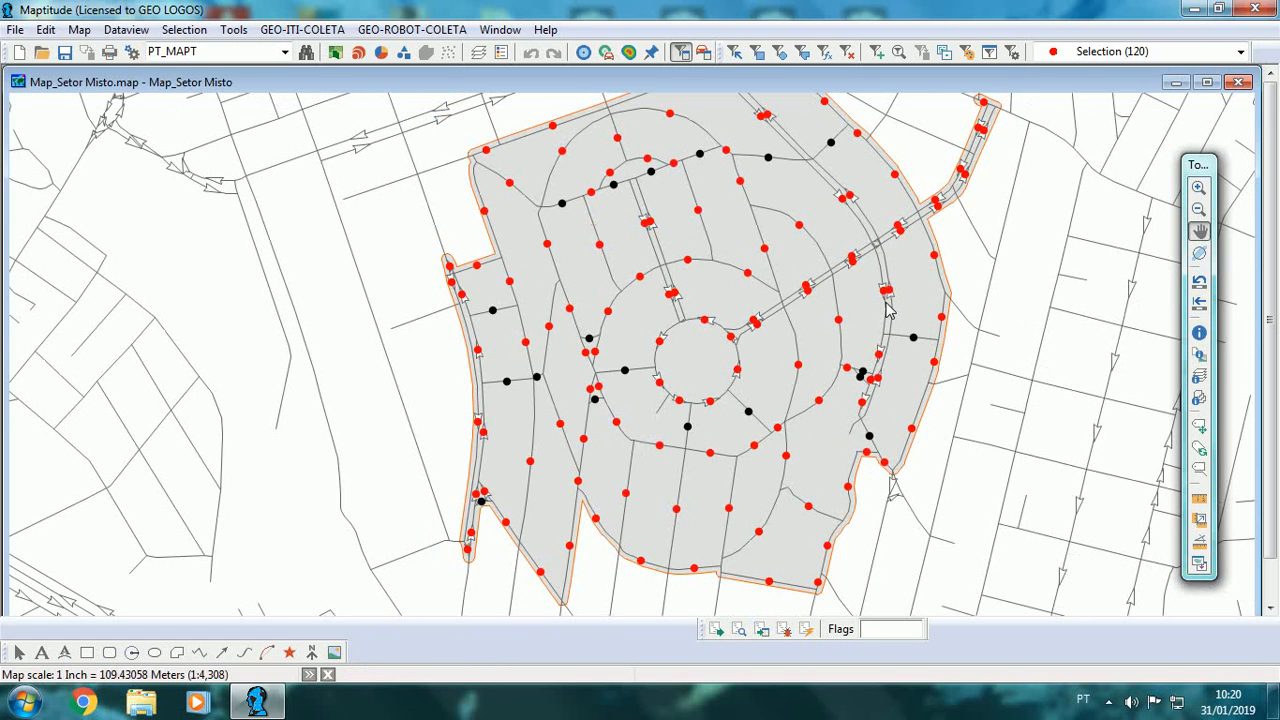
pyautogui.click(735, 51)
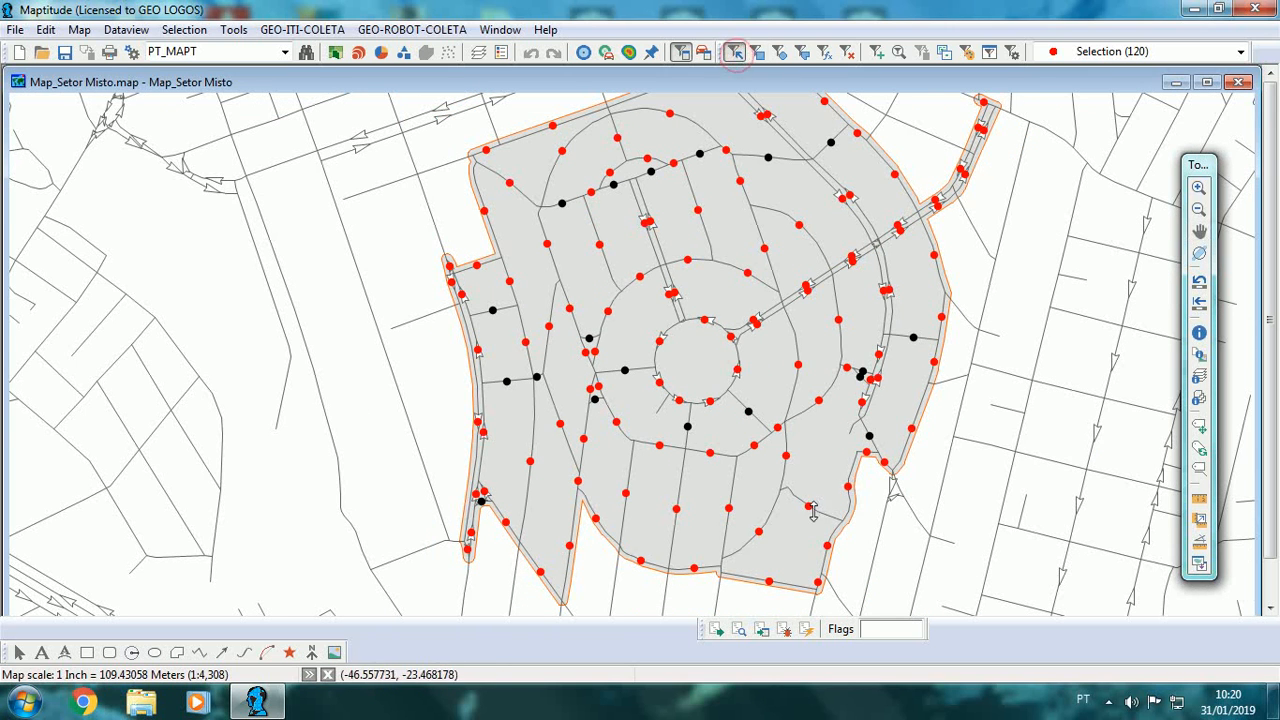
pyautogui.scroll(-1, 620, 176)
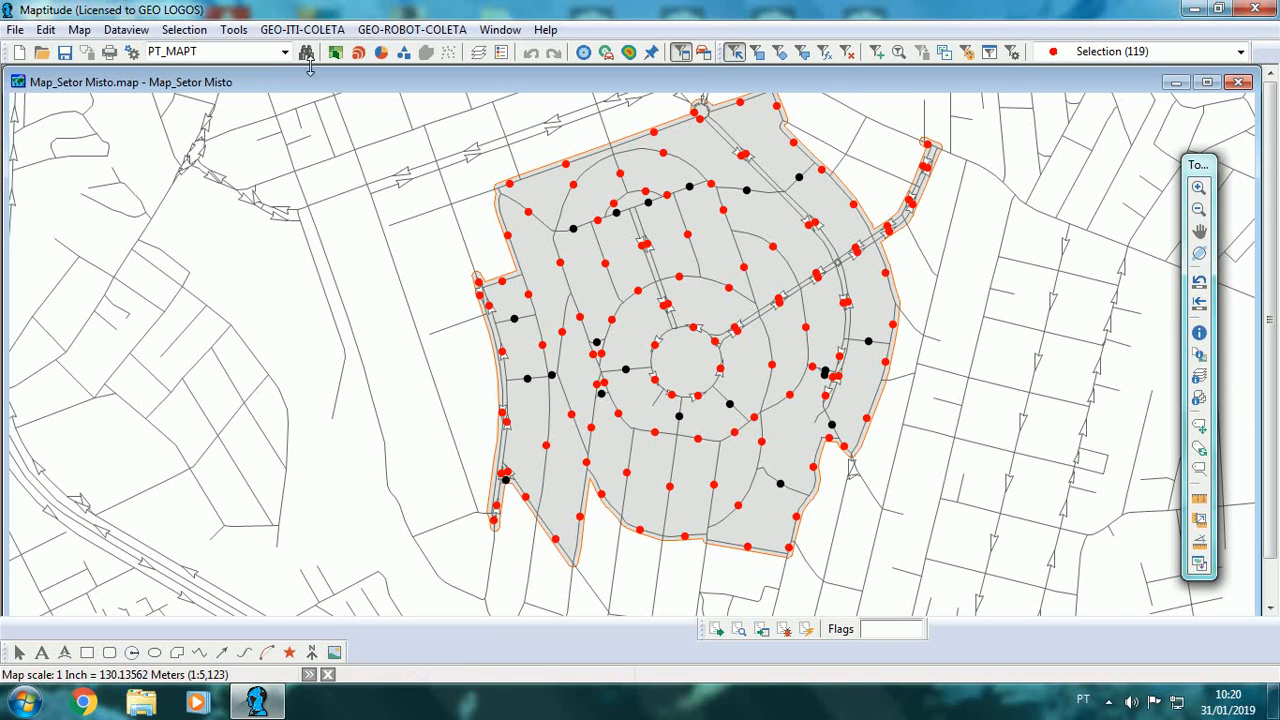
# - Make Eixos de Logradouros the working layer
pyautogui.click(284, 51)
pyautogui.click(240, 98)
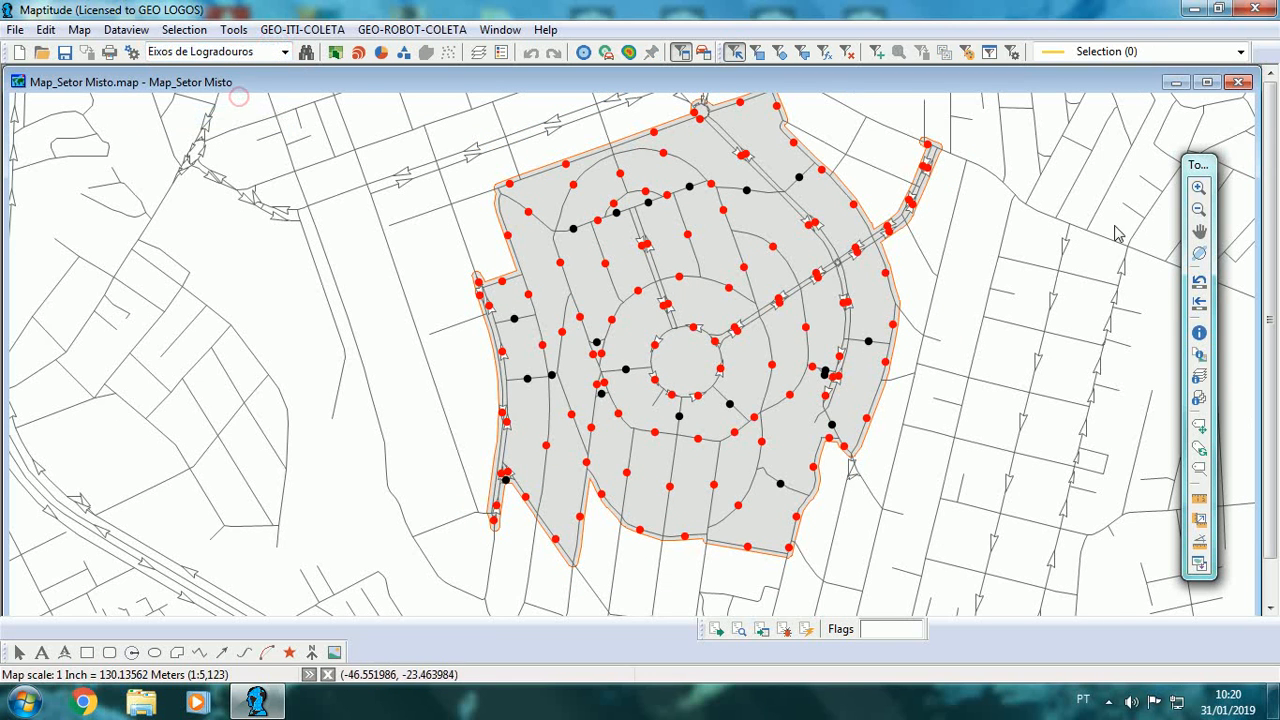
pyautogui.click(1200, 231)
pyautogui.moveTo(921, 236); pyautogui.dragTo(872, 259)
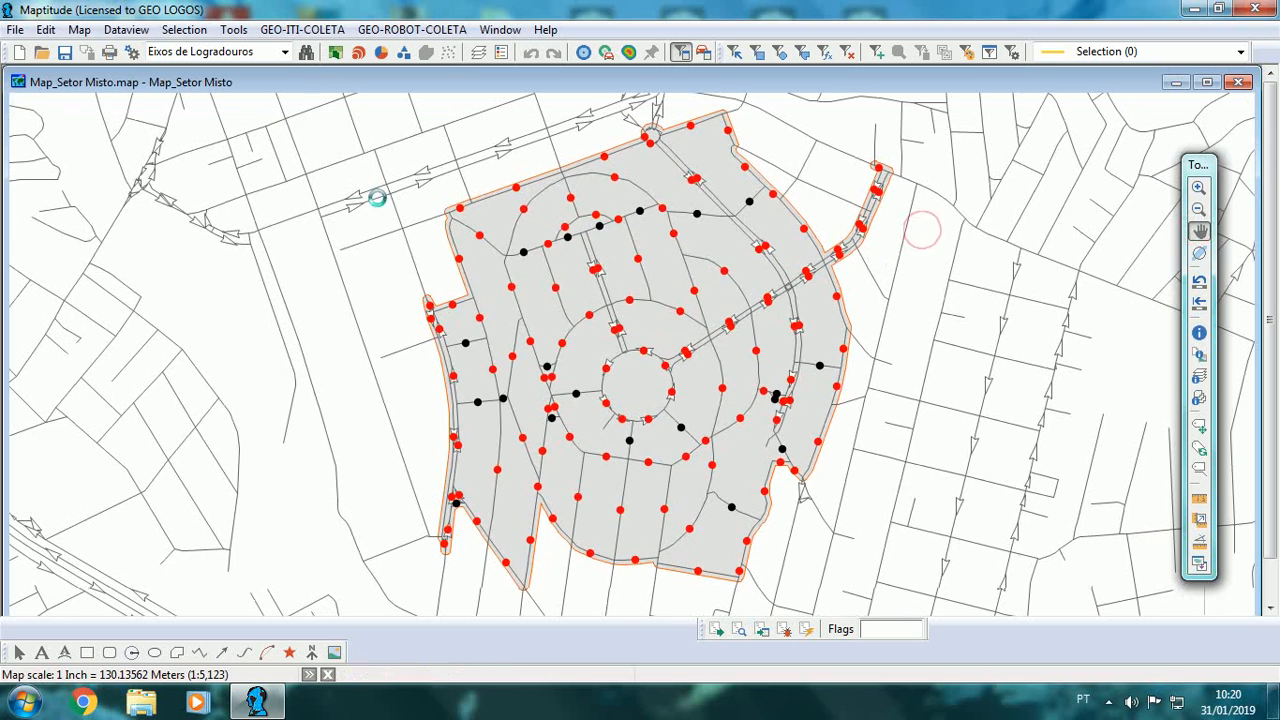
# - Open and exit the GEO-ITI-COLETA module, and open the Routing & Directions Manager for Eixos de Logradouros
pyautogui.click(303, 29)
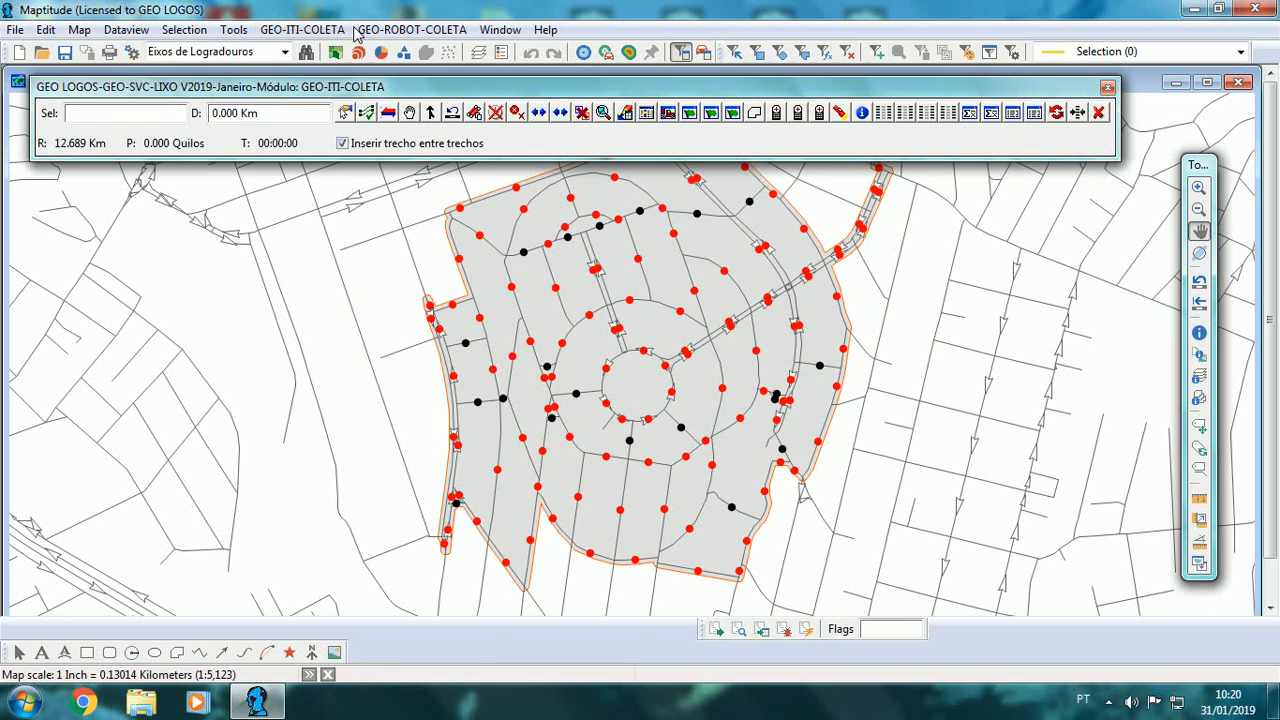
pyautogui.click(1100, 113)
pyautogui.click(234, 29)
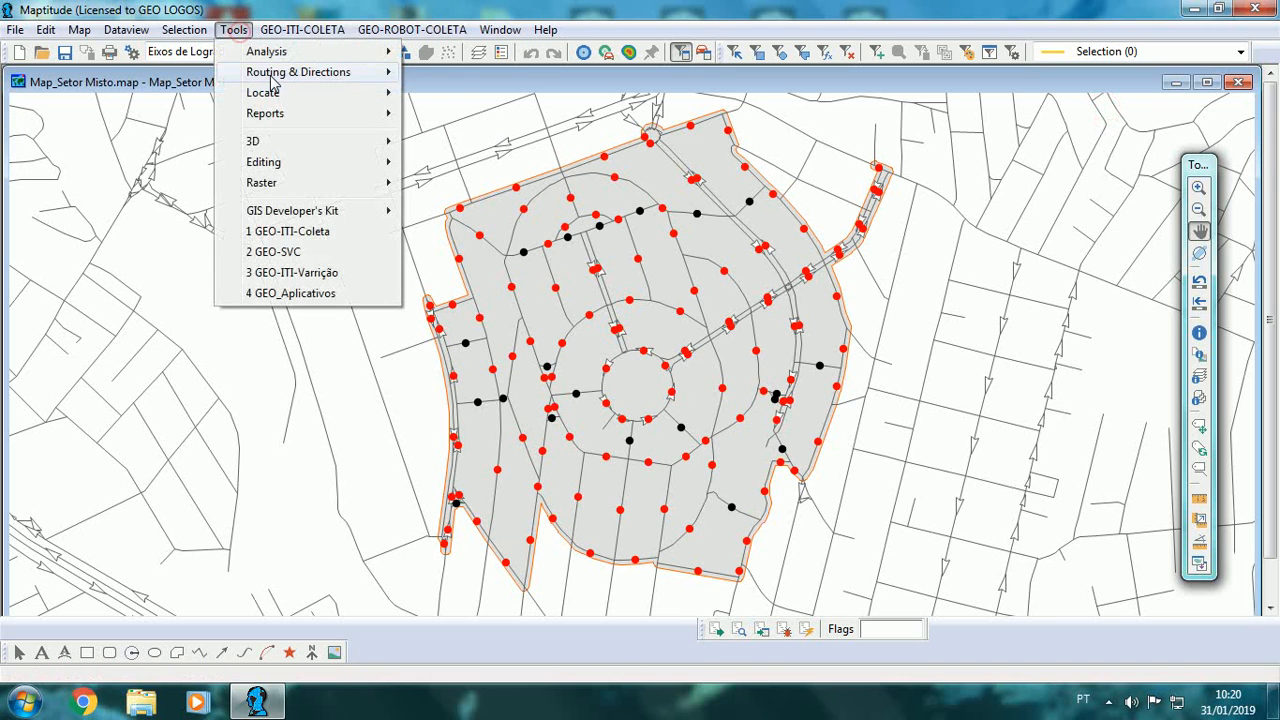
pyautogui.moveTo(271, 80)
pyautogui.click(490, 77)
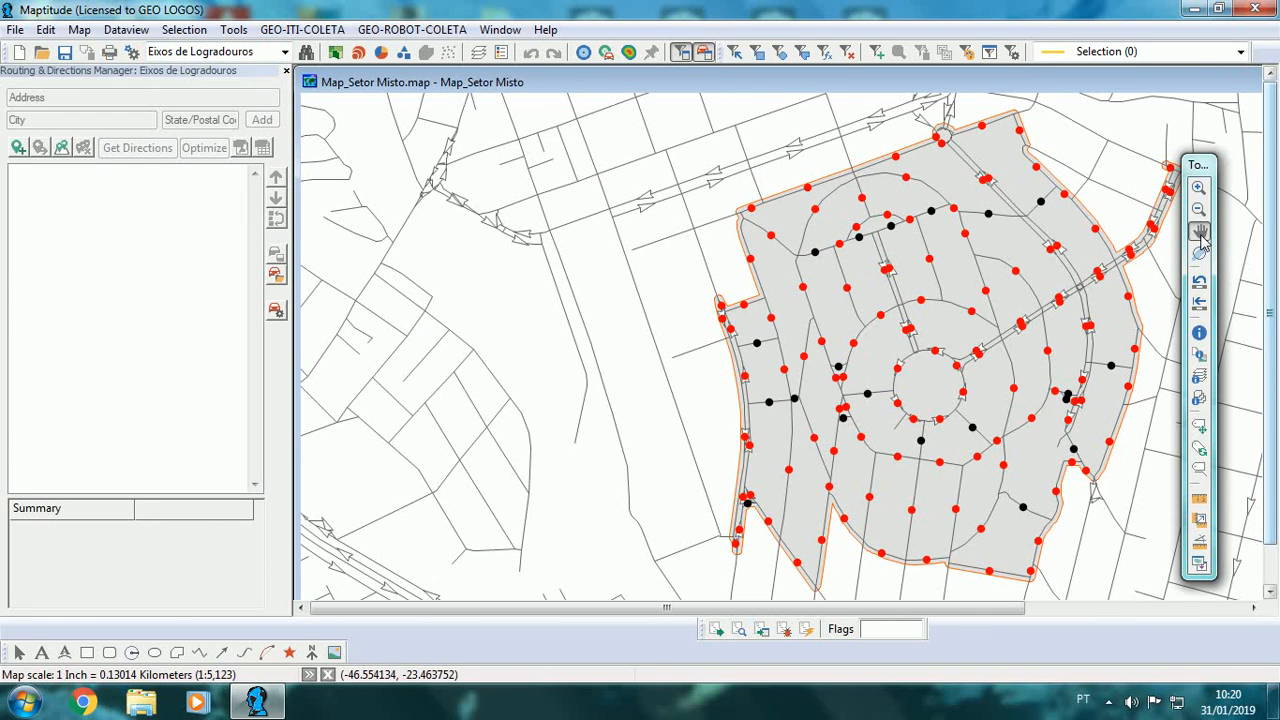
# - Add routing stops from the PT_MAPT layer, using only the Selection (119) features with no ordering
pyautogui.click(62, 148)
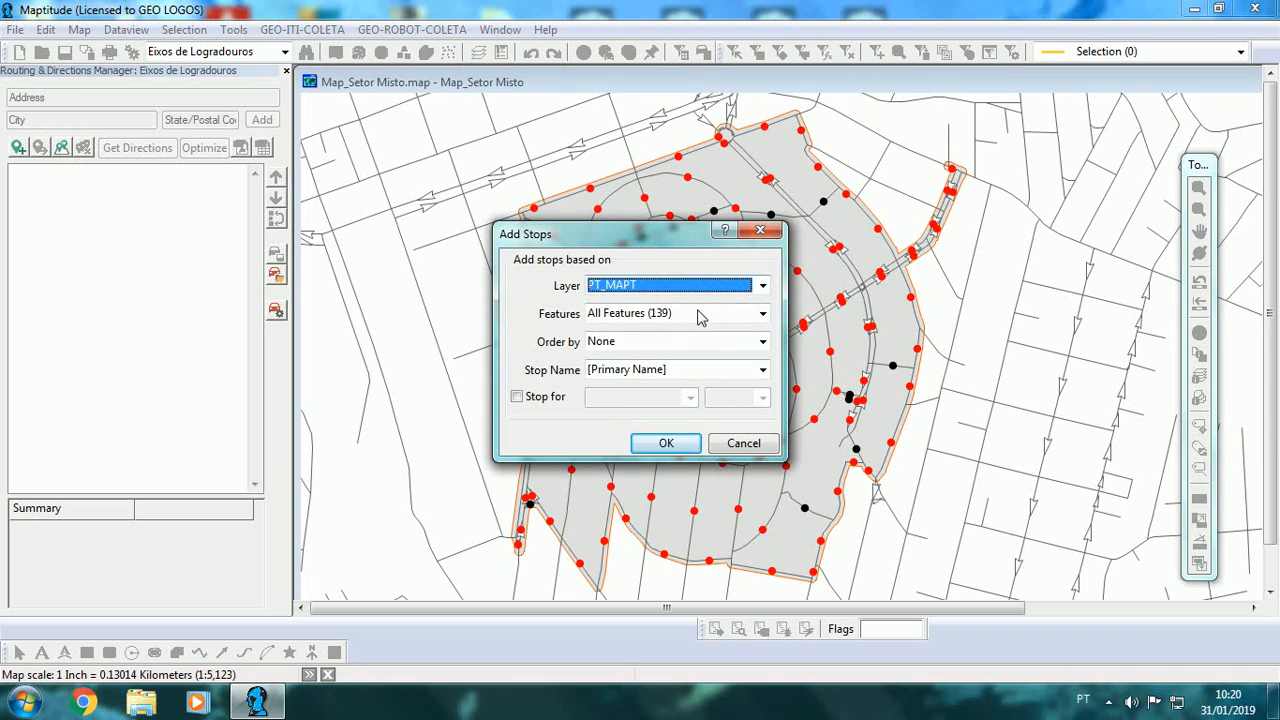
pyautogui.click(762, 289)
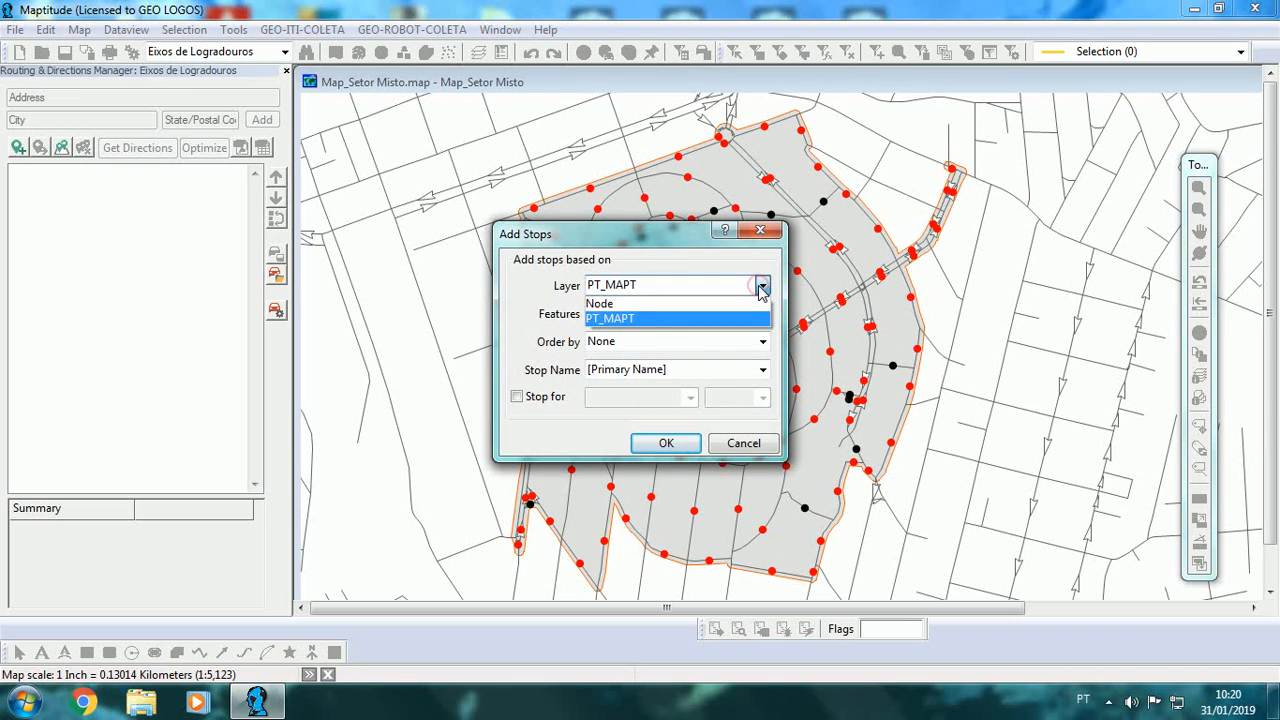
pyautogui.click(628, 318)
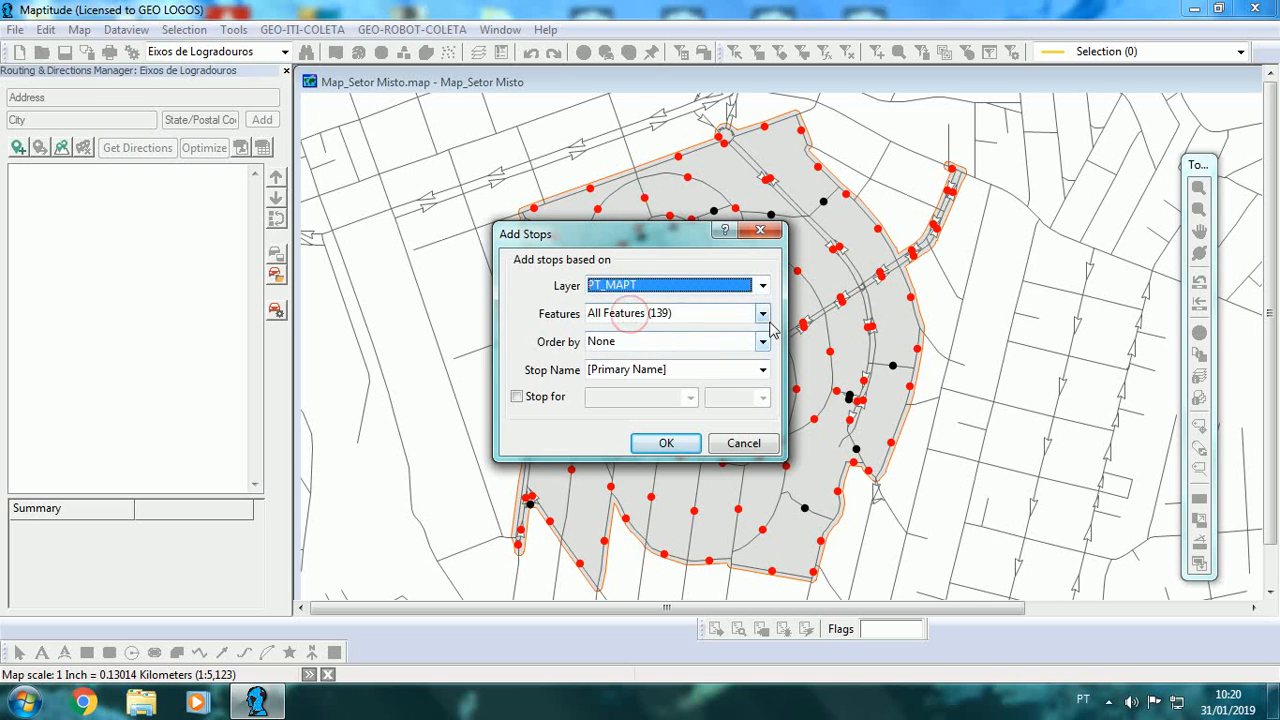
pyautogui.click(760, 314)
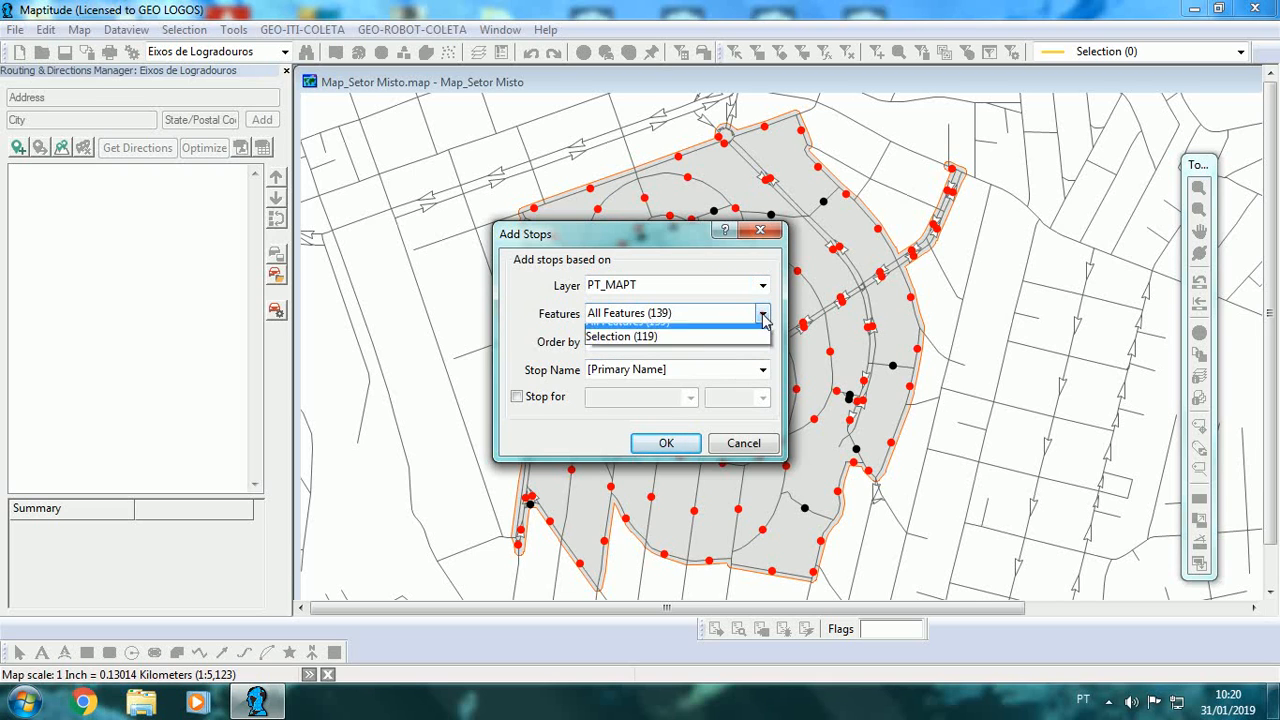
pyautogui.click(675, 348)
pyautogui.click(666, 443)
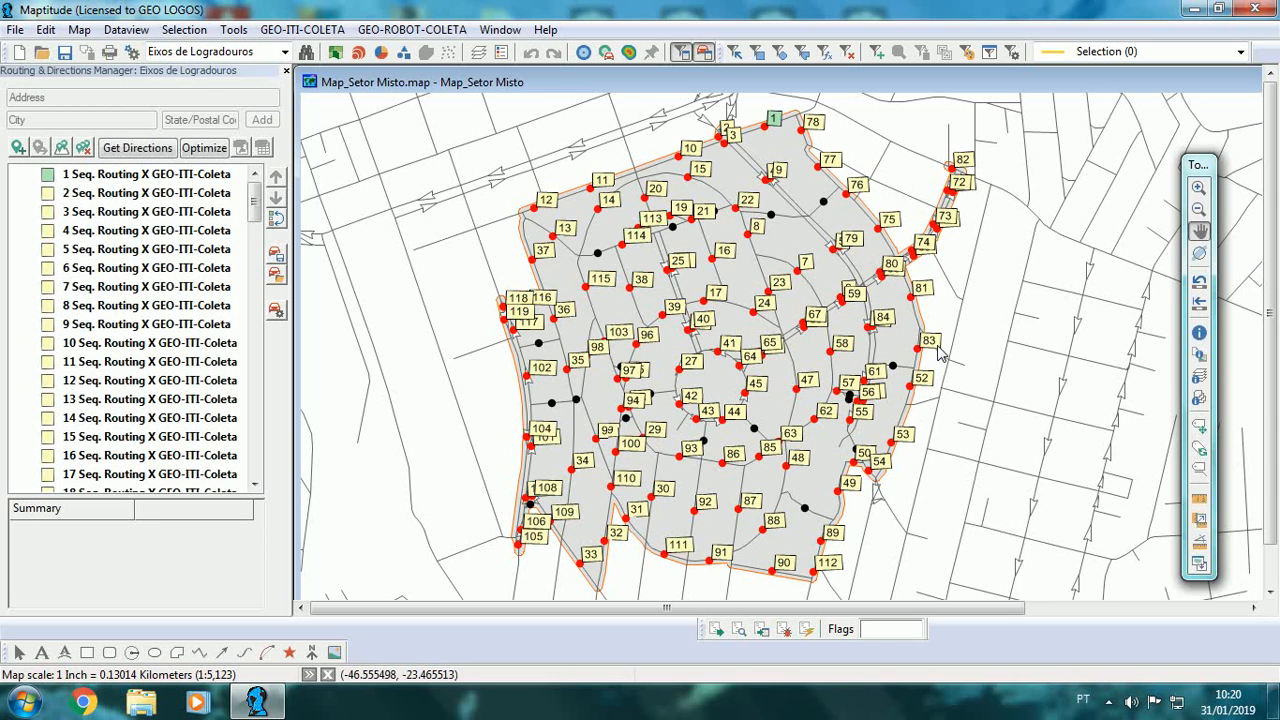
pyautogui.click(1198, 232)
pyautogui.moveTo(965, 369); pyautogui.dragTo(951, 349)
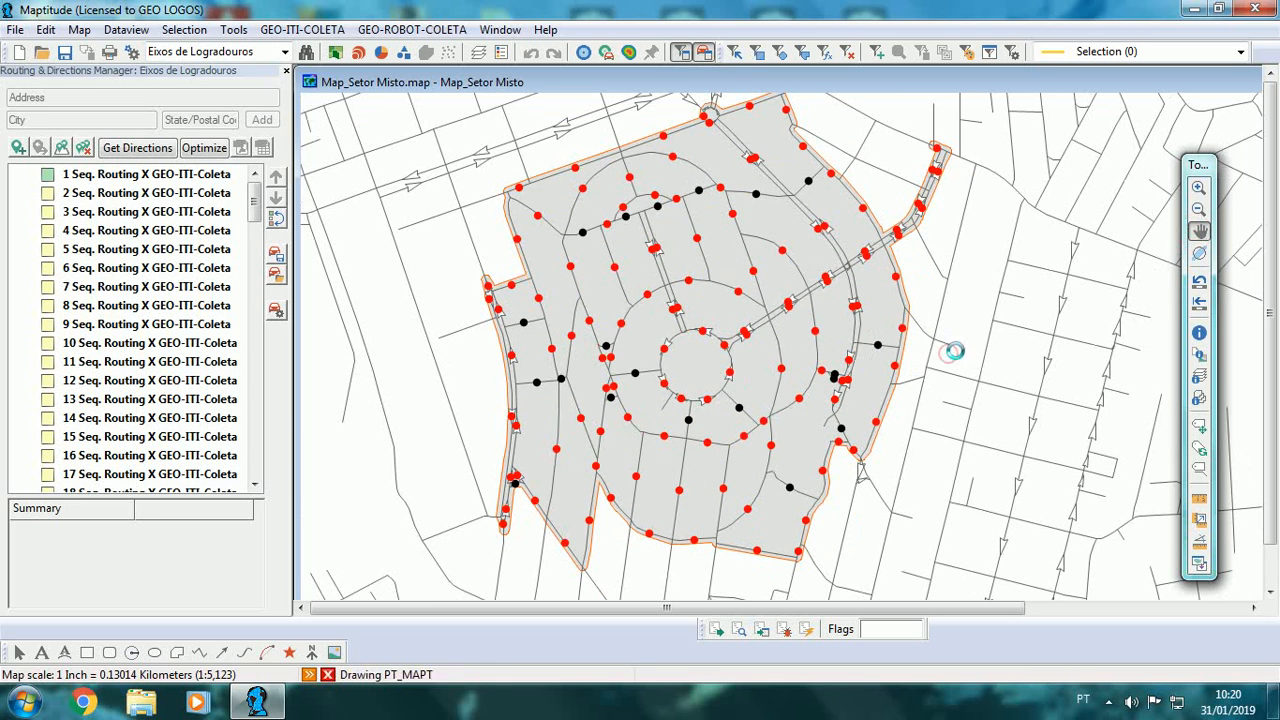
pyautogui.scroll(-1, 957, 360)
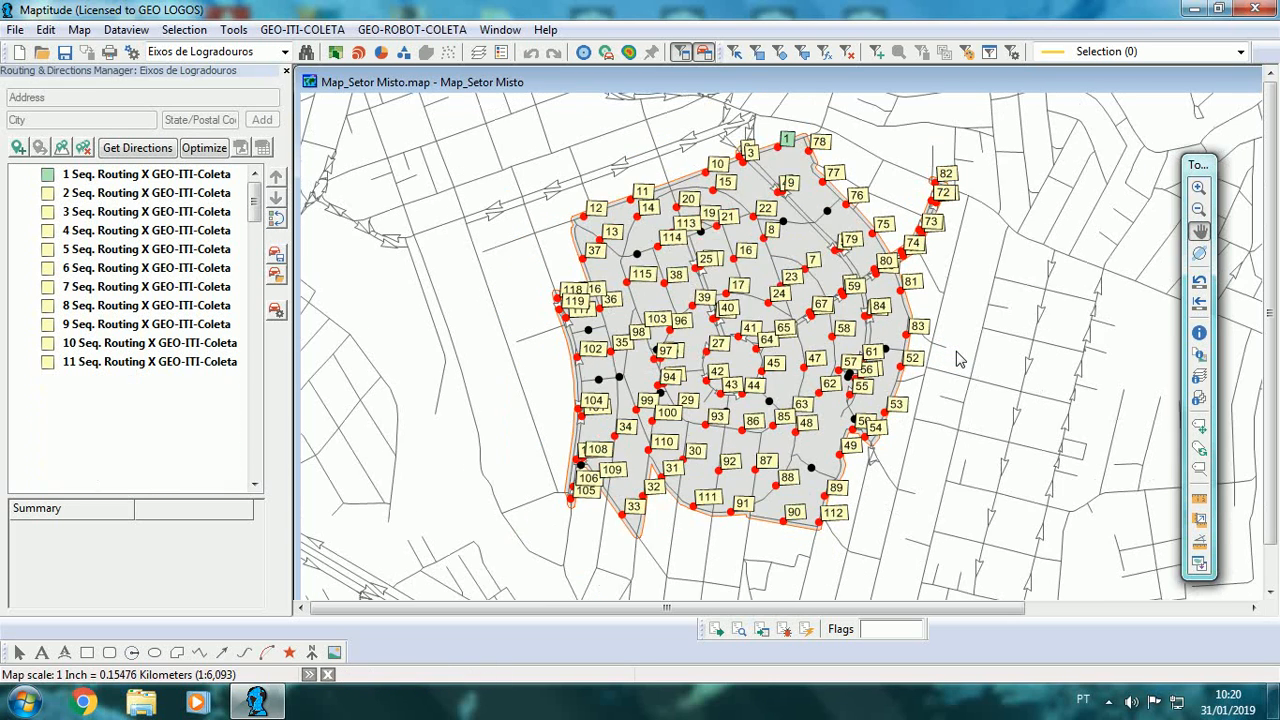
pyautogui.moveTo(955, 373); pyautogui.dragTo(900, 367)
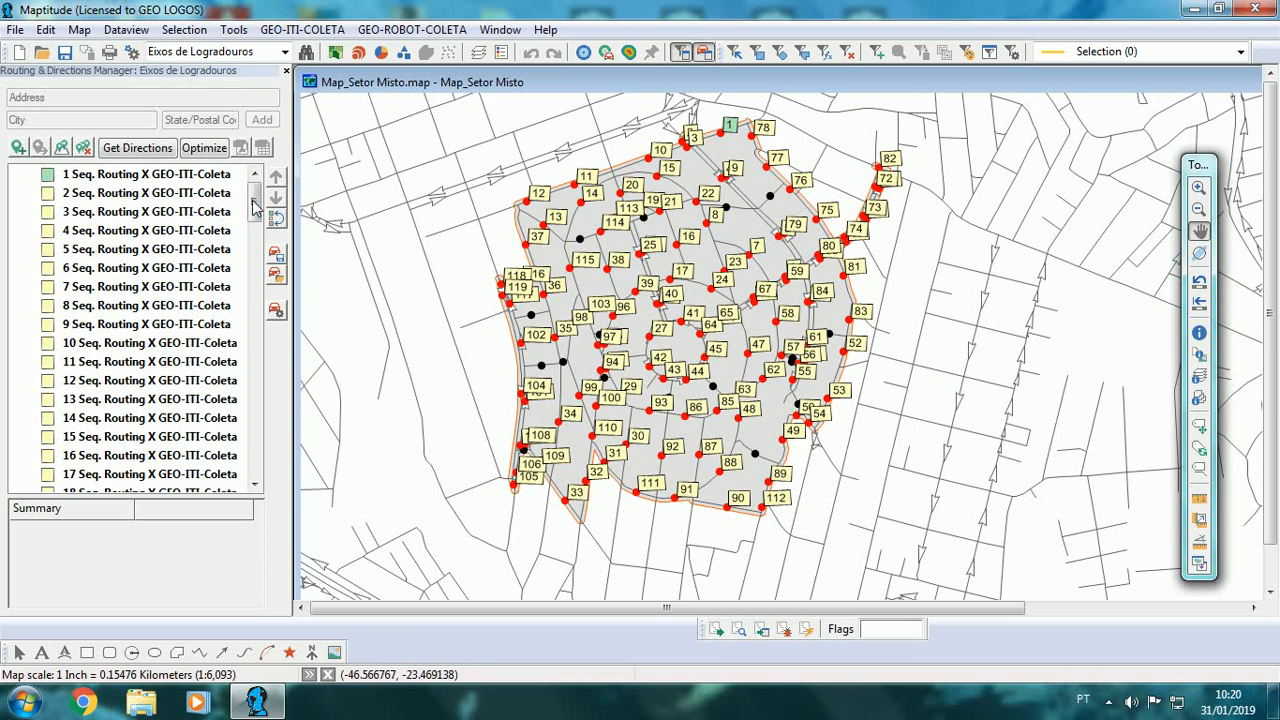
# - Set stop 112, at the sector's southeastern corner, as the end of the route
pyautogui.moveTo(254, 205); pyautogui.dragTo(255, 443)
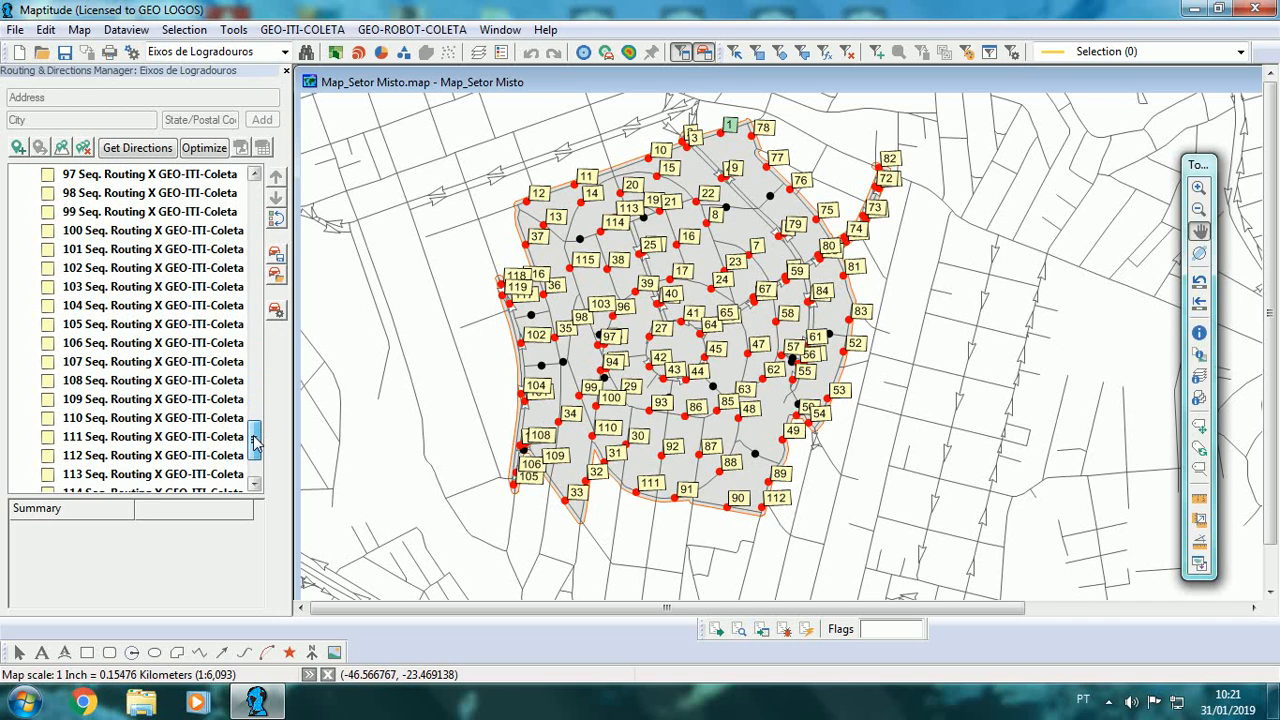
pyautogui.click(160, 458)
pyautogui.rightClick(162, 458)
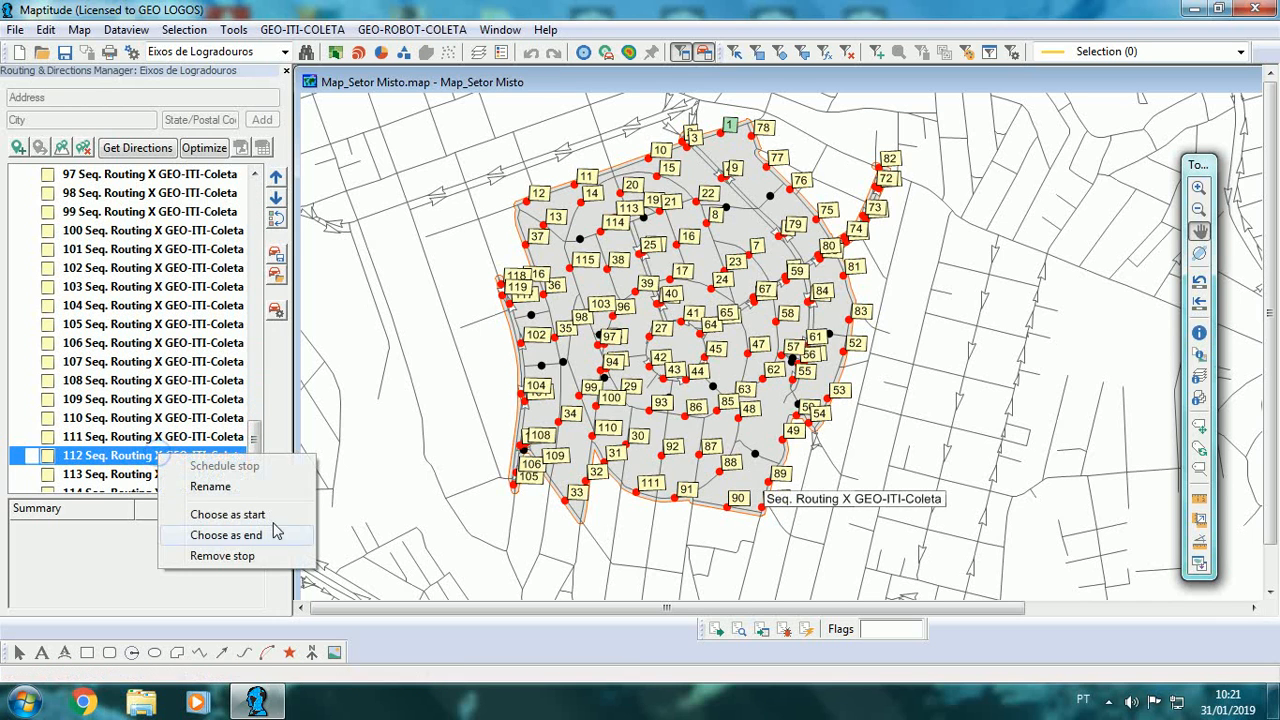
pyautogui.click(226, 533)
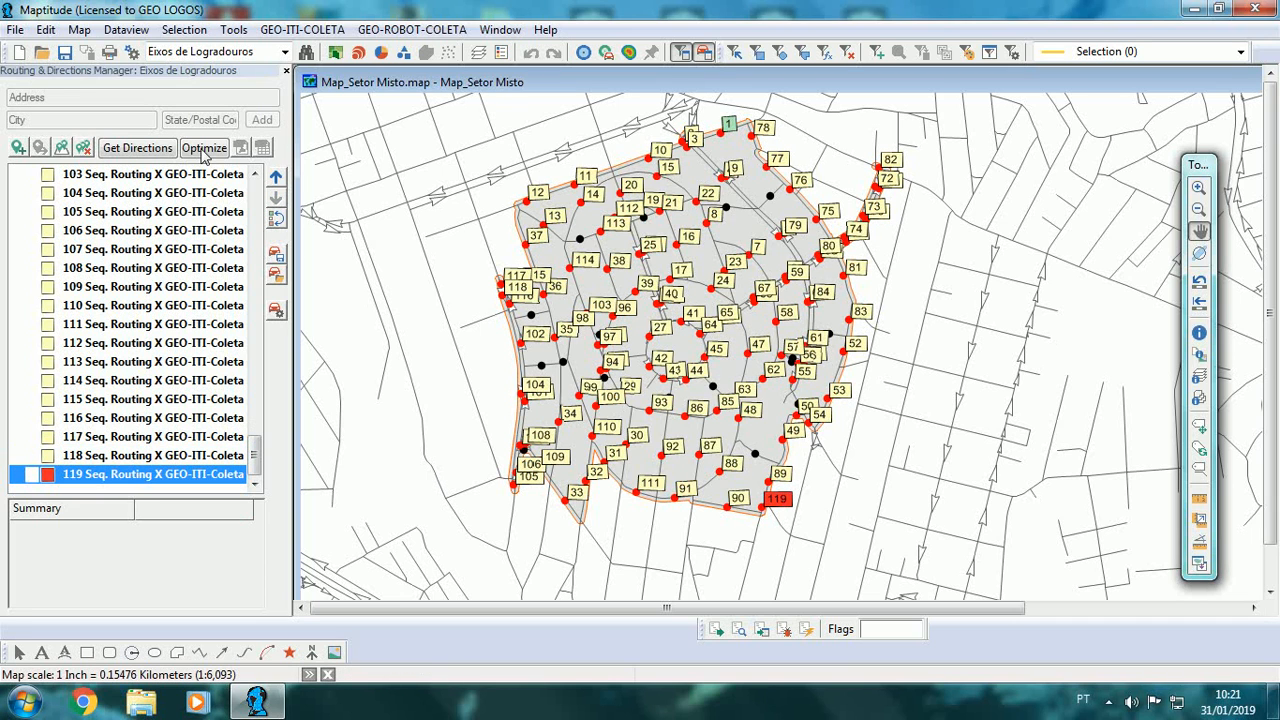
# - Optimize the stop order twice to produce an alternative collection route between the fixed start and end stops
pyautogui.click(200, 148)
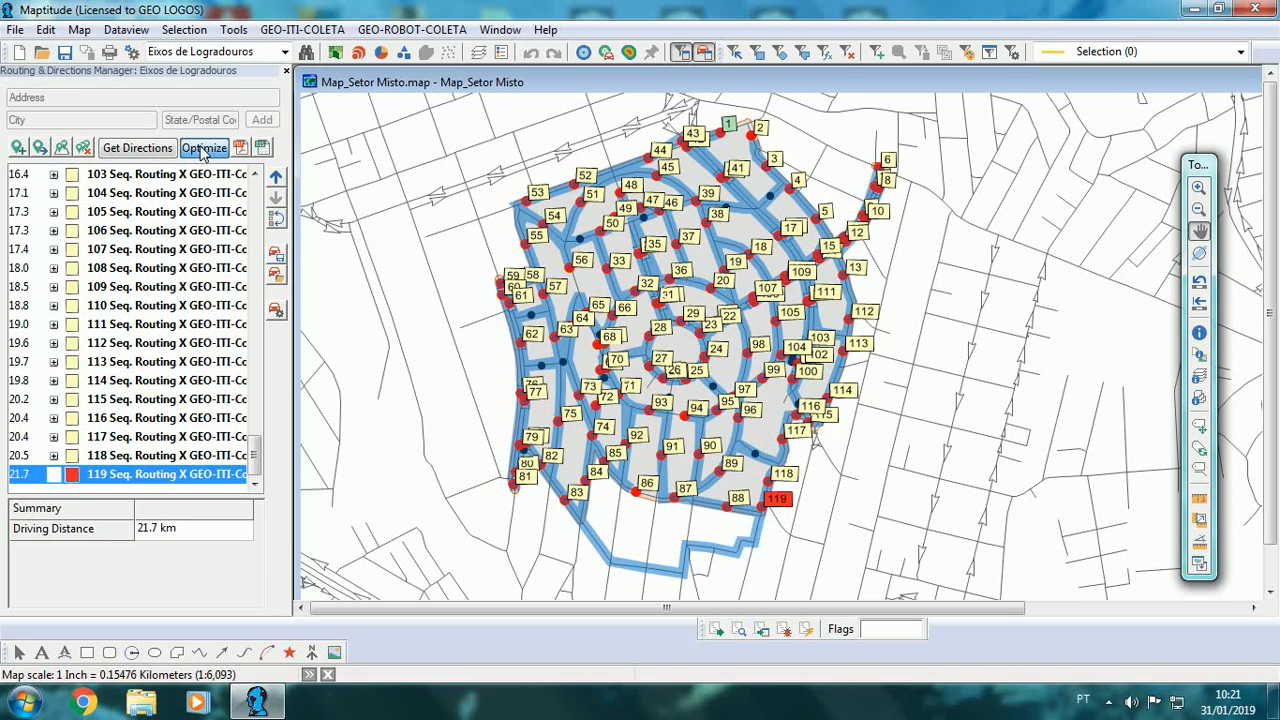
pyautogui.click(203, 148)
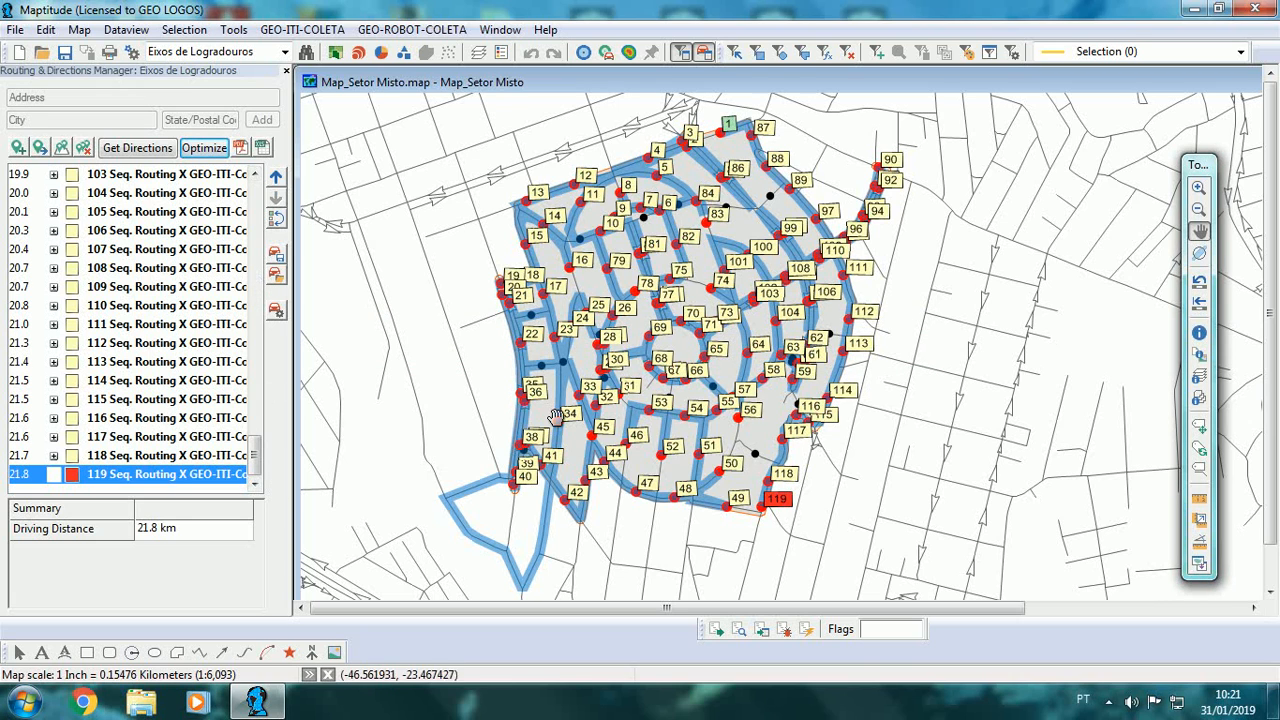
pyautogui.moveTo(556, 416)
pyautogui.moveTo(433, 155)
pyautogui.moveTo(773, 328)
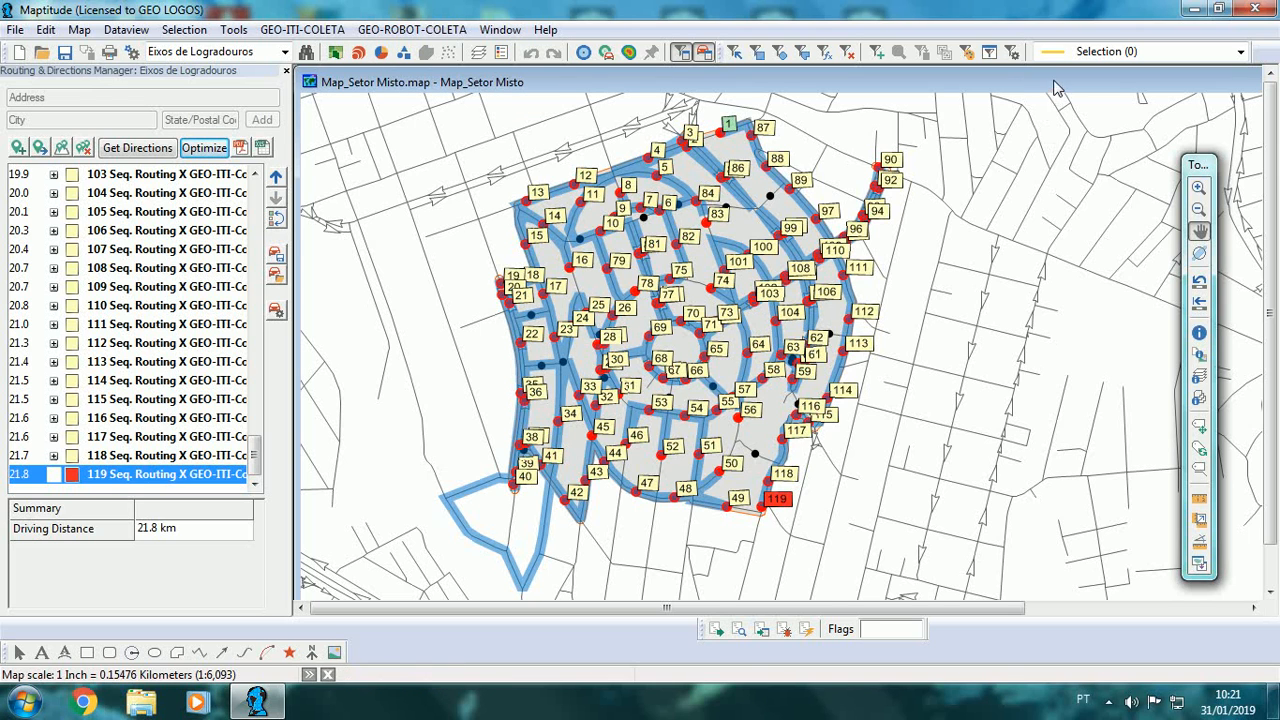
# - Close the Setor Misto map without saving changes to the map or its route
pyautogui.moveTo(1055, 82); pyautogui.dragTo(924, 102)
pyautogui.click(1237, 103)
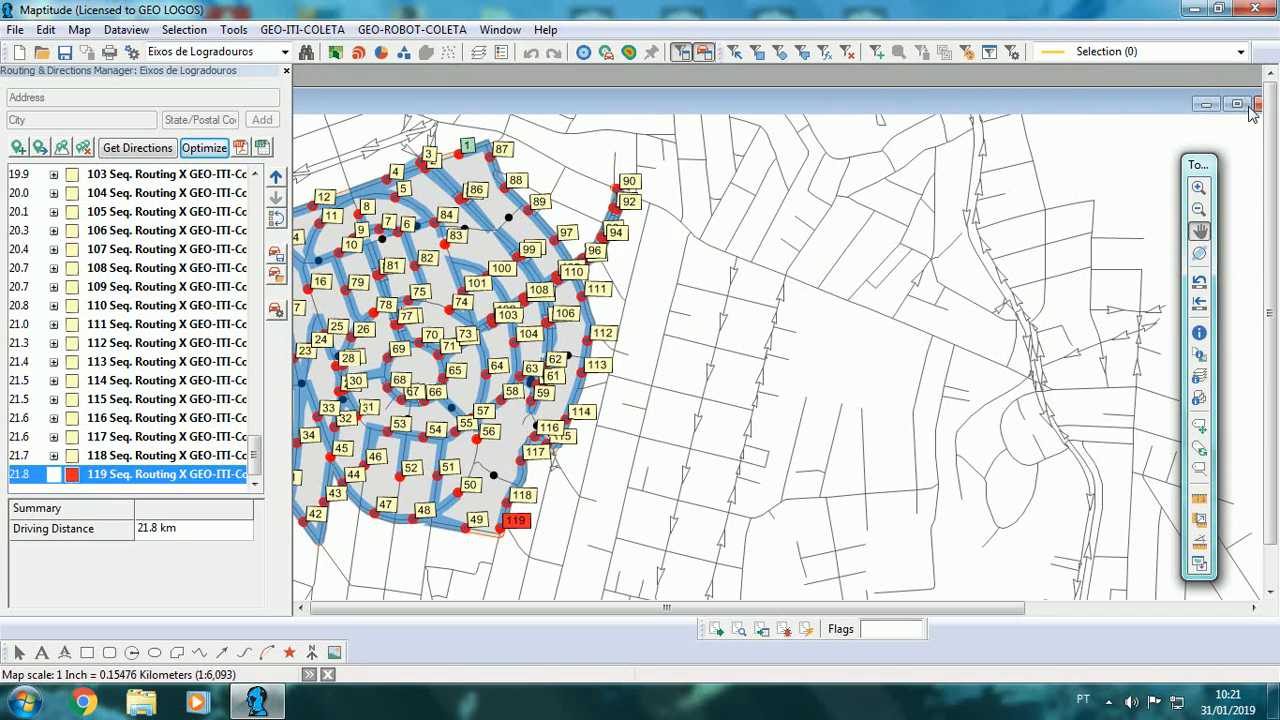
pyautogui.click(1258, 105)
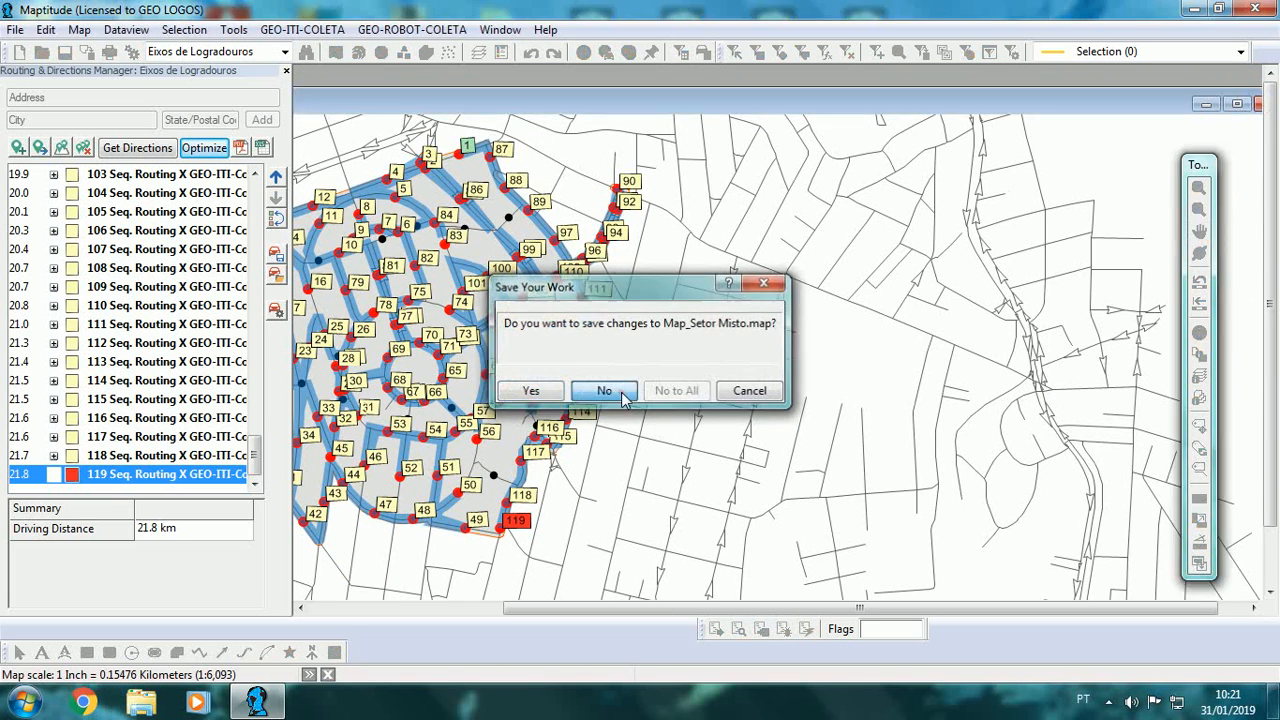
pyautogui.click(605, 390)
pyautogui.click(736, 395)
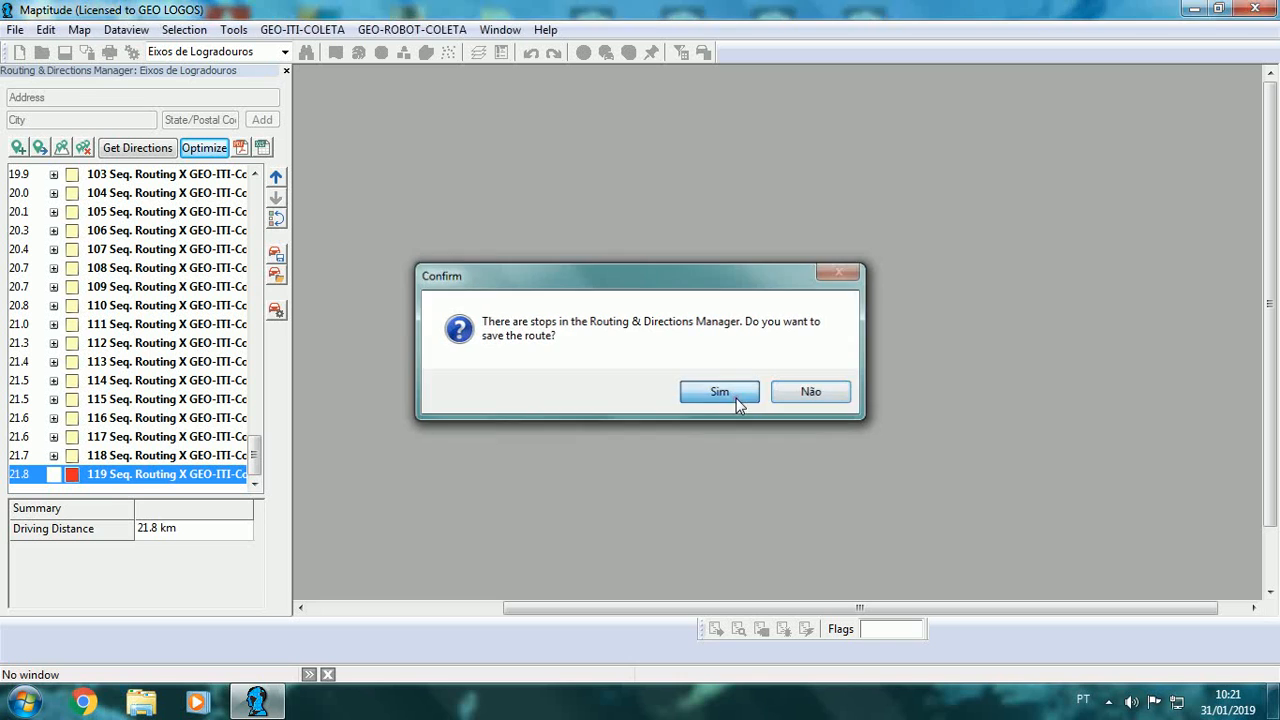
pyautogui.click(900, 522)
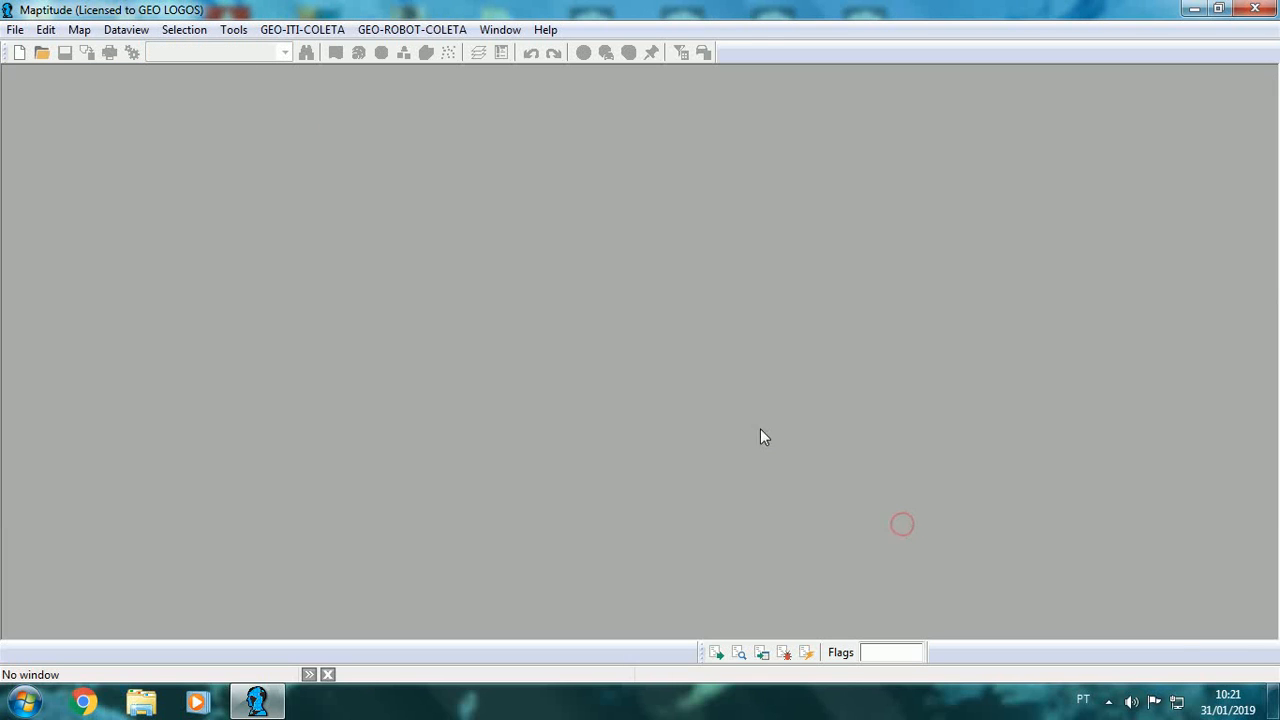
# - Open the Map_Setor Rural map file and bring the sector into view
pyautogui.click(16, 30)
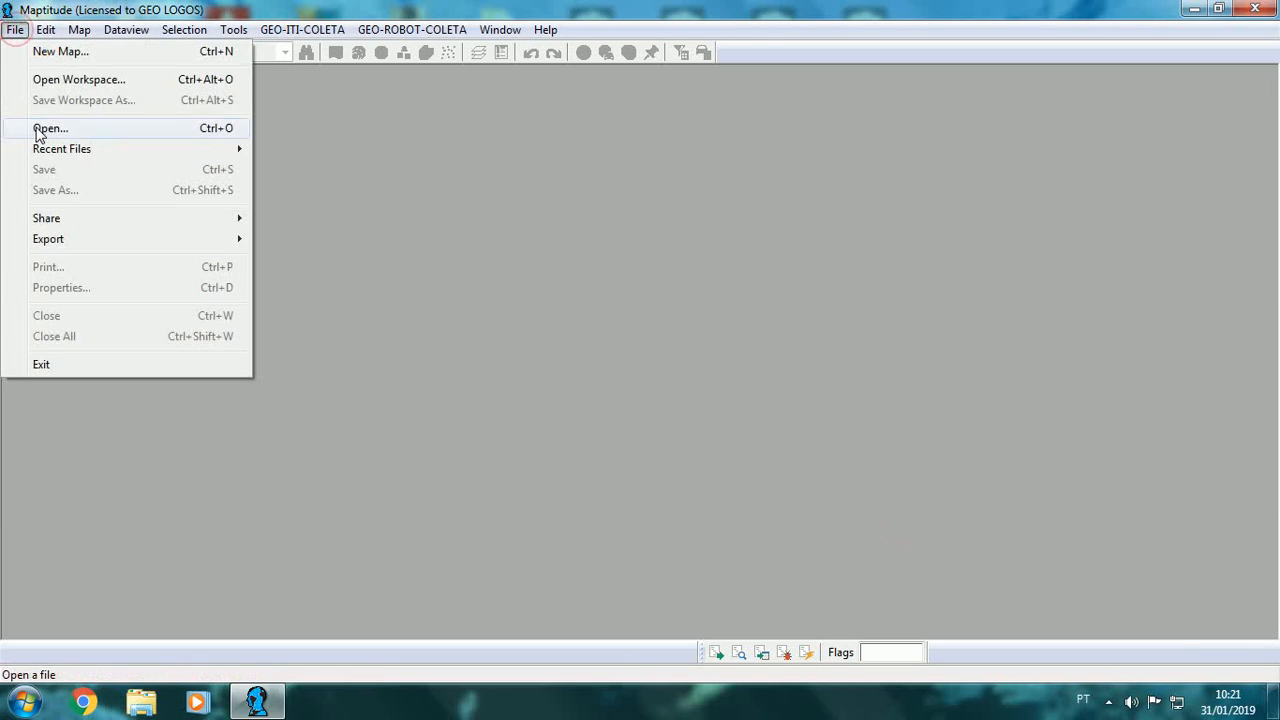
pyautogui.click(34, 125)
pyautogui.click(575, 272)
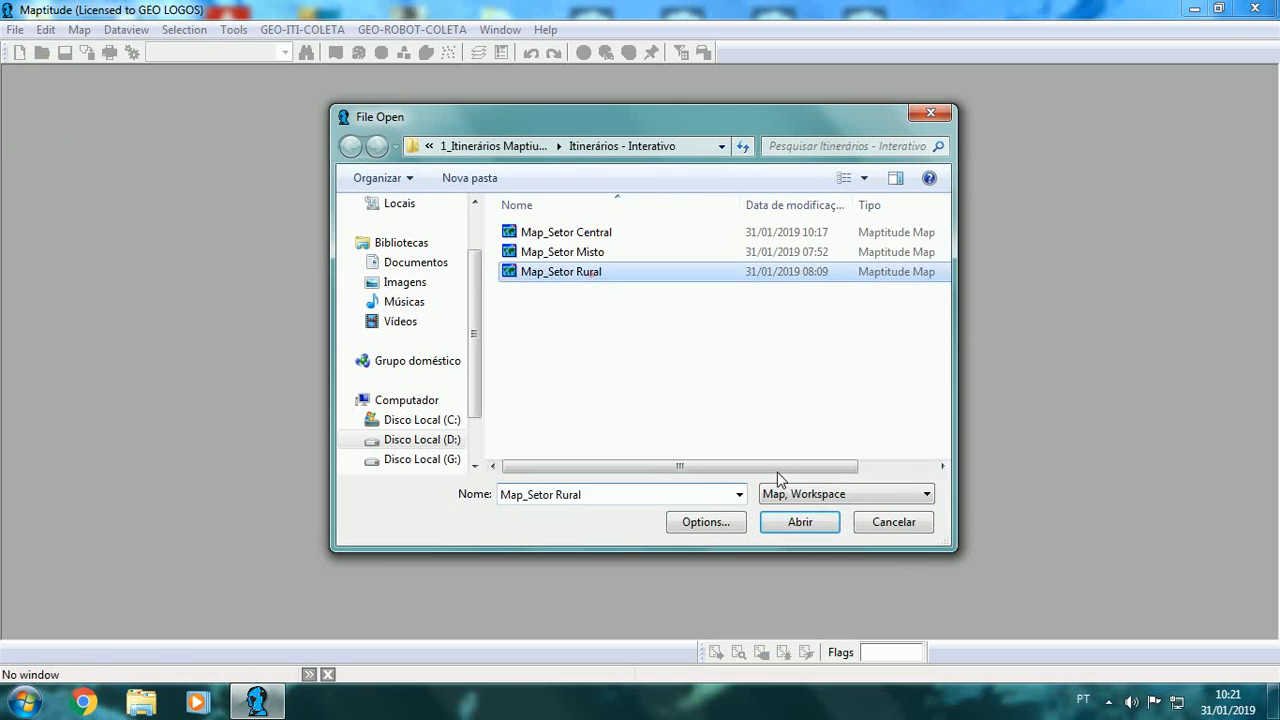
pyautogui.click(814, 522)
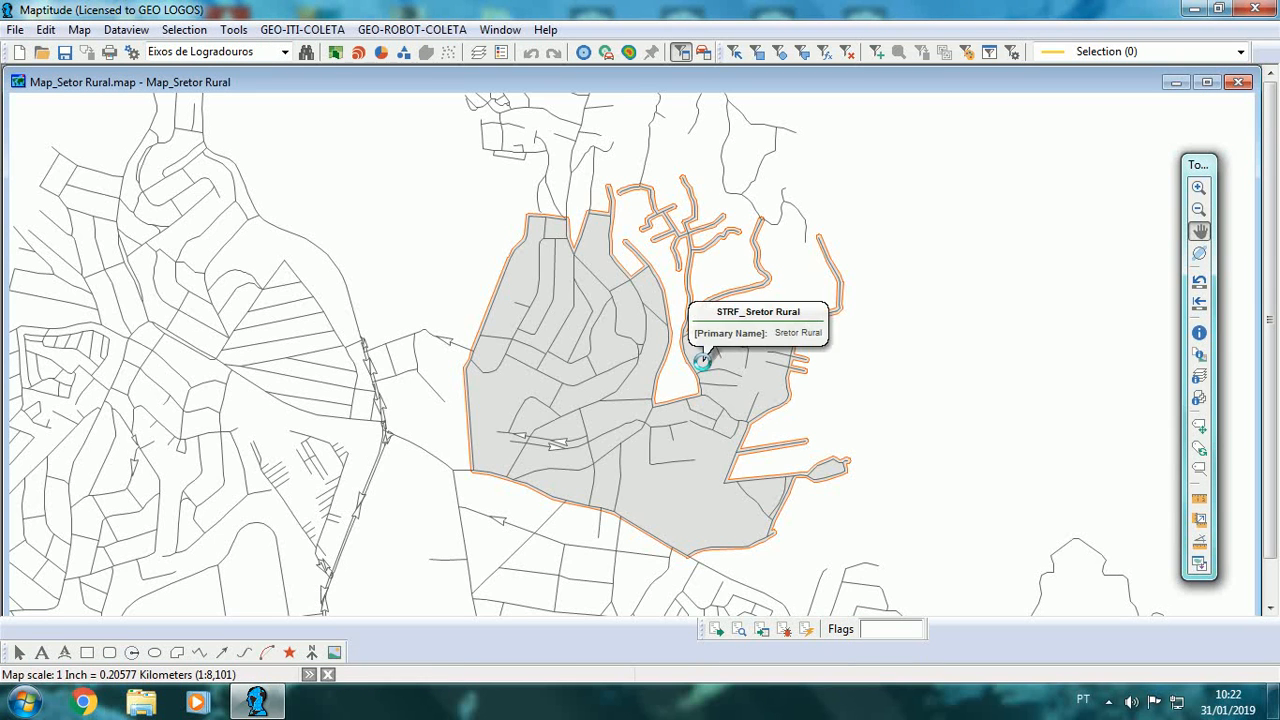
pyautogui.moveTo(686, 340); pyautogui.dragTo(703, 327)
pyautogui.moveTo(712, 313)
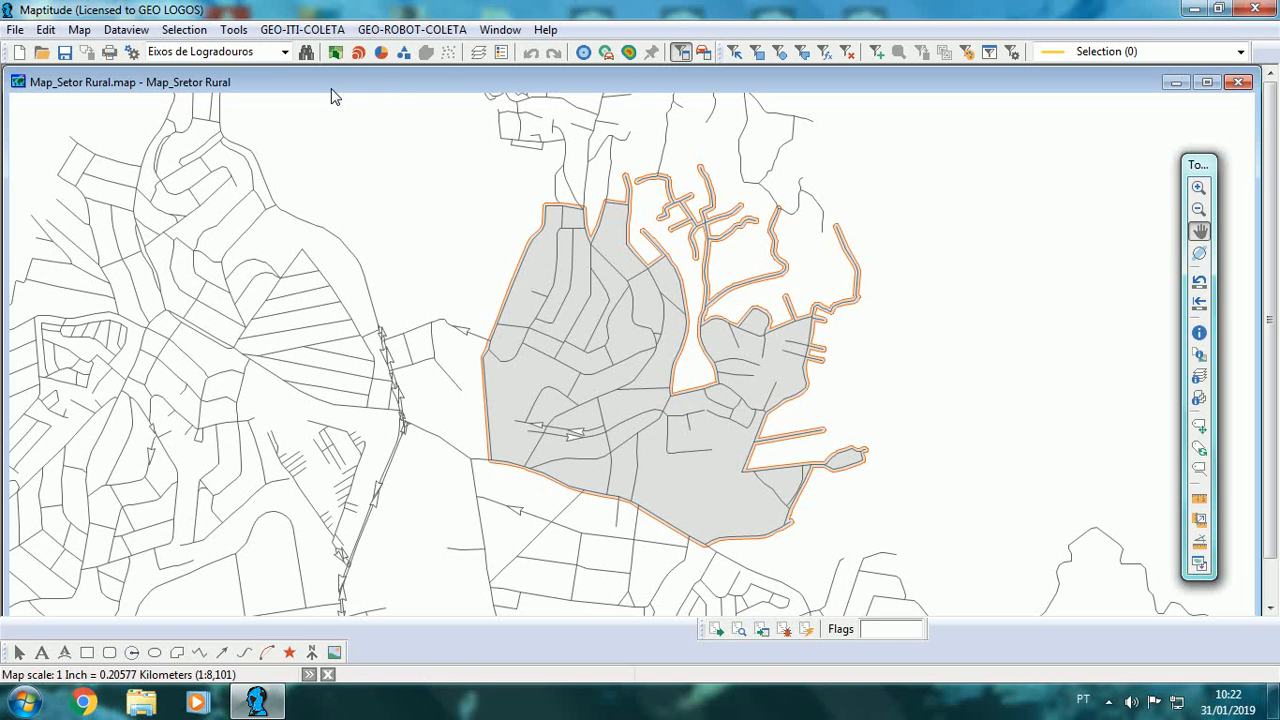
# - Open the GEO-ITI-COLETA module and its semi-automatic and automatic routing list for Sretor Rural
pyautogui.click(302, 29)
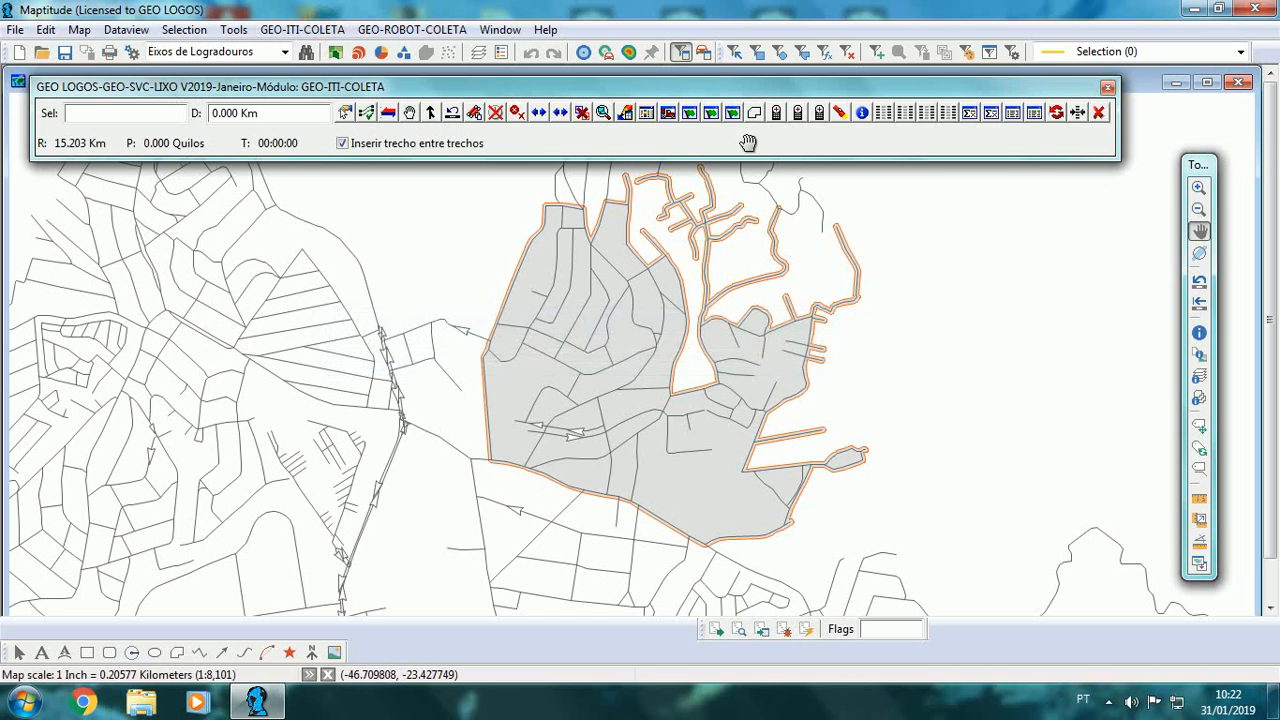
pyautogui.moveTo(735, 93); pyautogui.dragTo(751, 43)
pyautogui.click(686, 63)
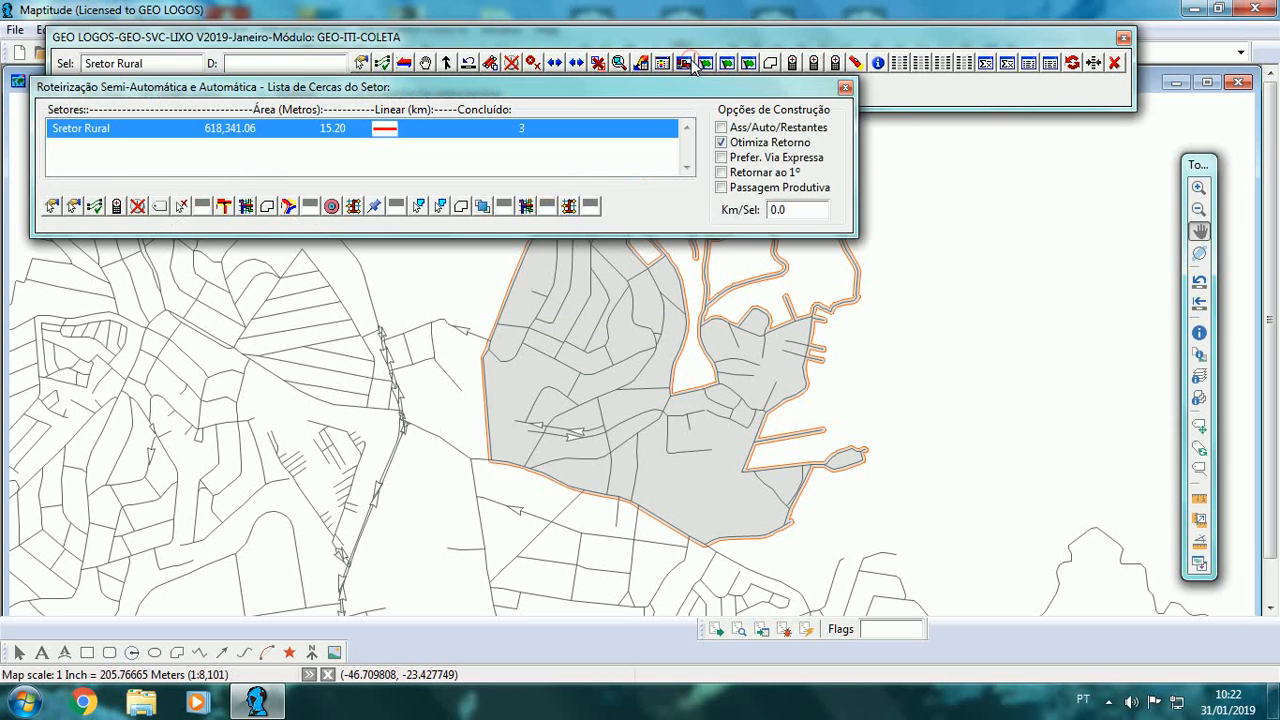
pyautogui.moveTo(688, 97); pyautogui.dragTo(719, 22)
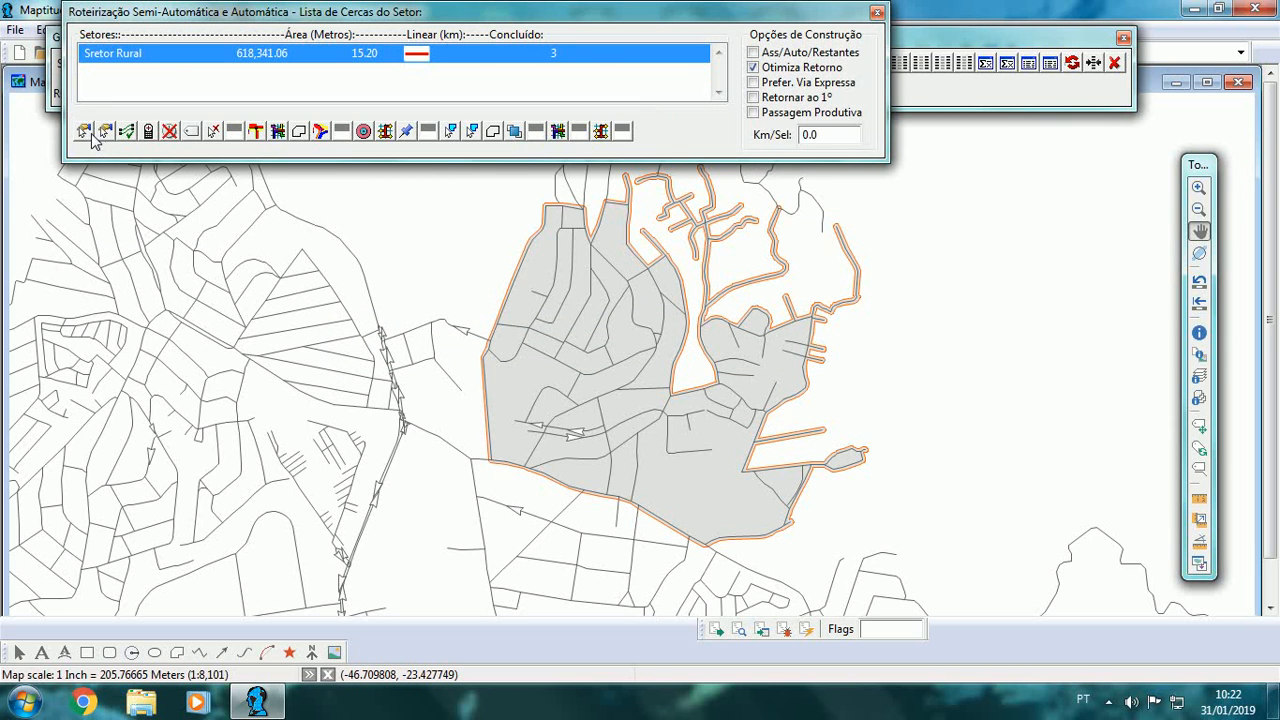
# - Select the street segment on the sector's western boundary, generate the street points for Sretor Rural, and close the GEO-ITI-COLETA module
pyautogui.click(85, 131)
pyautogui.click(489, 436)
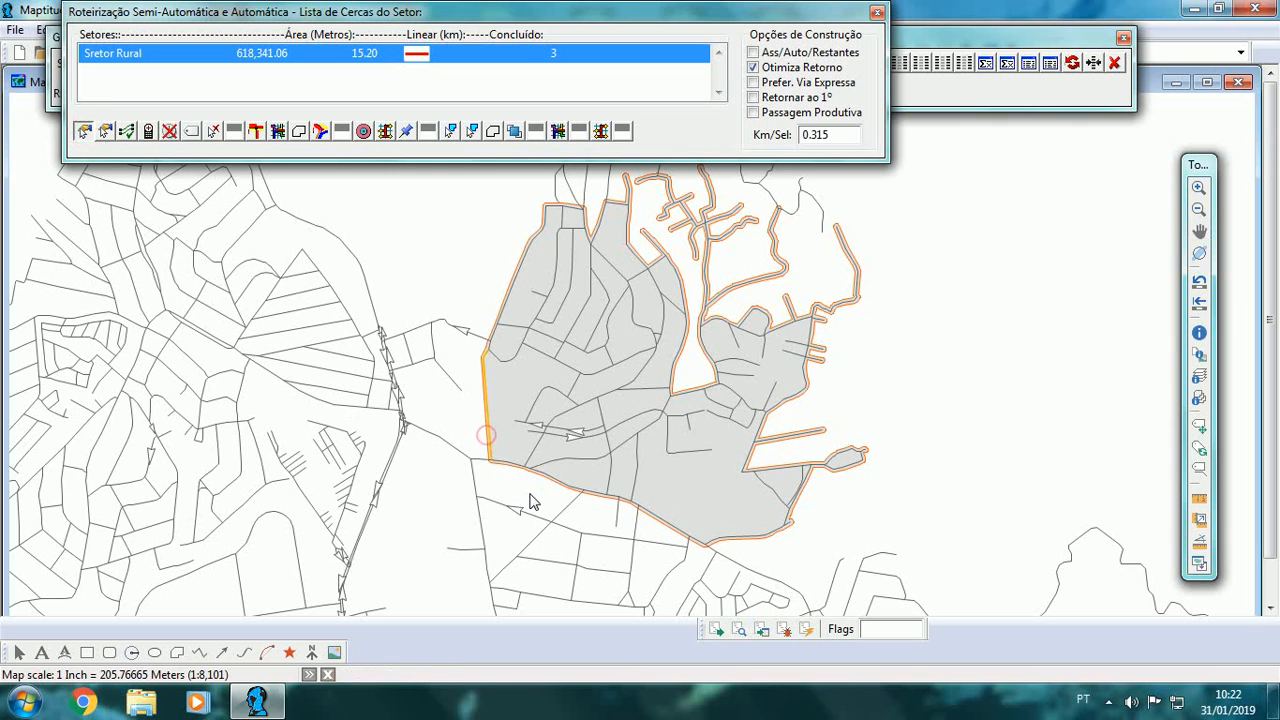
pyautogui.click(361, 132)
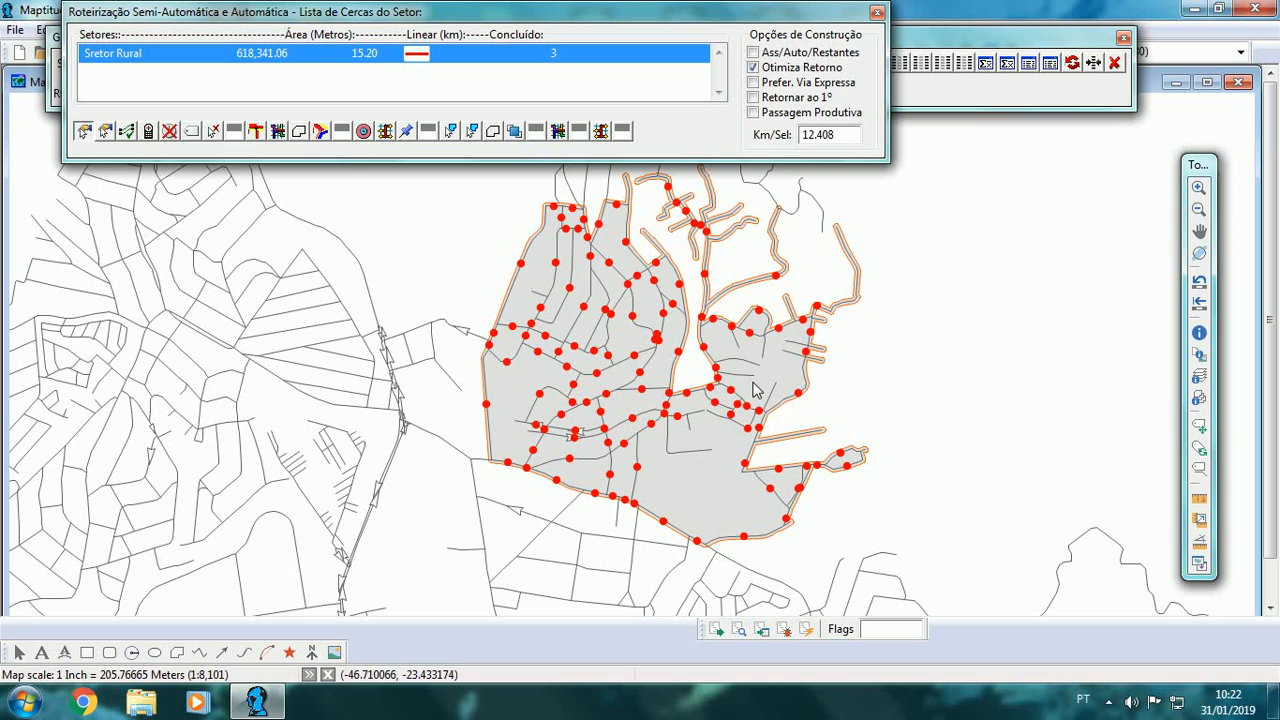
pyautogui.moveTo(673, 468)
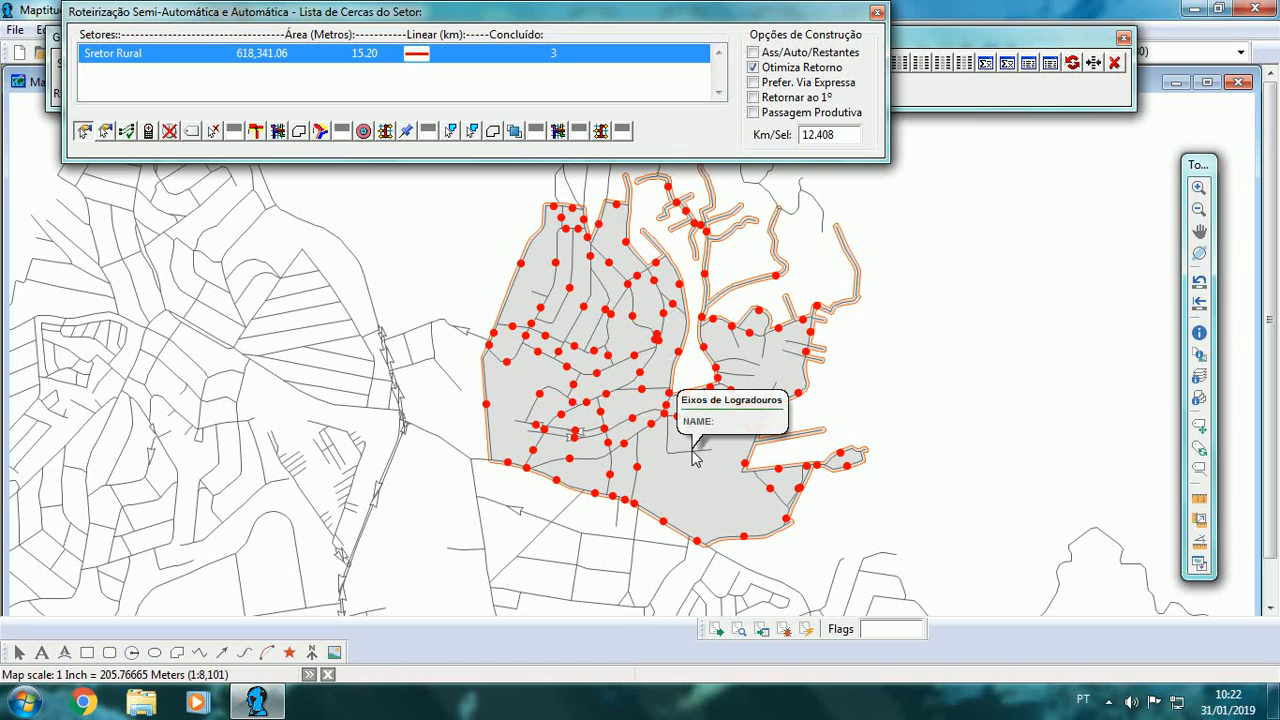
pyautogui.click(877, 13)
pyautogui.click(1113, 64)
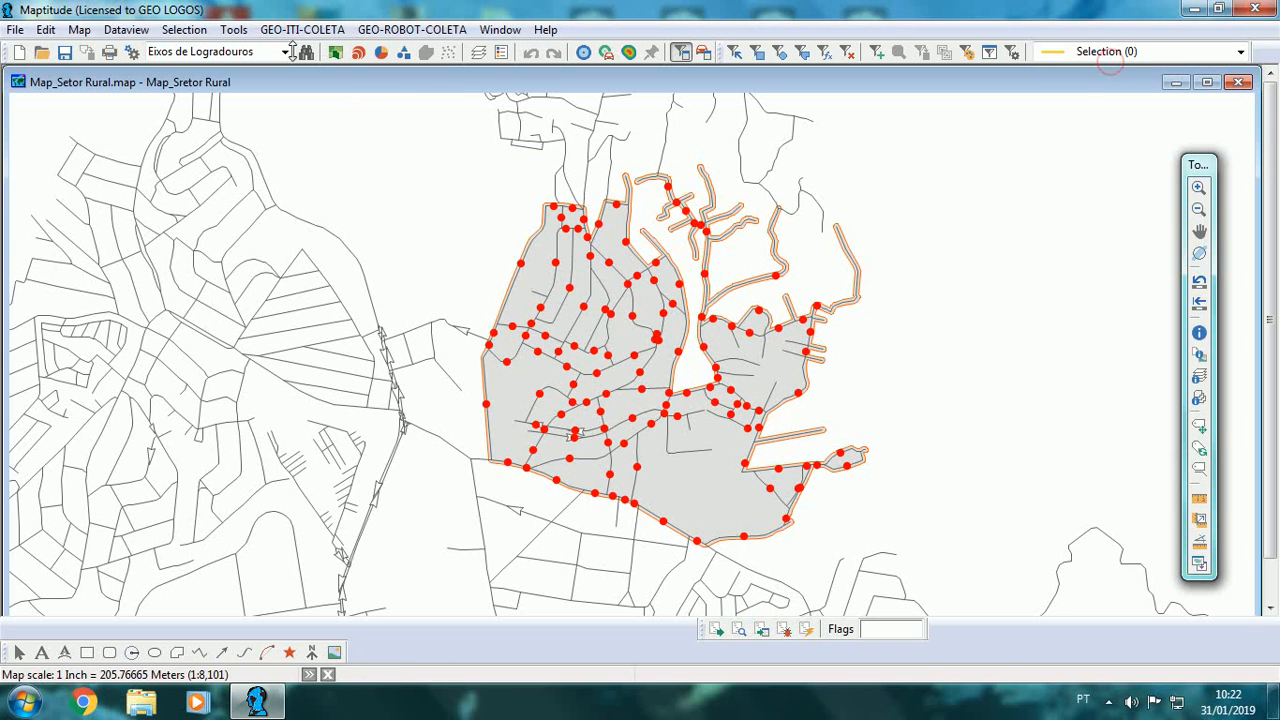
pyautogui.click(234, 29)
pyautogui.moveTo(278, 72)
pyautogui.click(535, 72)
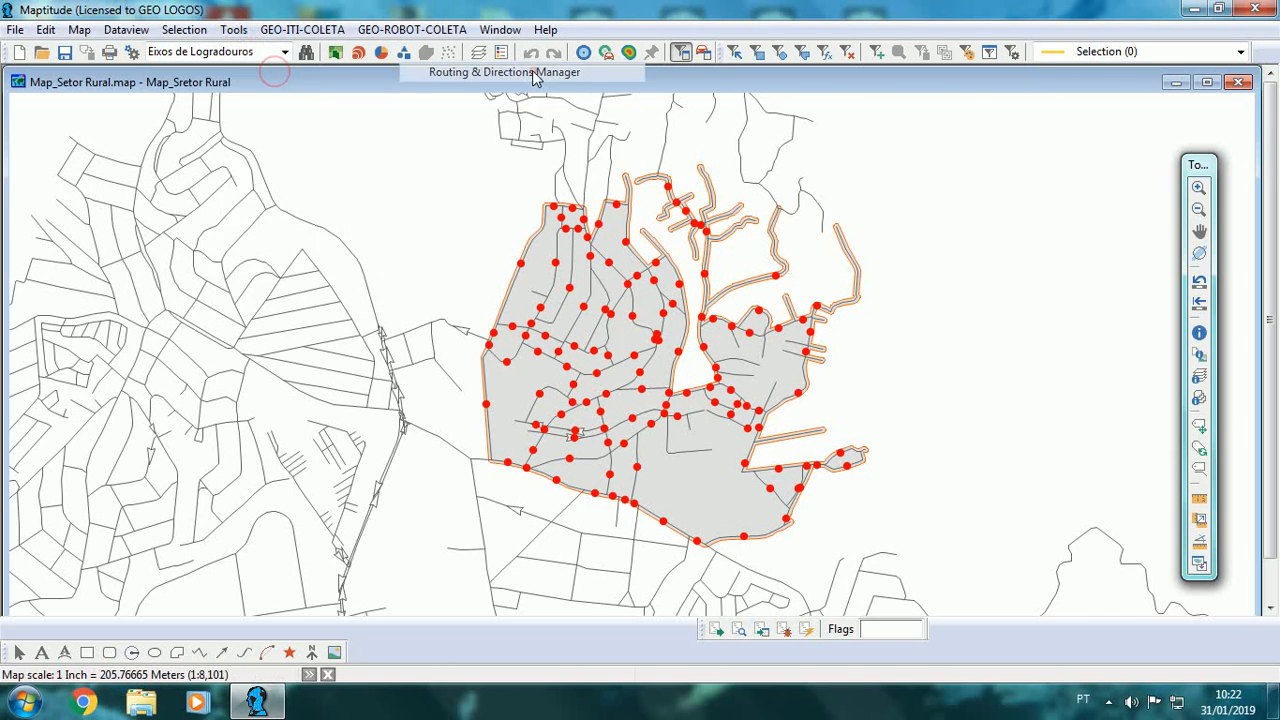
pyautogui.click(1200, 232)
pyautogui.moveTo(920, 238); pyautogui.dragTo(680, 238)
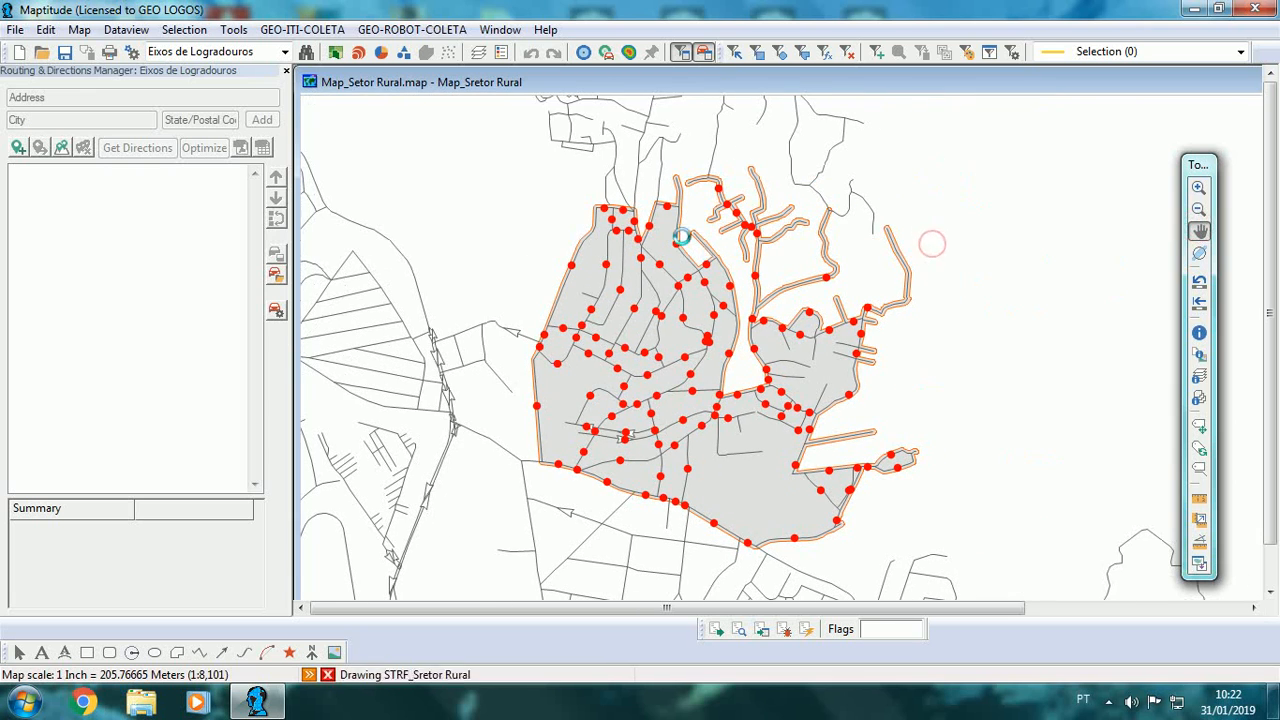
pyautogui.click(61, 147)
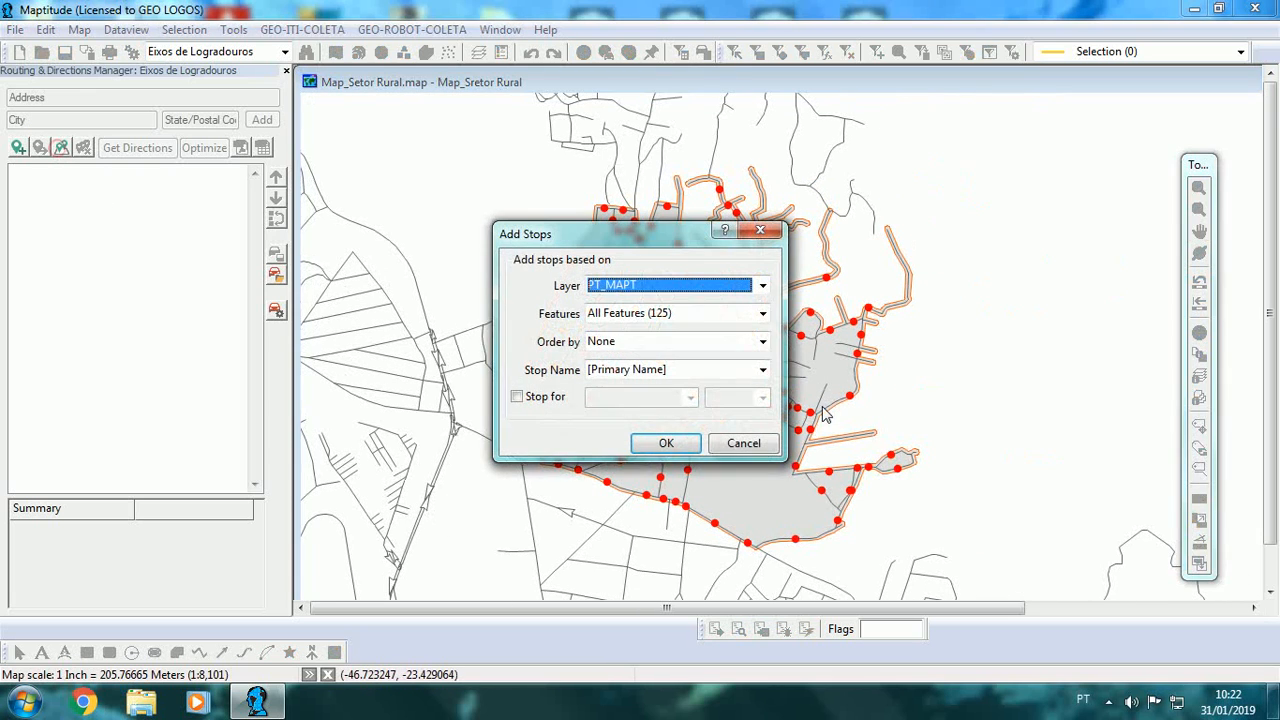
pyautogui.click(762, 313)
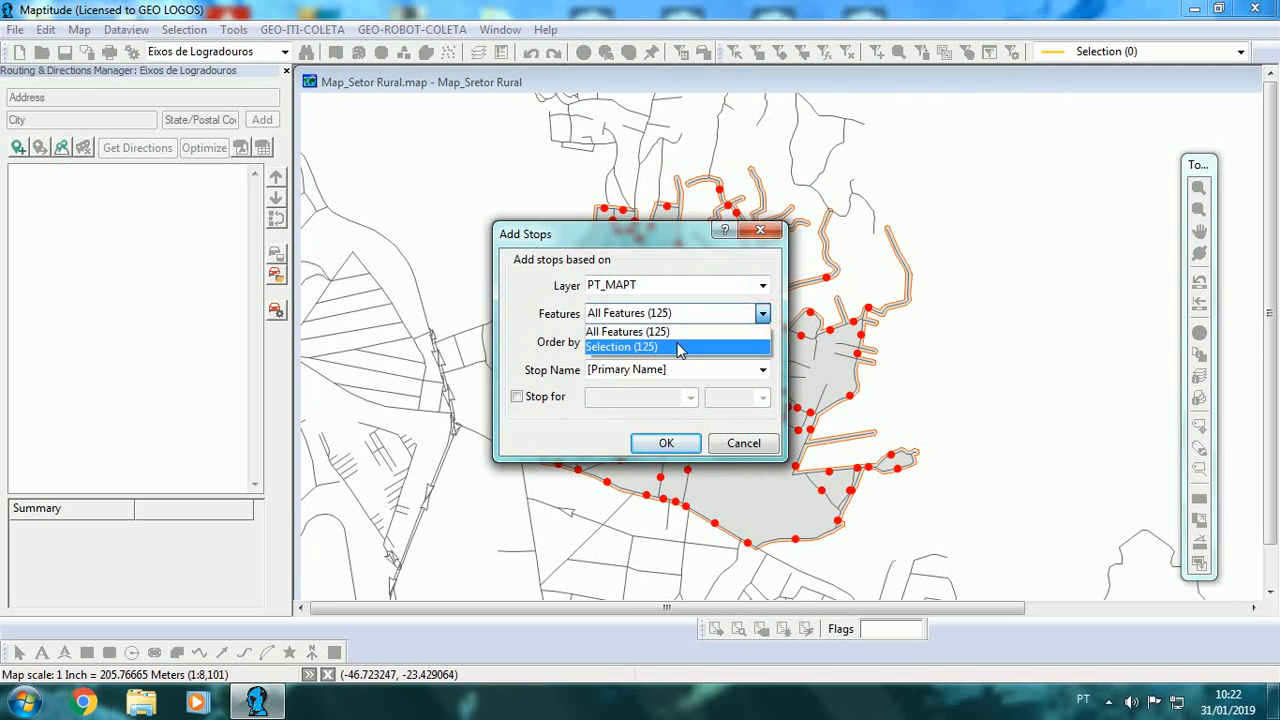
pyautogui.click(740, 453)
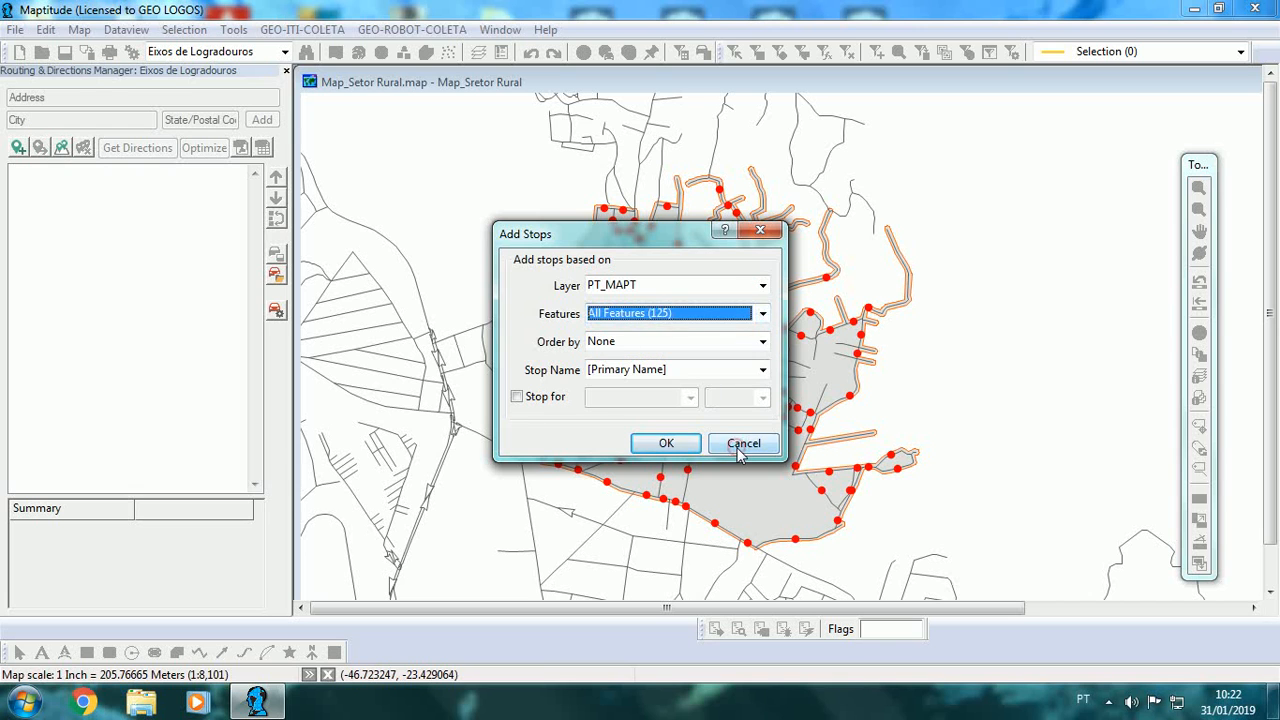
pyautogui.click(740, 450)
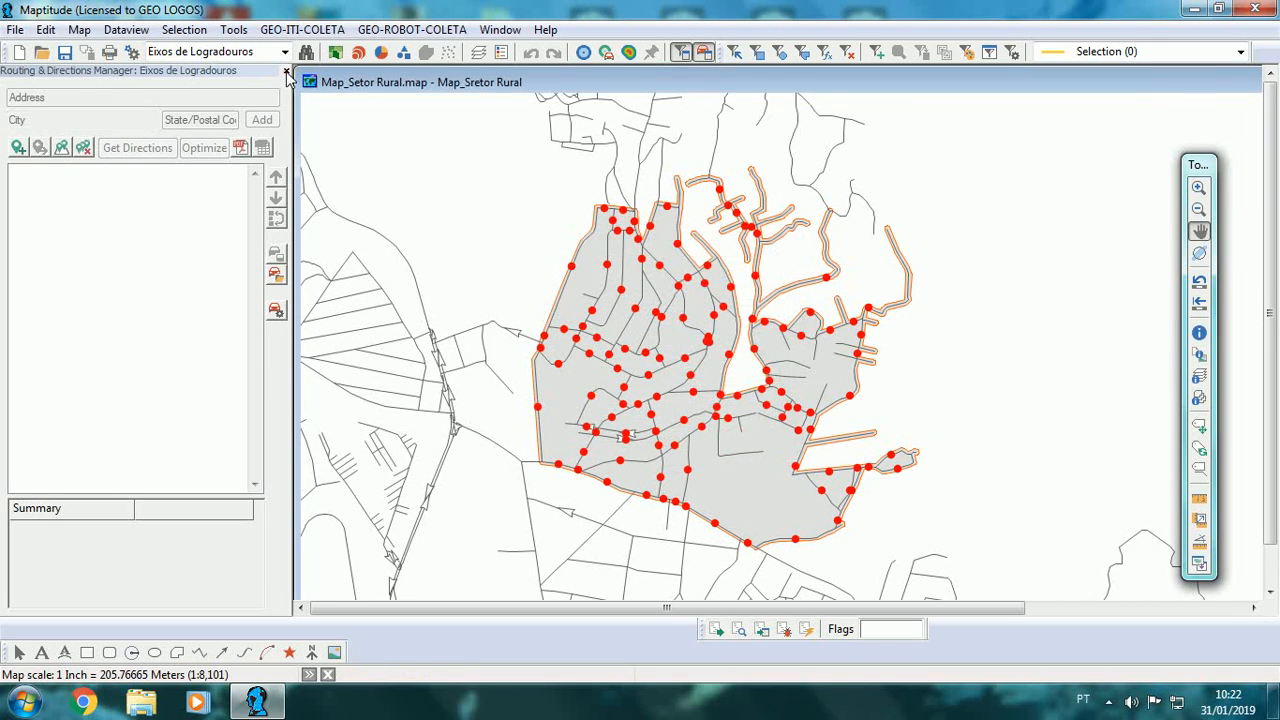
pyautogui.click(286, 73)
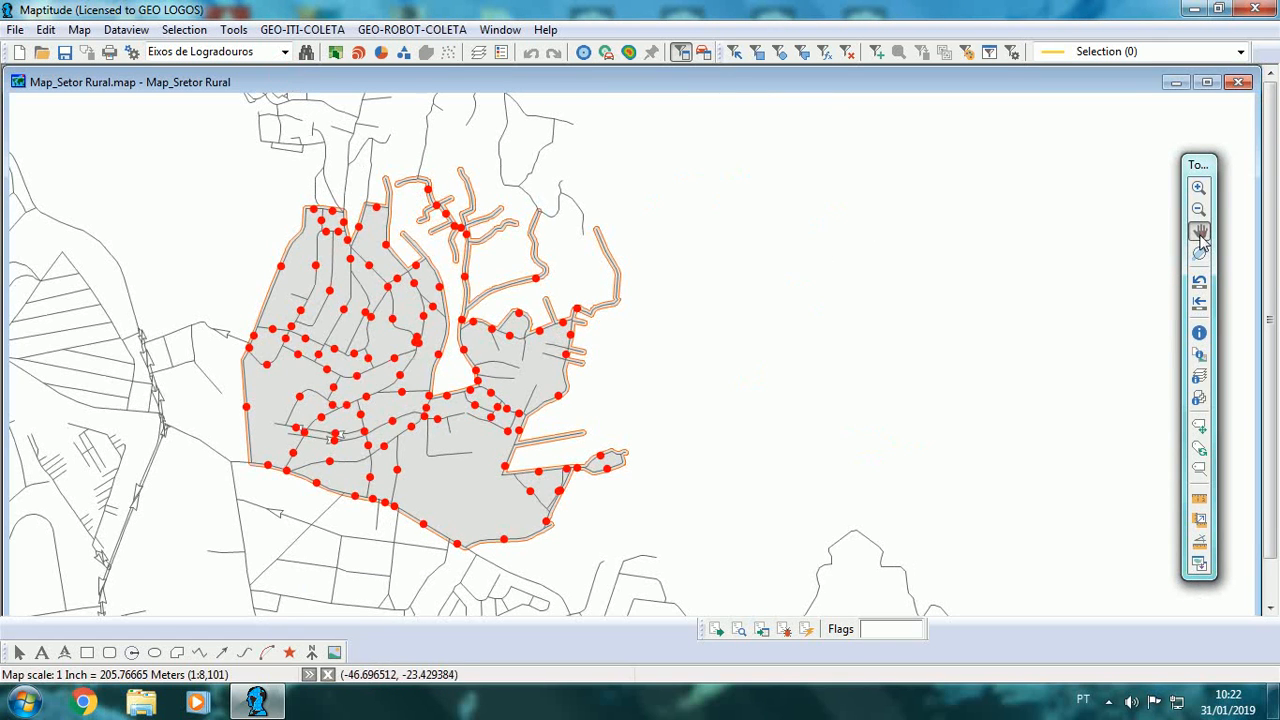
# - Make PT_MAPT the working layer
pyautogui.moveTo(593, 220); pyautogui.dragTo(820, 220)
pyautogui.click(285, 51)
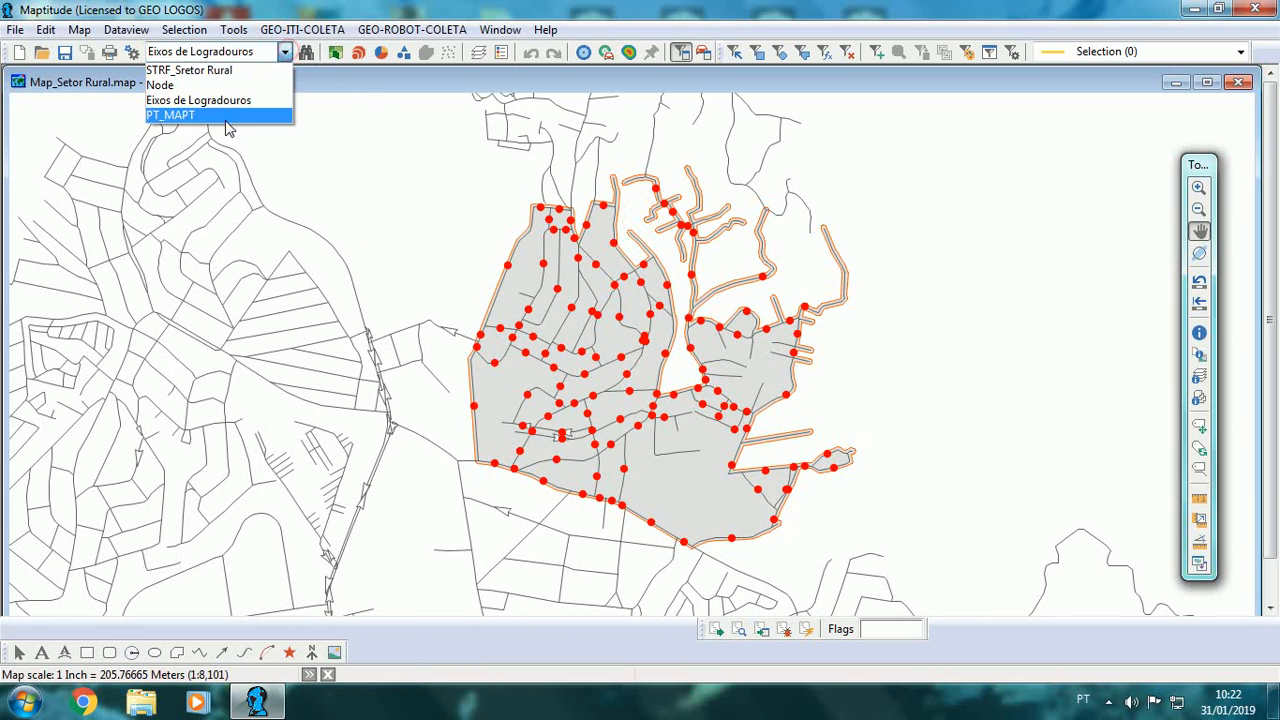
pyautogui.click(226, 120)
pyautogui.scroll(1, 665, 252)
# - Deselect the PT_MAPT street points on five short connecting streets in the western half of the rural sector
pyautogui.moveTo(616, 262); pyautogui.dragTo(708, 265)
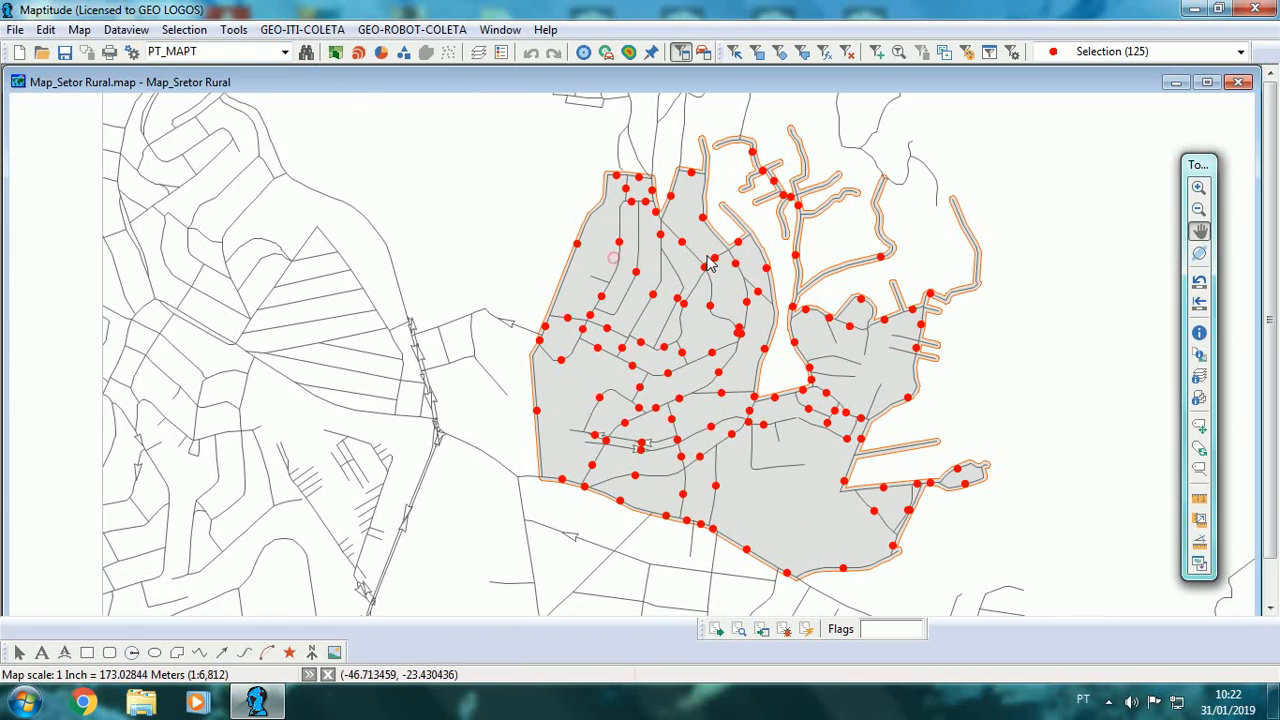
pyautogui.scroll(2, 708, 265)
pyautogui.click(738, 55)
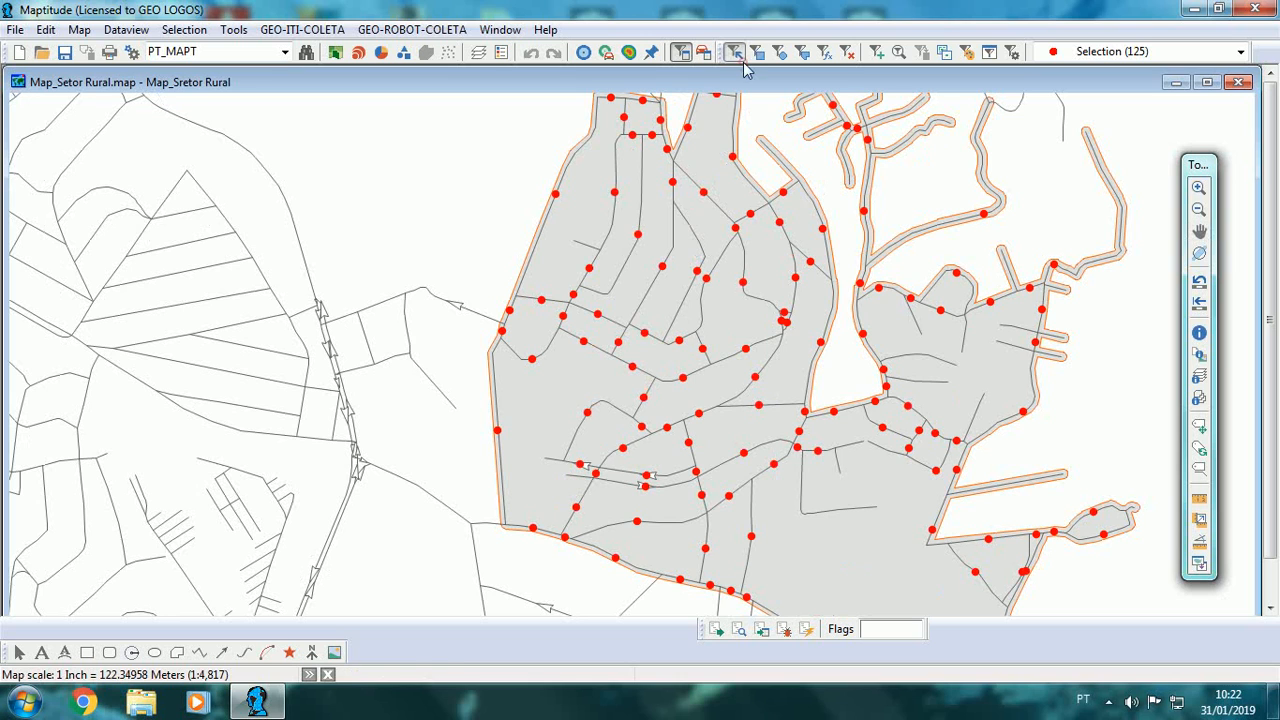
pyautogui.click(618, 342)
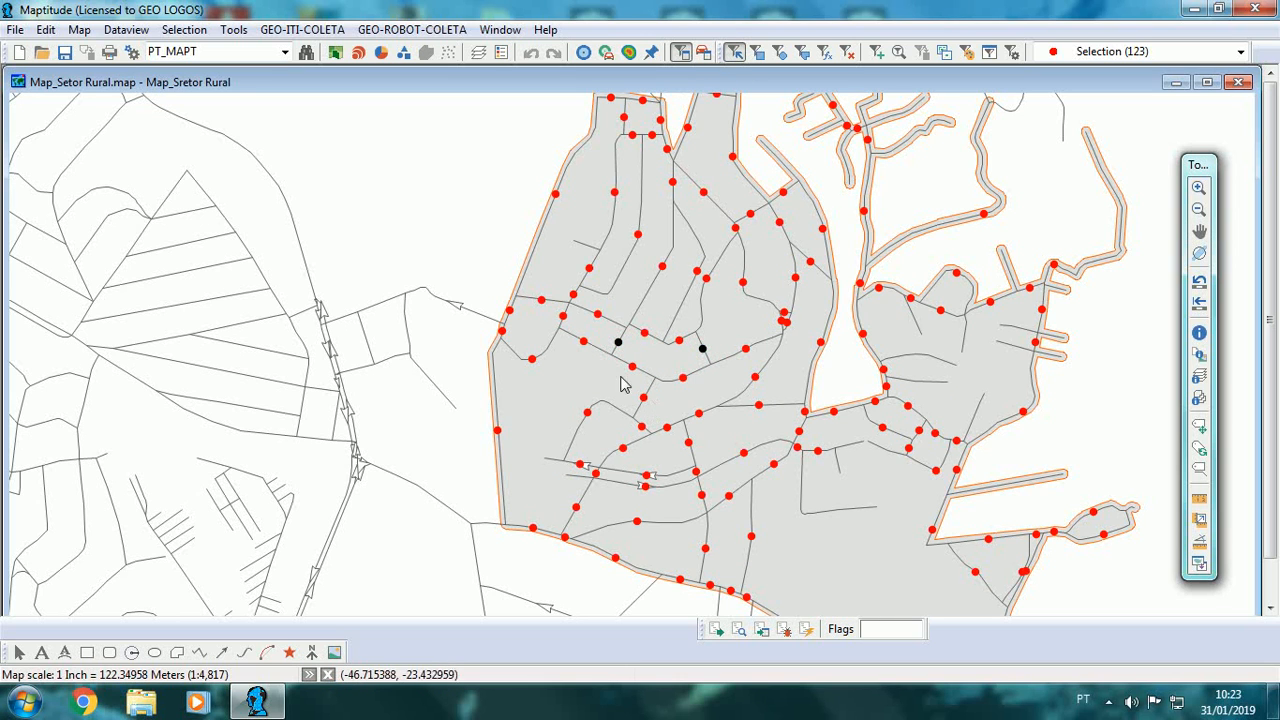
pyautogui.click(650, 136)
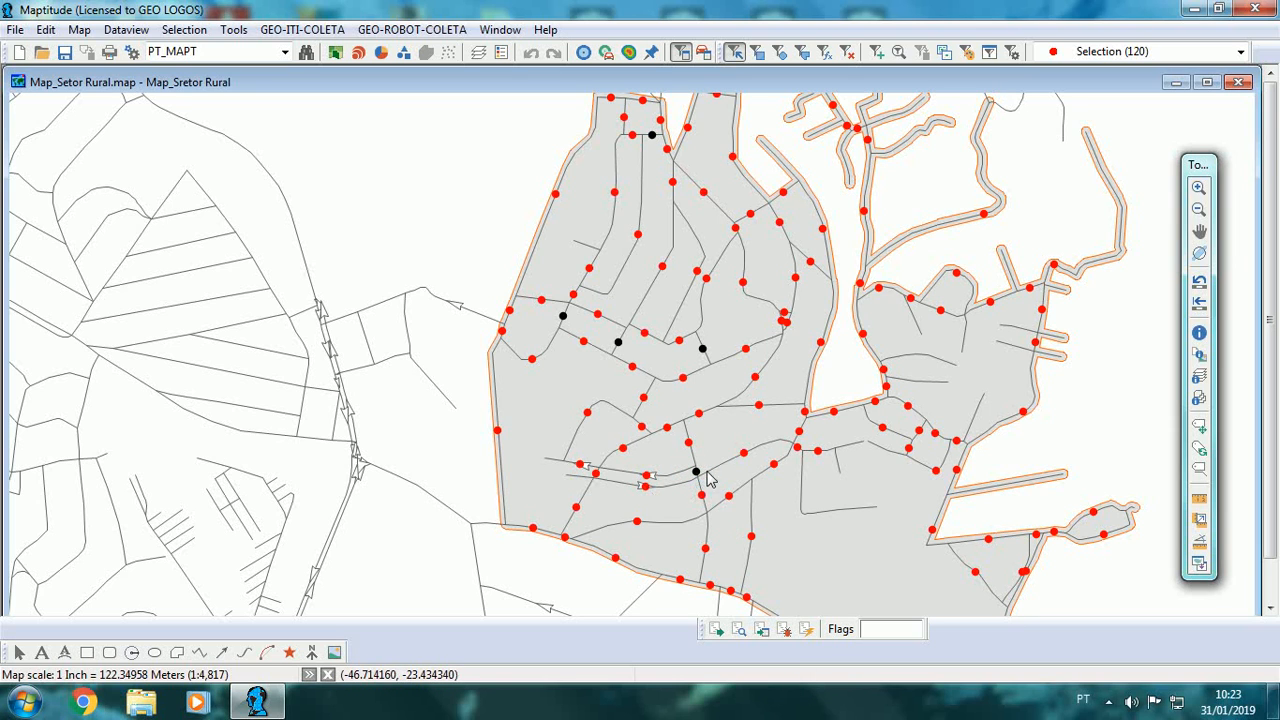
# - Deselect three more street points: beside the central corridor, in the small eastern block, and on the southeastern triangle's northern side
pyautogui.click(1199, 231)
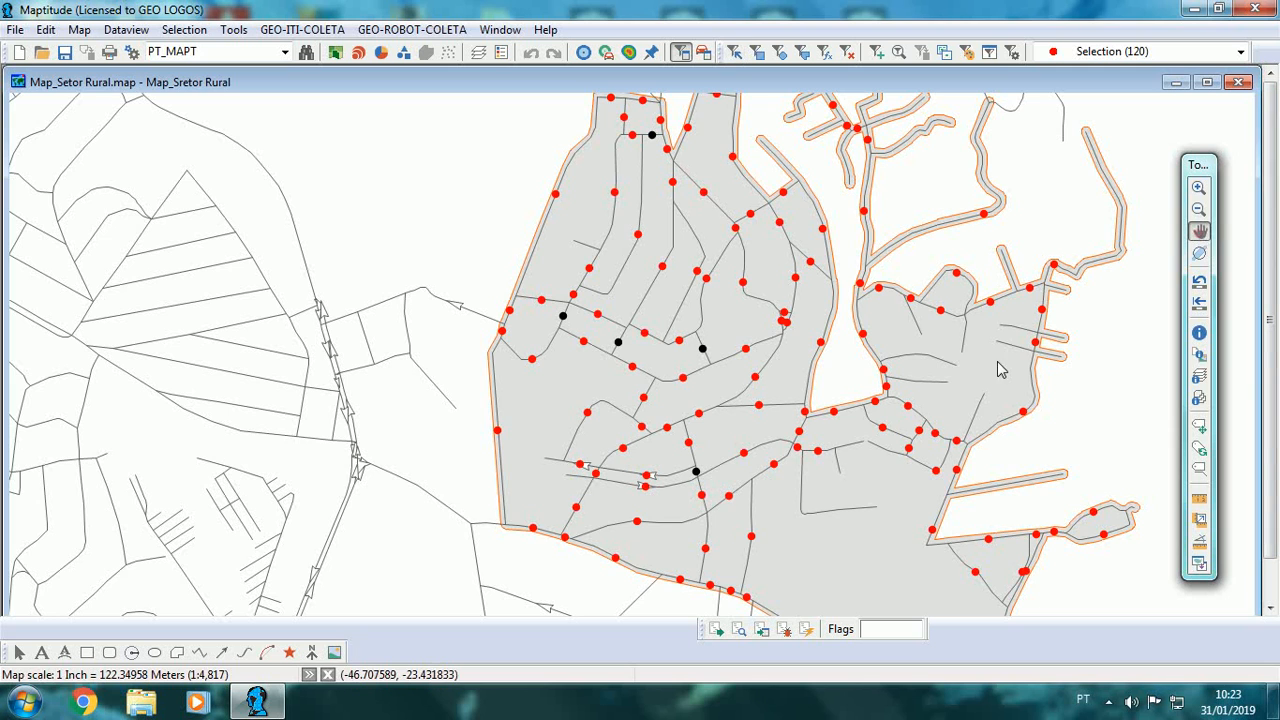
pyautogui.moveTo(1000, 372); pyautogui.dragTo(912, 364)
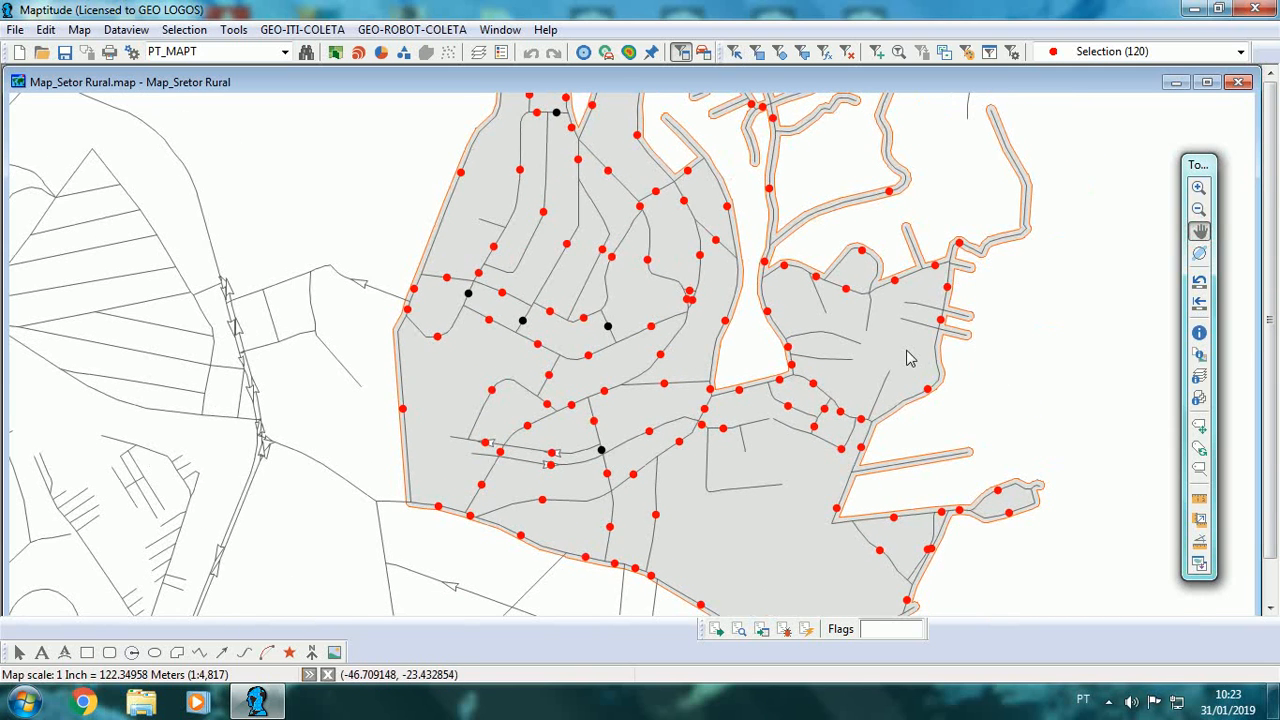
pyautogui.scroll(1, 909, 358)
pyautogui.moveTo(918, 360)
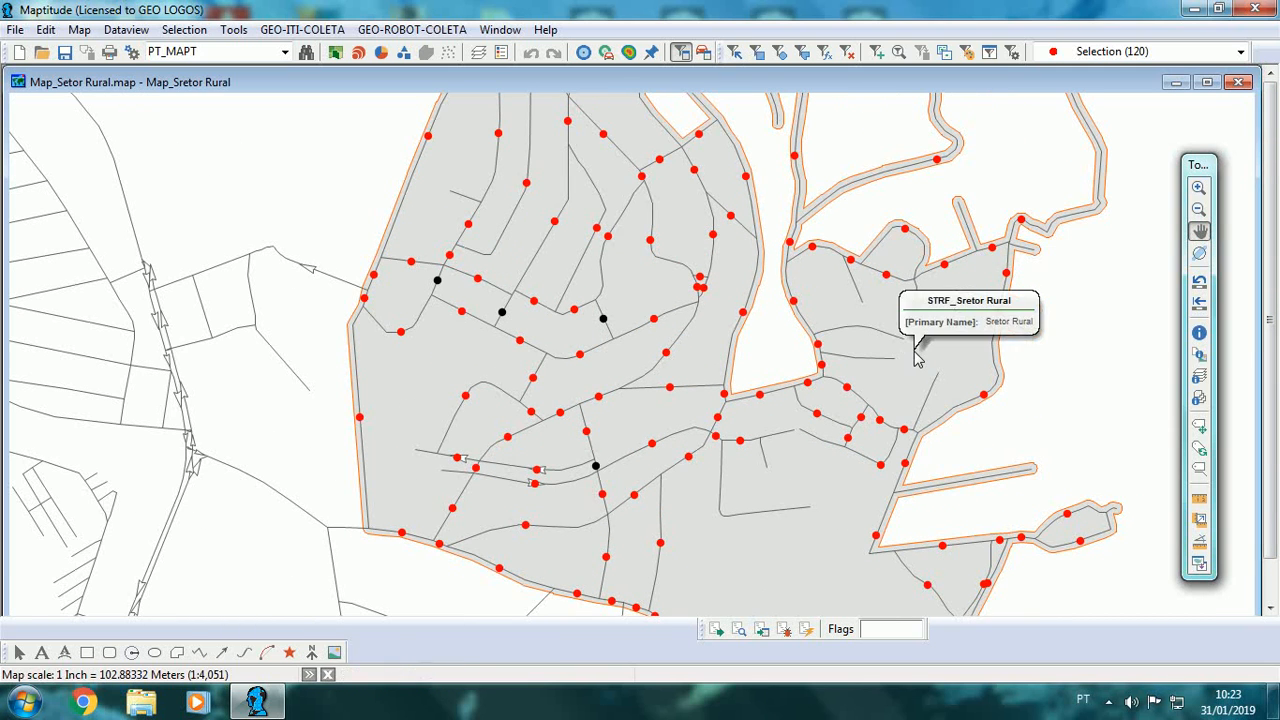
pyautogui.click(736, 53)
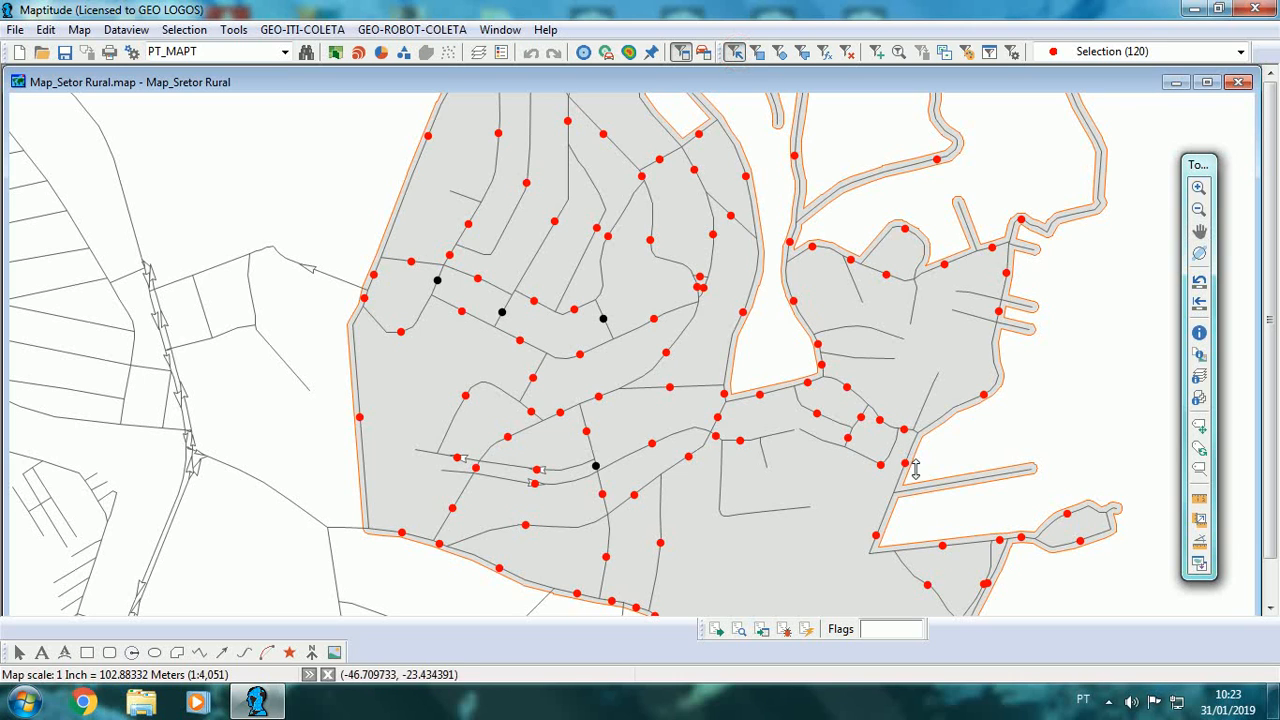
pyautogui.moveTo(838, 477)
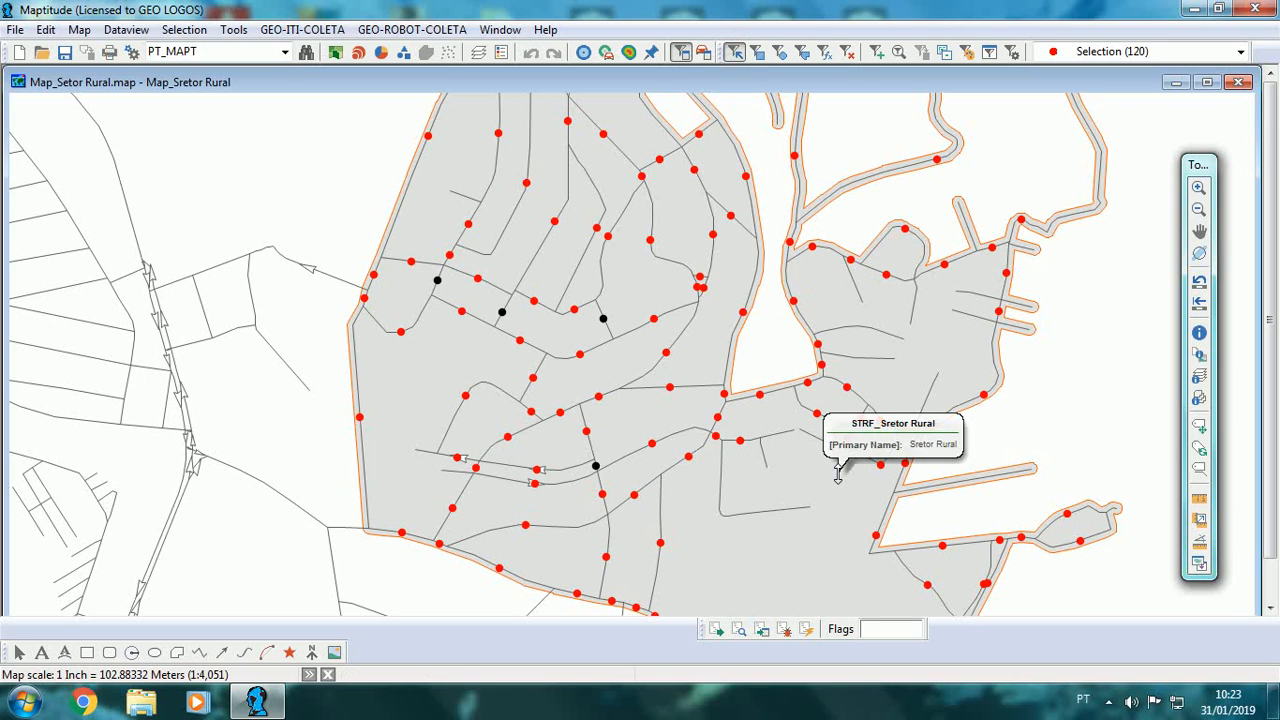
pyautogui.click(717, 419)
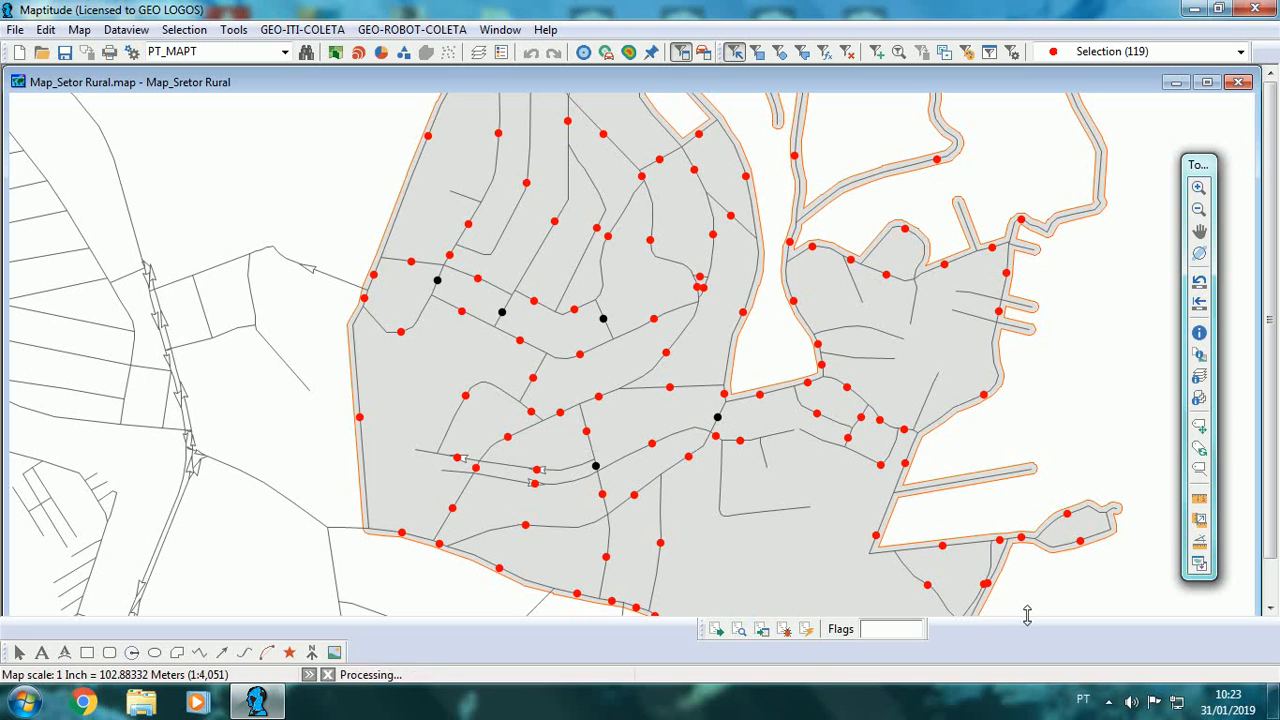
pyautogui.click(860, 417)
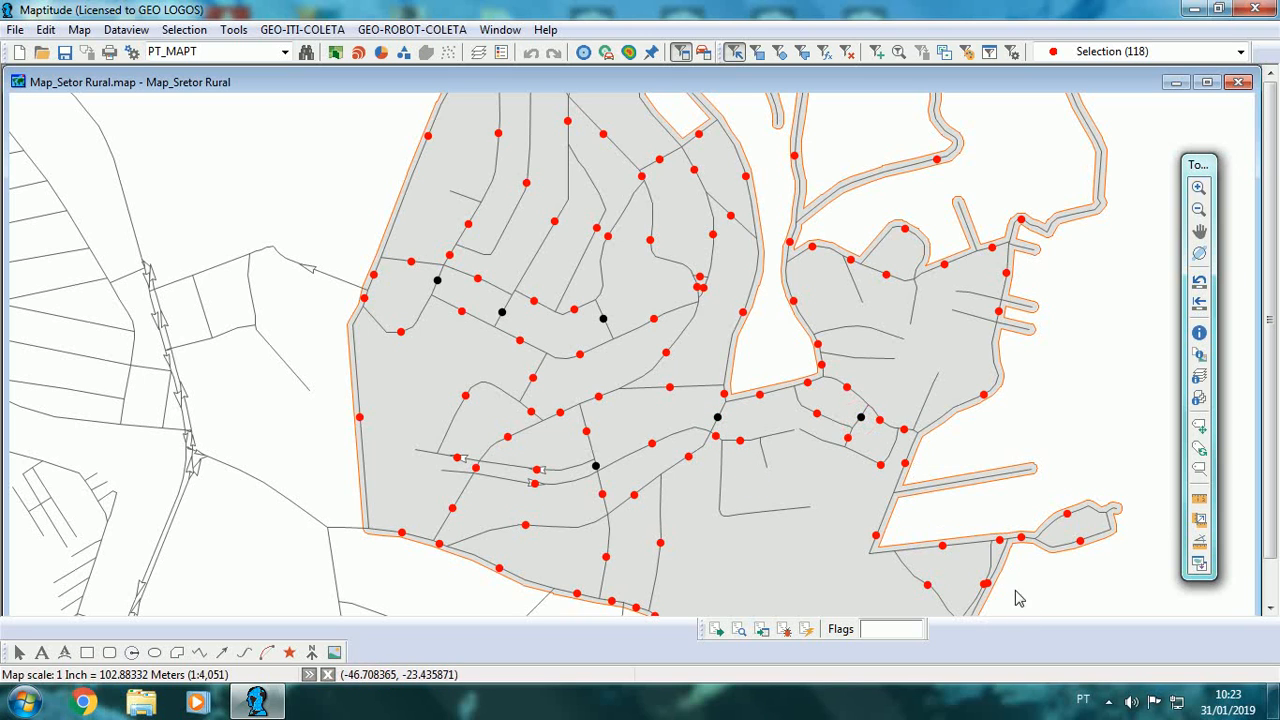
pyautogui.click(1001, 542)
pyautogui.scroll(-1, 1086, 577)
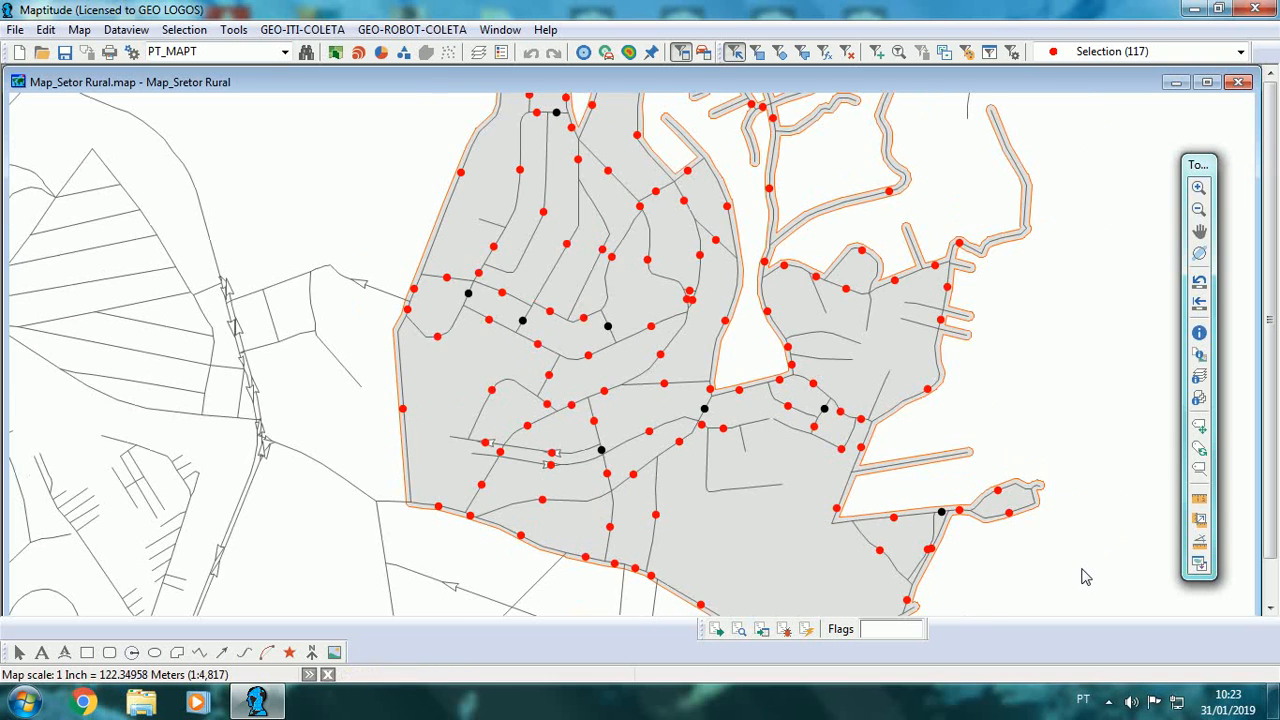
# - Deselect two street points in the sector's north: one on the short north-central connecting street and one inside the northwestern corner block
pyautogui.click(1196, 233)
pyautogui.moveTo(870, 224); pyautogui.dragTo(925, 395)
pyautogui.scroll(2, 925, 395)
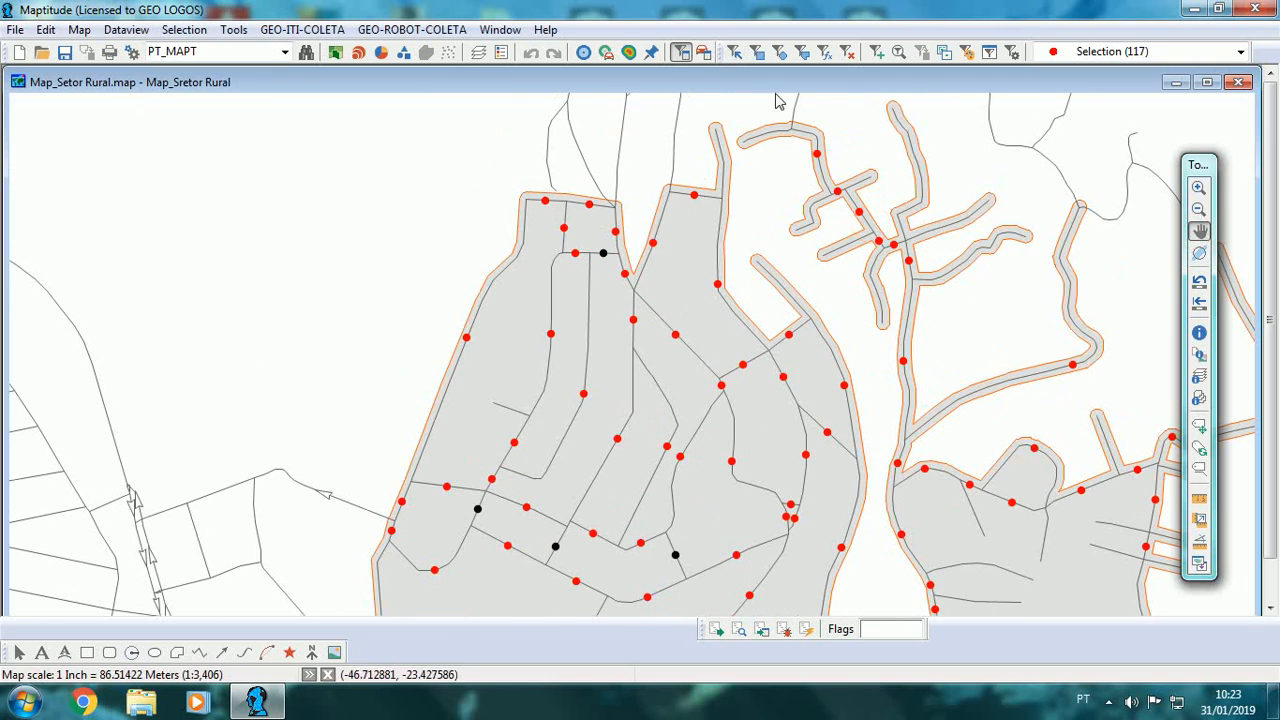
pyautogui.click(736, 53)
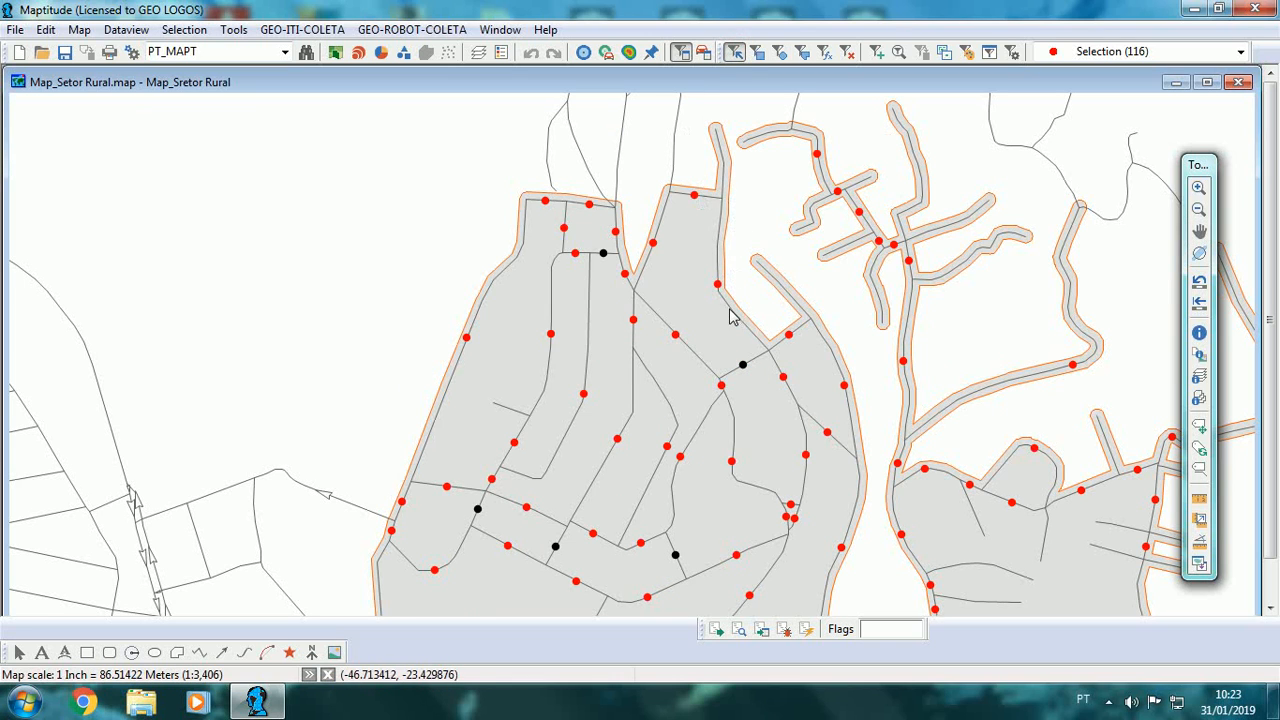
pyautogui.moveTo(702, 207)
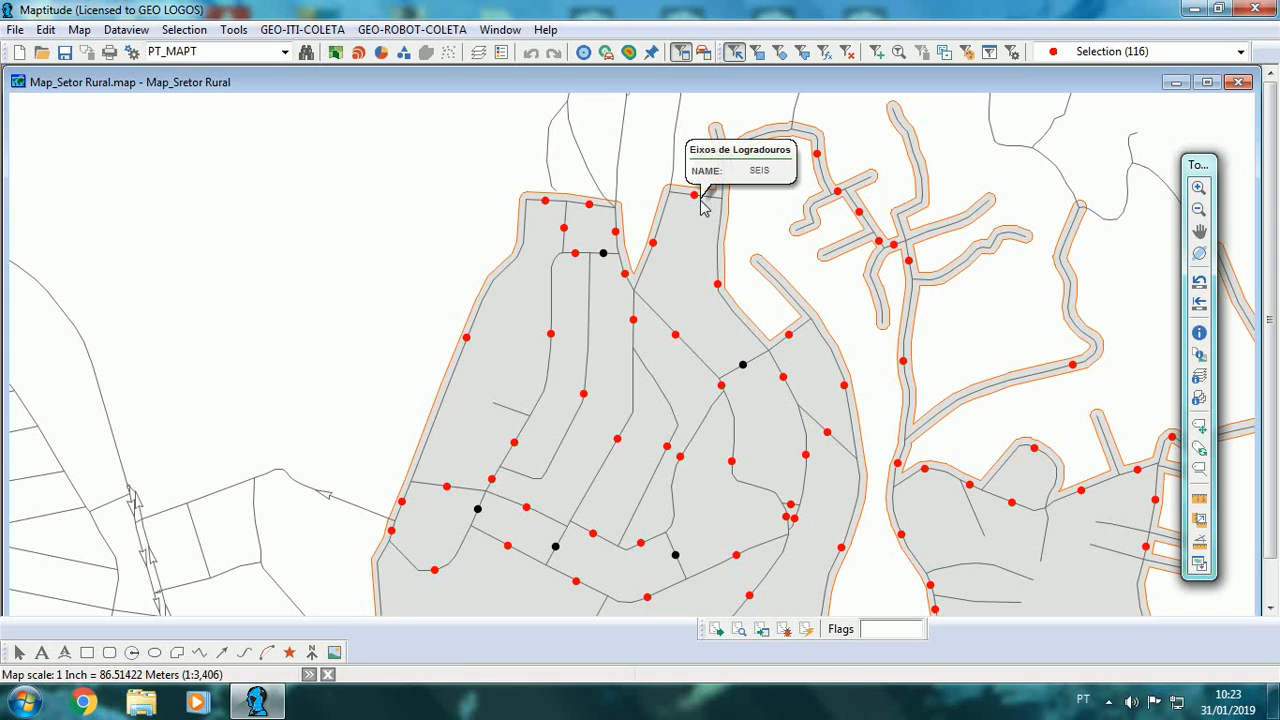
pyautogui.click(564, 230)
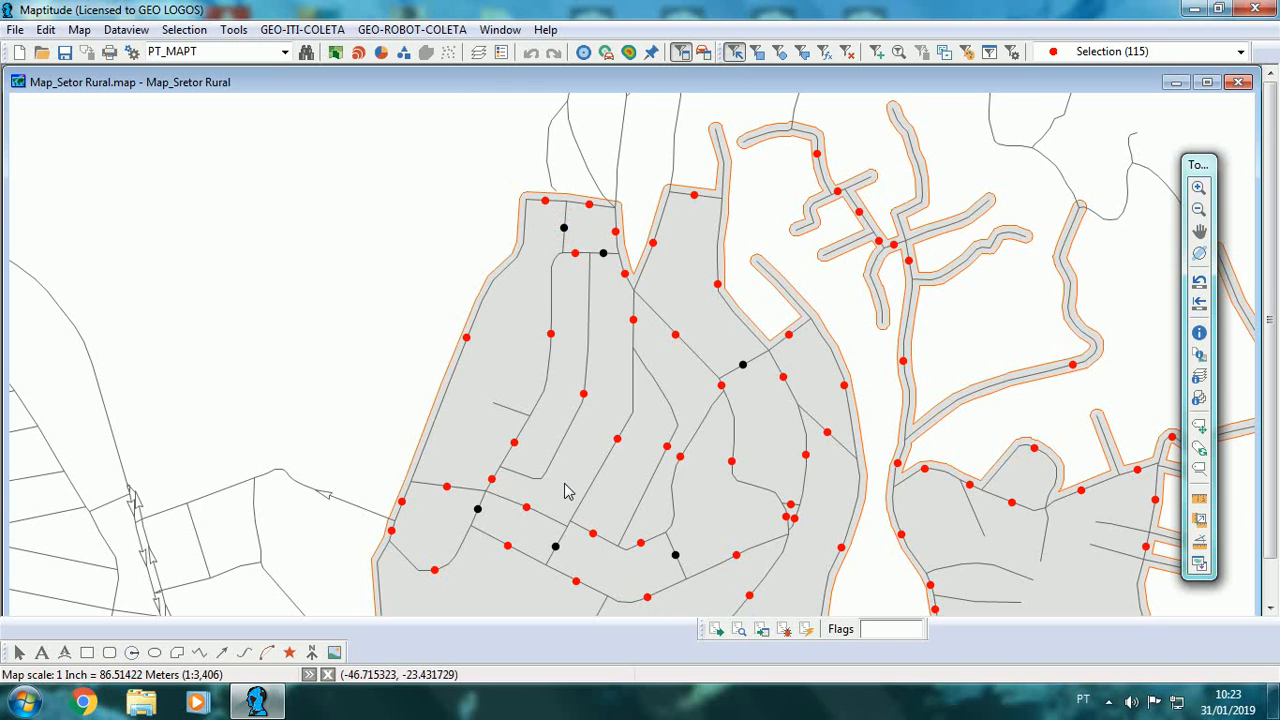
pyautogui.scroll(-2, 565, 490)
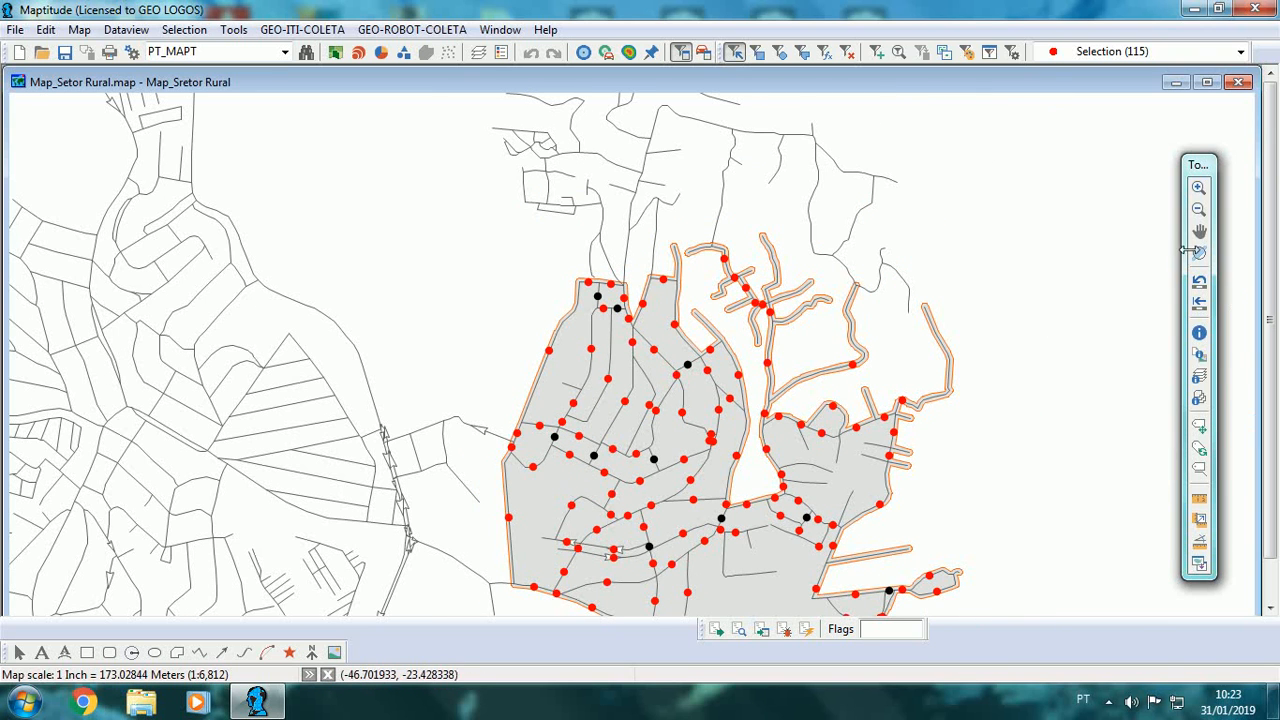
pyautogui.click(1199, 231)
pyautogui.moveTo(906, 359); pyautogui.dragTo(889, 271)
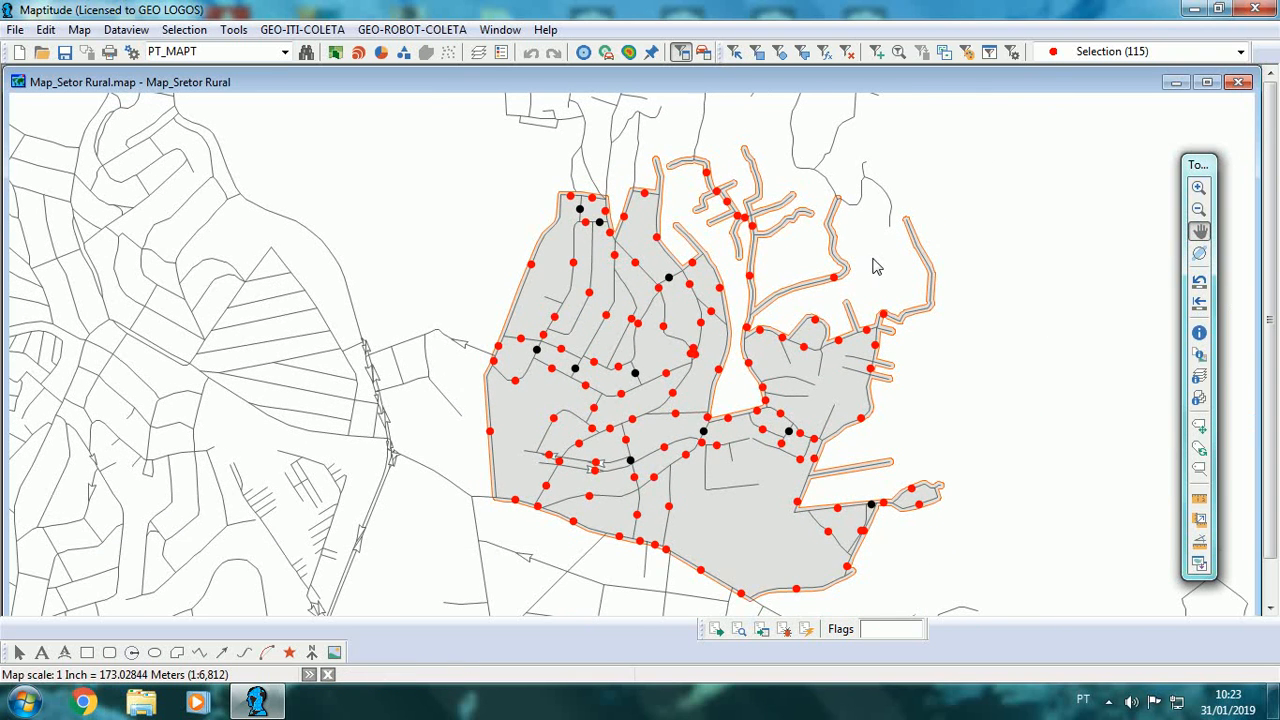
# - Close the rural sector map without saving and open Map_Setor Central from the Itinerários - Automático MAPT2018 folder
pyautogui.click(1240, 82)
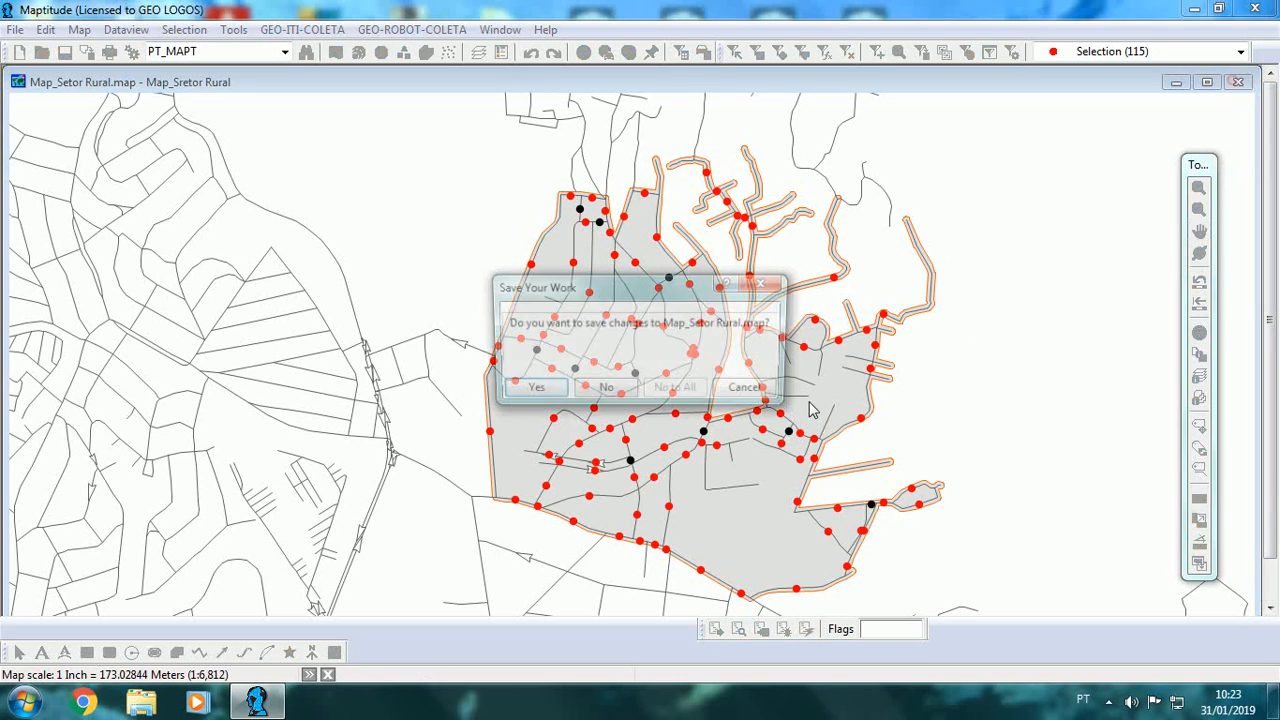
pyautogui.click(632, 398)
pyautogui.click(15, 30)
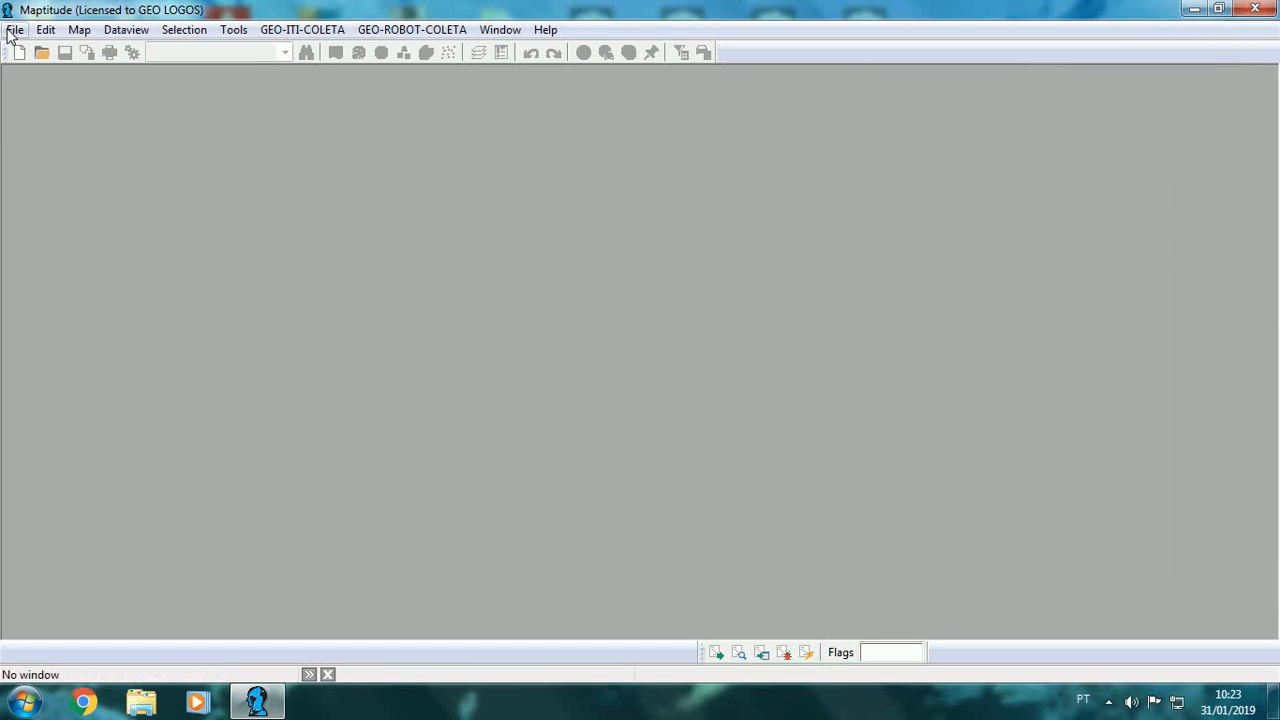
pyautogui.click(43, 130)
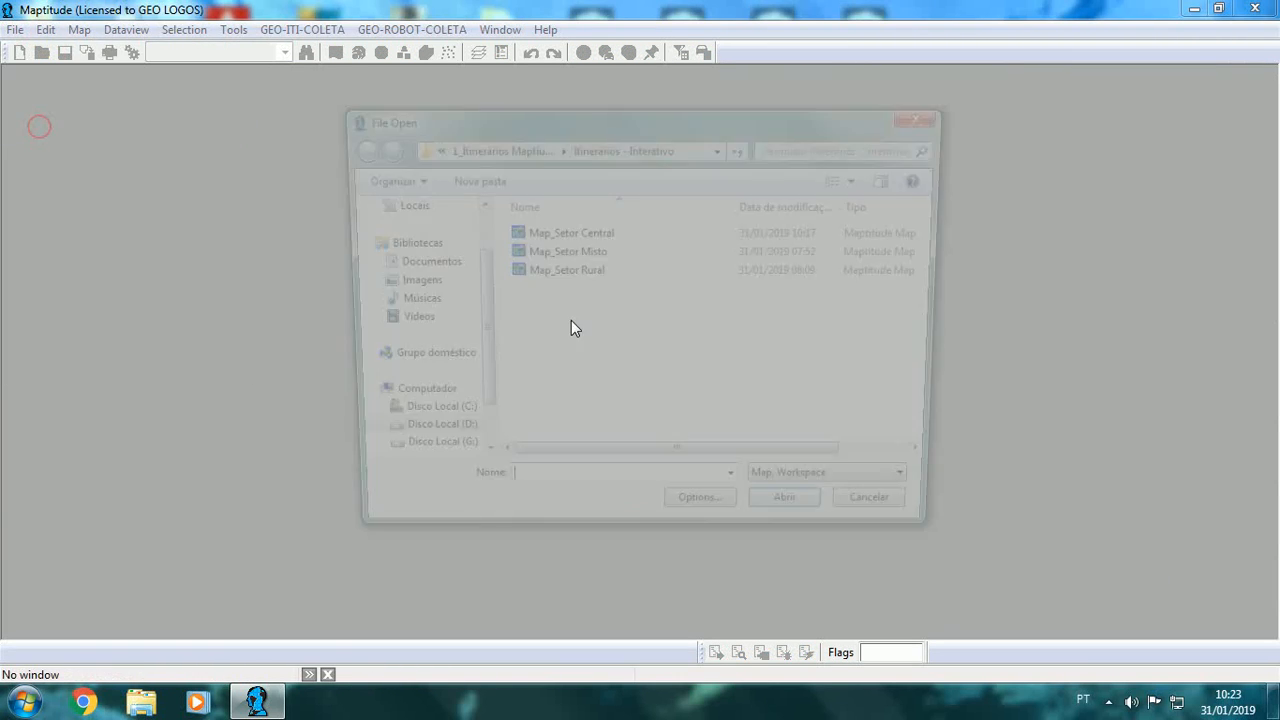
pyautogui.click(520, 146)
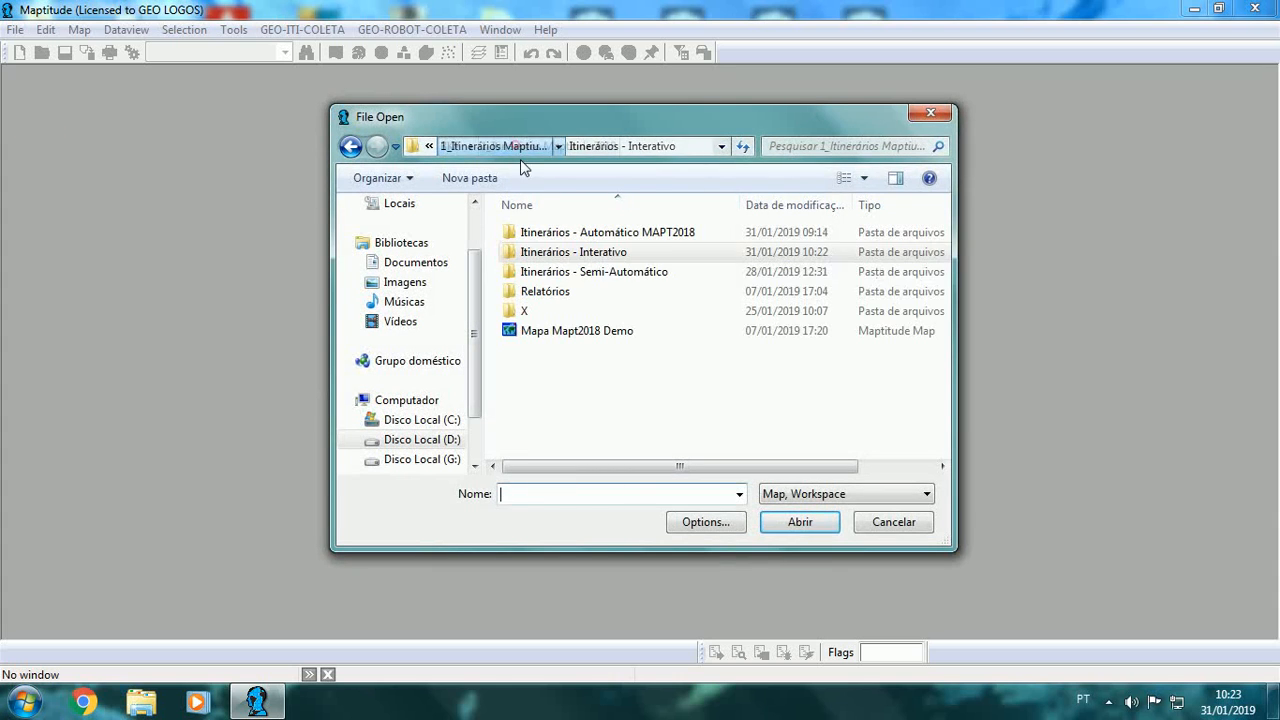
pyautogui.doubleClick(590, 232)
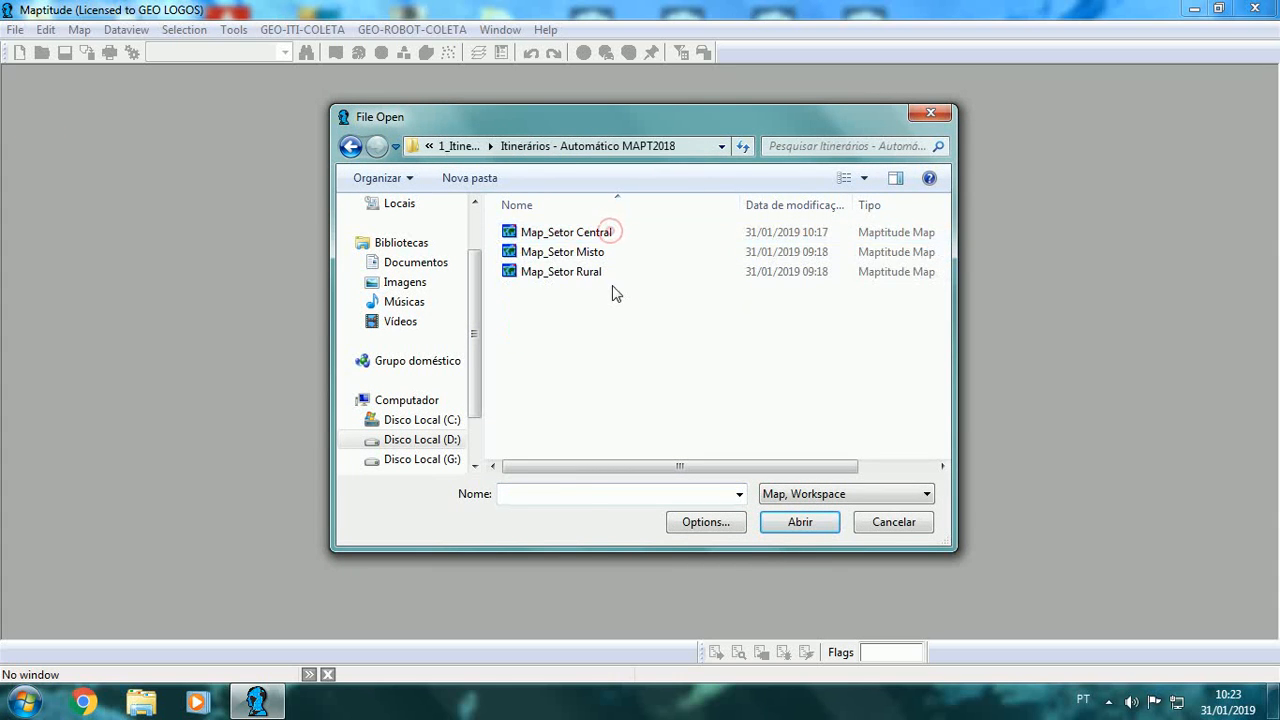
pyautogui.click(590, 232)
pyautogui.click(807, 523)
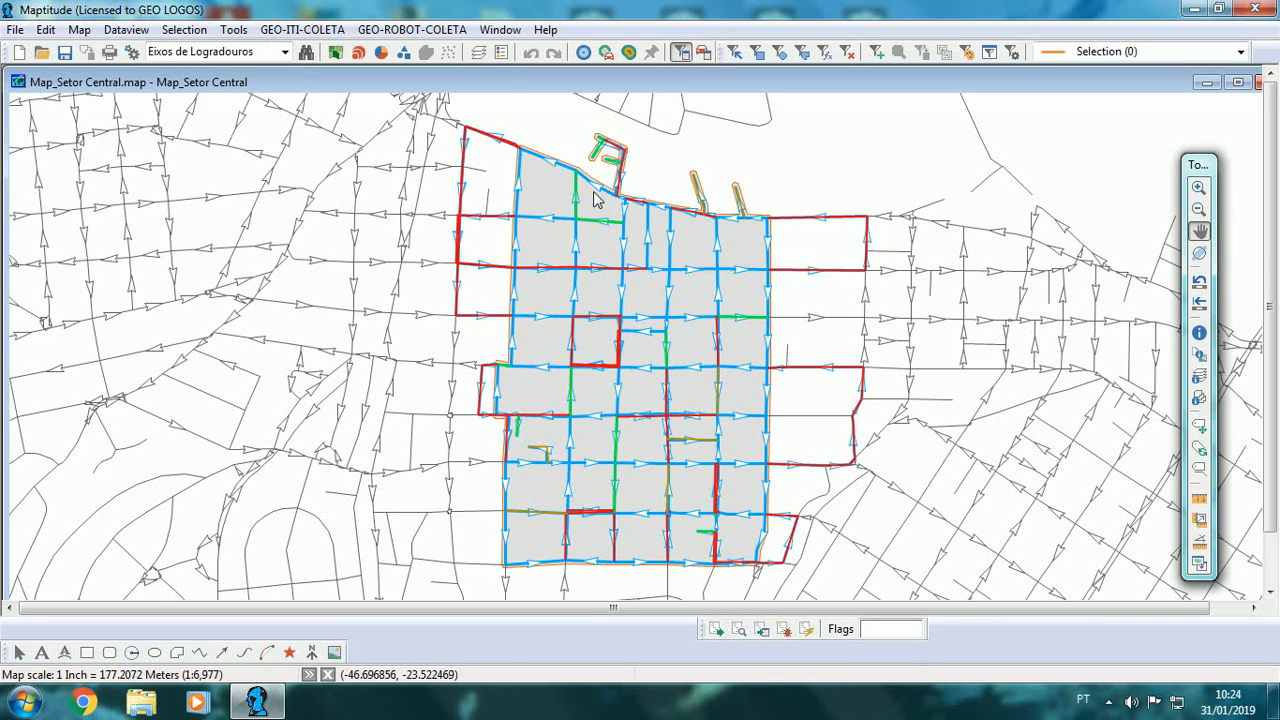
# - Show the PT_MAPT layer over the Setor Central route to inspect its street points, and hide the layer again
pyautogui.click(478, 52)
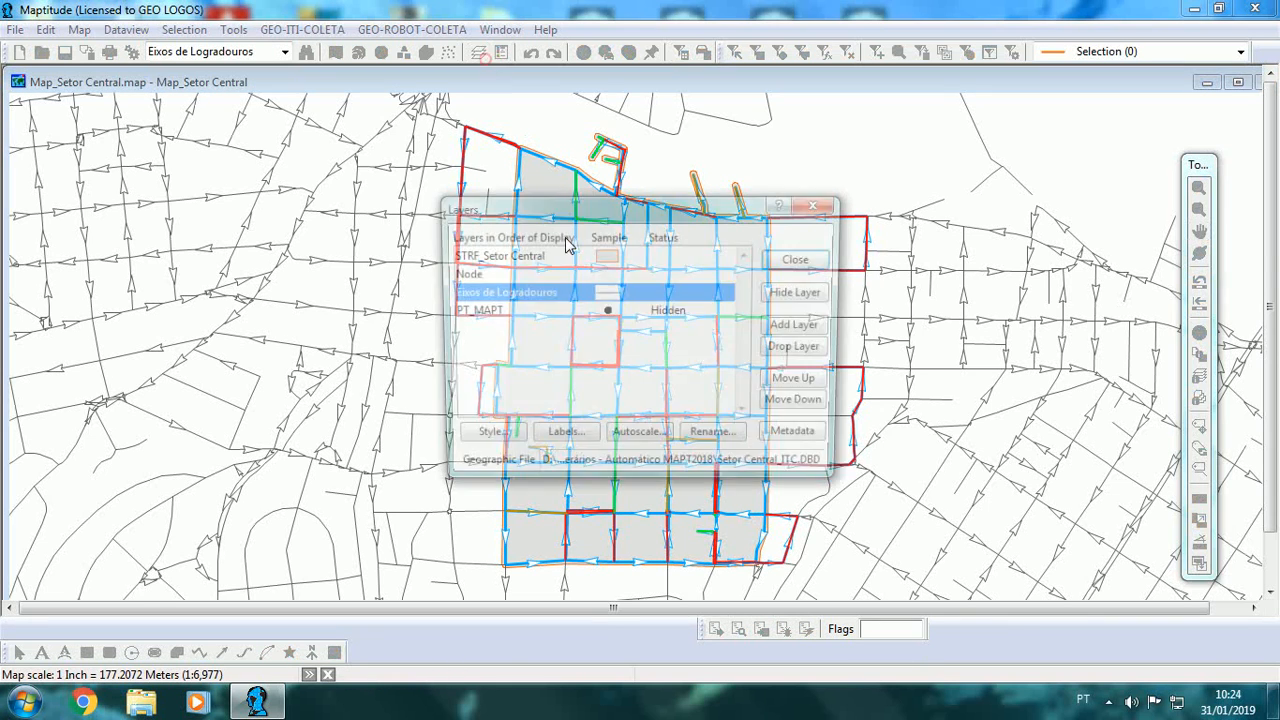
pyautogui.click(672, 312)
pyautogui.click(801, 292)
pyautogui.click(795, 259)
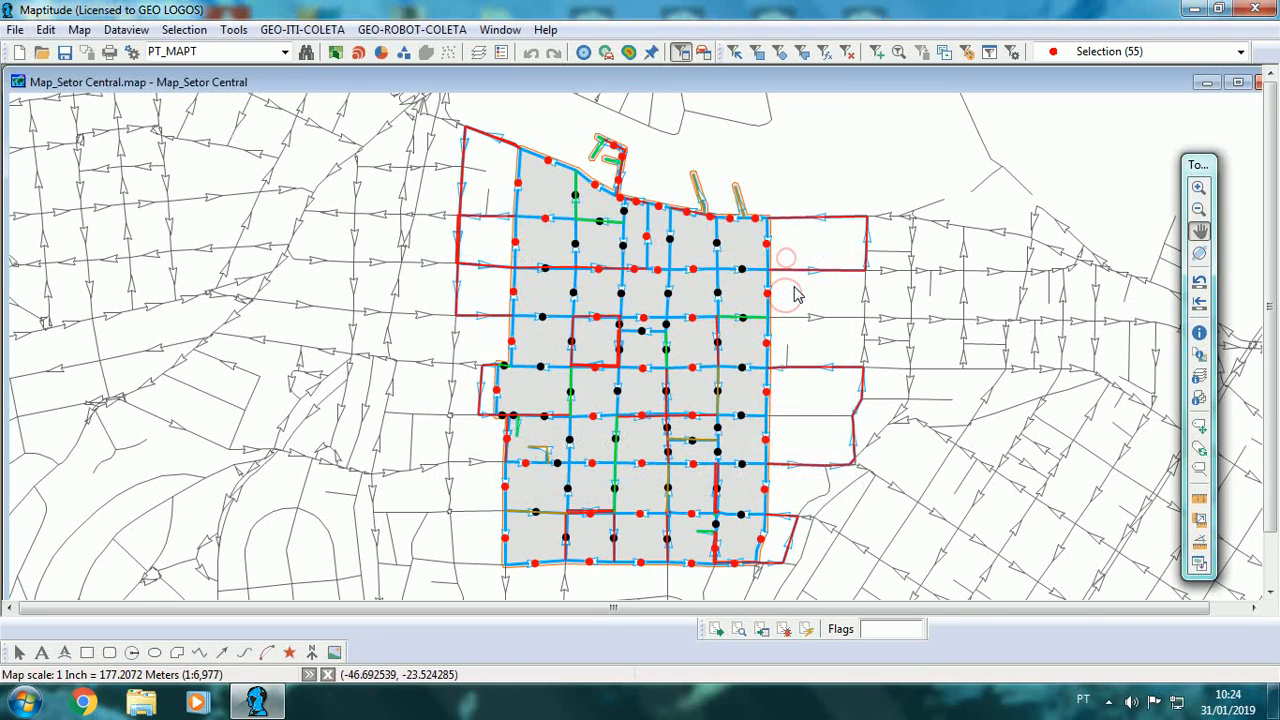
pyautogui.click(478, 52)
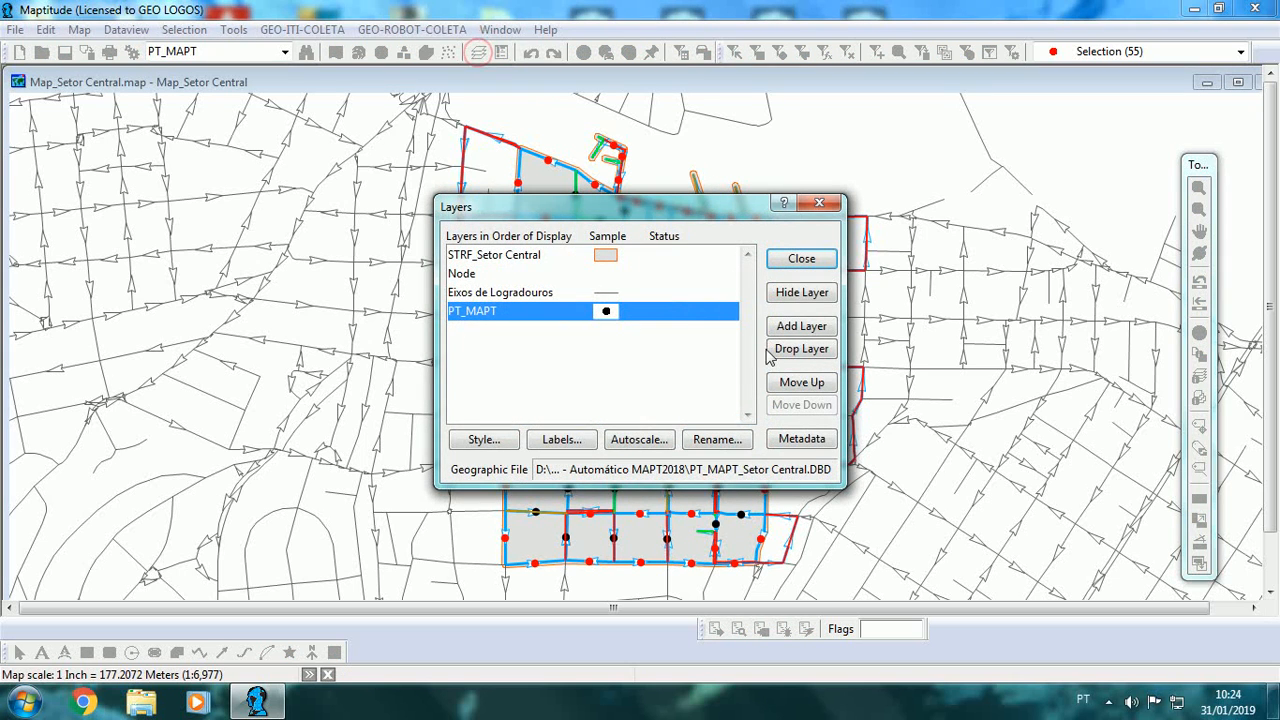
pyautogui.click(801, 292)
pyautogui.click(801, 259)
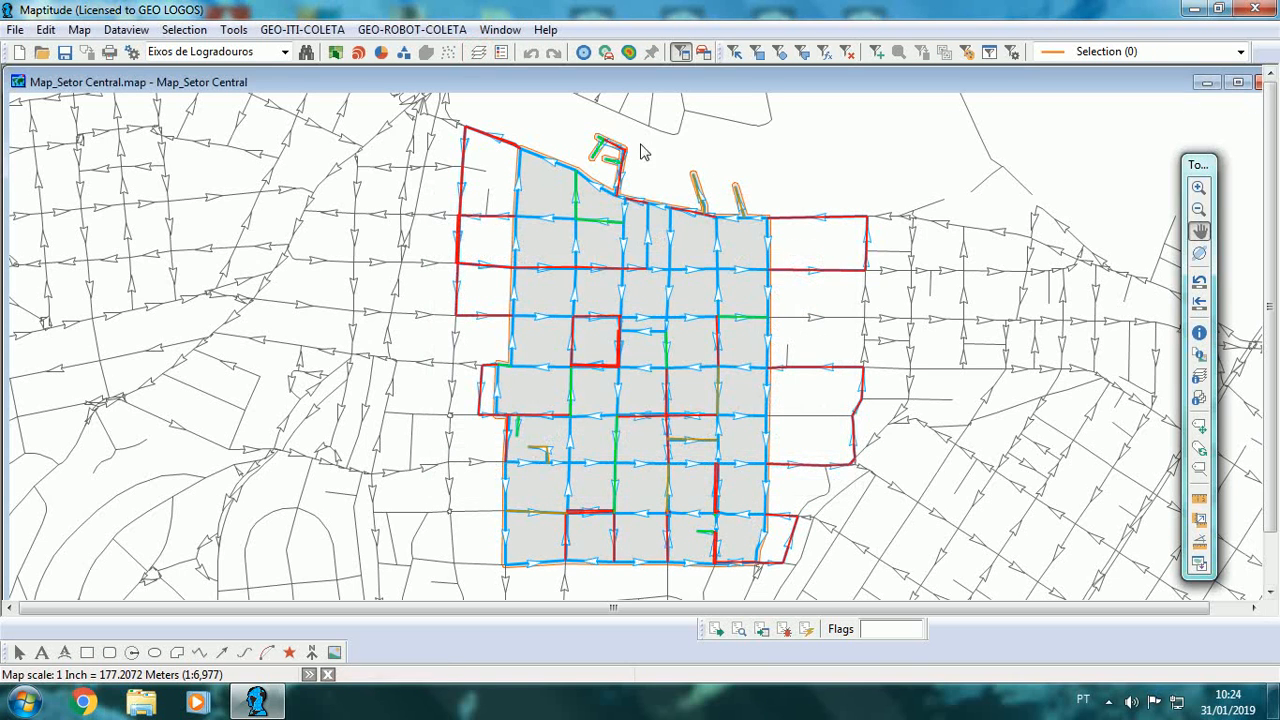
# - Close the Setor Central map and open Map_Setor Misto from the automatic itineraries folder
pyautogui.moveTo(1176, 83); pyautogui.dragTo(1103, 82)
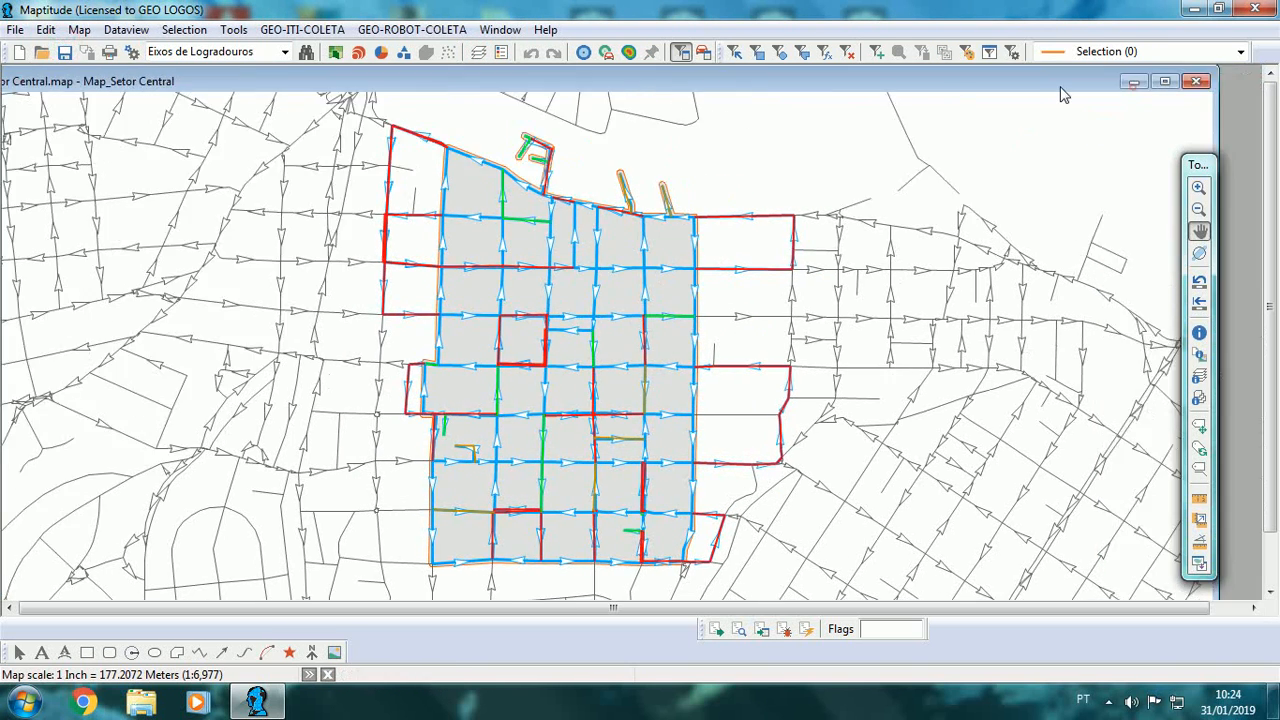
pyautogui.click(1195, 84)
pyautogui.click(15, 29)
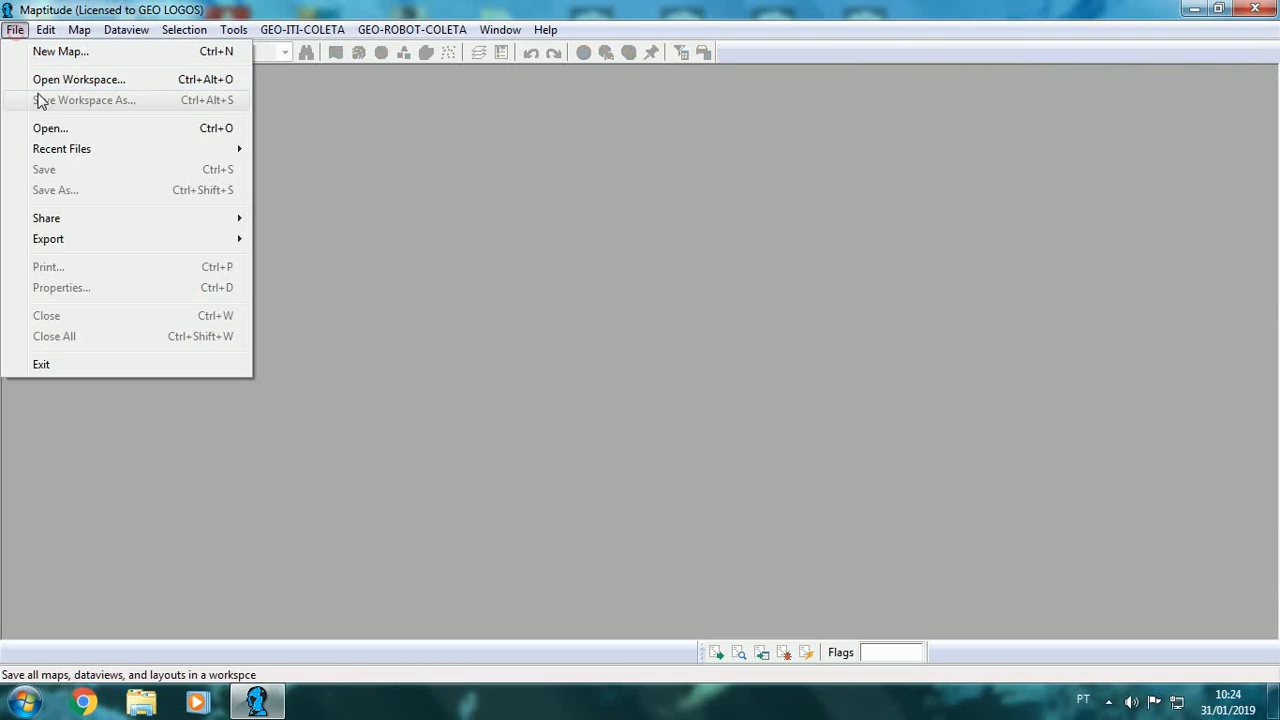
pyautogui.click(40, 124)
pyautogui.click(589, 257)
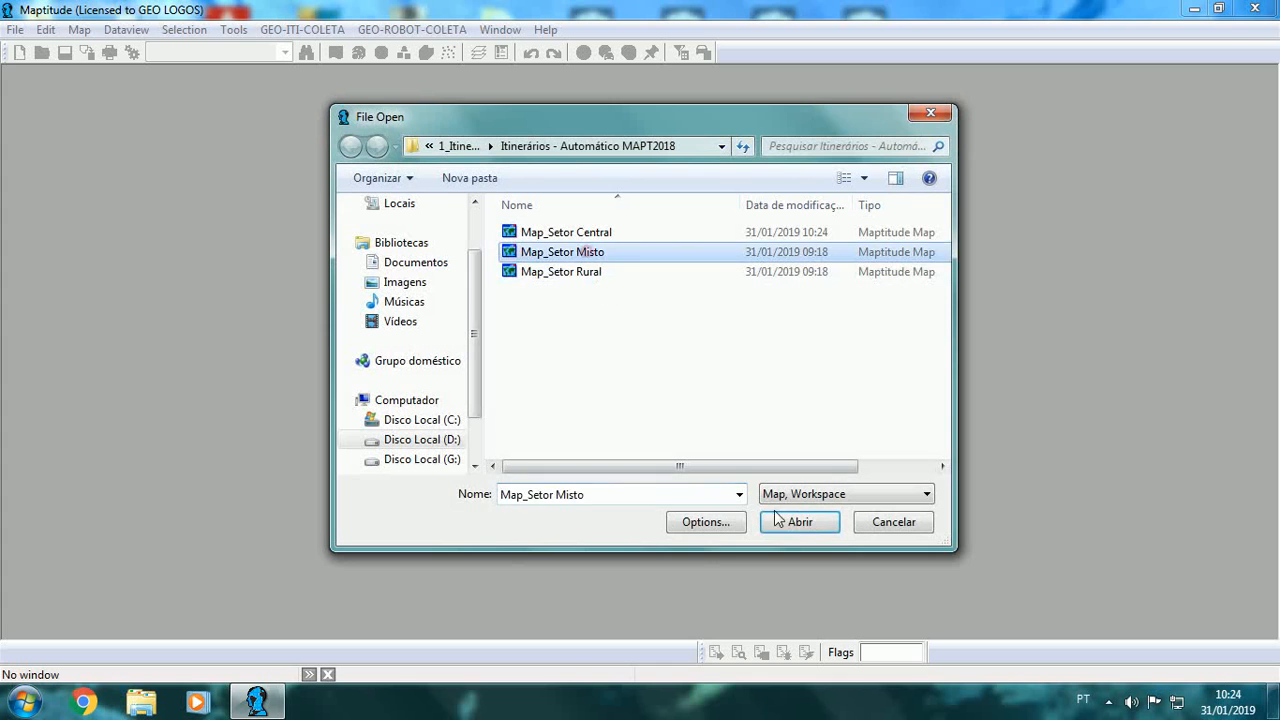
pyautogui.click(819, 520)
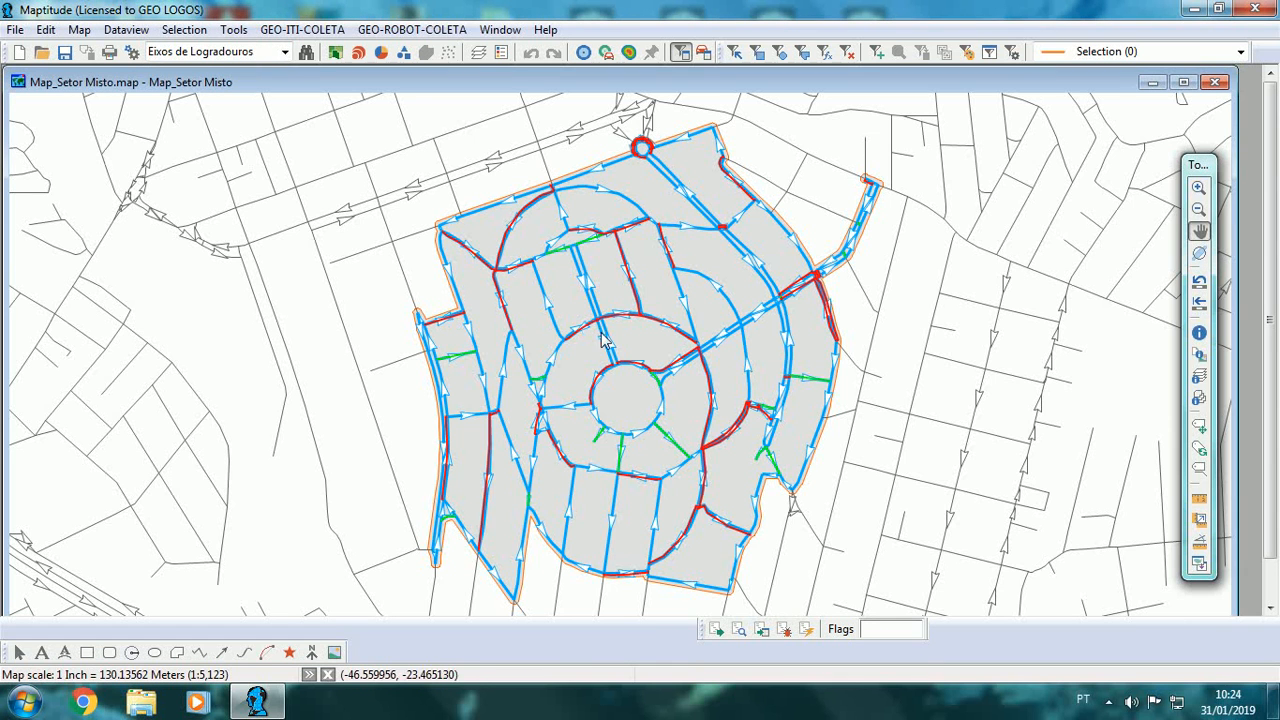
# - Show the PT_MAPT layer over the Setor Misto route to inspect its street points, and hide the layer again
pyautogui.click(480, 53)
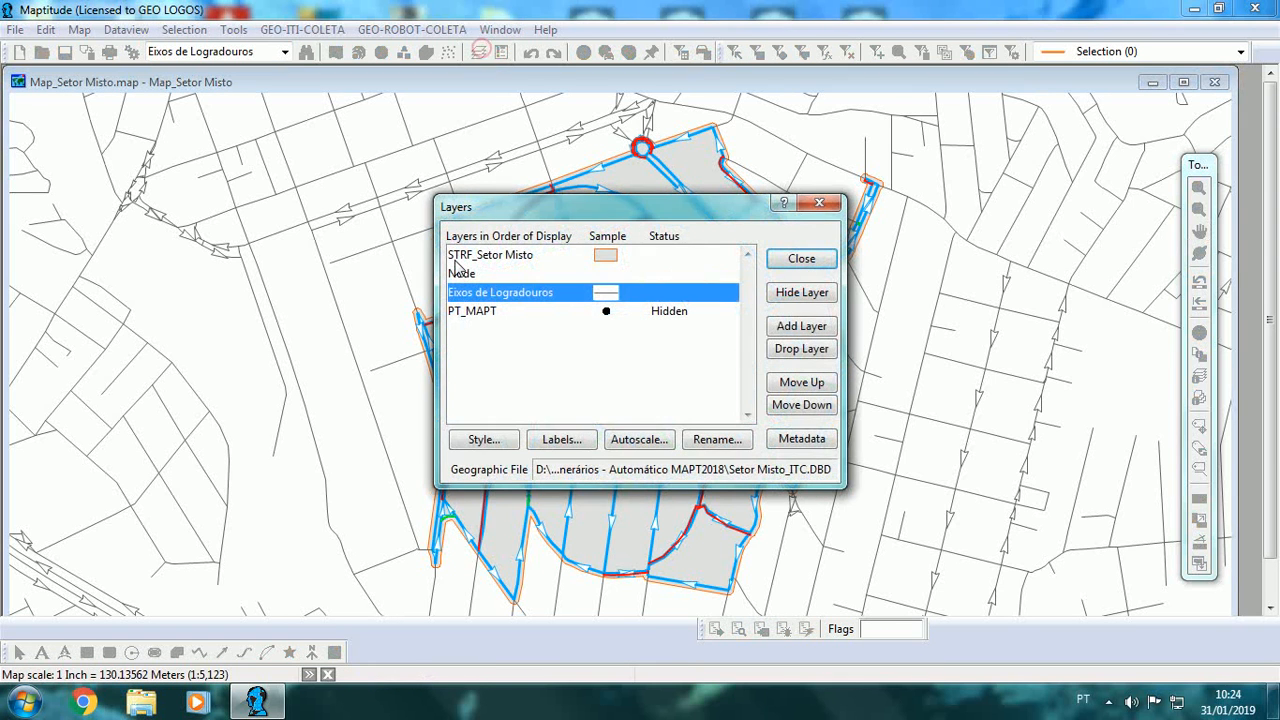
pyautogui.click(665, 312)
pyautogui.click(801, 260)
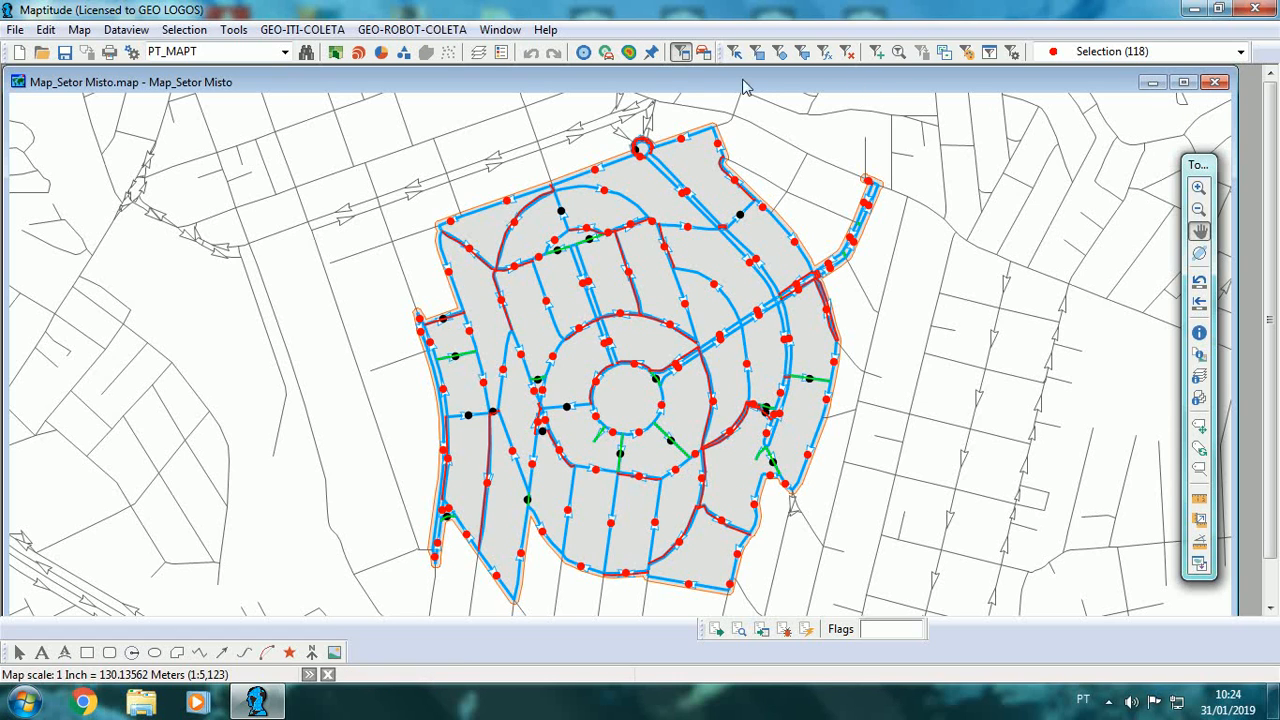
pyautogui.click(478, 51)
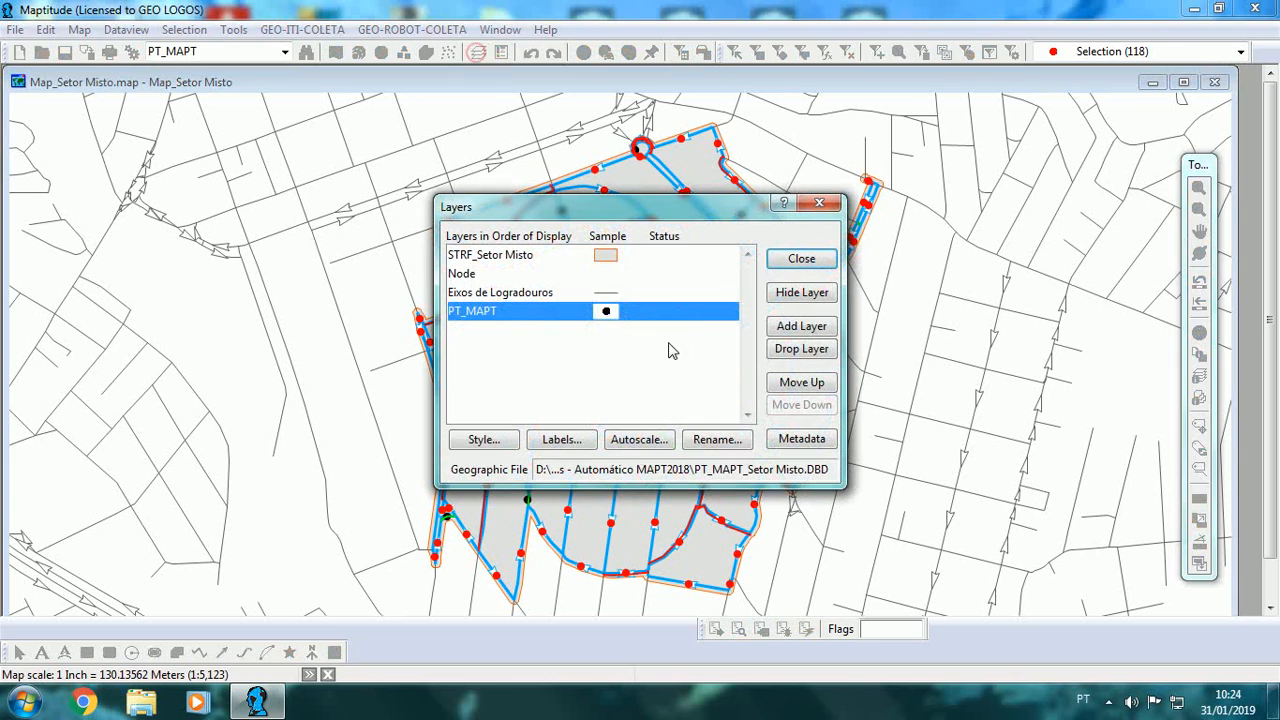
pyautogui.click(797, 292)
pyautogui.click(801, 259)
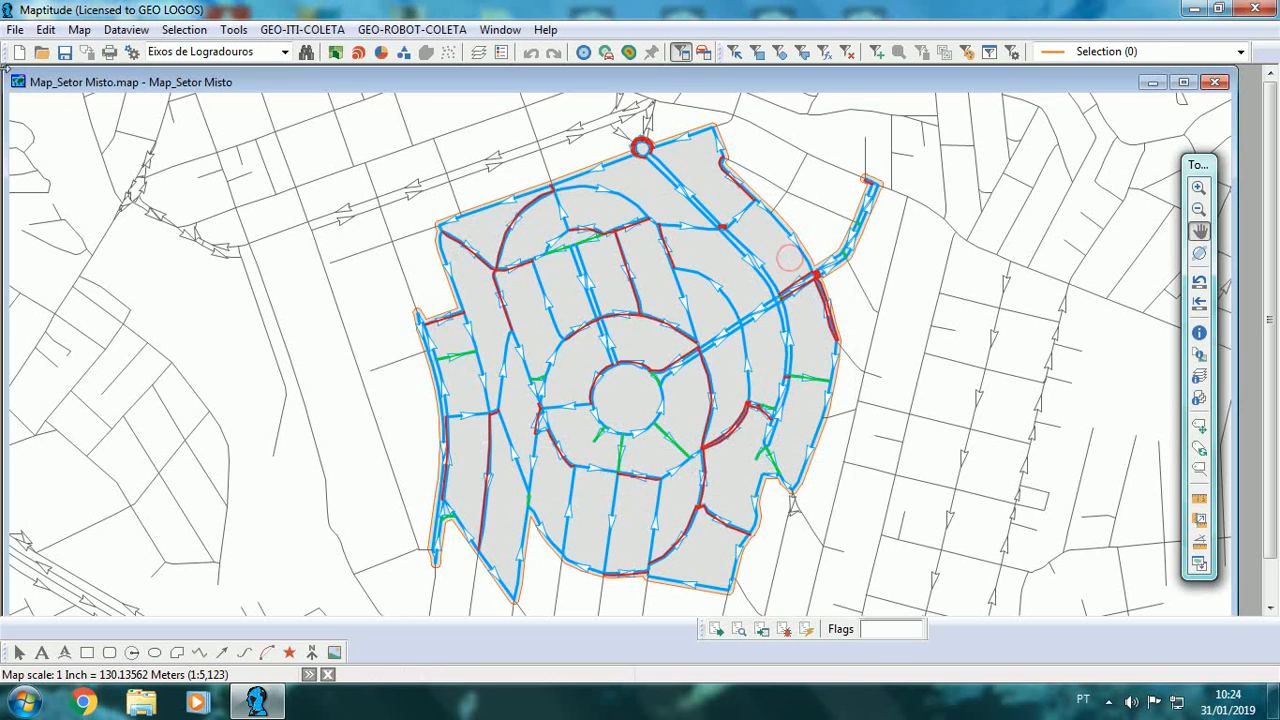
# - Close the Setor Misto map and open Map_Setor Rural from the Itinerários - Automático MAPT2018 folder
pyautogui.click(1215, 82)
pyautogui.click(15, 30)
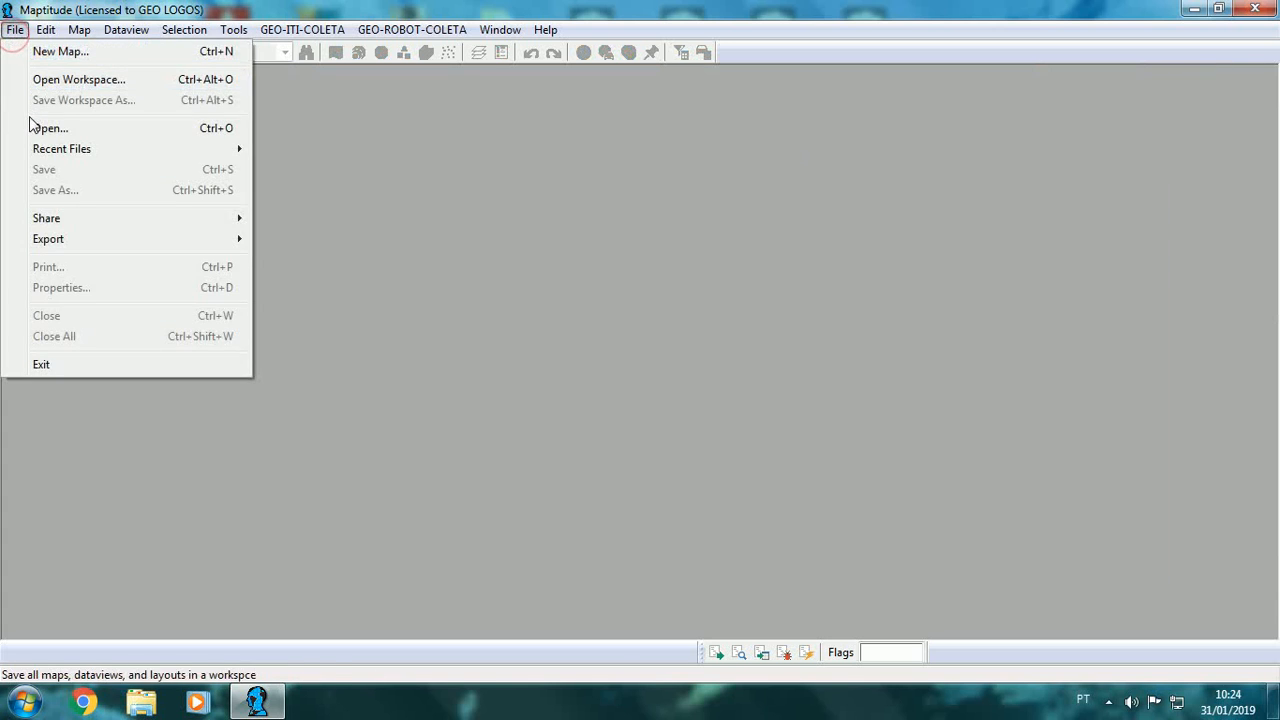
pyautogui.click(30, 124)
pyautogui.click(578, 271)
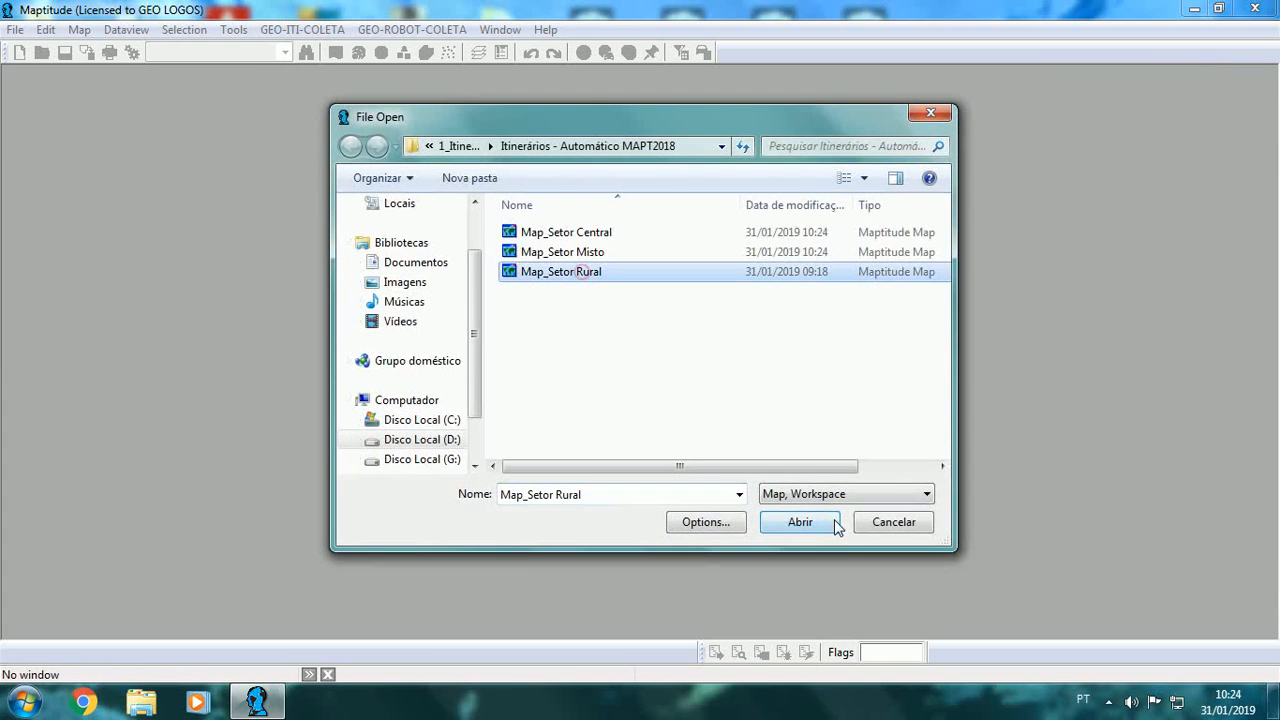
pyautogui.click(829, 520)
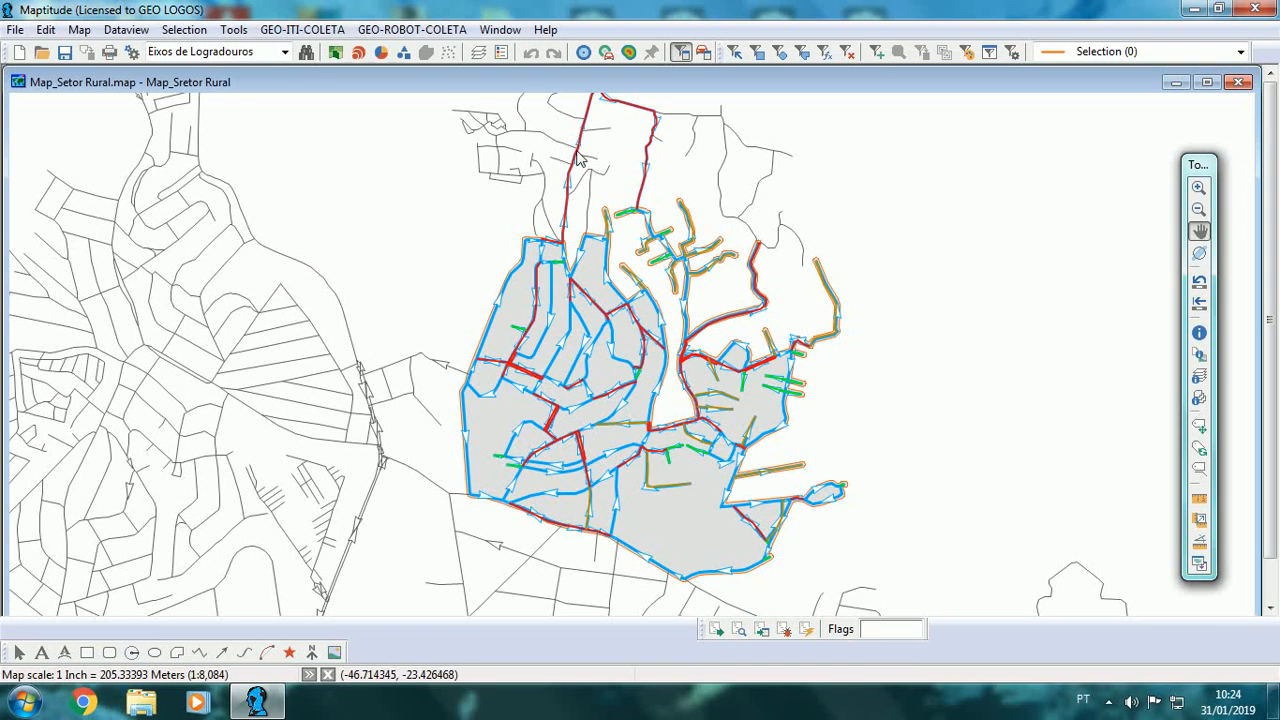
# - Show the PT_MAPT layer over the Setor Rural route to inspect its street points, and hide the layer again
pyautogui.click(480, 52)
pyautogui.click(672, 312)
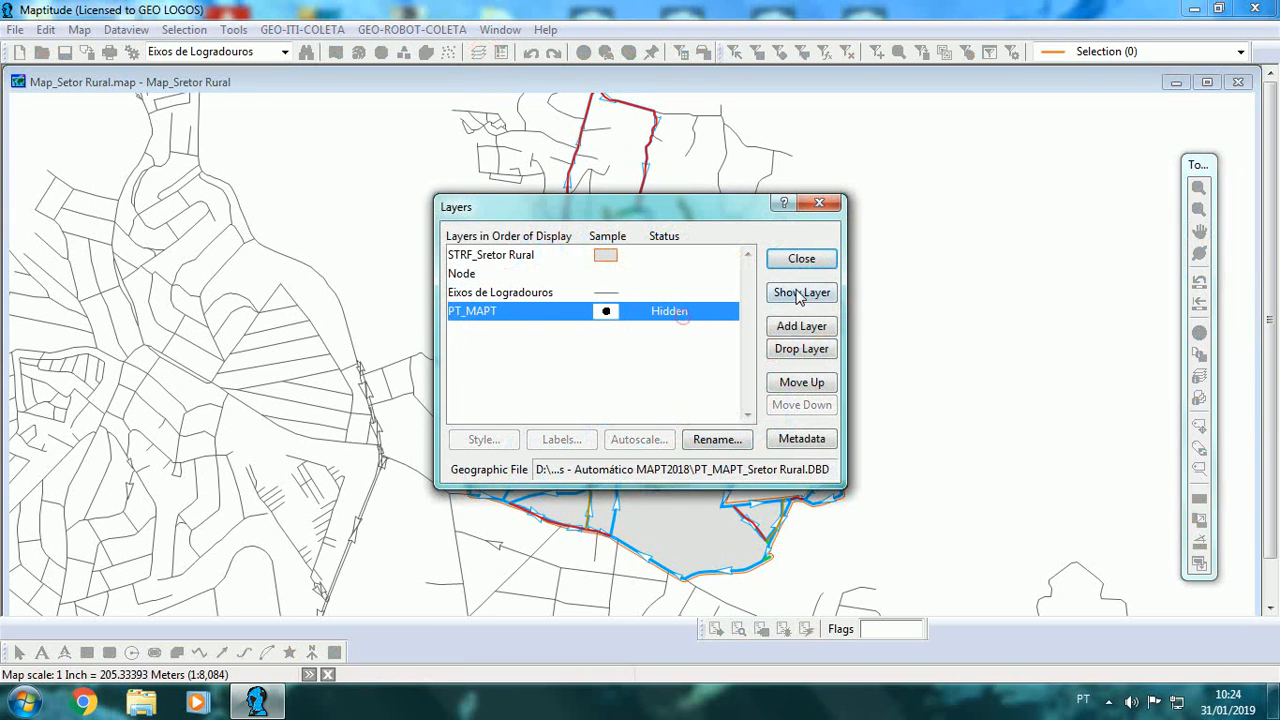
pyautogui.click(800, 292)
pyautogui.click(800, 262)
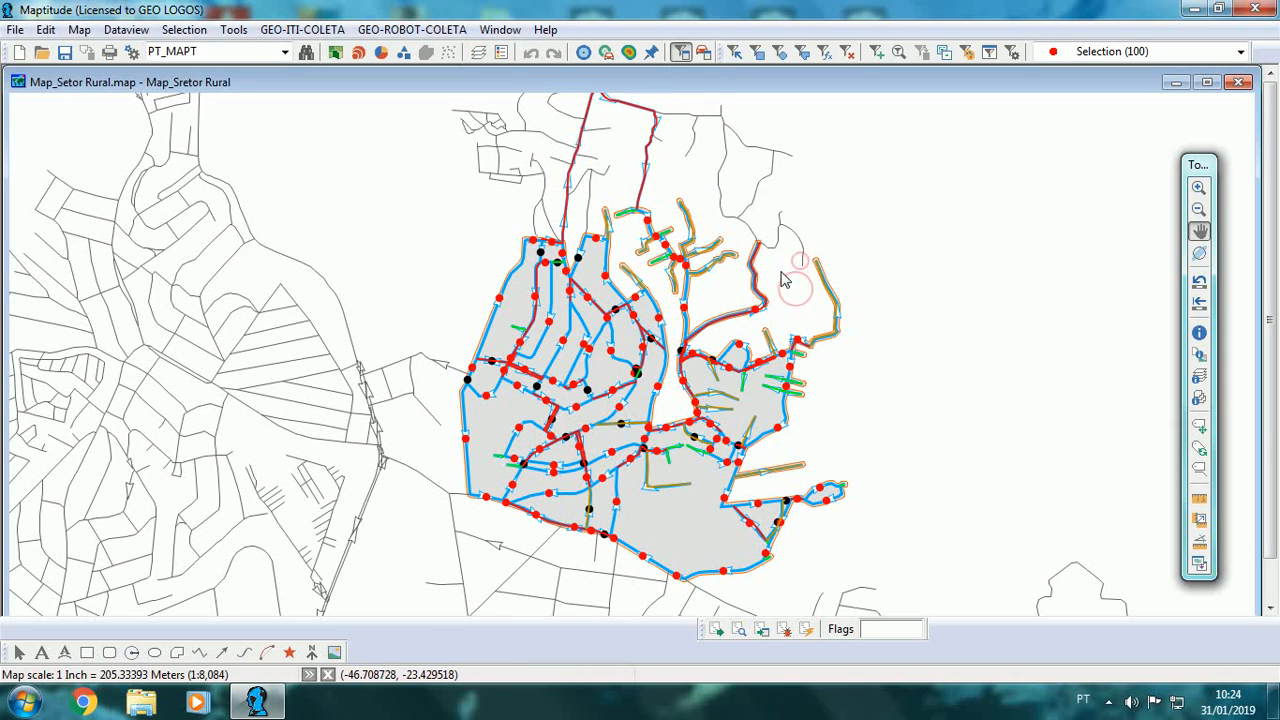
pyautogui.click(478, 52)
pyautogui.click(802, 292)
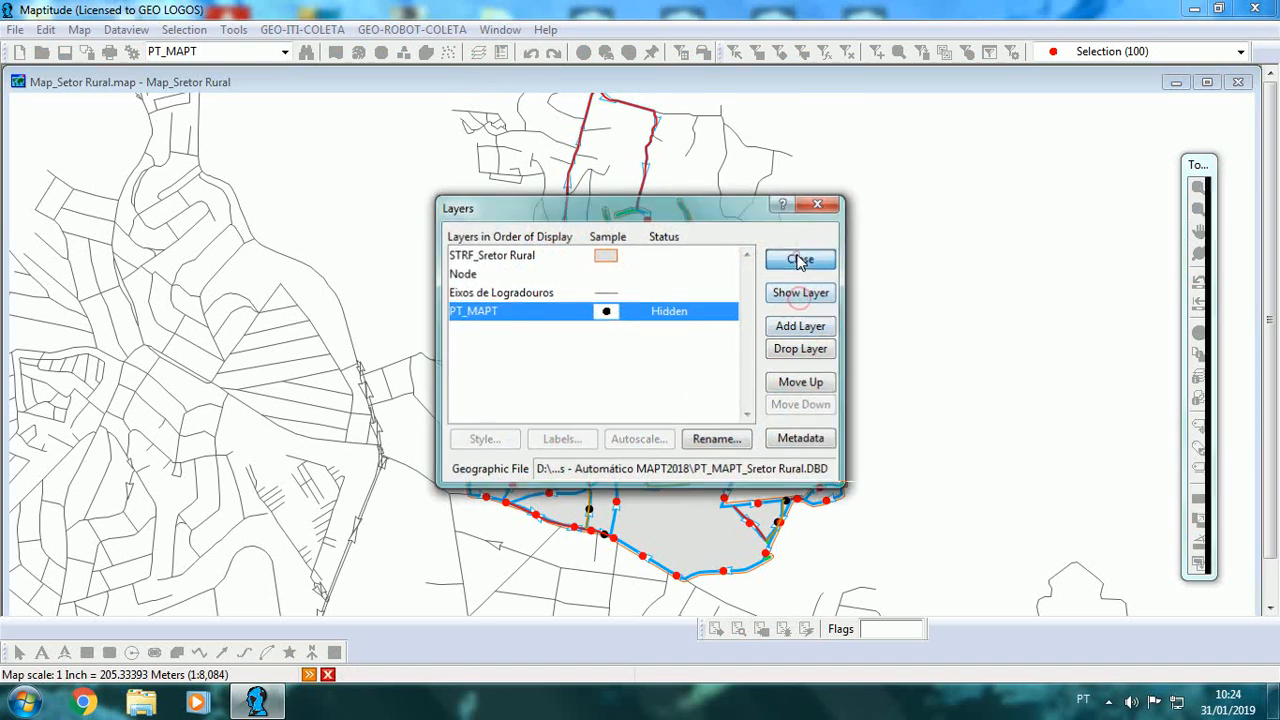
pyautogui.click(801, 258)
# - Review the rural sector's totals in the GEO-ITI-COLETA sector table, and close the table and the module
pyautogui.click(335, 51)
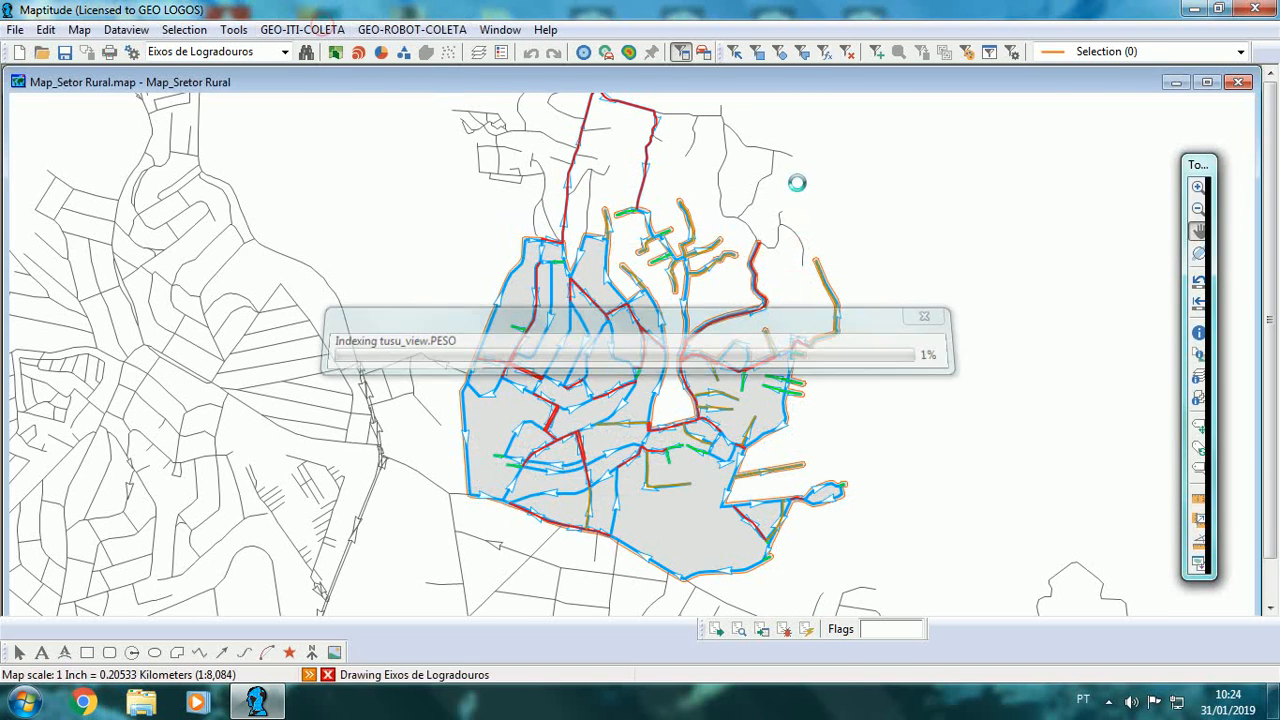
pyautogui.click(970, 114)
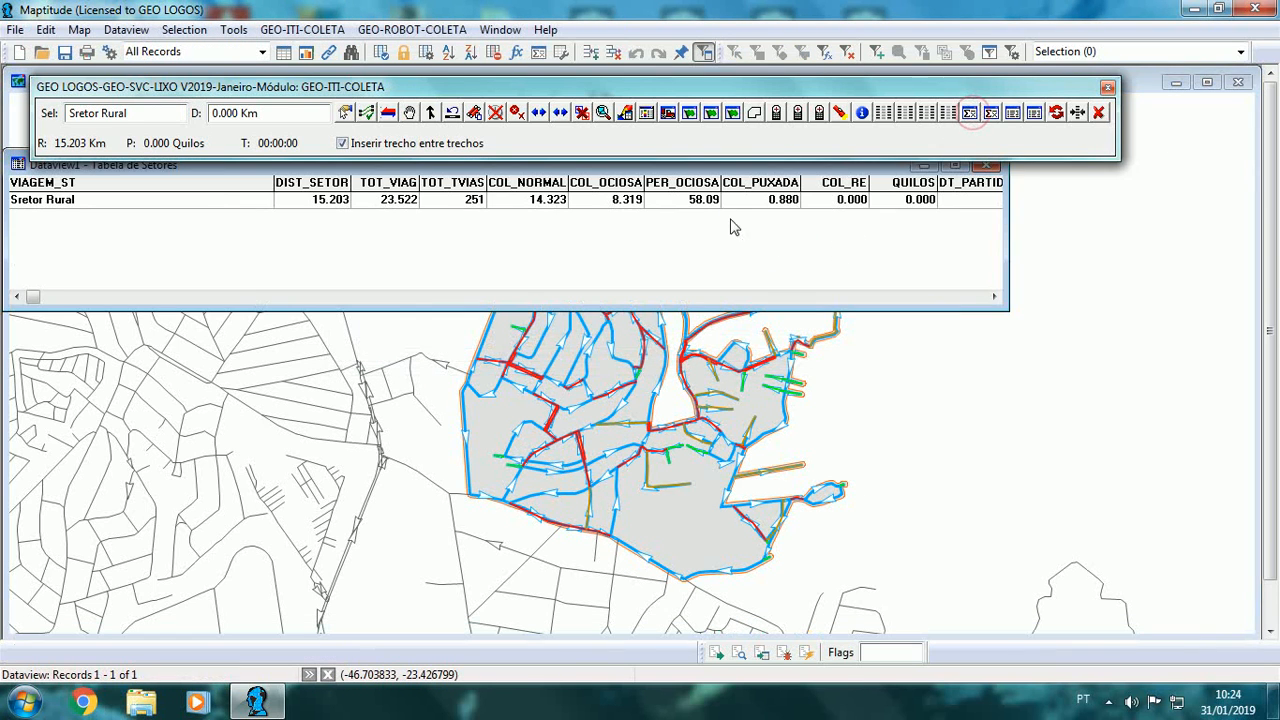
pyautogui.click(986, 164)
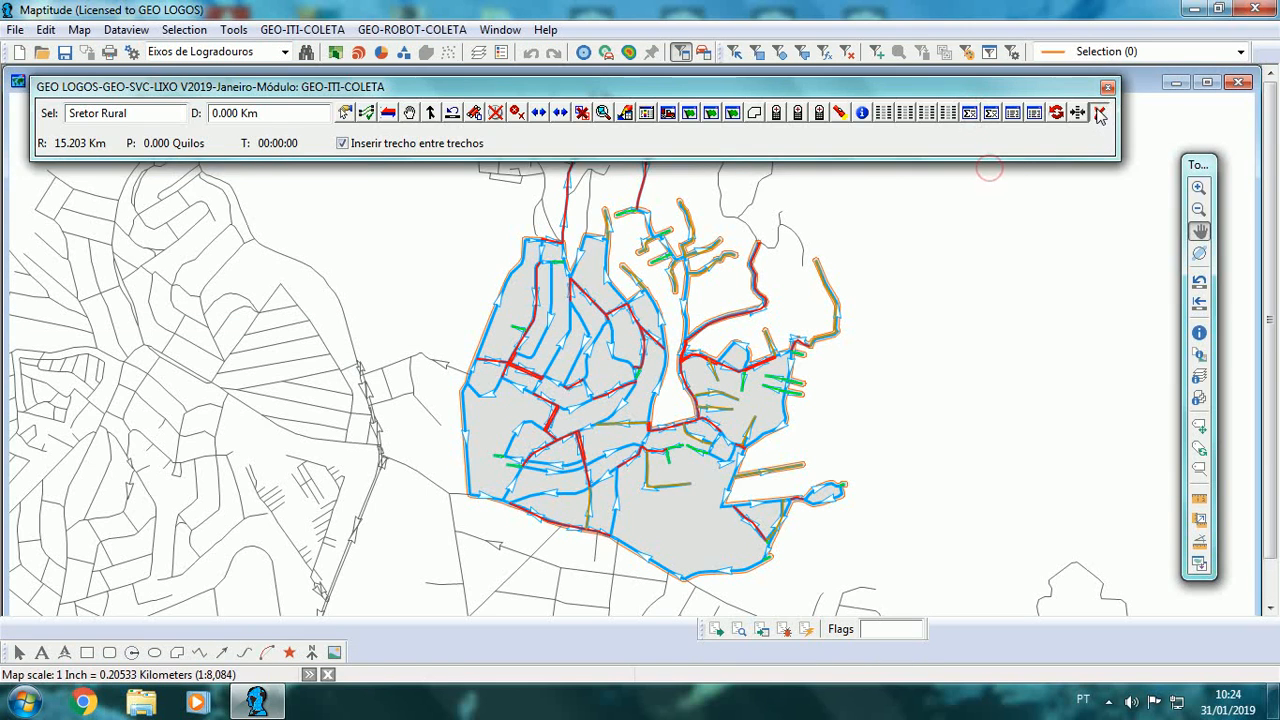
pyautogui.click(1098, 112)
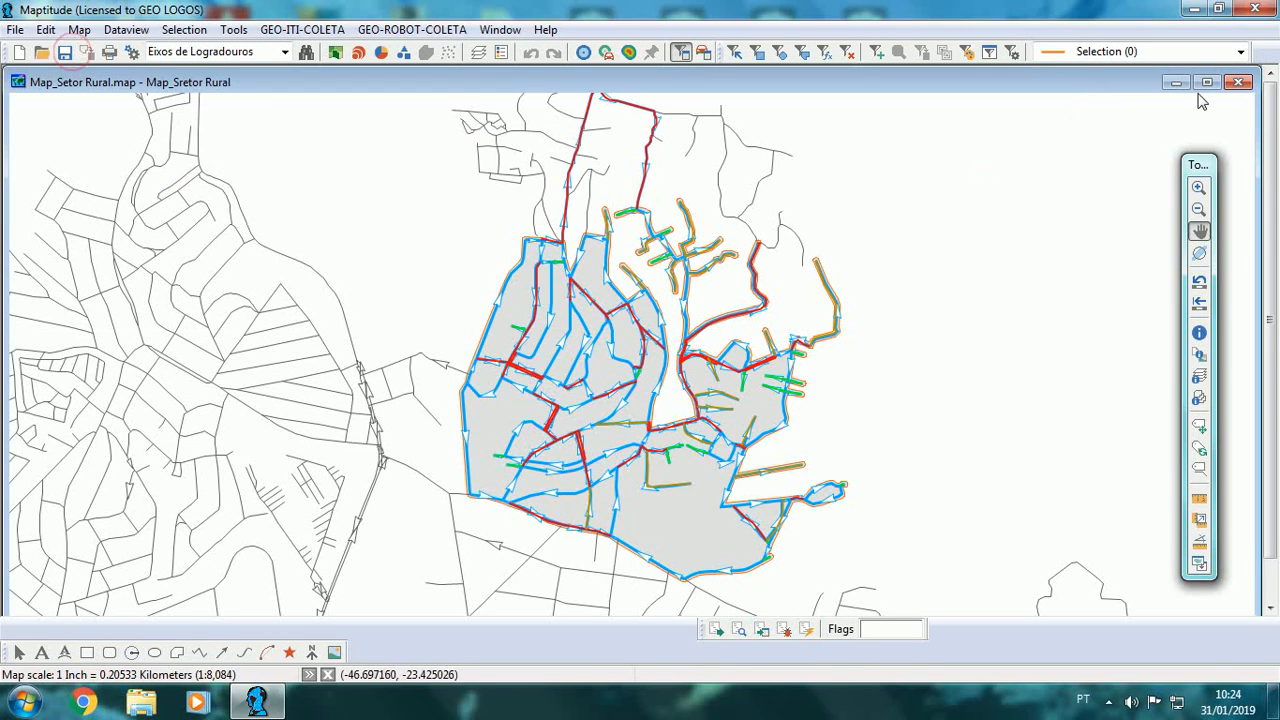
# - Close the Setor Rural map and reopen Map_Setor Misto from the recent files
pyautogui.click(1238, 84)
pyautogui.click(15, 29)
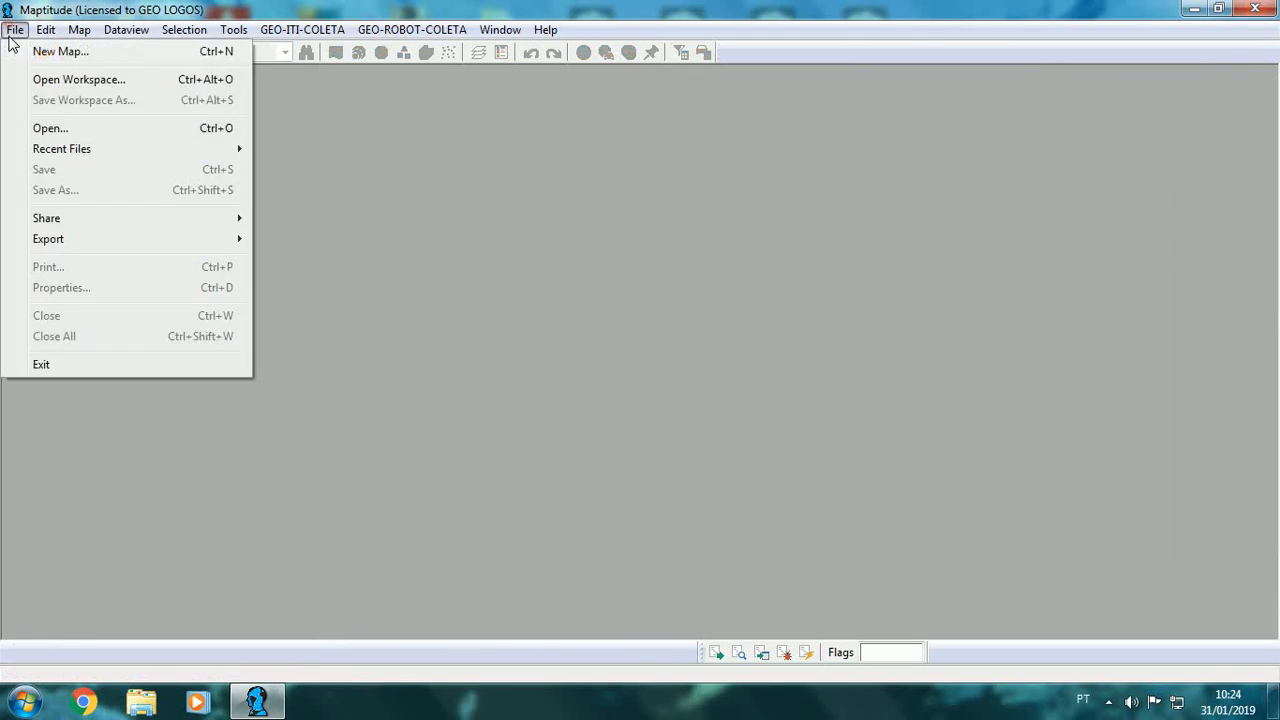
pyautogui.moveTo(46, 149)
pyautogui.click(386, 167)
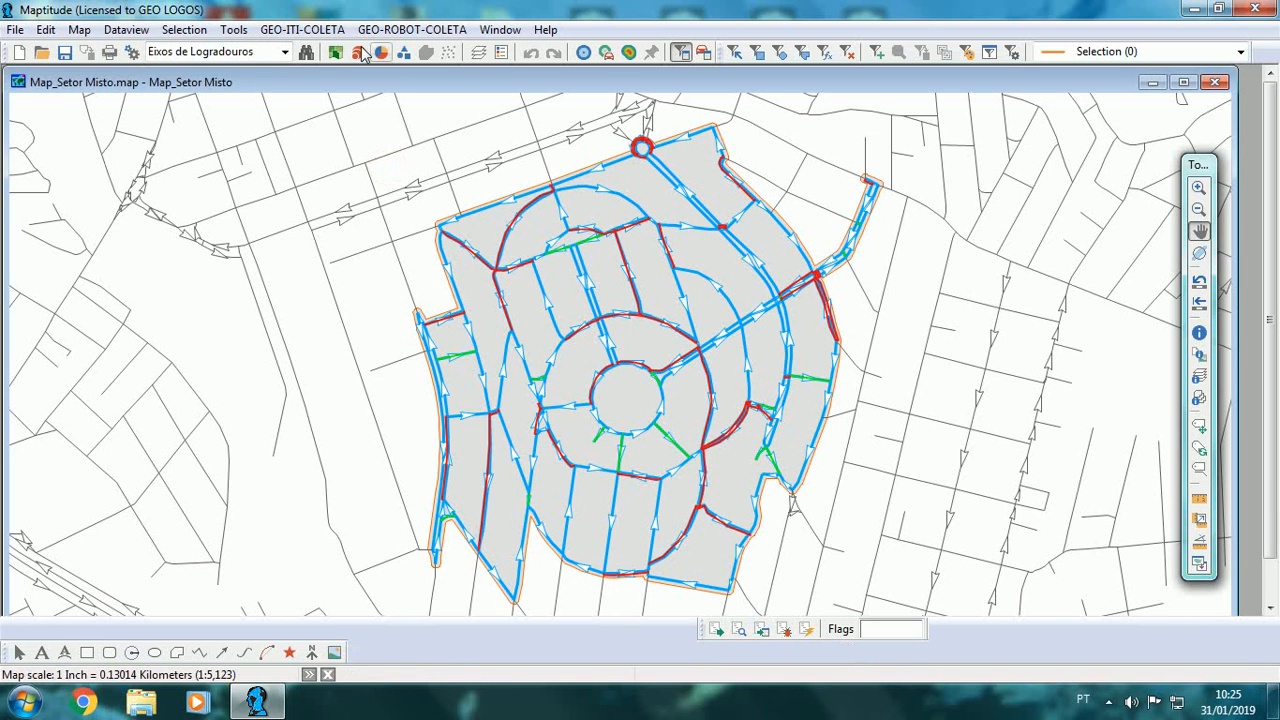
# - Review the Setor Misto totals in the GEO-ITI-COLETA sector table, and close the table, the module and the map
pyautogui.click(325, 29)
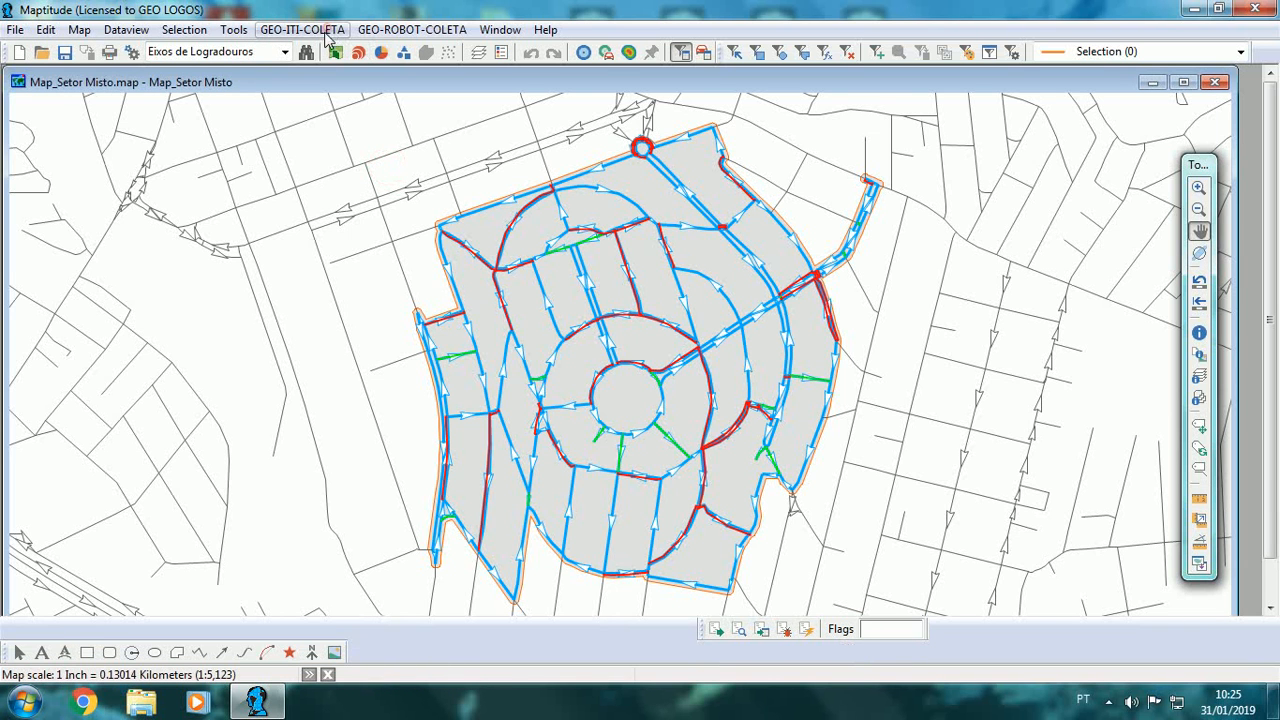
pyautogui.click(969, 112)
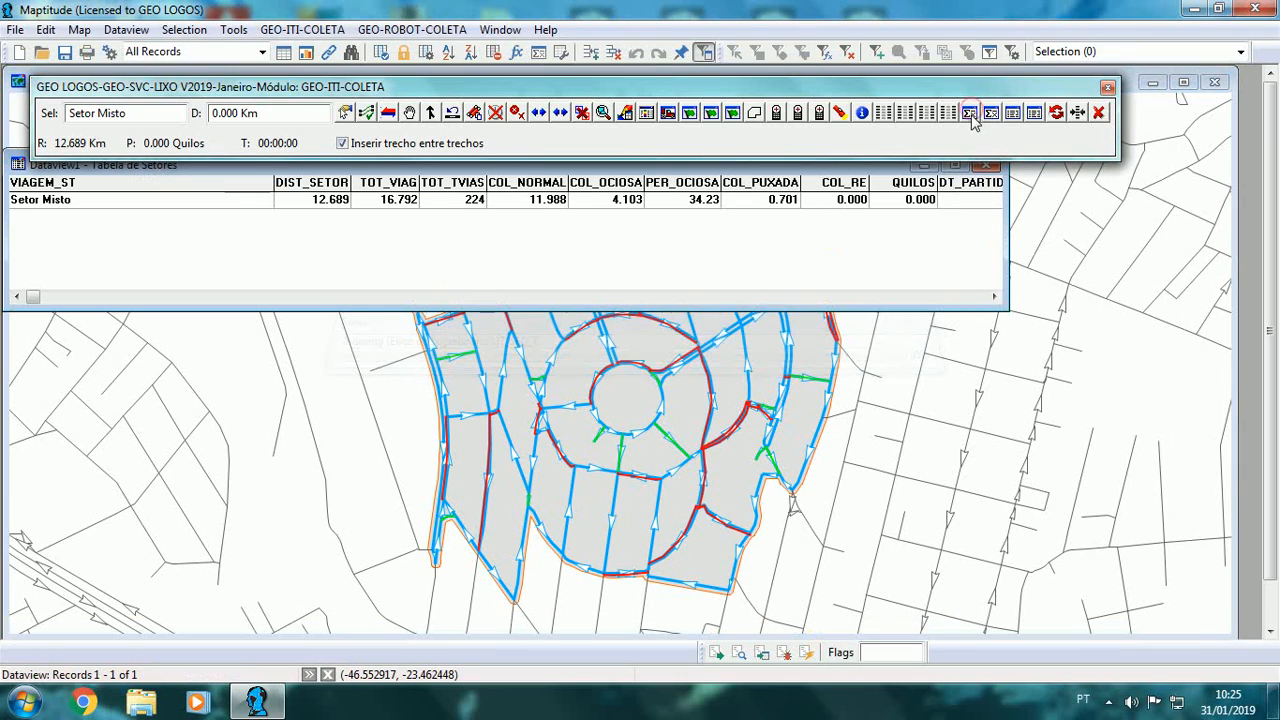
pyautogui.click(988, 166)
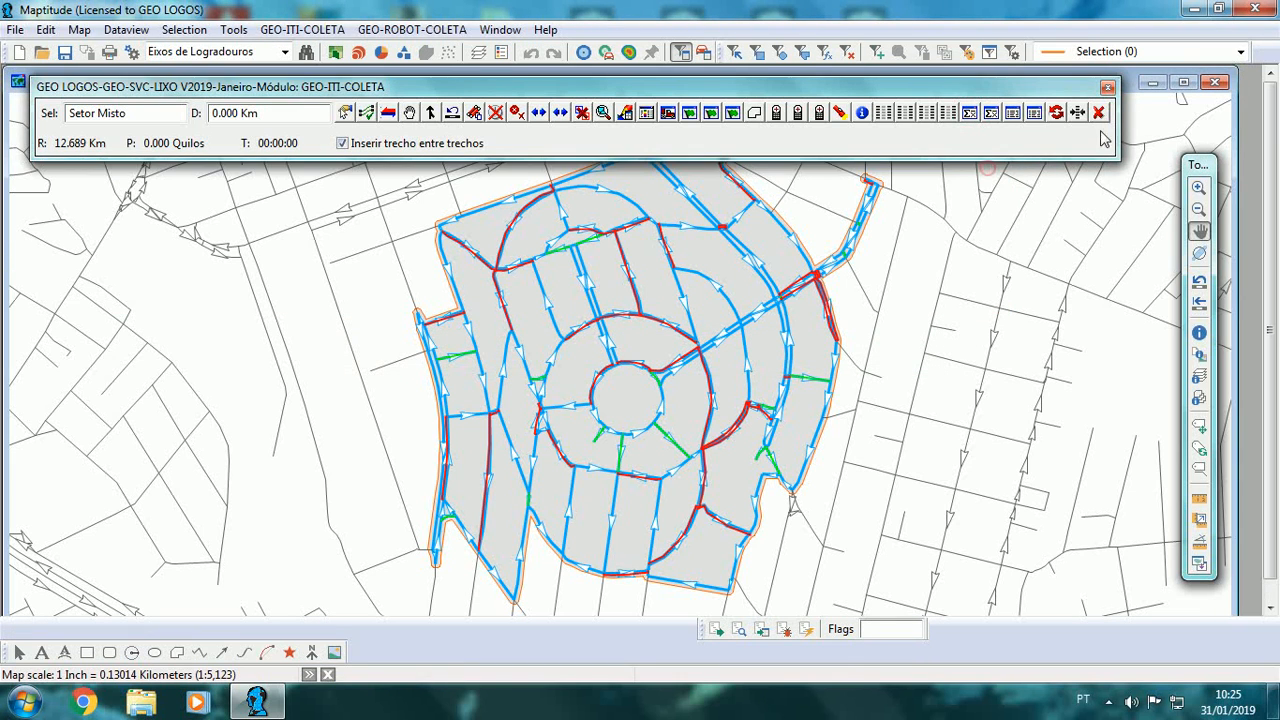
pyautogui.click(1098, 113)
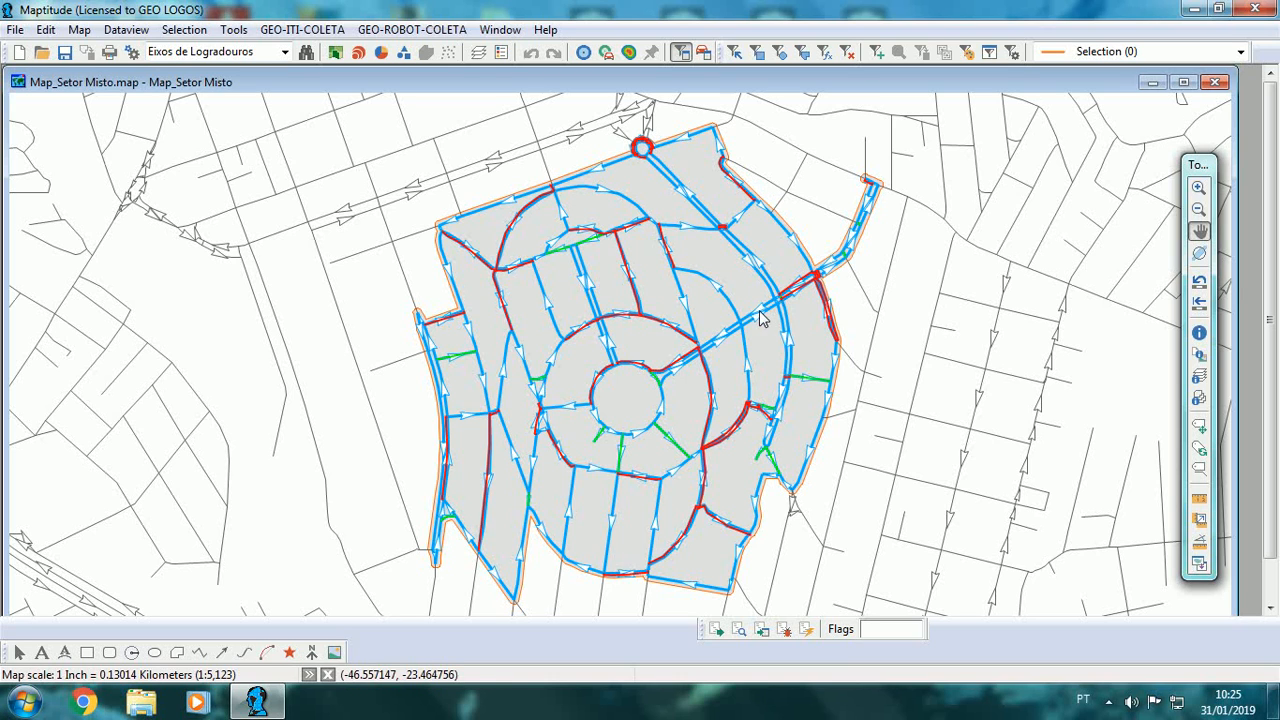
pyautogui.moveTo(631, 417)
pyautogui.moveTo(764, 315)
pyautogui.moveTo(771, 385)
pyautogui.click(1215, 81)
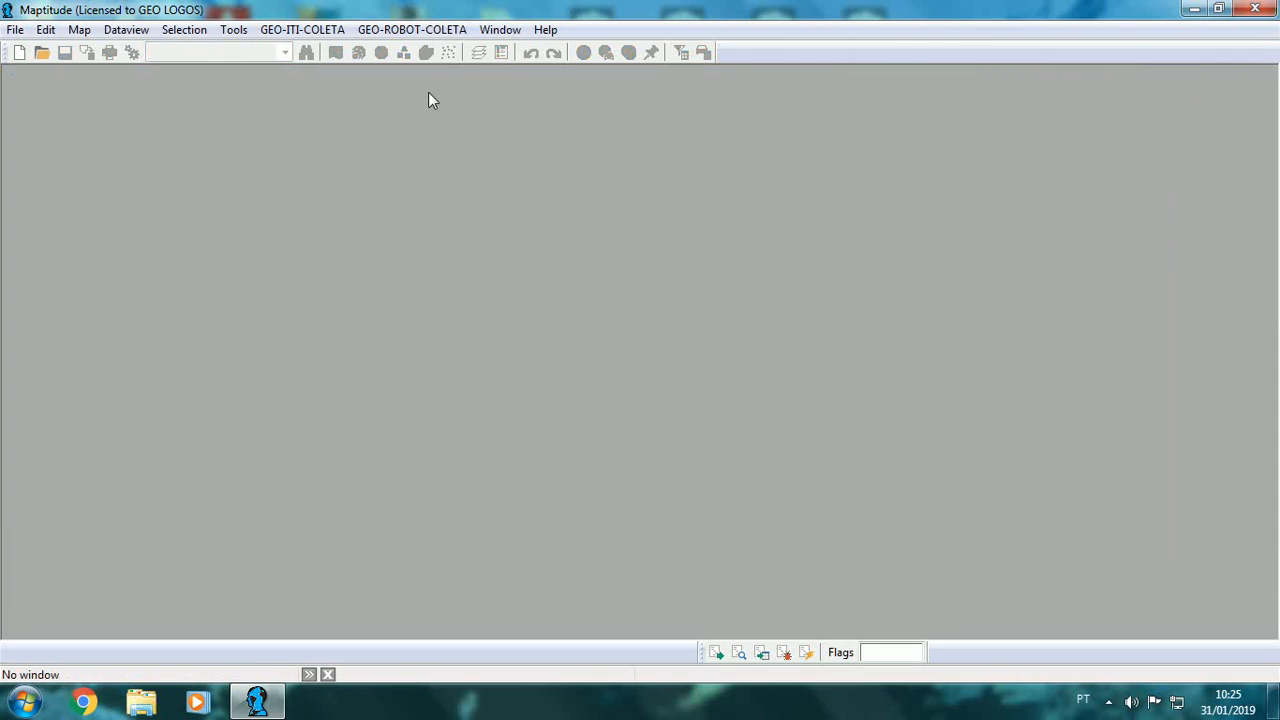
# - Run the automatic trip split in GEO-ROBOT-COLETA with 2 trips on Map_Setor Central, Map_Setor Misto and Map_Setor Rural
pyautogui.click(412, 30)
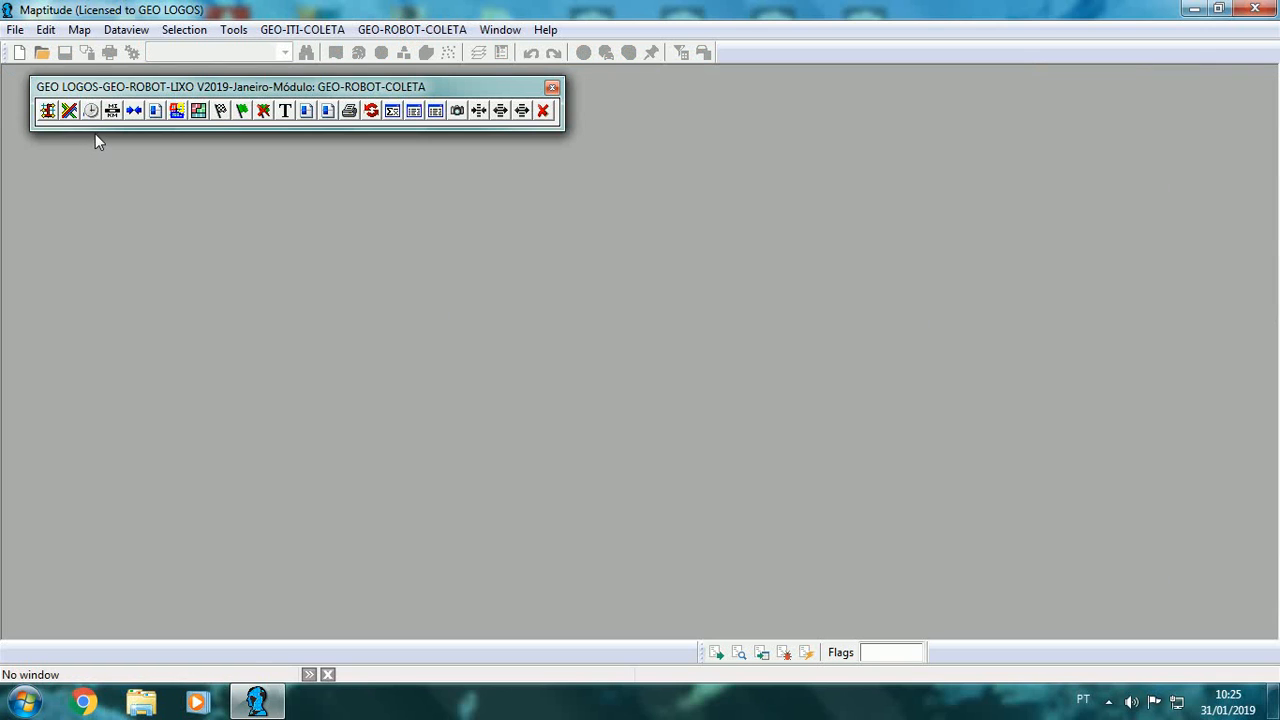
pyautogui.click(70, 111)
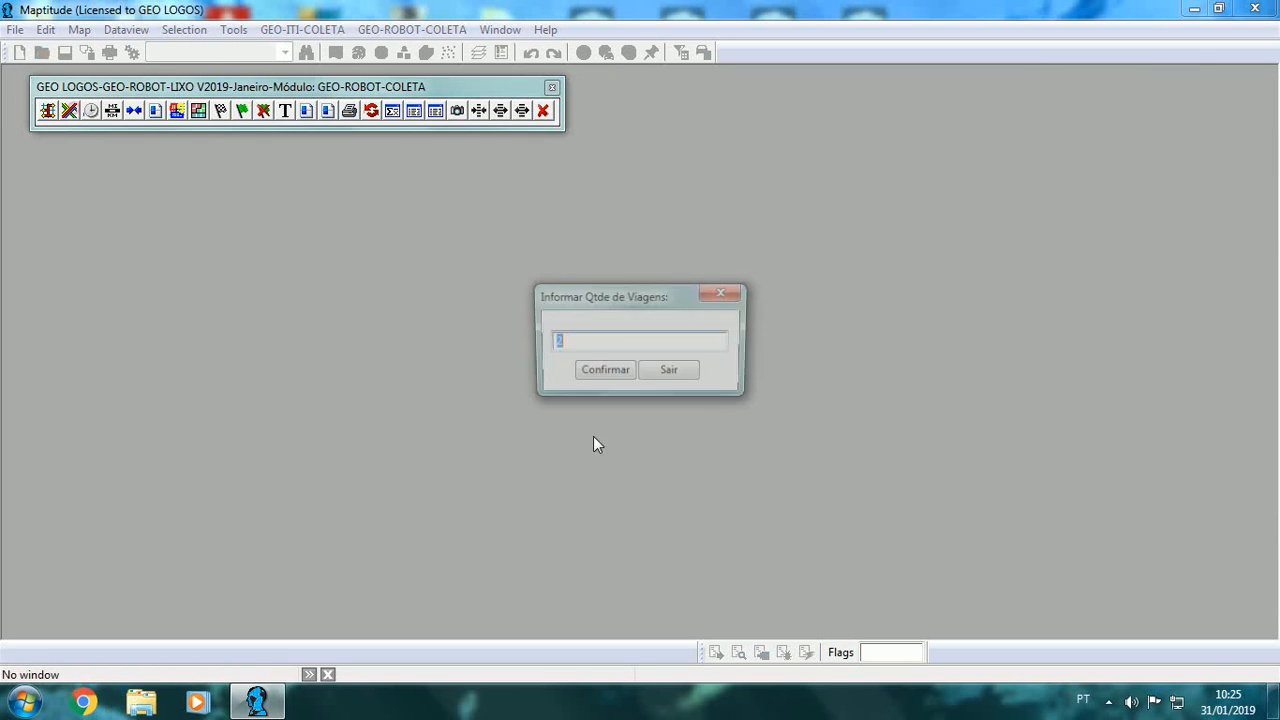
pyautogui.write('3')
pyautogui.click(603, 373)
pyautogui.click(601, 236)
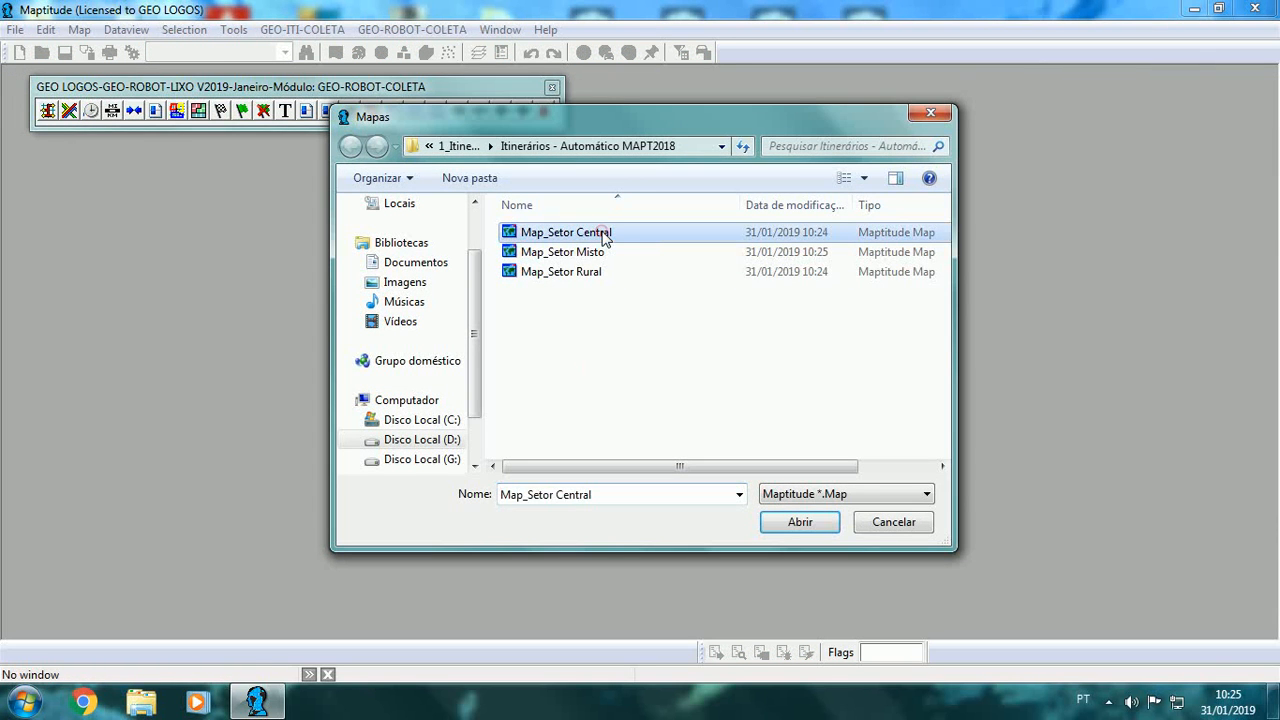
pyautogui.keyDown('ctrl'); pyautogui.click(567, 254); pyautogui.keyUp('ctrl')
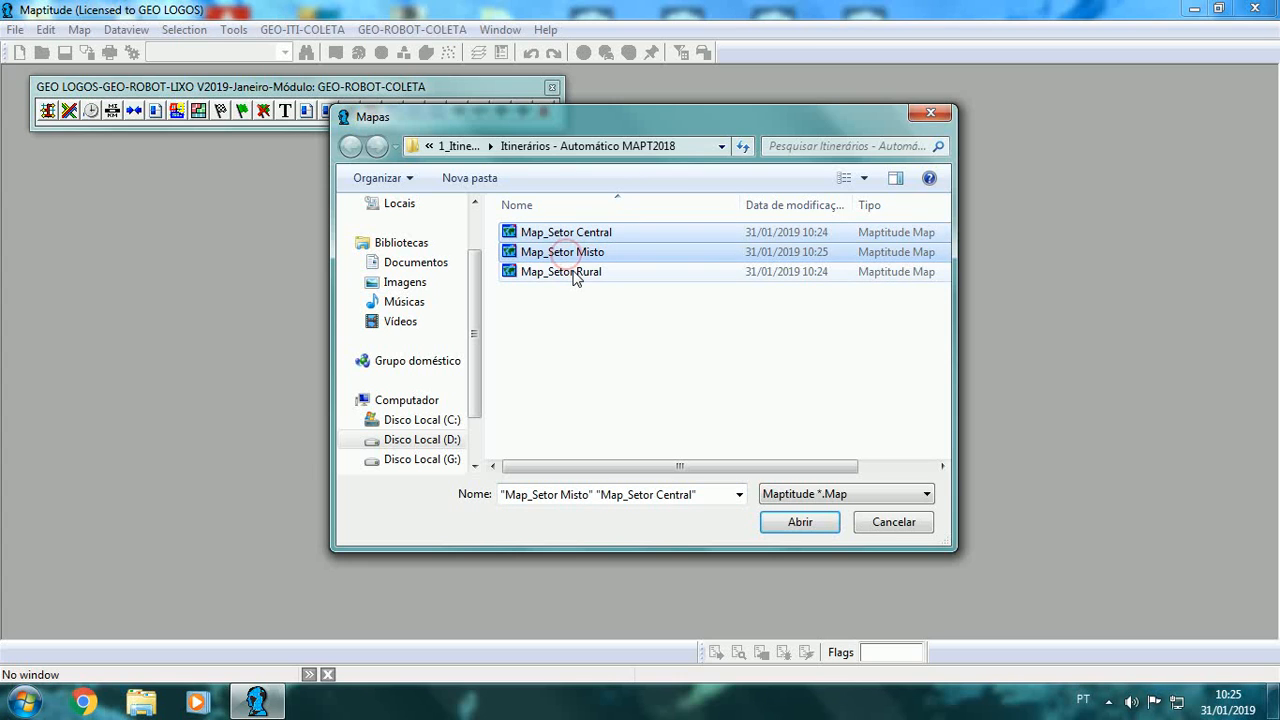
pyautogui.keyDown('ctrl'); pyautogui.click(575, 275); pyautogui.keyUp('ctrl')
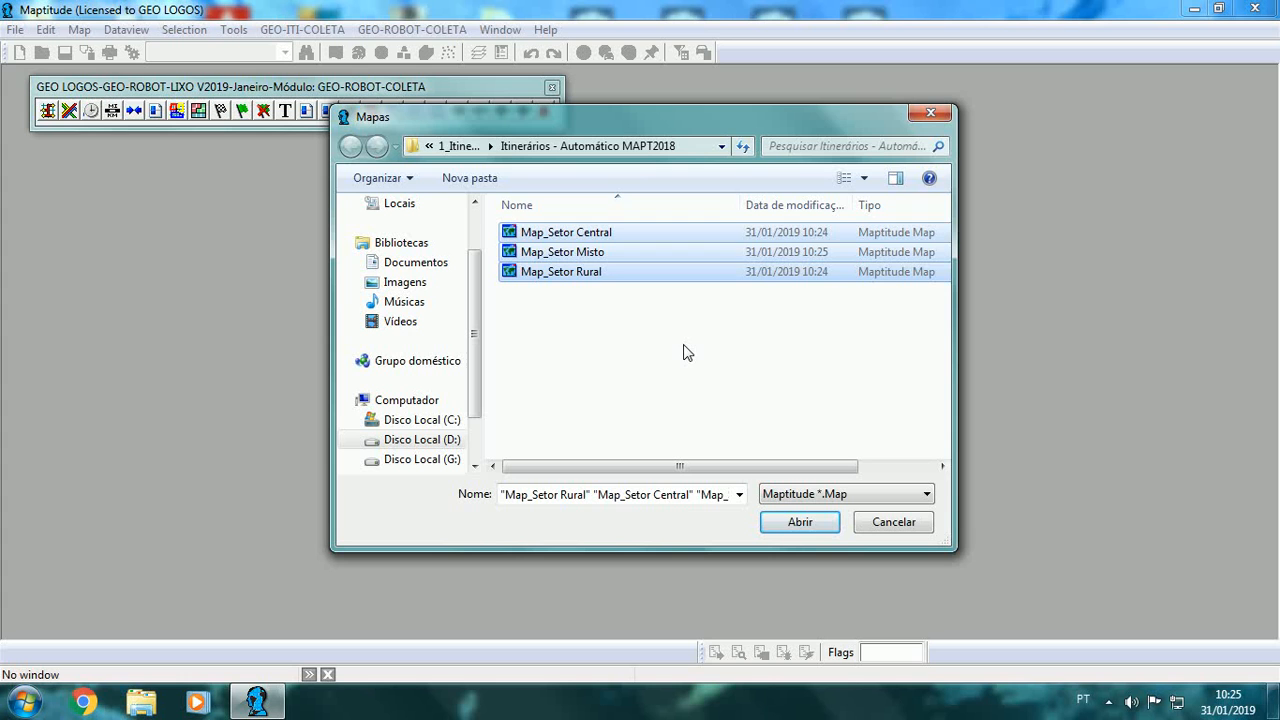
pyautogui.click(800, 521)
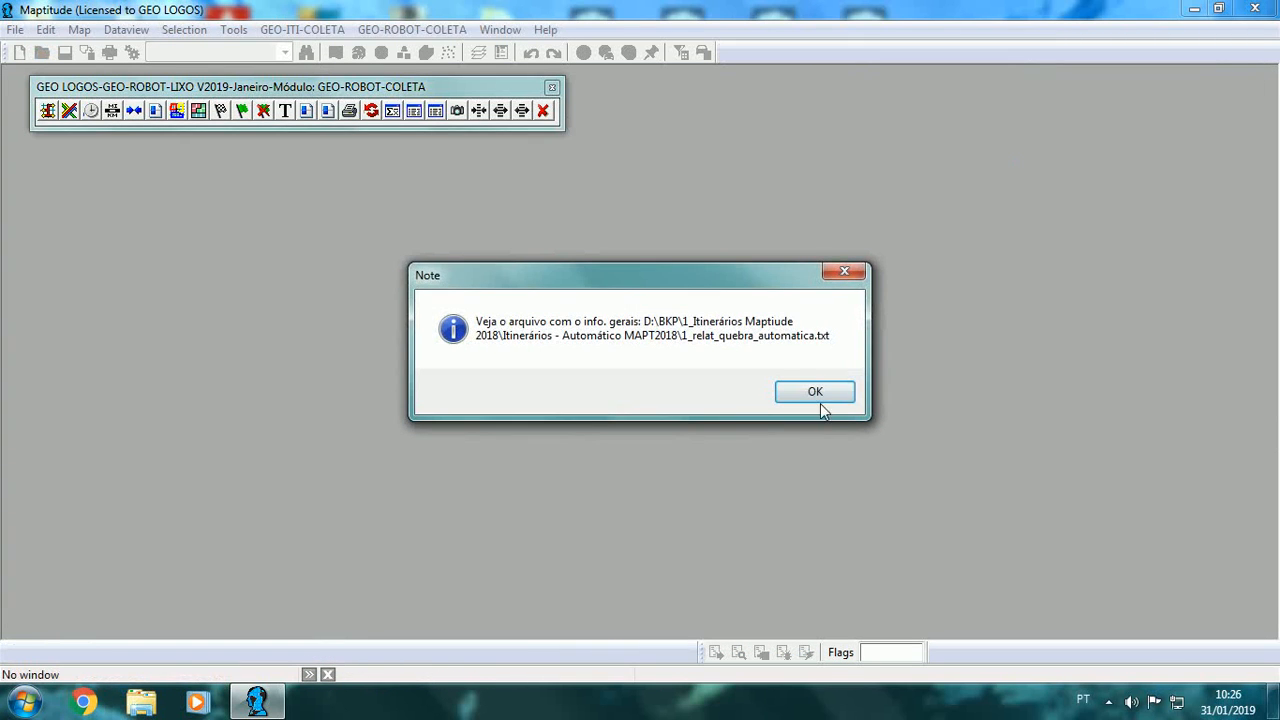
pyautogui.click(818, 396)
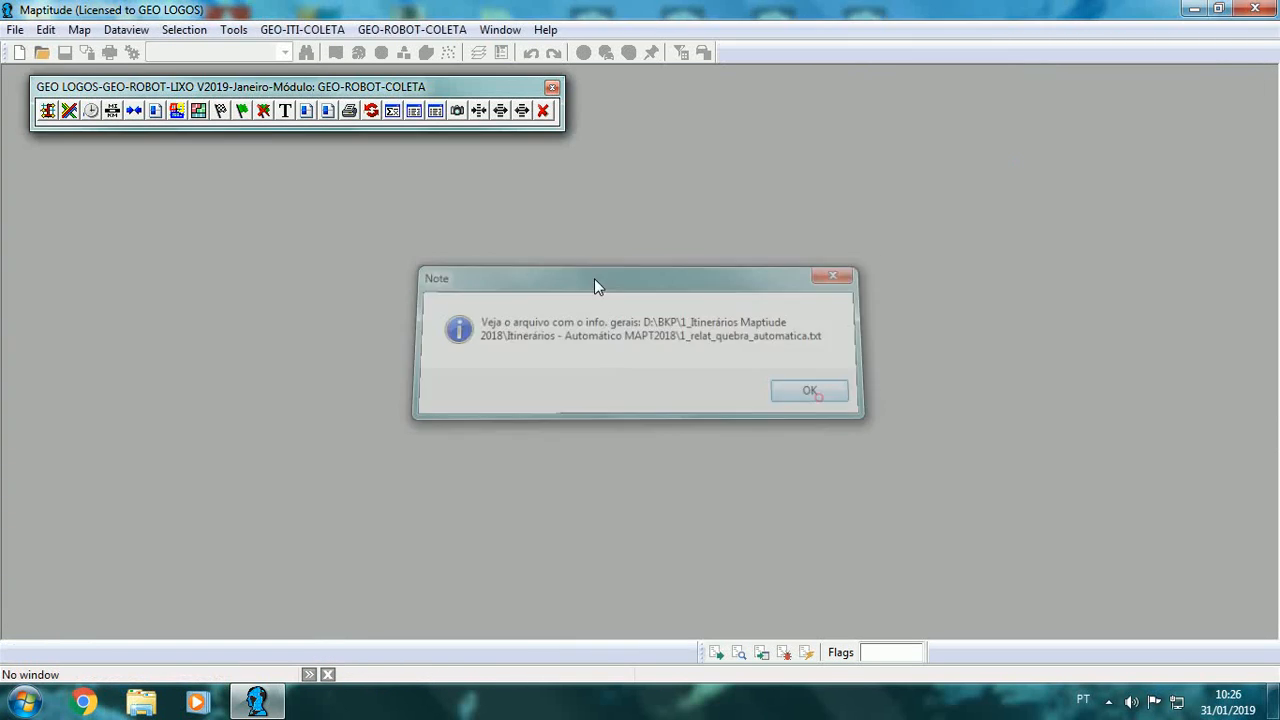
# - Open Map_Setor Central from the automatic itineraries folder and examine how its route is divided into trips
pyautogui.click(15, 29)
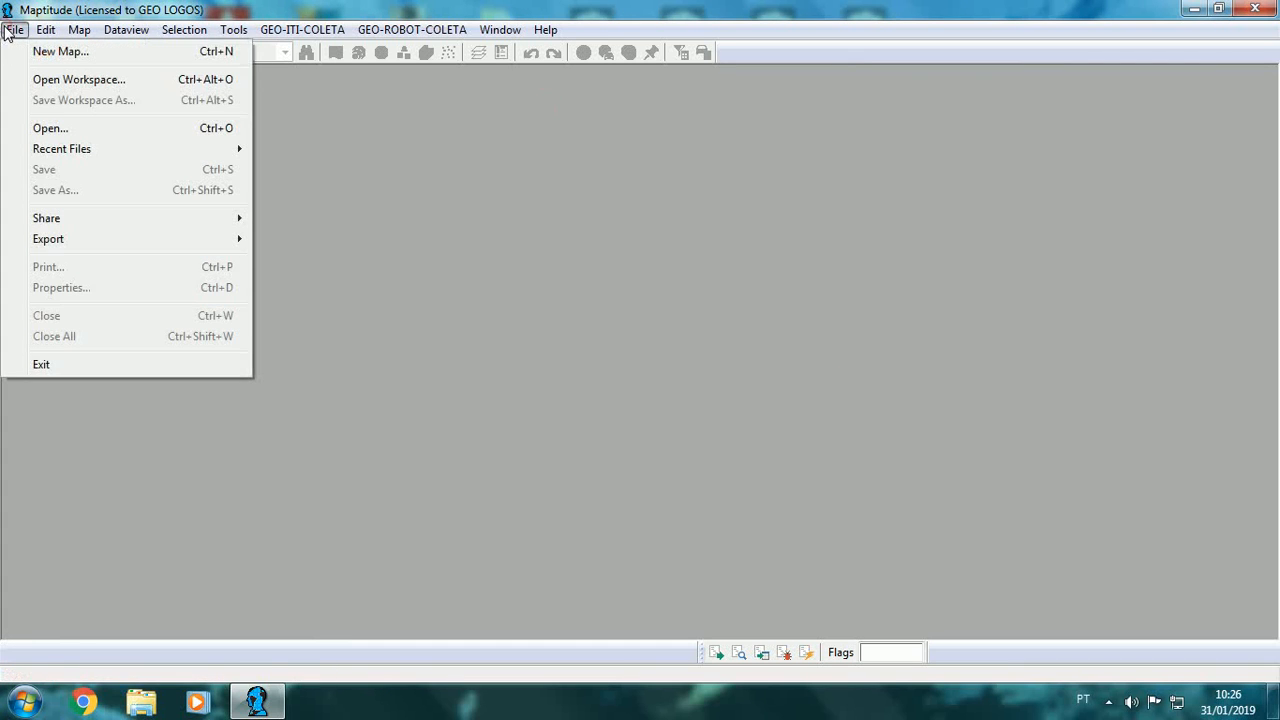
pyautogui.moveTo(58, 154)
pyautogui.click(51, 129)
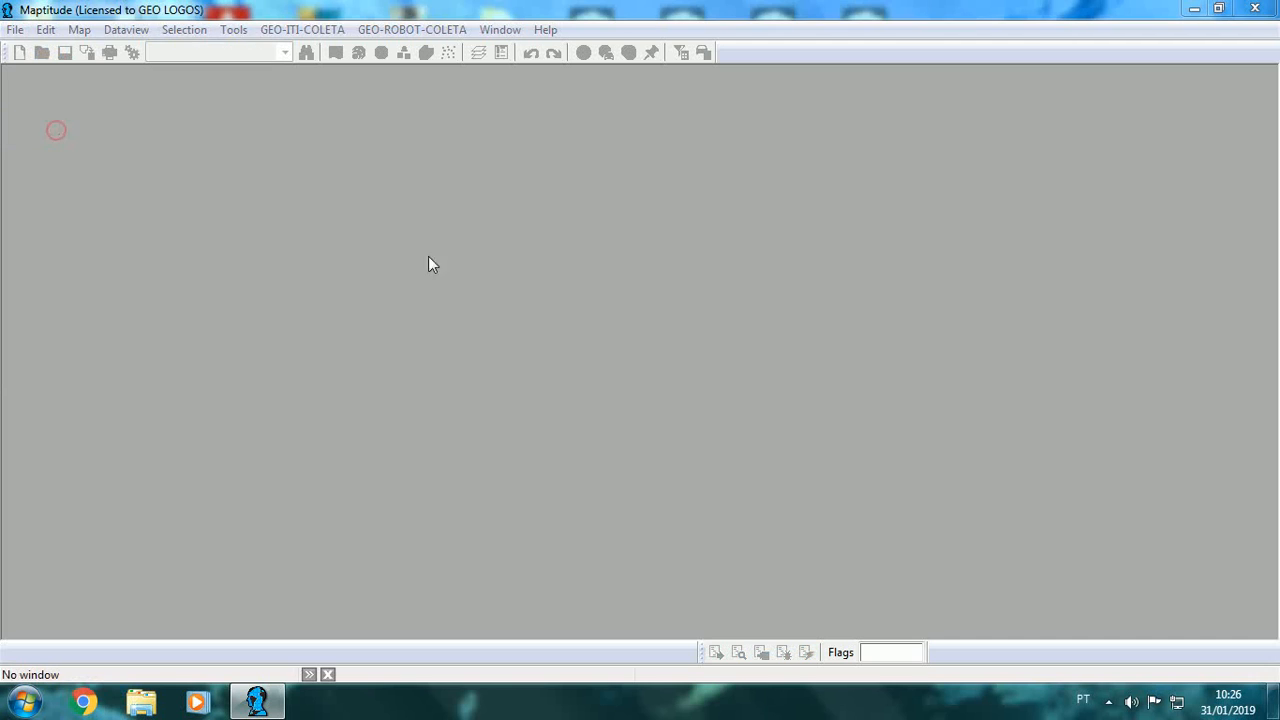
pyautogui.click(606, 236)
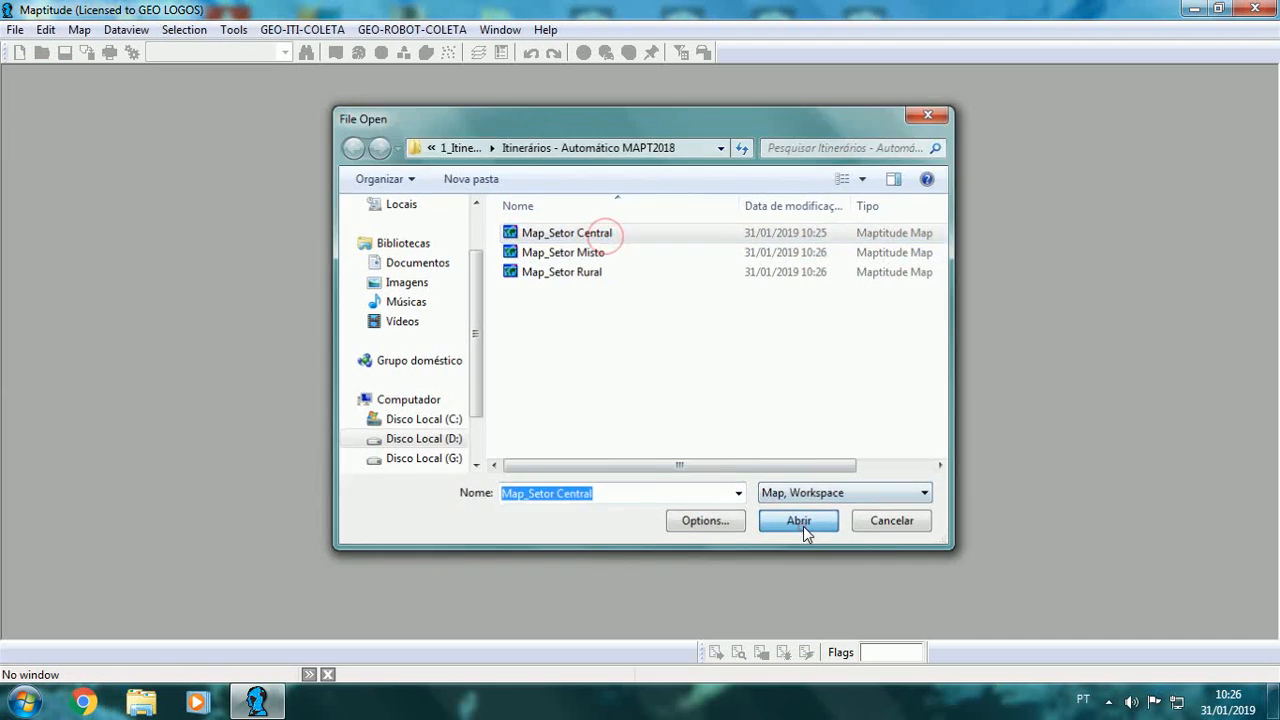
pyautogui.click(803, 526)
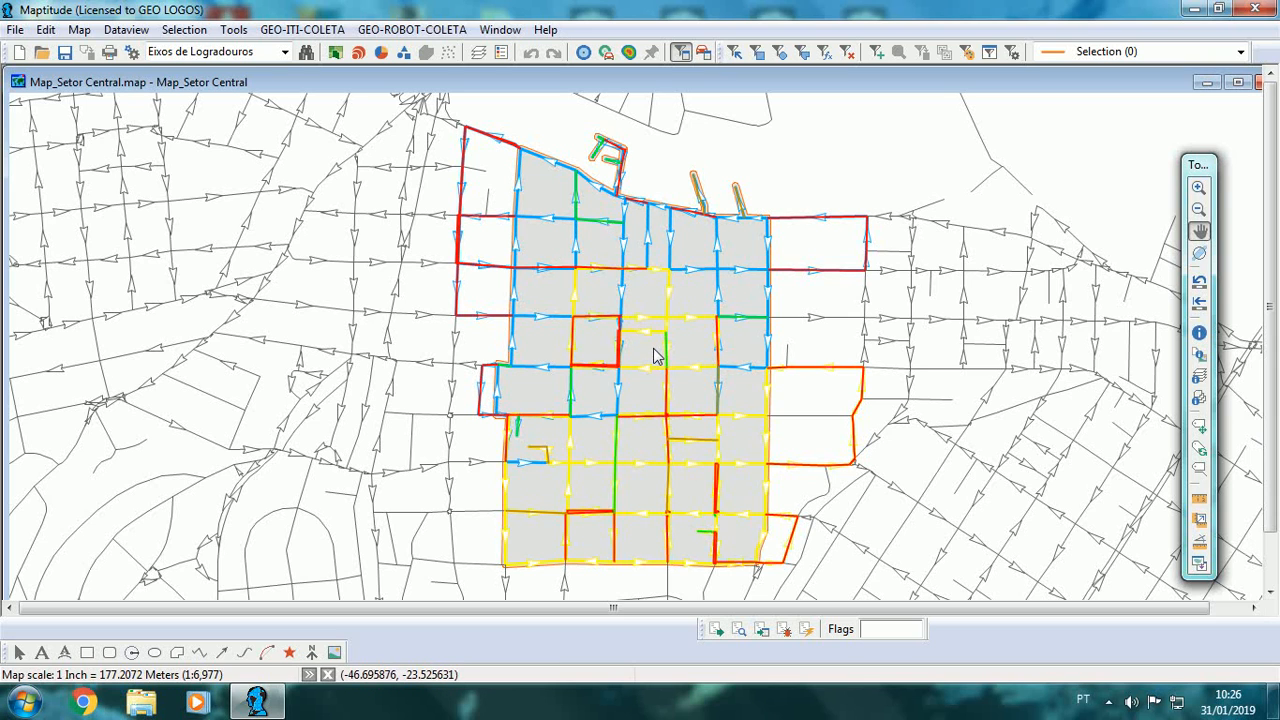
pyautogui.moveTo(655, 355)
pyautogui.moveTo(789, 467)
# - Close the Setor Central map and open Map_Setor Misto from the automatic itineraries folder
pyautogui.moveTo(1159, 82); pyautogui.dragTo(1085, 82)
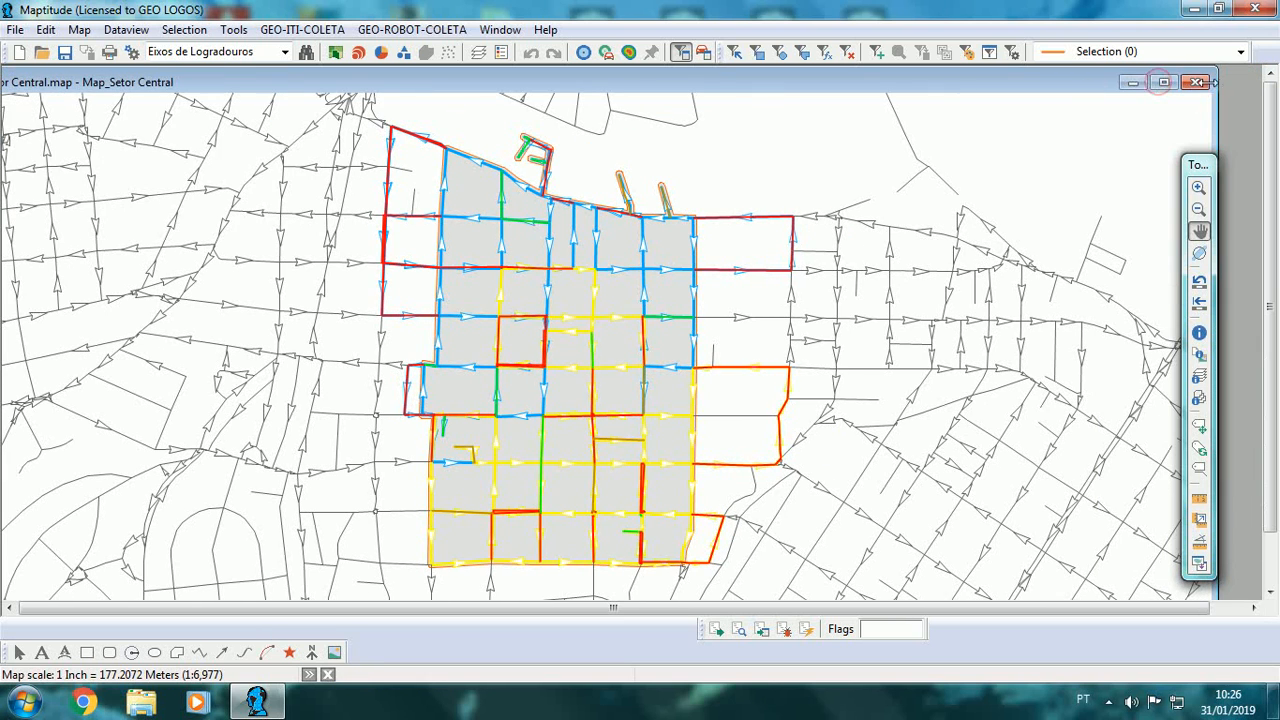
pyautogui.click(1194, 82)
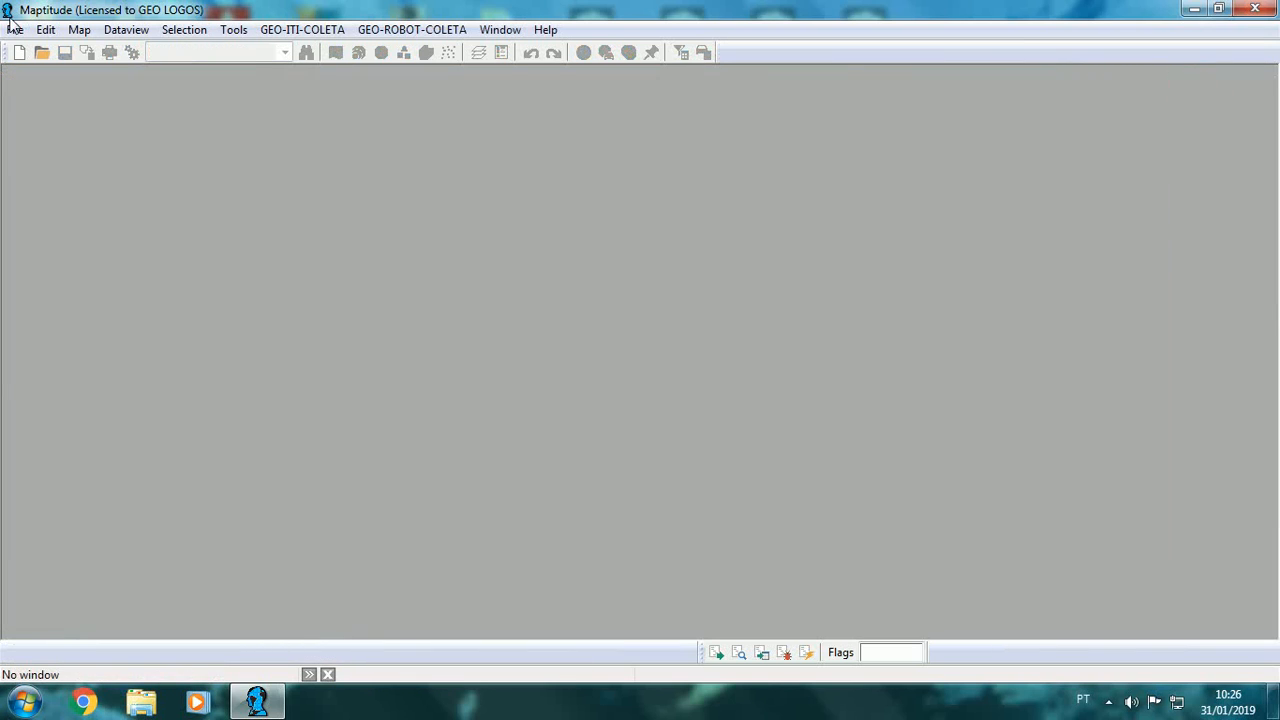
pyautogui.click(15, 29)
pyautogui.click(40, 128)
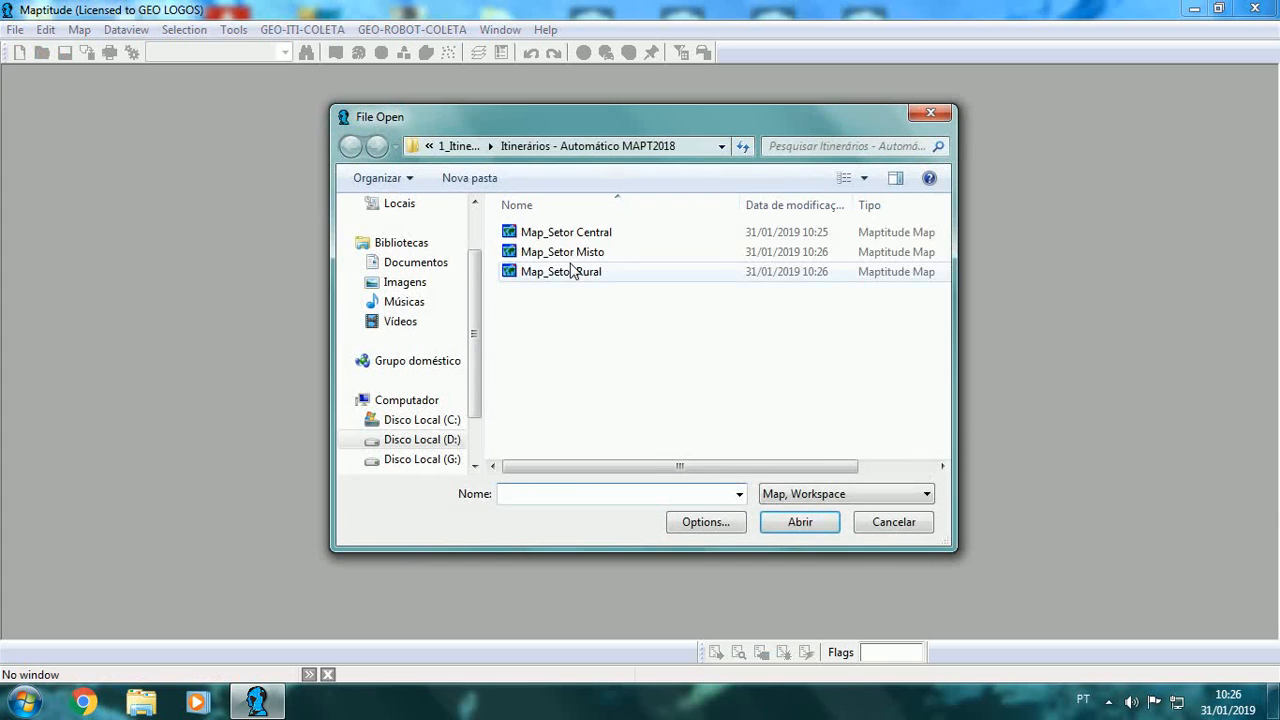
pyautogui.click(562, 252)
pyautogui.click(770, 524)
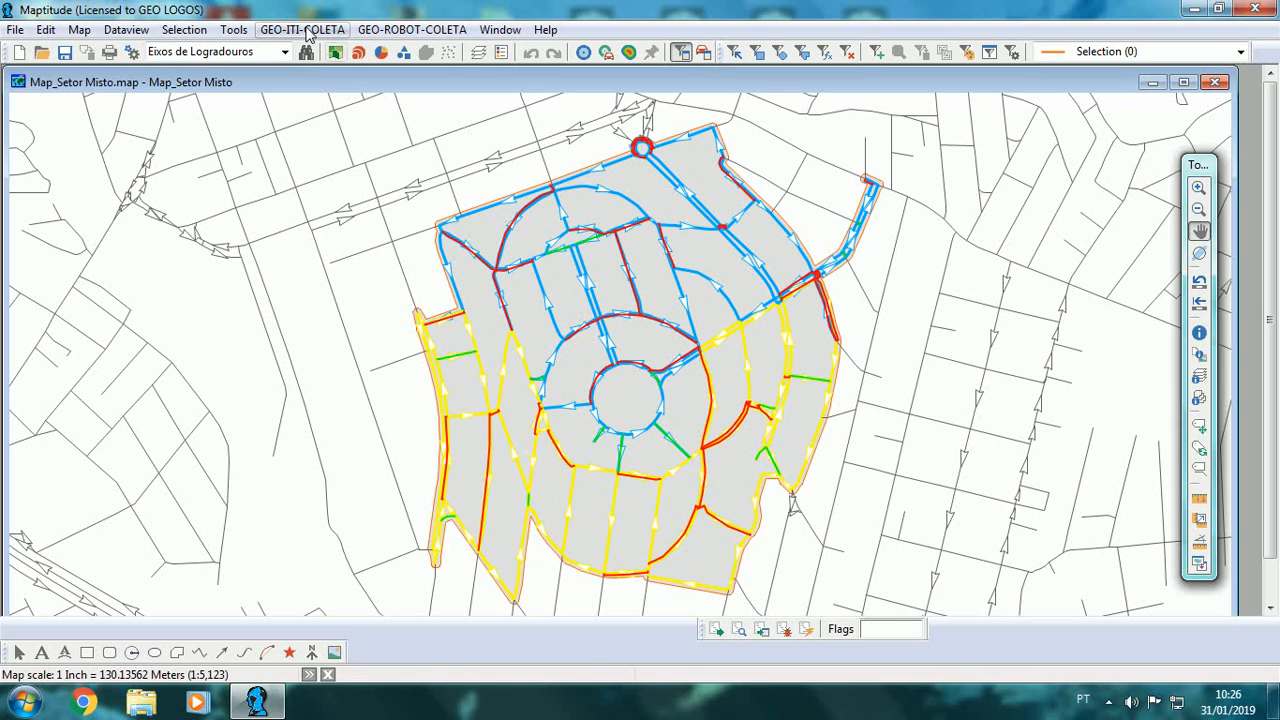
# - Review the Setor Misto trips in the GEO-ITI-COLETA itinerary list, and close the module and the map, saving its changes
pyautogui.click(643, 116)
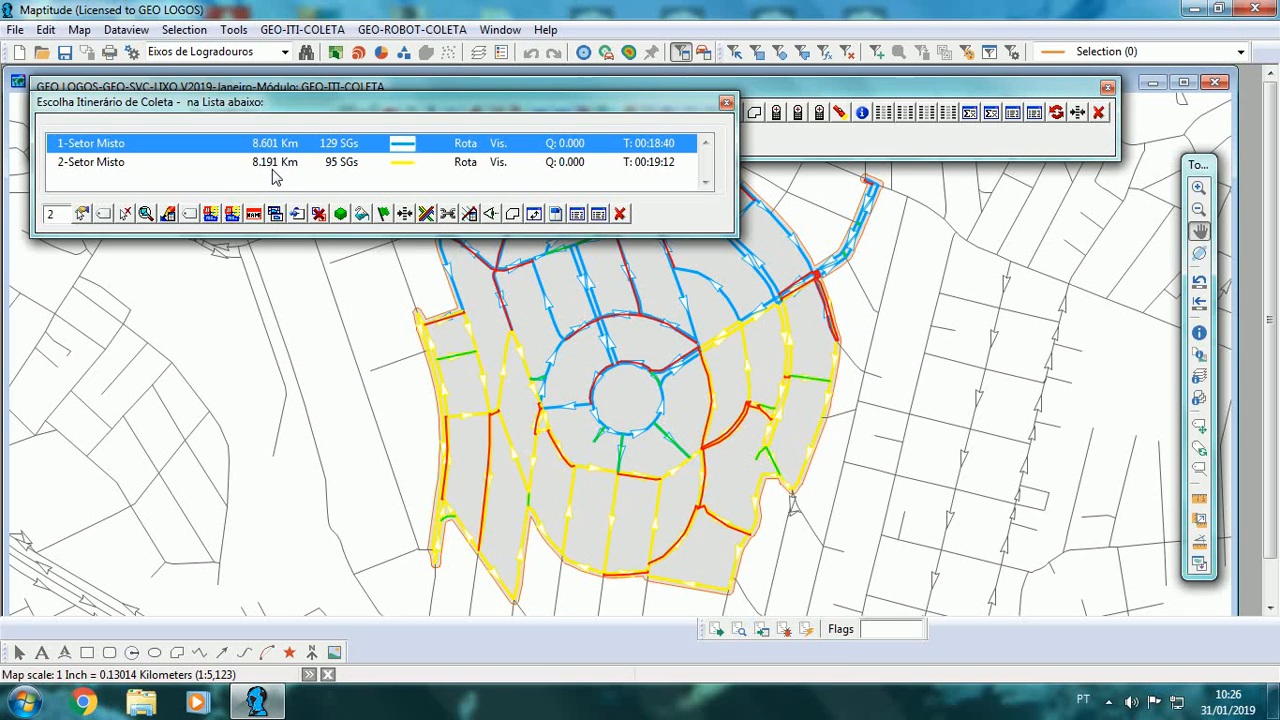
pyautogui.click(620, 214)
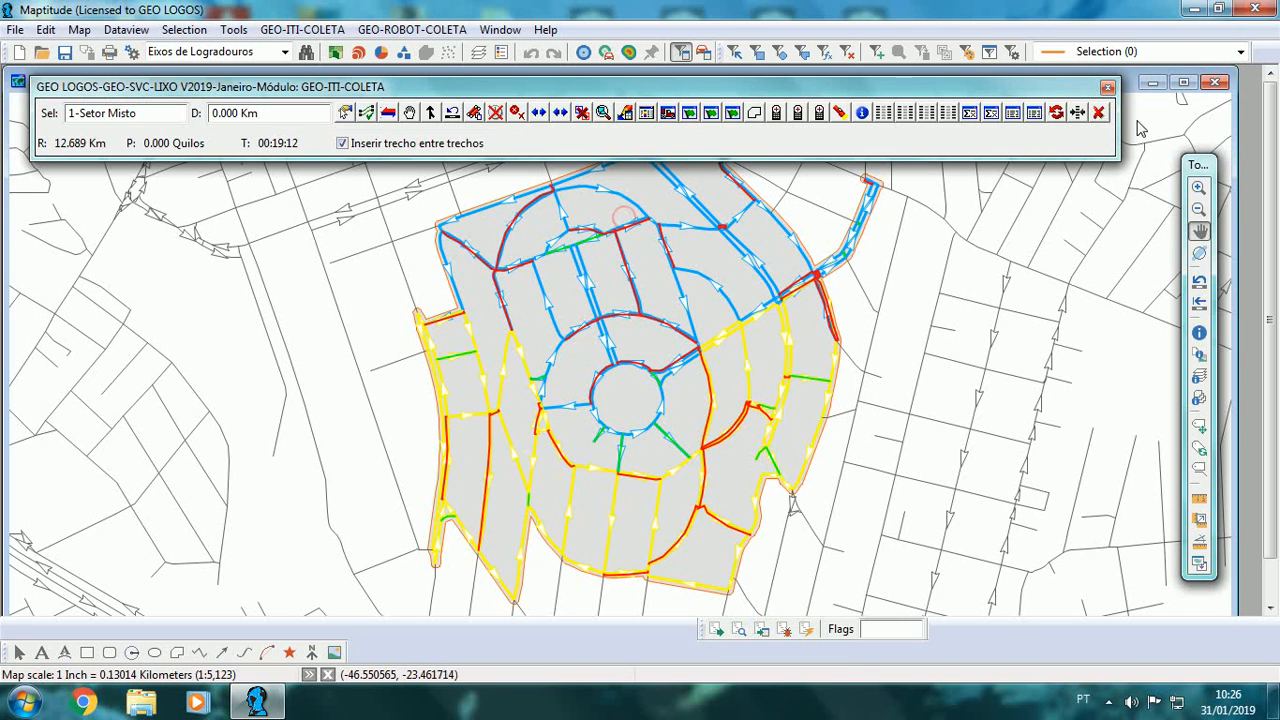
pyautogui.click(1099, 112)
pyautogui.click(1214, 82)
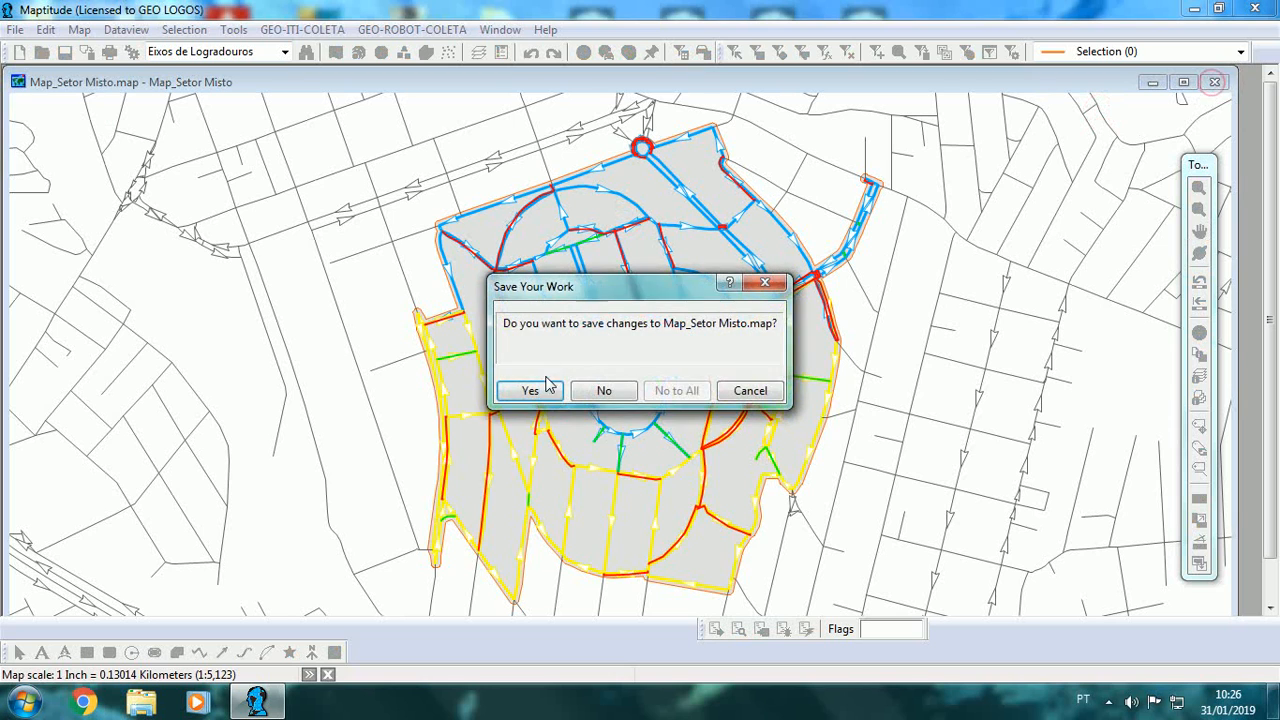
pyautogui.click(548, 385)
# - Open Map_Setor Rural, examine how its route is divided into trips, and close the map
pyautogui.click(17, 30)
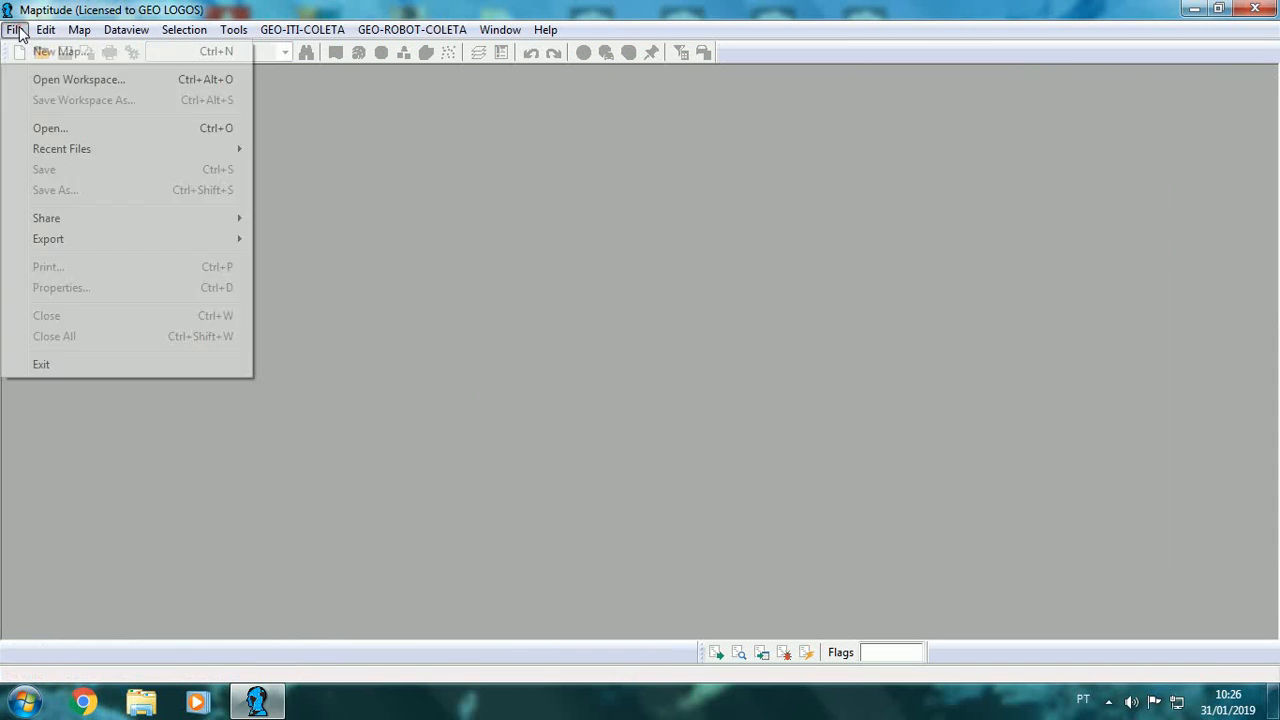
pyautogui.click(47, 129)
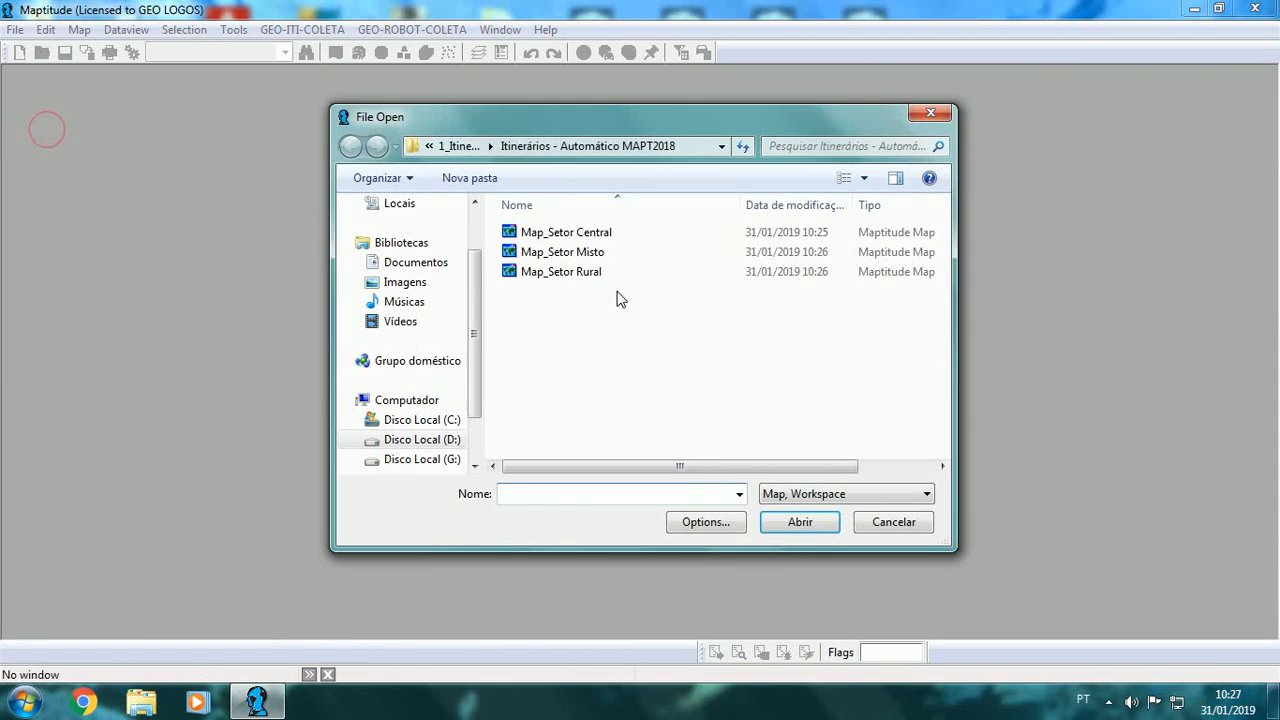
pyautogui.click(588, 272)
pyautogui.click(803, 528)
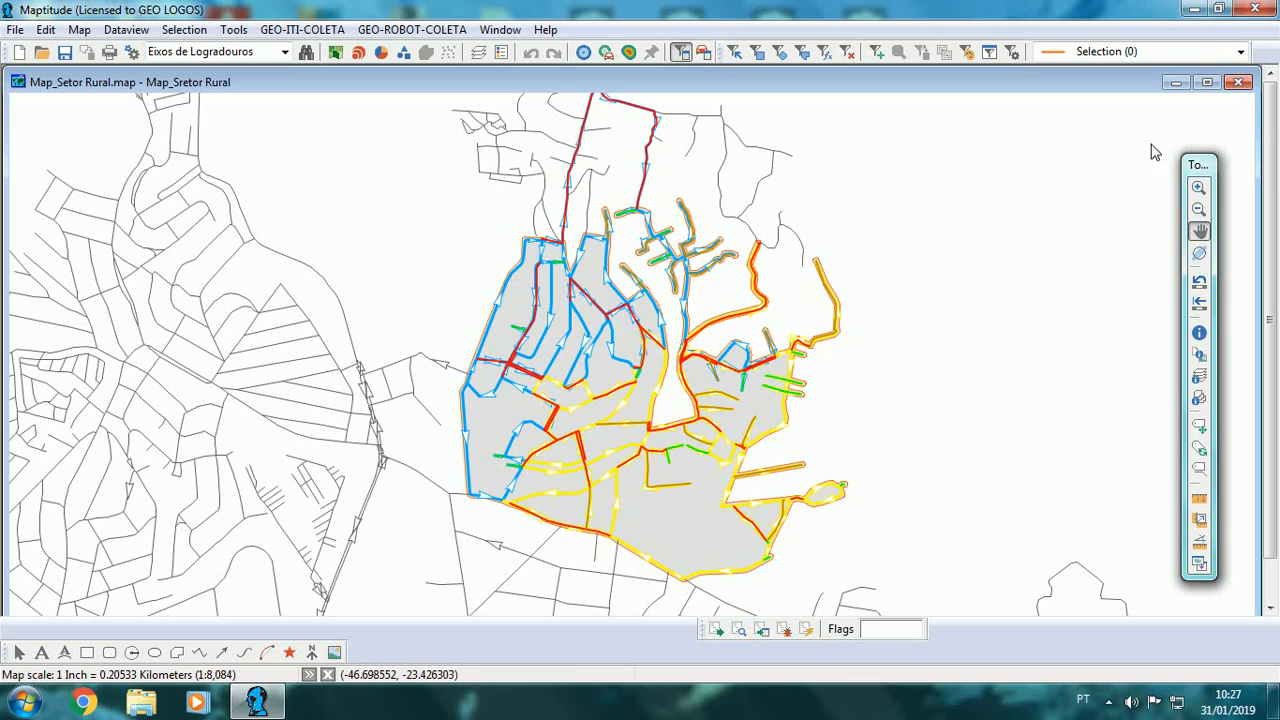
pyautogui.click(1240, 82)
# - Reopen Map_Setor Central from the automatic itineraries folder and start the GEO-ITI-COLETA module on it
pyautogui.click(15, 29)
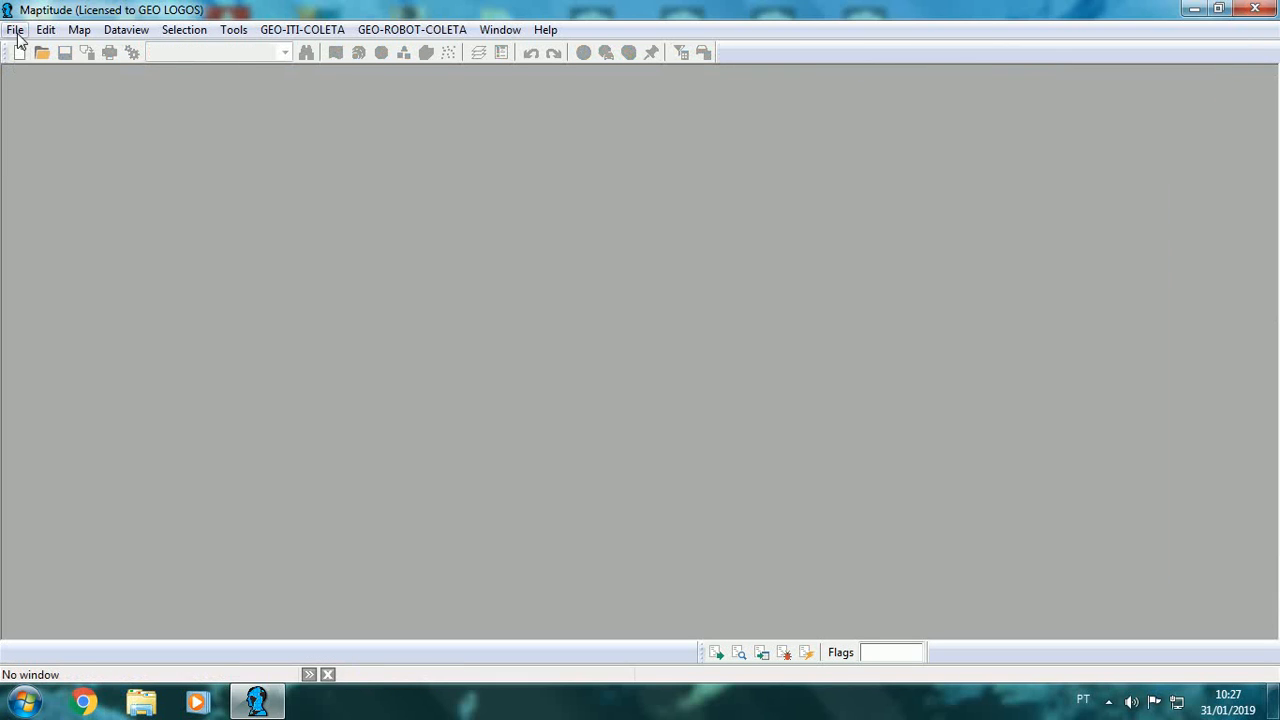
pyautogui.click(40, 126)
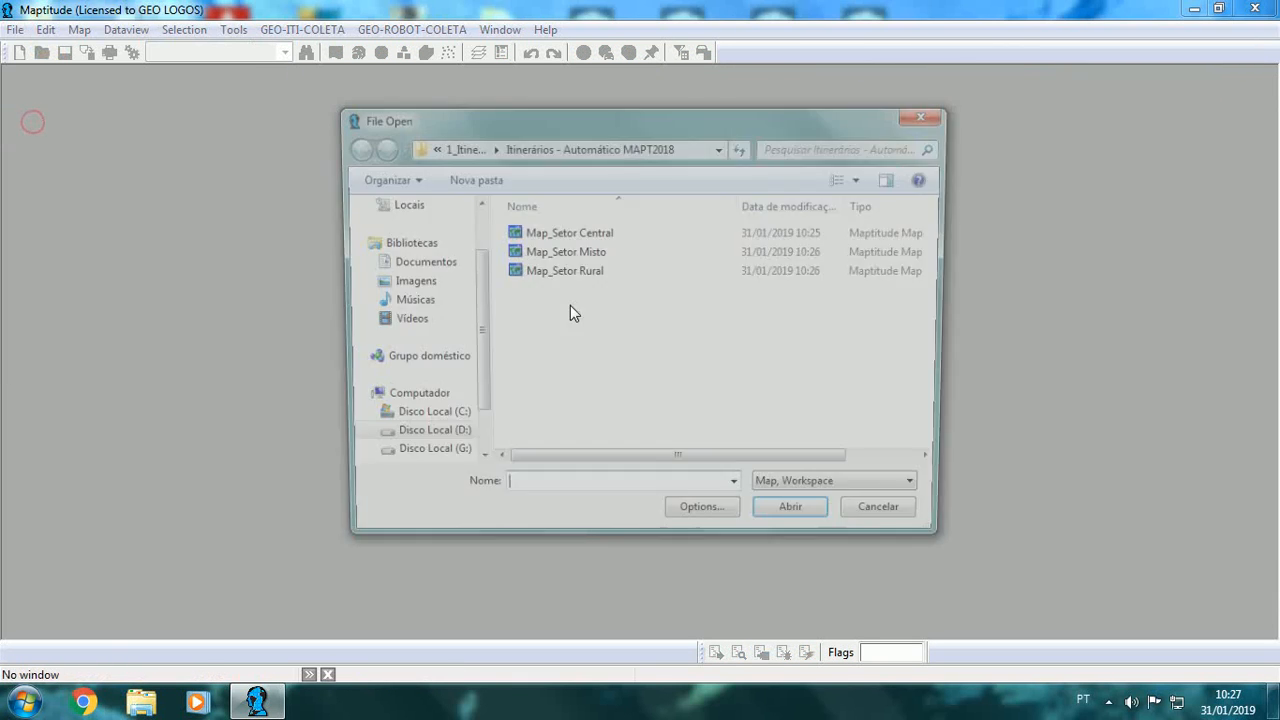
pyautogui.click(592, 236)
pyautogui.click(804, 521)
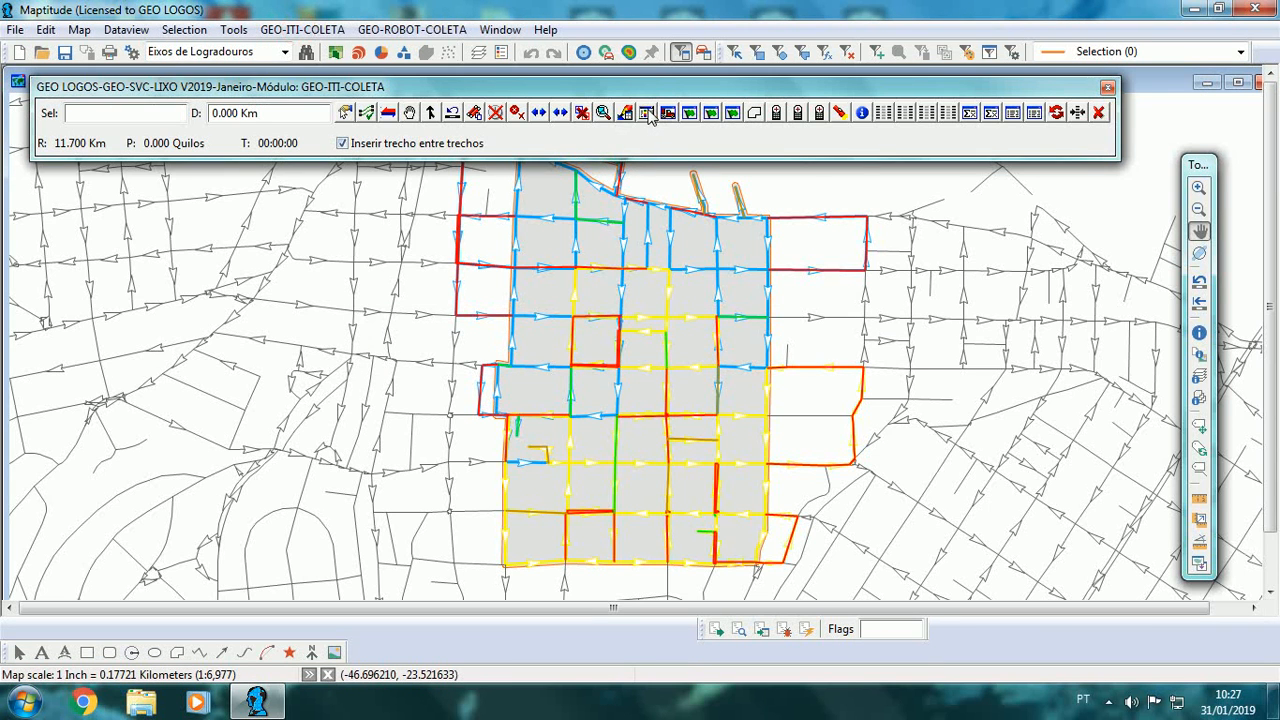
# - Join the trips 1-Setor Central and 2-Setor Central into a single Setor Central itinerary
pyautogui.click(650, 113)
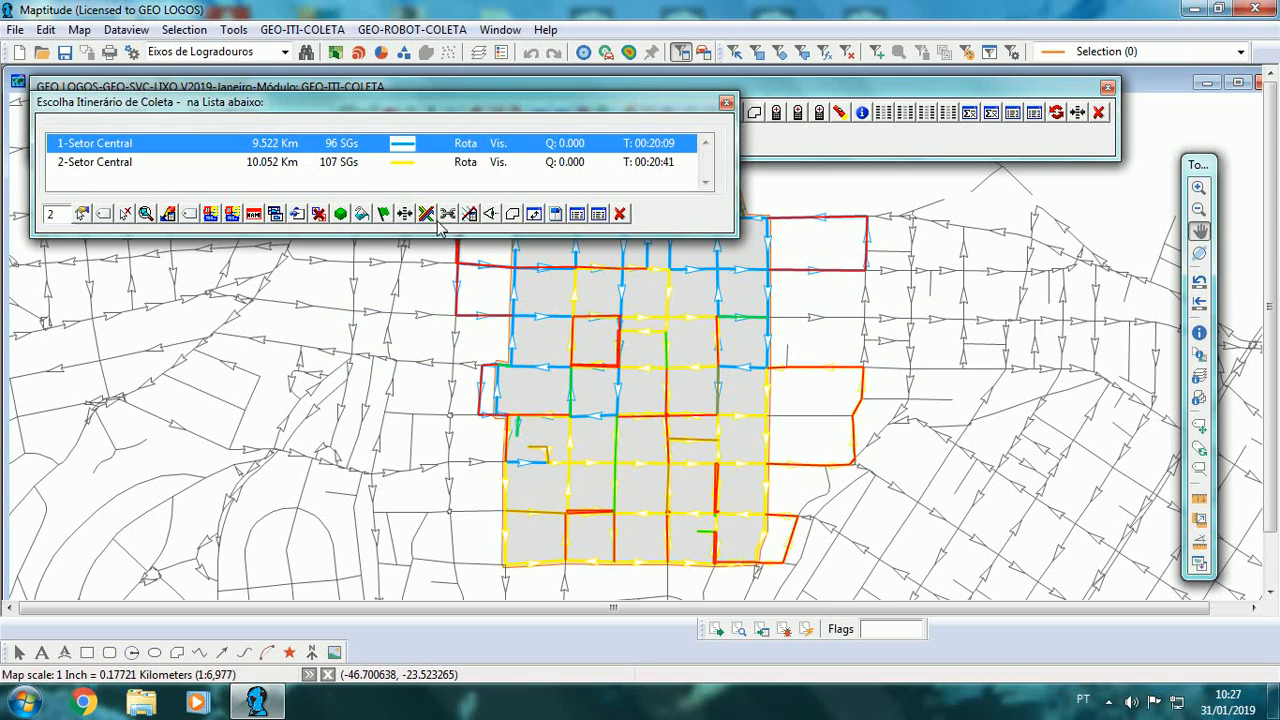
pyautogui.click(447, 214)
pyautogui.click(638, 394)
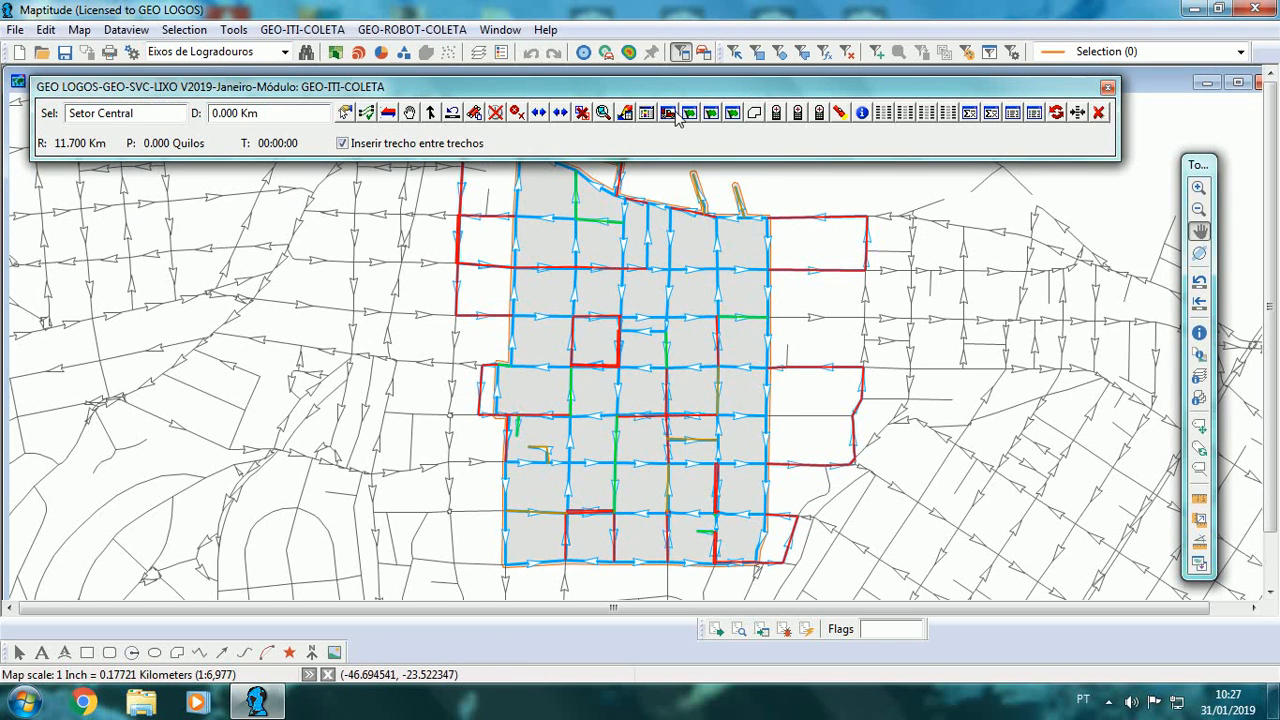
# - Unassign the whole Setor Central itinerary, delete all unused parallel segments, and close the module
pyautogui.click(650, 113)
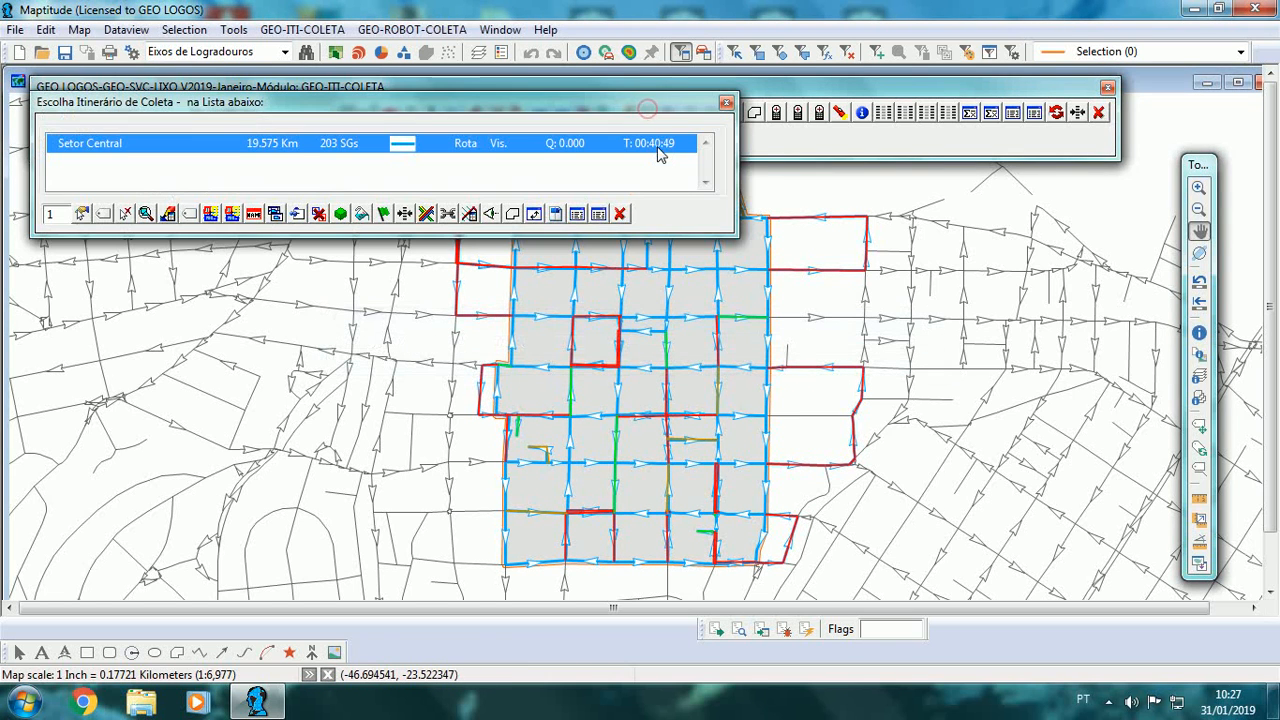
pyautogui.click(125, 213)
pyautogui.click(640, 382)
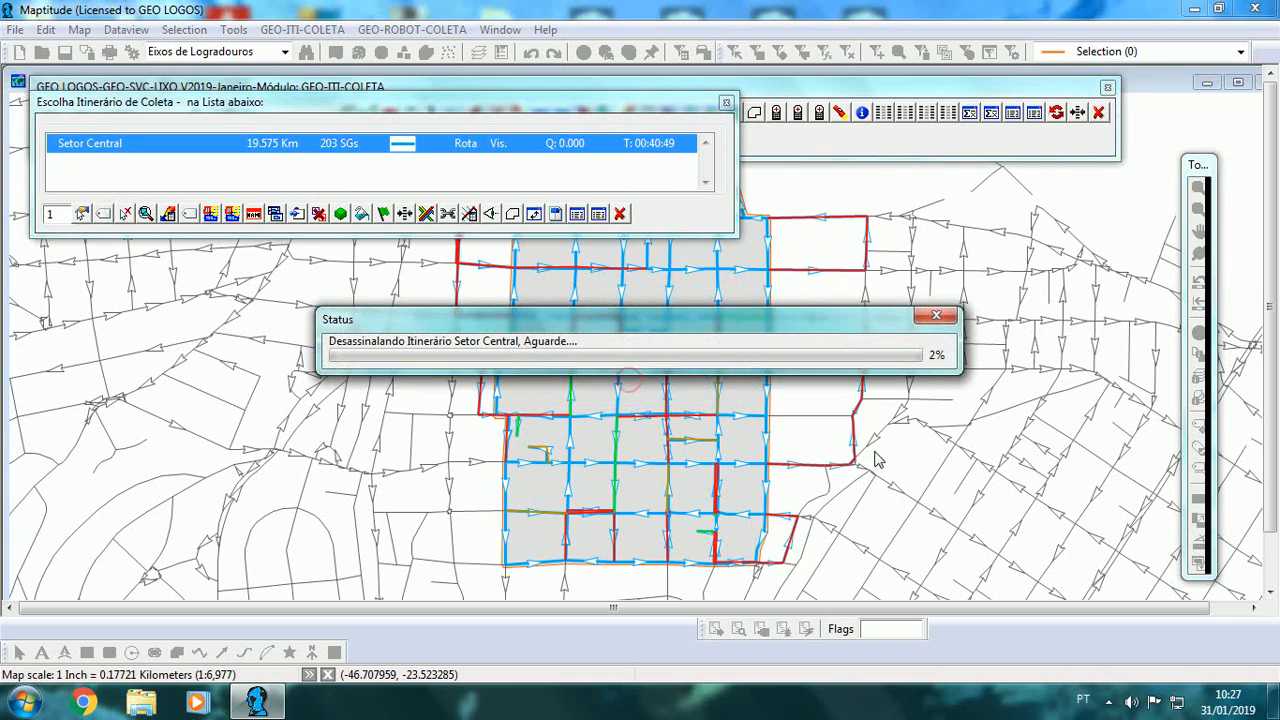
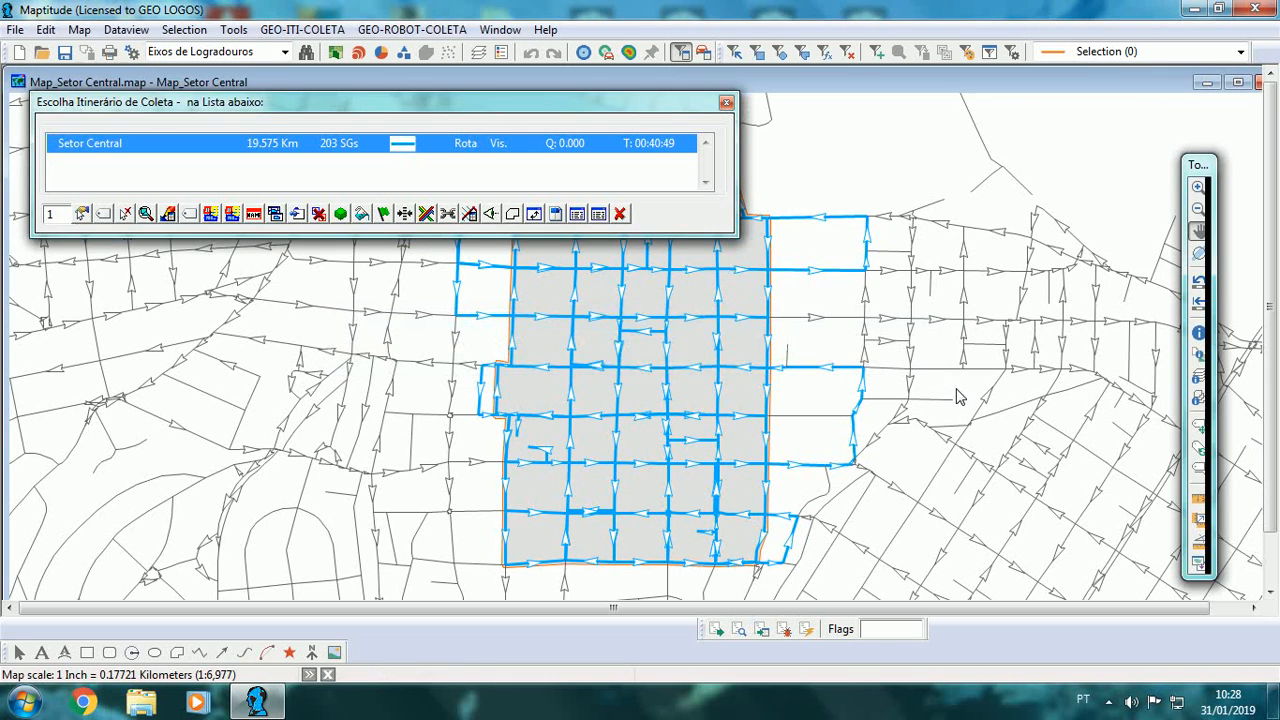
pyautogui.click(643, 386)
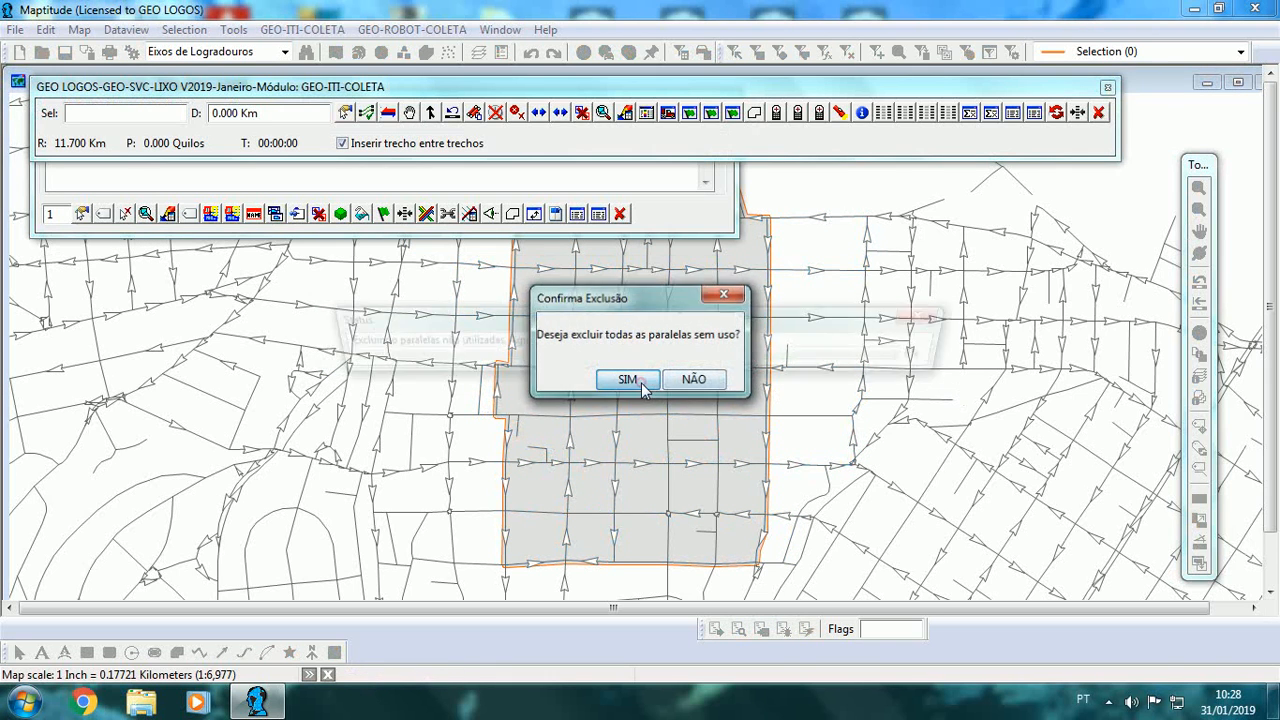
pyautogui.click(748, 394)
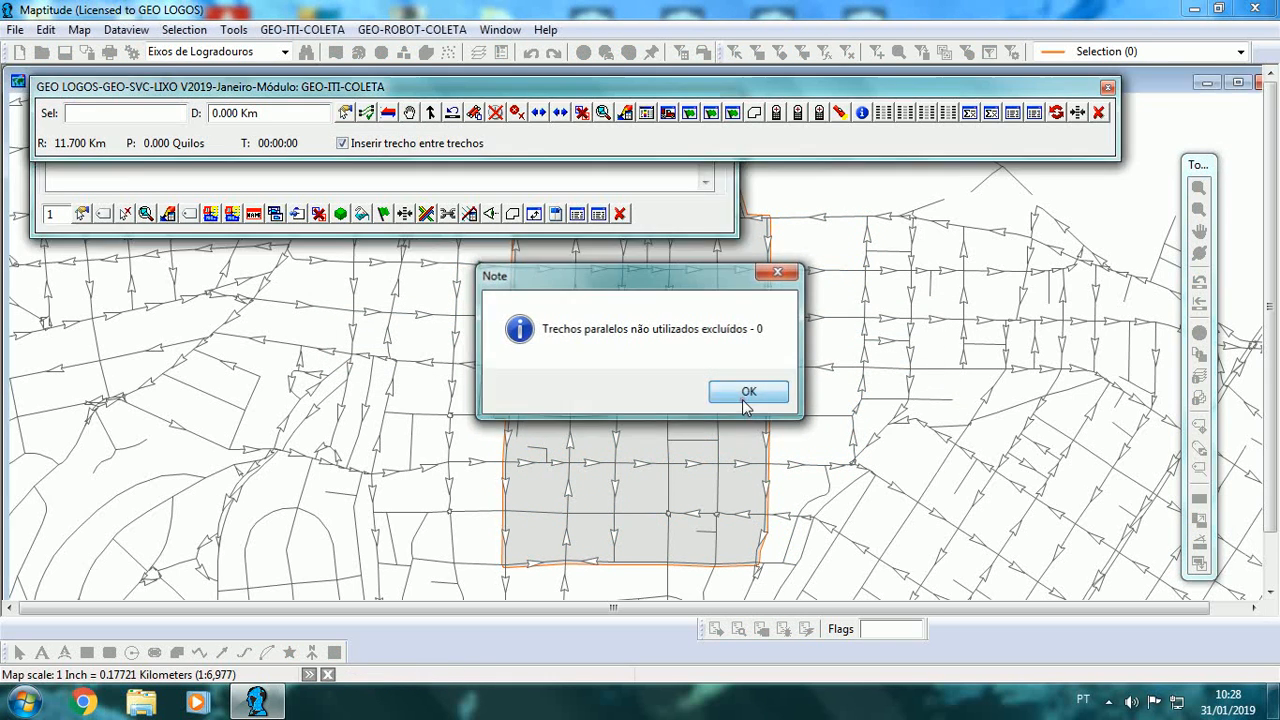
pyautogui.click(1098, 115)
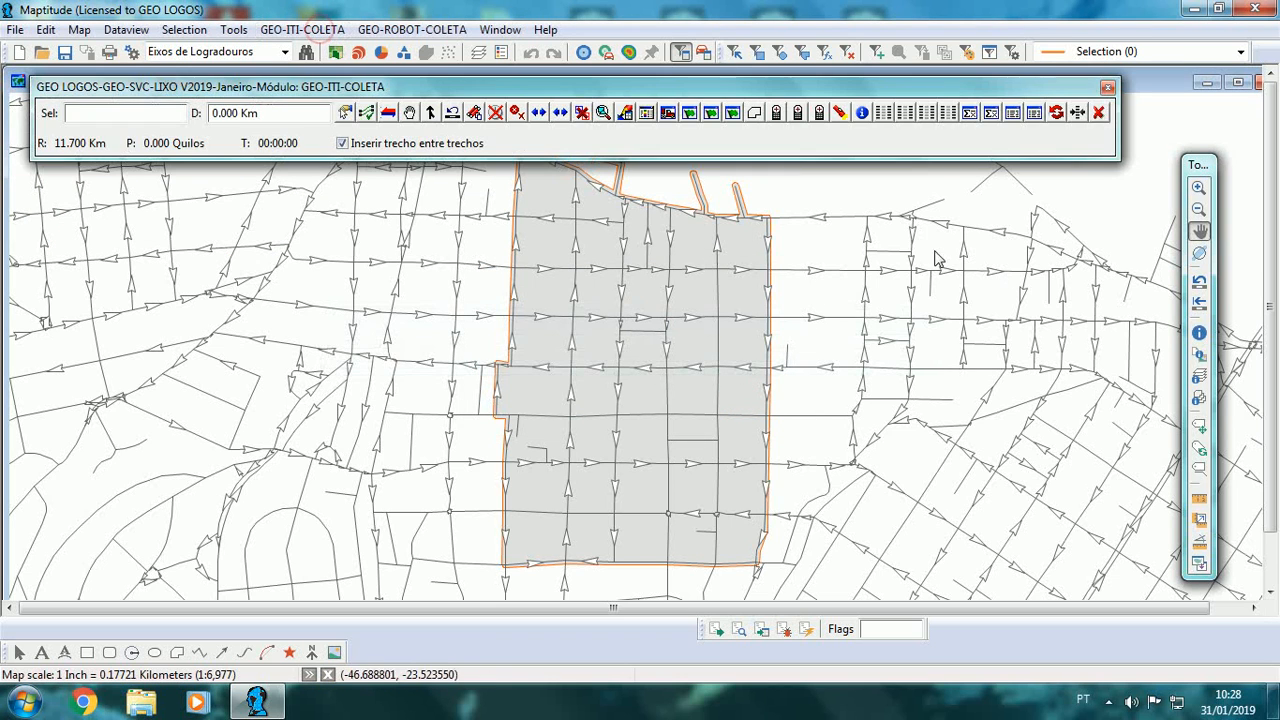
# - Open the semi-automatic and automatic routing list for Setor Central and clear the view of the sector map
pyautogui.moveTo(883, 90); pyautogui.dragTo(907, 24)
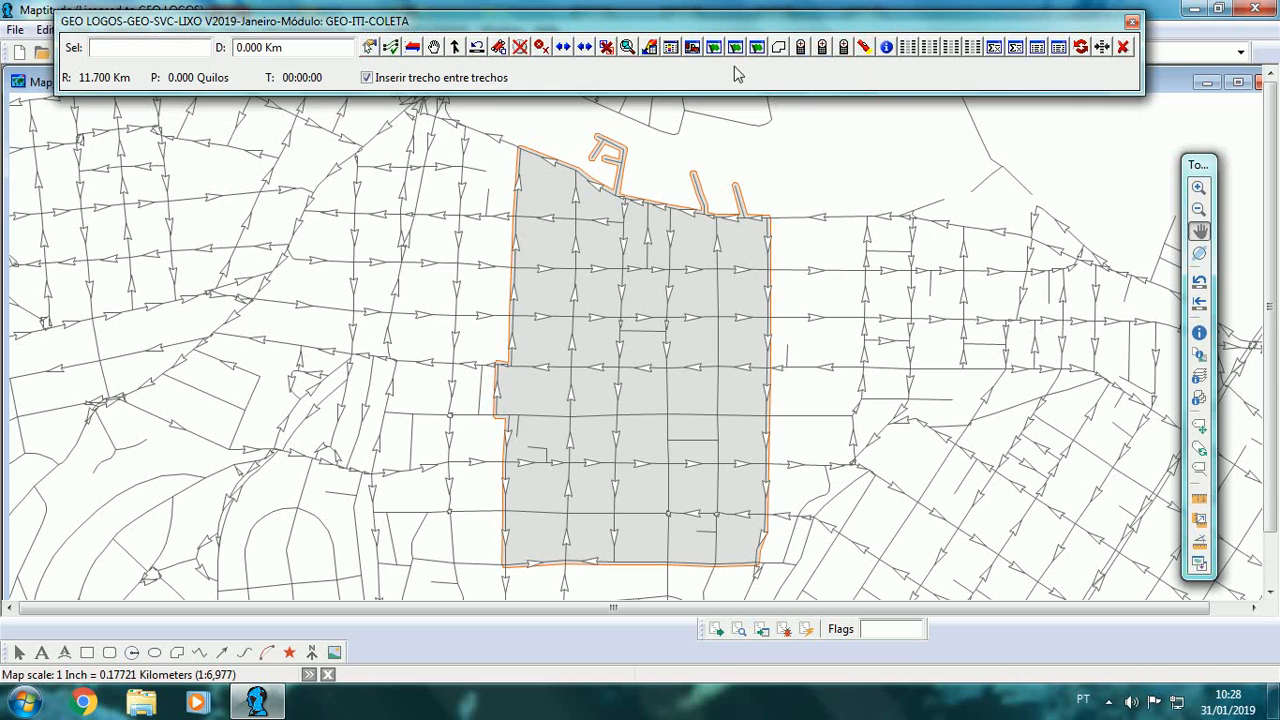
pyautogui.click(698, 47)
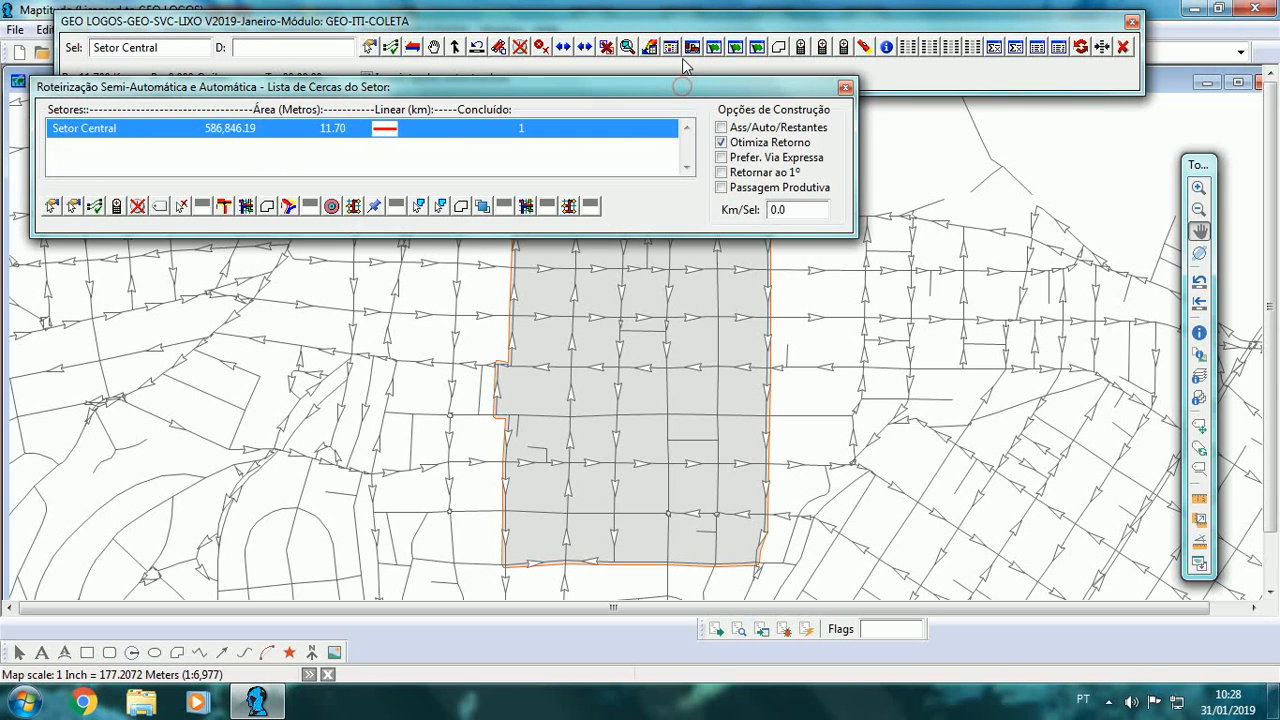
pyautogui.moveTo(685, 95); pyautogui.dragTo(683, 67)
pyautogui.click(1200, 233)
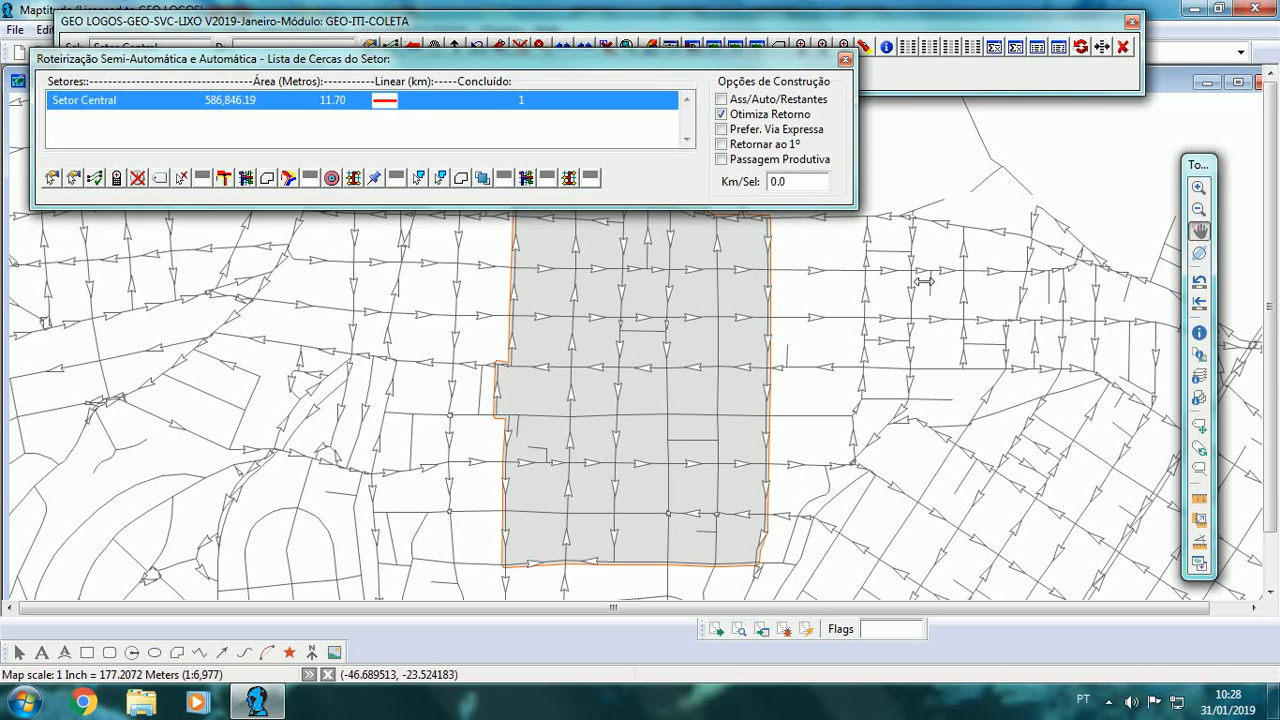
pyautogui.moveTo(920, 283); pyautogui.dragTo(906, 305)
# - Select the route's starting segment at the sector's northeast corner, and further segments on its northern, western and southern edges
pyautogui.click(52, 177)
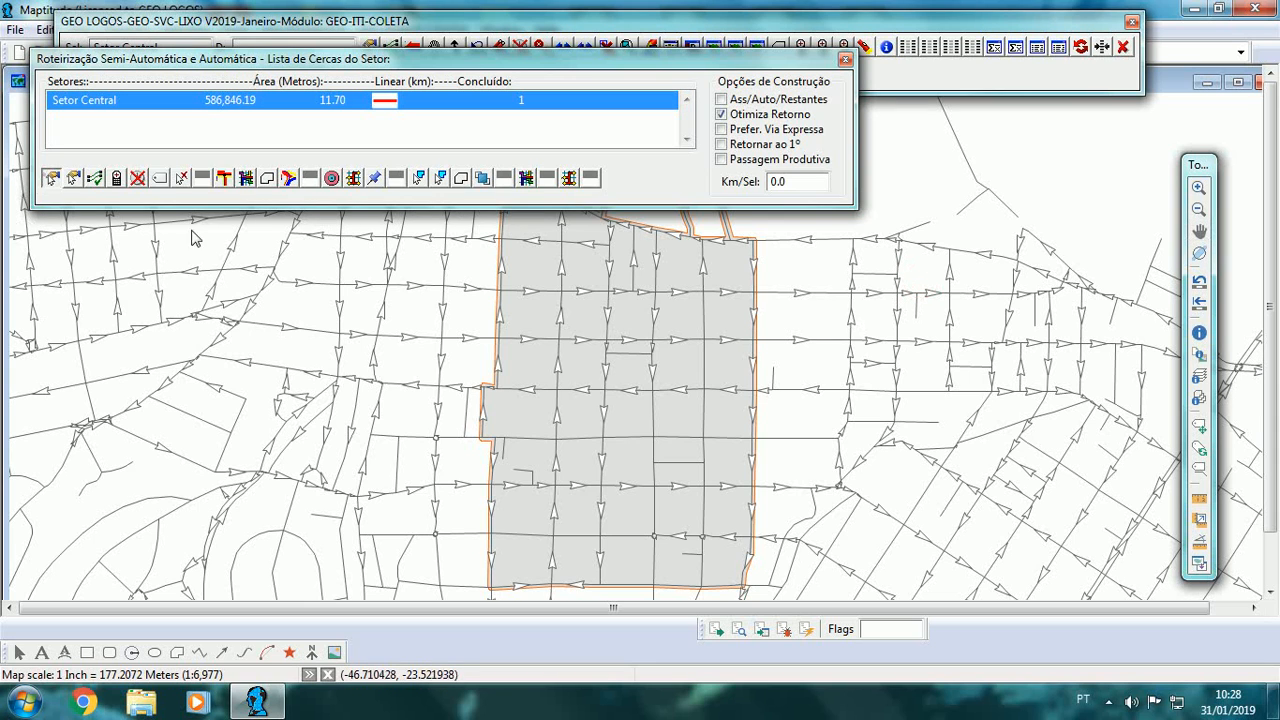
pyautogui.click(750, 248)
pyautogui.scroll(-1, 646, 329)
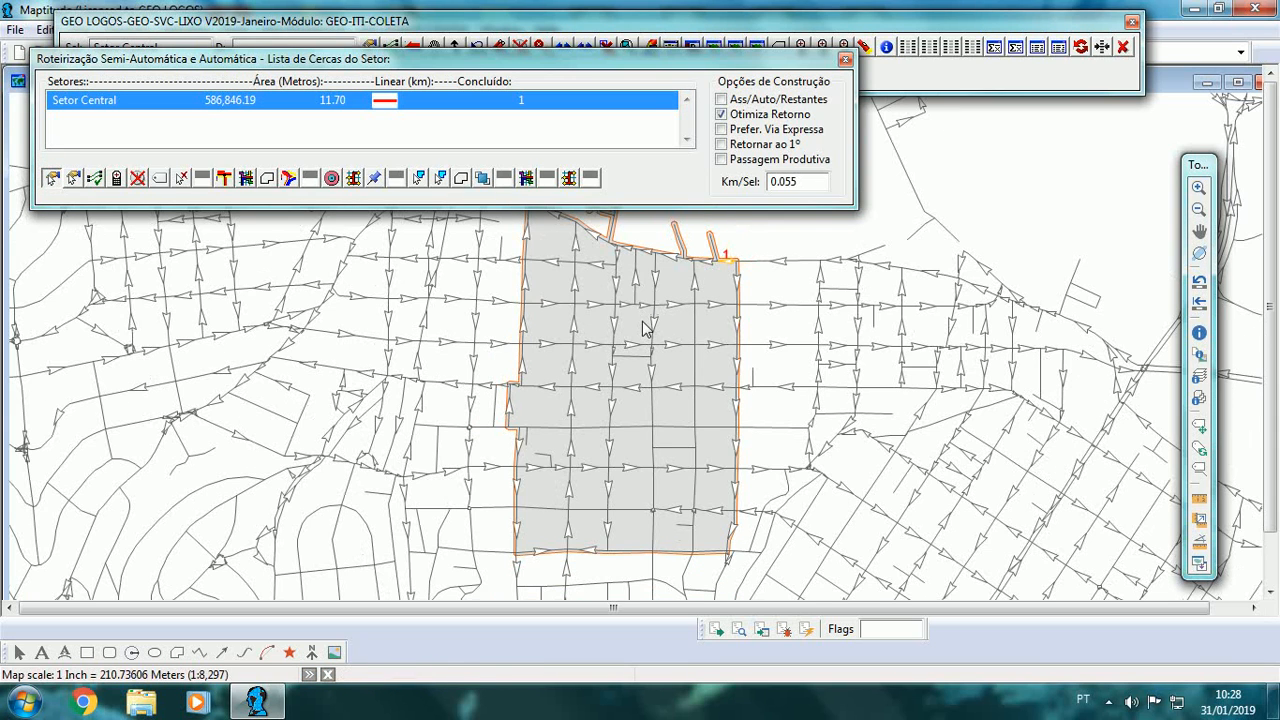
pyautogui.click(638, 252)
pyautogui.click(522, 466)
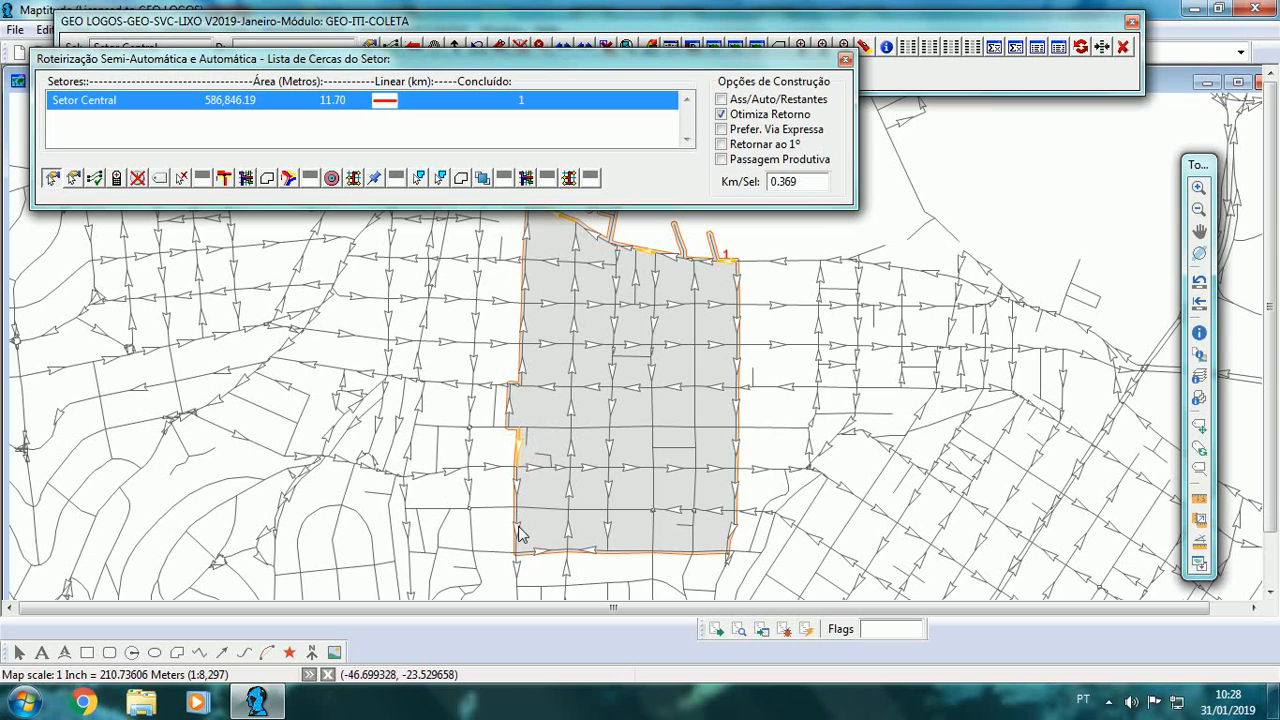
pyautogui.click(545, 550)
# - Select the segments of the northbound street east of the sector's western edge, from the southern to the northern boundary
pyautogui.click(572, 533)
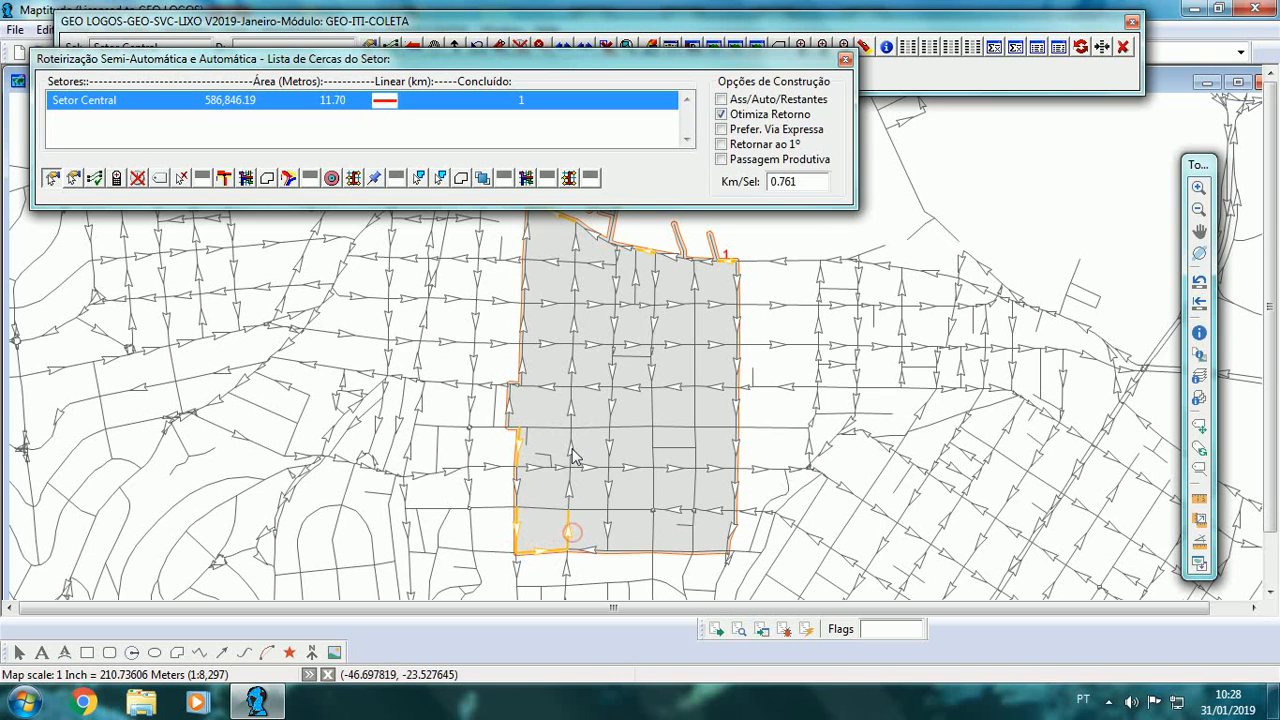
pyautogui.click(573, 452)
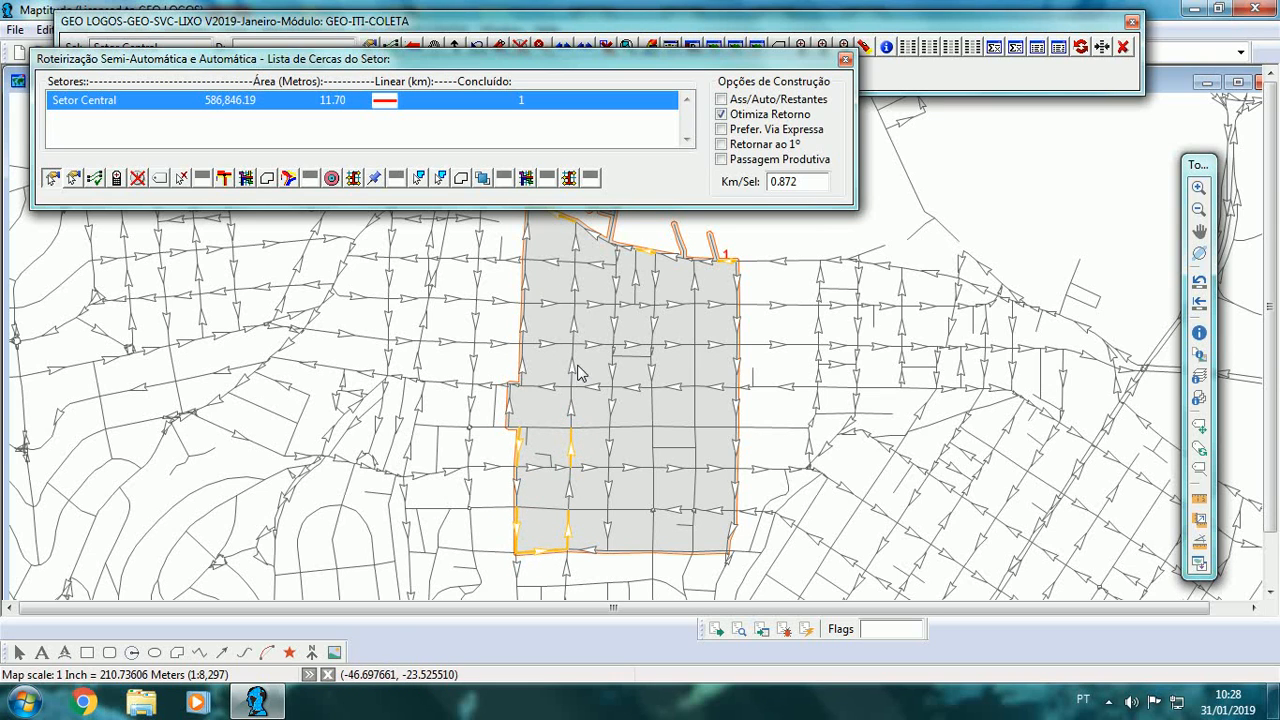
pyautogui.click(573, 368)
pyautogui.click(573, 292)
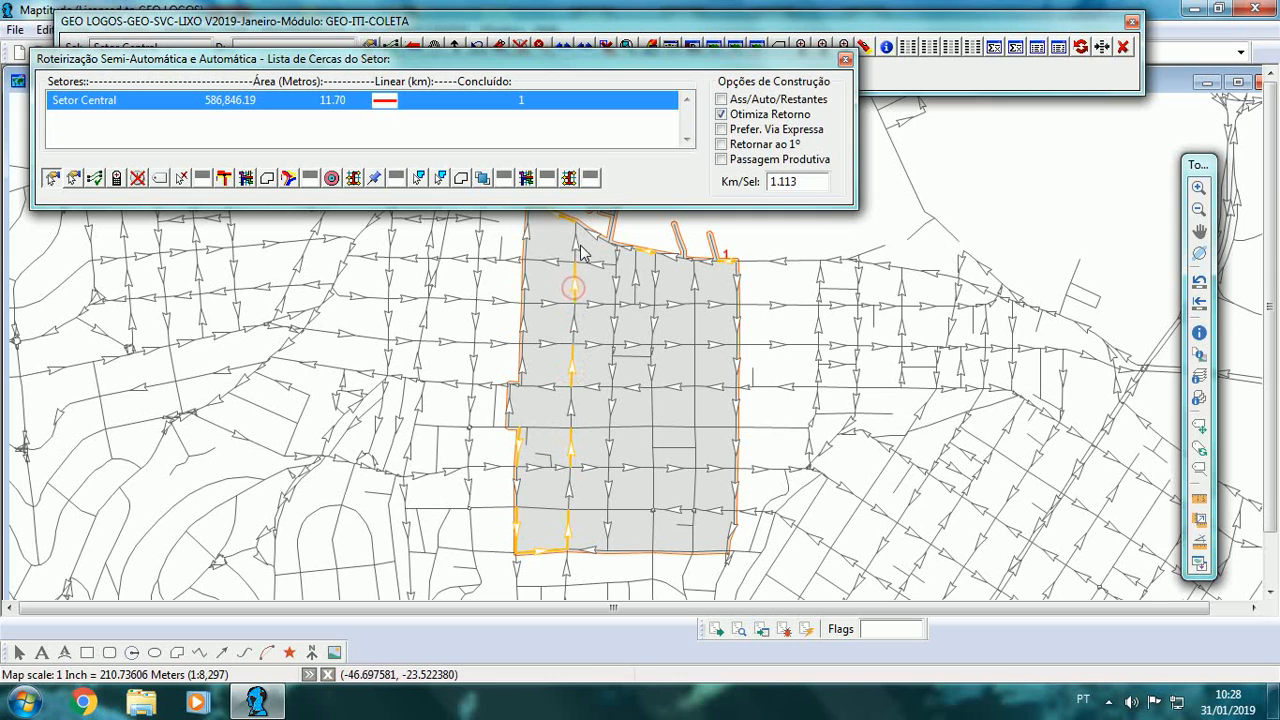
pyautogui.click(577, 242)
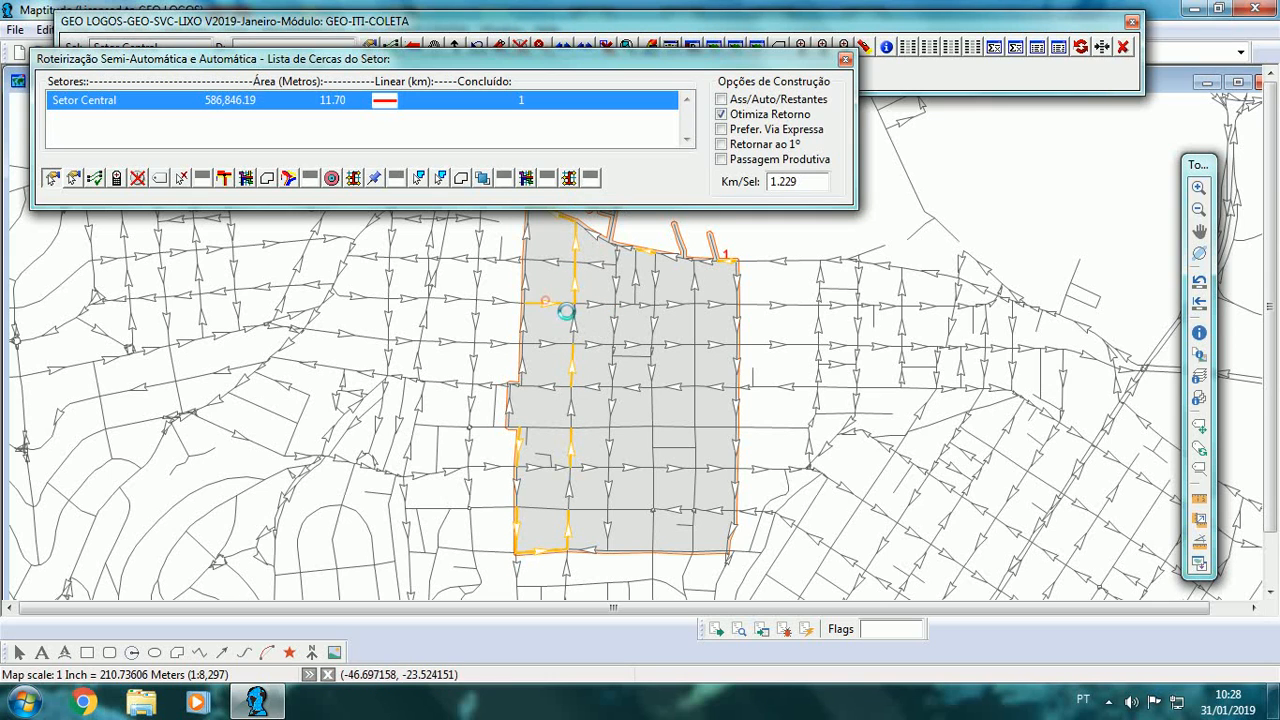
# - Select segments of the eastbound street crossing the northern part of Setor Central, from its western to its eastern edge
pyautogui.click(548, 303)
pyautogui.click(644, 304)
pyautogui.click(672, 303)
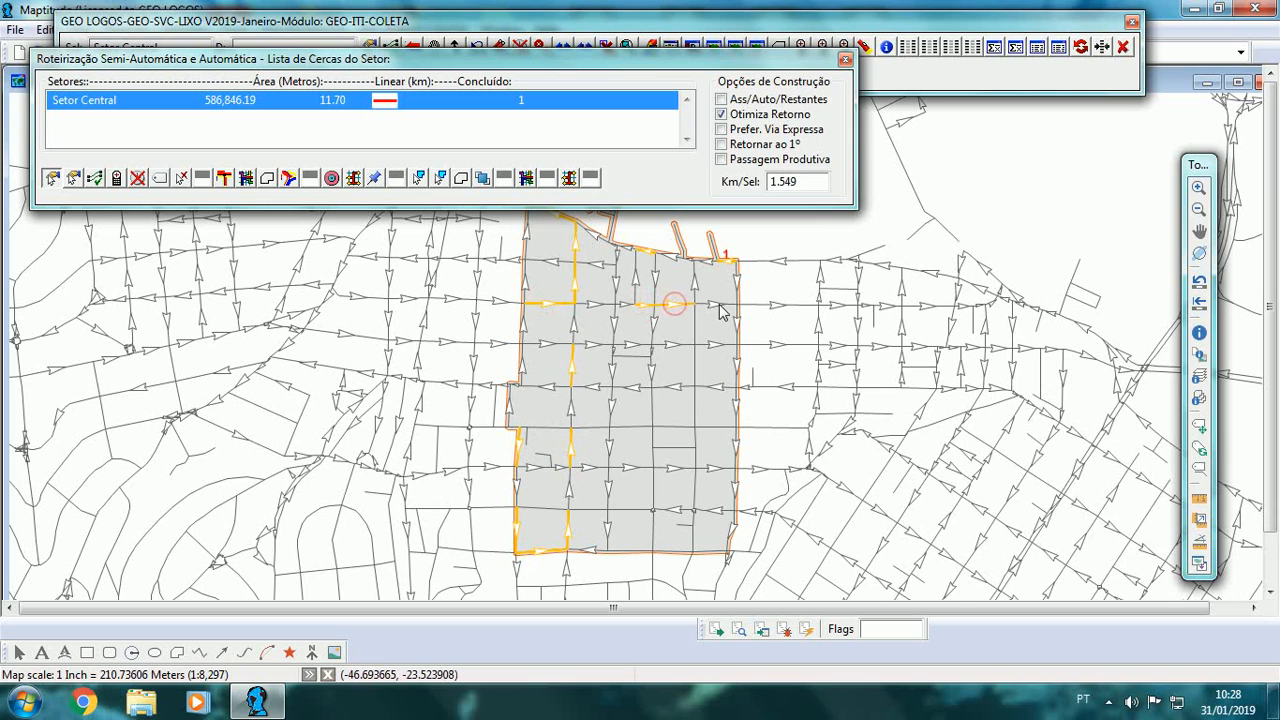
pyautogui.click(717, 303)
# - Select segments of the westbound street crossing the middle of Setor Central and of the eastbound street two blocks south of it
pyautogui.click(722, 384)
pyautogui.click(630, 386)
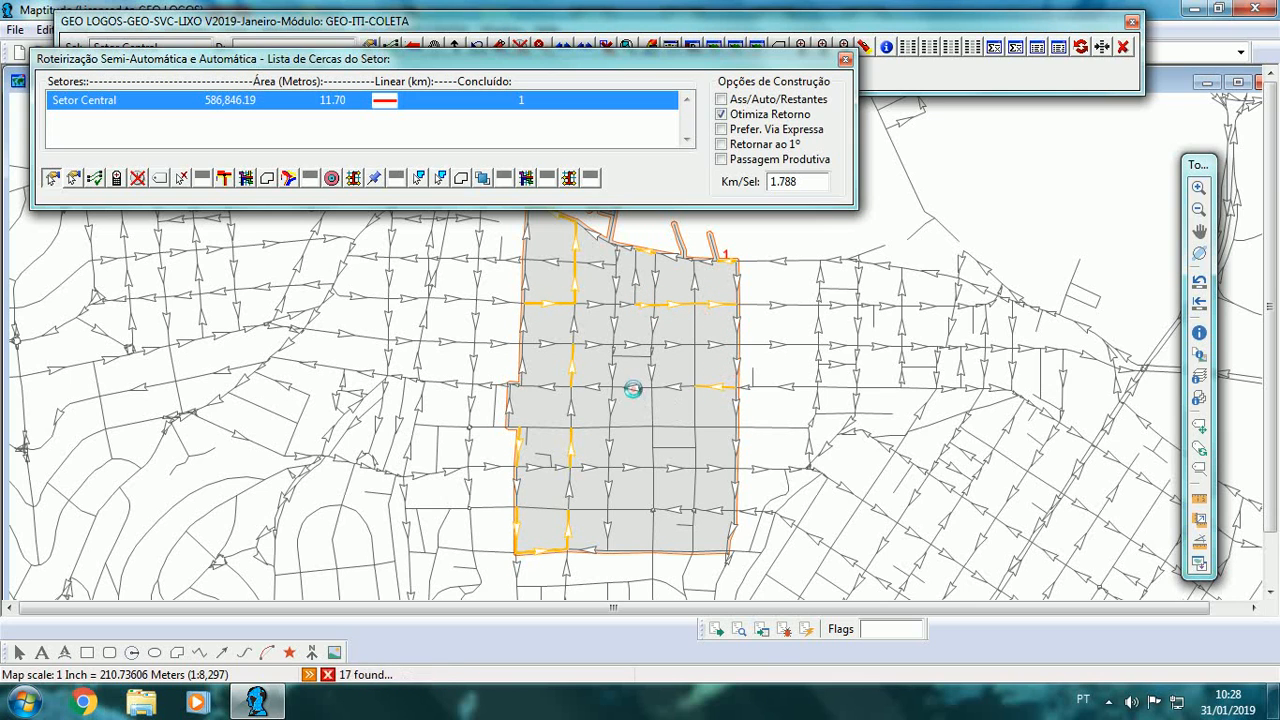
pyautogui.click(553, 388)
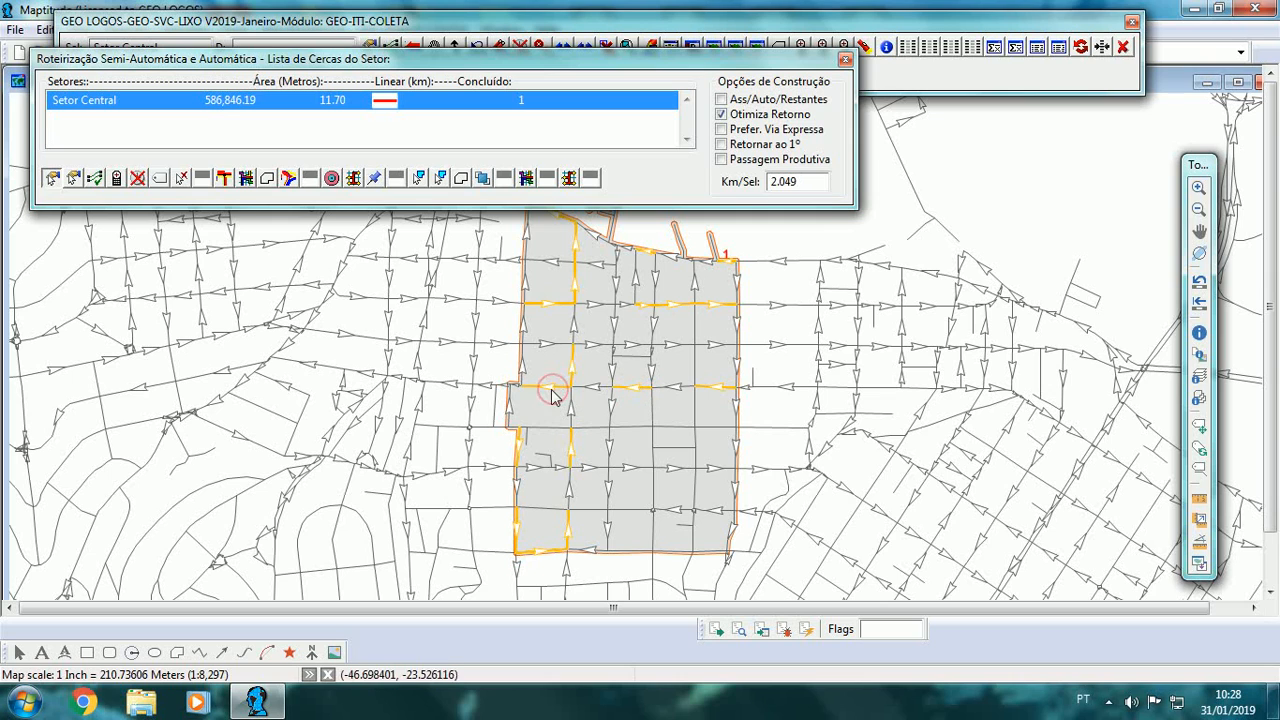
pyautogui.click(532, 469)
pyautogui.click(626, 471)
pyautogui.click(682, 472)
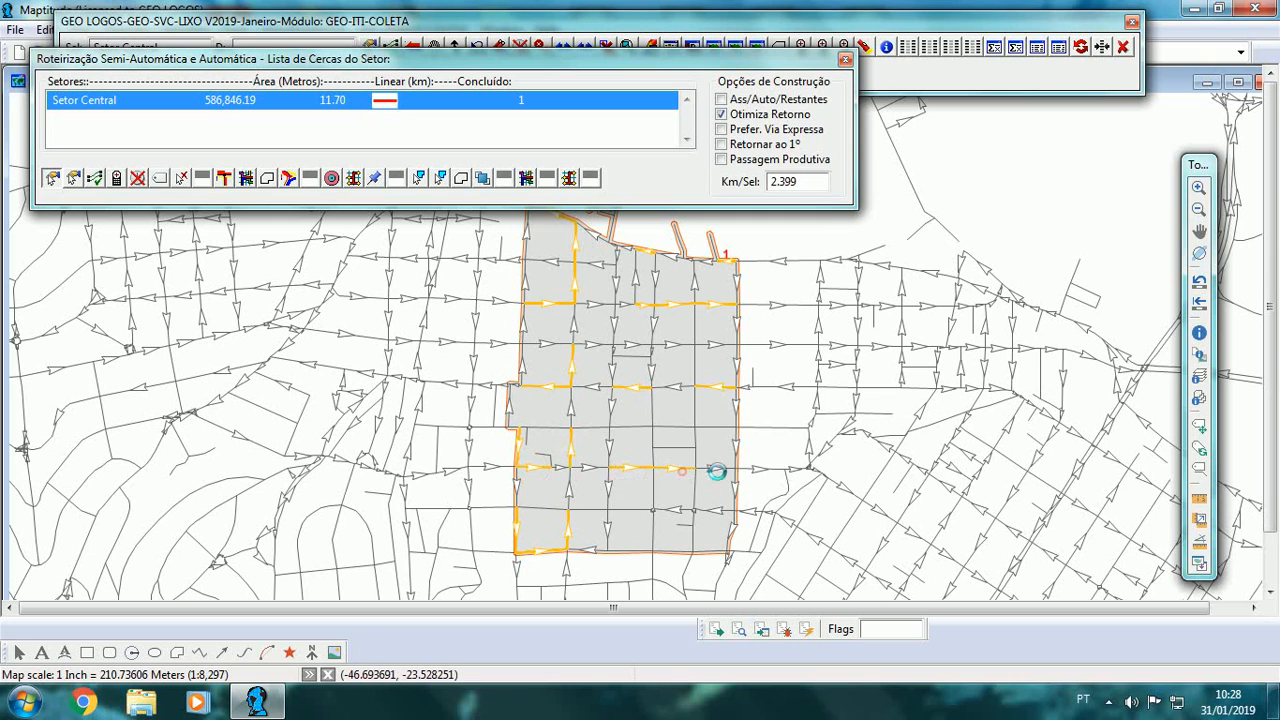
pyautogui.click(717, 471)
# - Select segments of the cross street between those westbound and eastbound streets, from the sector's eastern to its western edge
pyautogui.click(714, 428)
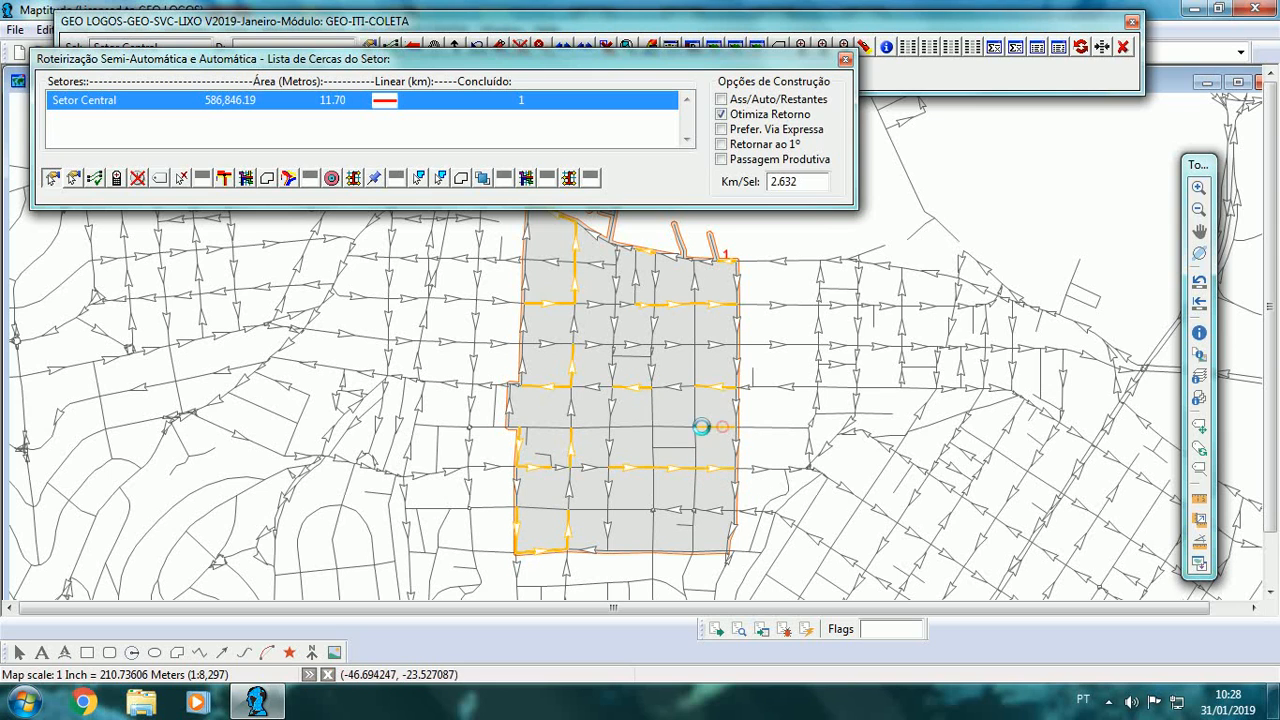
pyautogui.click(670, 428)
pyautogui.click(622, 427)
pyautogui.click(543, 430)
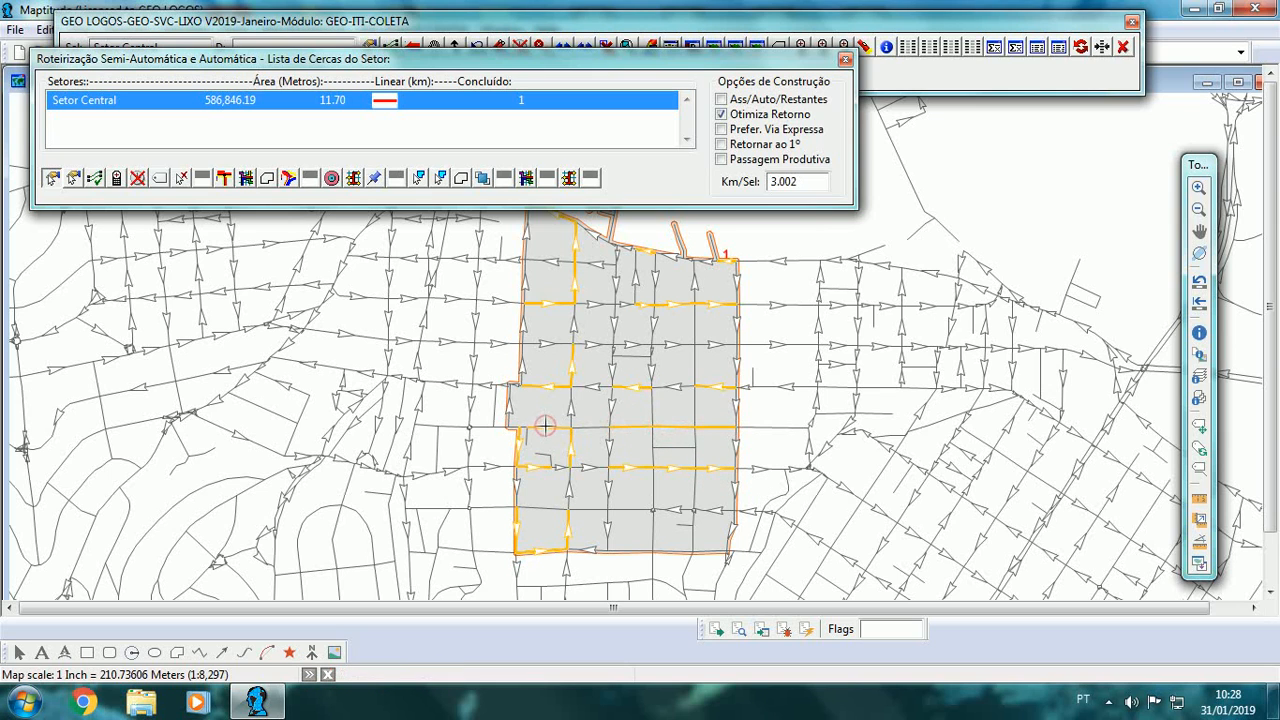
# - Select the eastern segments of the southern boundary street and segments of the westbound street one block north of it
pyautogui.click(631, 549)
pyautogui.click(714, 551)
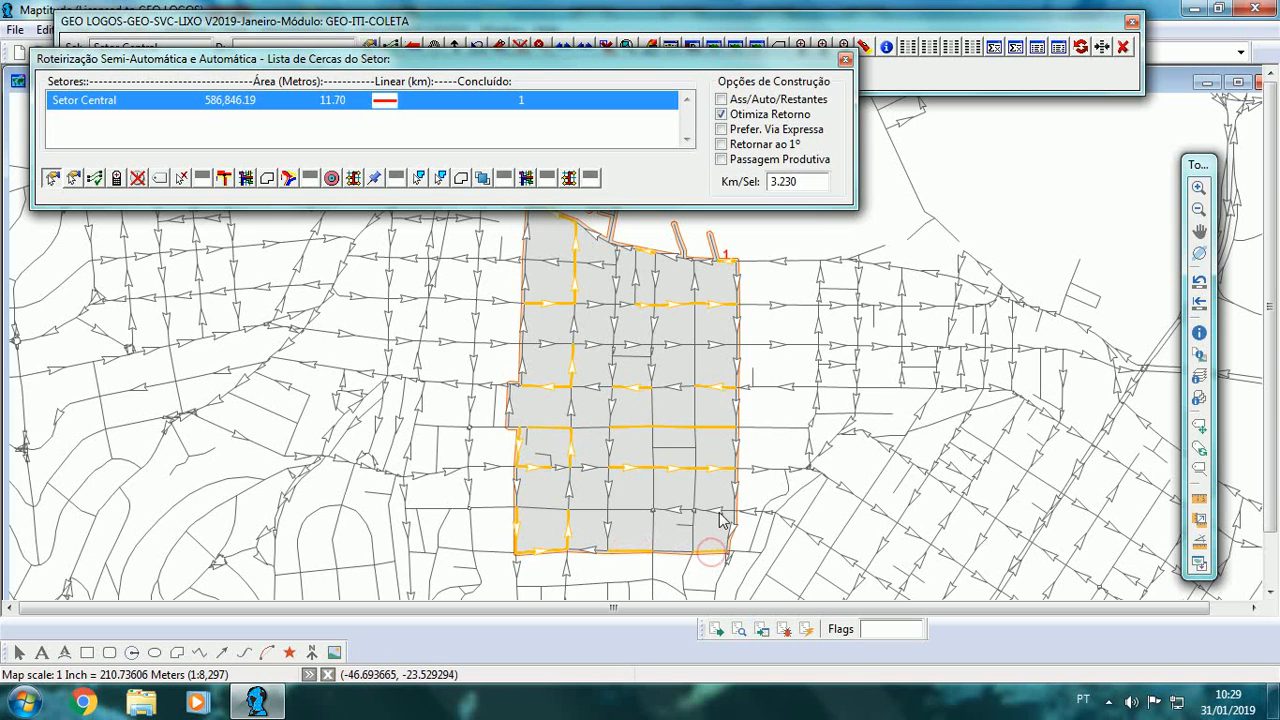
pyautogui.click(718, 511)
pyautogui.click(645, 510)
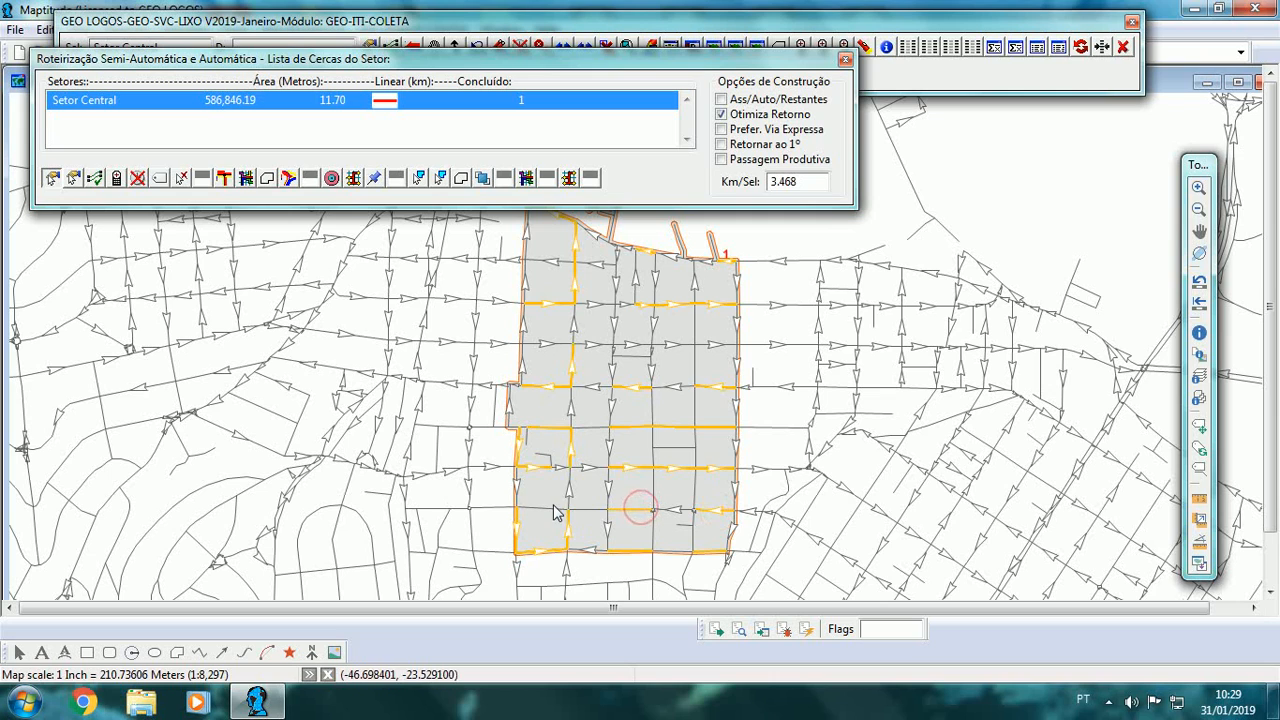
pyautogui.click(551, 511)
# - Select segments of the southbound street west of the sector's centre and of the northbound street nearest the eastern edge
pyautogui.click(616, 279)
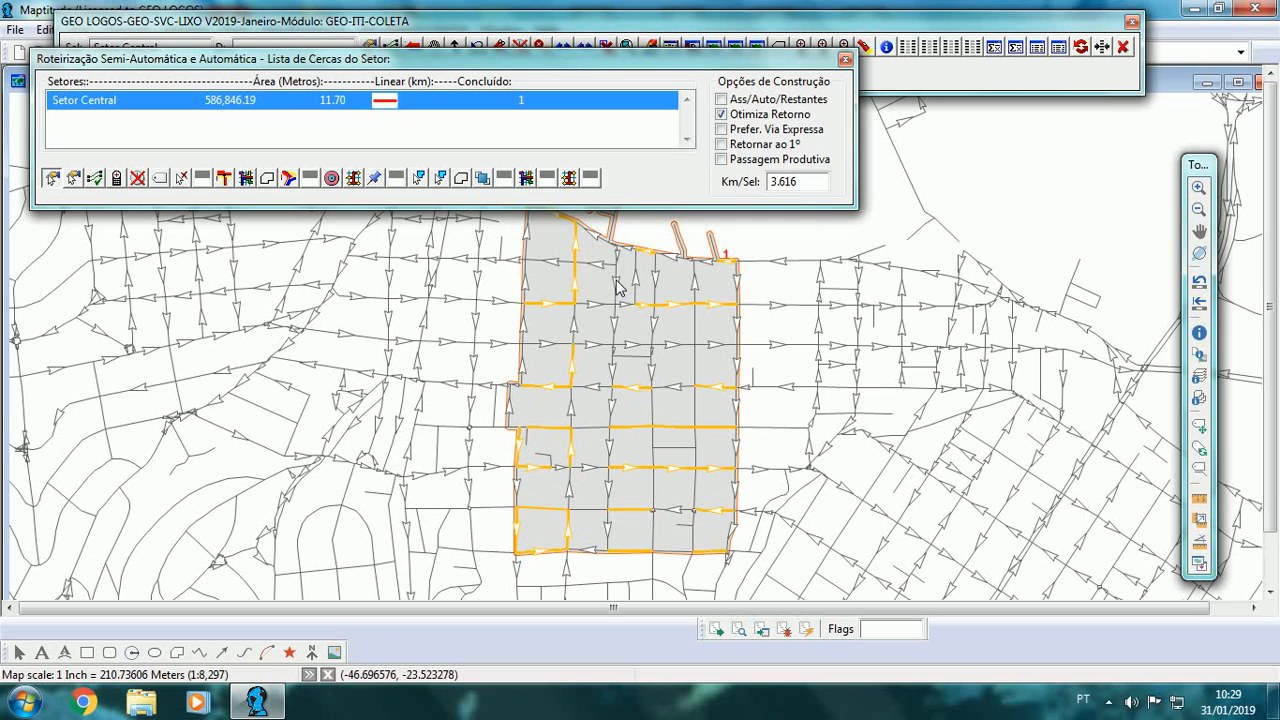
pyautogui.click(611, 366)
pyautogui.click(609, 449)
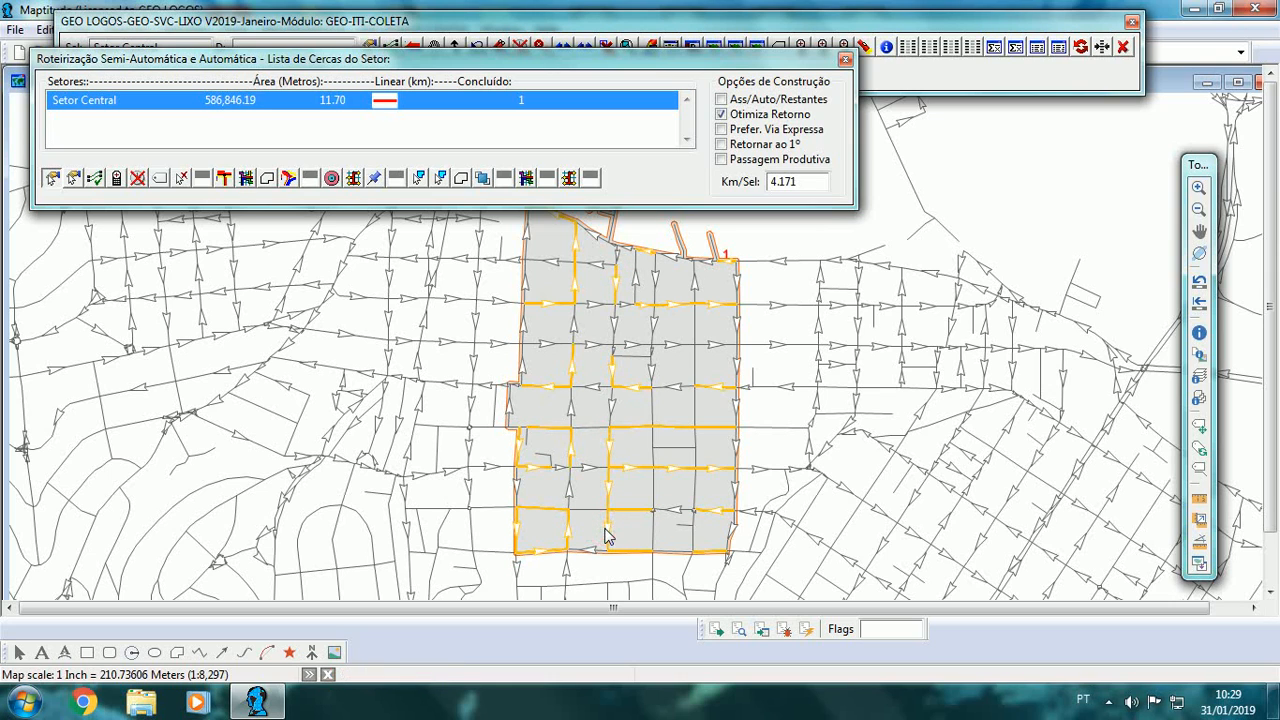
pyautogui.click(694, 528)
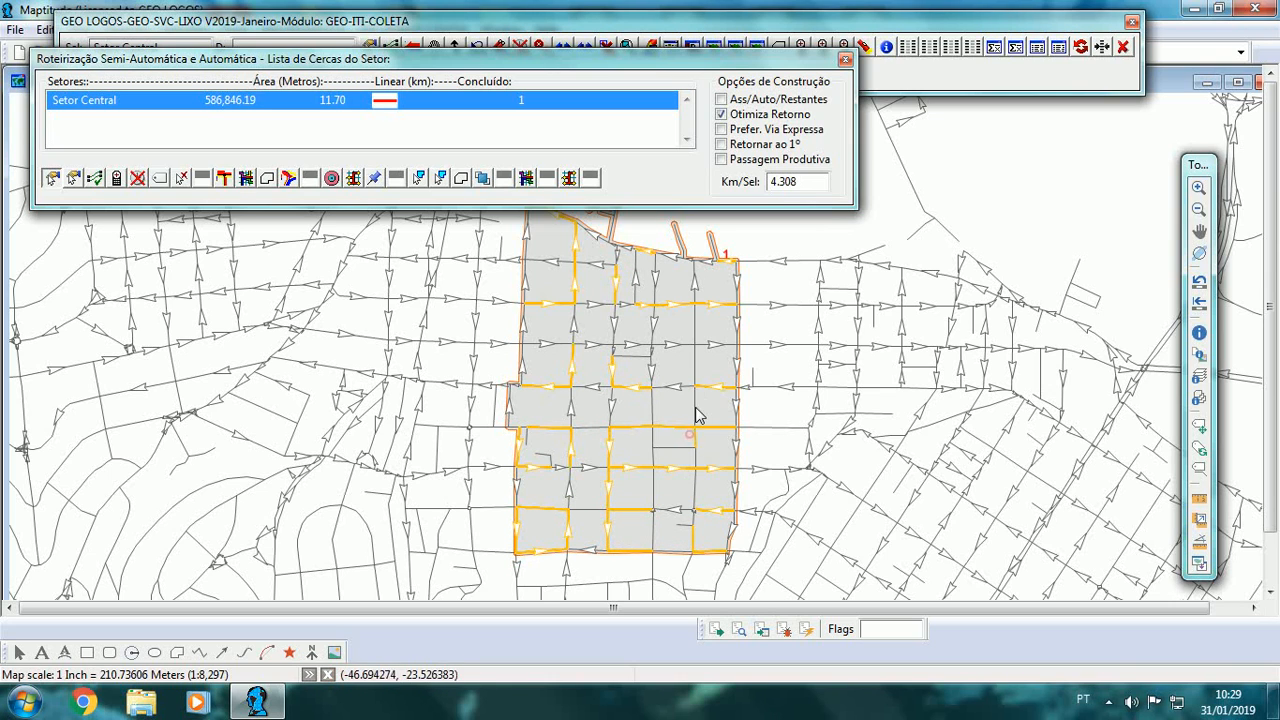
pyautogui.click(694, 434)
pyautogui.click(692, 370)
pyautogui.click(695, 292)
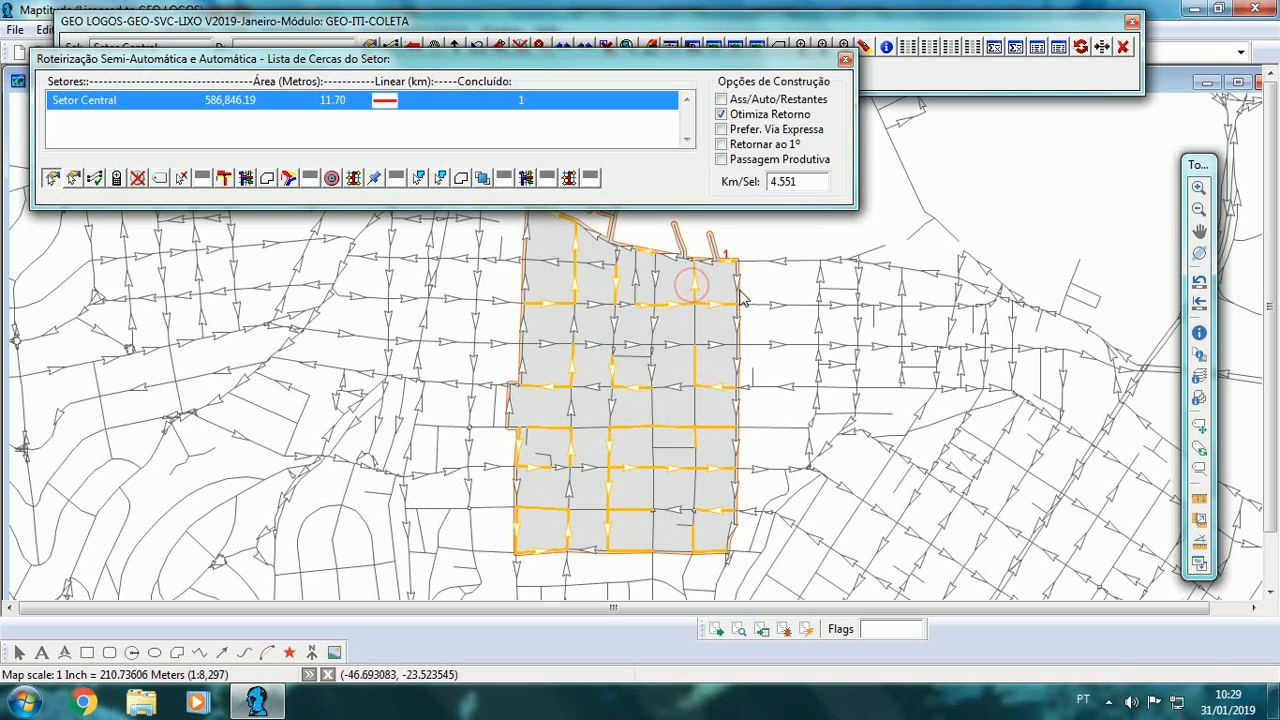
# - Select the northernmost and southernmost segments of the eastern boundary street, and segments of the central southbound street
pyautogui.click(739, 290)
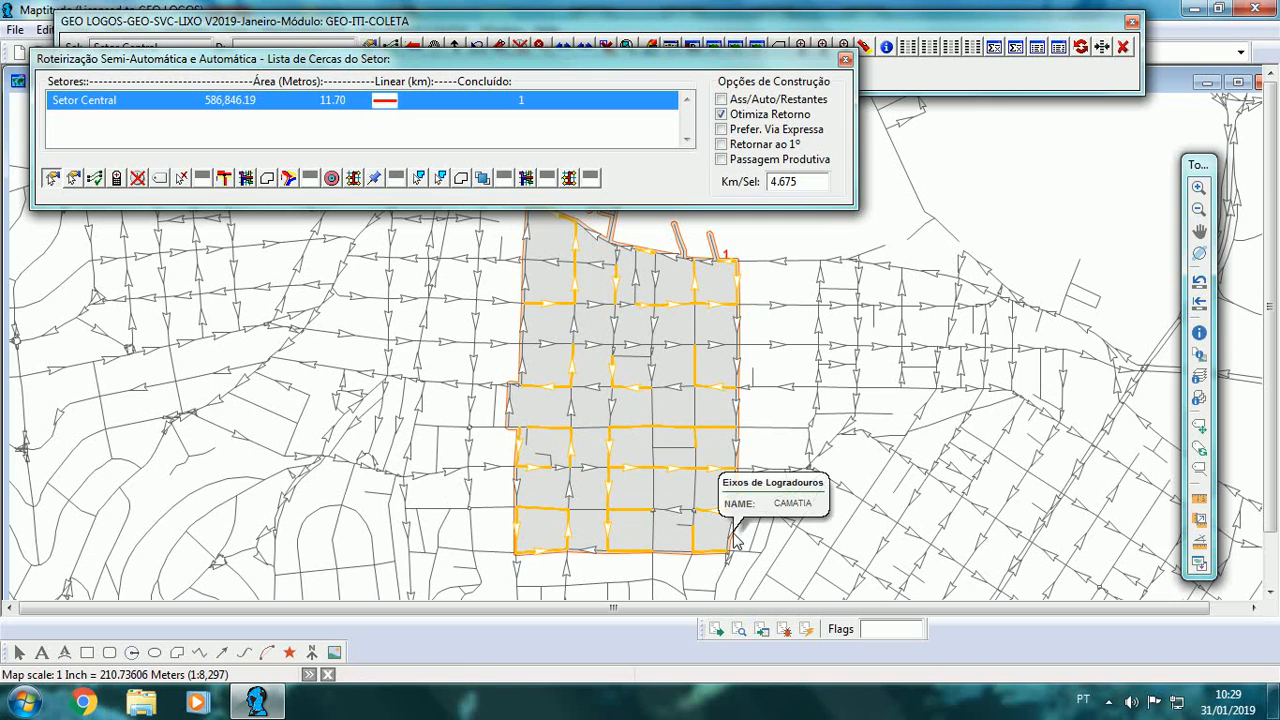
pyautogui.click(735, 530)
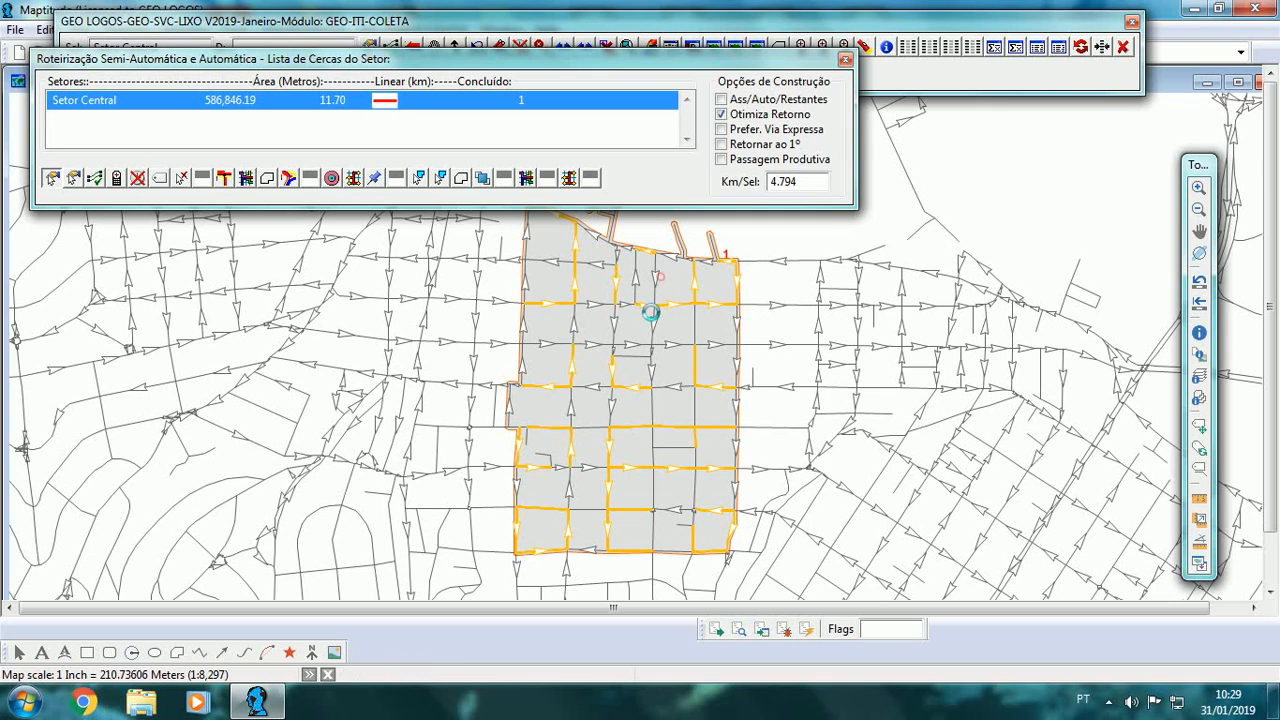
pyautogui.click(656, 401)
pyautogui.click(653, 490)
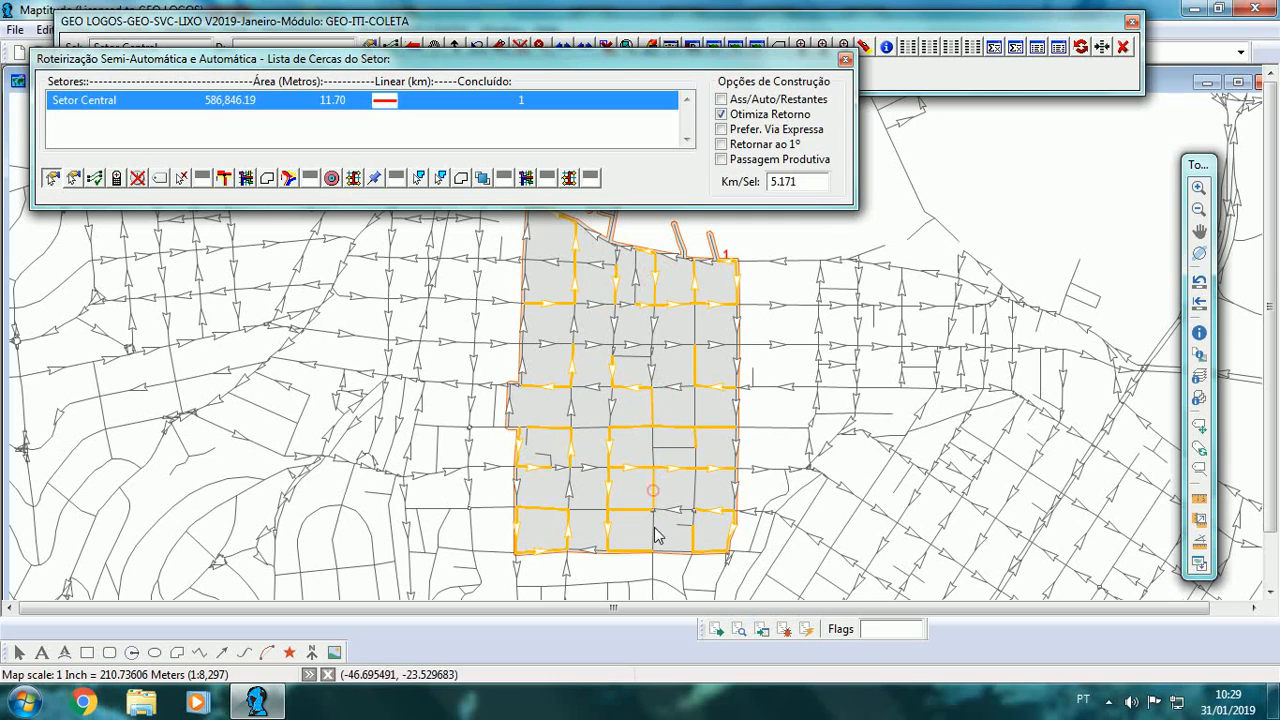
pyautogui.click(655, 532)
# - Insert the segments of the branched dead-end street on the northern boundary into the selection sequence after segment 2
pyautogui.scroll(-1, 777, 381)
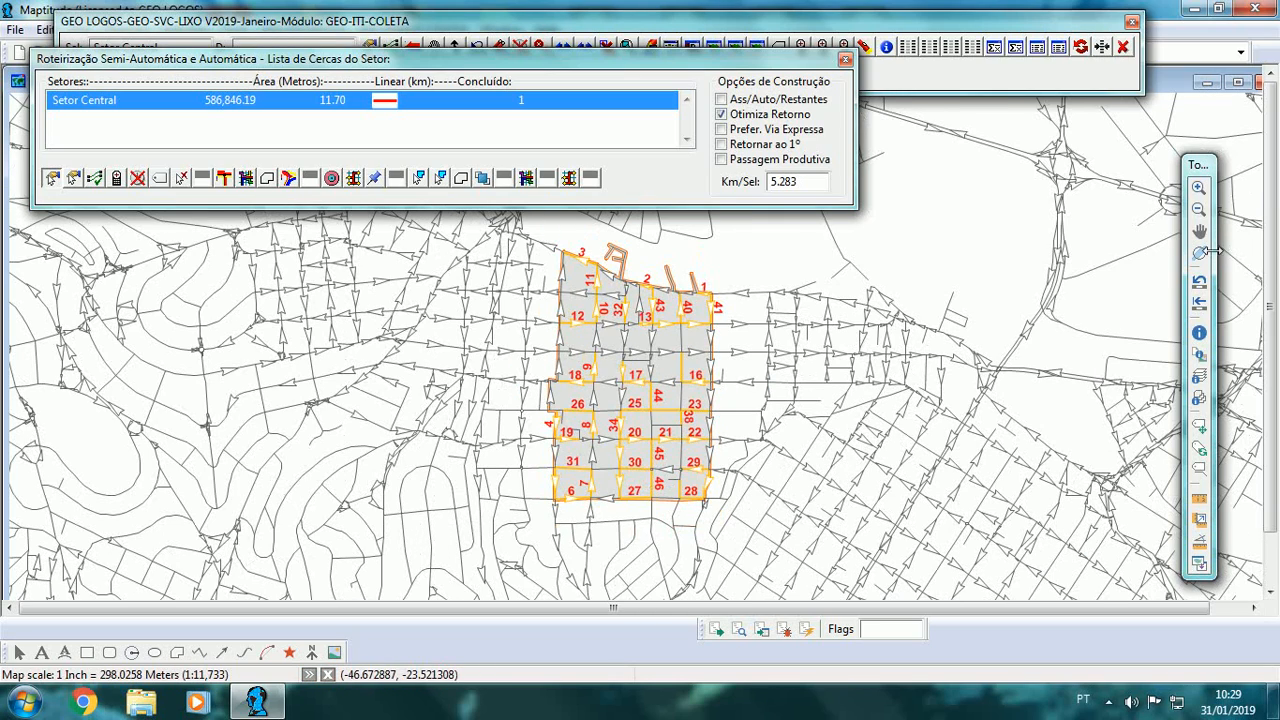
pyautogui.click(1199, 232)
pyautogui.moveTo(795, 270); pyautogui.dragTo(789, 356)
pyautogui.scroll(1, 778, 346)
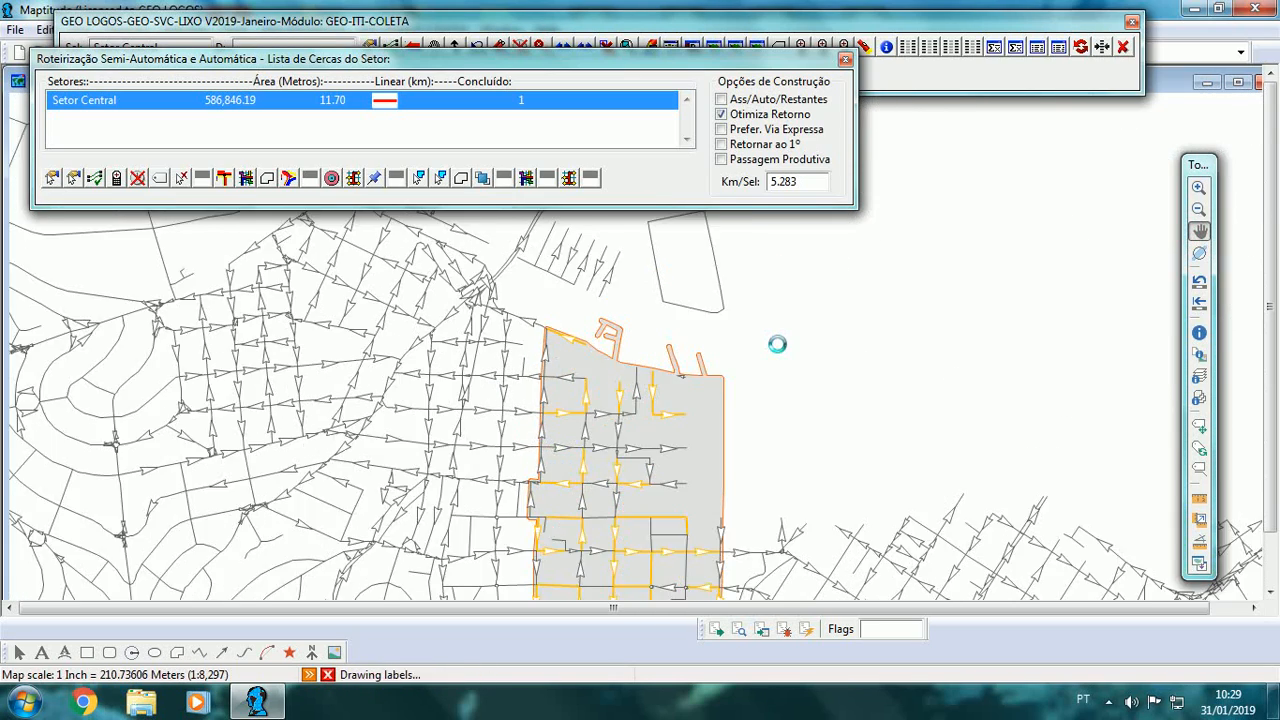
pyautogui.scroll(2, 779, 348)
pyautogui.scroll(1, 779, 350)
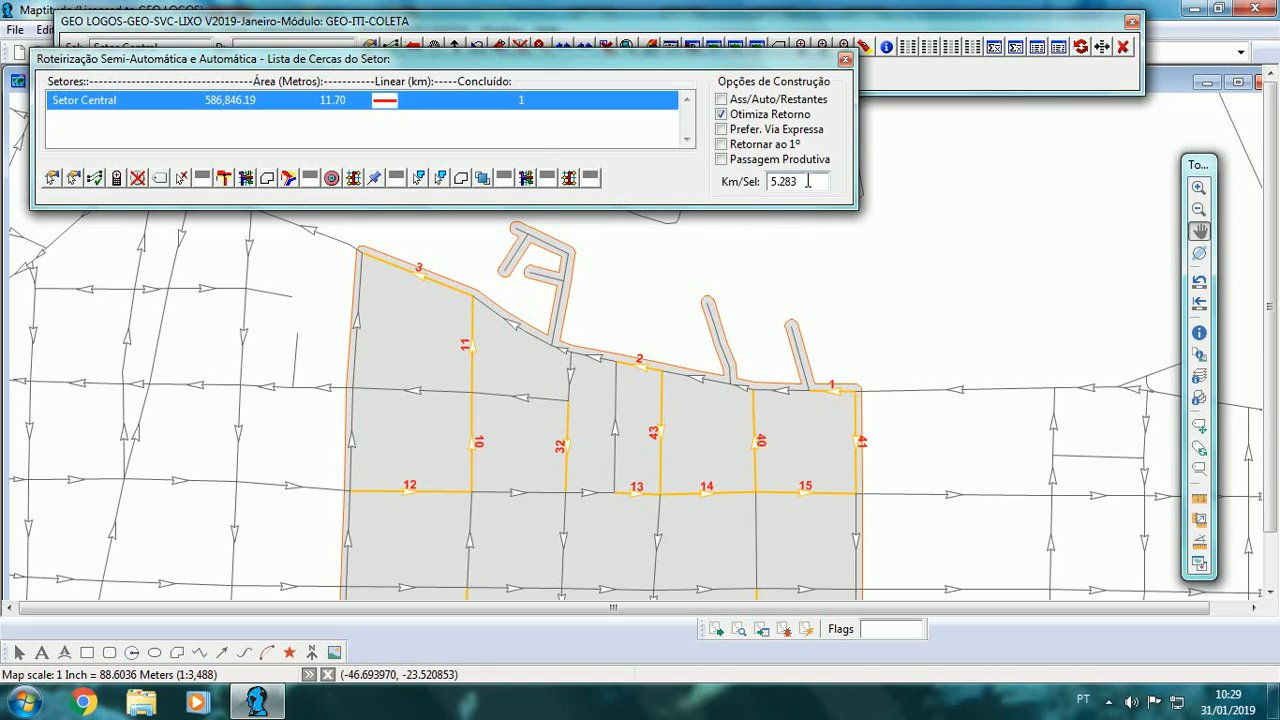
pyautogui.write('2')
pyautogui.click(75, 178)
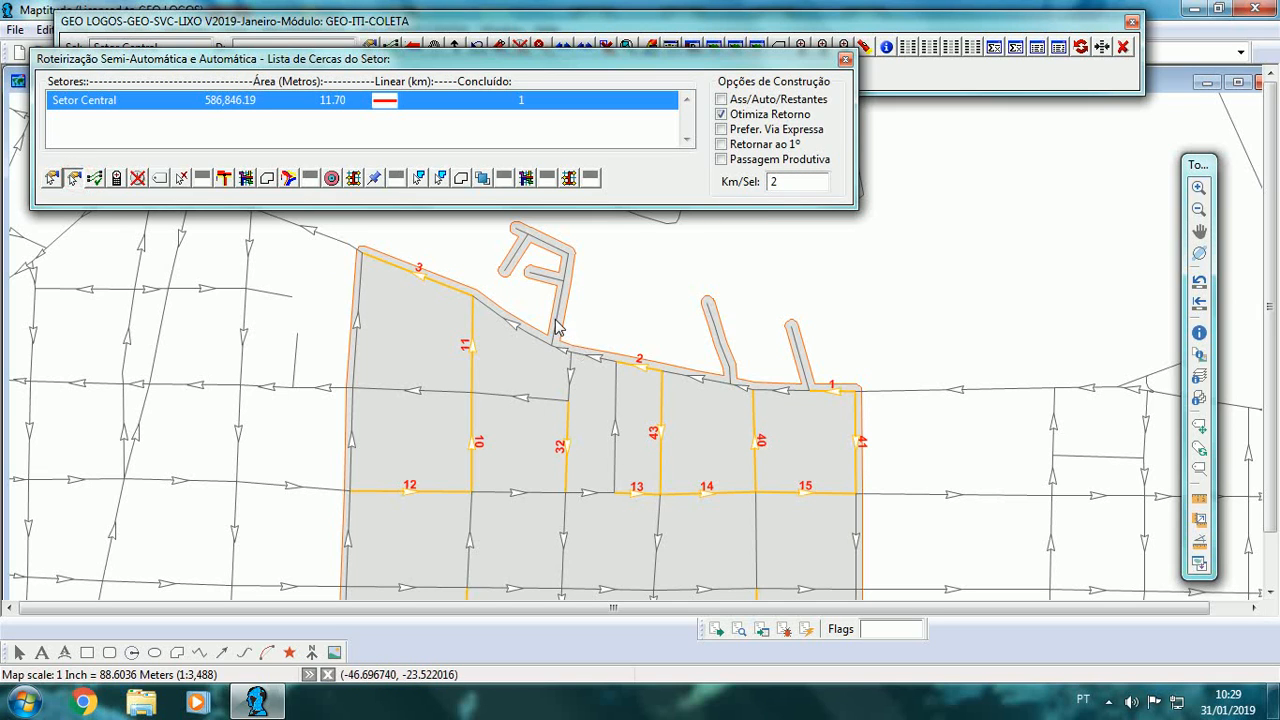
pyautogui.click(561, 272)
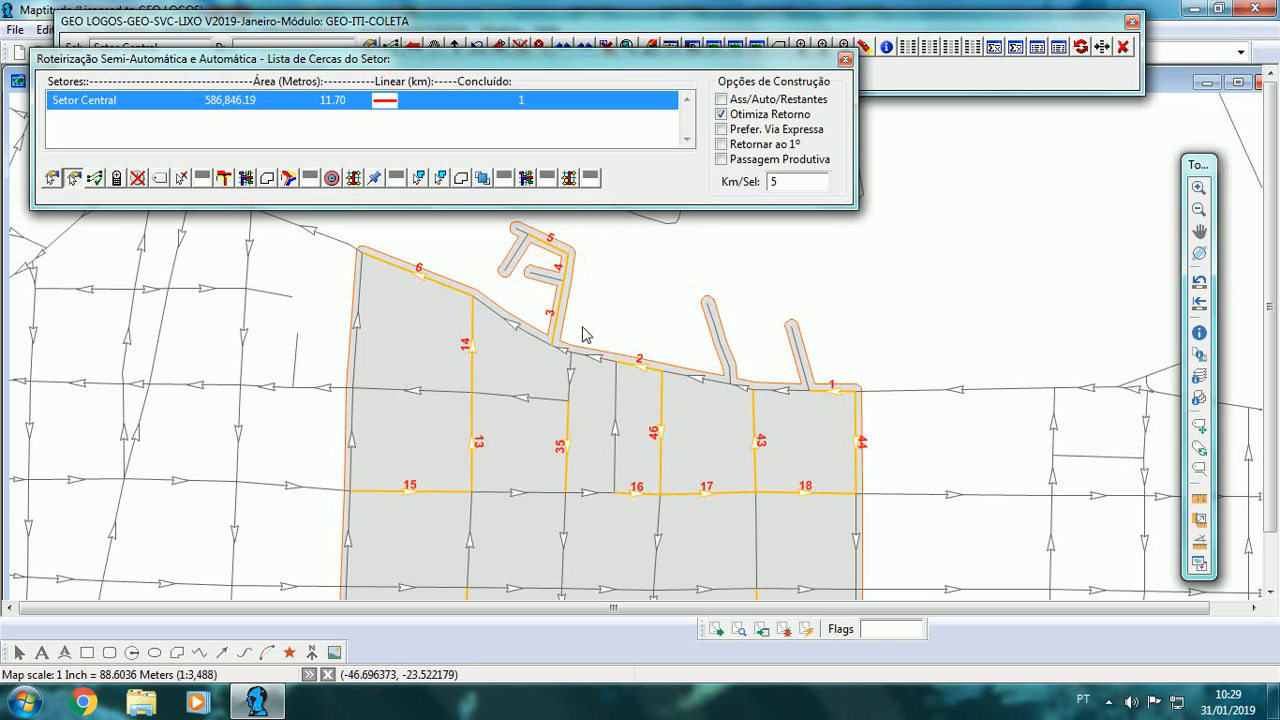
# - Create the limit fence around Setor Central and build the semi-automatic route from the selected segments
pyautogui.scroll(-3, 427, 290)
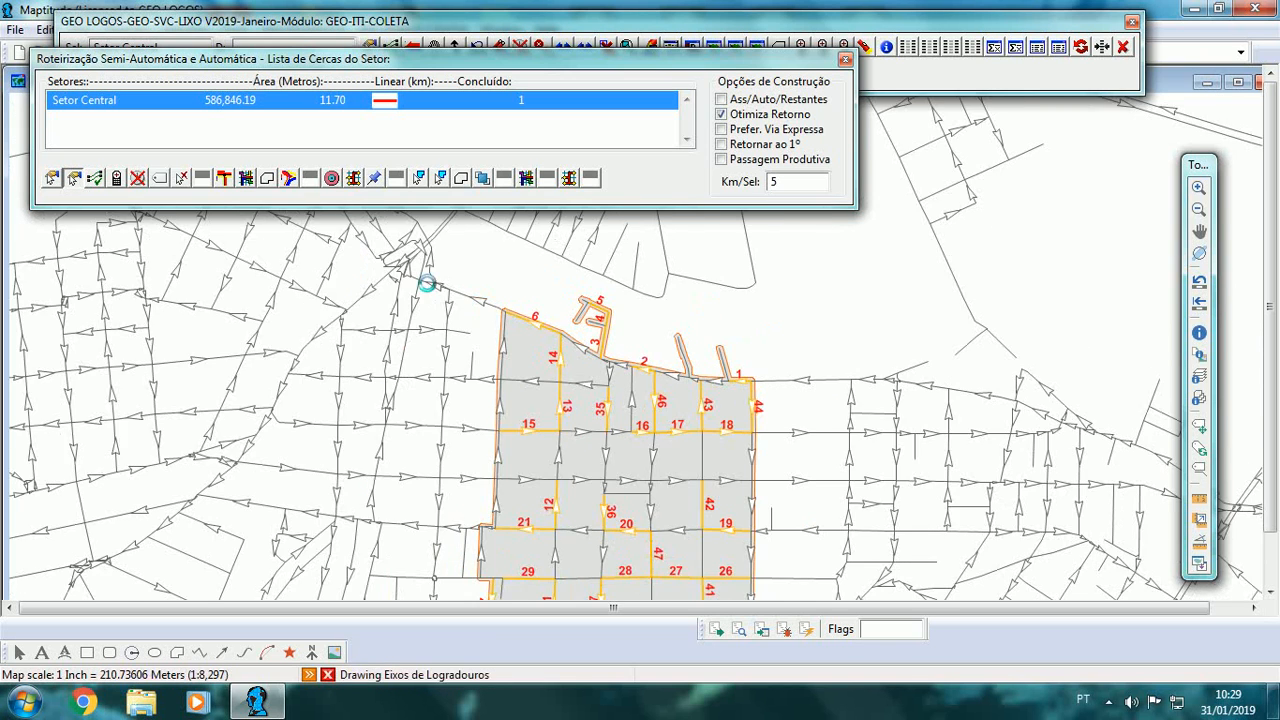
pyautogui.click(1200, 232)
pyautogui.moveTo(824, 399); pyautogui.dragTo(846, 296)
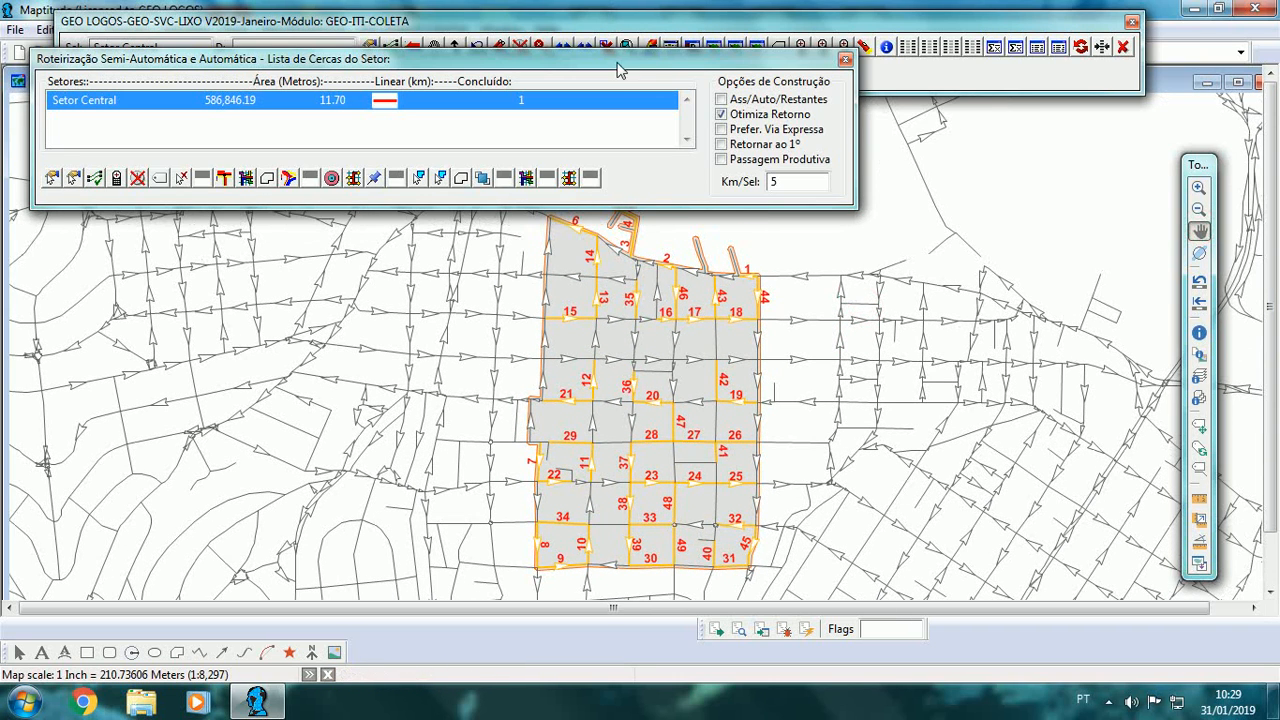
pyautogui.moveTo(612, 58); pyautogui.dragTo(616, 26)
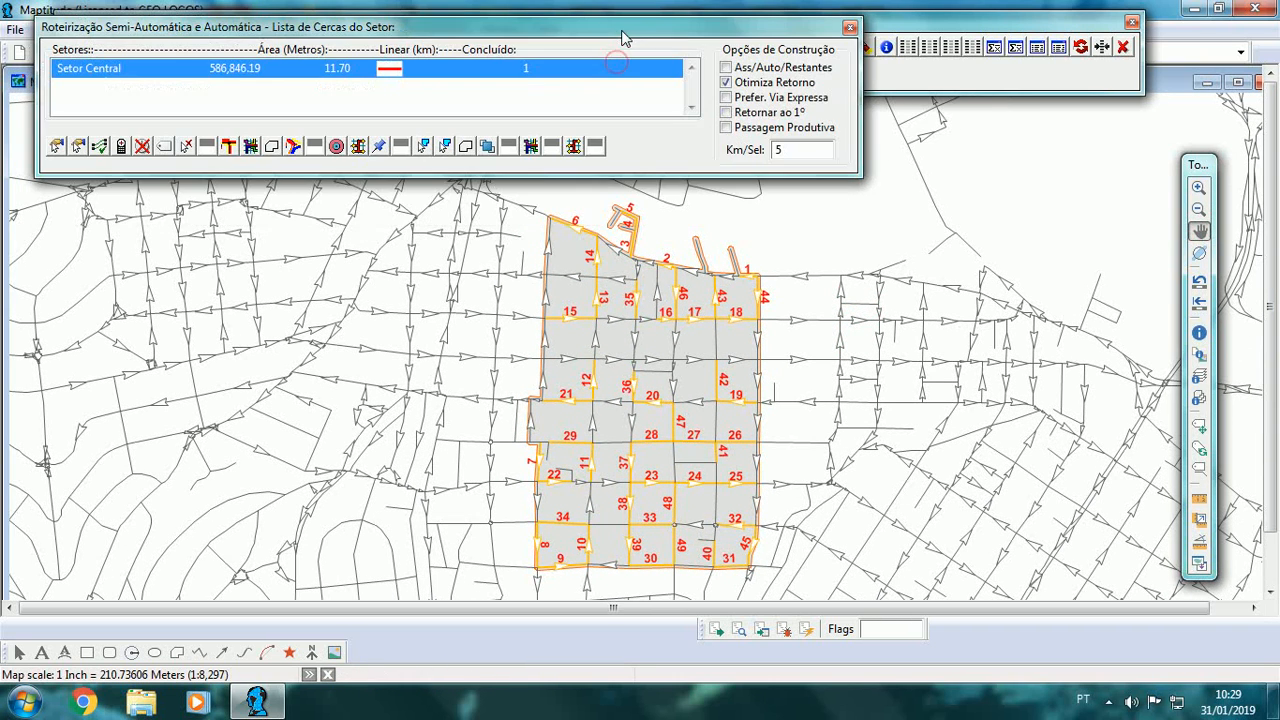
pyautogui.click(466, 147)
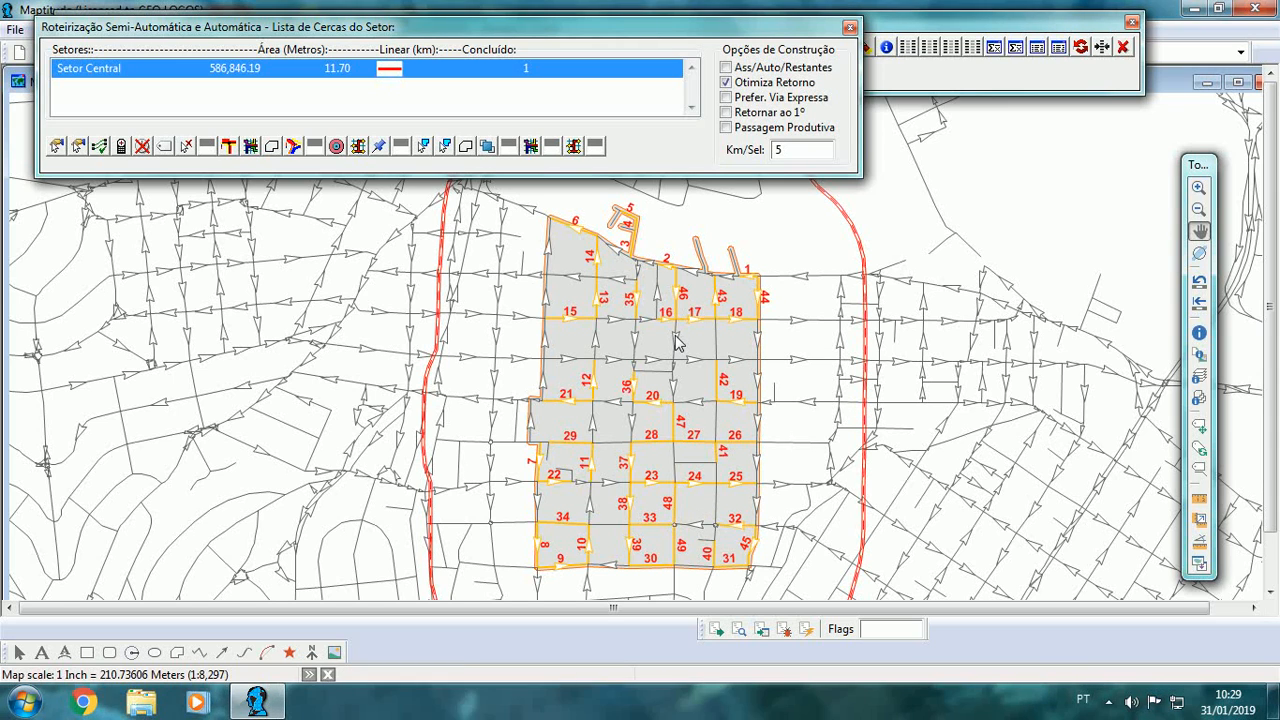
pyautogui.click(532, 148)
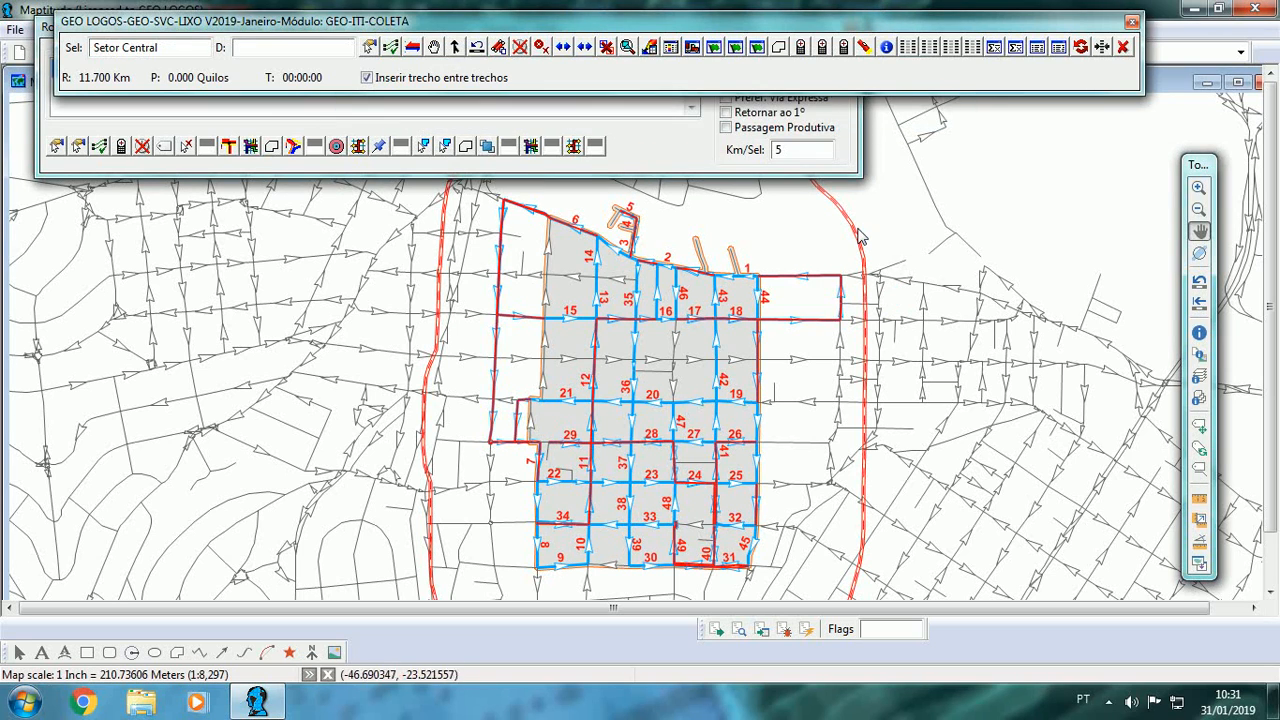
# - Exit the collection itinerary module, delete the whole semi-automatic selection and close the Setor Central map
pyautogui.click(1123, 47)
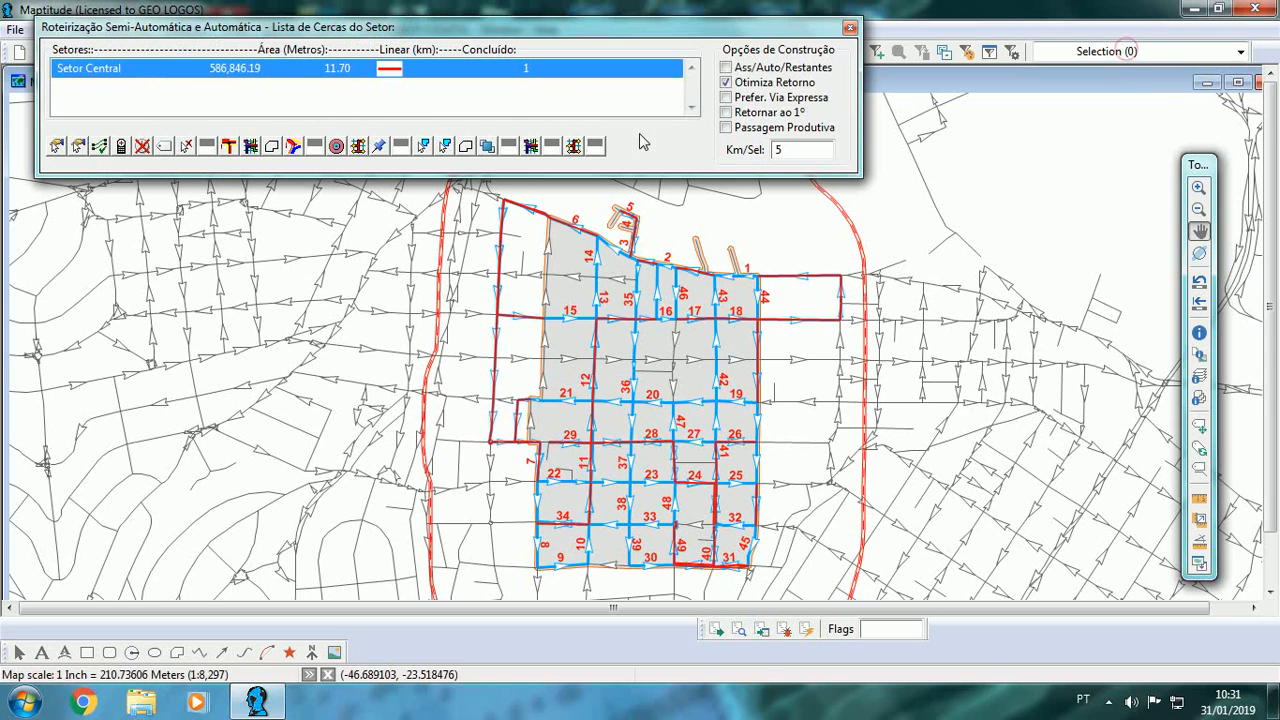
pyautogui.click(185, 148)
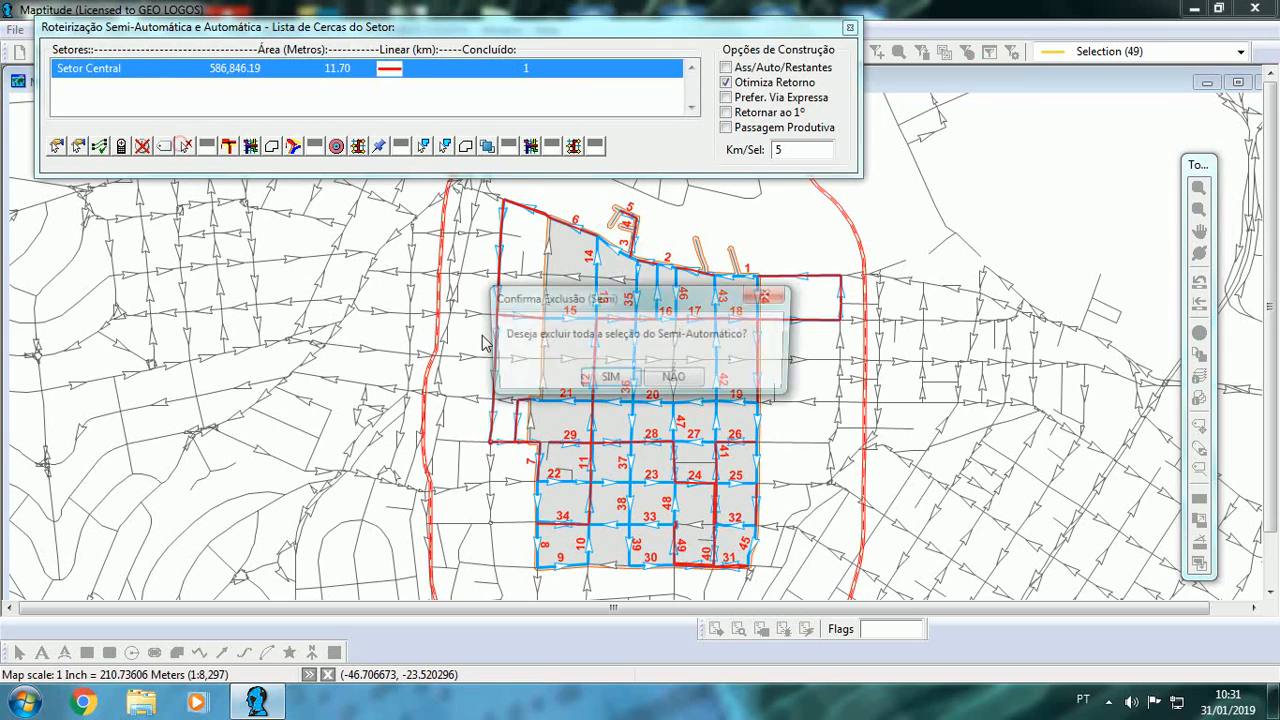
pyautogui.click(609, 378)
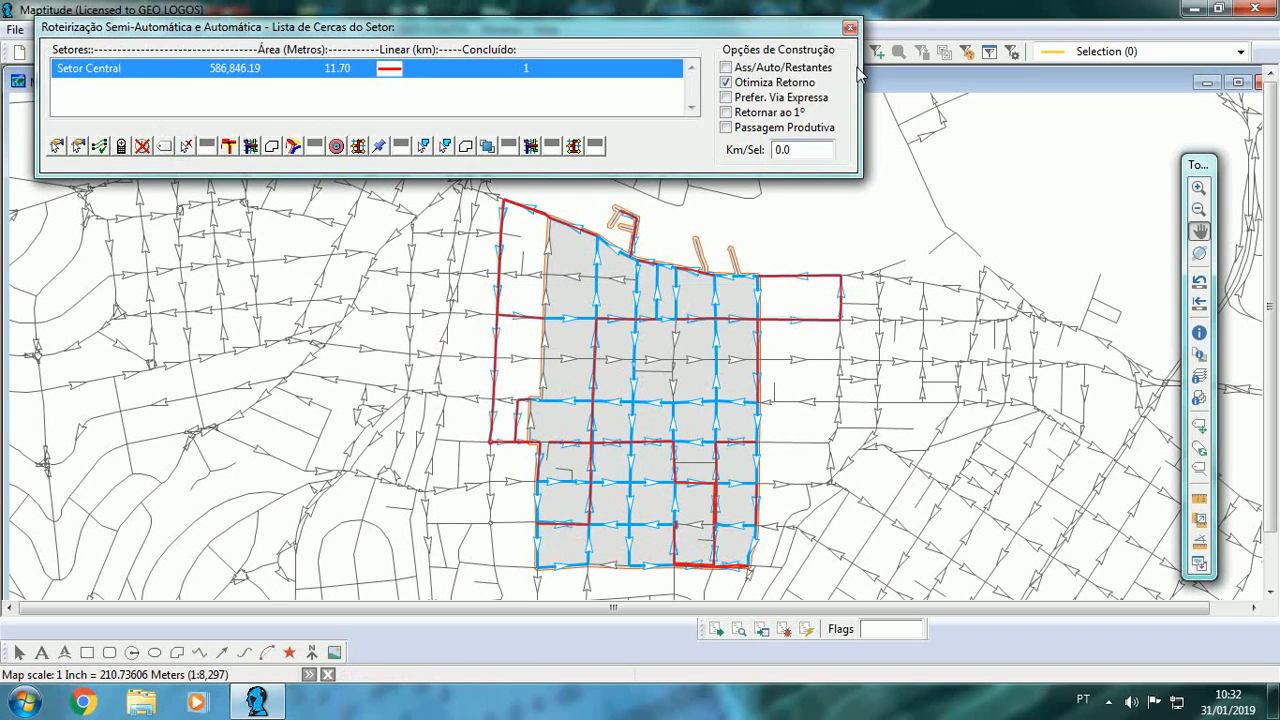
pyautogui.click(850, 27)
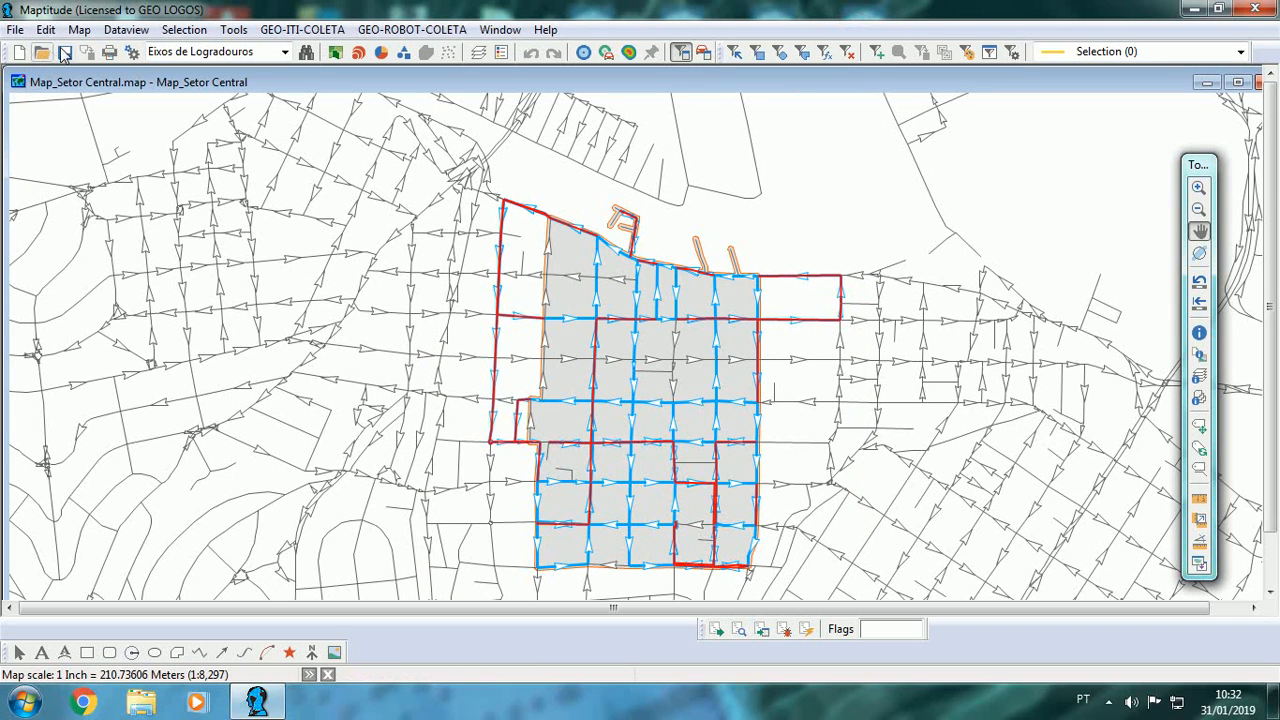
pyautogui.moveTo(1181, 82); pyautogui.dragTo(1127, 83)
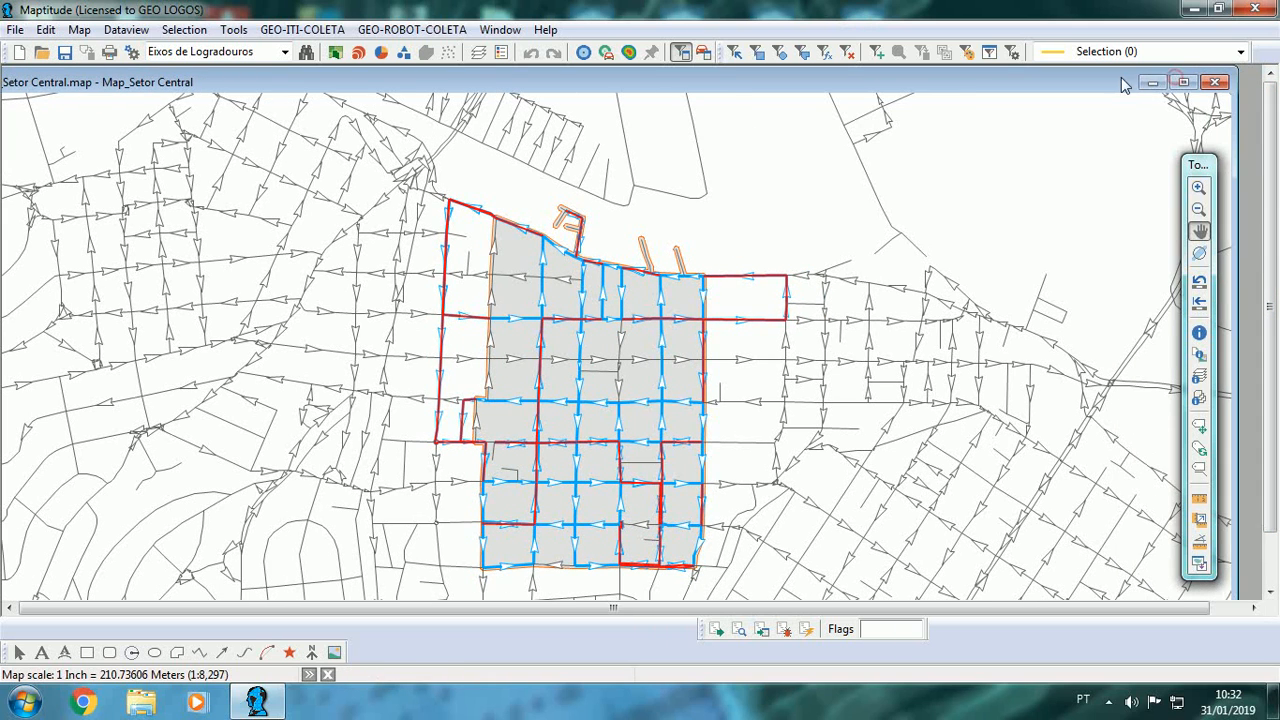
pyautogui.click(1220, 85)
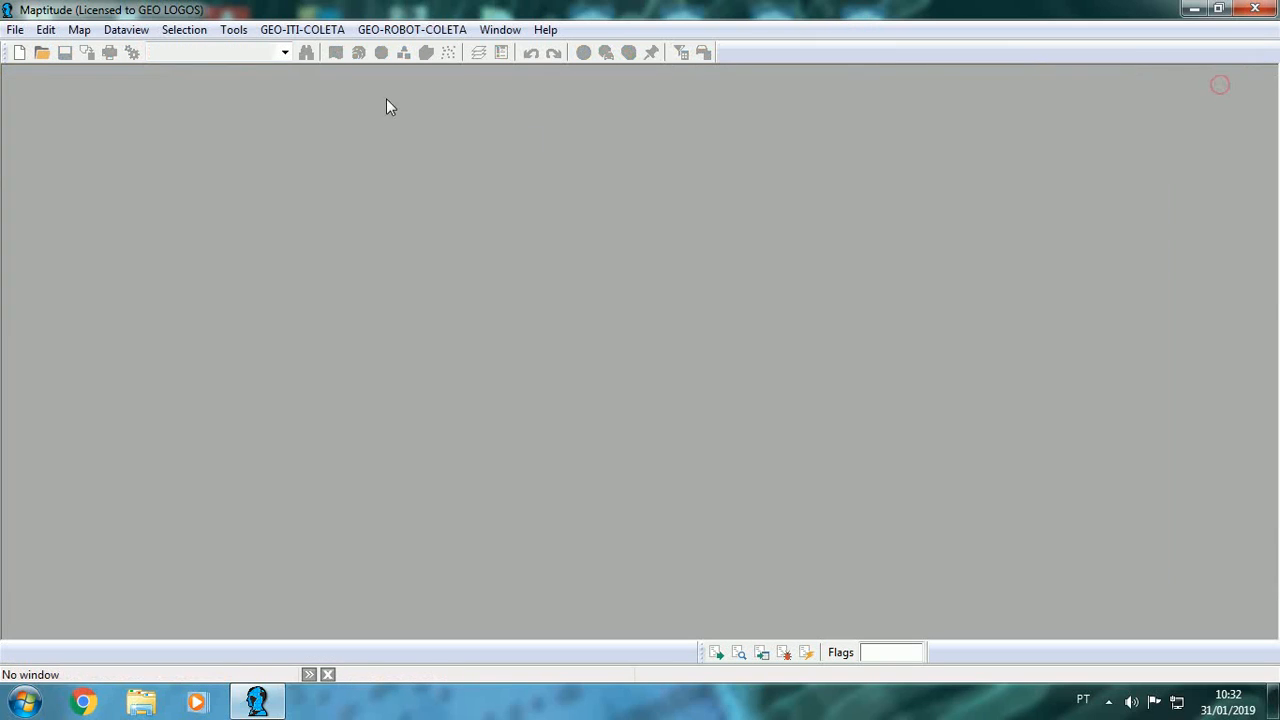
# - Run the automatic trip split in GEO-ROBOT-COLETA on Map_Setor Central and exit the module
pyautogui.click(372, 29)
pyautogui.click(89, 111)
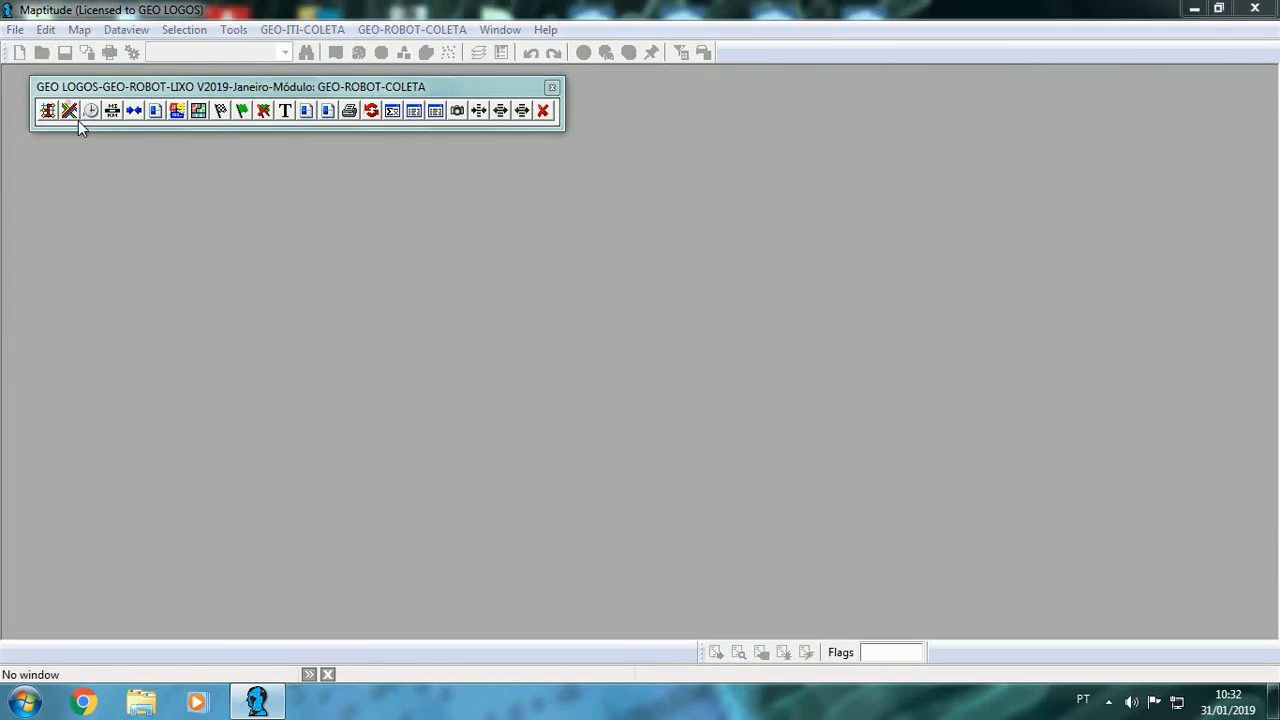
pyautogui.write('1')
pyautogui.click(600, 374)
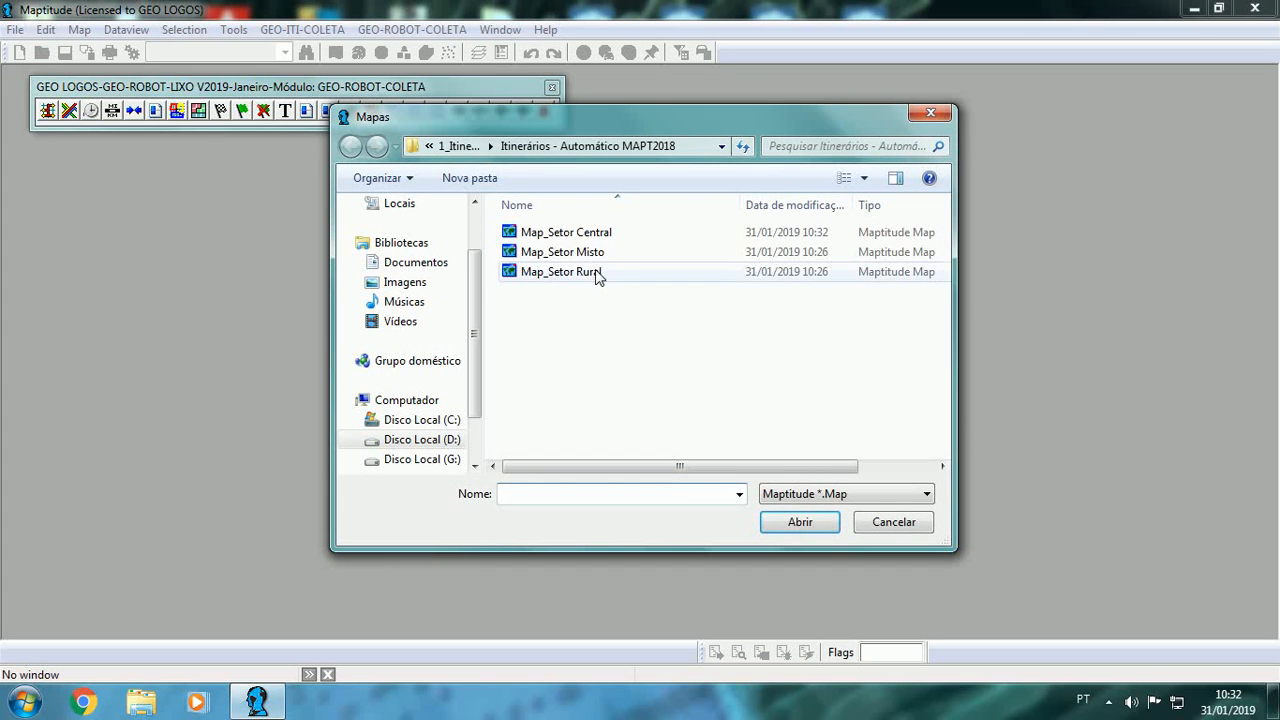
pyautogui.click(588, 231)
pyautogui.click(832, 528)
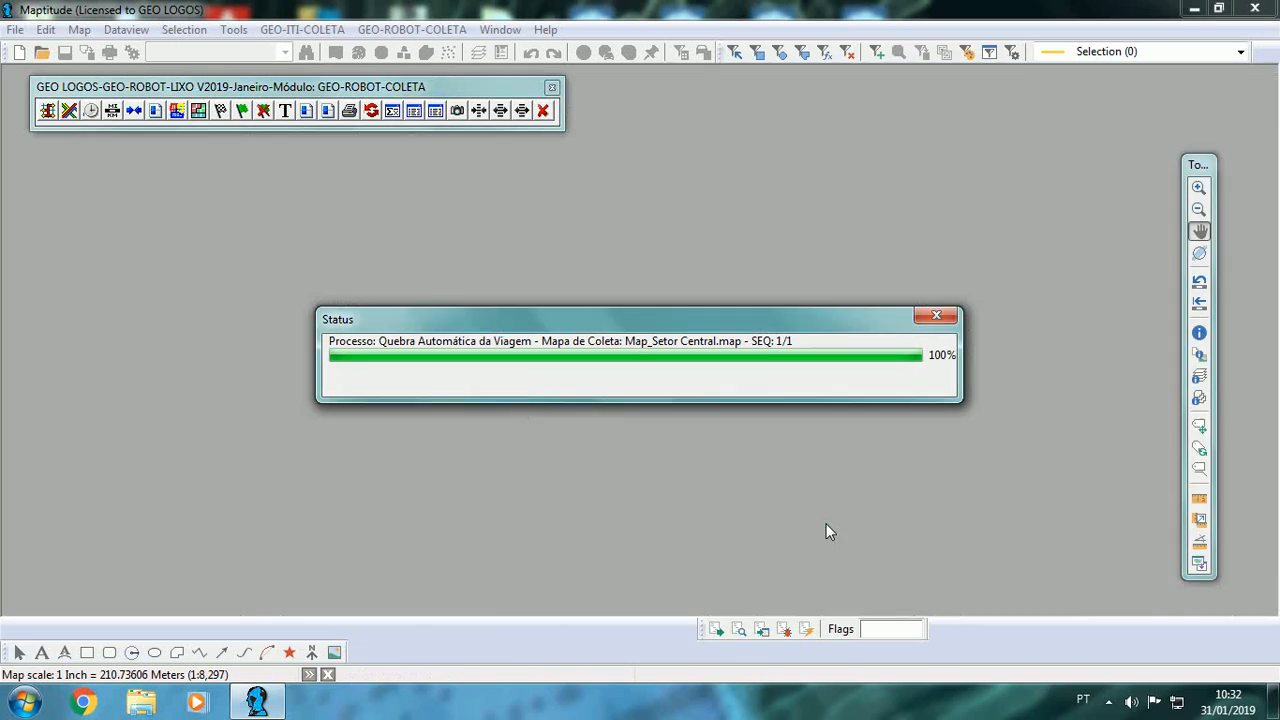
pyautogui.click(813, 391)
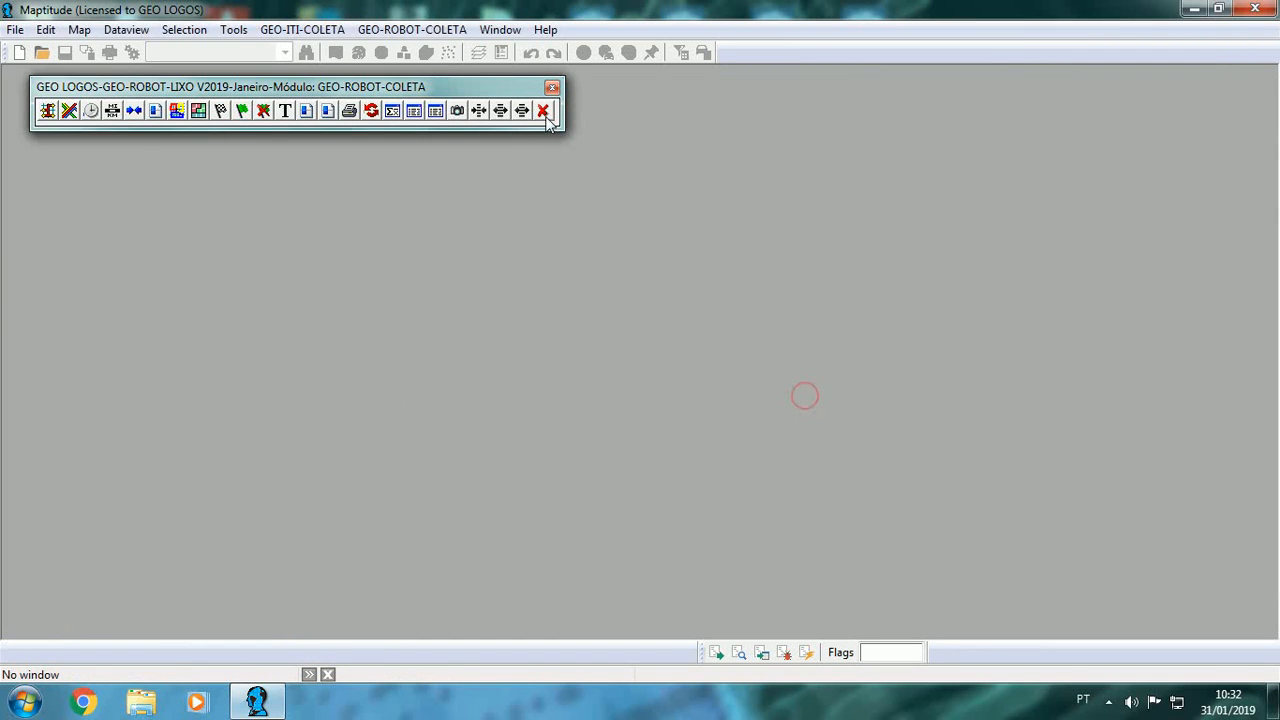
pyautogui.click(543, 110)
# - Reopen the recent map Map_Setor Central and examine the route's trip split
pyautogui.click(15, 29)
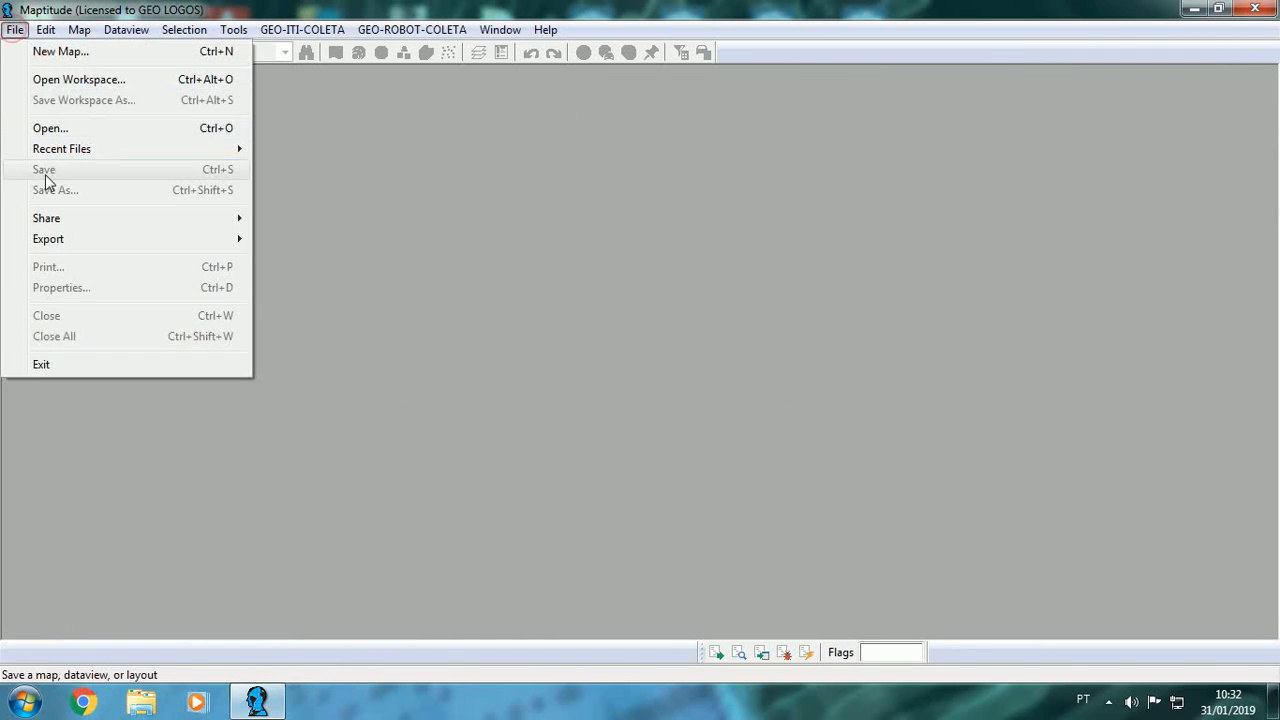
pyautogui.moveTo(46, 152)
pyautogui.click(414, 152)
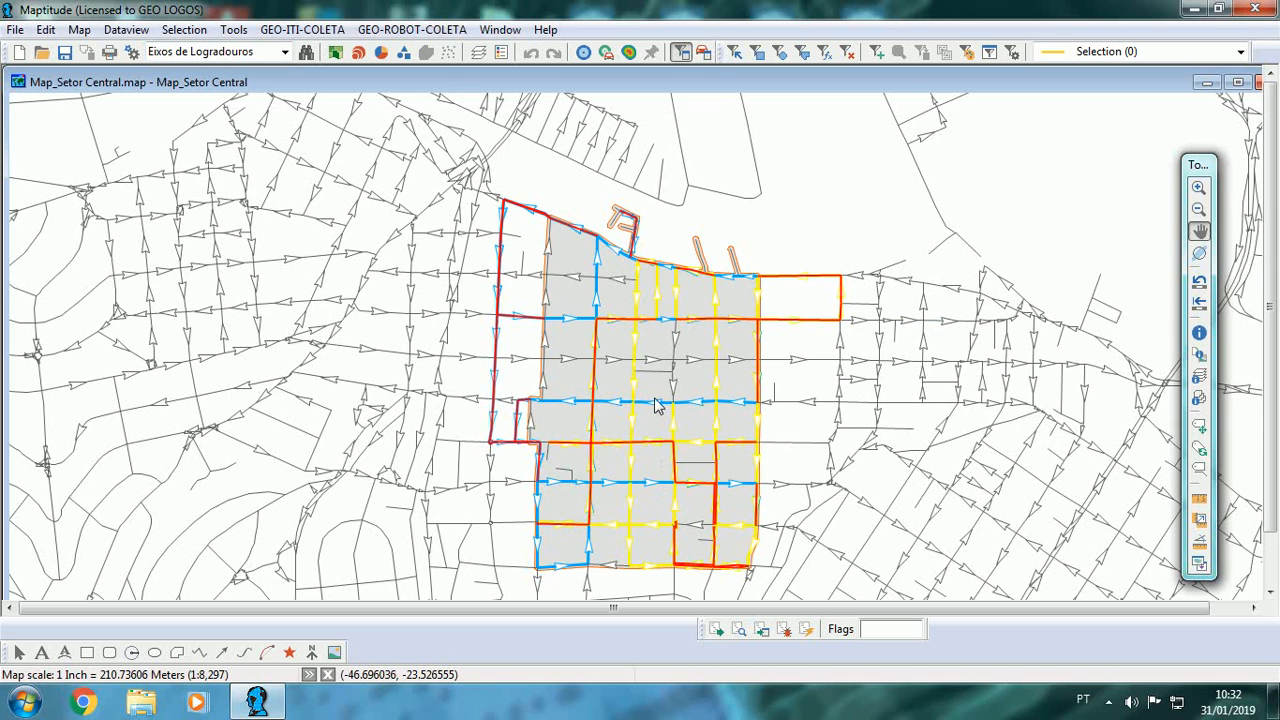
pyautogui.moveTo(880, 530)
pyautogui.click(1198, 232)
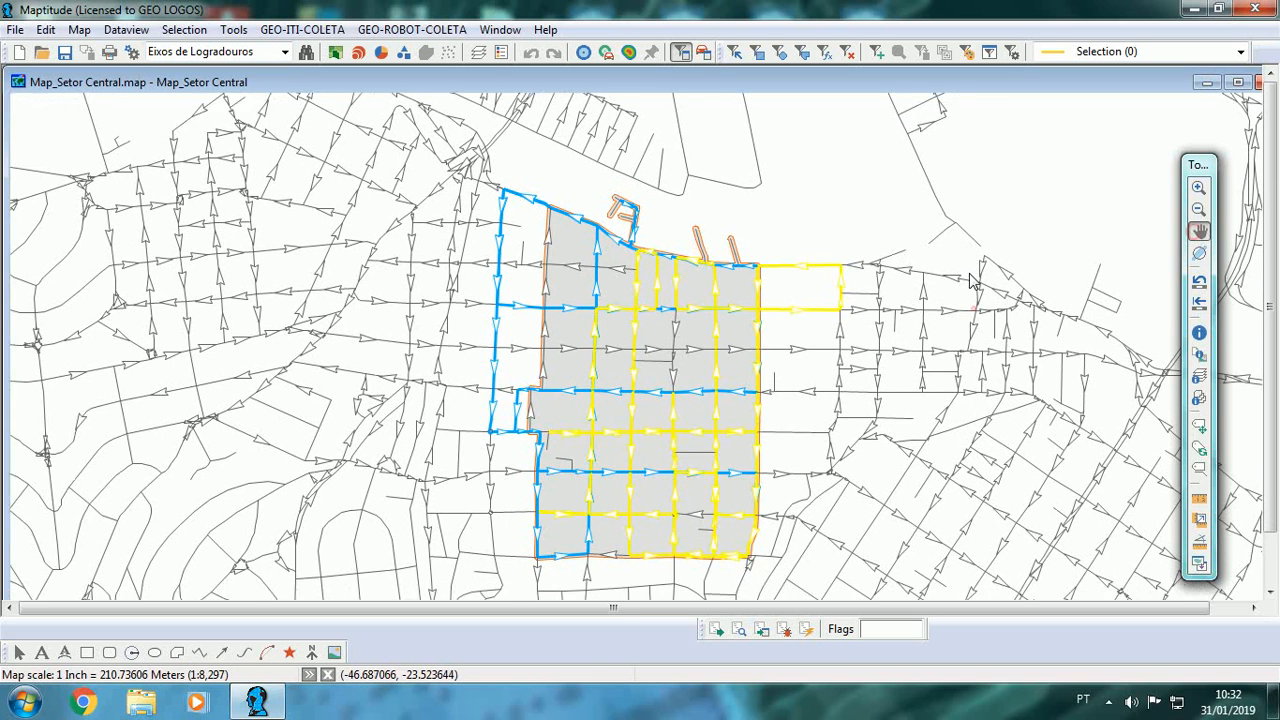